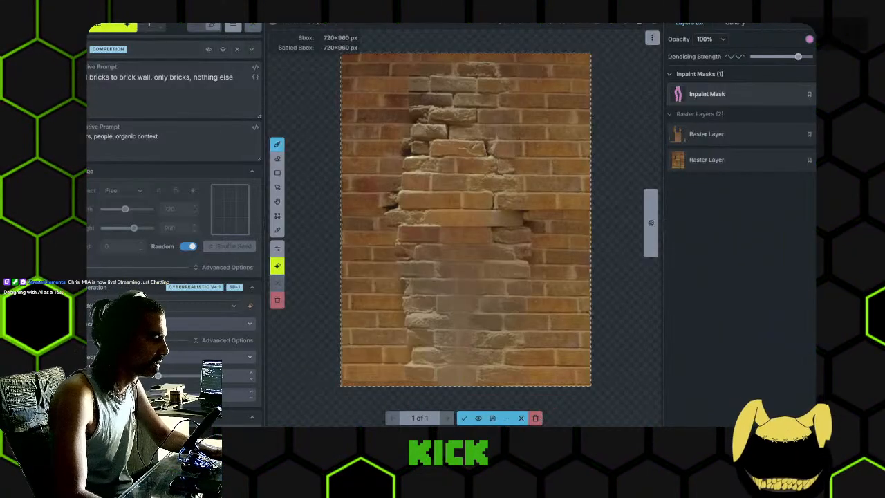
- Switch to GIMP, hide Pasted Layers #4, #3 and #2, and show the portrait layer over Pasted Layer #1
key("alt+Tab")
left_click(267, 168)
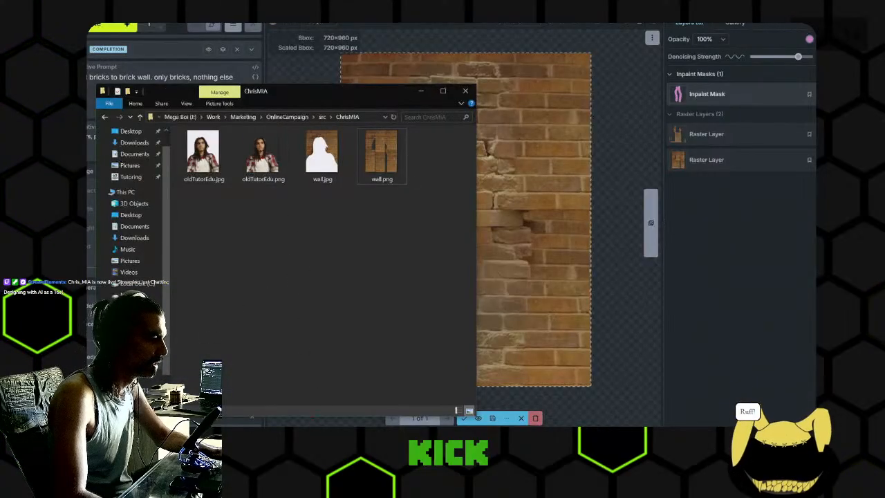
key("alt+Tab")
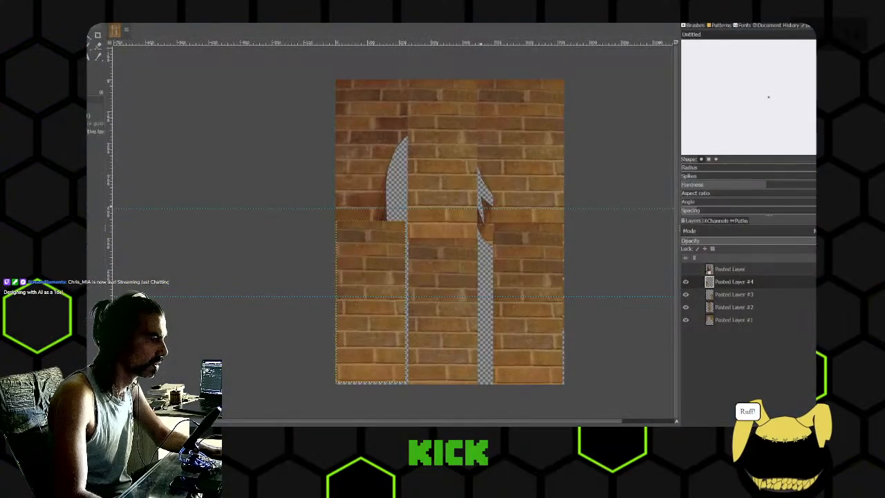
left_click(685, 283)
left_click(685, 294)
left_click(685, 307)
left_click(685, 270)
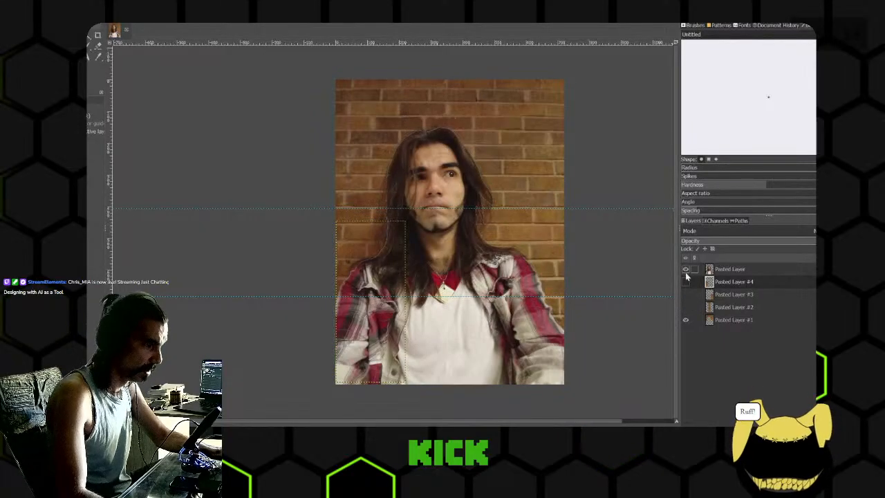
mouse_move(586, 323)
left_mouse_down()
mouse_move(578, 309)
mouse_move(572, 328)
left_mouse_up()
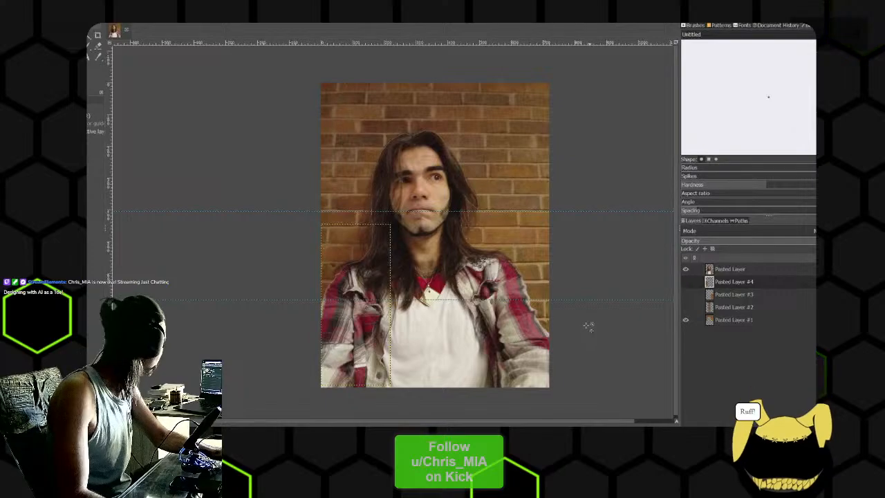
- Compare the portrait with and without the brick patches by toggling Pasted Layers #2 to #4 and the portrait layer
left_click(685, 307)
left_click(685, 282)
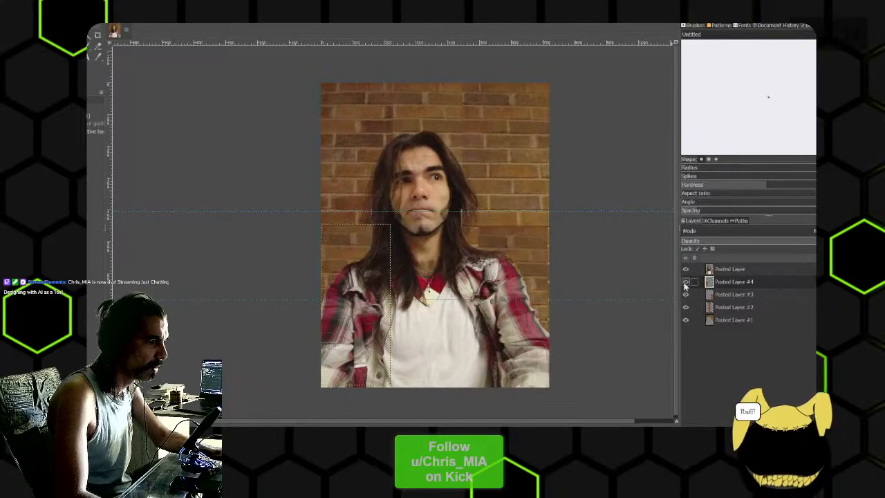
left_click(685, 269)
left_click(685, 269)
left_click(685, 282)
left_click(686, 295)
left_click(685, 307)
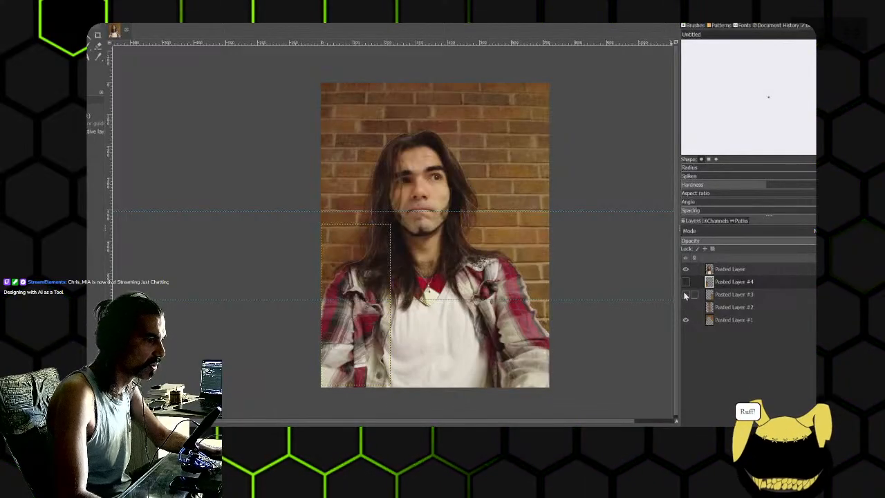
- Inspect the wall cut-out and the portrait cut-out separately by toggling layer visibility, ending with the portrait and Pasted Layer #1 shown
left_click(685, 270)
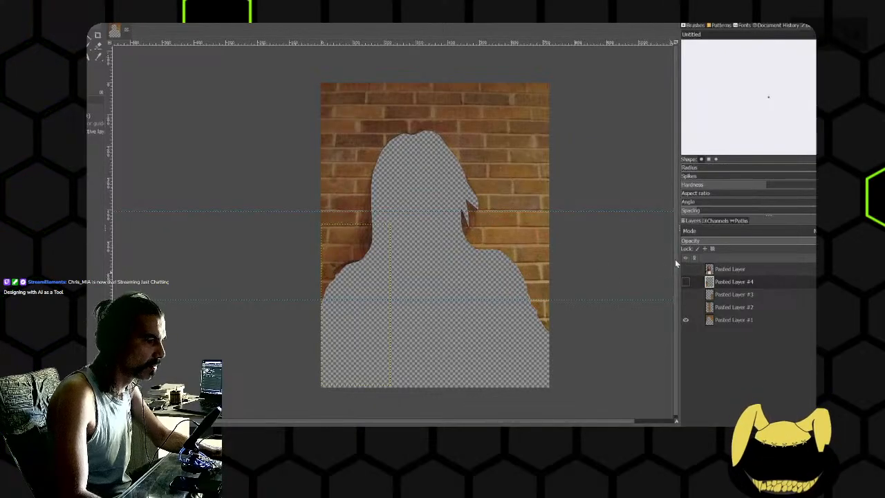
left_click(685, 270)
left_click(685, 282)
left_click(685, 319)
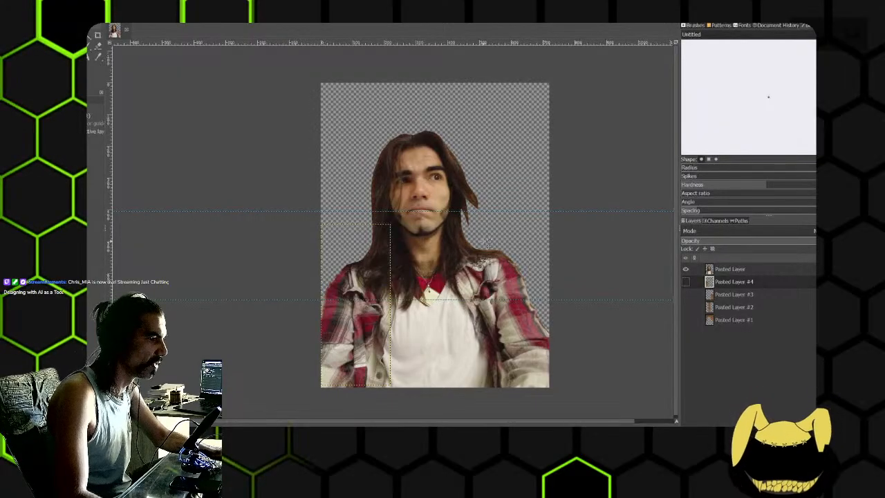
left_click(685, 283)
left_click(686, 282)
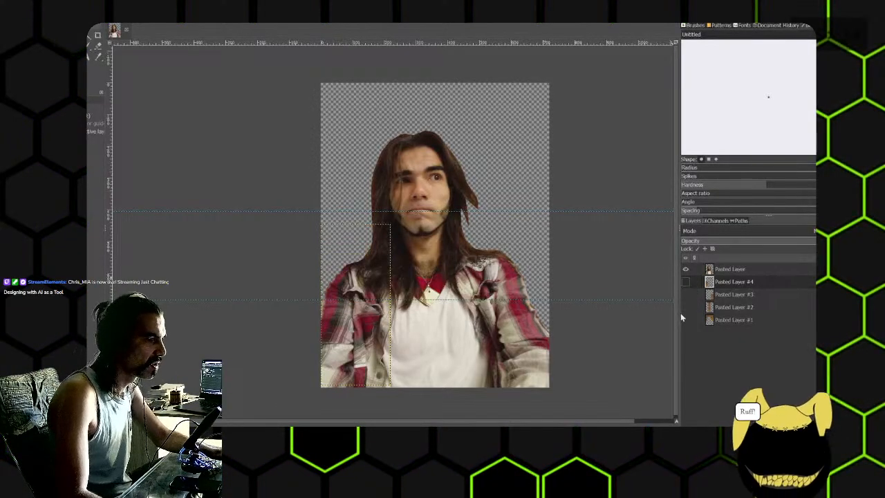
left_click(686, 320)
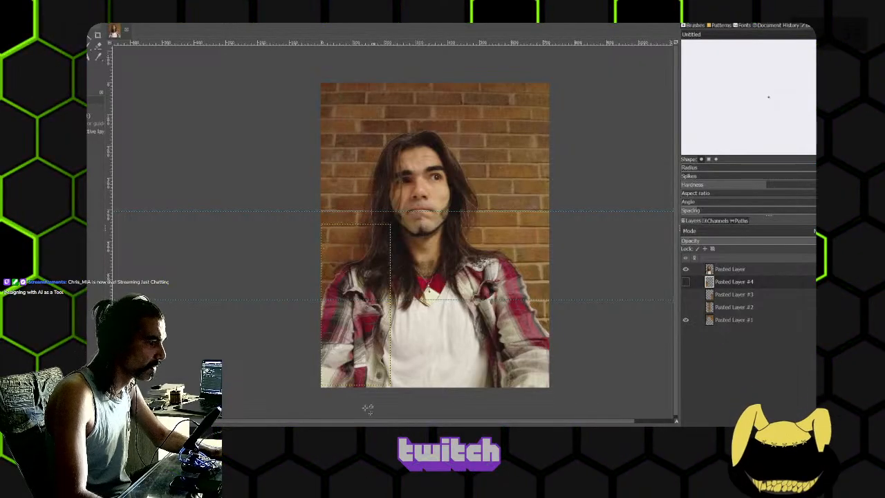
right_click(342, 444)
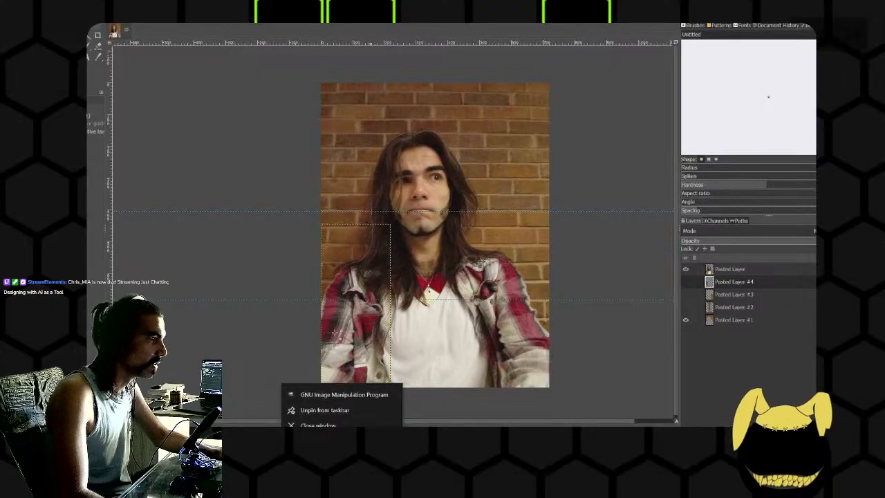
left_click(191, 28)
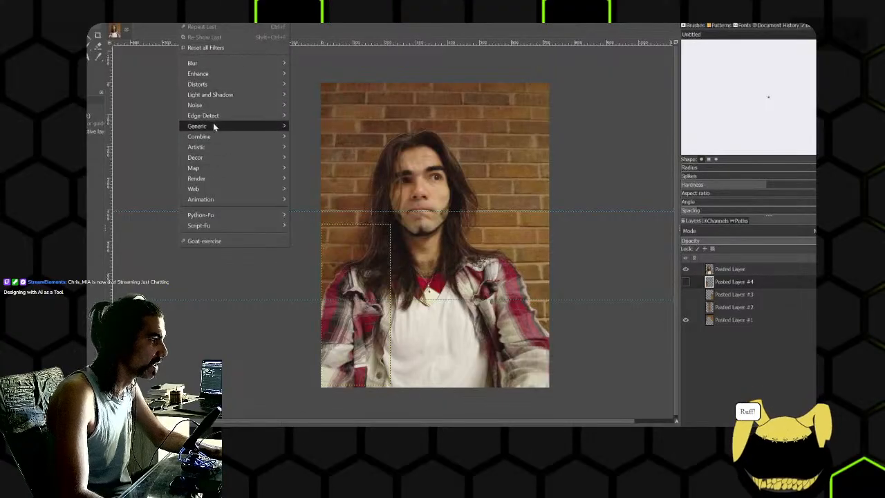
mouse_move(217, 84)
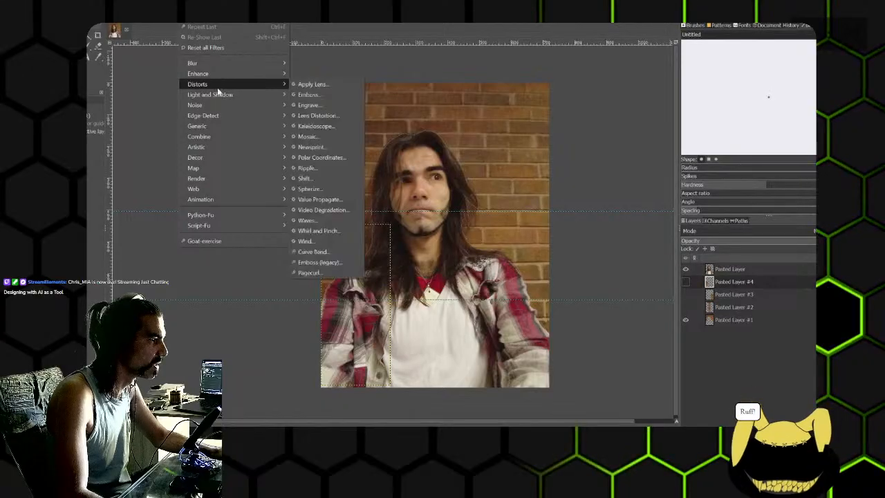
mouse_move(231, 119)
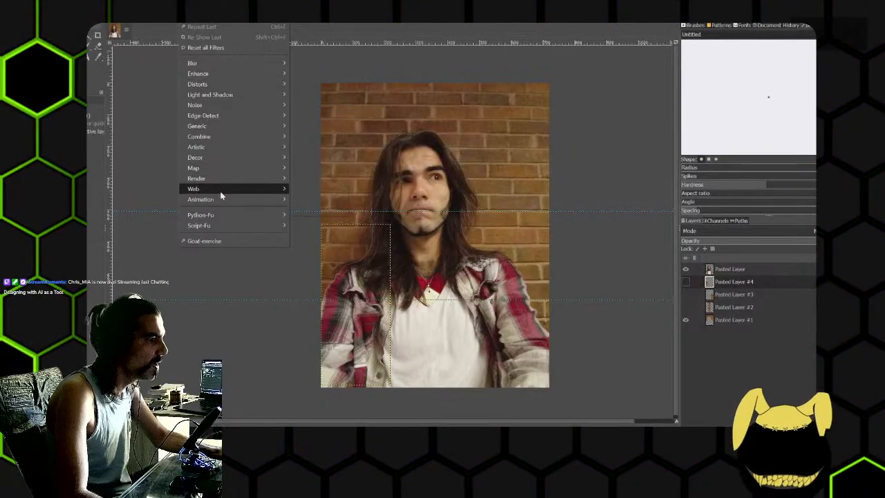
mouse_move(224, 170)
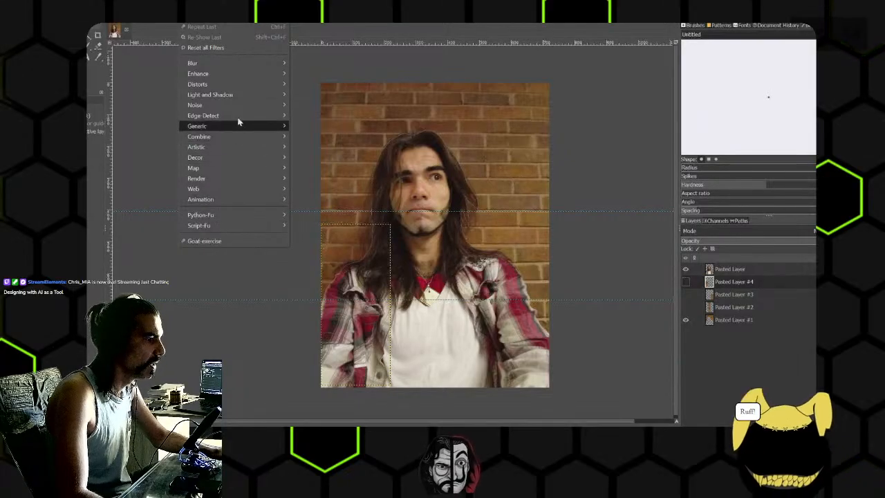
mouse_move(227, 150)
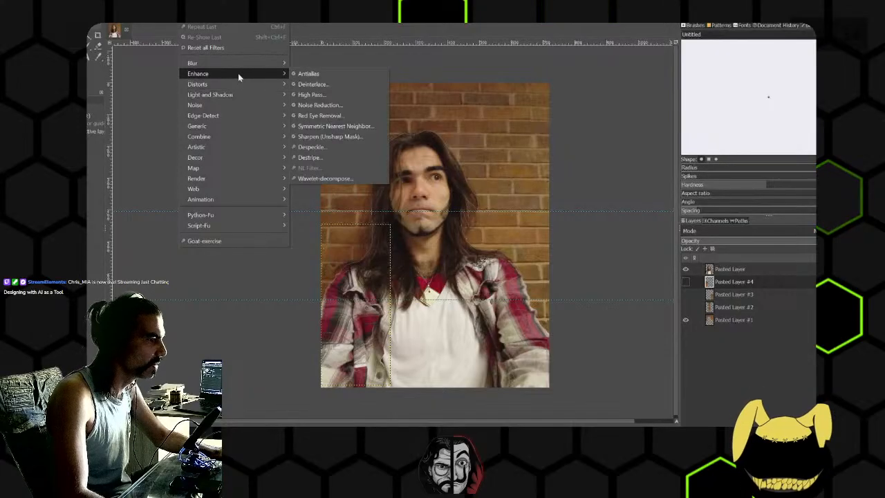
mouse_move(233, 77)
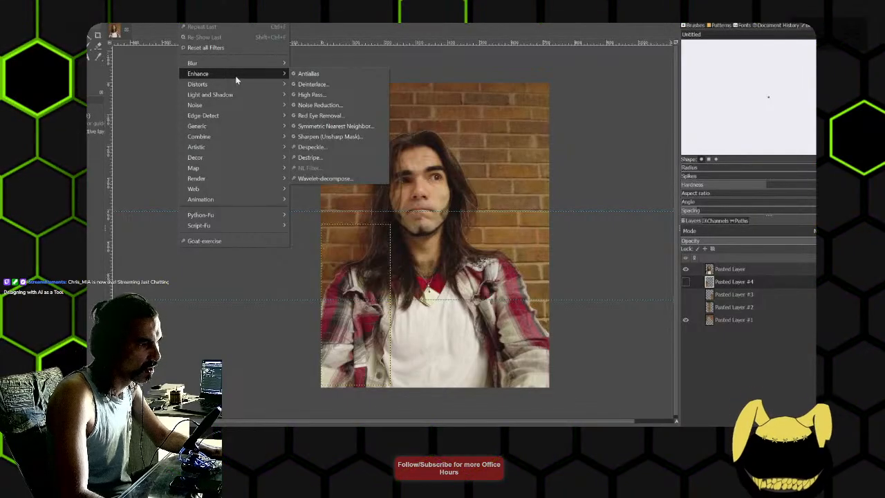
mouse_move(231, 104)
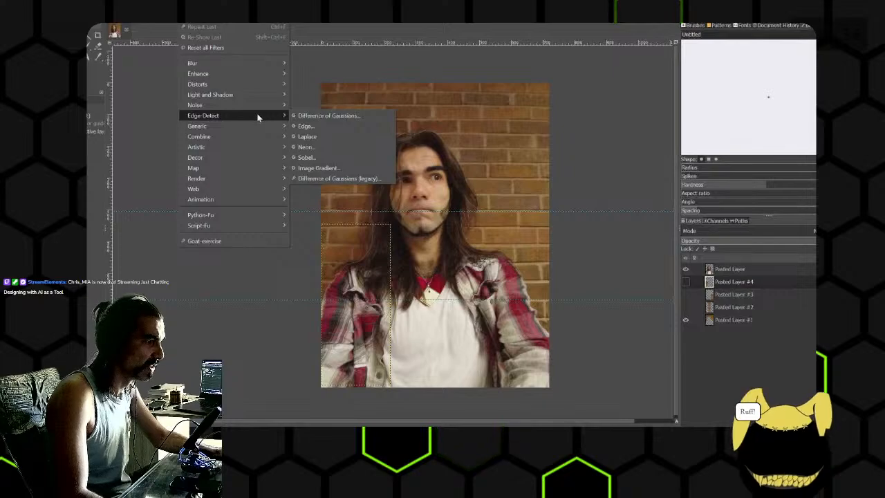
left_click(598, 40)
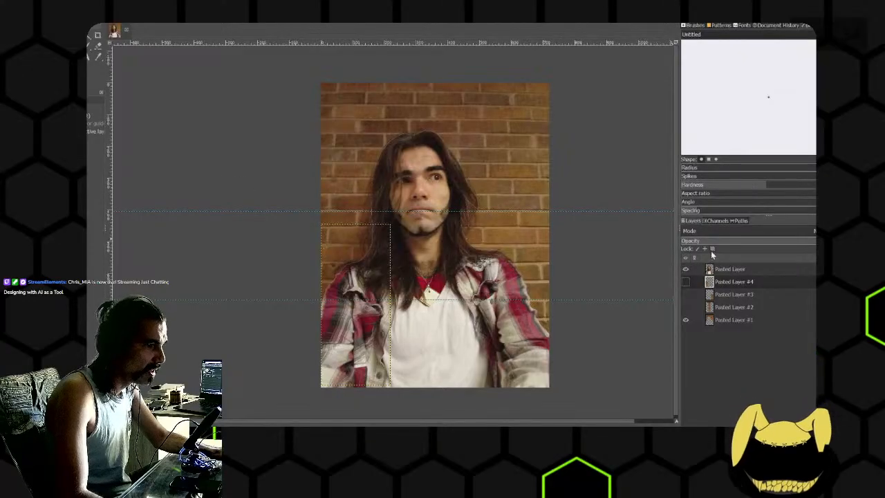
- Show the Unnamed path tracing the person's outline and select the portrait layer, Pasted Layer
left_click(739, 222)
left_click(687, 248)
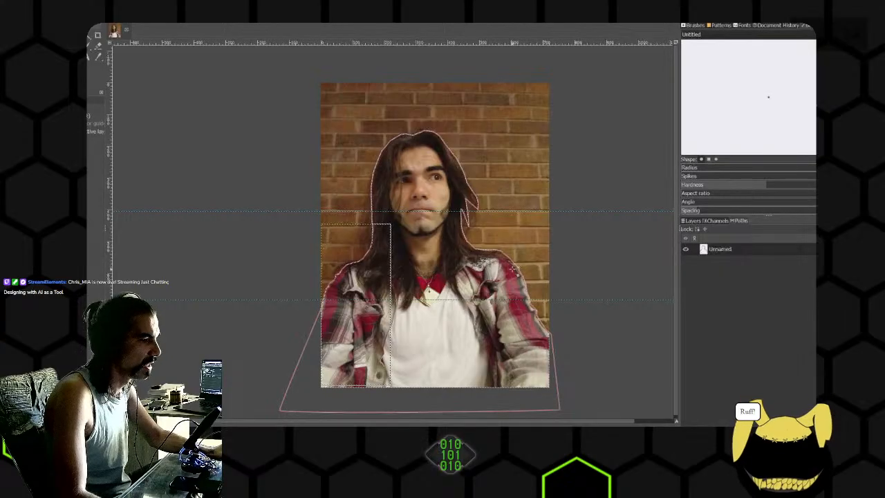
left_click(692, 221)
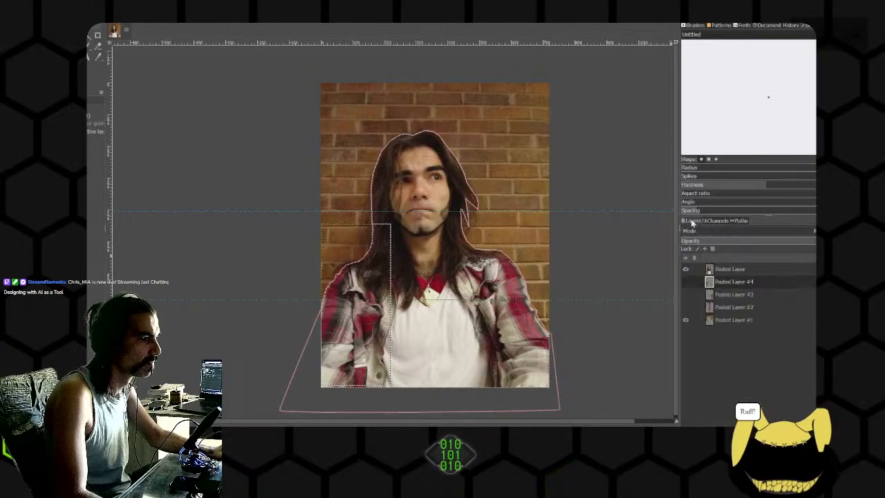
left_click(717, 271)
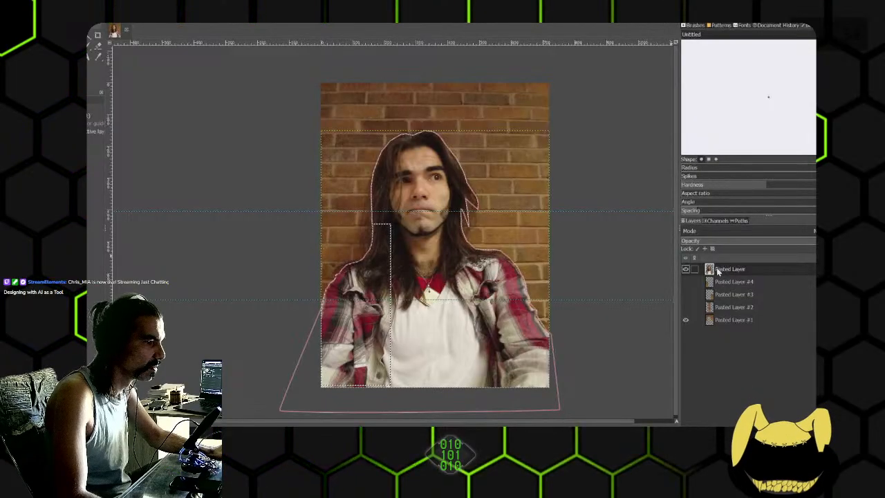
left_click(724, 321)
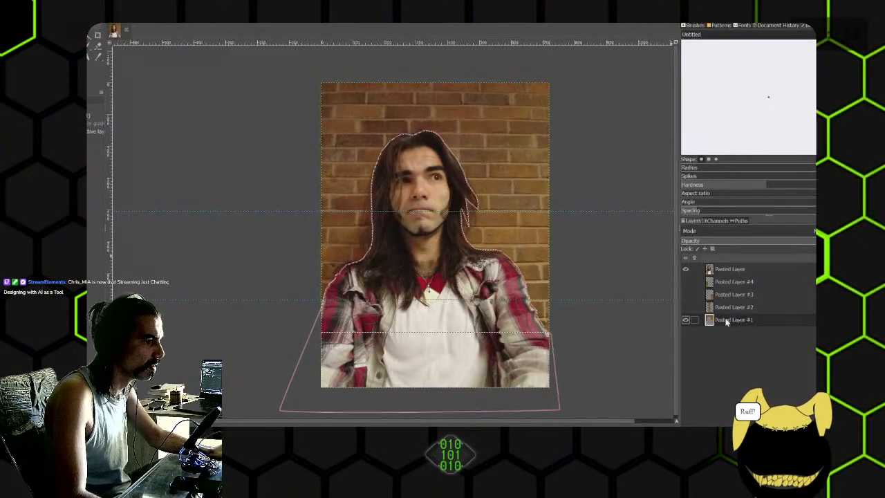
left_click(728, 272)
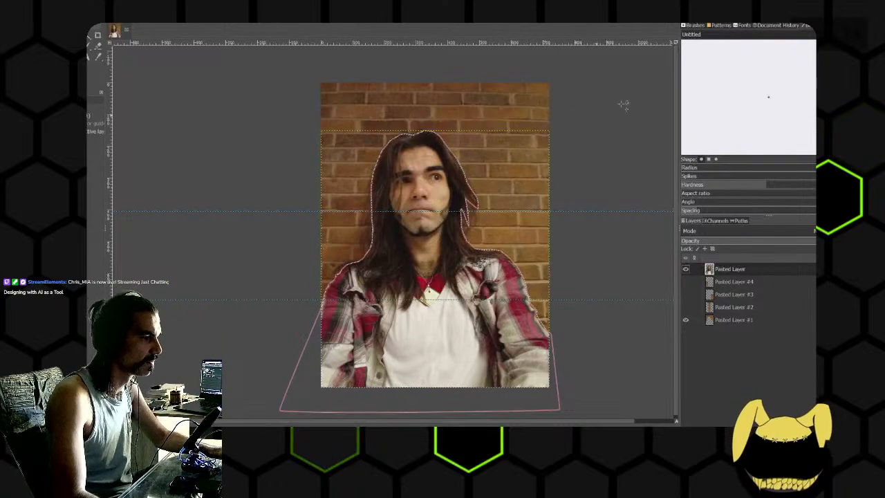
- Switch to Invoke, discard the generated brick fill and erase the entire inpaint mask
key("alt+Tab")
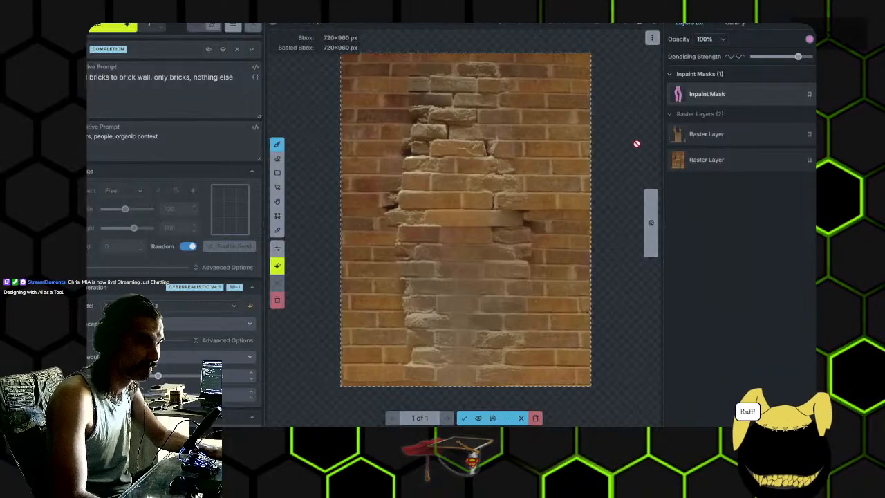
left_click(535, 418)
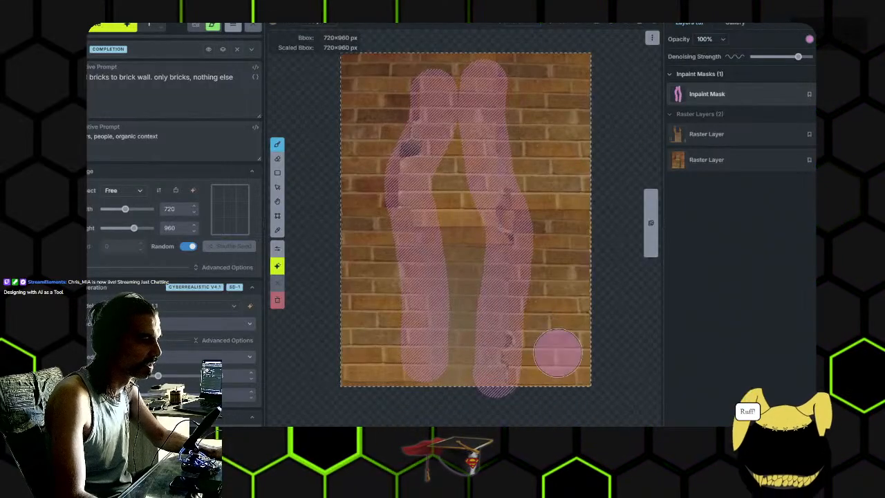
key("e")
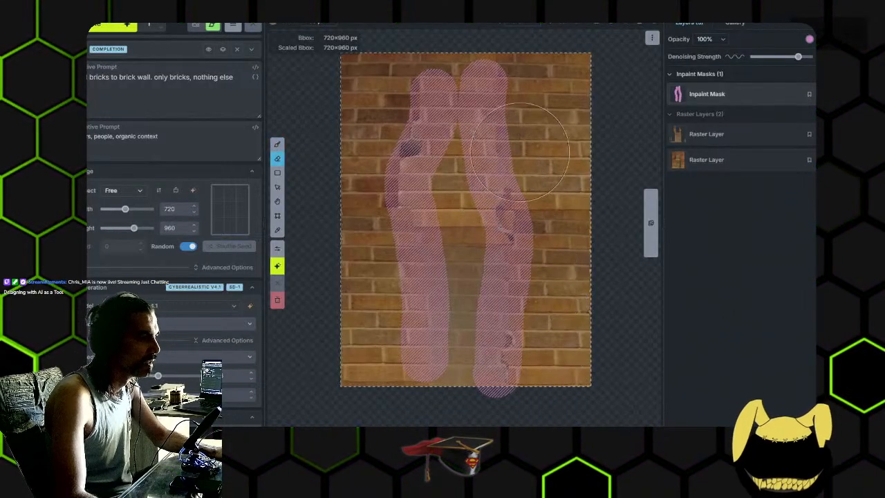
key("alt+Tab")
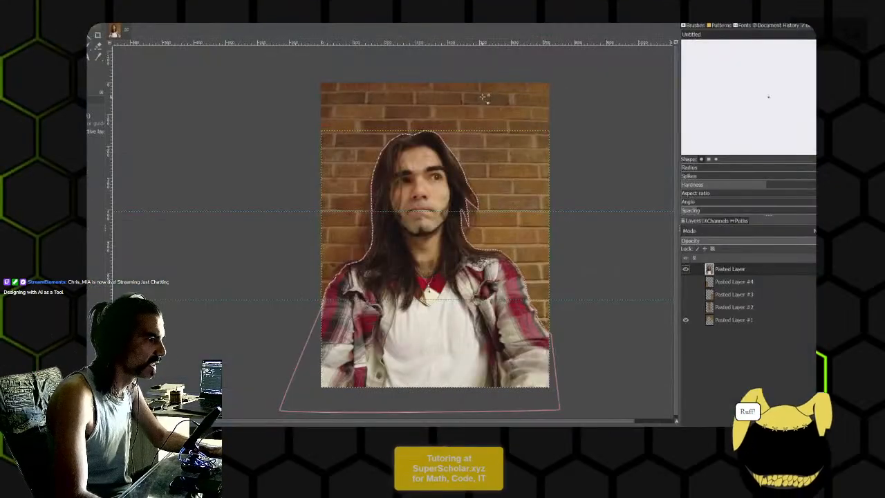
key("alt+Tab")
mouse_move(482, 96)
left_mouse_down()
mouse_move(459, 99)
mouse_move(440, 118)
mouse_move(448, 157)
mouse_move(386, 247)
mouse_move(408, 308)
mouse_move(475, 356)
left_mouse_up()
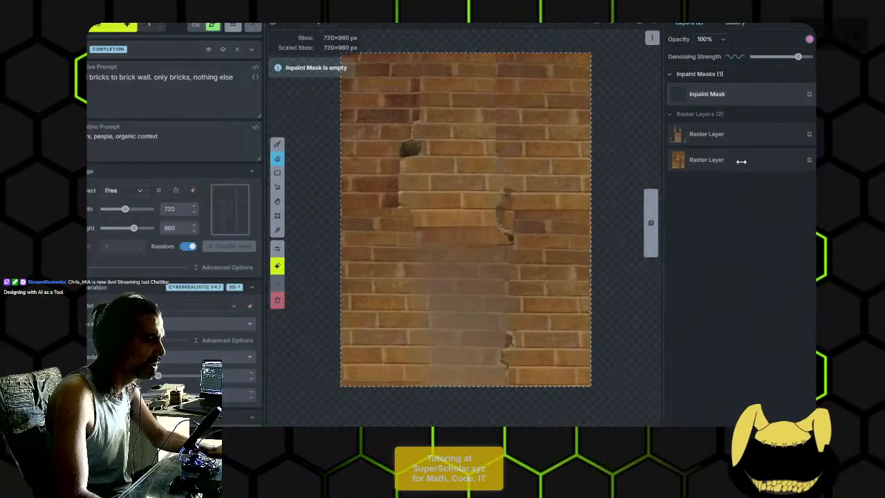
- Toggle the upper raster layer and leave it hidden so only the original wall layer shows
left_click(844, 134)
key("ctrl+z")
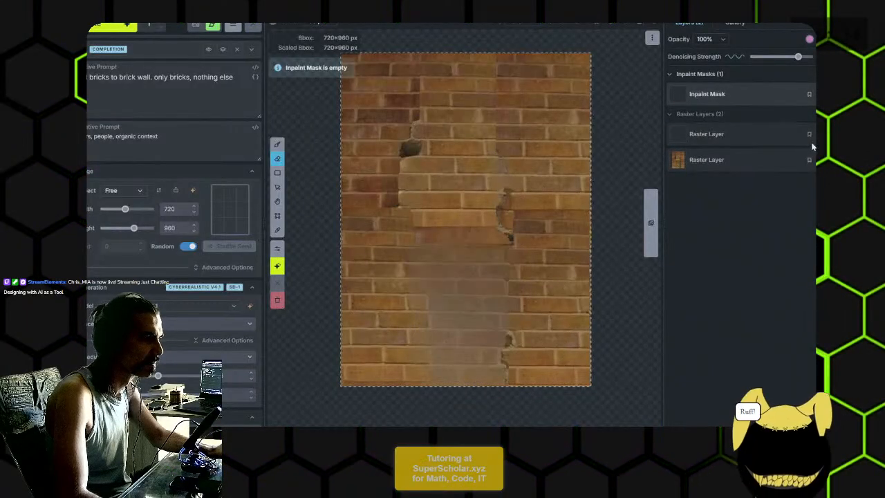
left_click(833, 134)
left_click(833, 134)
left_click(833, 134)
left_click(833, 134)
left_click(833, 134)
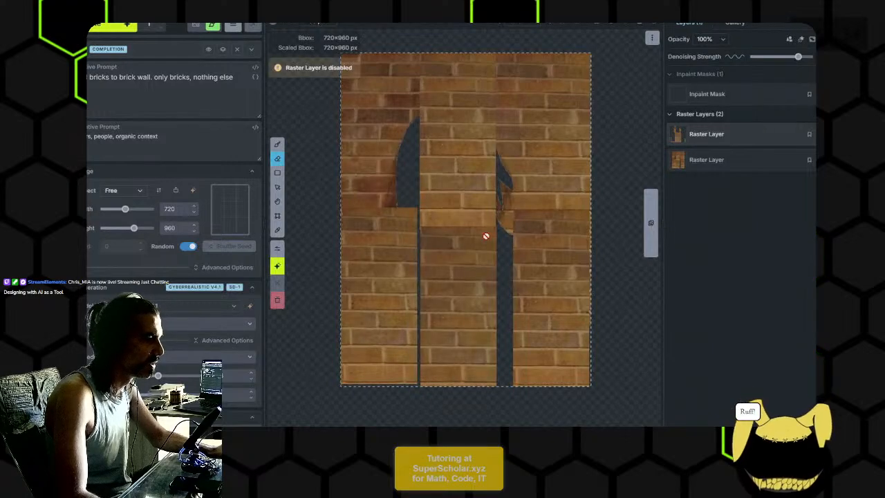
- Switch to GIMP, hide the portrait layer and show Pasted Layers #4, #3 and #2
key("alt+Tab")
left_click(686, 269)
left_click(685, 282)
left_click(686, 282)
left_click(685, 282)
left_click(686, 295)
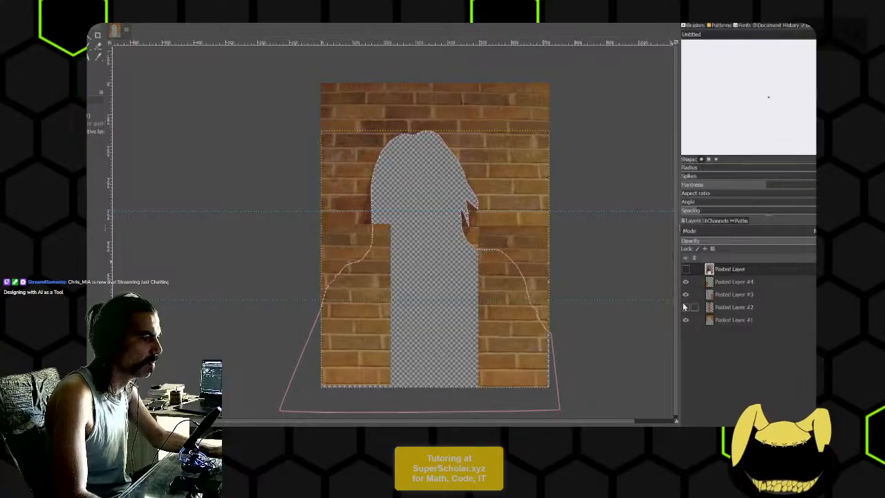
left_click(685, 307)
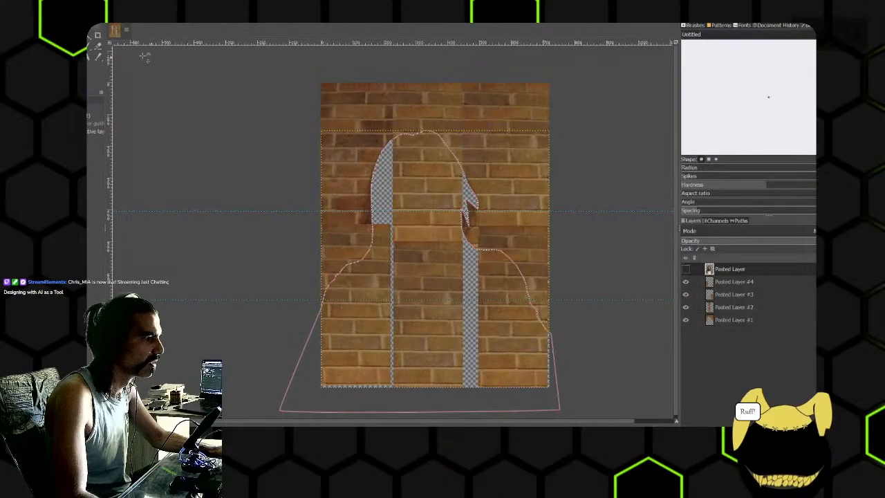
- Make a rectangular selection over the bricks in the wall's upper-right area and switch back to Invoke
key("r")
left_click_drag(470, 87, 555, 178)
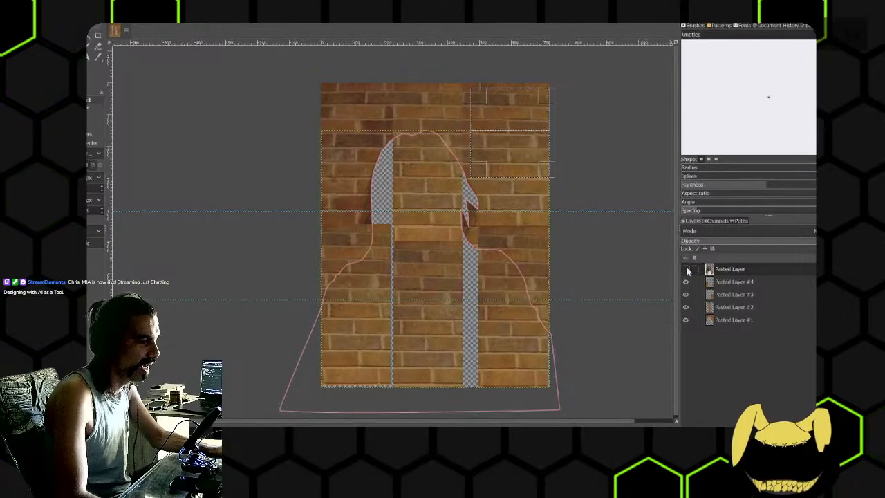
key("alt+Tab")
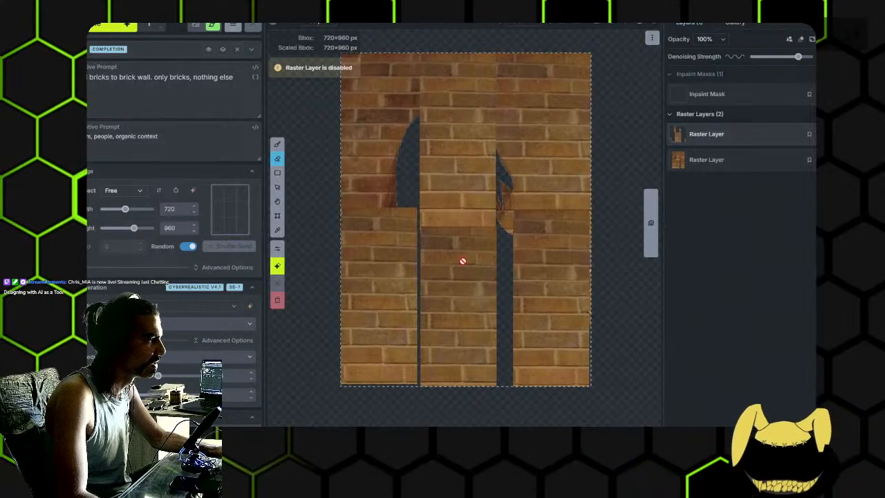
- Review the negative prompt, the positive prompt and the text of the Completion prompt template
triple_click(186, 138)
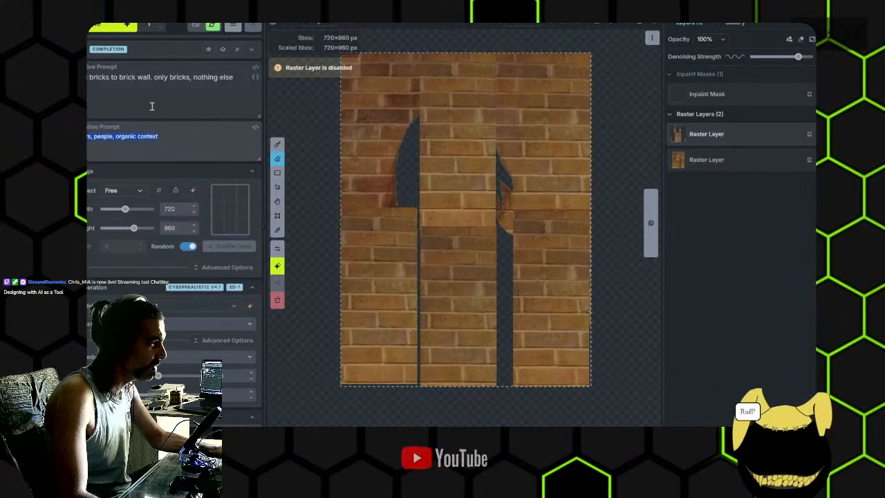
left_click(138, 78)
left_click(143, 54)
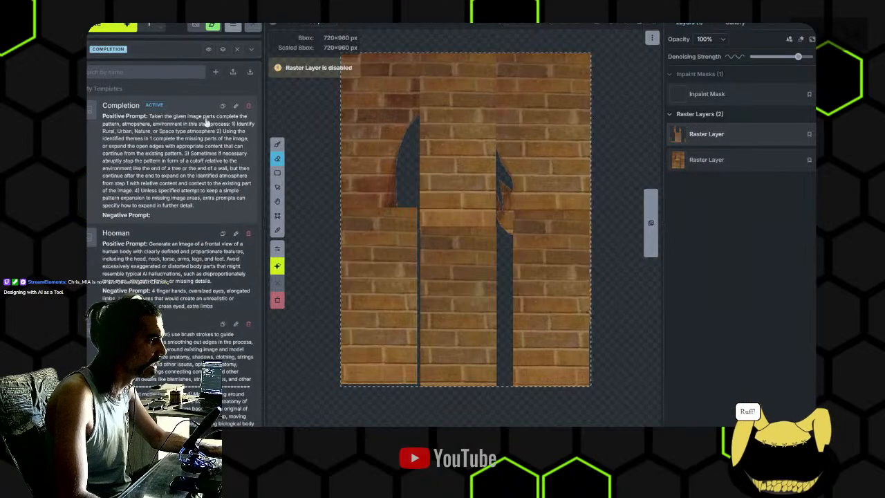
left_click(148, 59)
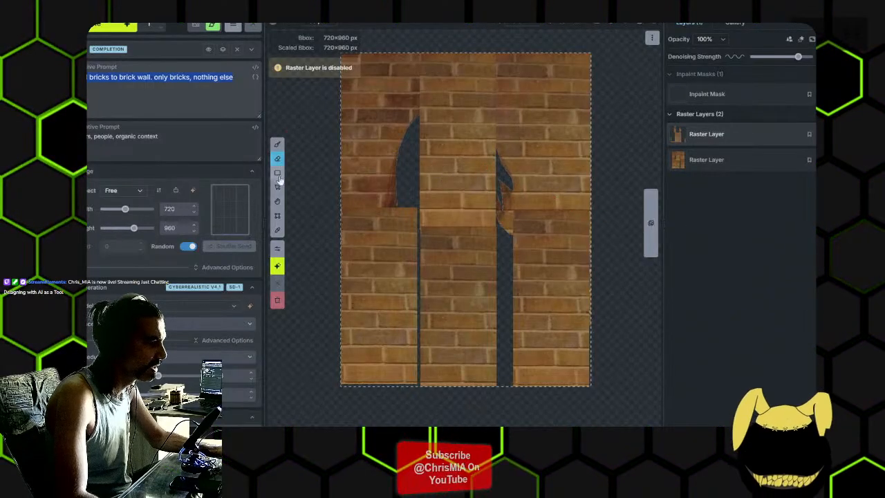
- Show the upper raster layer again and toggle its visibility to compare the cracked brick seam with the layer beneath
left_click(809, 134)
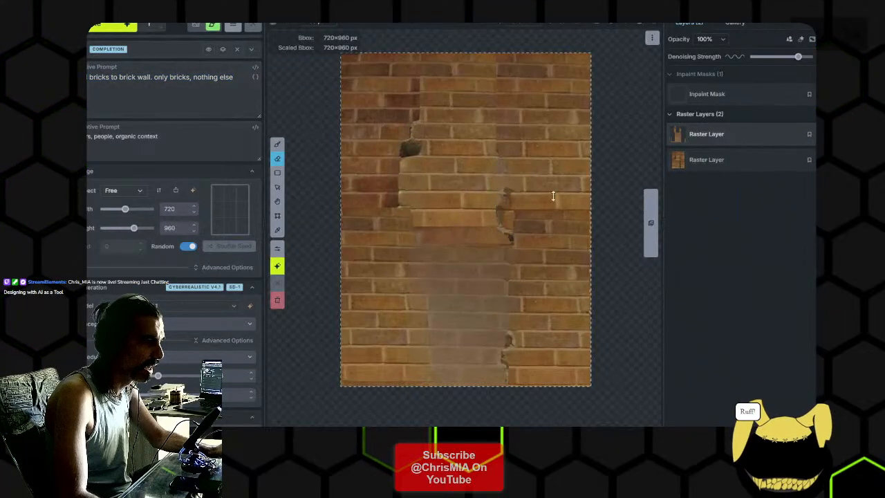
scroll(507, 185, "up", 3)
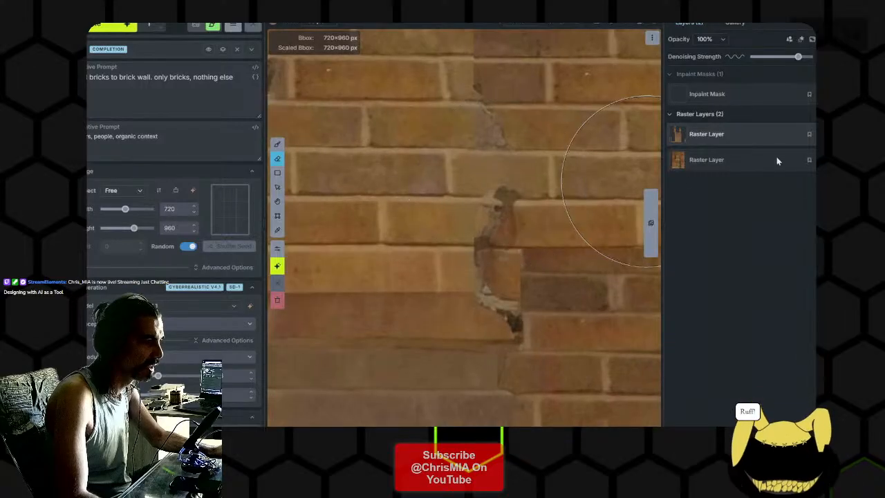
left_click(809, 134)
left_click(809, 134)
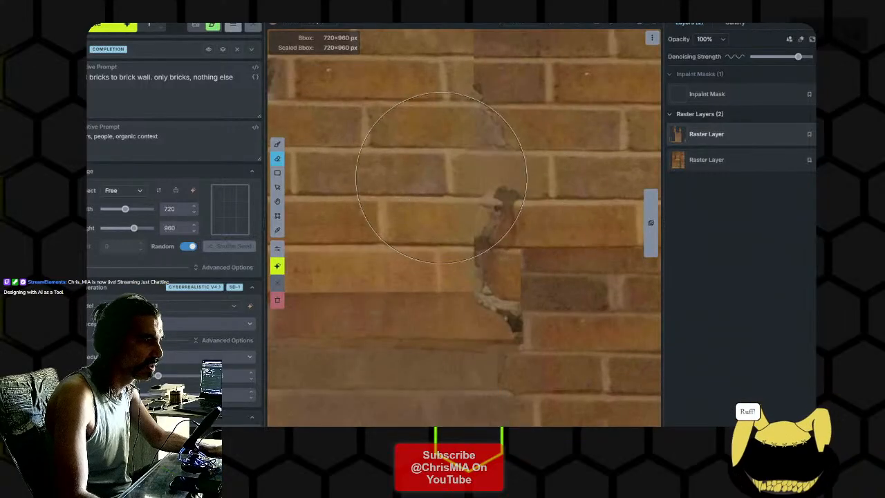
scroll(499, 179, "down", 5)
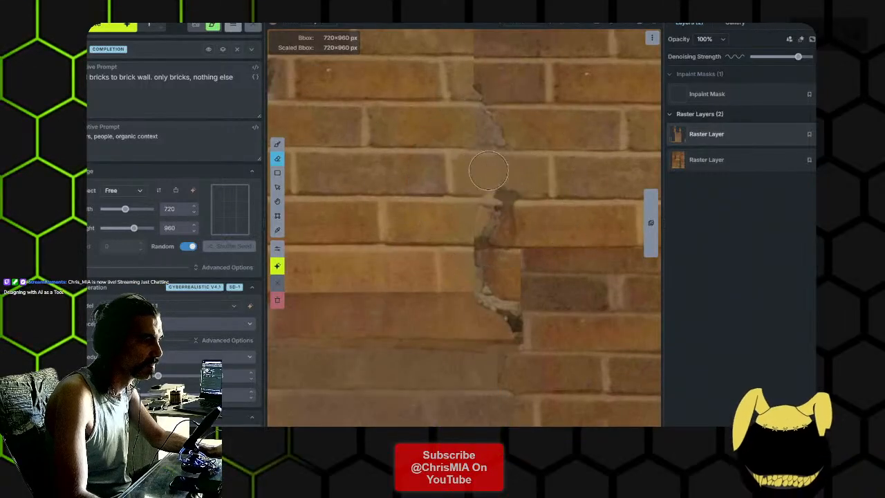
left_click(813, 134)
left_click(813, 134)
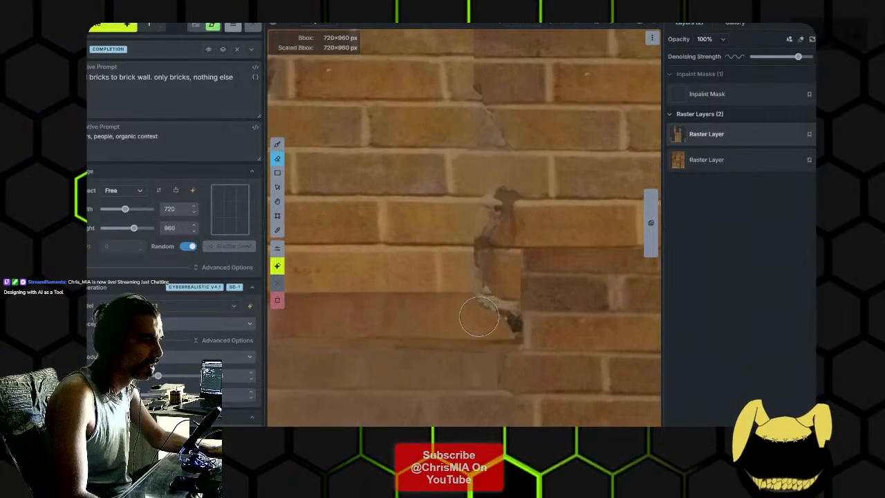
left_click(811, 134)
left_click(811, 135)
left_click(810, 134)
left_click(810, 134)
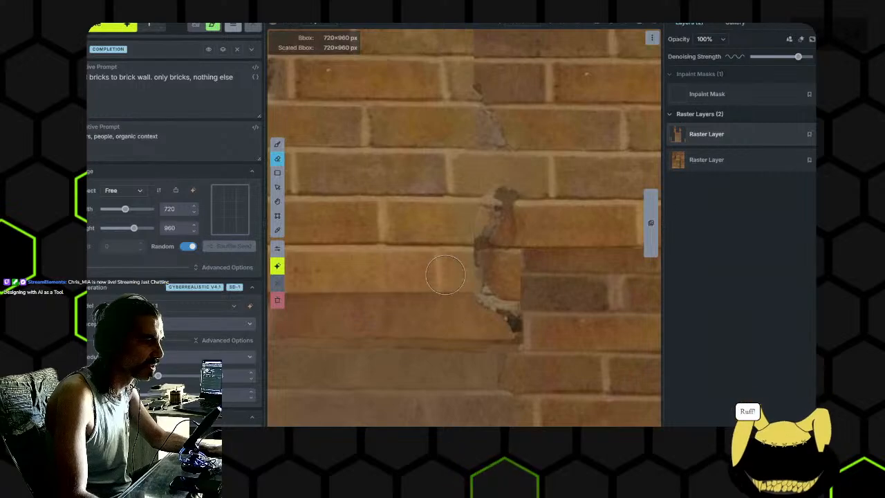
- Compare the whole patched middle of the wall with and without the upper raster layer
scroll(481, 276, "down", 3)
scroll(503, 282, "up", 2)
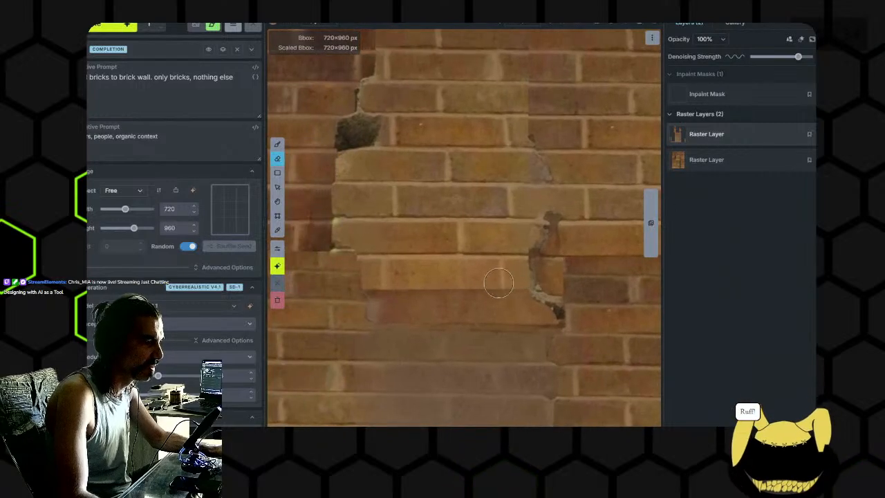
left_click(809, 134)
left_click(810, 134)
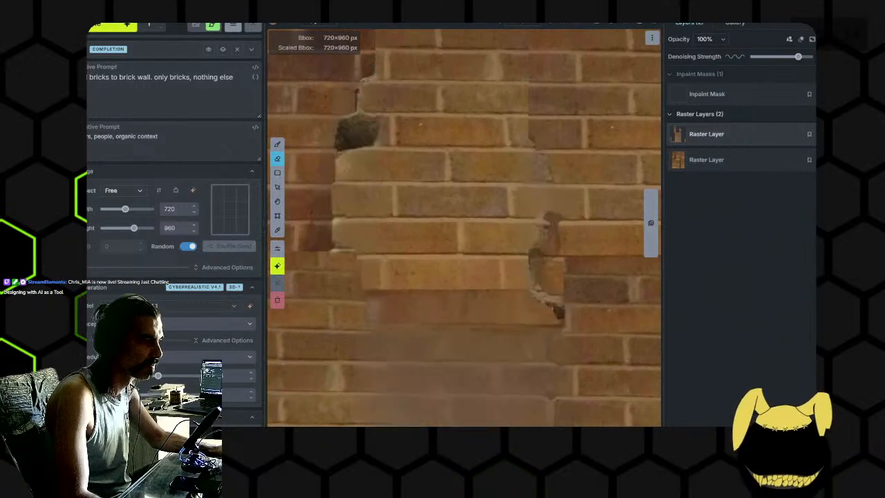
scroll(450, 232, "down", 2)
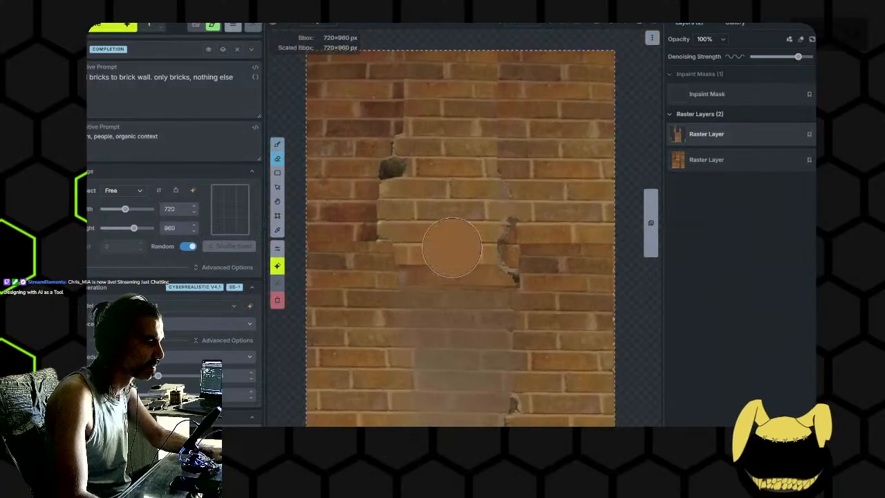
- Paint the inpaint mask over the damaged bricks mid-wall and up along both vertical seams to the wall's upper edge
left_click(737, 96)
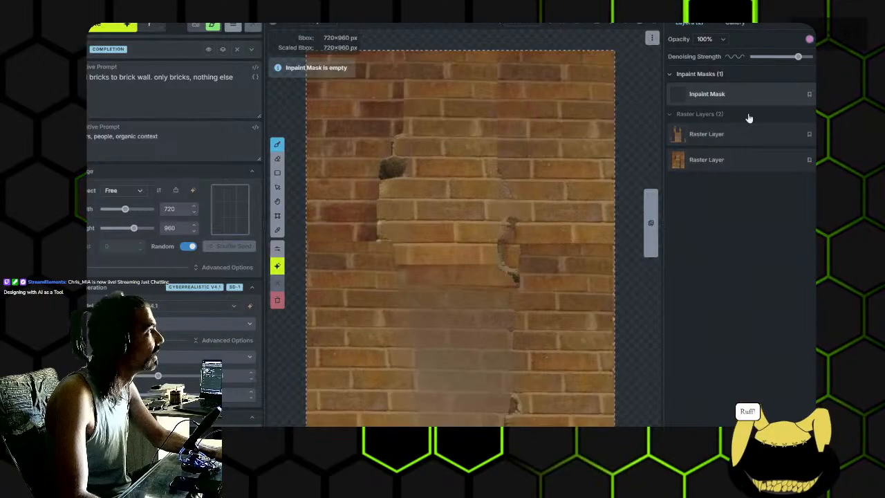
scroll(527, 207, "down", 2)
mouse_move(527, 207)
left_mouse_down()
mouse_move(537, 203)
mouse_move(507, 223)
left_mouse_up()
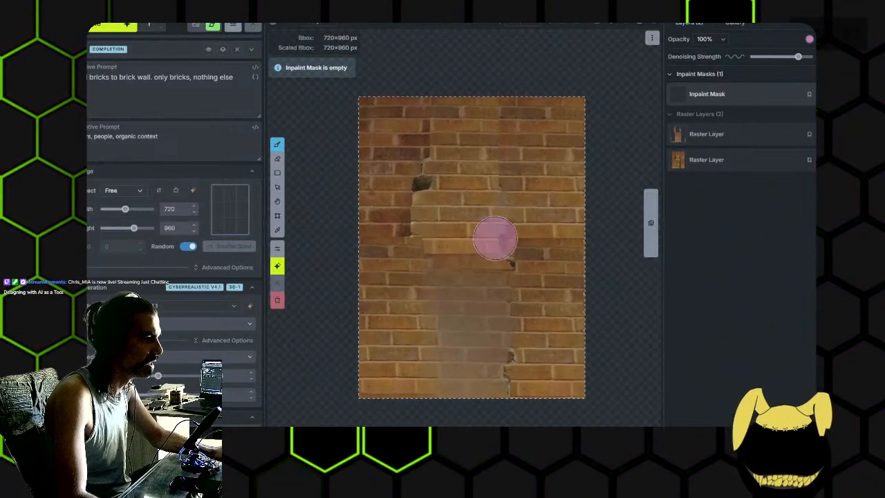
scroll(466, 233, "up", 2)
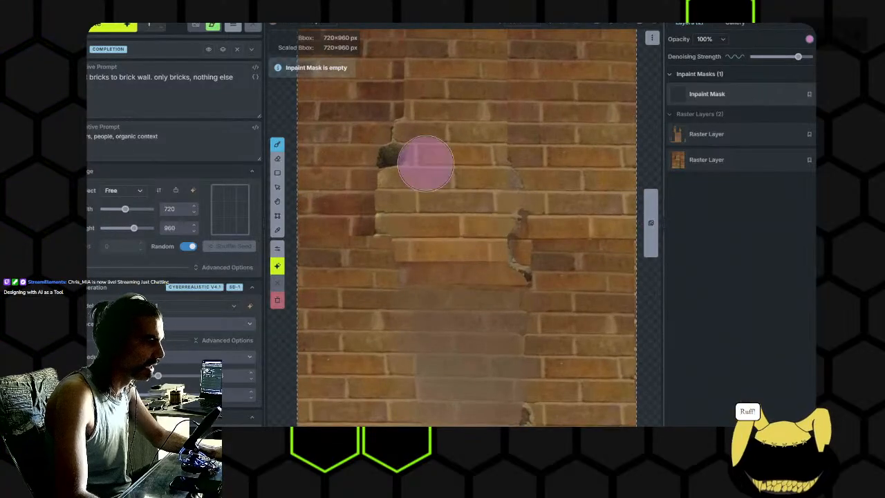
mouse_move(403, 145)
left_mouse_down()
mouse_move(389, 200)
mouse_move(398, 296)
left_mouse_up()
mouse_move(407, 377)
left_mouse_down()
mouse_move(436, 197)
mouse_move(451, 280)
mouse_move(482, 194)
mouse_move(502, 260)
mouse_move(515, 254)
mouse_move(506, 193)
mouse_move(471, 189)
mouse_move(461, 258)
mouse_move(496, 201)
mouse_move(496, 104)
left_mouse_up()
scroll(481, 238, "down", 5)
left_click_drag(391, 177, 394, 106)
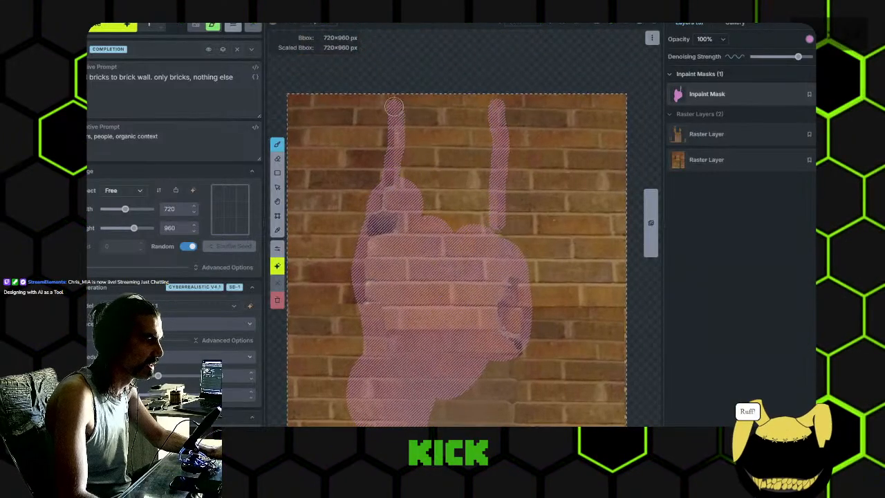
- Extend the inpaint mask down both lower seams and fill the blurred bricks between them to the wall's lower edge
left_click_drag(456, 281, 455, 180)
left_click_drag(488, 317, 473, 240)
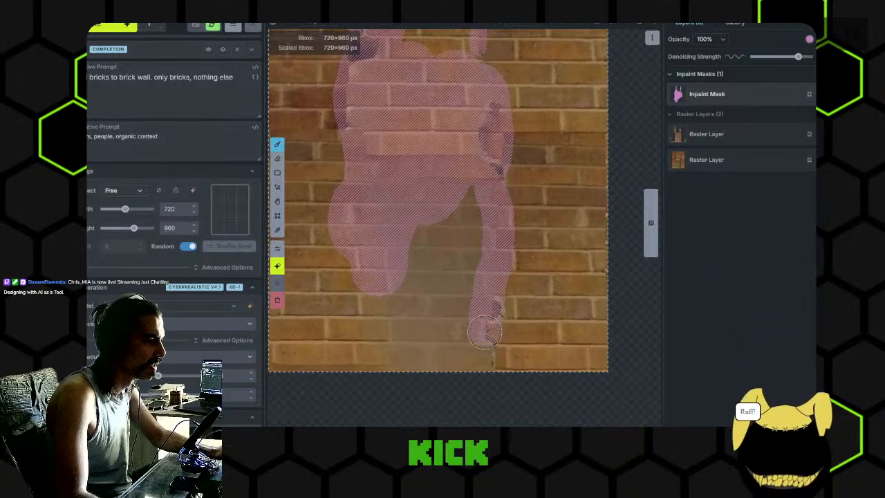
scroll(416, 285, "down", 6)
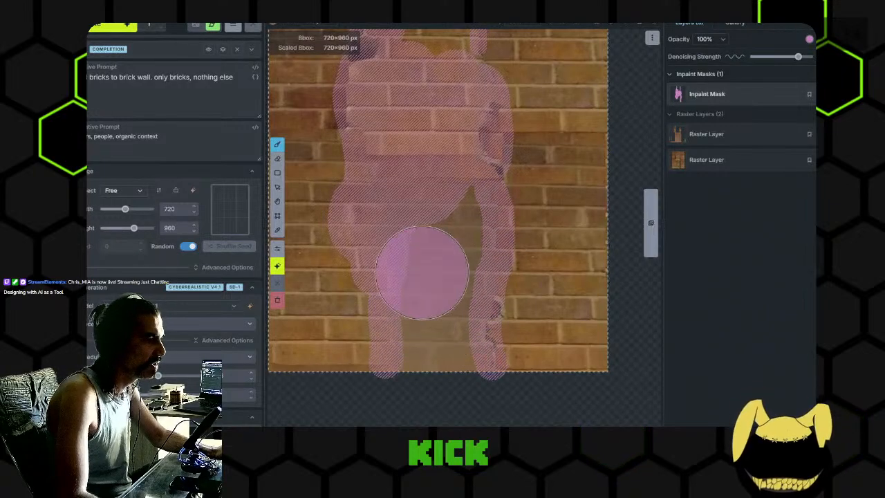
left_click_drag(417, 285, 426, 349)
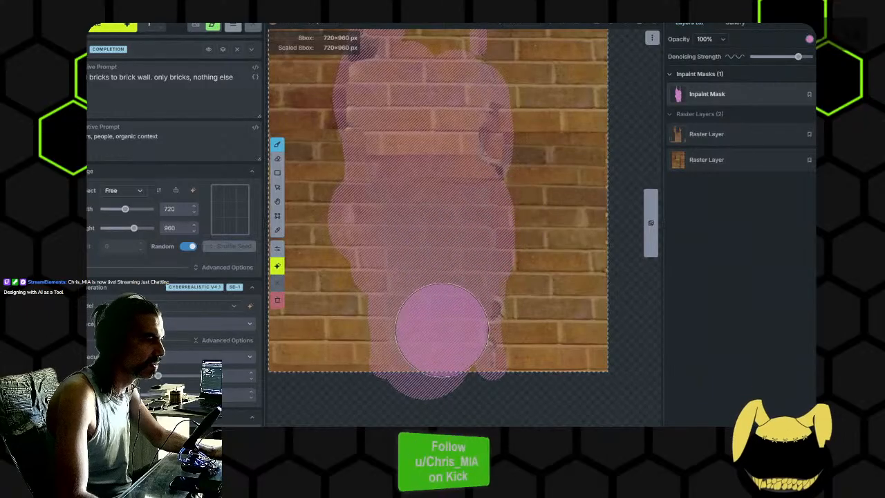
scroll(426, 259, "down", 2)
left_click_drag(442, 118, 443, 161)
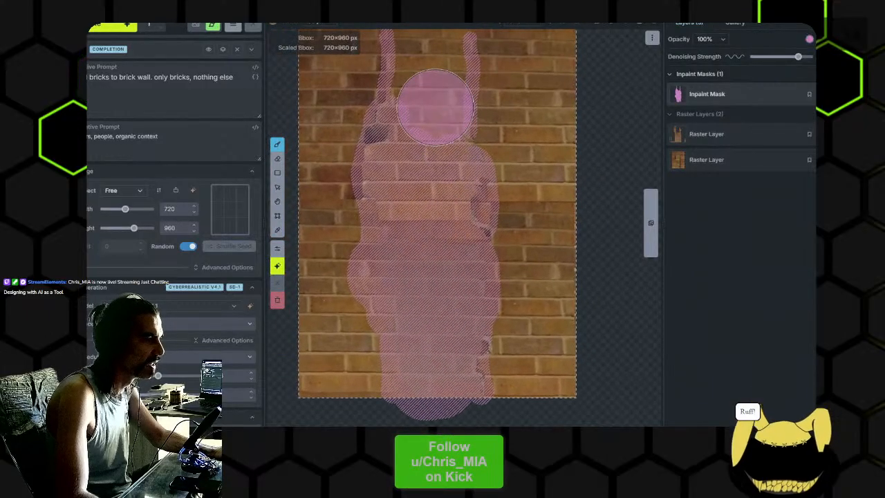
left_click_drag(423, 57, 422, 159)
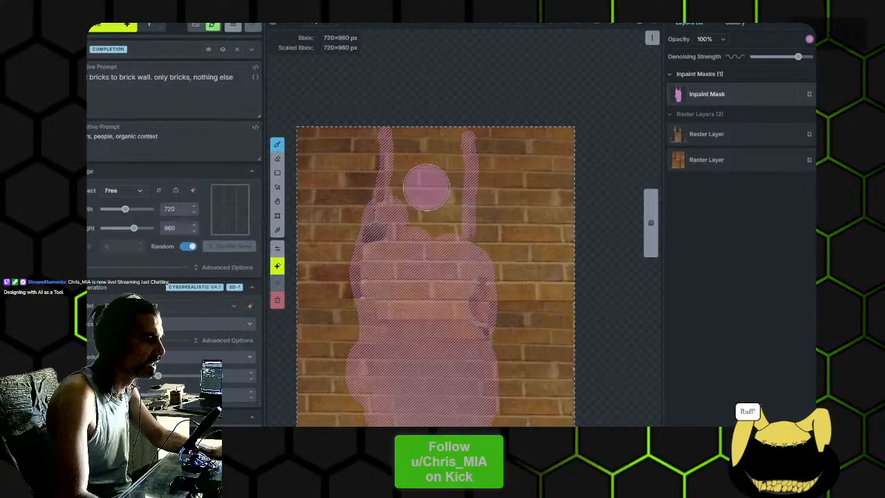
scroll(436, 118, "up", 3)
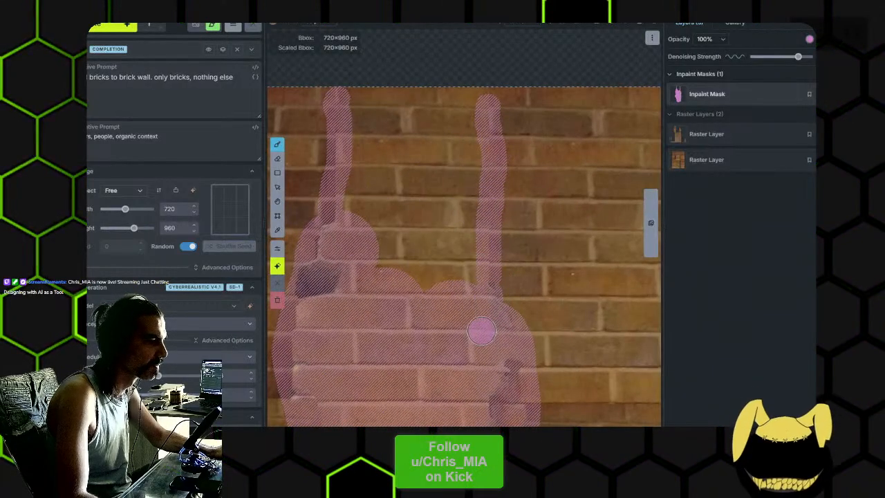
scroll(494, 267, "down", 2)
mouse_move(494, 267)
left_mouse_down()
mouse_move(508, 207)
mouse_move(493, 122)
left_mouse_up()
scroll(513, 230, "down", 1)
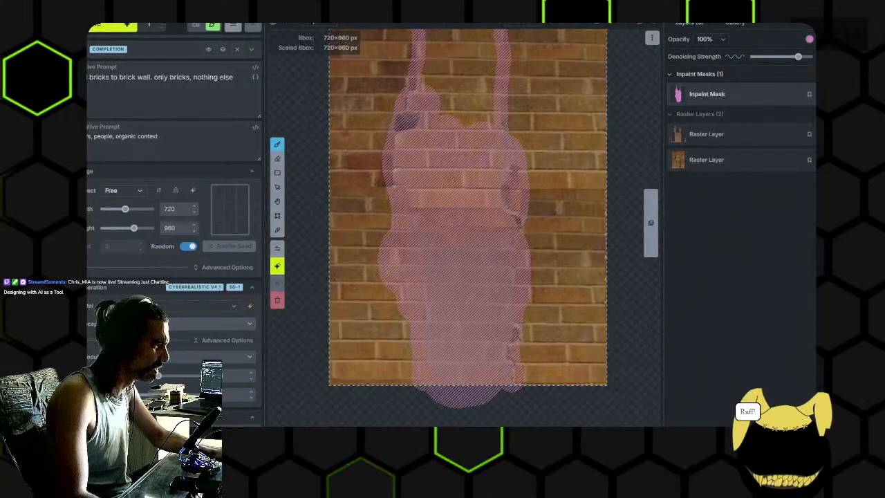
- Look through the available scheduler options and keep DDIM selected
scroll(173, 207, "down", 1)
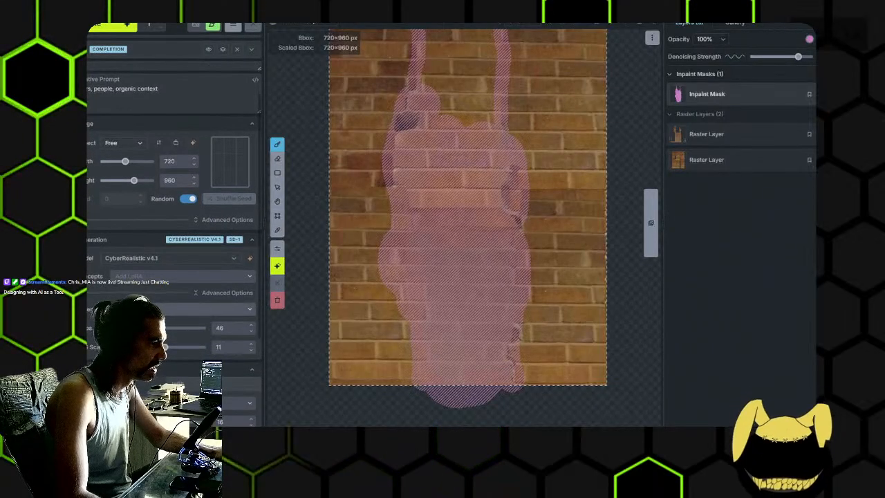
left_click(208, 309)
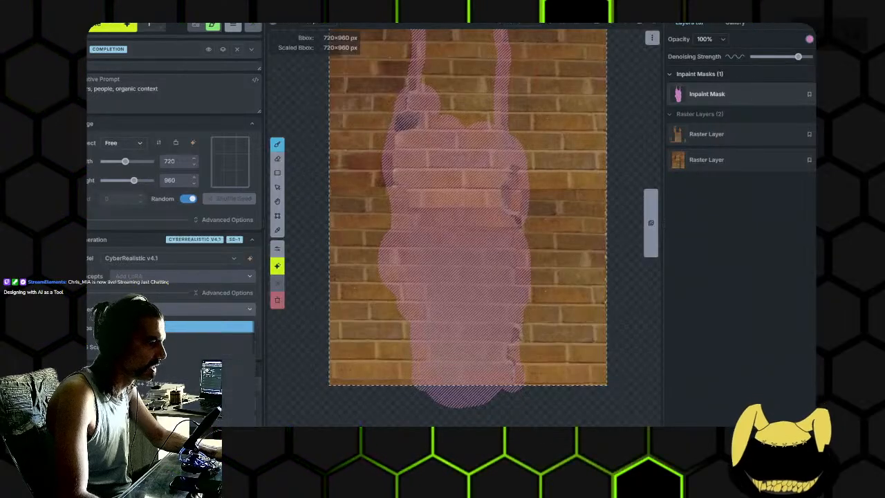
left_click(207, 309)
left_click(208, 309)
left_click(208, 309)
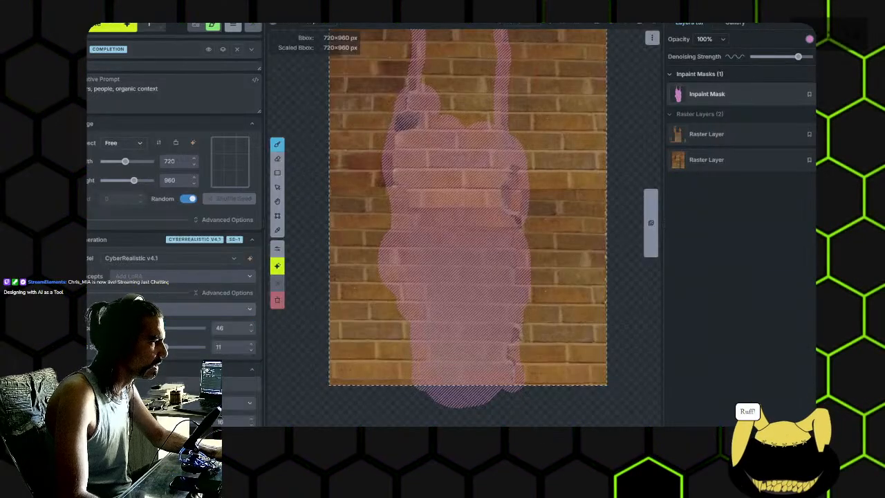
scroll(105, 215, "down", 2)
left_click(149, 216)
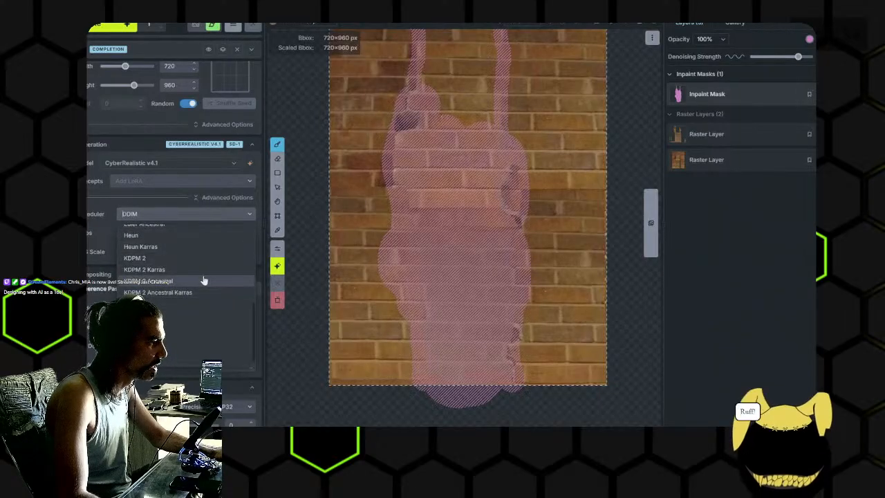
scroll(201, 279, "up", 5)
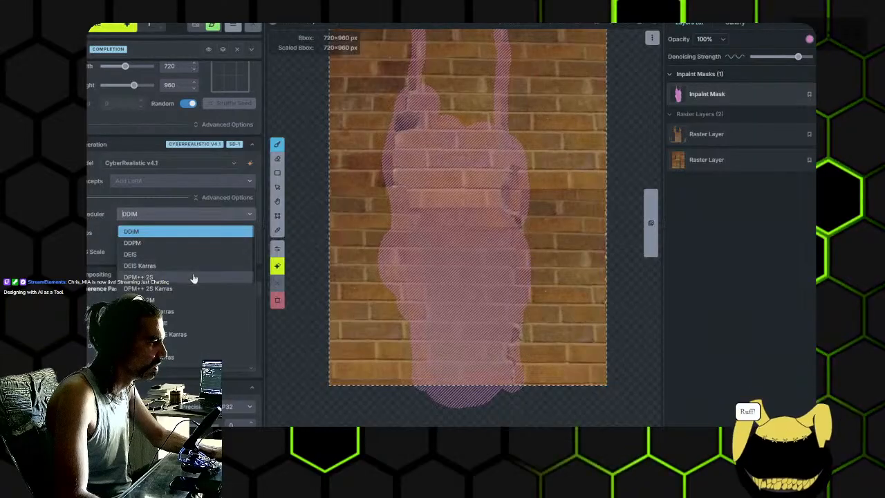
scroll(188, 297, "down", 3)
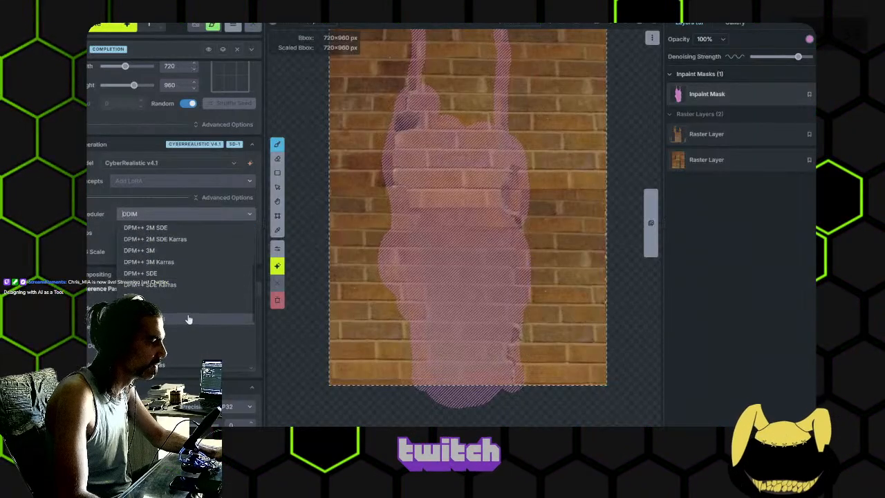
scroll(188, 319, "up", 3)
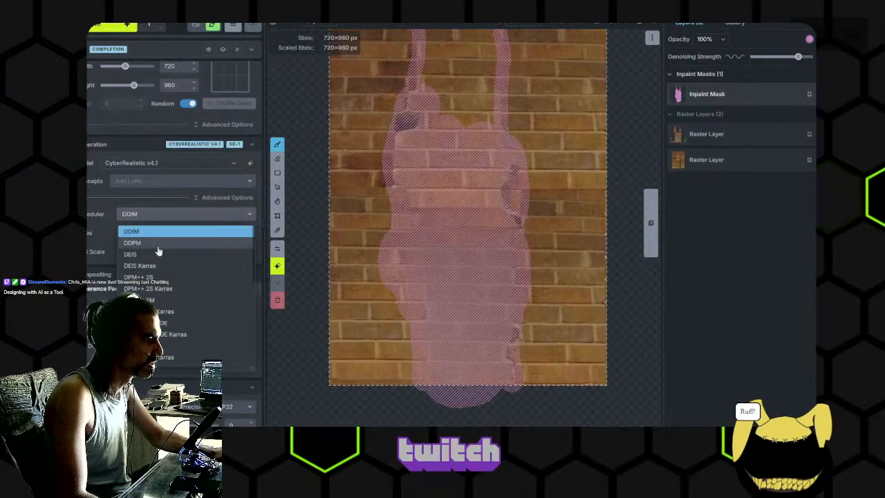
left_click(193, 232)
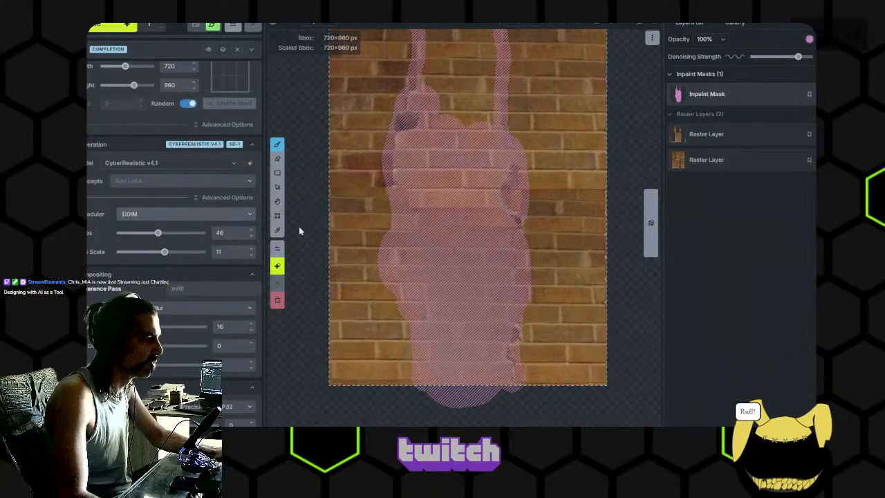
- Generate a brick inpaint fill for the masked area and examine the resulting bricks up close
scroll(312, 217, "down", 1)
left_click_drag(314, 216, 325, 250)
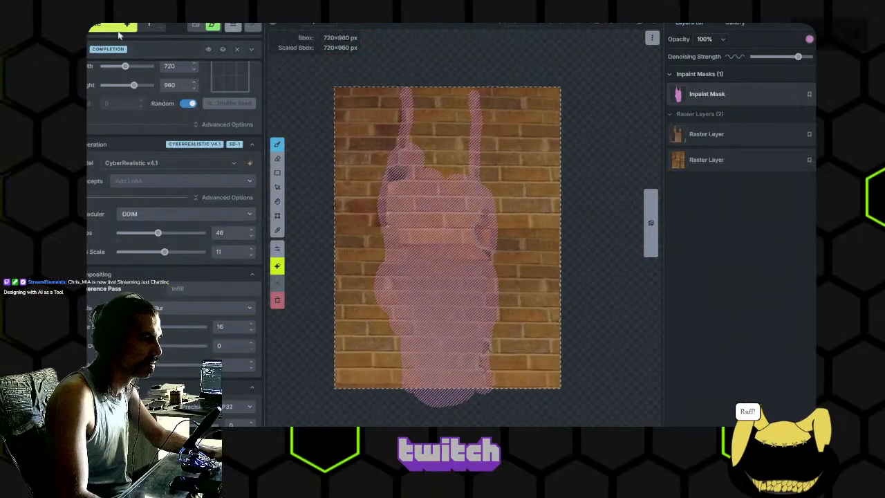
left_click(97, 26)
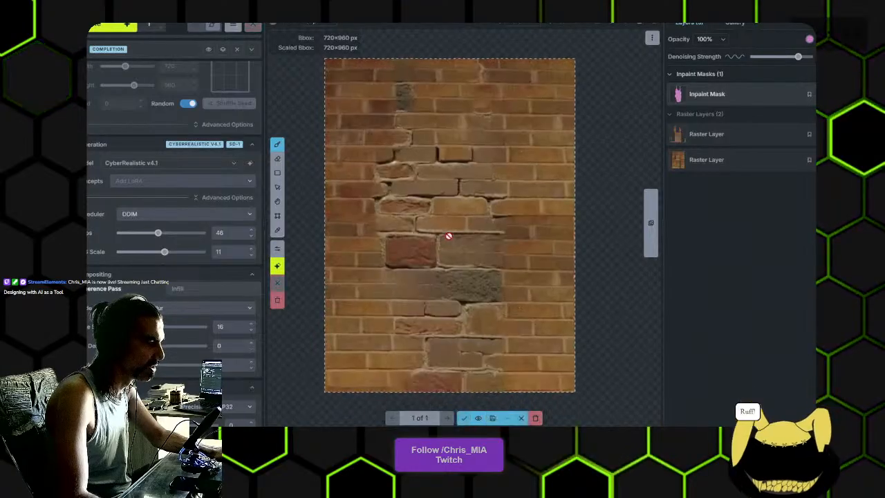
scroll(456, 242, "up", 2)
left_click_drag(479, 244, 499, 242)
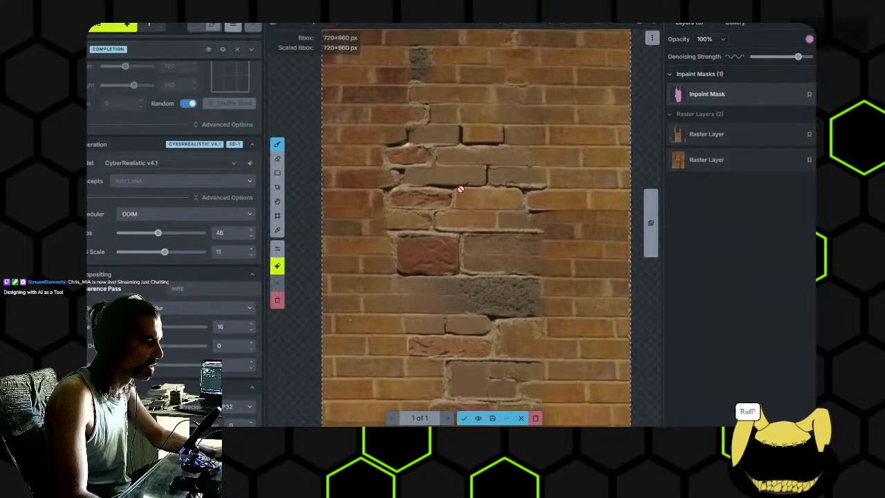
scroll(486, 165, "up", 3)
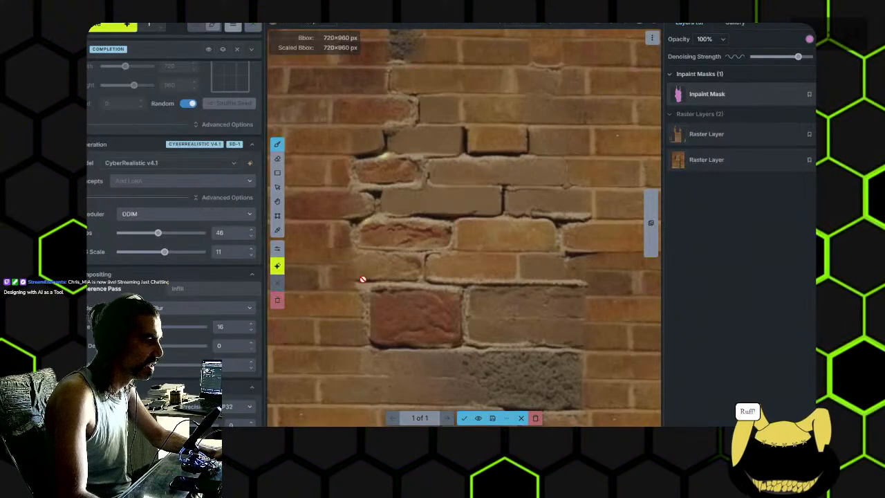
- Inspect the whole generated brick fill down to the wall's lower edge and discard it
scroll(504, 315, "down", 2)
scroll(519, 322, "down", 1)
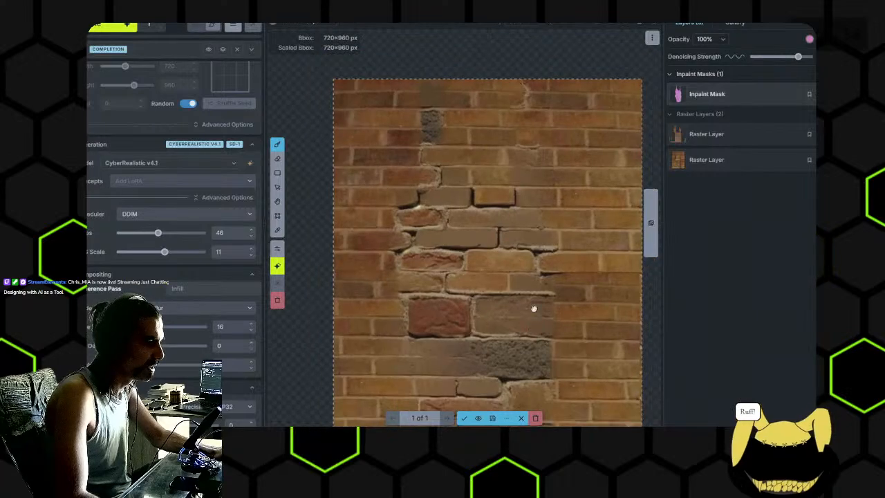
left_click_drag(534, 339, 507, 300)
left_click_drag(498, 337, 488, 284)
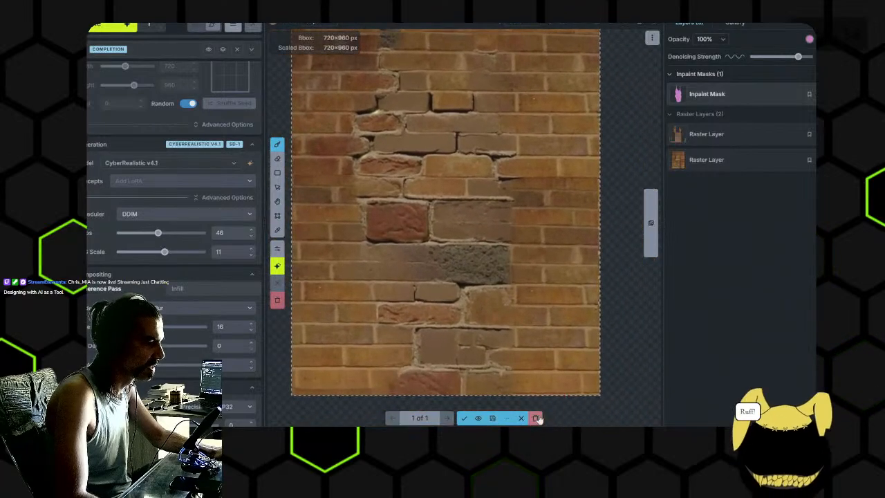
left_click(537, 418)
- Set the CFG scale to 5 and generate a new inpaint fill for the masked area
left_click(136, 255)
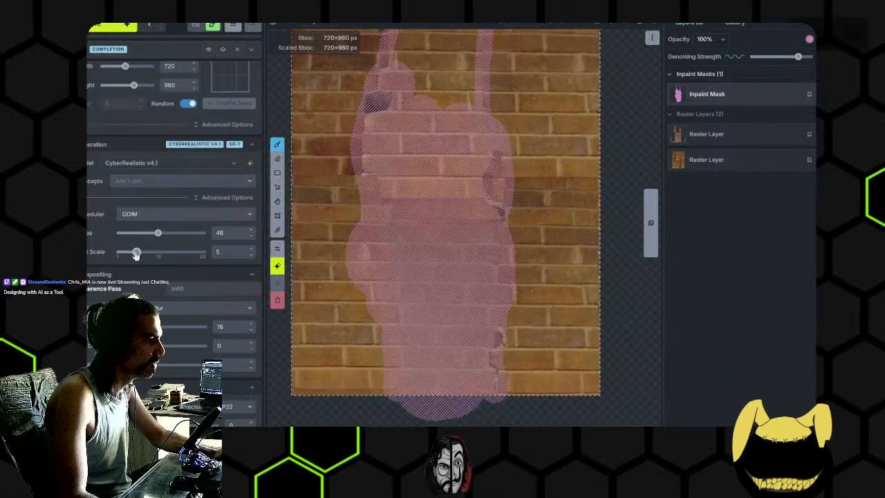
left_click(100, 26)
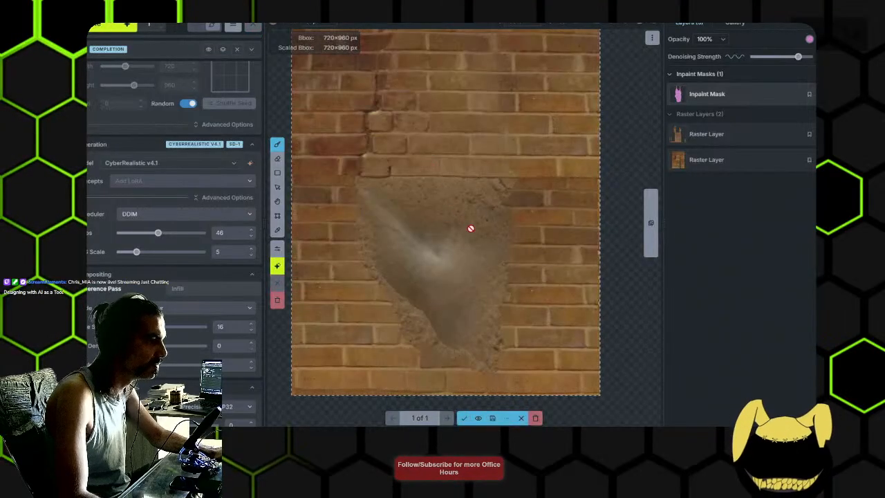
- Compare the new fill with the original wall by switching the result preview off and on
left_click_drag(502, 92, 507, 140)
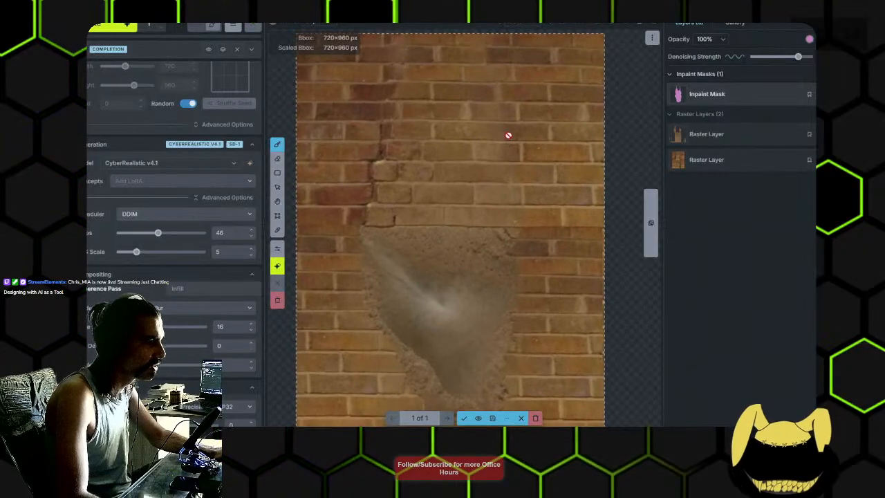
left_click(479, 418)
left_click(478, 418)
left_click(478, 418)
left_click(479, 418)
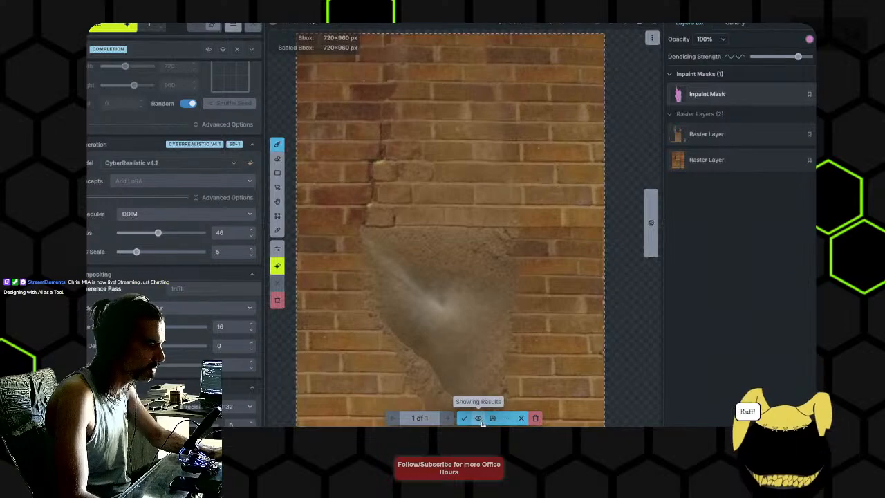
left_click(478, 421)
left_click(478, 421)
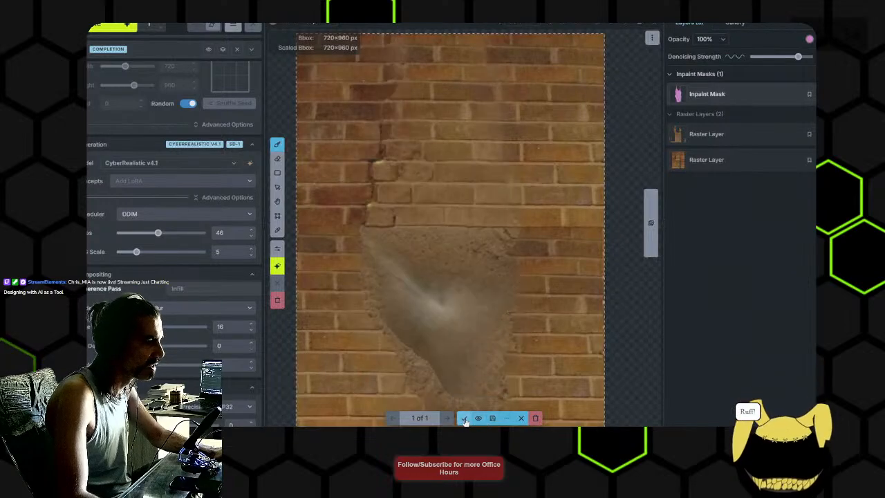
- Accept the fill as a new raster layer and erase its smeared plaster patch in the middle and lower wall
left_click(464, 418)
left_click(728, 136)
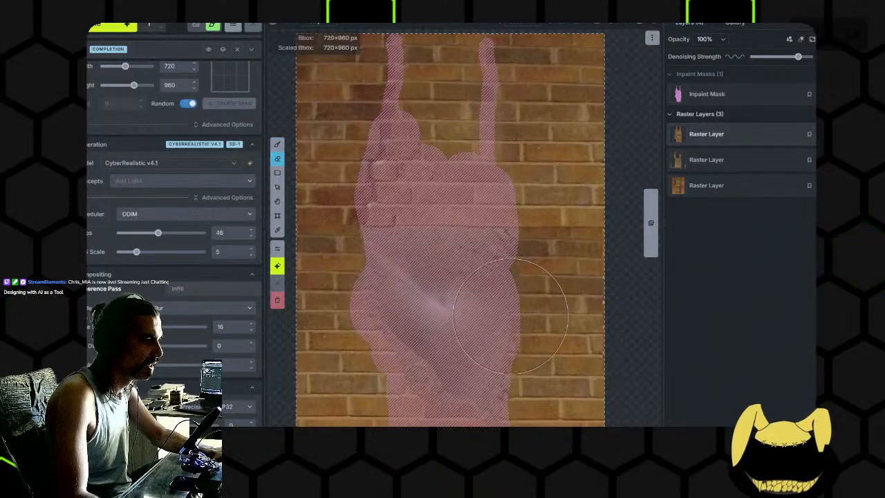
mouse_move(481, 285)
left_mouse_down()
mouse_move(446, 357)
mouse_move(448, 309)
left_mouse_up()
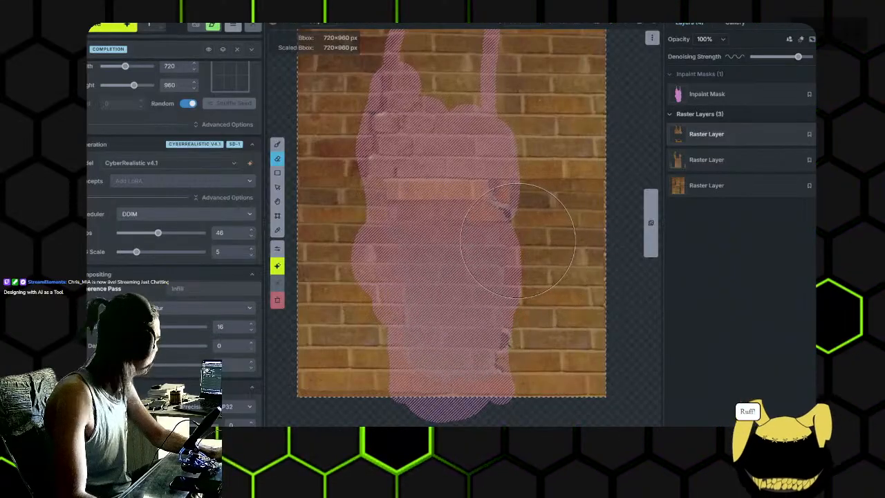
scroll(494, 258, "down", 1)
left_click_drag(502, 264, 496, 300)
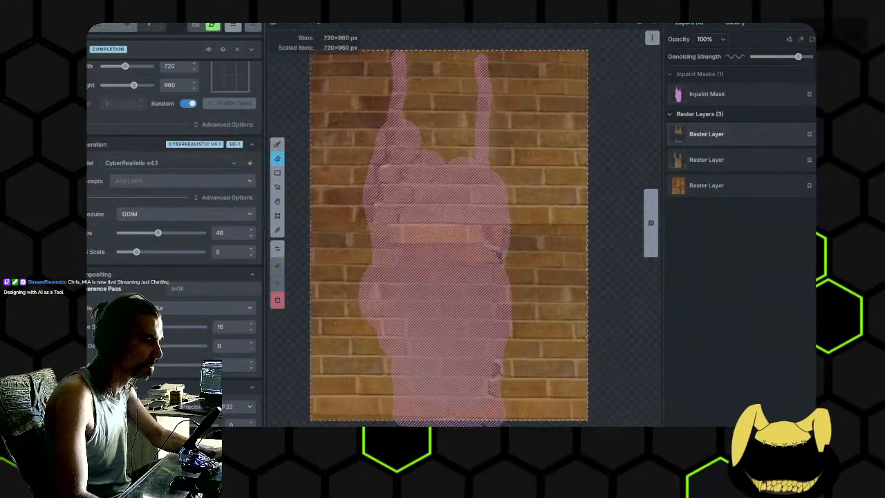
- Generate another fill over the partly erased wall and examine it from close up and as a whole
key("ctrl+Return")
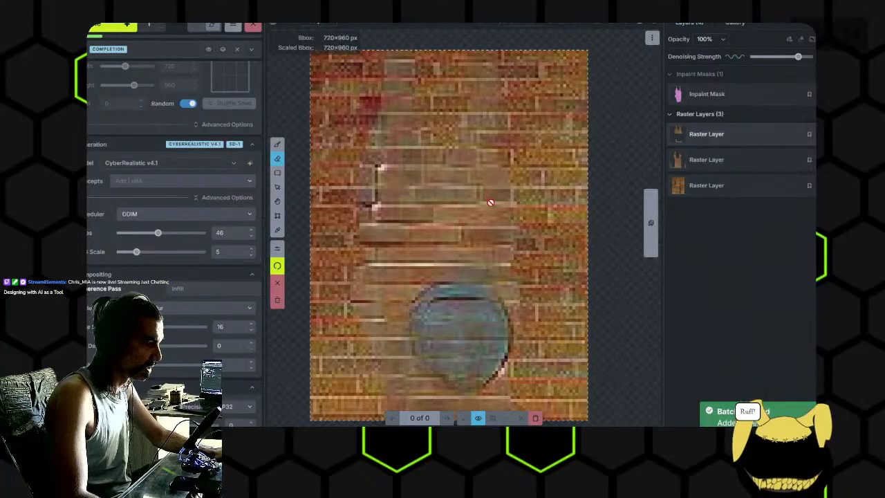
scroll(511, 299, "up", 2)
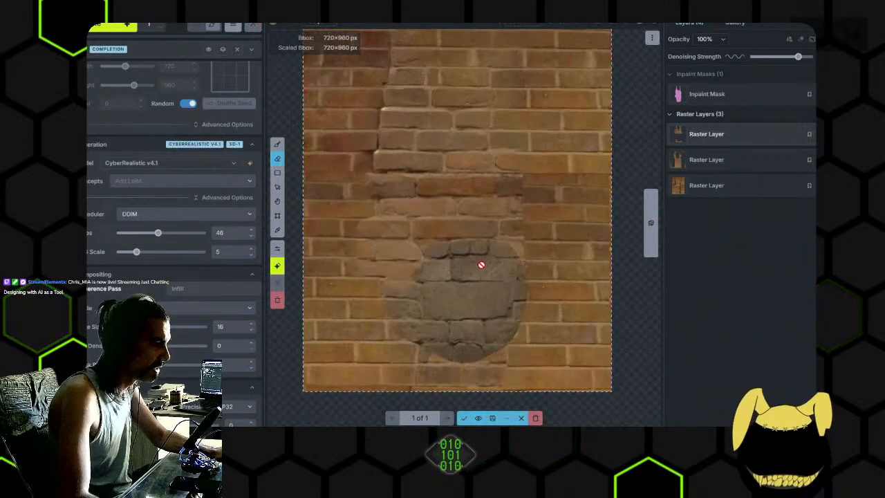
scroll(458, 214, "down", 2)
left_click_drag(458, 209, 452, 266)
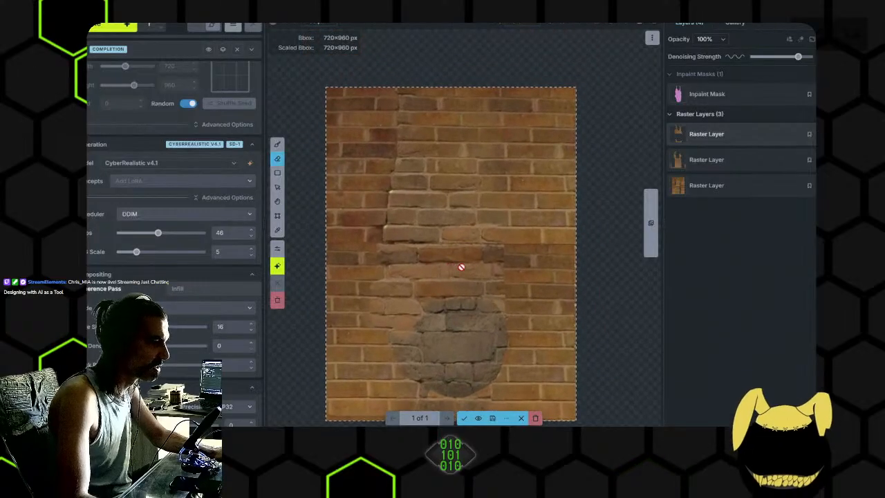
- Switch the second fill's preview off and on repeatedly to compare its bricks with the underlying wall
left_click(479, 421)
left_click(479, 420)
left_click(479, 420)
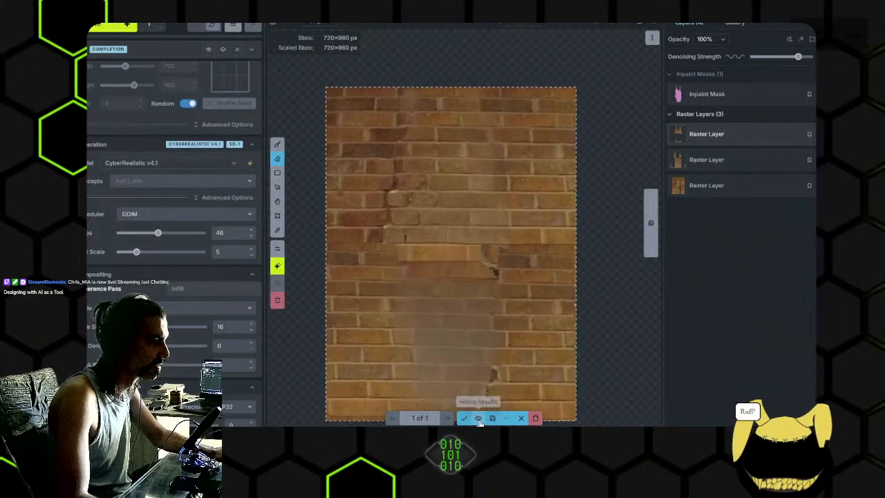
left_click(480, 420)
left_click(479, 421)
left_click(479, 420)
left_click(479, 421)
left_click(479, 421)
left_click(479, 420)
left_click(479, 420)
left_click(479, 420)
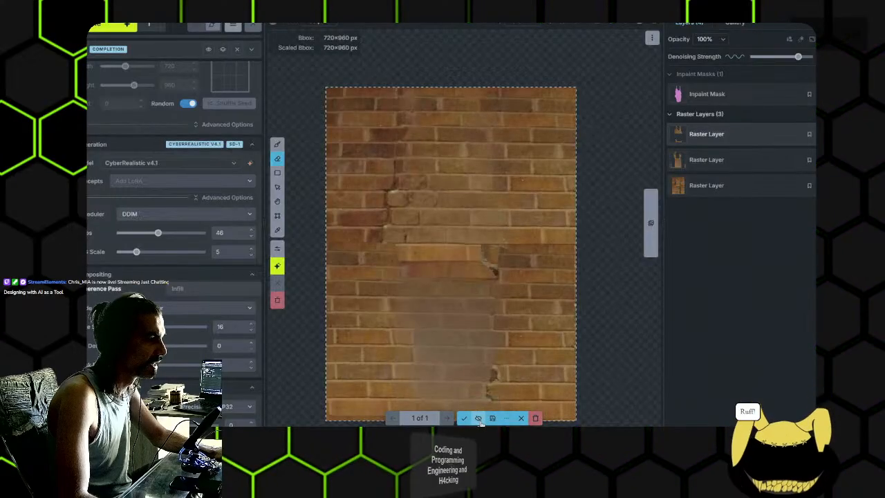
left_click(479, 420)
left_click(479, 420)
left_click(479, 420)
left_click(479, 421)
left_click(479, 421)
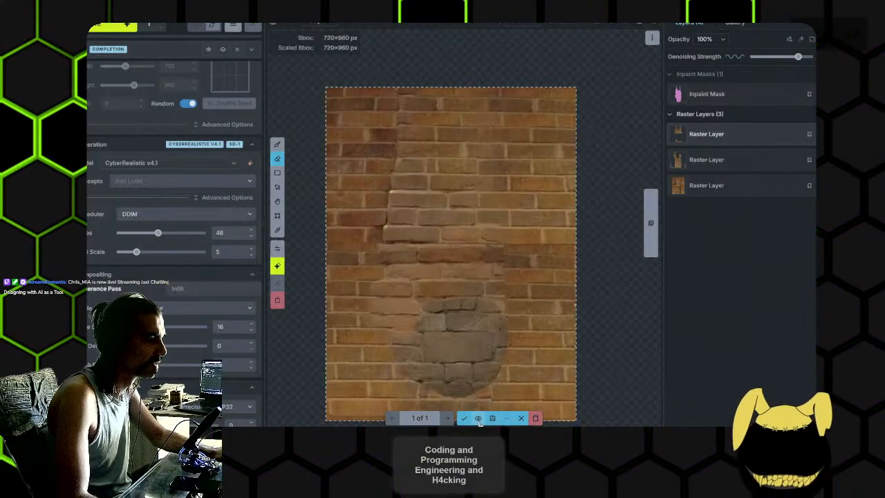
left_click(479, 420)
left_click(479, 420)
left_click(479, 421)
left_click(479, 420)
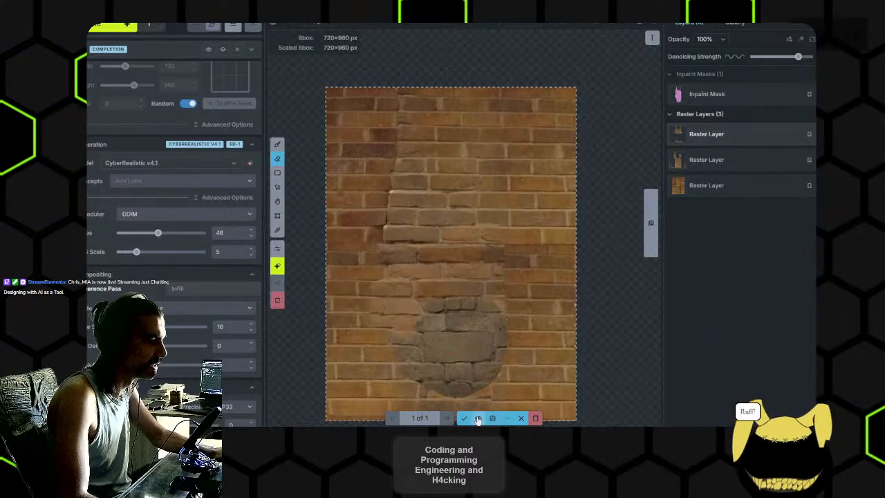
left_click(478, 419)
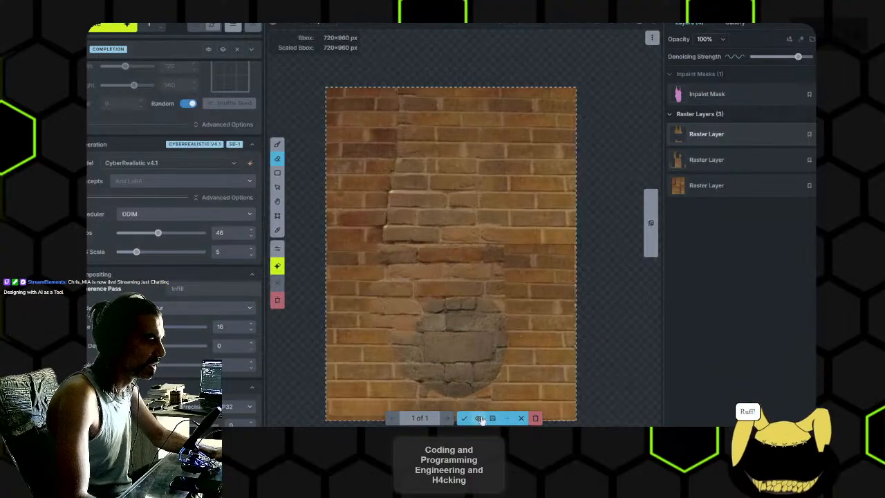
left_click(479, 419)
left_click(479, 419)
left_click(479, 419)
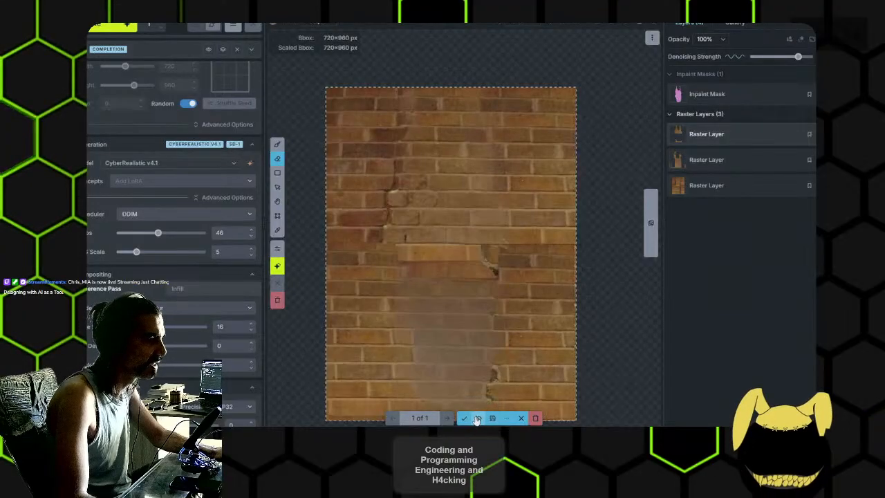
- Discard the fill with the round grey stone patch and lower the inpaint denoising strength
left_click(519, 419)
left_click(781, 57)
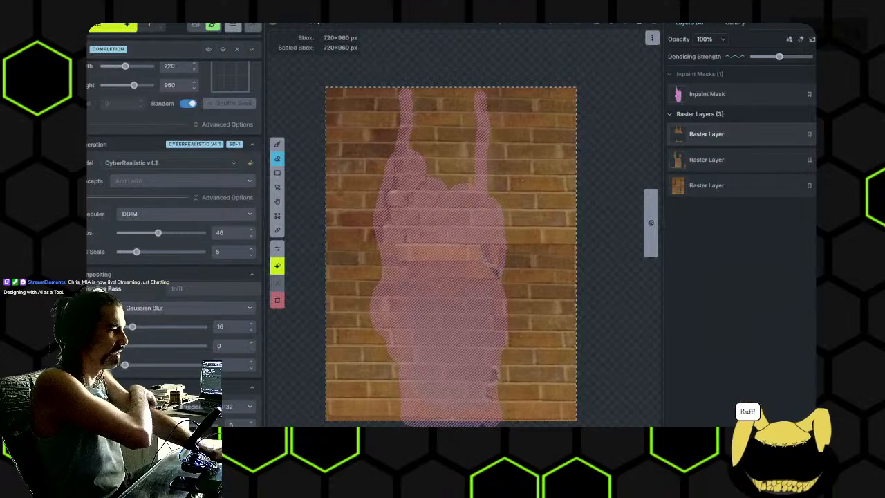
- Switch to the wall image in GIMP
key("alt+Tab")
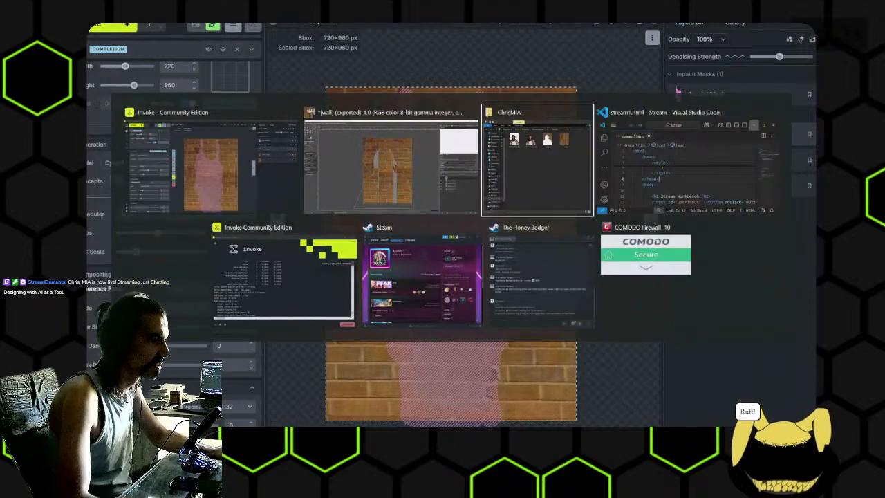
key("alt+shift+Tab")
- Try the CIE lch Noise and Hurl filters on the hidden portrait layer
left_click(194, 26)
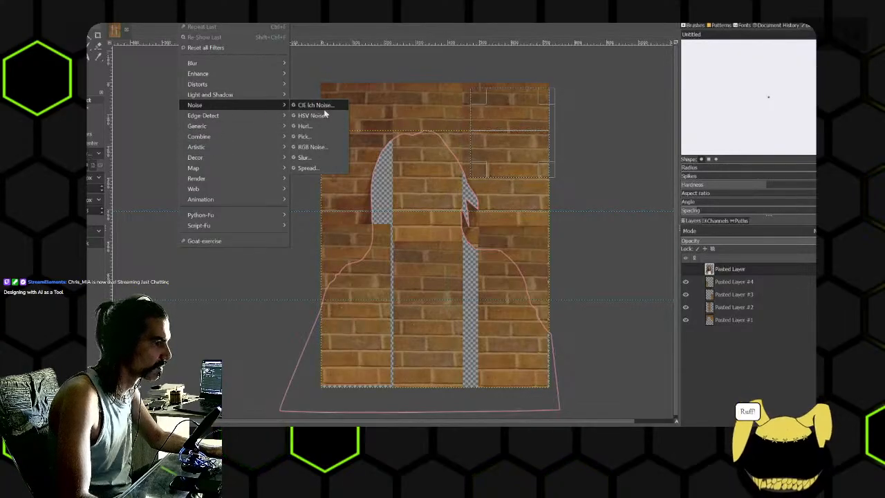
left_click(325, 109)
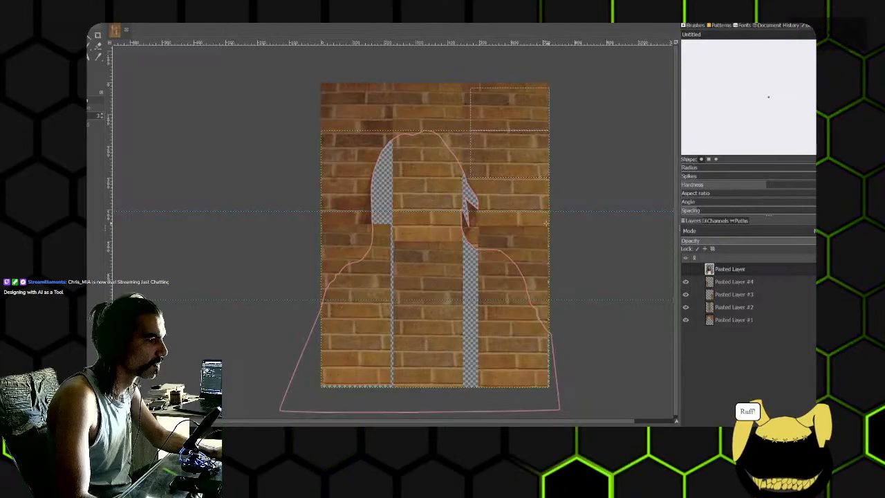
scroll(567, 186, "down", 2)
left_click_drag(567, 187, 573, 222)
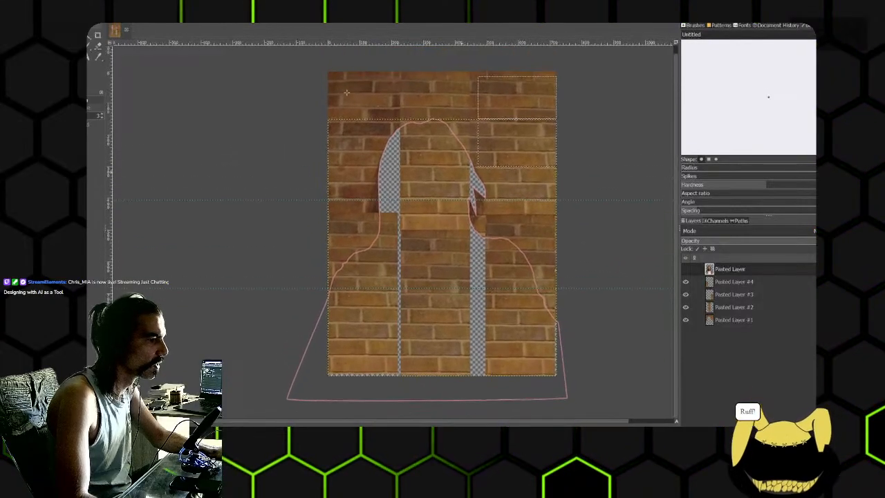
left_click(192, 16)
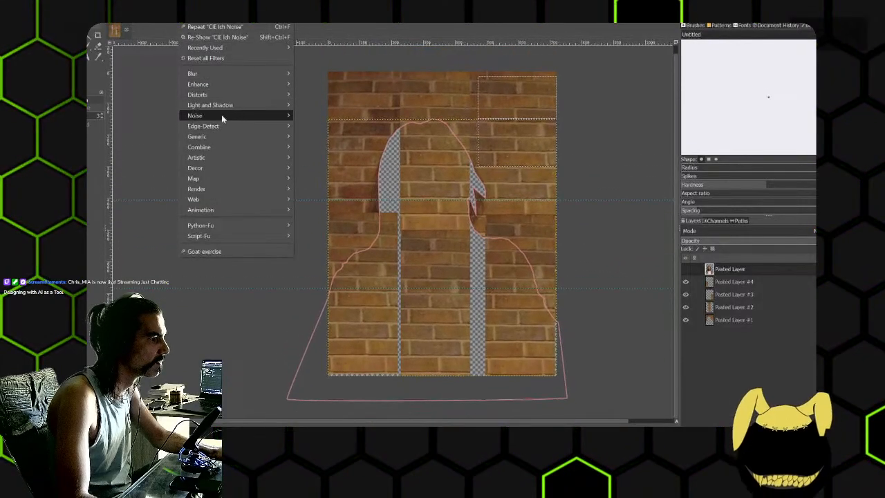
mouse_move(223, 115)
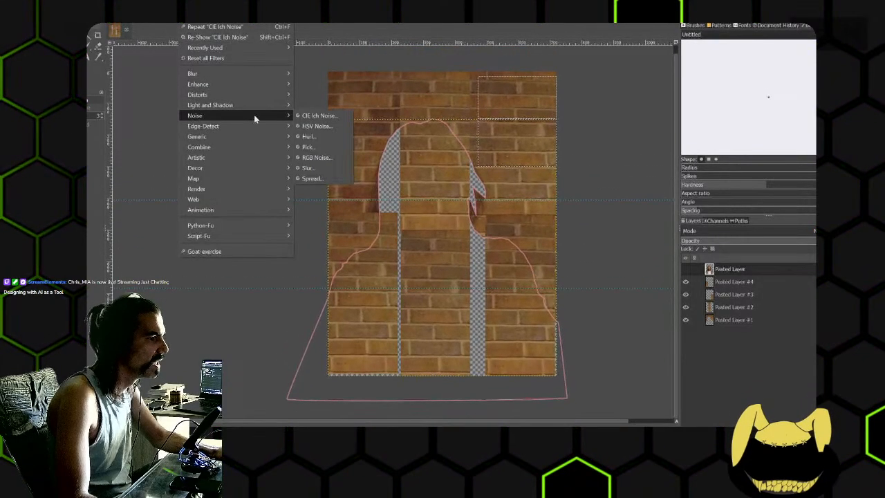
left_click(318, 138)
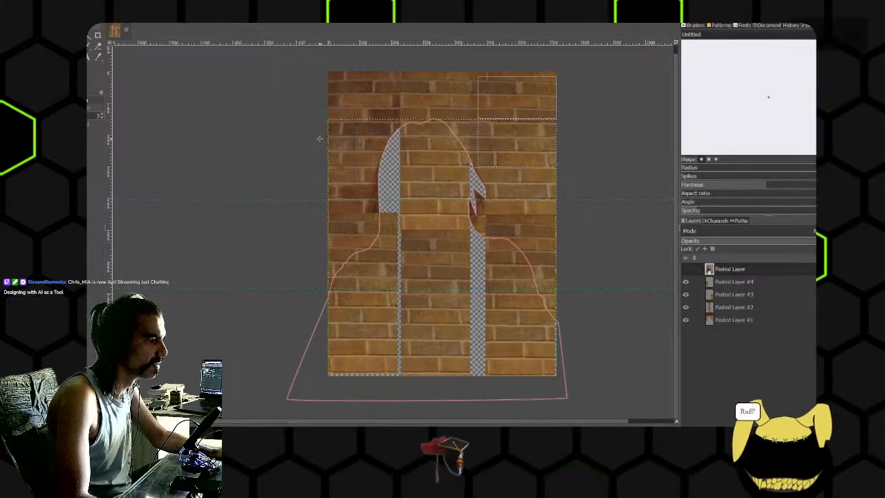
left_click(189, 20)
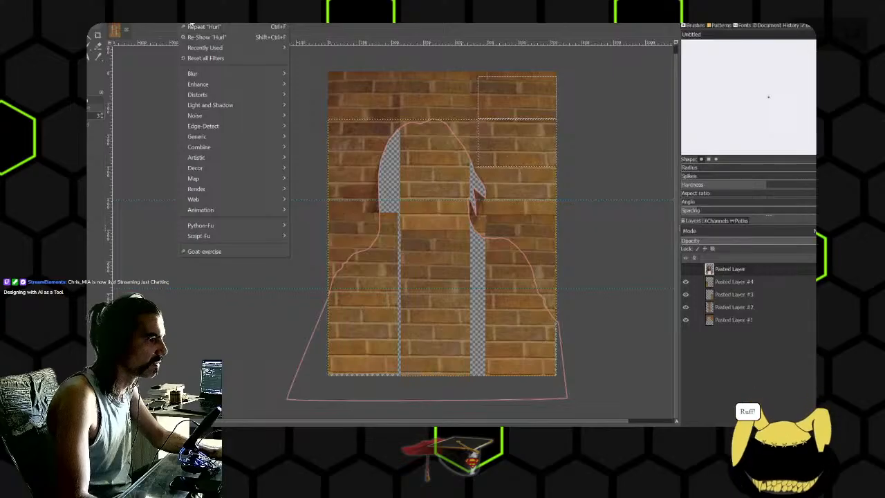
left_click(201, 39)
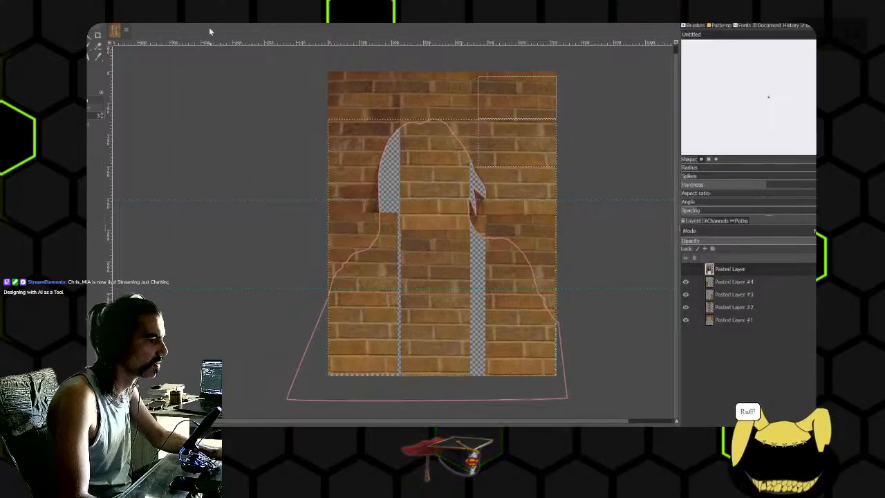
- Show the portrait layer and add a transparent 720 × 960 px layer named Layer above it
left_click(686, 270)
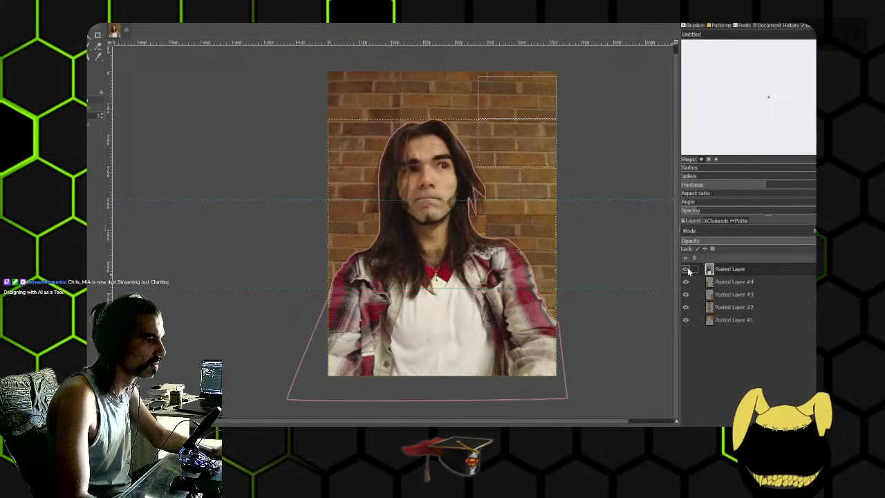
key("shift+ctrl+n")
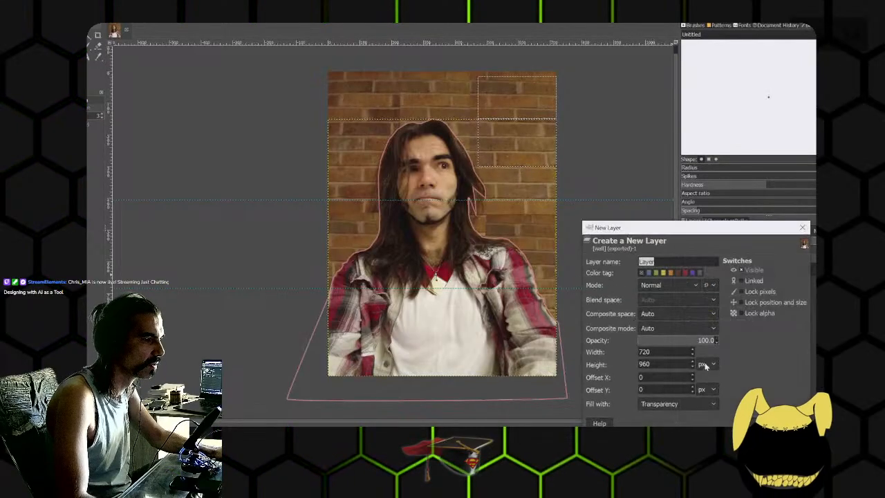
key("Return")
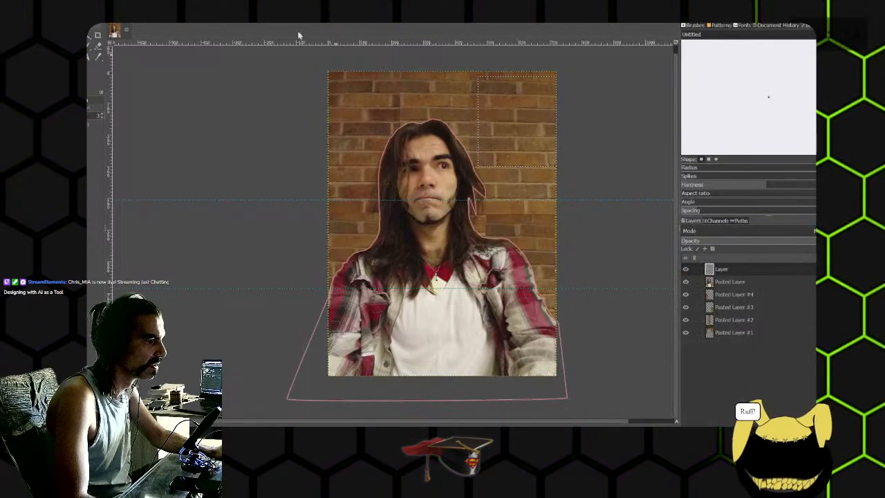
- Apply the Hurl noise filter to the new transparent layer with 50% randomization and one repeat
left_click(188, 18)
left_click(195, 36)
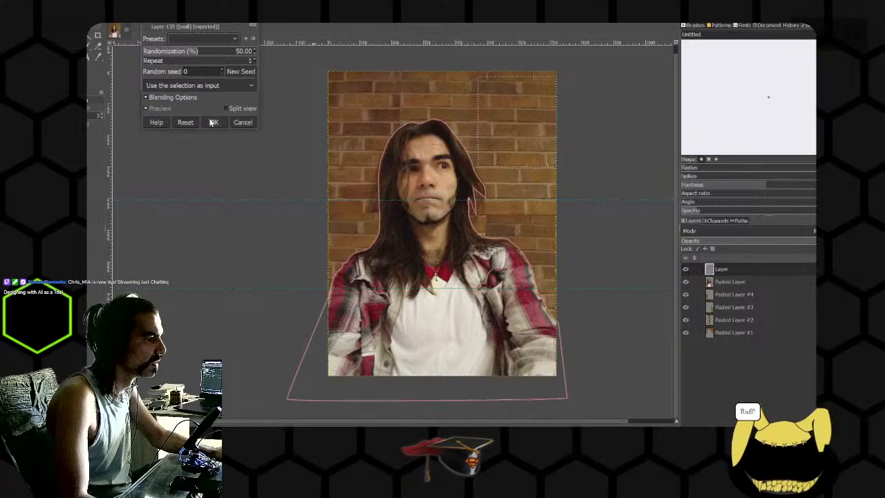
left_click(213, 121)
- Apply the HSV Noise filter to the transparent layer above the portrait
left_click(188, 19)
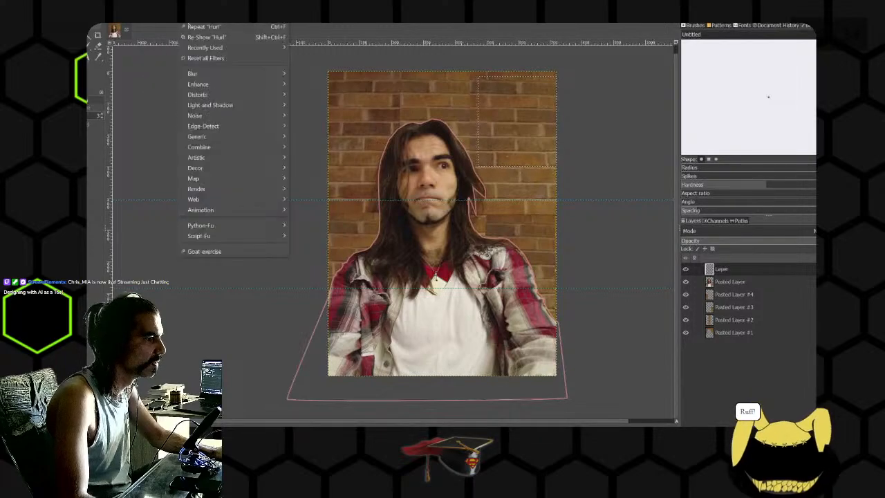
mouse_move(219, 113)
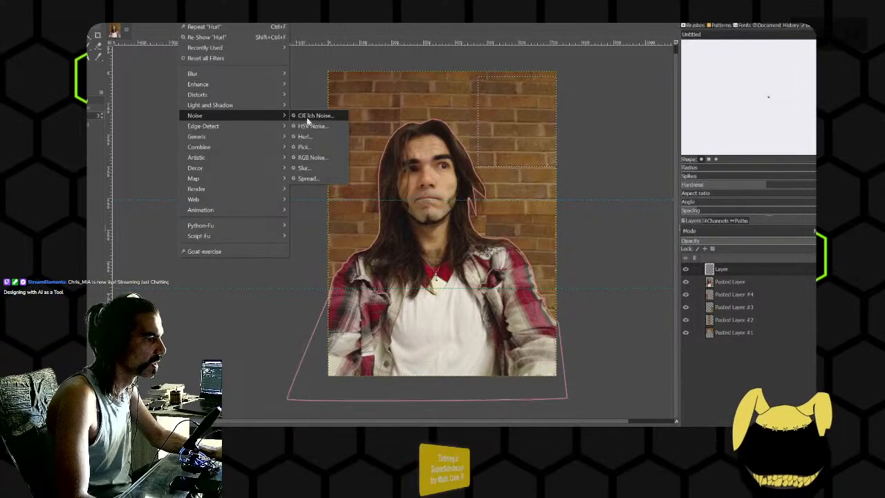
left_click(309, 126)
left_click(216, 135)
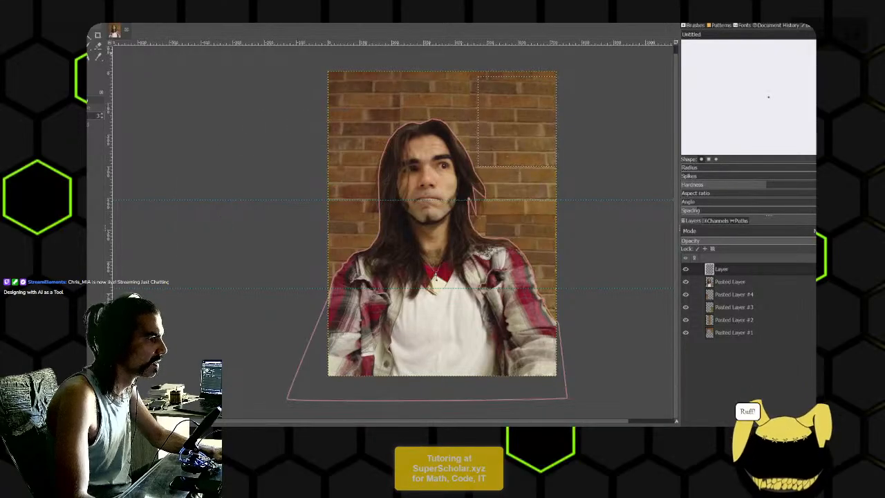
- Scribble a black zigzag across the wall and face on the transparent layer and repeat the HSV Noise filter
left_click(89, 47)
scroll(391, 114, "down", 4)
scroll(397, 116, "up", 5)
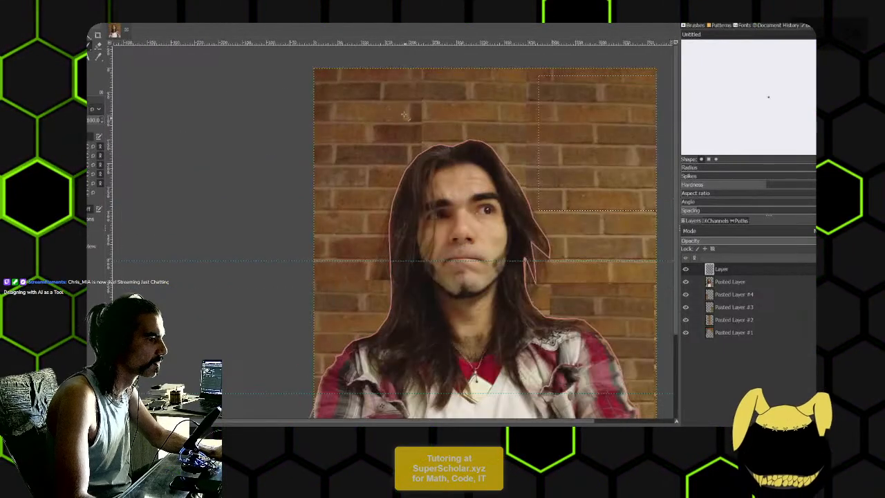
left_click_drag(449, 109, 377, 126)
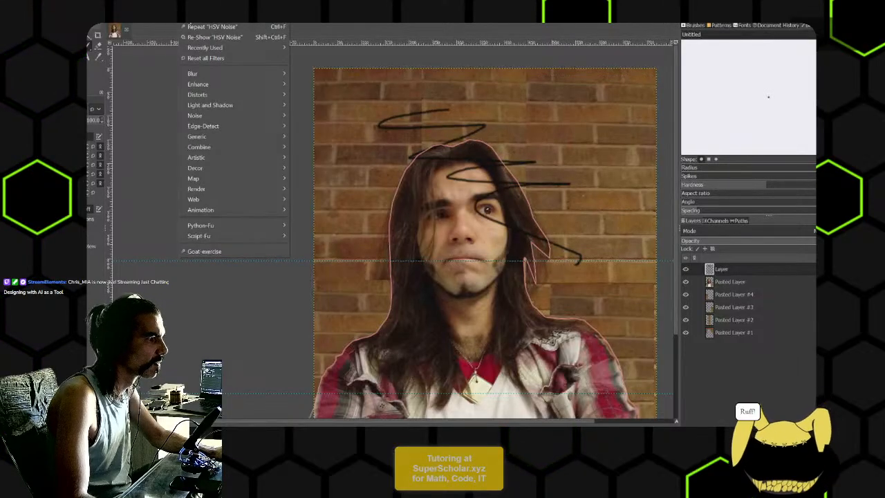
left_click(196, 28)
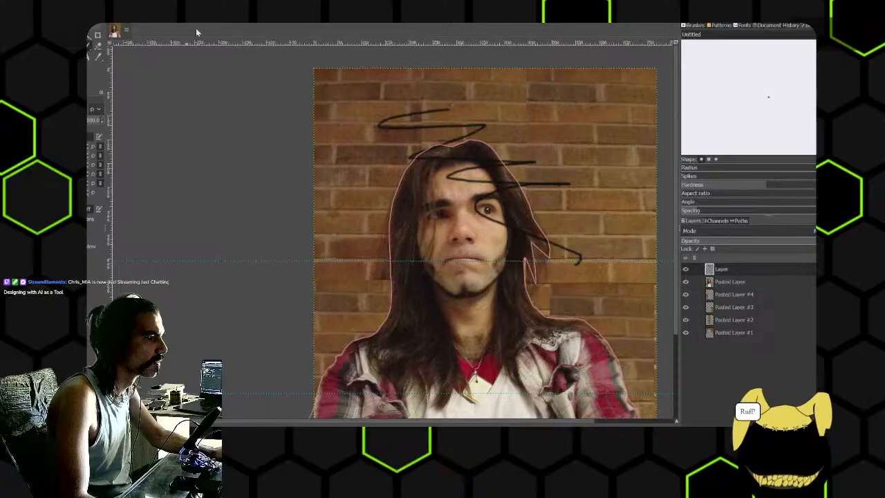
scroll(467, 130, "up", 4)
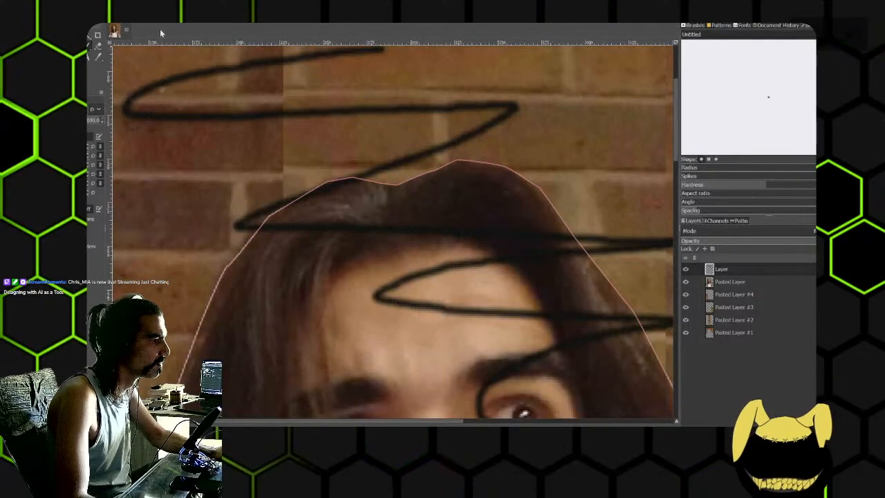
- Try the Spread noise filter on the zigzag with horizontal and vertical amounts of 278
left_click(189, 18)
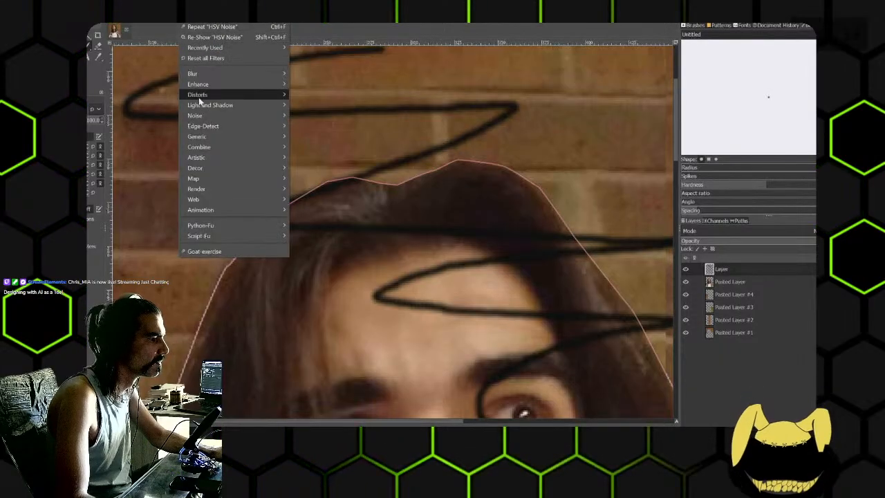
mouse_move(236, 115)
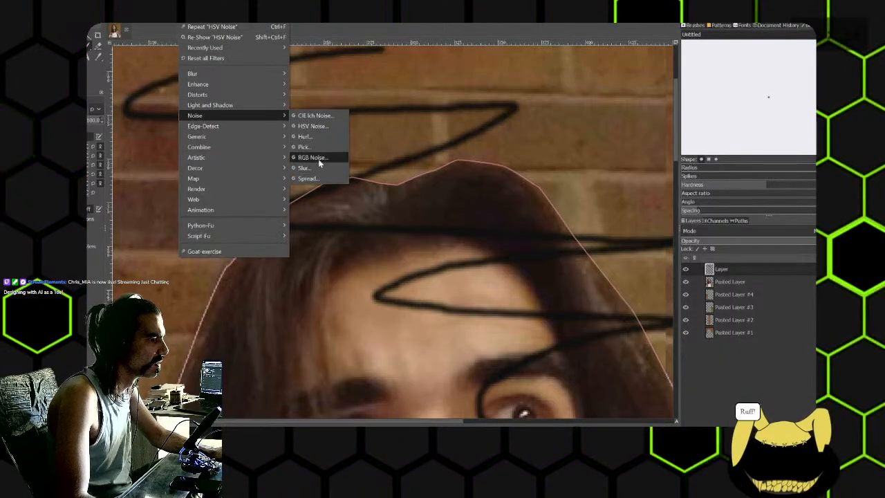
left_click(317, 179)
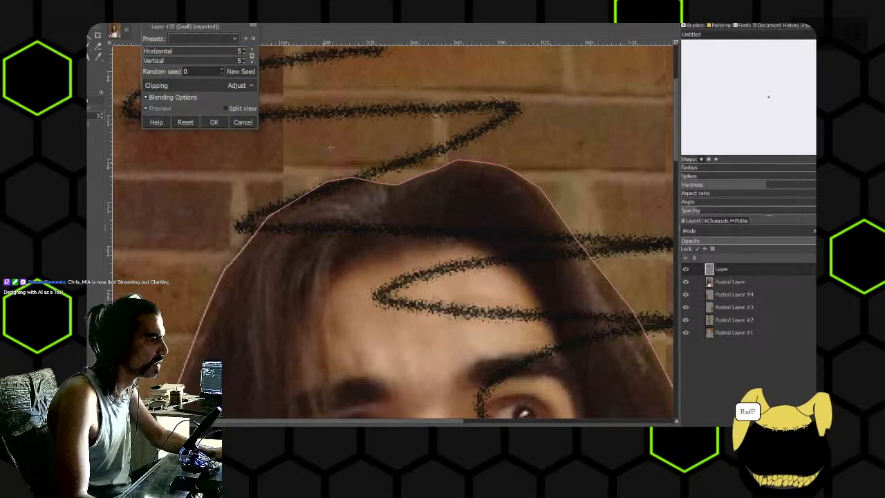
left_click_drag(147, 51, 196, 56)
scroll(429, 141, "down", 8)
scroll(429, 141, "up", 6)
scroll(432, 148, "down", 4)
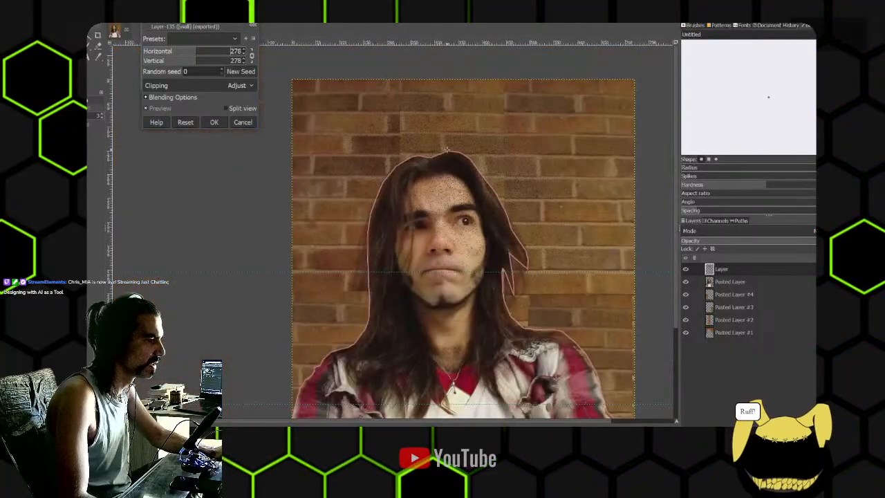
scroll(446, 162, "up", 2)
- Try a reduced horizontal and vertical spread of 10 on the zigzag, and cancel the filter
left_click(186, 51)
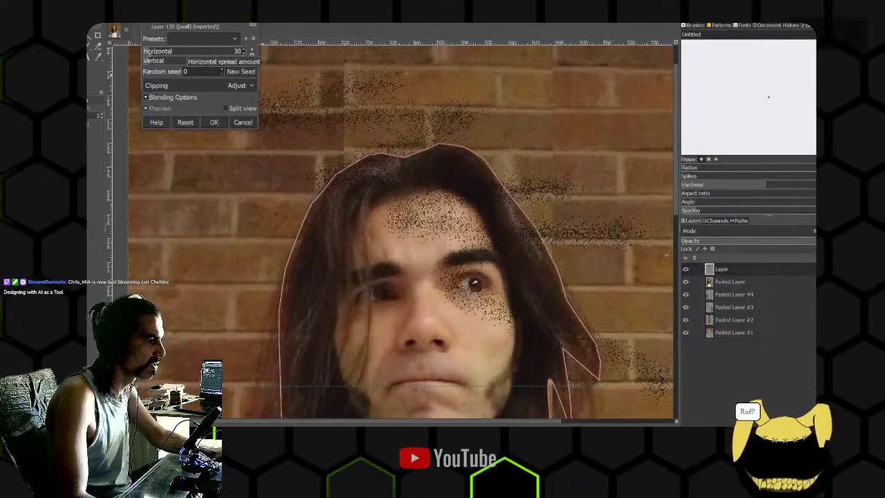
left_click_drag(150, 53, 144, 59)
scroll(434, 184, "up", 1)
scroll(435, 183, "up", 4)
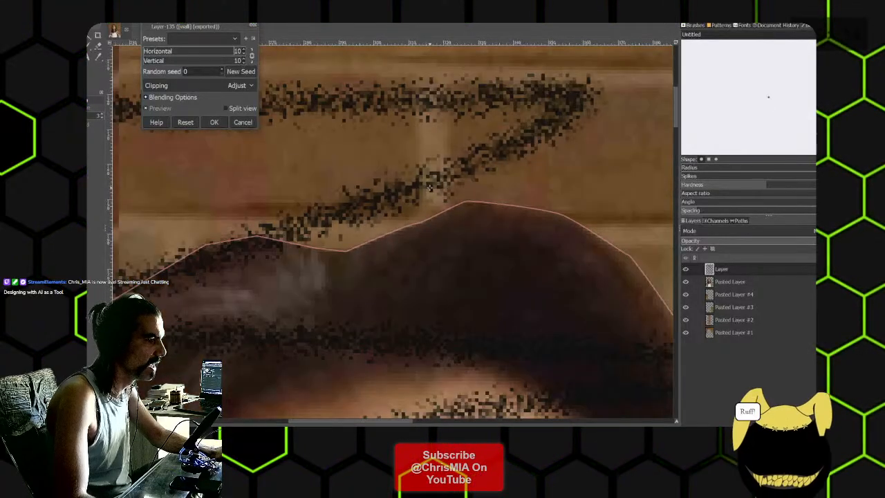
scroll(434, 183, "down", 3)
left_click_drag(436, 205, 419, 173)
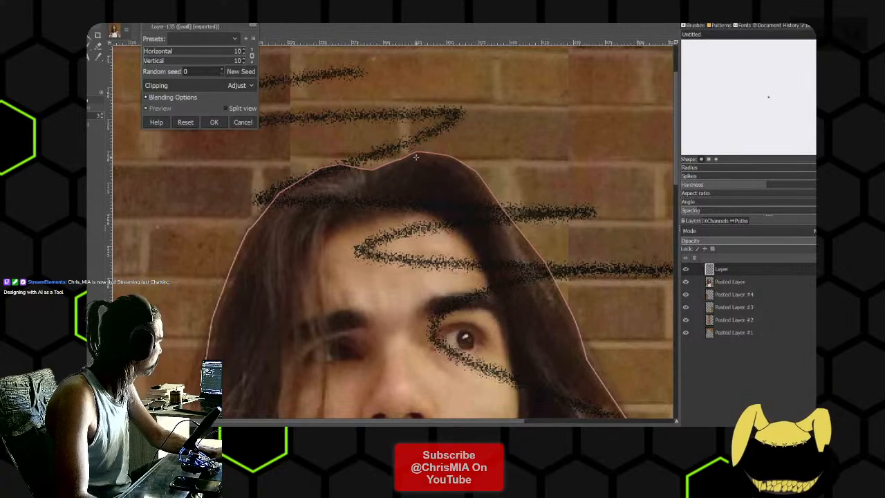
scroll(505, 162, "down", 4)
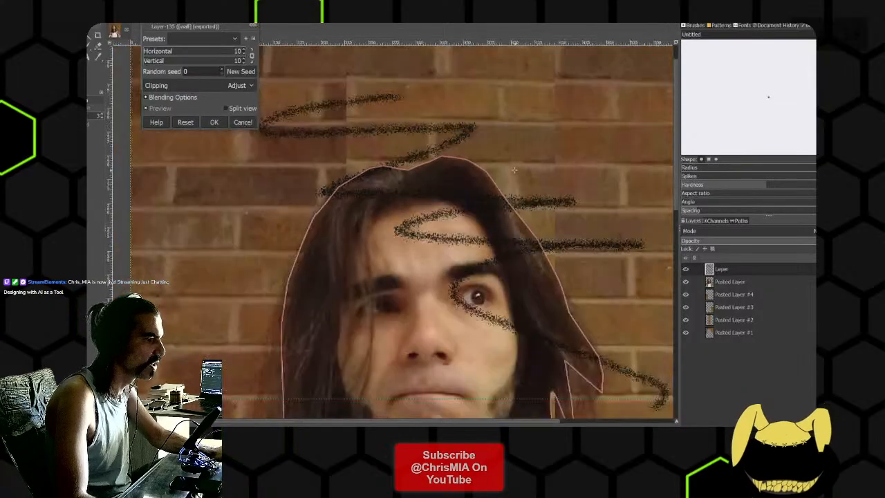
left_click(242, 122)
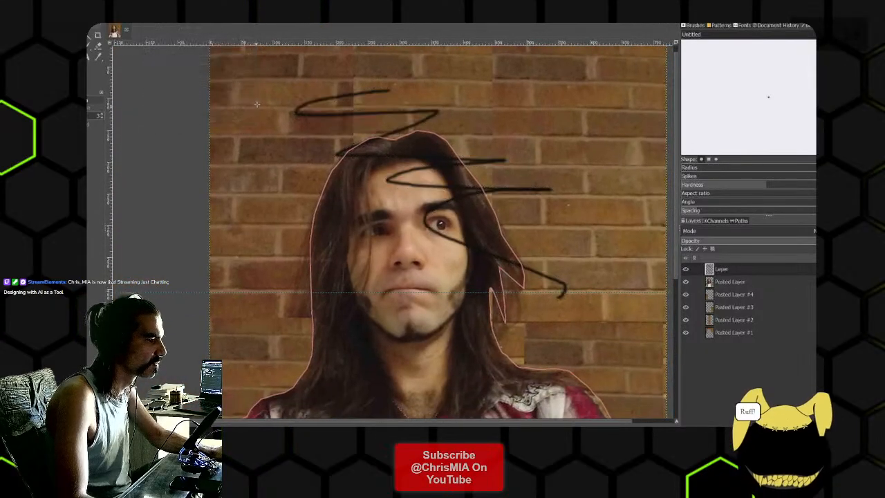
- Hide the scribbled layer and switch to Invoke
left_click(685, 269)
key("alt+Tab")
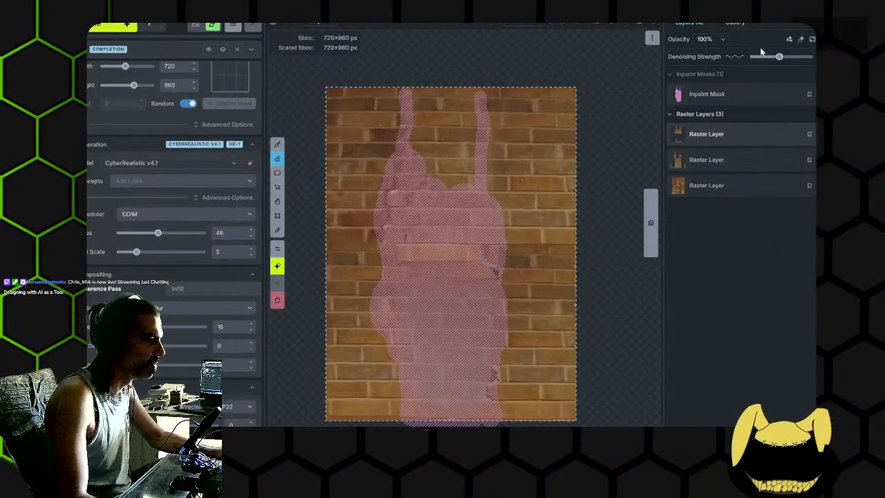
scroll(437, 214, "up", 3)
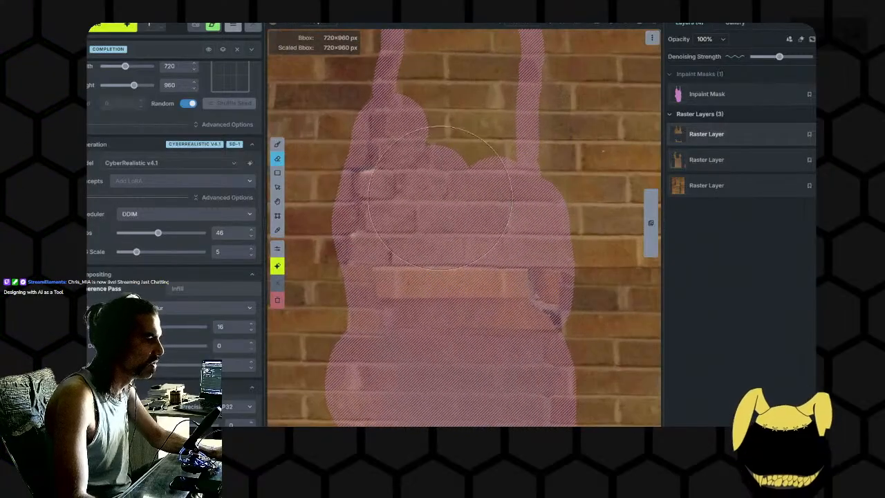
- Generate a new inpaint of the masked wall, compare it with the previous image and accept it
left_click(108, 26)
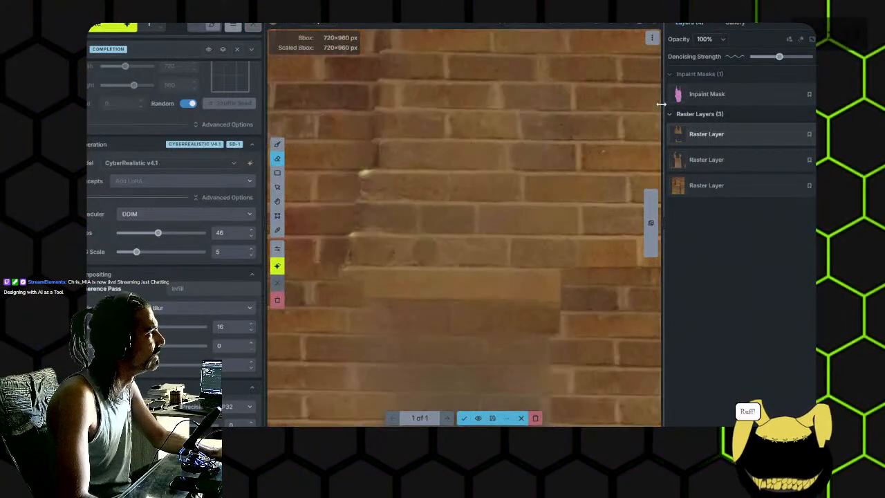
scroll(522, 287, "down", 1)
left_click(479, 420)
left_click(477, 420)
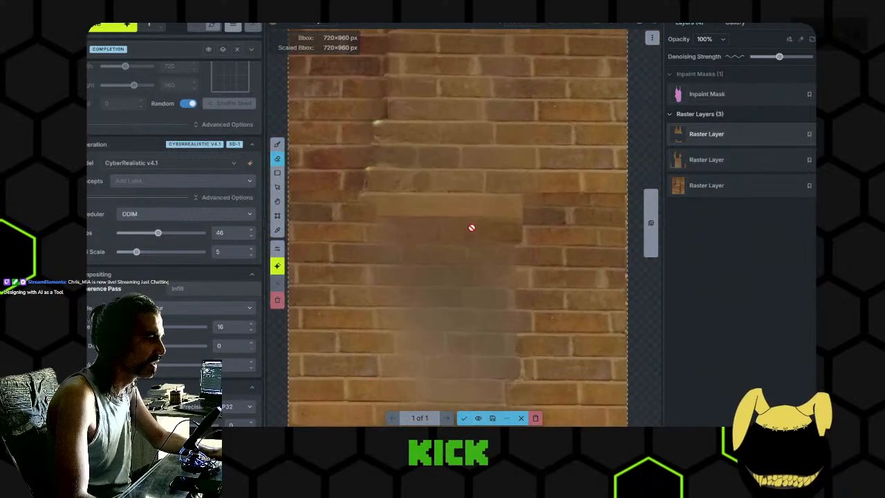
left_click(478, 419)
left_click(478, 418)
left_click(465, 418)
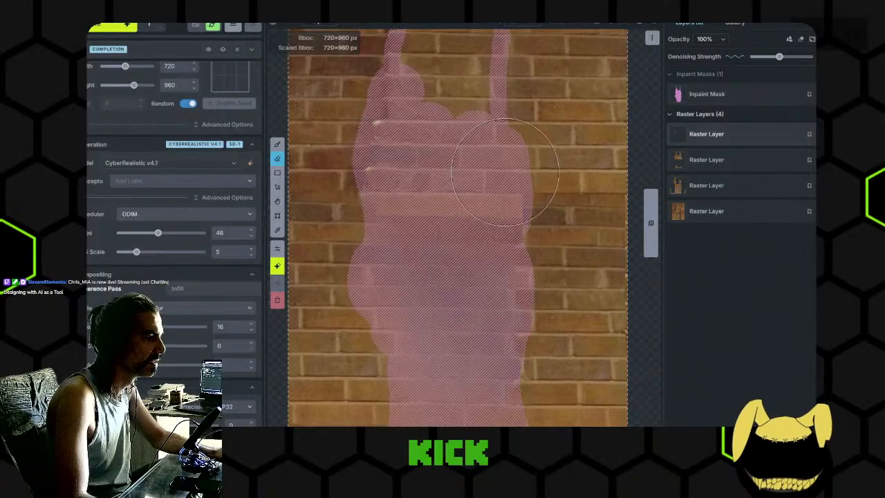
- Erase the inpaint mask from the upper middle and right brickwork, keeping the left strip and lower wall masked
left_click(711, 96)
left_click_drag(532, 147, 542, 65)
left_click_drag(505, 87, 510, 147)
mouse_move(507, 88)
left_mouse_down()
mouse_move(470, 207)
mouse_move(482, 126)
mouse_move(465, 149)
left_mouse_up()
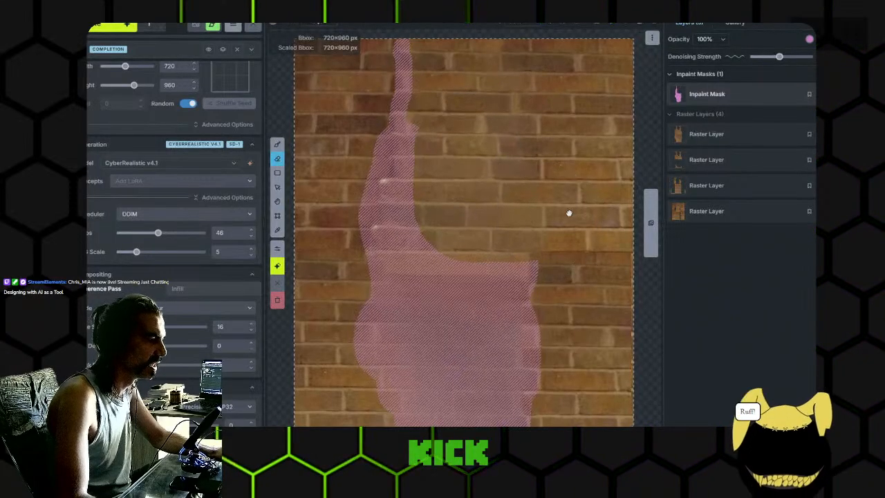
left_click_drag(567, 227, 558, 130)
- Erase flawed patches from the newest raster layer, and generate and accept another inpaint of the masked wall
left_click(719, 133)
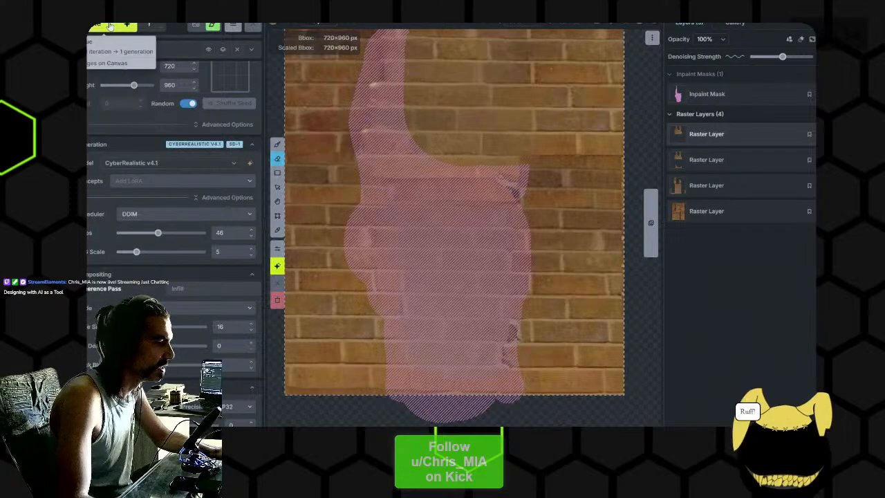
key("ctrl+Return")
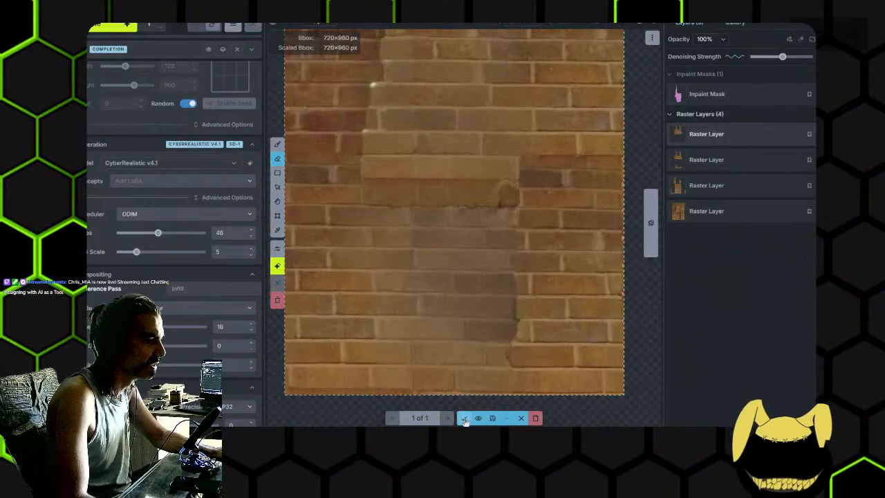
left_click(465, 419)
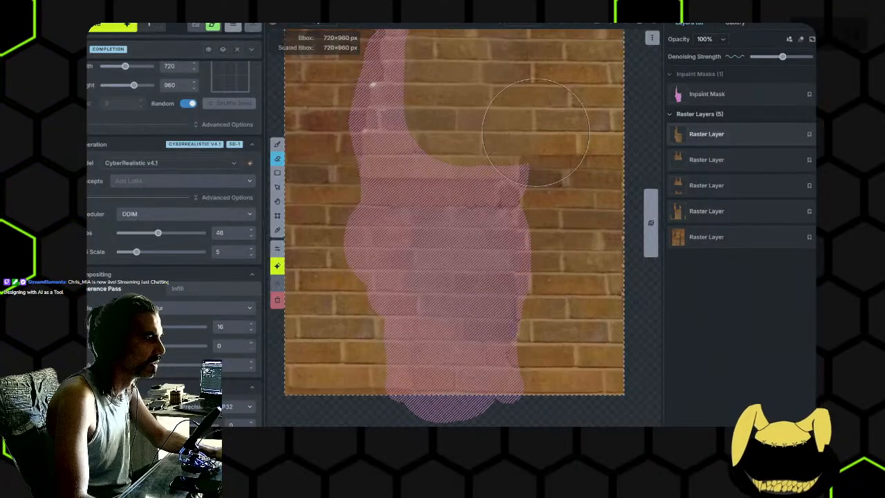
- Erase the inpaint mask's left strip over the upper wall, leaving only the lower central area masked
left_click(705, 94)
left_click_drag(383, 86, 395, 97)
key("ctrl+z")
left_click_drag(478, 88, 487, 134)
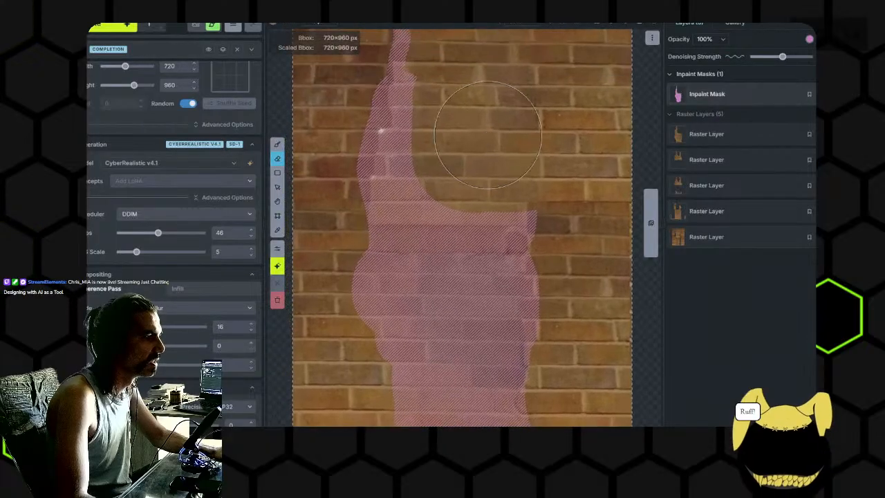
left_click_drag(416, 46, 412, 107)
mouse_move(345, 68)
left_mouse_down()
mouse_move(375, 188)
mouse_move(429, 249)
left_mouse_up()
left_click_drag(504, 173, 506, 114)
mouse_move(579, 241)
left_mouse_down()
mouse_move(577, 198)
mouse_move(428, 178)
left_mouse_up()
mouse_move(531, 311)
left_mouse_down()
mouse_move(495, 295)
mouse_move(540, 348)
mouse_move(492, 391)
left_mouse_up()
key("ctrl+z")
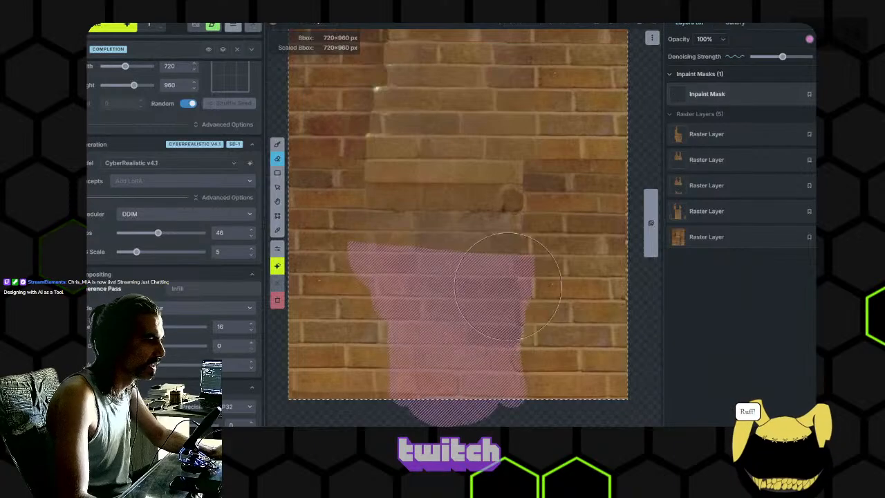
key("ctrl+z")
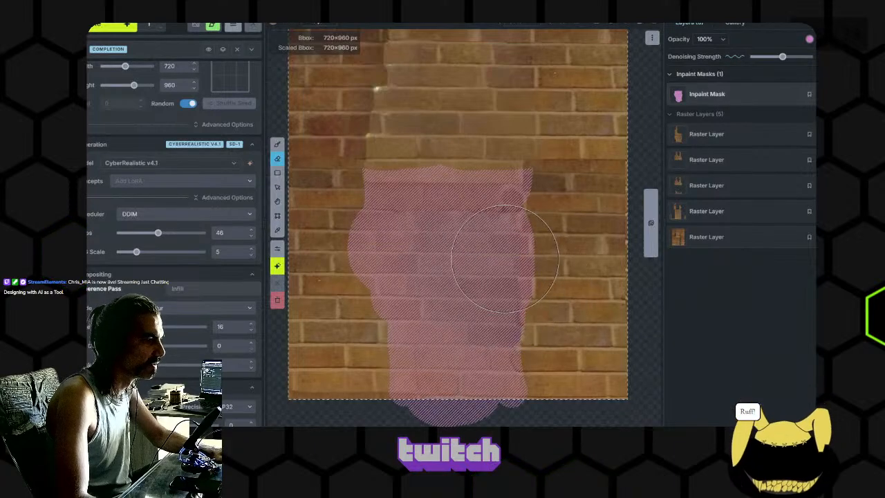
- Erase part of the newest raster layer, and generate and accept a fresh inpaint of the lower central wall
left_click(705, 138)
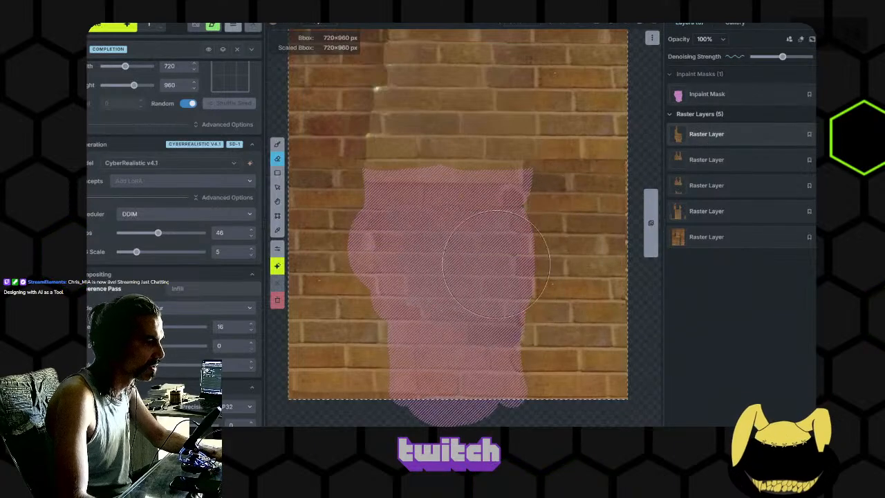
left_click(112, 29)
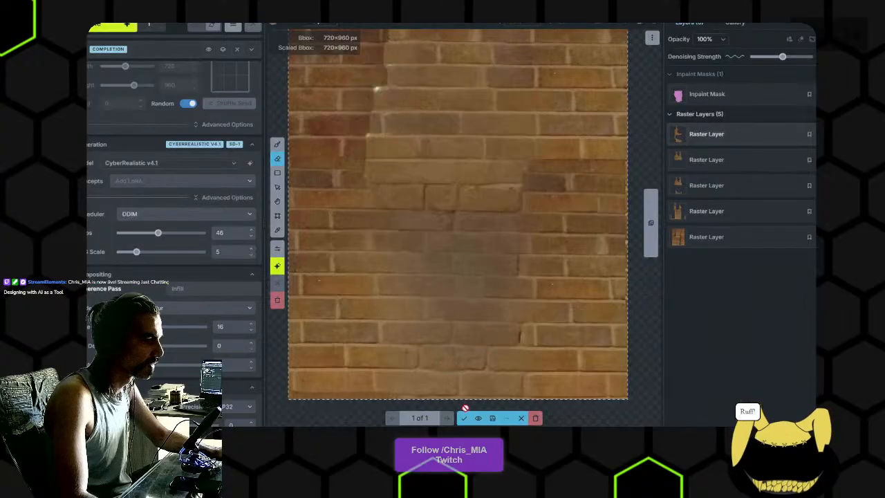
left_click(464, 418)
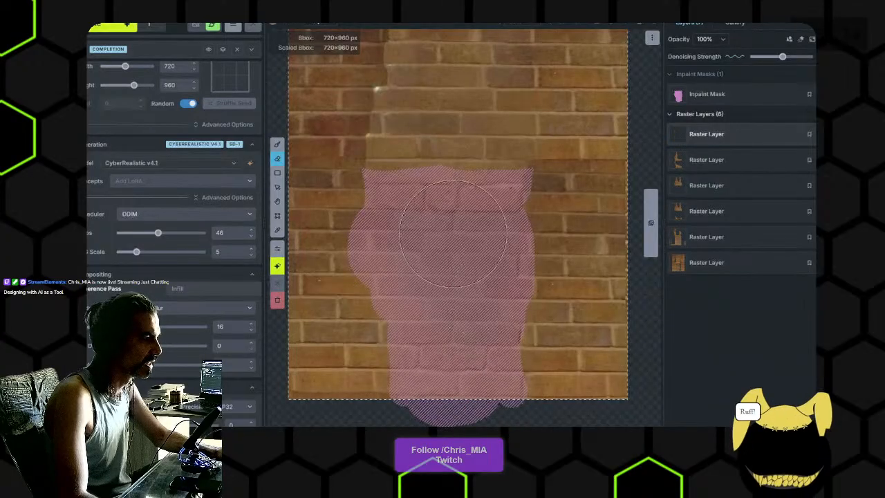
- Erase the whole remaining inpaint mask from the lower central wall
left_click(705, 95)
mouse_move(525, 185)
left_mouse_down()
mouse_move(423, 203)
mouse_move(484, 288)
left_mouse_up()
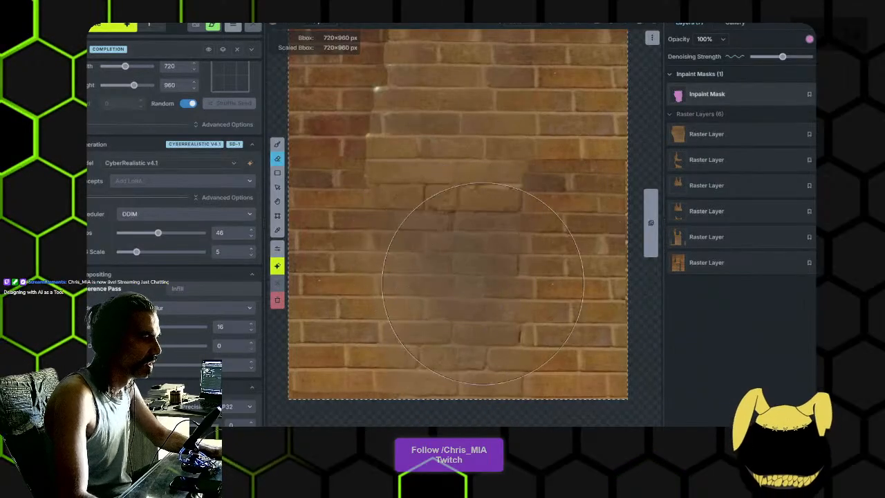
scroll(482, 263, "up", 1)
left_click_drag(450, 229, 439, 341)
scroll(436, 342, "down", 3)
left_click_drag(436, 309, 466, 281)
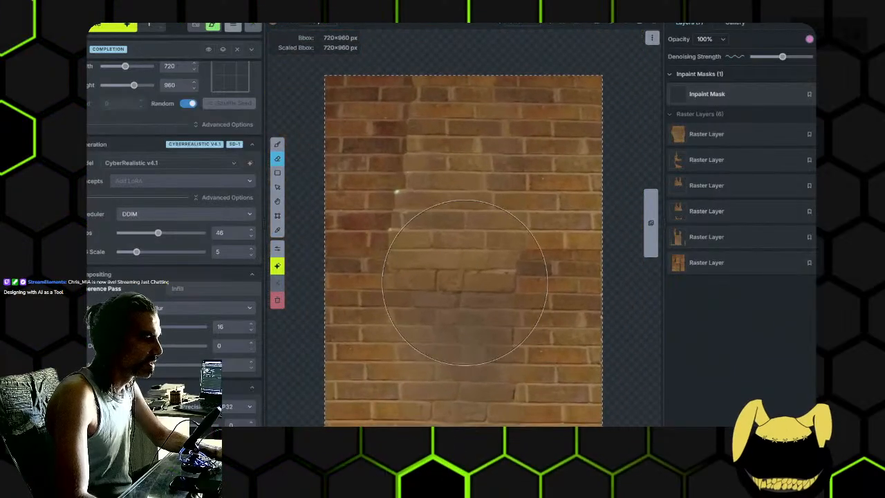
- Paint a narrow inpaint mask down the dark seam left of the wall's centre and lower the denoising strength
key("b")
left_click_drag(415, 91, 386, 232)
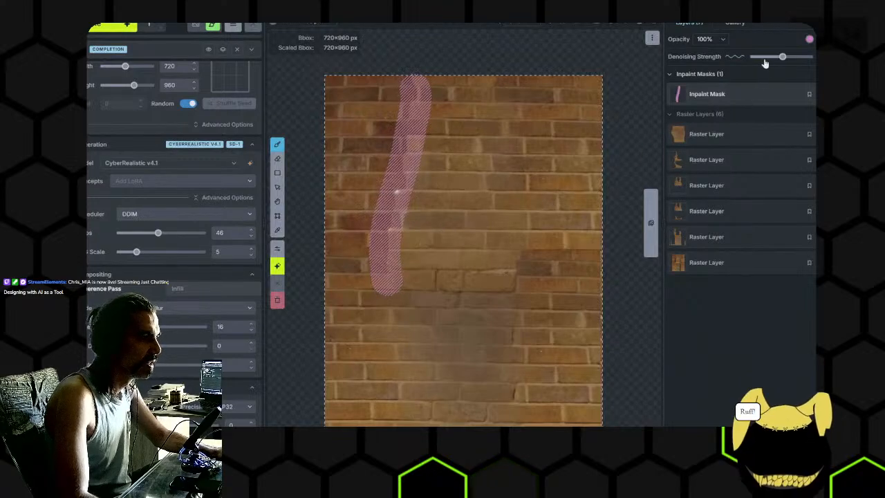
scroll(440, 247, "up", 5)
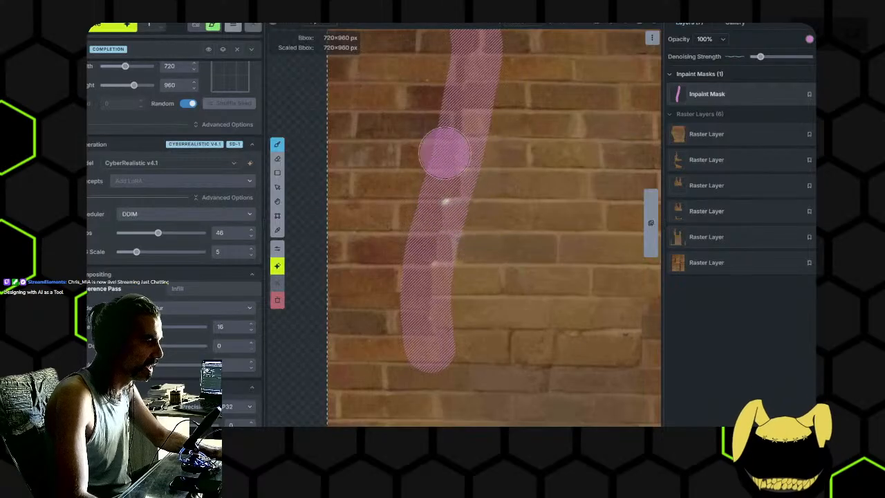
- Generate an inpaint of the masked seam, compare it with the original and accept it, and generate and accept a second pass
left_click(114, 26)
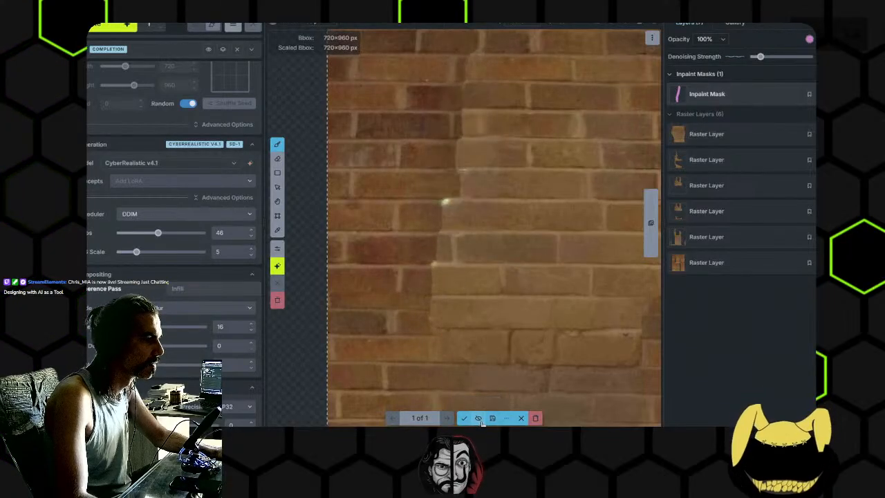
left_click(480, 420)
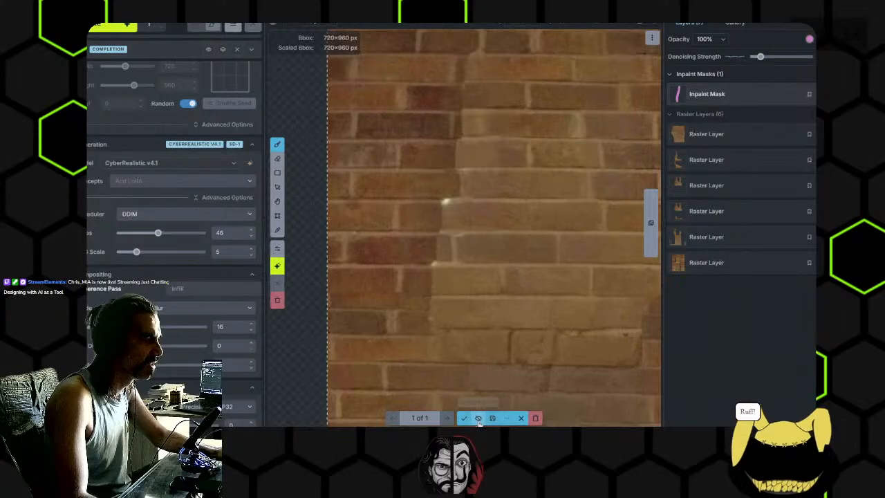
left_click(478, 419)
left_click(464, 419)
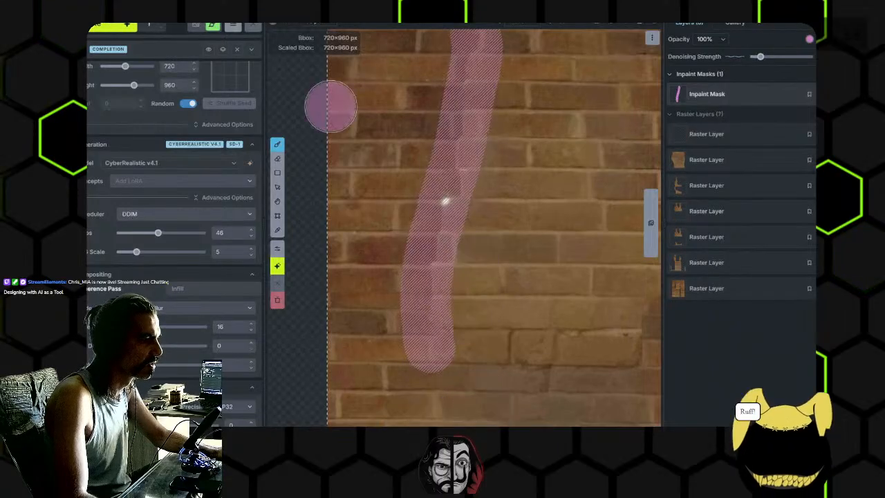
key("ctrl+Return")
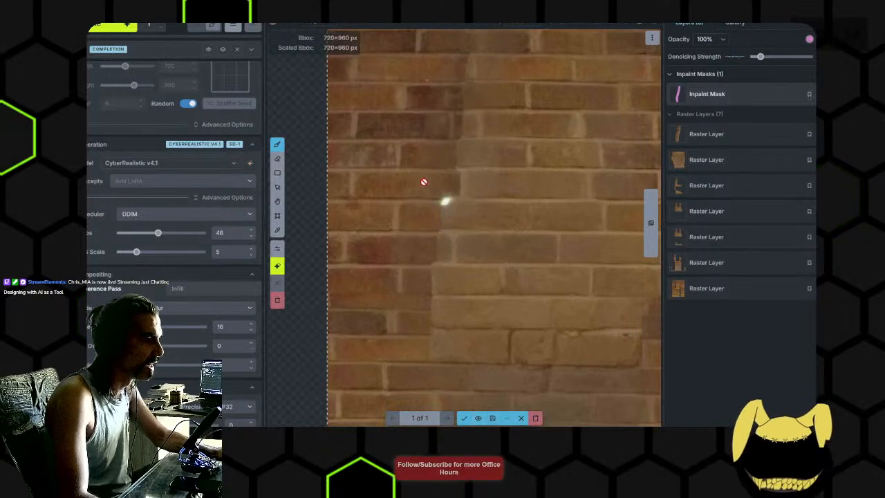
left_click(466, 419)
- Extend the inpaint mask across the bricks at the seam's lower end and raise its denoising strength
mouse_move(460, 297)
left_mouse_down()
mouse_move(450, 281)
mouse_move(470, 300)
mouse_move(362, 283)
mouse_move(353, 287)
mouse_move(436, 325)
mouse_move(351, 325)
left_mouse_up()
left_click(785, 57)
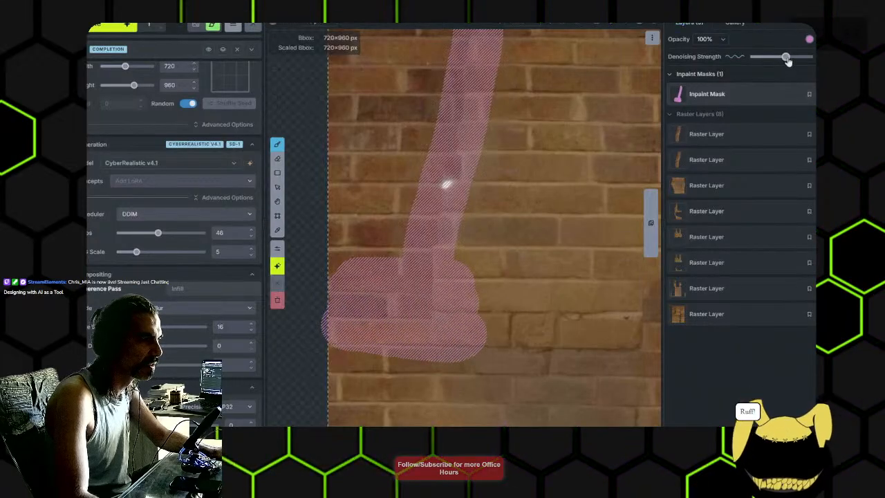
left_click_drag(787, 59, 789, 59)
- Generate a new inpaint of the extended masked area and accept the result
left_click(124, 26)
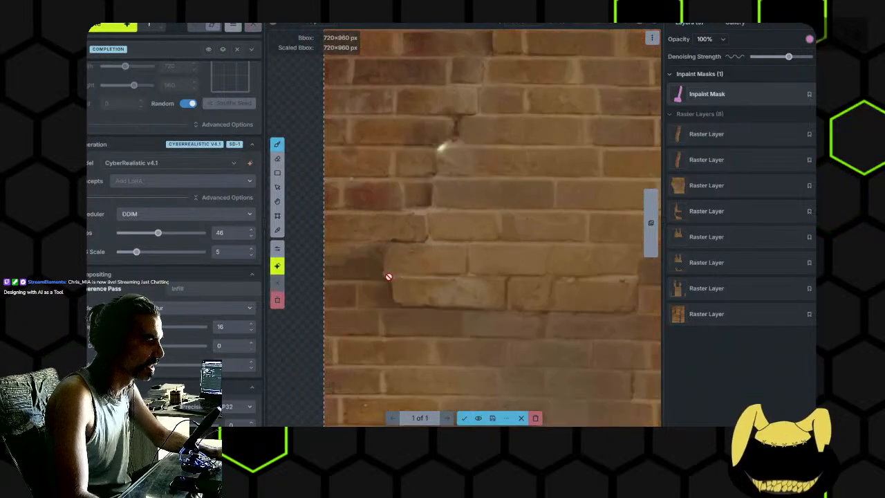
scroll(471, 285, "up", 3)
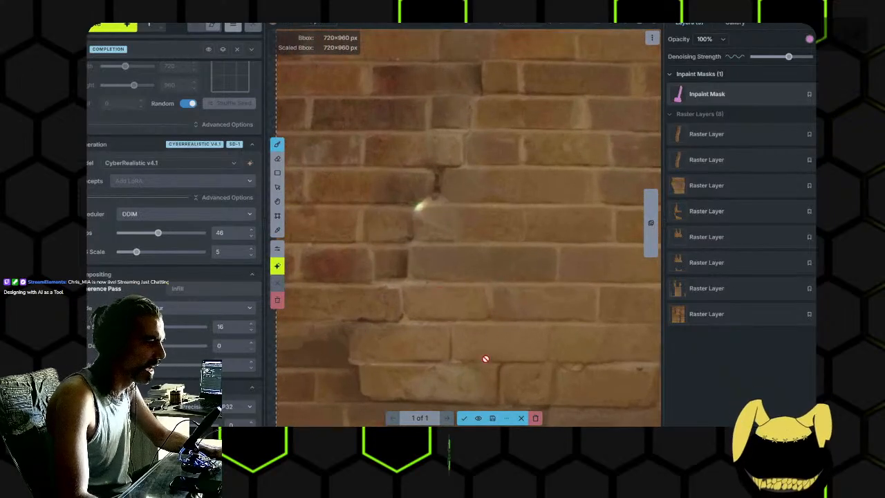
key("Return")
- Paint sampled brick colour over the pale brick at the seam's lower end on the newest raster layer
left_click_drag(482, 278, 437, 284)
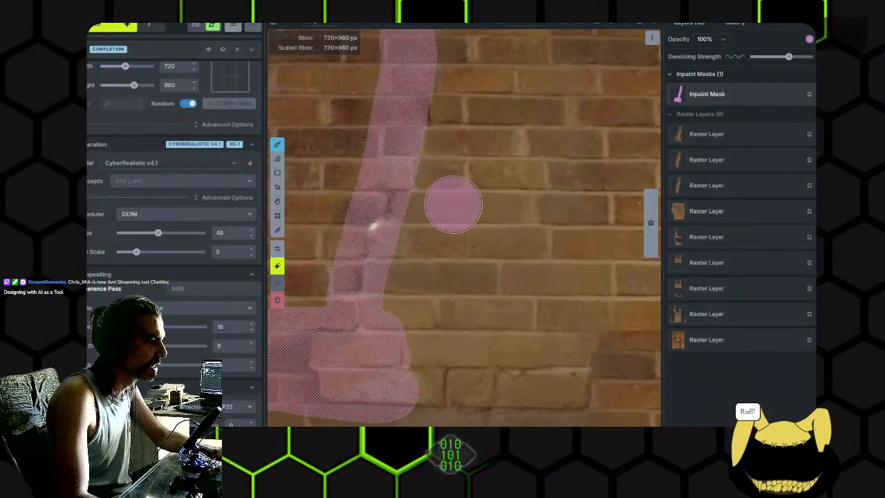
scroll(567, 192, "up", 2)
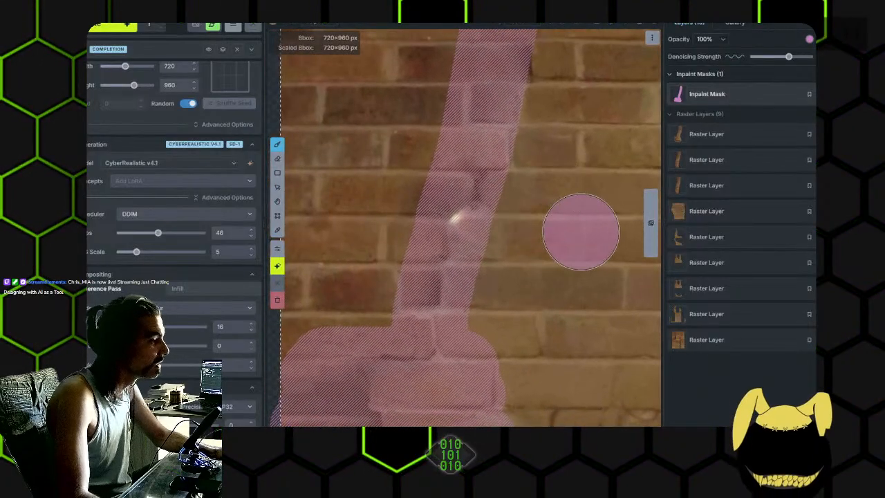
left_click(722, 138)
left_click_drag(525, 226, 505, 196)
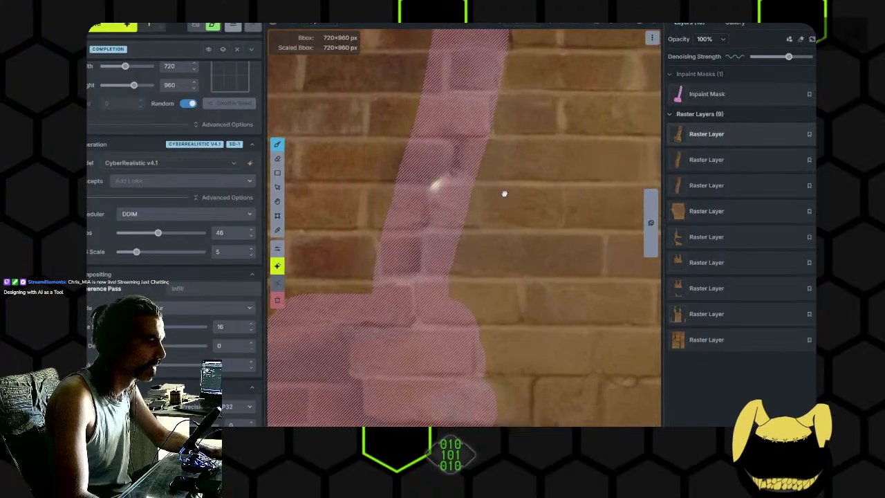
key("i")
key("b")
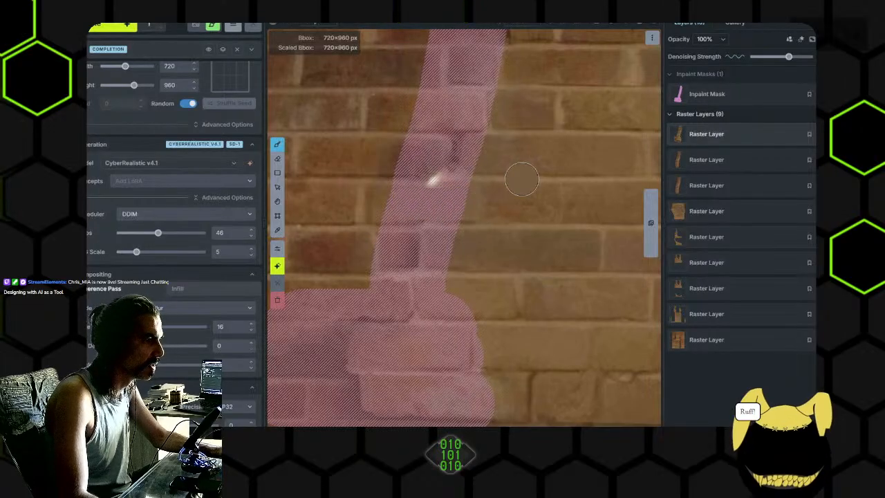
scroll(504, 225, "down", 2)
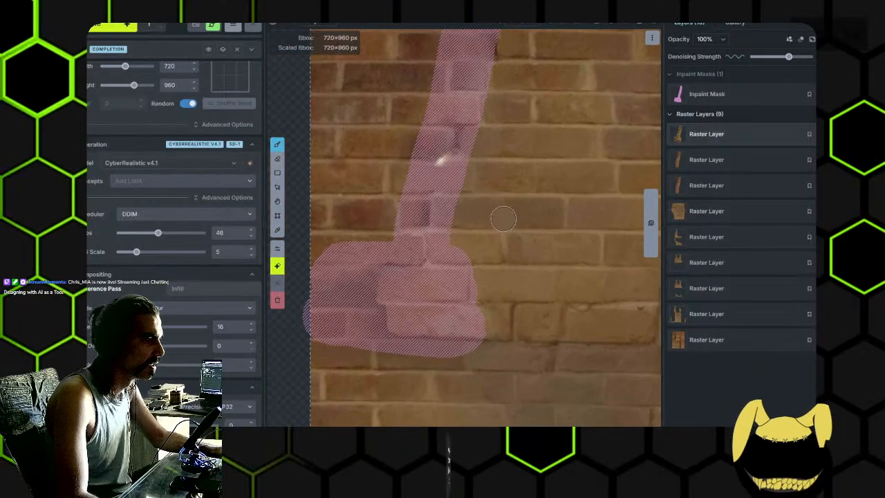
scroll(466, 228, "up", 1)
key("i")
key("b")
left_click_drag(501, 224, 526, 201)
left_click_drag(366, 281, 392, 258)
- Paint the brick row directly below with sampled colour, extending it leftwards into the dark patch
key("i")
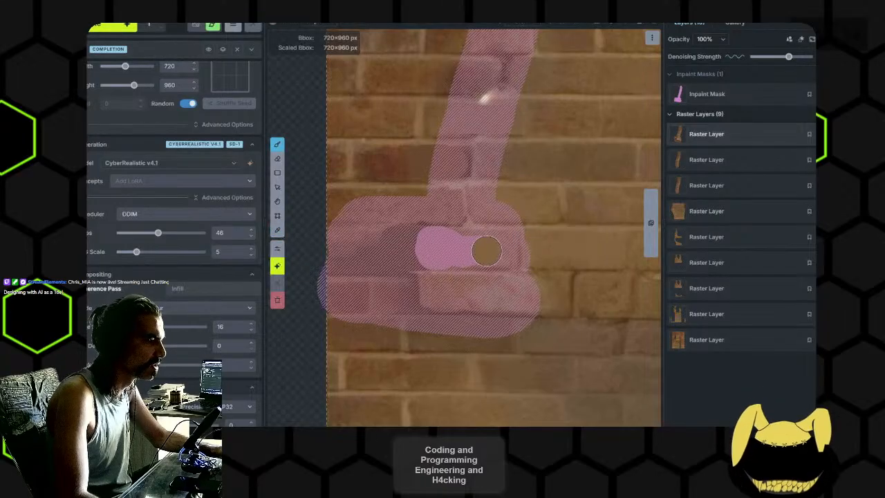
left_click_drag(511, 271, 486, 249)
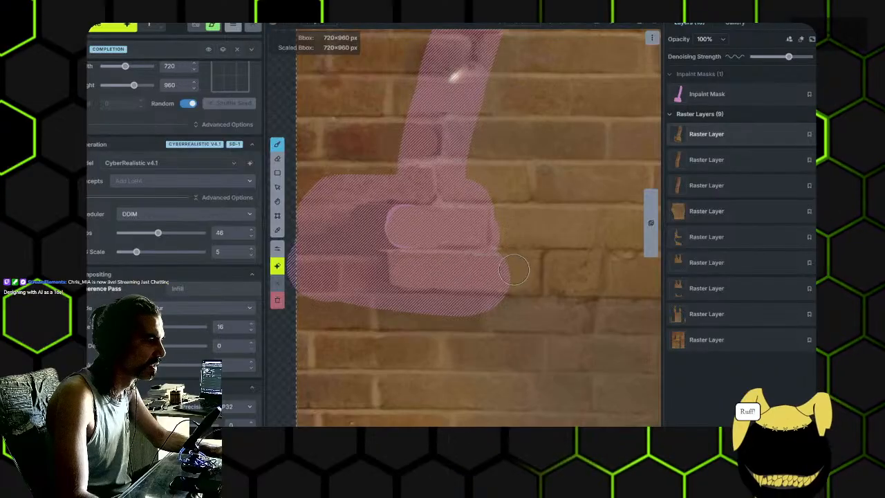
left_click(374, 296, "alt")
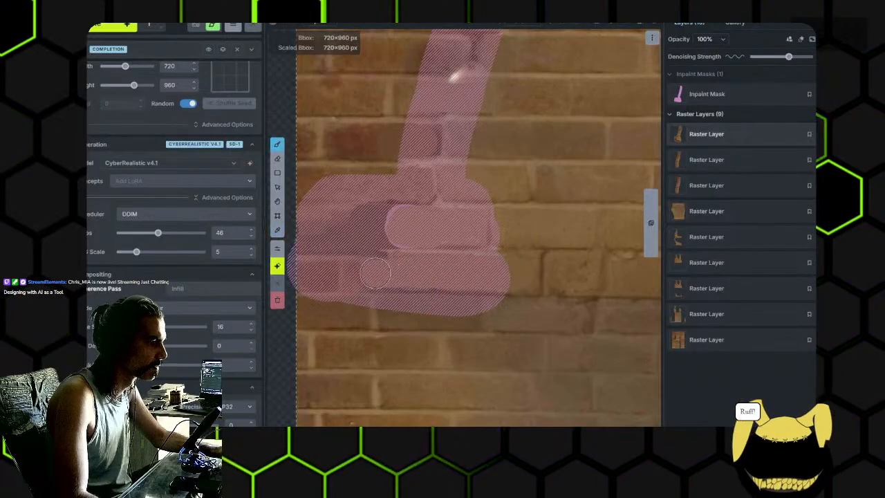
left_click(391, 320, "alt")
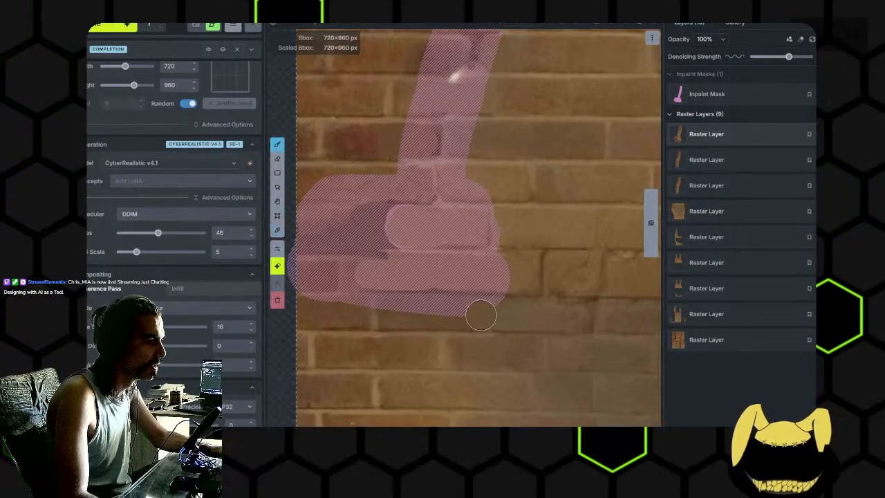
left_click_drag(583, 326, 449, 263)
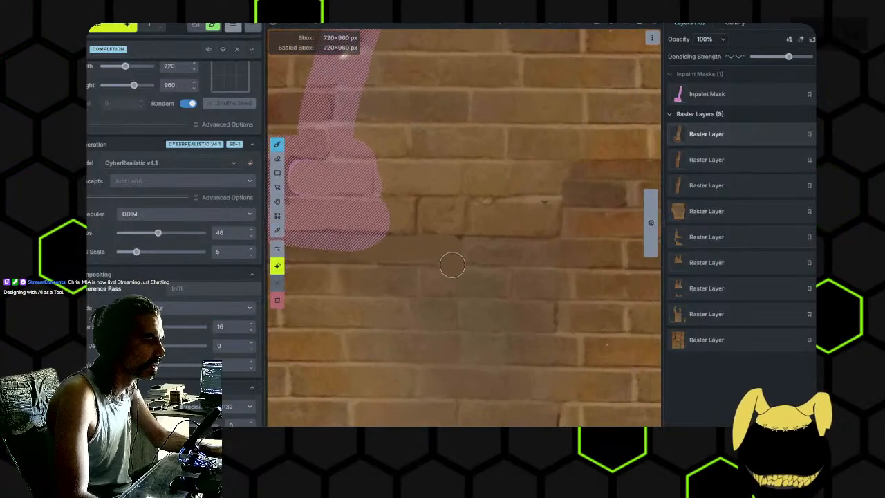
scroll(453, 266, "down", 2)
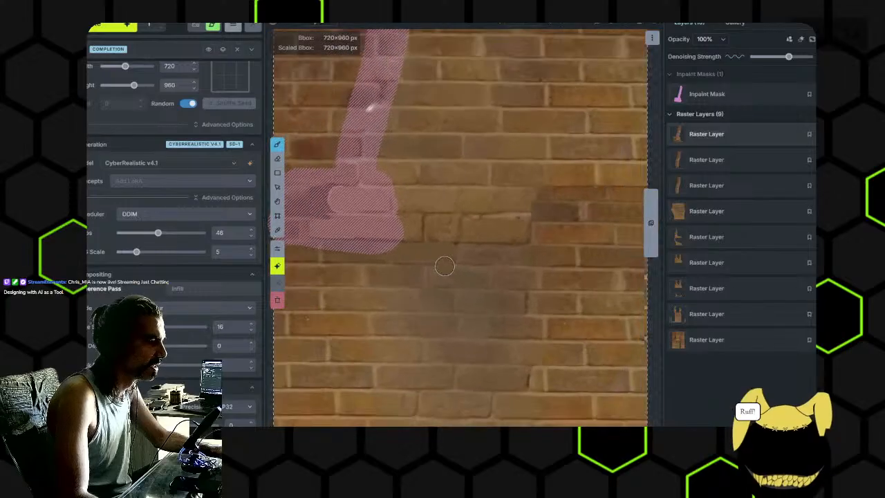
- Extend the inpaint mask to the right along the lower brick rows and lower its denoising strength
left_click(695, 101)
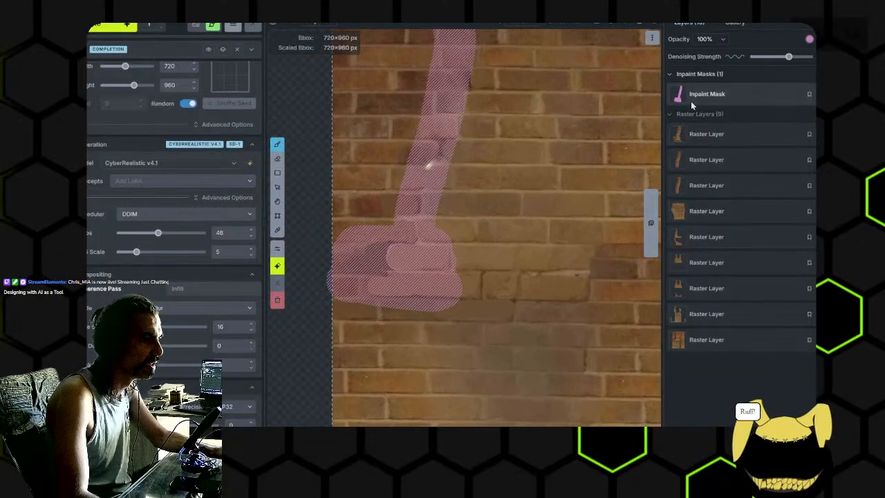
scroll(449, 282, "down", 8)
mouse_move(448, 288)
left_mouse_down()
mouse_move(492, 305)
mouse_move(378, 302)
left_mouse_up()
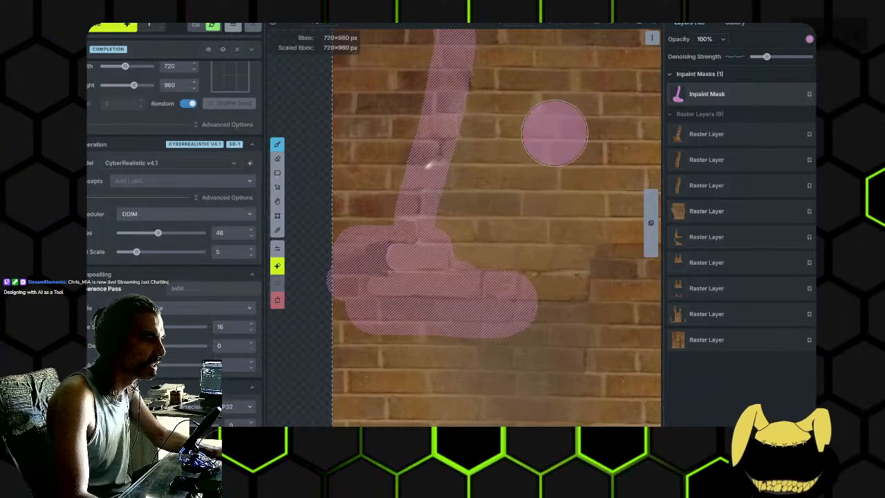
- Retouch the bright spot and the mortar joints along the seam with a small brush on the newest raster layer
scroll(454, 177, "up", 5)
key("alt")
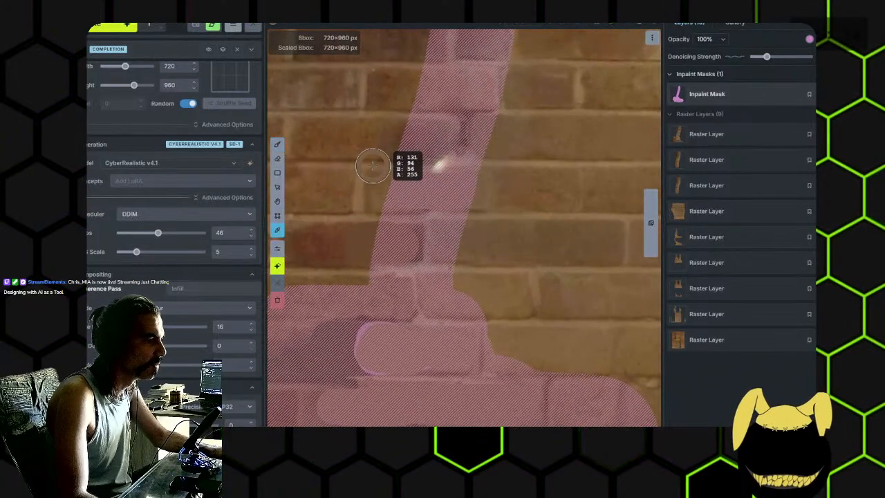
scroll(375, 164, "up", 8)
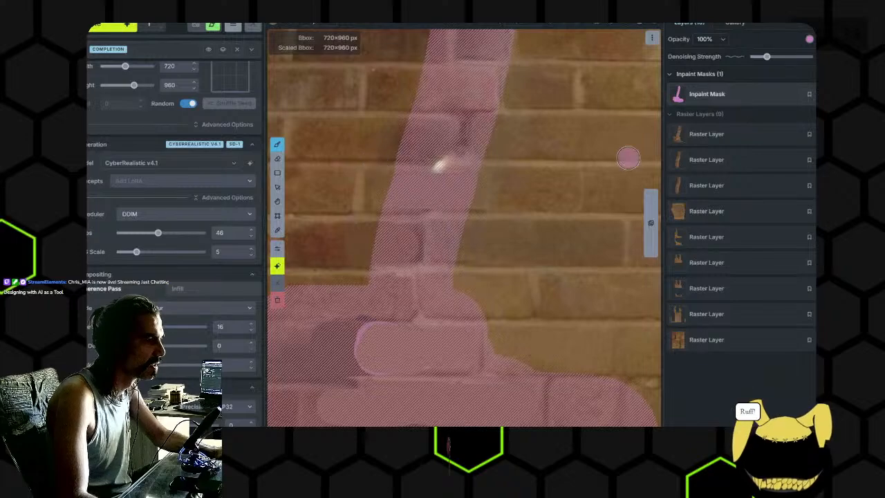
left_click(705, 134)
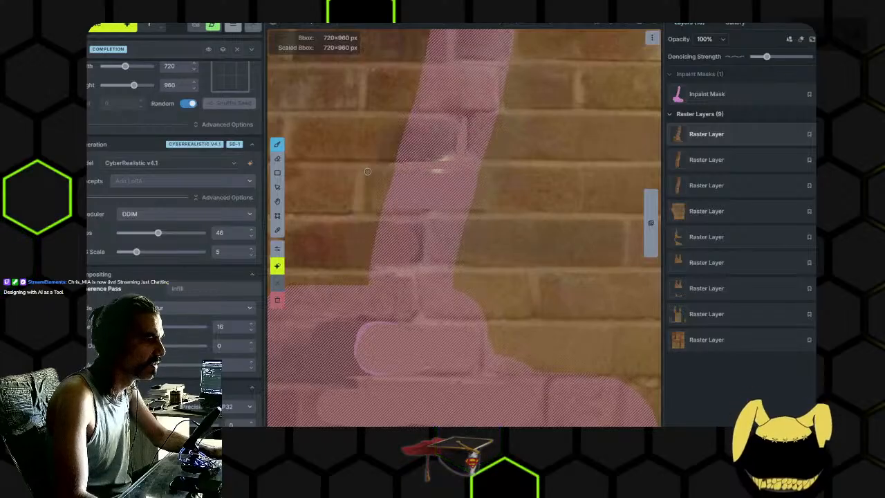
left_click_drag(447, 269, 428, 171)
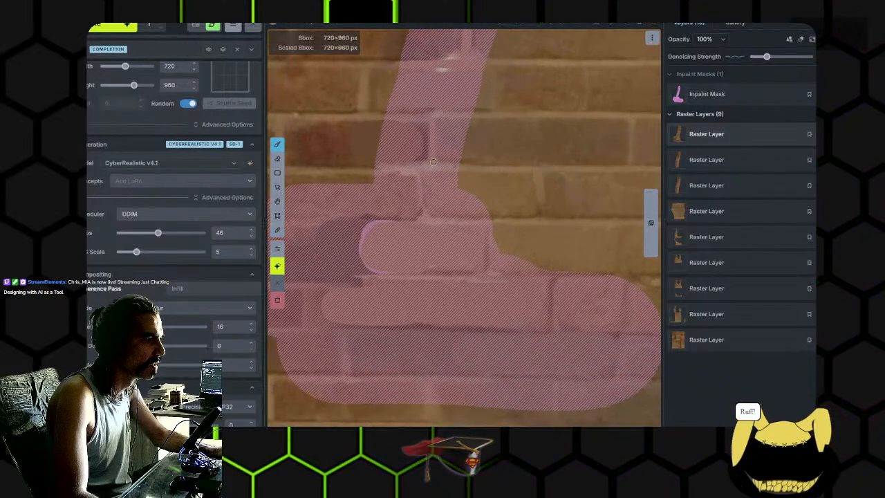
left_click_drag(428, 171, 443, 136)
- Paint thin vertical mortar joints into the dark patch and the long brick row inside the lower masked area
left_click_drag(394, 225, 466, 214)
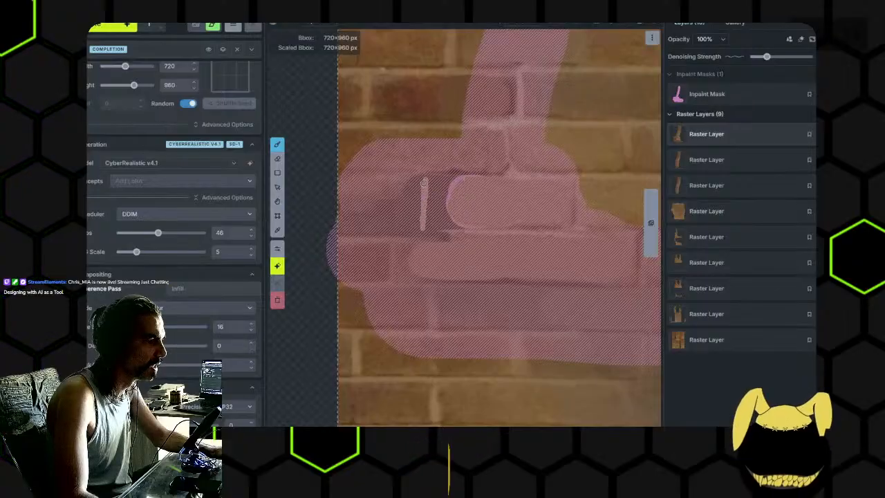
left_click_drag(552, 277, 472, 235)
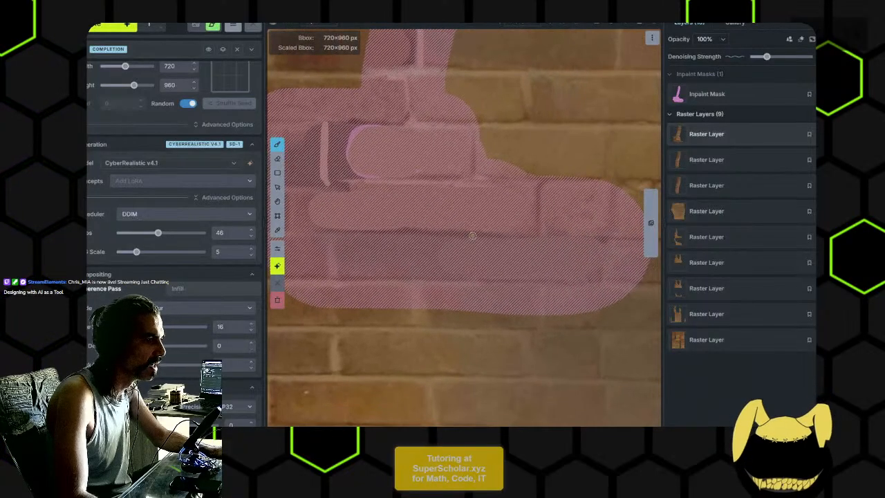
left_click_drag(428, 200, 518, 199)
left_click_drag(488, 227, 355, 209)
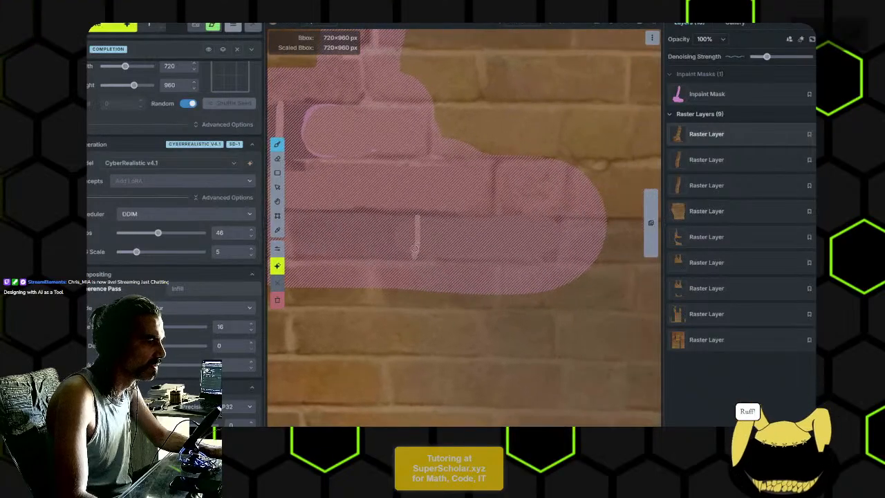
left_click_drag(433, 223, 472, 222)
- Extend the inpaint mask to the right over two brick ends beside the upper part of the seam
scroll(551, 237, "down", 3)
left_click_drag(551, 237, 457, 266)
mouse_move(457, 185)
left_mouse_down()
mouse_move(500, 294)
mouse_move(474, 243)
mouse_move(470, 291)
mouse_move(487, 227)
left_mouse_up()
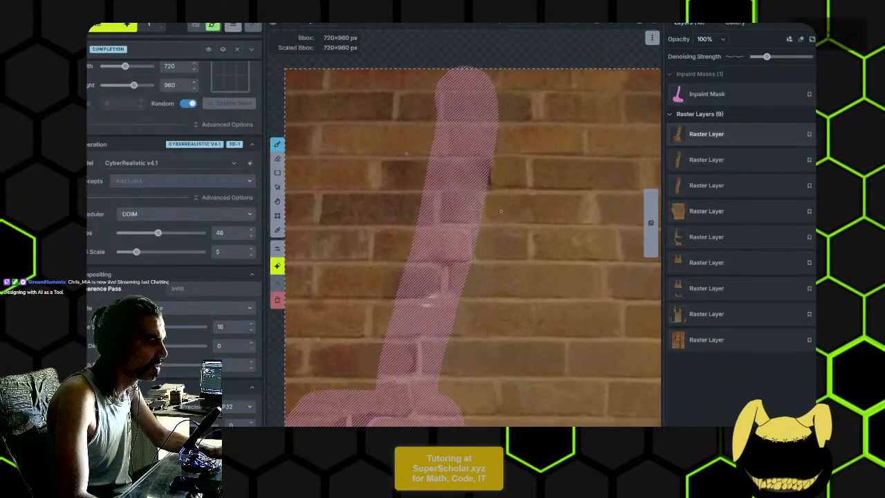
scroll(497, 205, "up", 3)
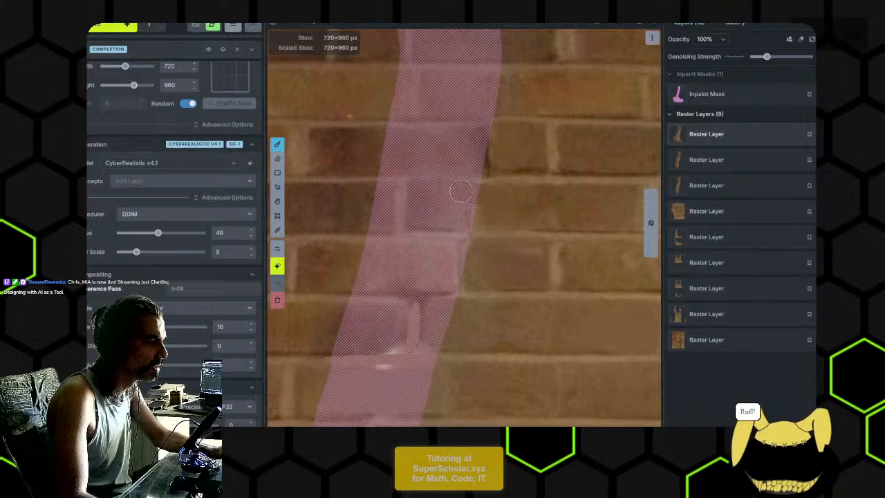
left_click(731, 90)
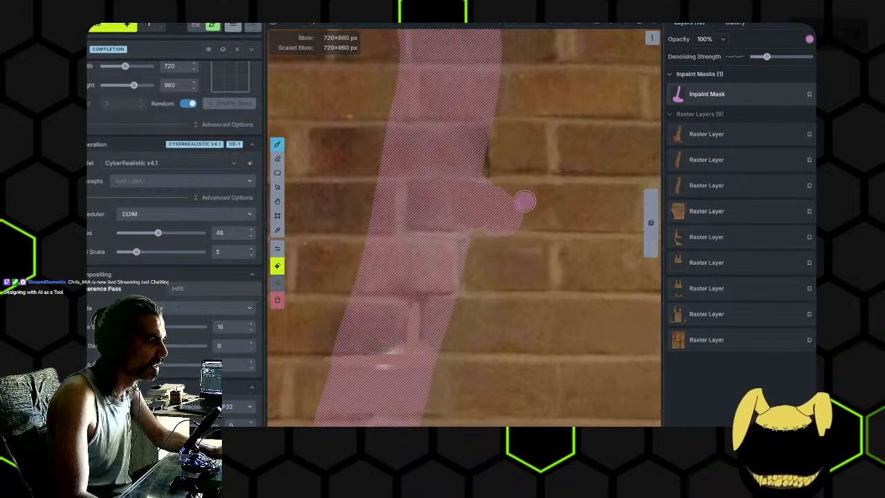
scroll(515, 200, "down", 2)
key("b")
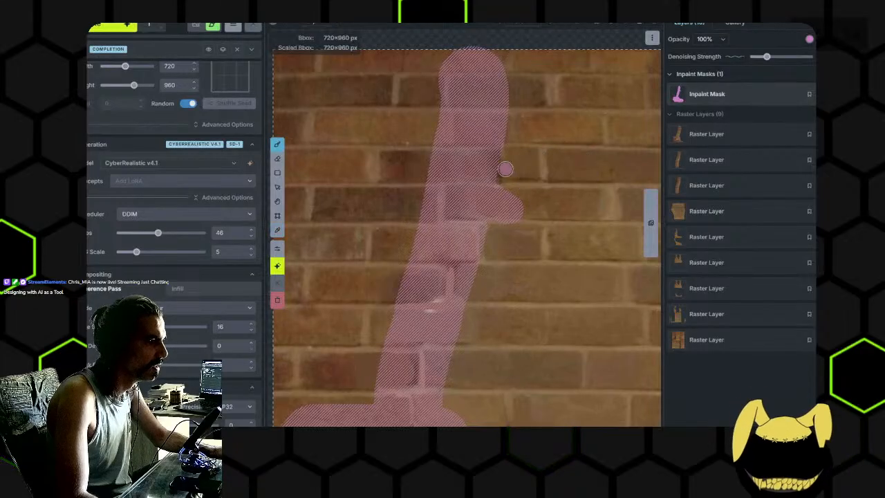
key("b")
mouse_move(517, 168)
left_mouse_down()
mouse_move(491, 170)
mouse_move(512, 160)
left_mouse_up()
- Switch from the newest raster layer back to the inpaint mask and raise its denoising strength slightly
left_click(692, 132)
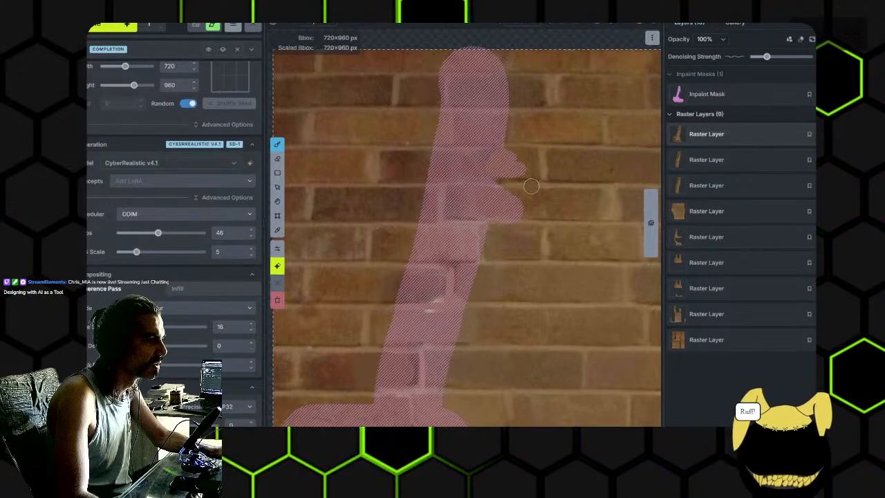
key("q")
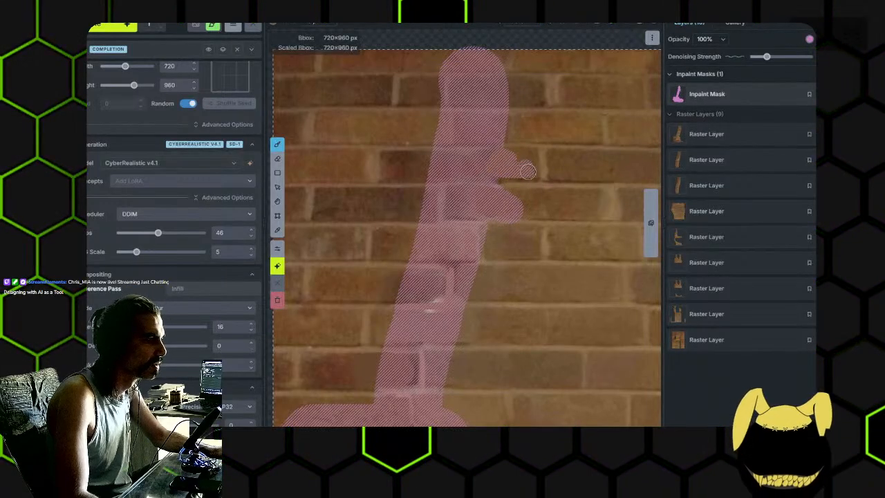
scroll(525, 174, "down", 2)
left_click_drag(475, 254, 553, 62)
scroll(556, 232, "down", 1)
scroll(561, 227, "down", 1)
left_click_drag(559, 143, 488, 237)
mouse_move(772, 58)
left_mouse_down()
mouse_move(795, 58)
mouse_move(773, 61)
left_mouse_up()
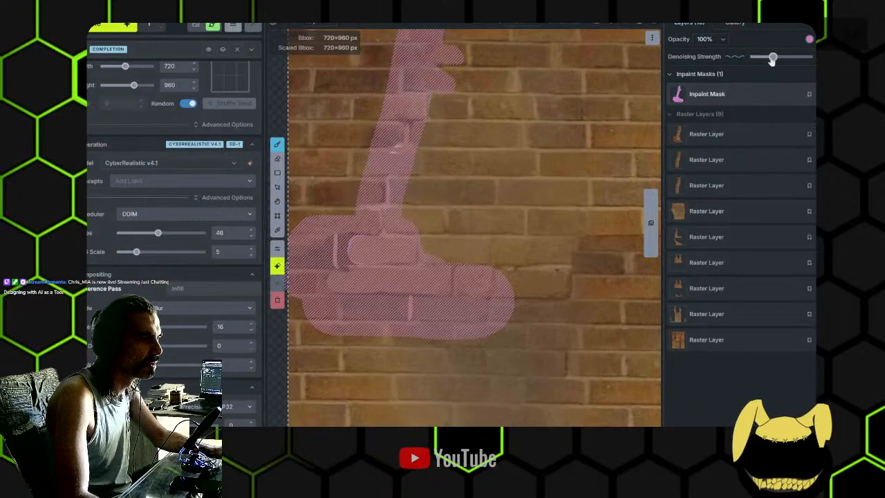
scroll(530, 151, "down", 2)
left_click_drag(530, 150, 544, 220)
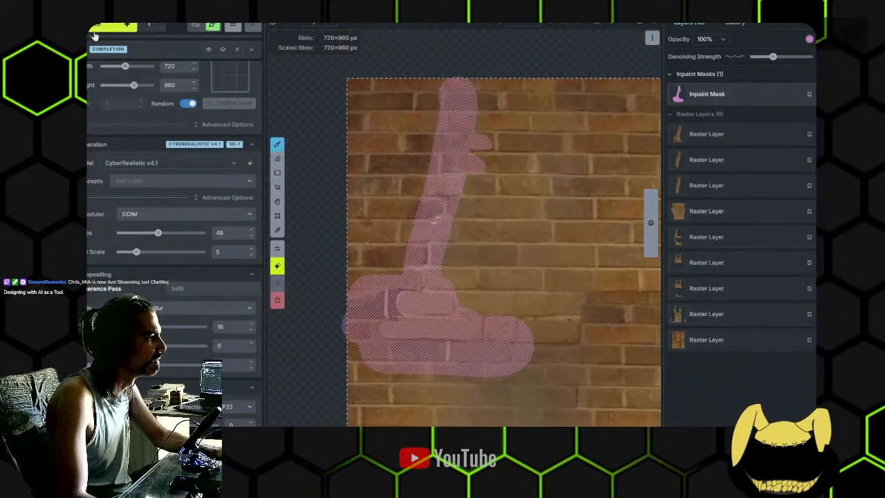
- Try an inpaint generation over the masked seam and lower bricks, inspect the result up close and discard it
key("ctrl+Return")
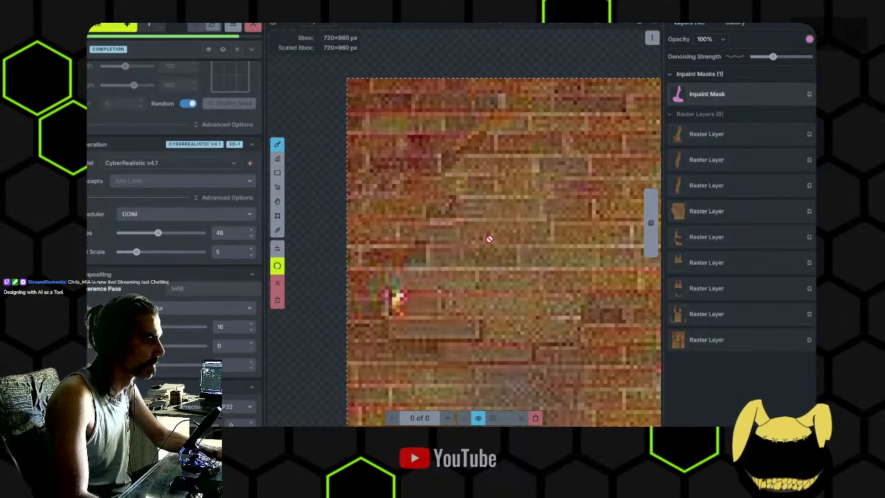
scroll(488, 240, "up", 2)
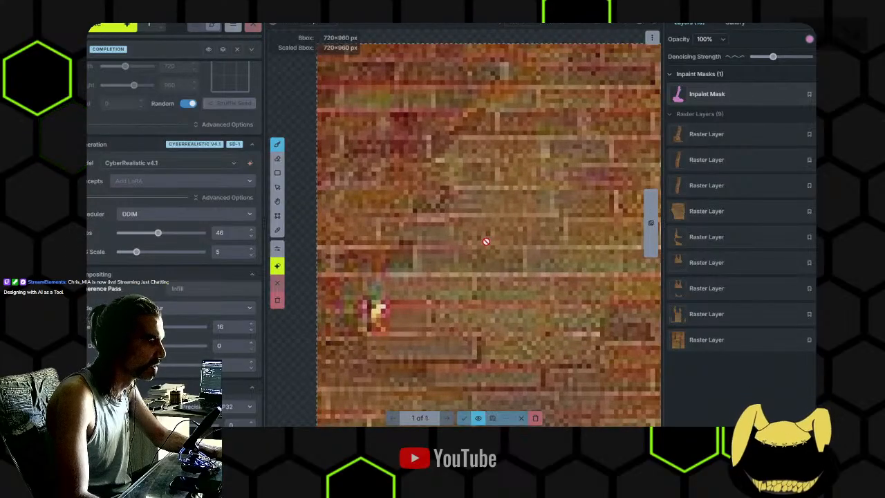
scroll(463, 235, "up", 2)
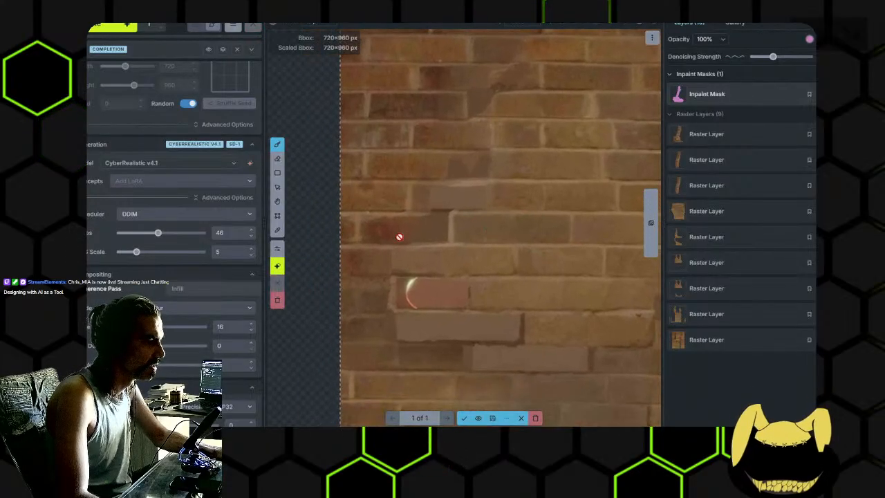
left_click(535, 418)
- Raise the inpaint mask's denoising strength slightly, regenerate the masked brickwork and accept the result as a new raster layer
left_click(778, 58)
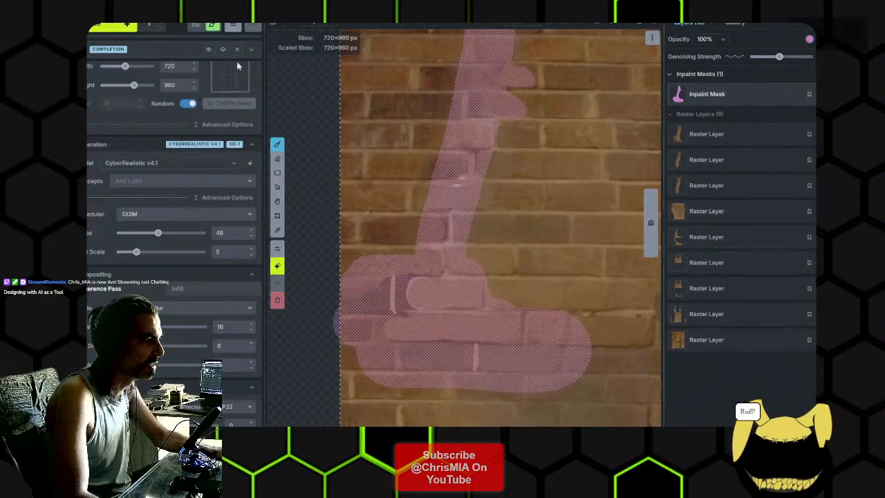
key("ctrl+Return")
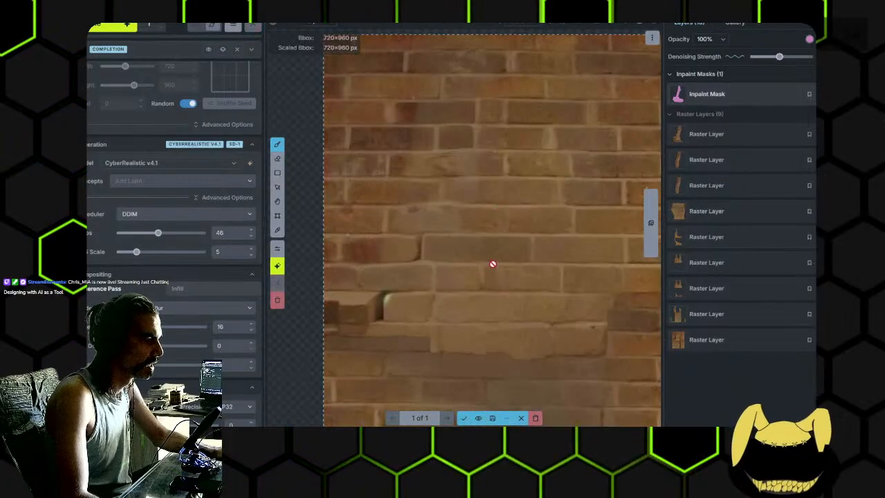
scroll(466, 231, "up", 5)
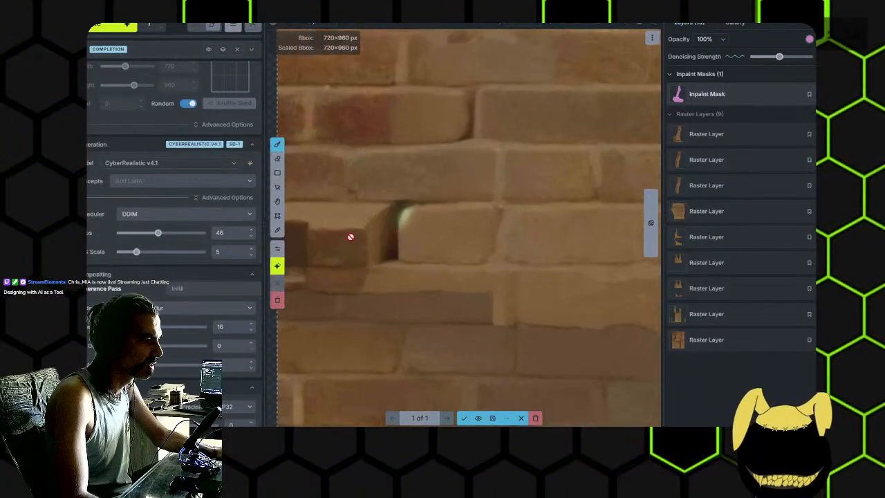
scroll(392, 239, "down", 5)
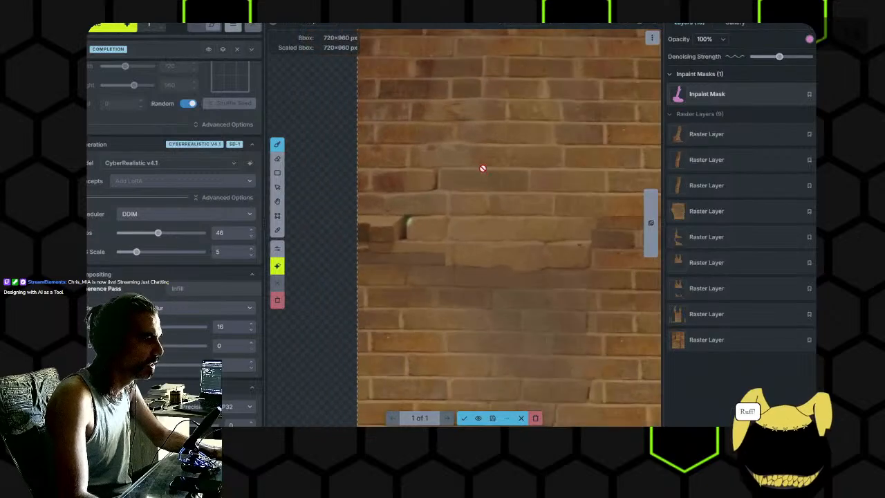
left_click_drag(455, 264, 461, 180)
scroll(461, 181, "up", 1)
left_click(464, 418)
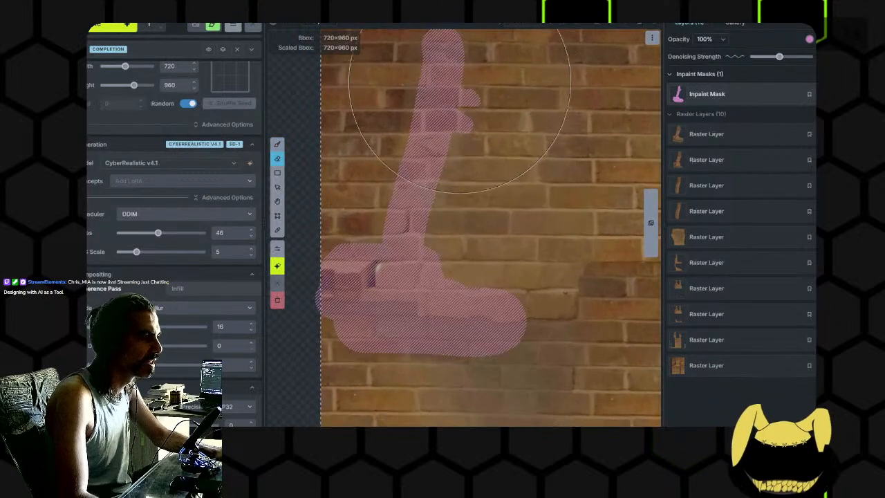
- Erase the old inpaint mask, and erase the lower part of the fifth raster layer with the same large eraser
left_click_drag(455, 107, 445, 294)
left_click_drag(518, 272, 475, 173)
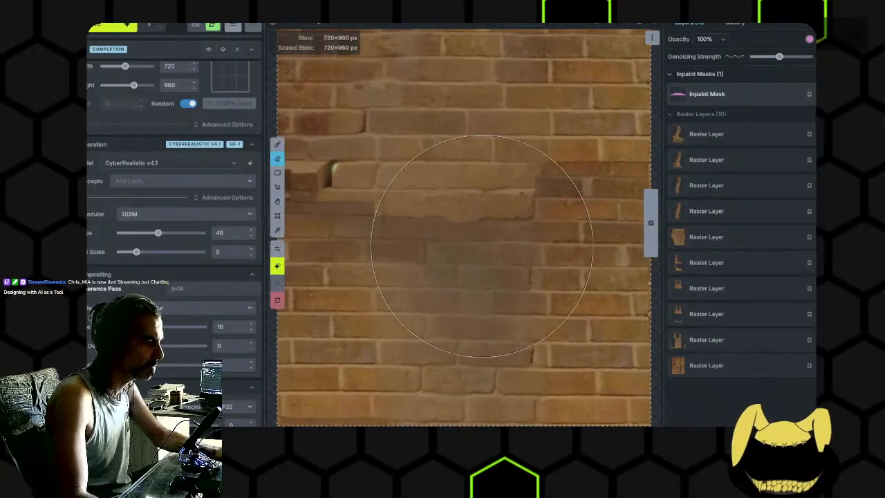
left_click(735, 243)
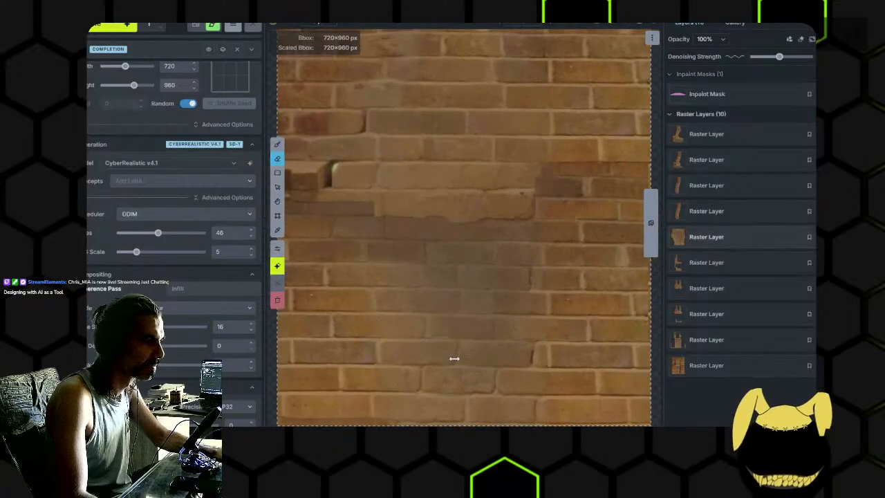
left_click_drag(629, 284, 426, 332)
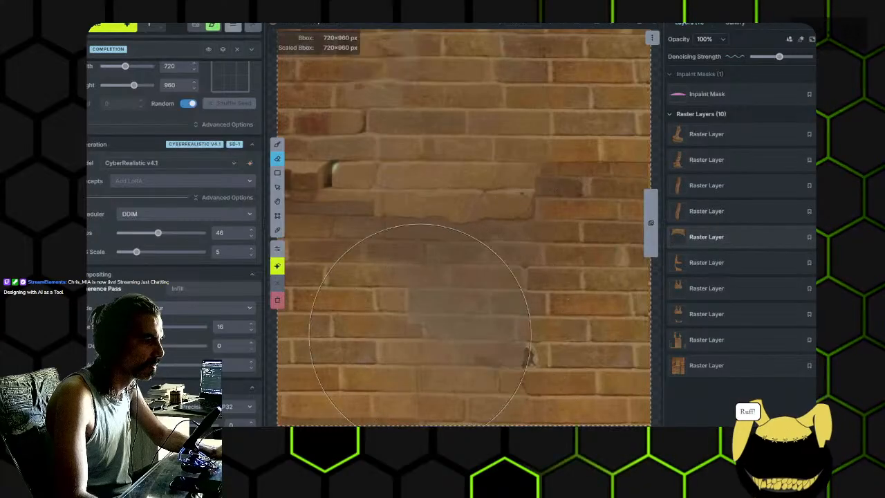
left_click(747, 270)
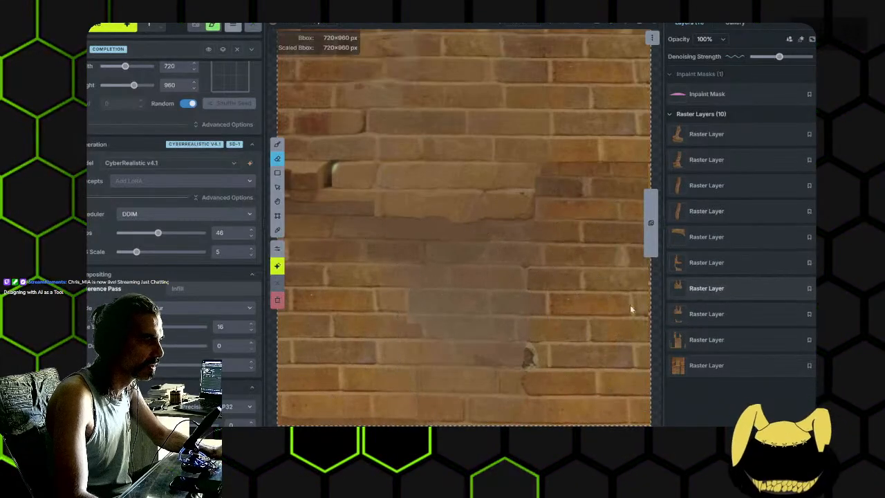
left_click(703, 319)
left_click(702, 343)
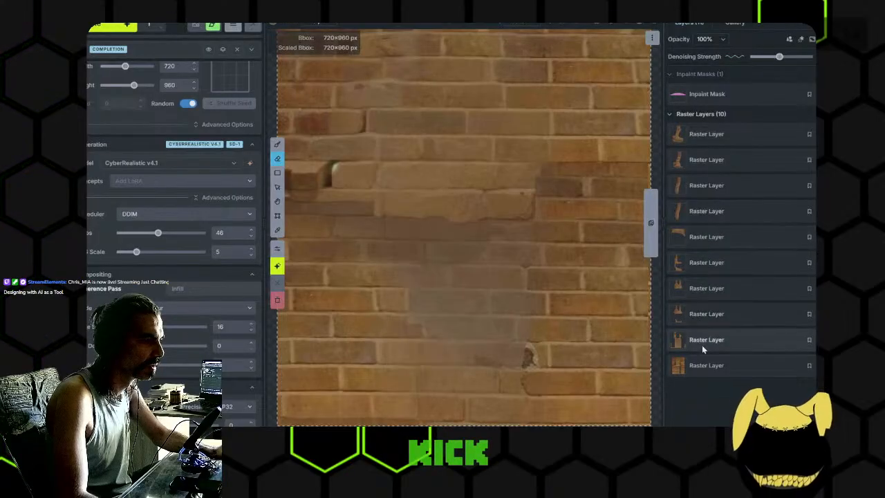
left_click(723, 323)
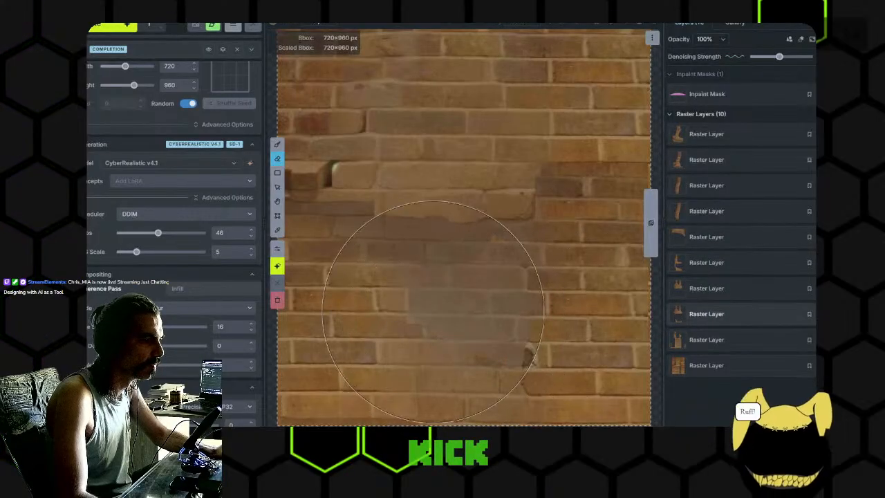
left_click(707, 237)
left_click(706, 211)
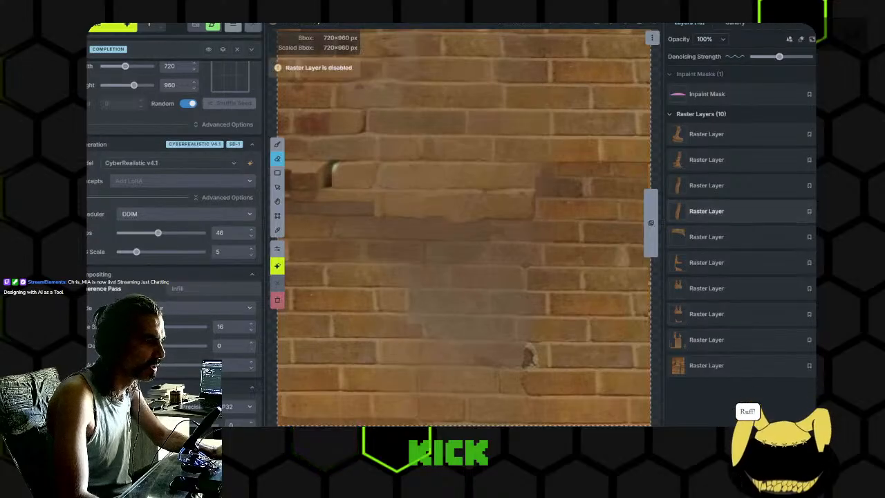
left_click(707, 186)
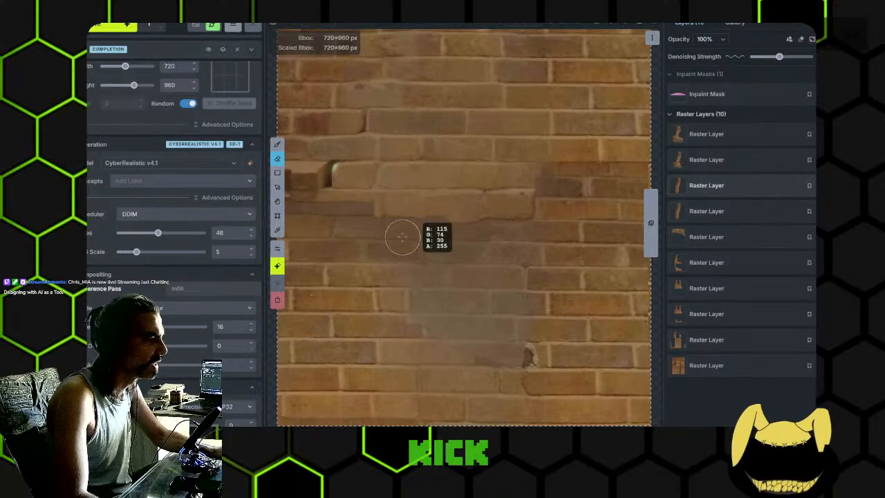
- Paint semi-transparent brown sampled from the bricks over the murky patch and the dark ledge in the wall's lower half, on the topmost raster layer
key("alt")
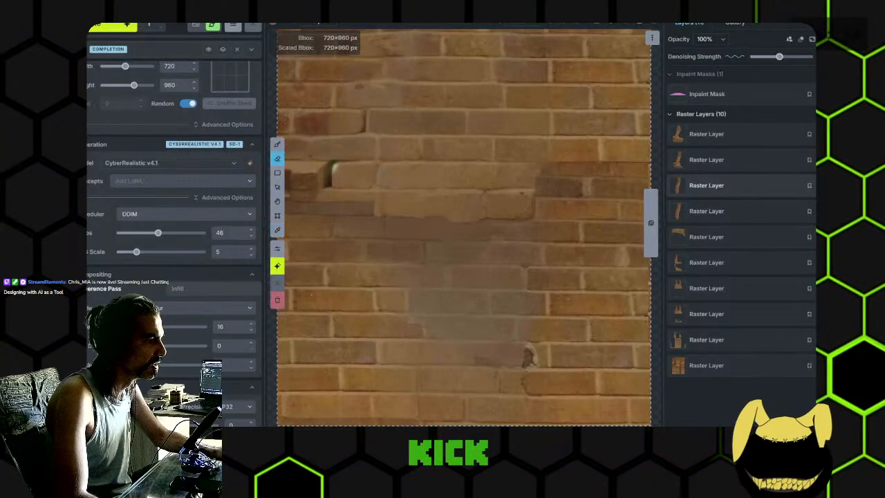
left_click(272, 26)
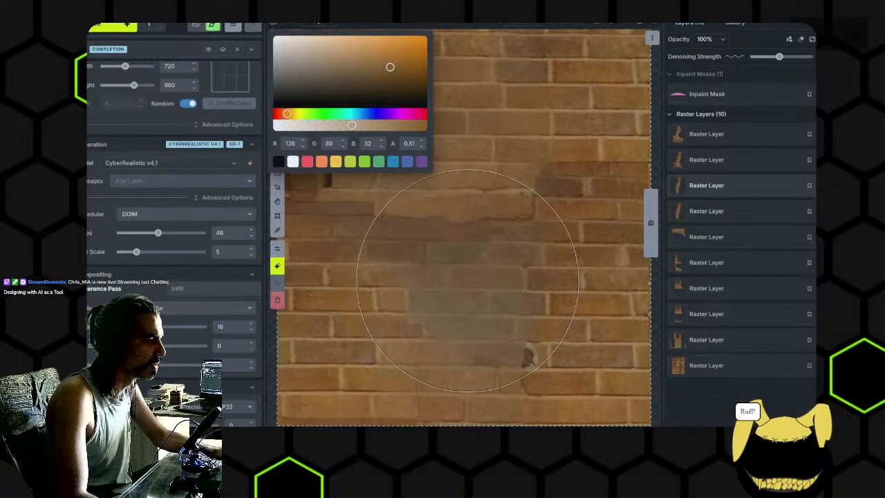
left_click(702, 146)
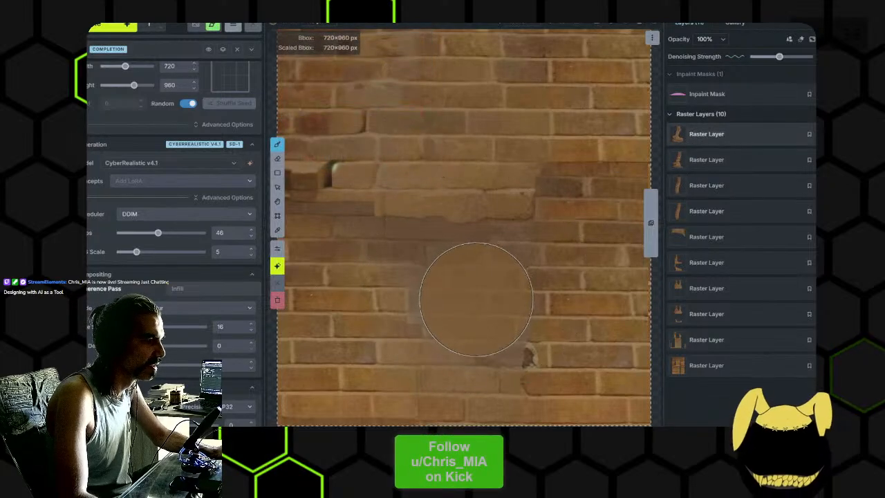
left_click(356, 293, "alt")
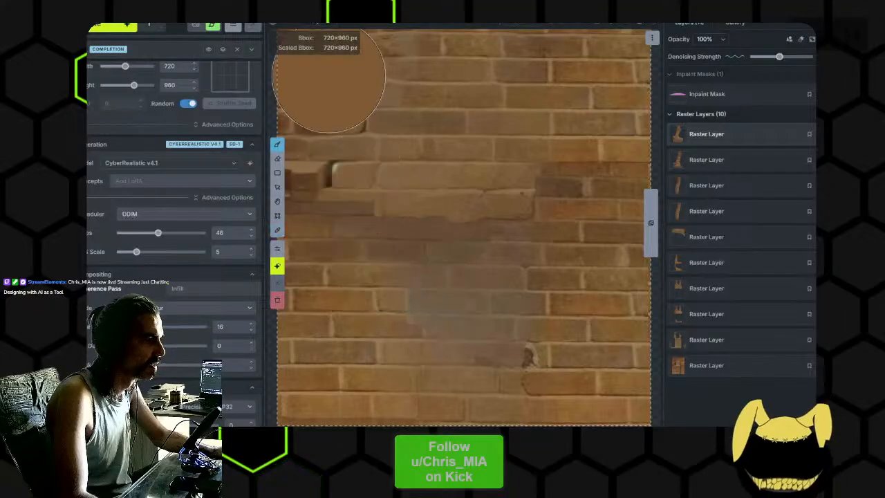
left_click(275, 28)
mouse_move(464, 289)
left_mouse_down()
mouse_move(390, 249)
mouse_move(478, 253)
mouse_move(489, 323)
left_mouse_up()
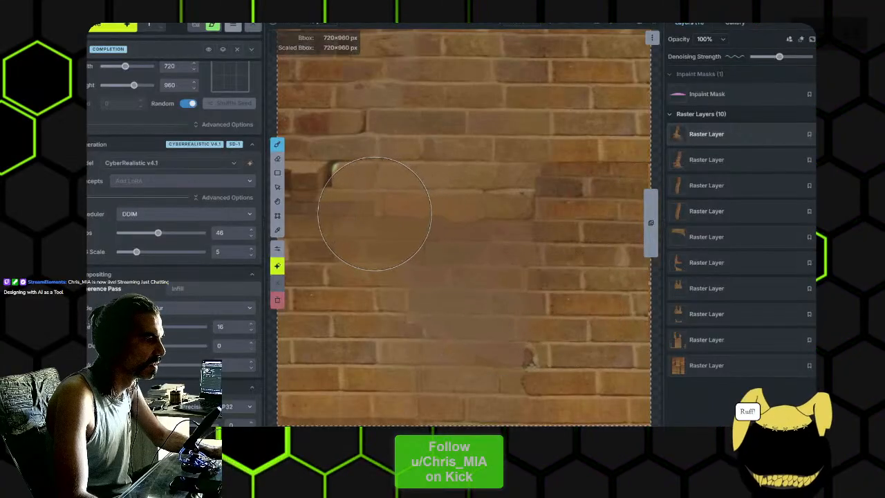
scroll(374, 215, "down", 4)
scroll(356, 219, "up", 1)
mouse_move(353, 218)
left_mouse_down()
mouse_move(387, 218)
mouse_move(344, 210)
mouse_move(382, 215)
mouse_move(446, 257)
mouse_move(503, 320)
mouse_move(554, 347)
mouse_move(551, 262)
mouse_move(466, 245)
mouse_move(498, 249)
mouse_move(426, 250)
mouse_move(462, 262)
left_mouse_up()
scroll(437, 244, "down", 3)
- Paint a broad inpaint mask over the central brickwork, from the upper wall through the ledge to the blurry lower patch
left_click(719, 95)
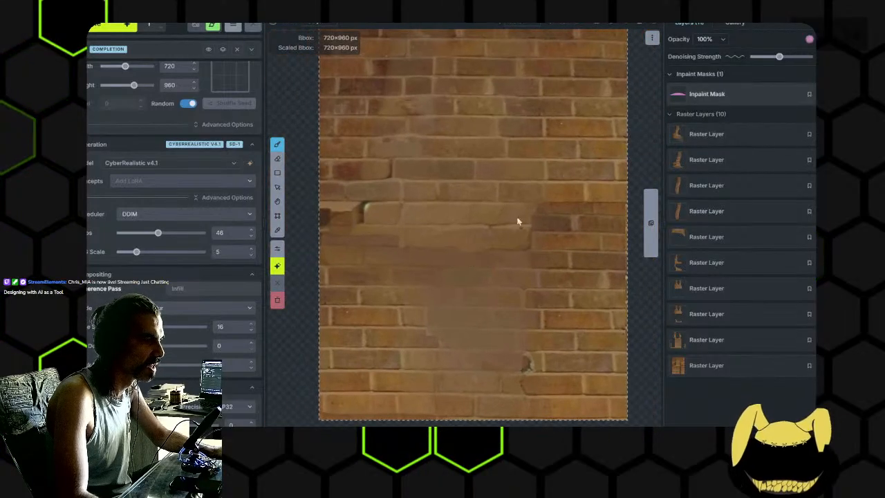
scroll(484, 228, "up", 3)
mouse_move(480, 223)
left_mouse_down()
mouse_move(486, 345)
mouse_move(375, 226)
mouse_move(421, 232)
mouse_move(398, 204)
mouse_move(419, 138)
mouse_move(420, 76)
left_mouse_up()
left_click_drag(414, 114, 488, 163)
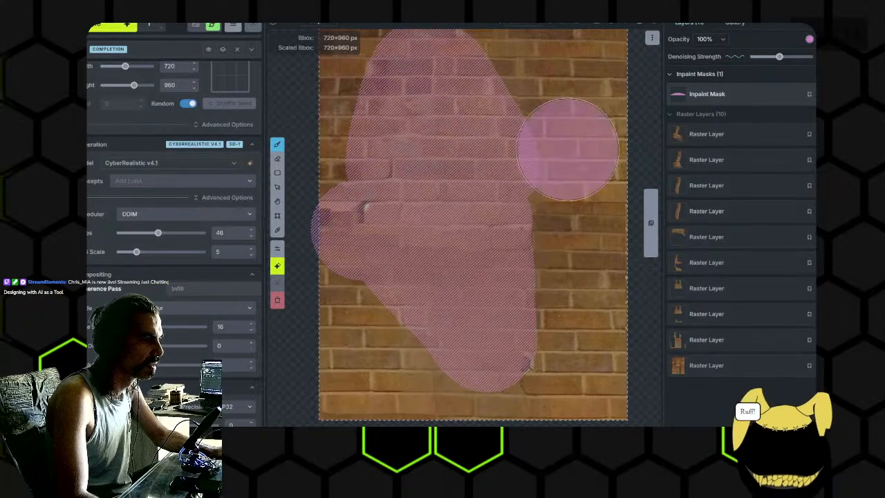
- Lower the inpaint mask's denoising strength and set the generation steps to 100
left_click(764, 57)
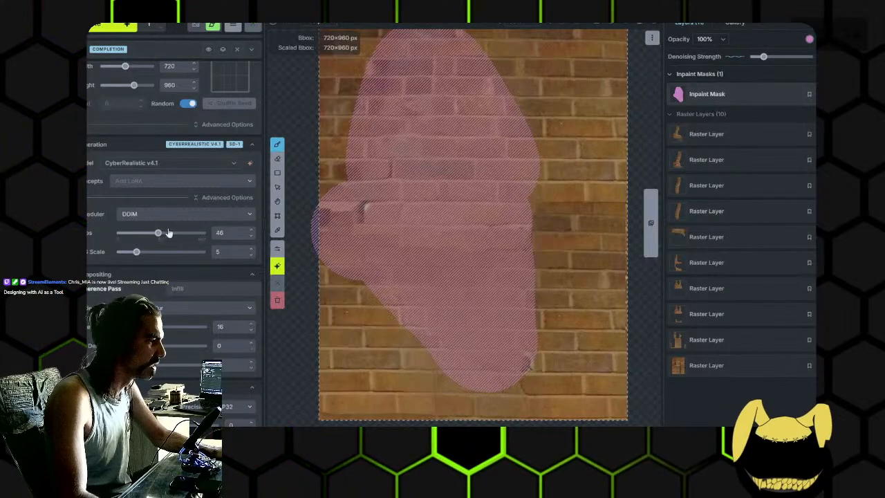
left_click_drag(175, 236, 208, 234)
scroll(471, 138, "down", 2)
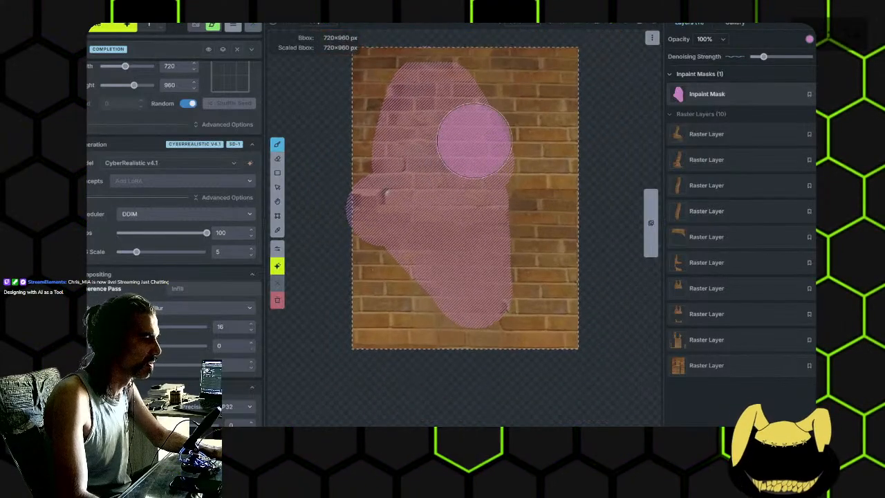
scroll(367, 263, "up", 4)
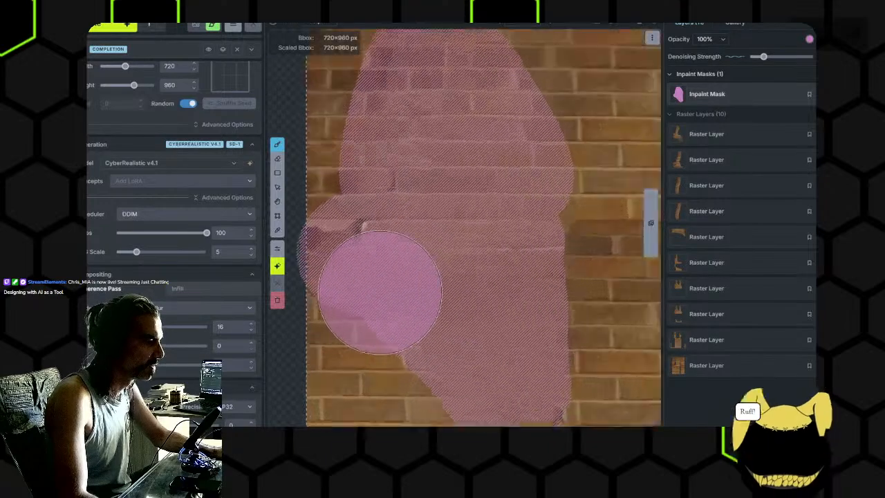
scroll(392, 296, "down", 2)
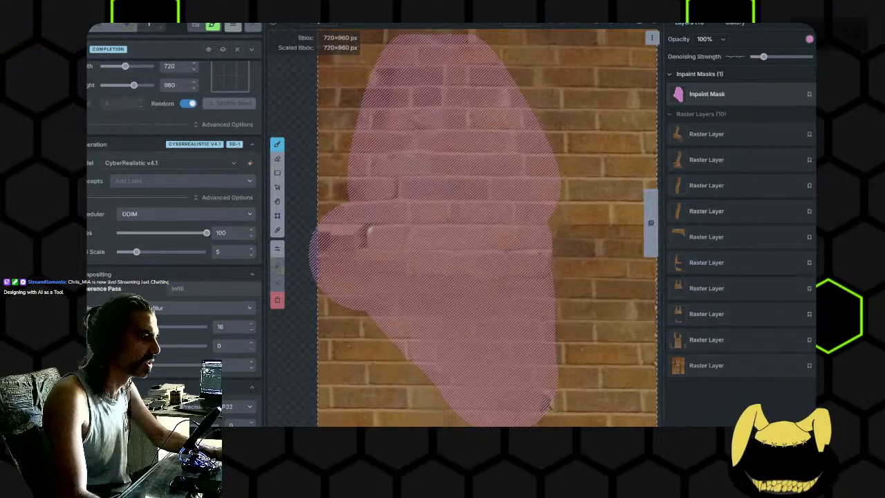
- Regenerate the masked brickwork, accept the result as a new raster layer and erase the whole inpaint mask
key("ctrl+Return")
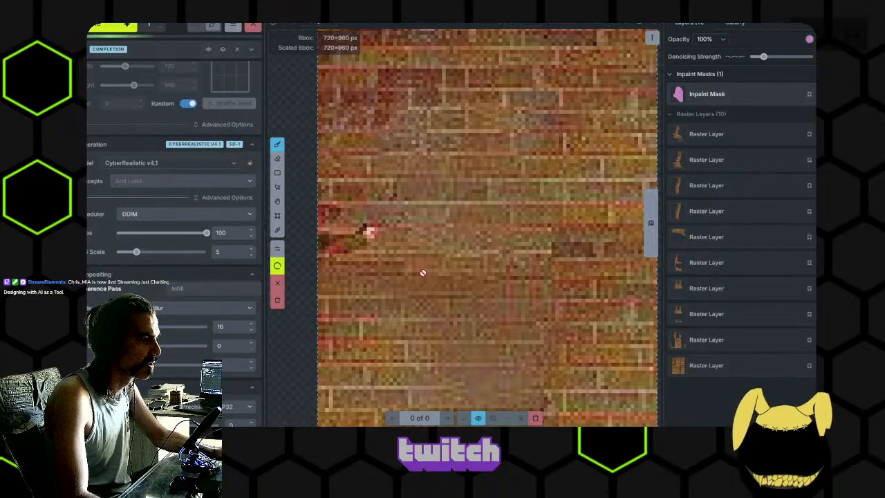
left_click(463, 418)
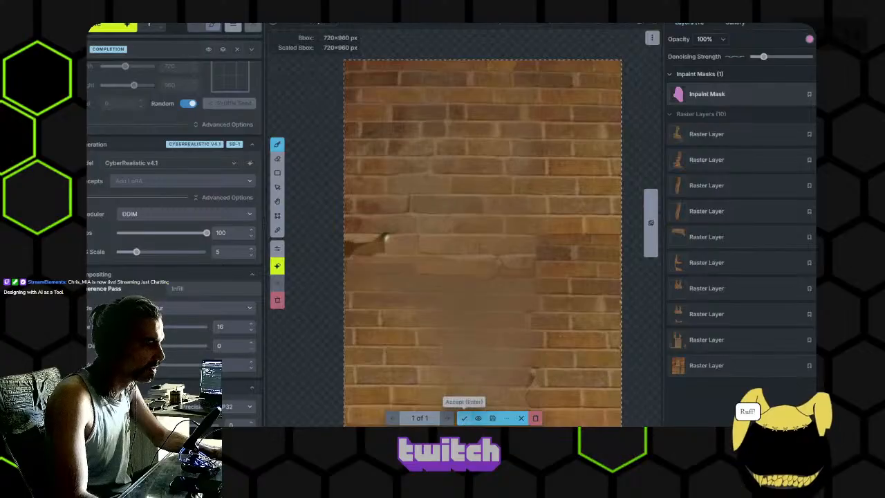
key("e")
scroll(445, 318, "up", 6)
scroll(468, 300, "down", 6)
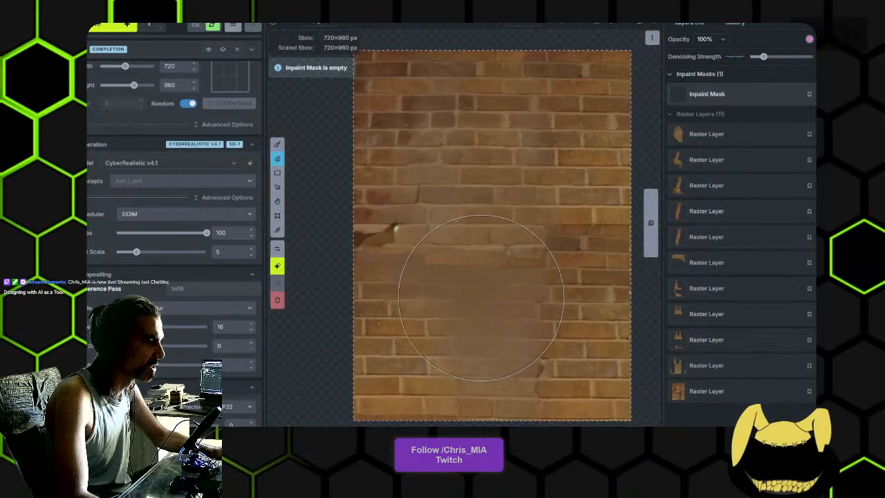
- Examine the regenerated brick wall up close, checking the upper rows, the outer edge and the remaining ledge for flaws
scroll(470, 311, "up", 4)
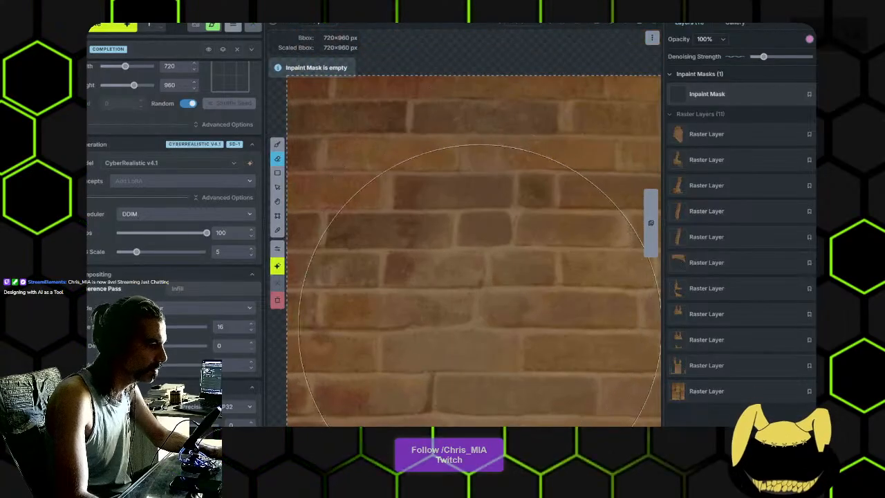
scroll(475, 324, "up", 2)
scroll(495, 208, "down", 3)
left_click_drag(496, 258, 408, 193)
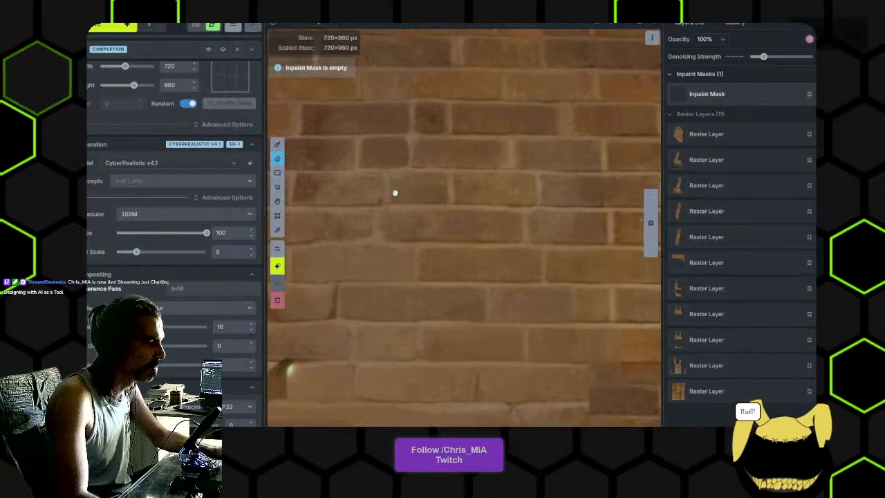
scroll(414, 201, "down", 3)
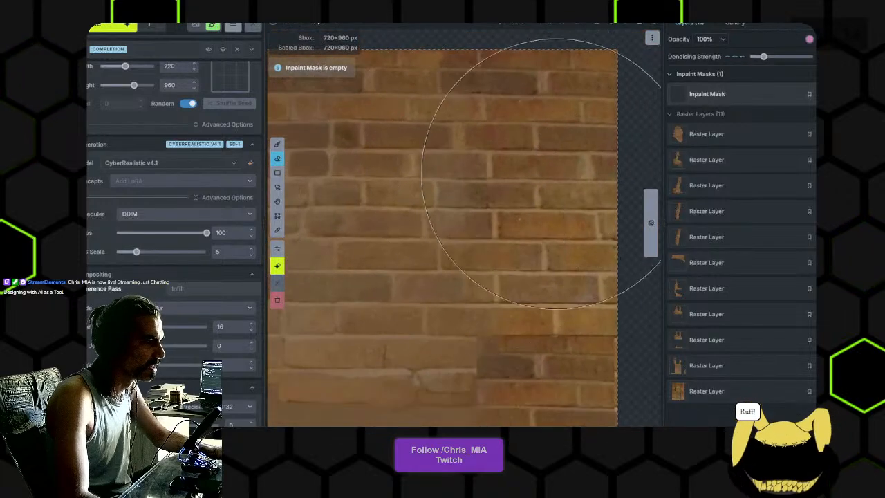
left_click_drag(443, 233, 494, 238)
scroll(453, 221, "up", 1)
left_click_drag(386, 221, 489, 241)
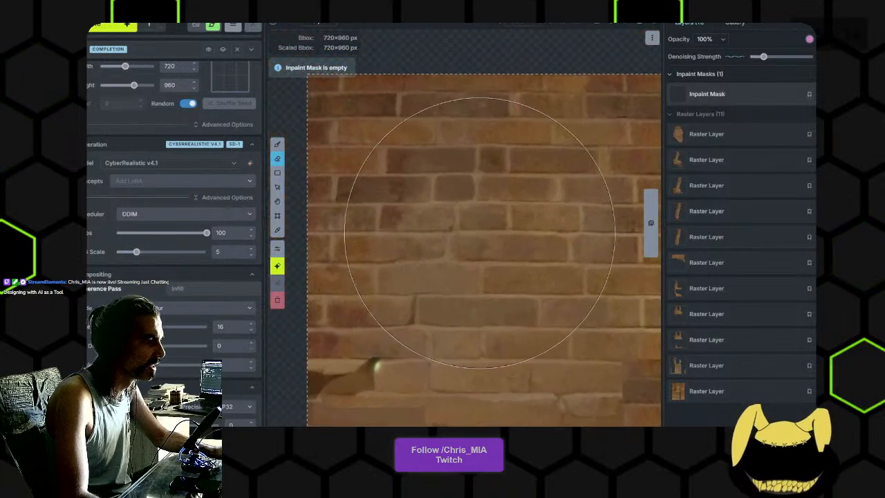
scroll(470, 231, "up", 1)
key("alt")
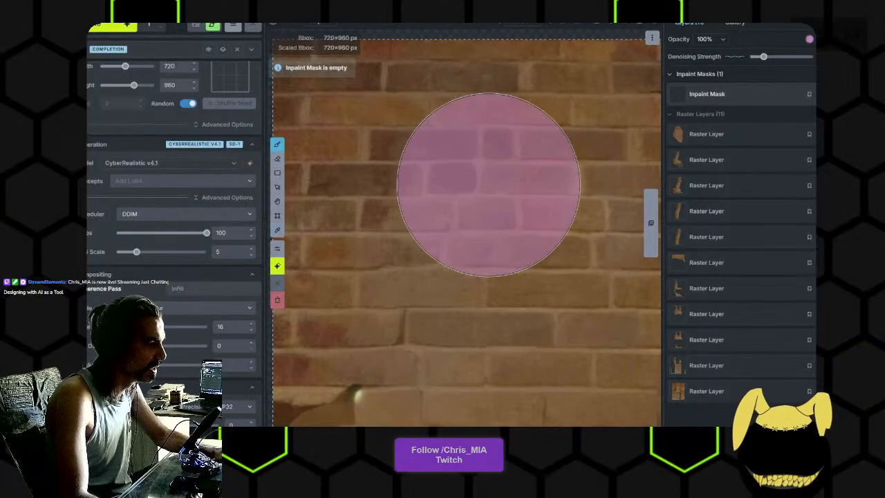
- On the top raster layer, paint over surplus vertical joints in the upper rows with sampled brown, merging narrow bricks into wider ones
left_click(706, 134)
scroll(428, 205, "down", 8)
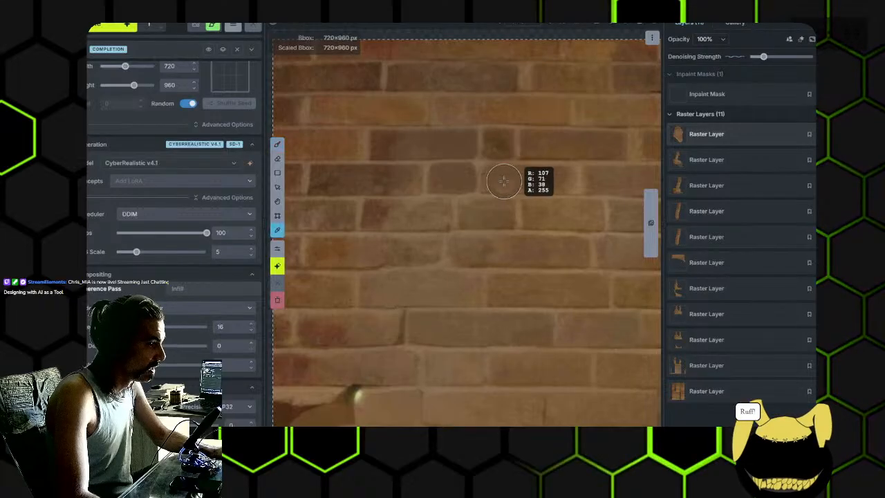
left_click(517, 182, "alt")
left_click_drag(478, 179, 482, 174)
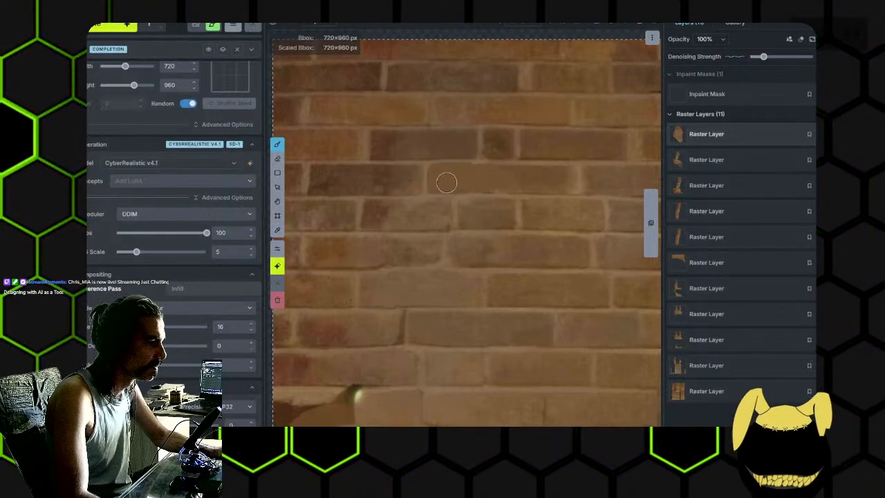
scroll(427, 238, "down", 3)
mouse_move(428, 236)
left_mouse_down()
mouse_move(491, 233)
mouse_move(477, 237)
mouse_move(478, 221)
left_mouse_up()
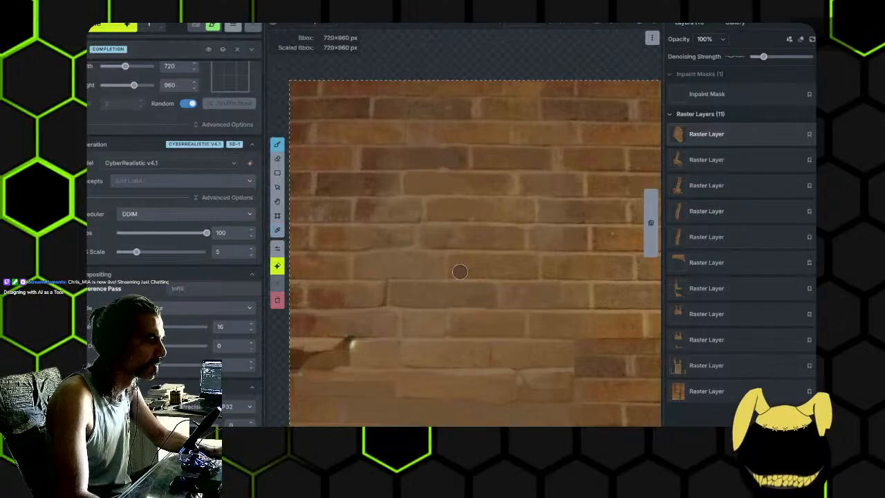
- Paint a dark brown brick over the cracked ledge and an olive-brown brick directly beneath it, using sampled brick colours
left_click_drag(456, 274, 472, 247)
left_click_drag(415, 247, 378, 198)
left_click_drag(503, 253, 457, 204)
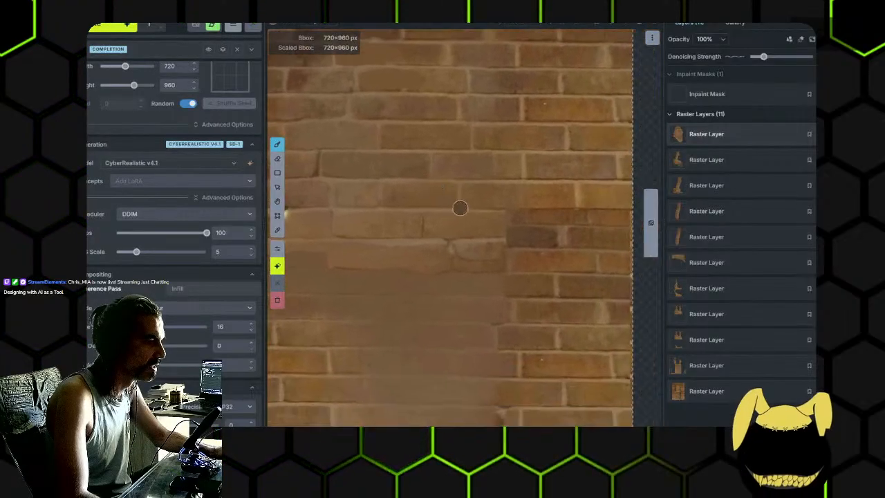
scroll(513, 249, "up", 3)
left_click(514, 227, "alt")
scroll(487, 246, "down", 3)
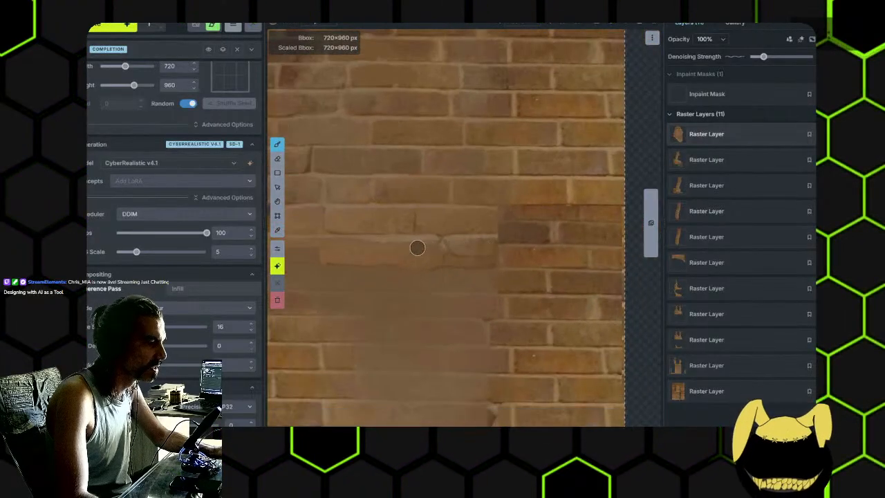
scroll(415, 244, "up", 3)
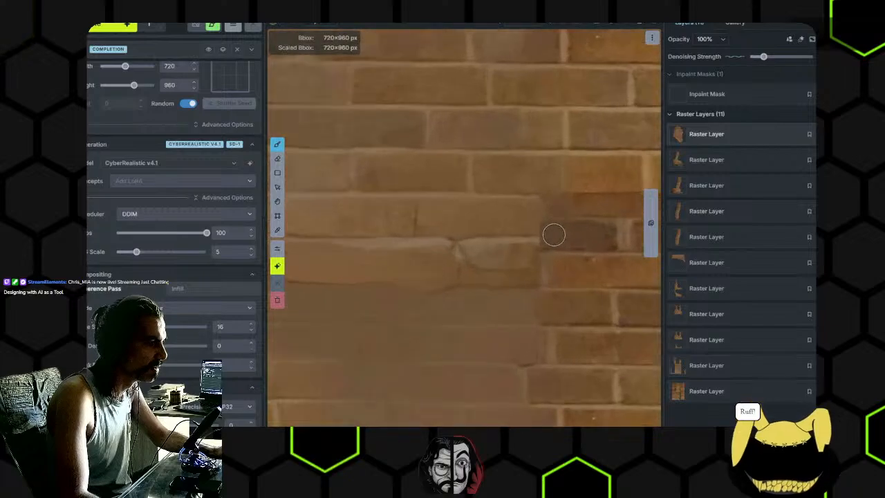
left_click_drag(556, 233, 446, 232)
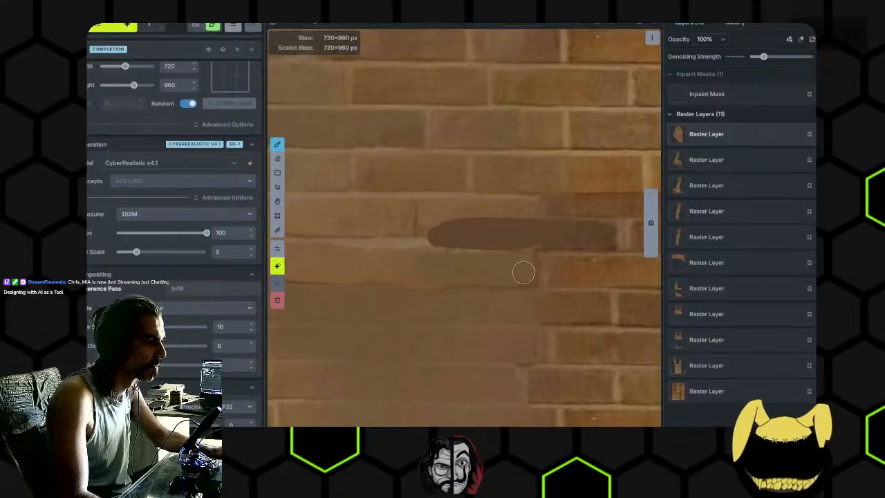
scroll(462, 264, "down", 1)
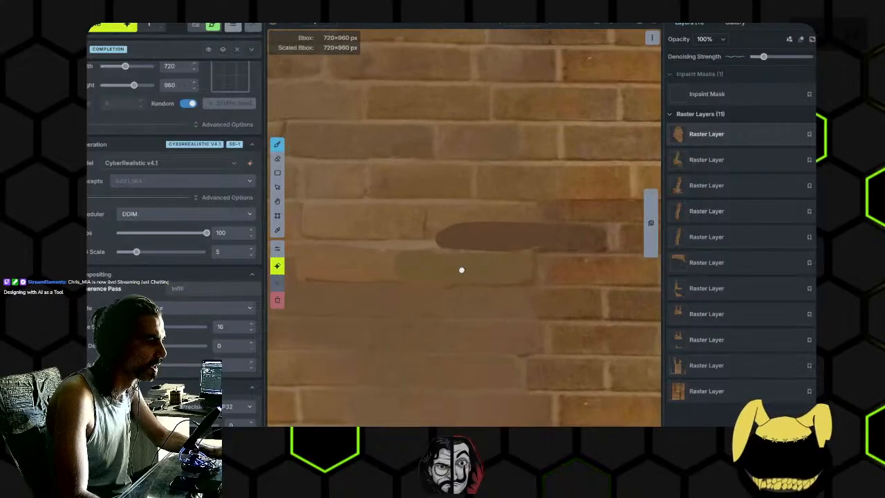
- Continue the ledge row with a brown and an ochre brick, and paint a dark red brick in the row above
left_click_drag(439, 270, 526, 263)
left_click_drag(439, 253, 510, 256)
key("alt")
left_click(360, 382, "alt")
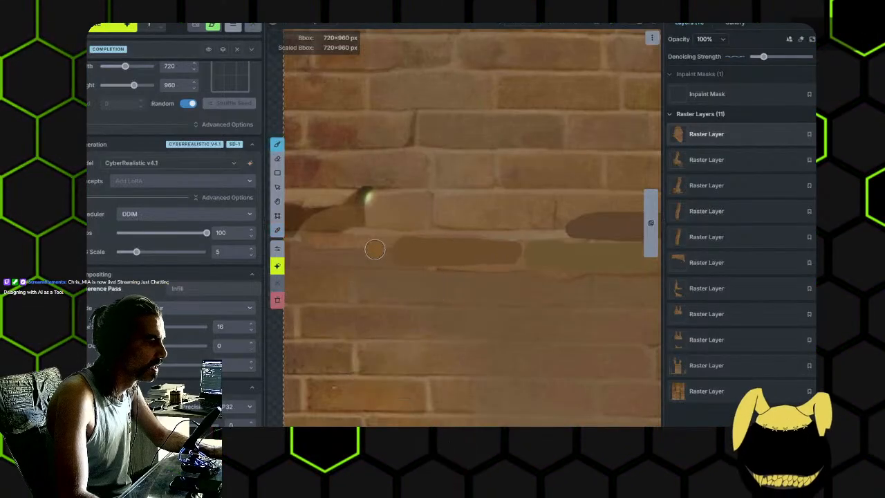
left_click_drag(378, 246, 313, 247)
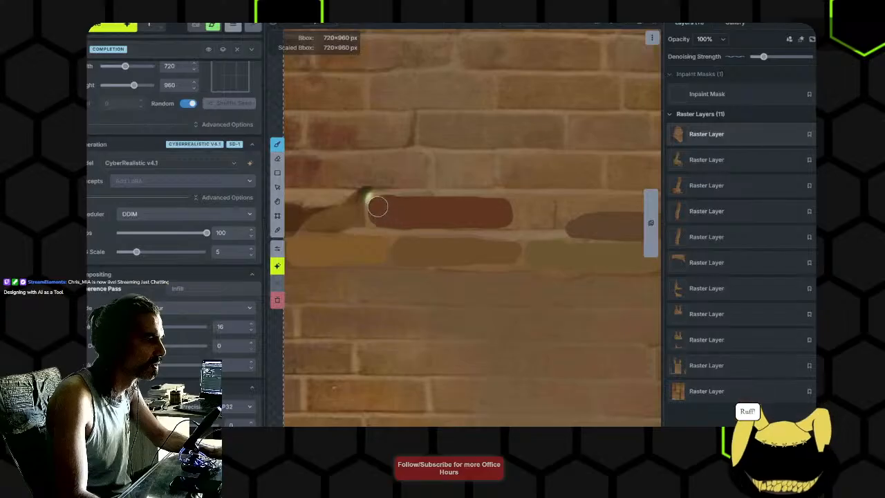
key("alt")
left_click_drag(540, 220, 470, 218)
key("ctrl+z")
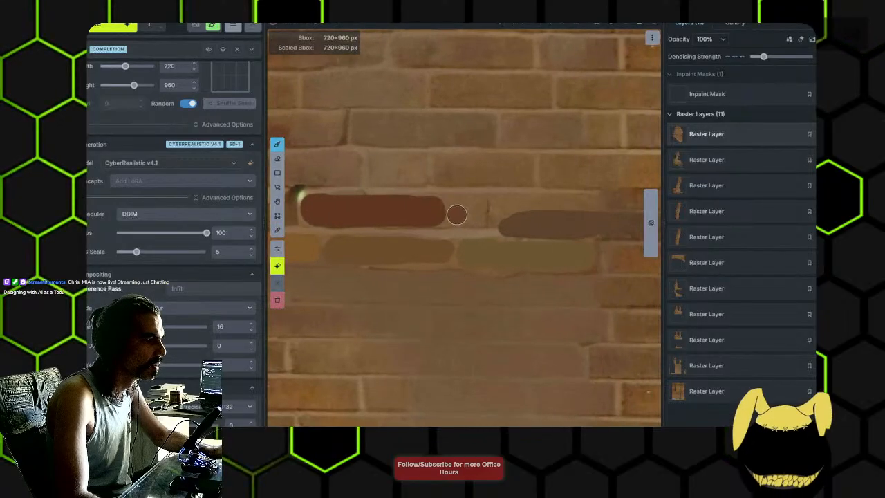
- With a smaller brush in a sampled light mortar colour, paint the horizontal line and vertical joints around the newly painted bricks
key("alt")
mouse_move(541, 219)
left_mouse_down()
mouse_move(481, 213)
mouse_move(555, 208)
mouse_move(396, 203)
left_mouse_up()
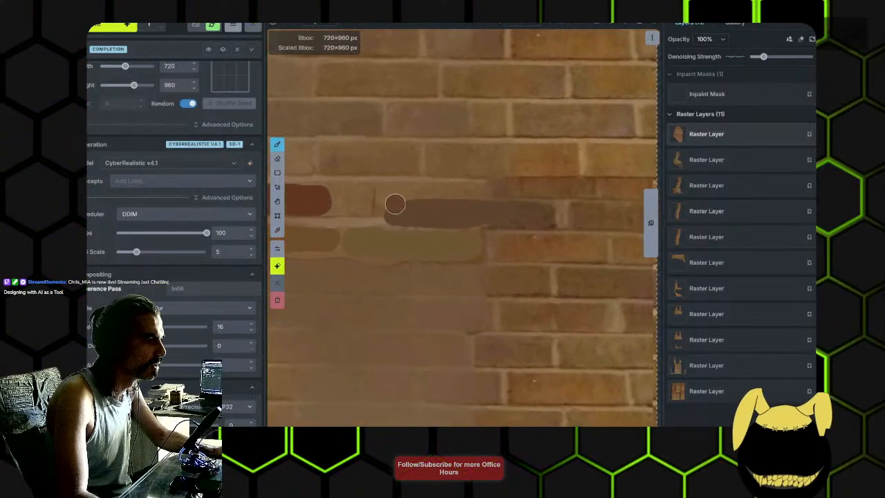
left_click(347, 227, "alt")
key("bracketleft")
key("bracketleft")
key("bracketleft")
key("bracketleft")
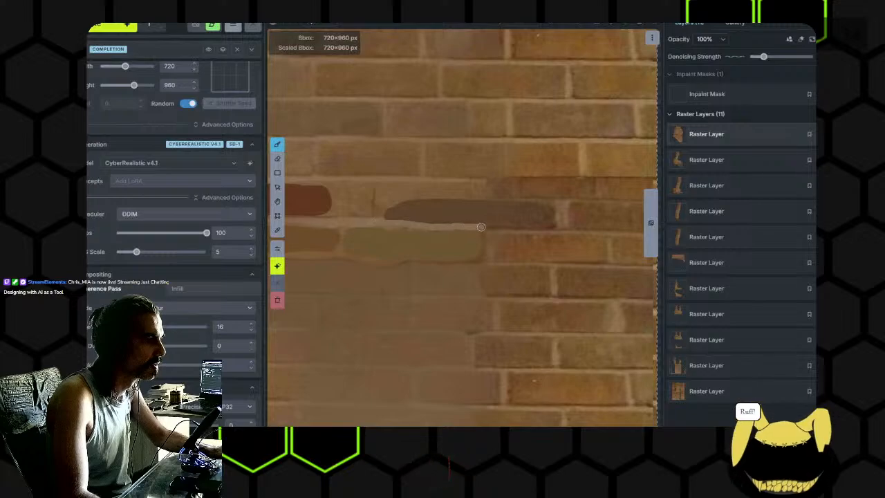
scroll(359, 238, "down", 4)
left_click_drag(350, 251, 490, 249)
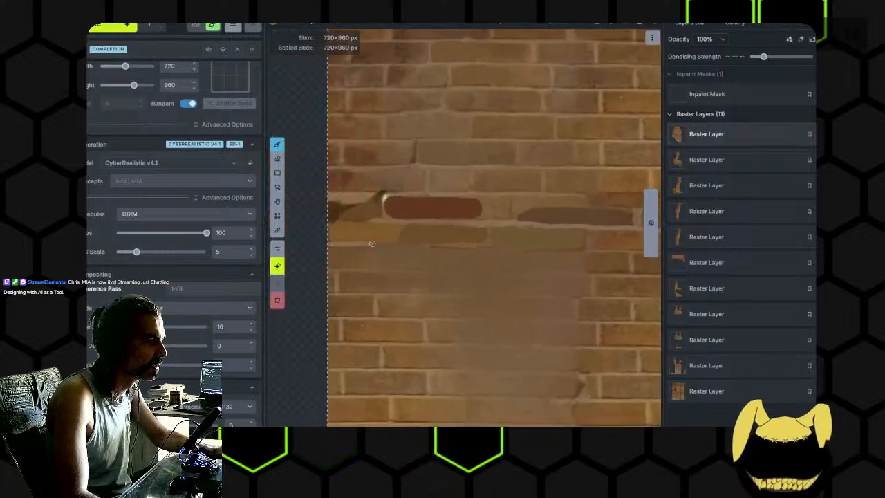
left_click_drag(455, 244, 533, 248)
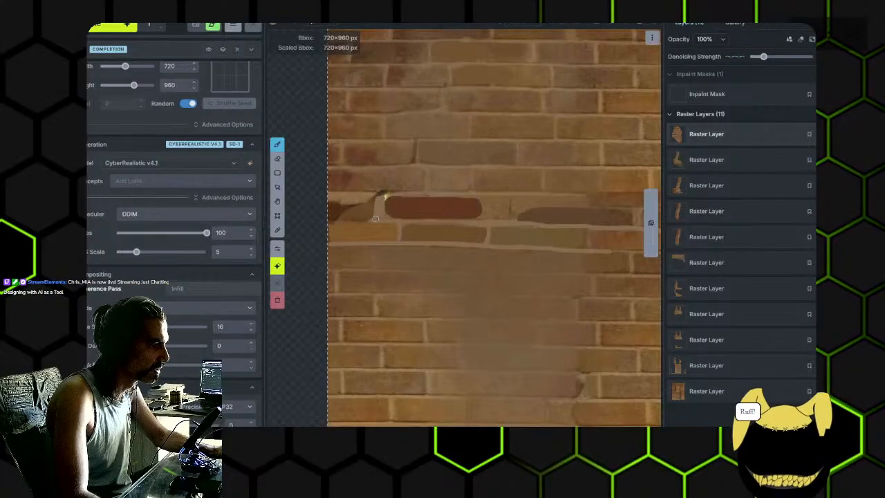
- Paint an ochre brick over the dark chipped area between the wall's outer edge and the red brick
scroll(377, 218, "up", 4)
left_click_drag(376, 219, 434, 226)
key("alt")
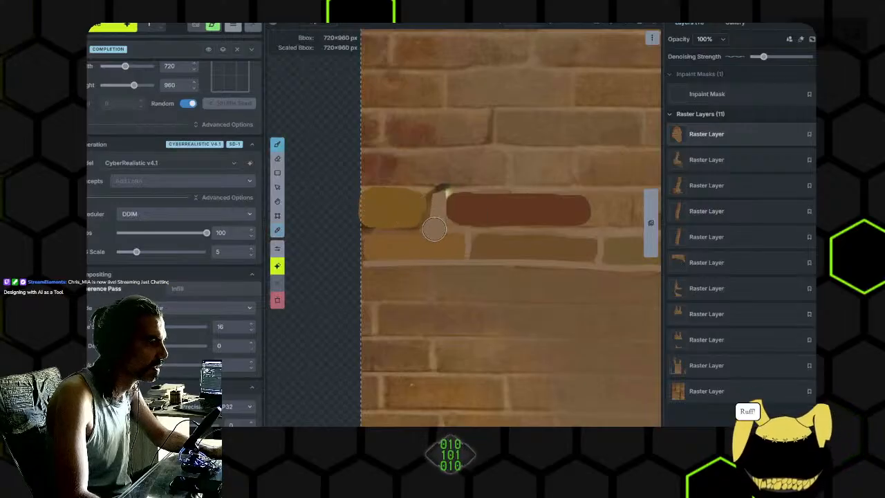
- Paint a horizontal mortar line below the next row down and divide that row with two vertical joints
scroll(408, 242, "down", 5)
mouse_move(581, 300)
left_mouse_down()
mouse_move(432, 288)
mouse_move(500, 272)
left_mouse_up()
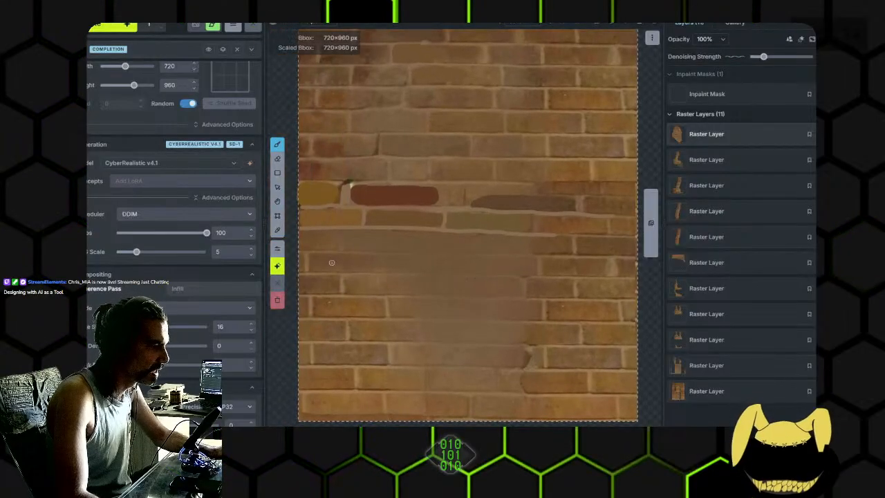
scroll(319, 251, "up", 1)
left_click_drag(303, 249, 434, 249)
left_click_drag(501, 252, 575, 255)
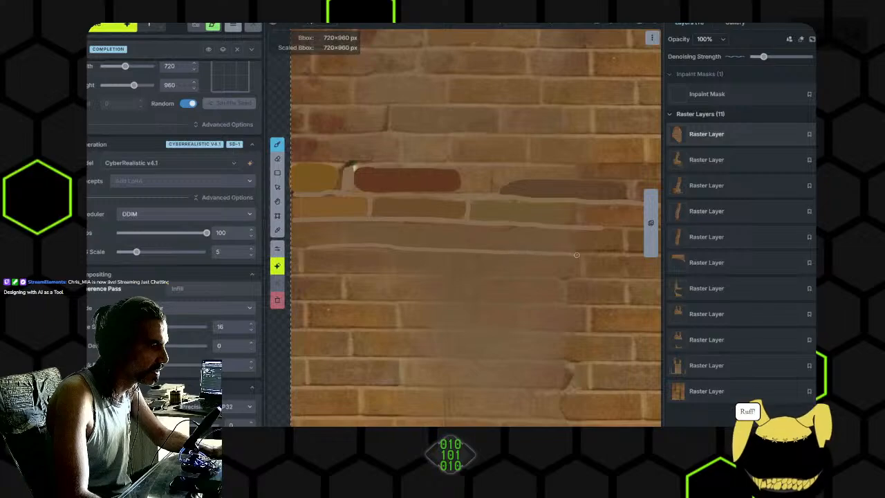
left_click_drag(332, 246, 427, 248)
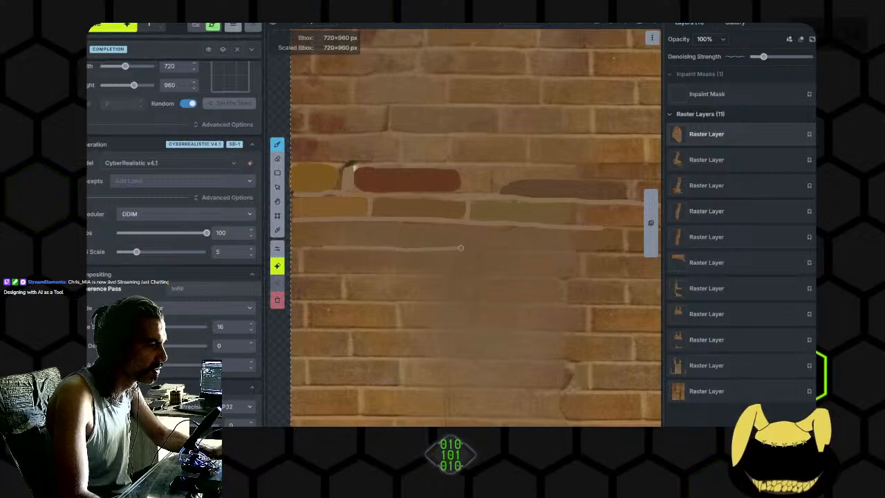
left_click_drag(519, 231, 520, 249)
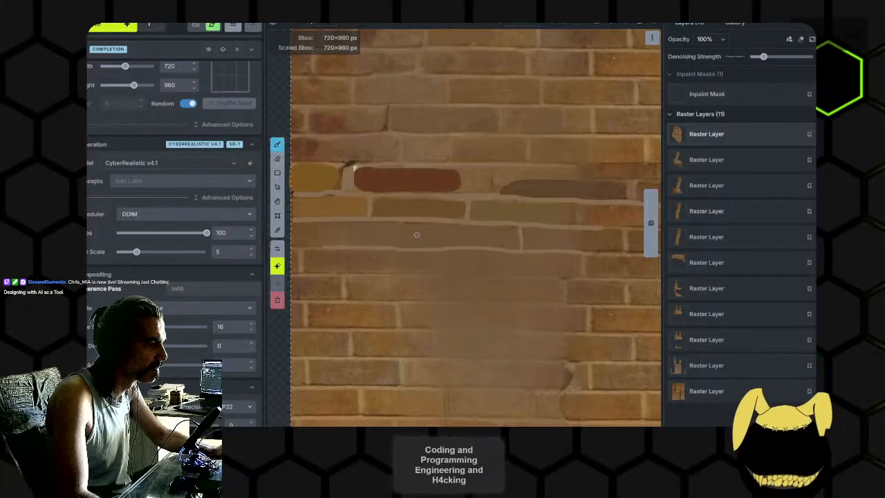
left_click_drag(402, 223, 401, 246)
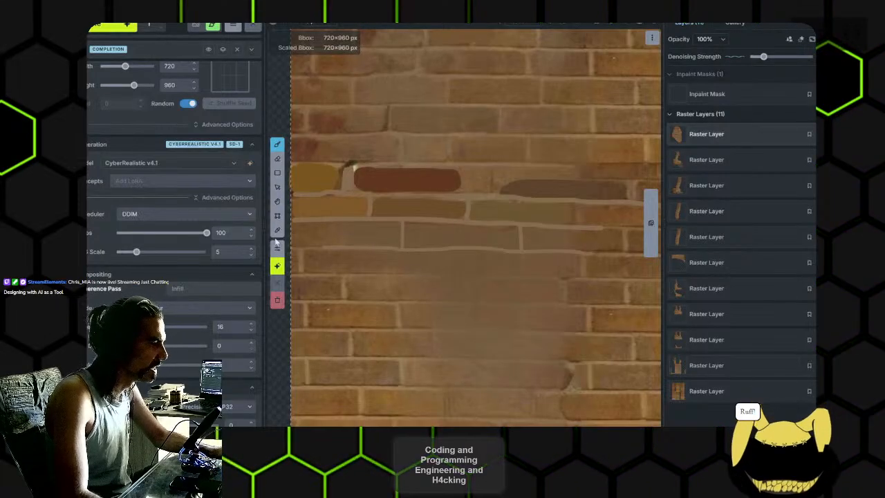
- Extend the mortar lines and staggered vertical joints down through the remaining blurry rows of the lower wall
left_click_drag(447, 304, 462, 275)
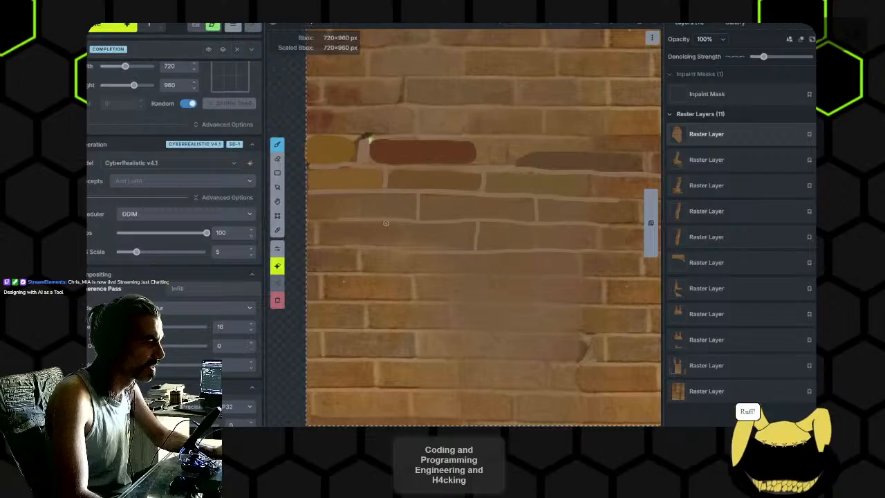
scroll(515, 271, "down", 2)
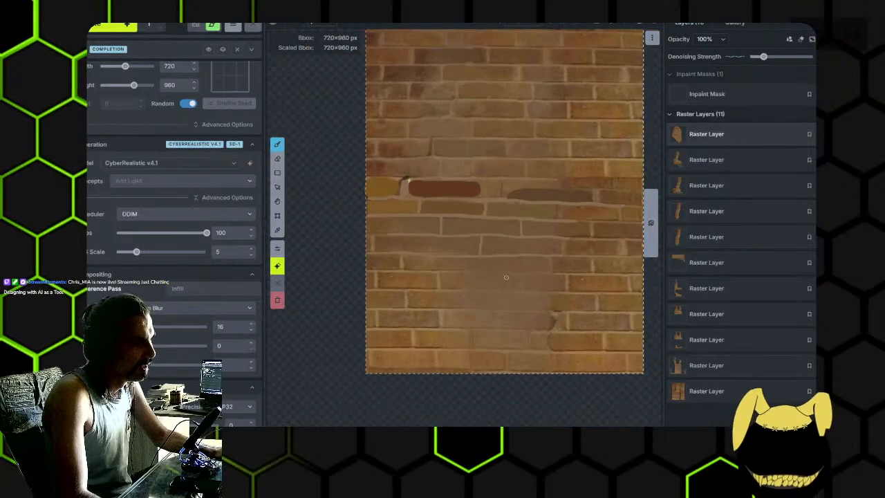
scroll(505, 268, "up", 3)
left_click_drag(510, 293, 504, 102)
scroll(443, 230, "down", 1)
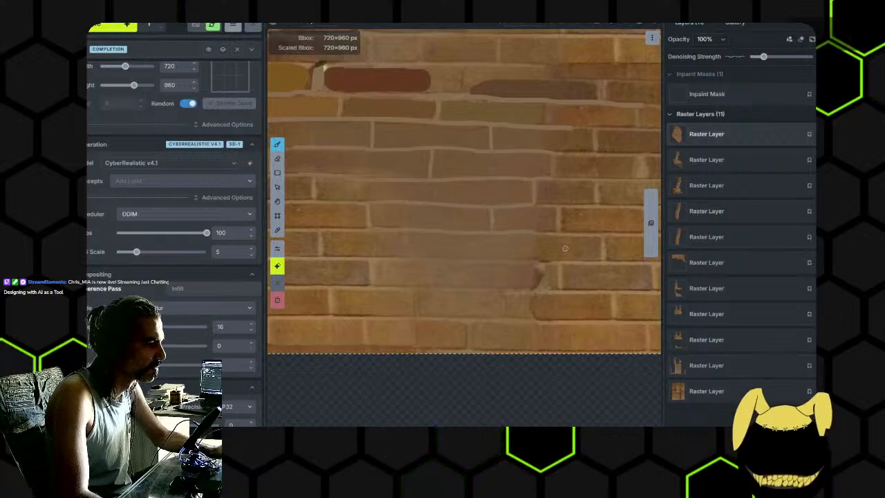
left_click_drag(441, 235, 407, 231)
left_click_drag(419, 266, 442, 259)
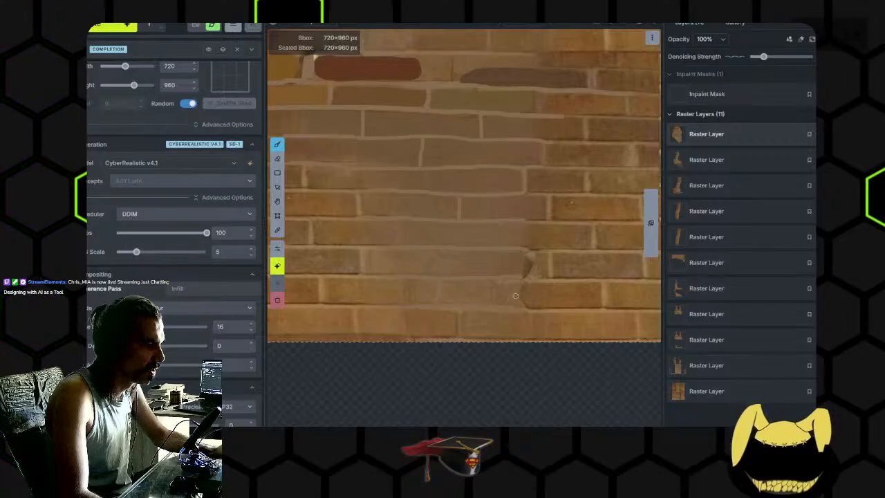
- Fill the blurry bricks near the wall's base with sampled colours: two brownish bricks in one row and a pale tan one above
key("i")
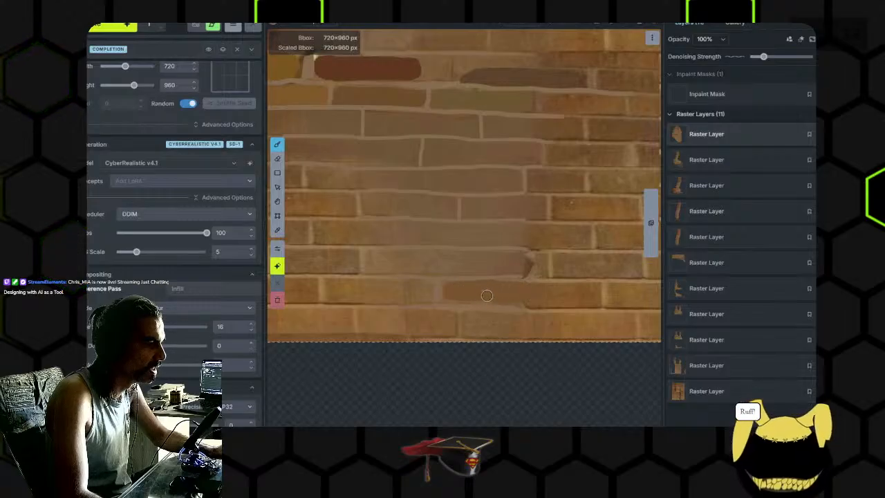
left_click(384, 290, "alt")
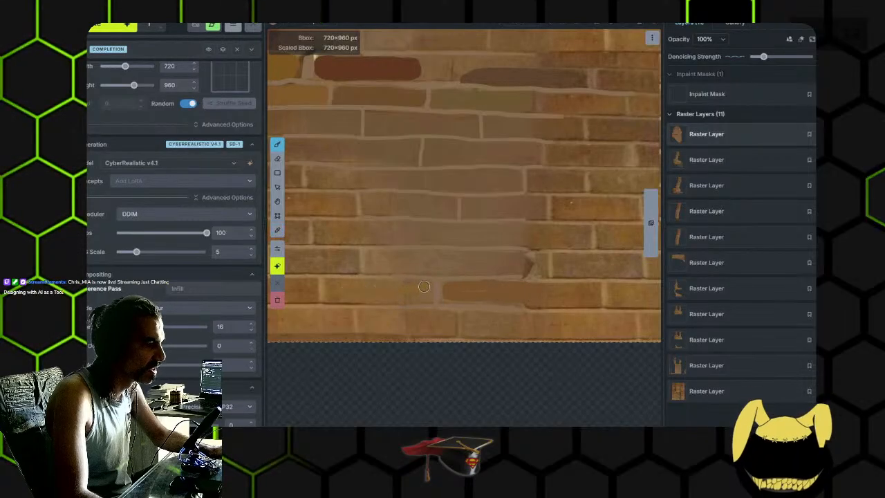
left_click(389, 267, "alt")
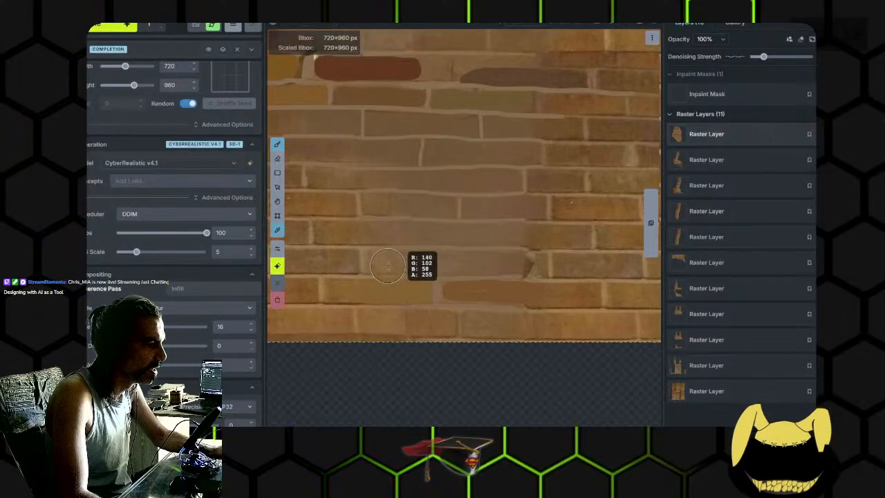
mouse_move(379, 260)
left_mouse_down()
mouse_move(508, 257)
mouse_move(436, 267)
left_mouse_up()
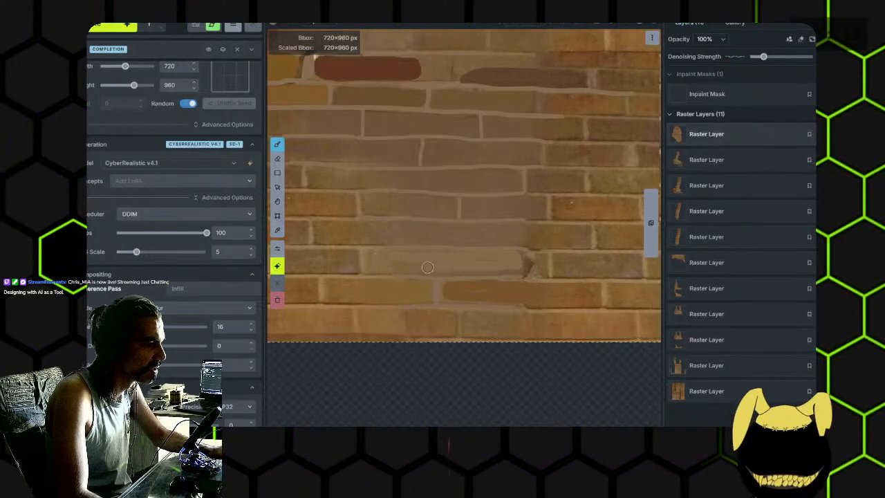
- Paint two orange-brown bricks in the row above the pale tan brick, and an ochre brick one row higher
left_click(378, 232, "alt")
left_click(459, 217, "alt")
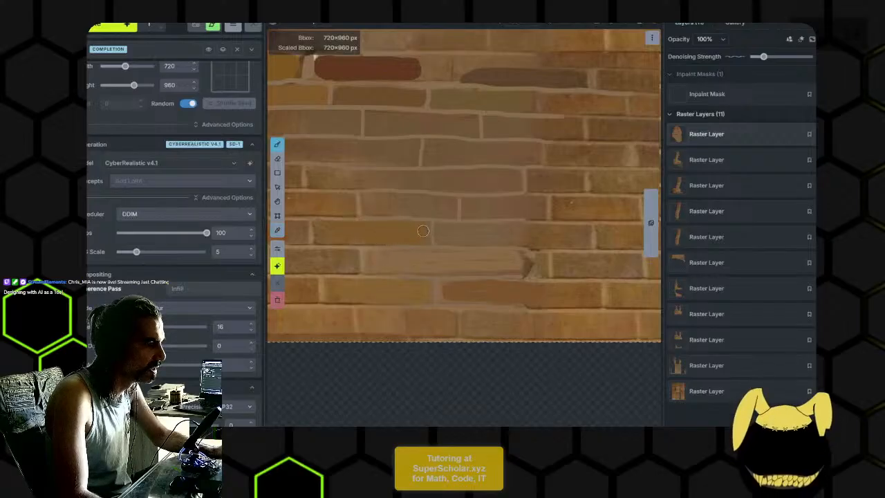
left_click(549, 234, "alt")
left_click_drag(519, 233, 445, 237)
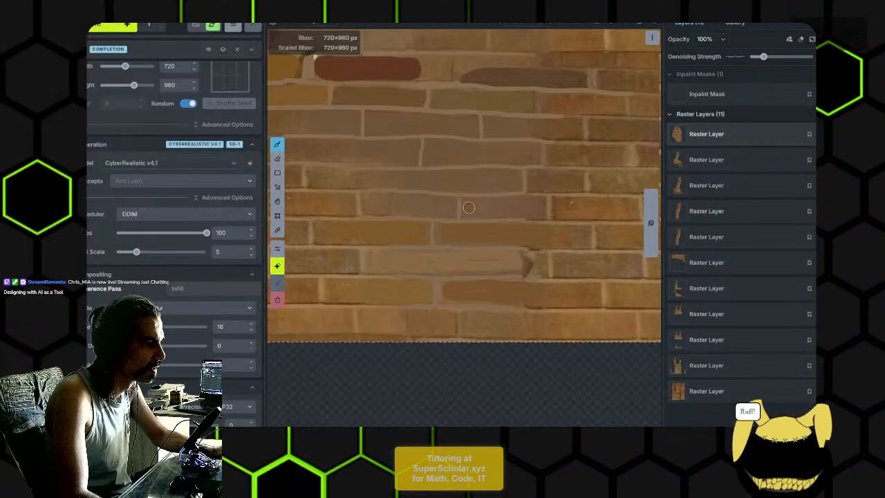
key("alt")
left_click(321, 203, "alt")
left_click_drag(369, 205, 443, 207)
- Repaint a wide tan brick just above the painted ledge row and a dark red brick one row higher near the outer edge
scroll(408, 200, "down", 3)
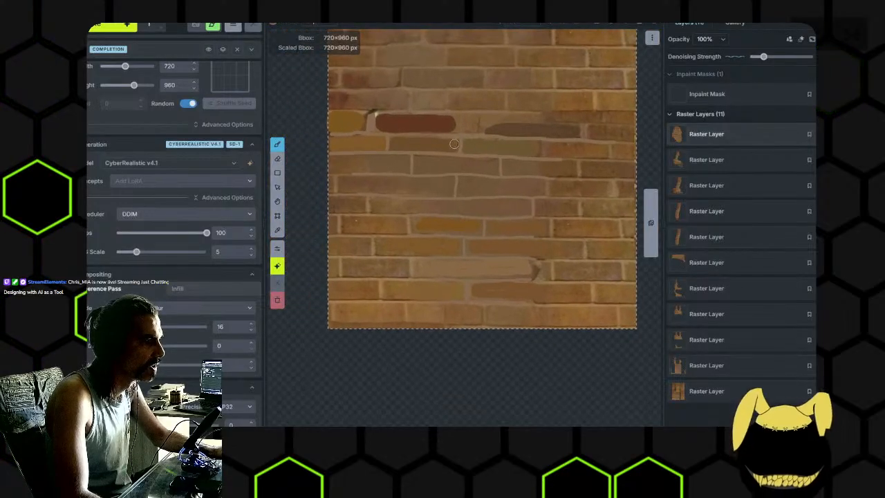
left_click_drag(455, 144, 457, 221)
scroll(457, 222, "down", 1)
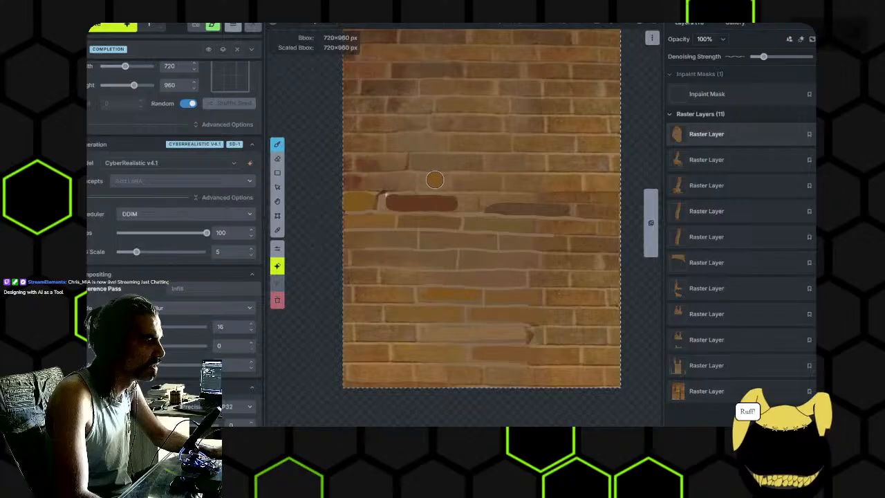
scroll(442, 182, "up", 3)
scroll(458, 196, "up", 1)
scroll(458, 196, "up", 1)
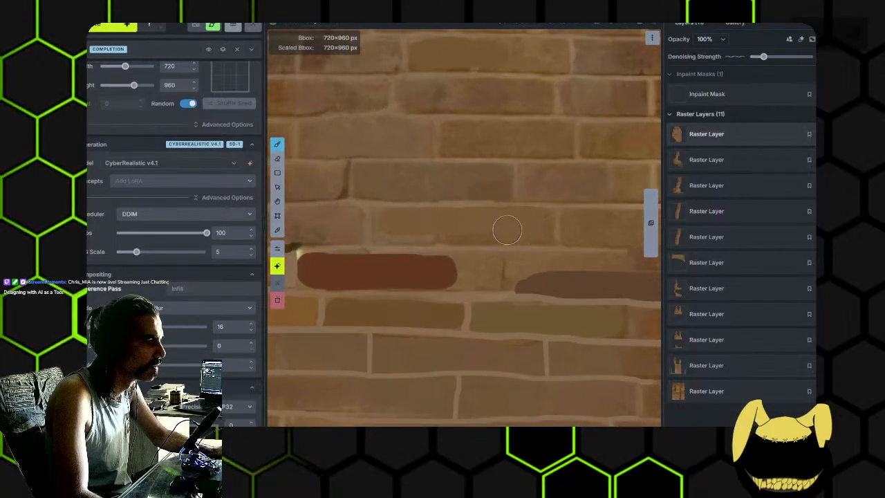
left_click_drag(401, 225, 469, 226)
mouse_move(388, 176)
left_mouse_down()
mouse_move(370, 187)
mouse_move(416, 189)
mouse_move(420, 181)
mouse_move(362, 180)
left_mouse_up()
left_click(370, 187, "alt")
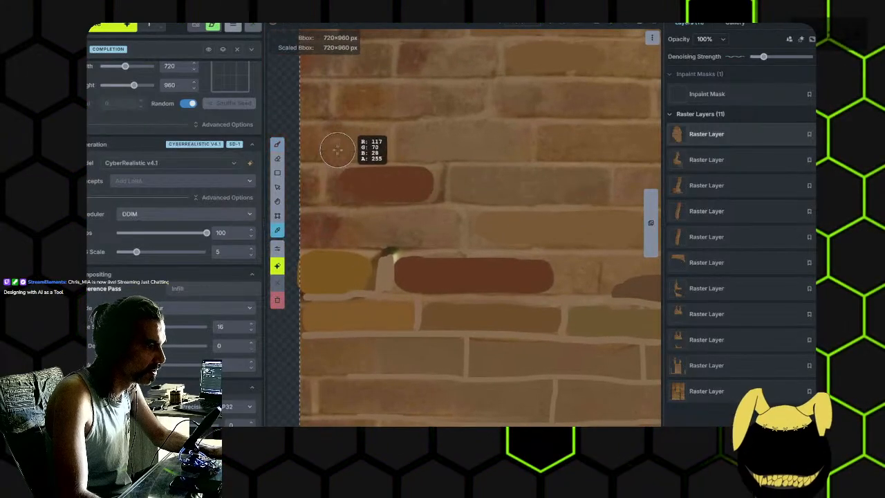
- Paint an orange-brown brick beside the upper dark red one, a tan brick one row higher and an ochre brick above that
left_click_drag(469, 186, 557, 186)
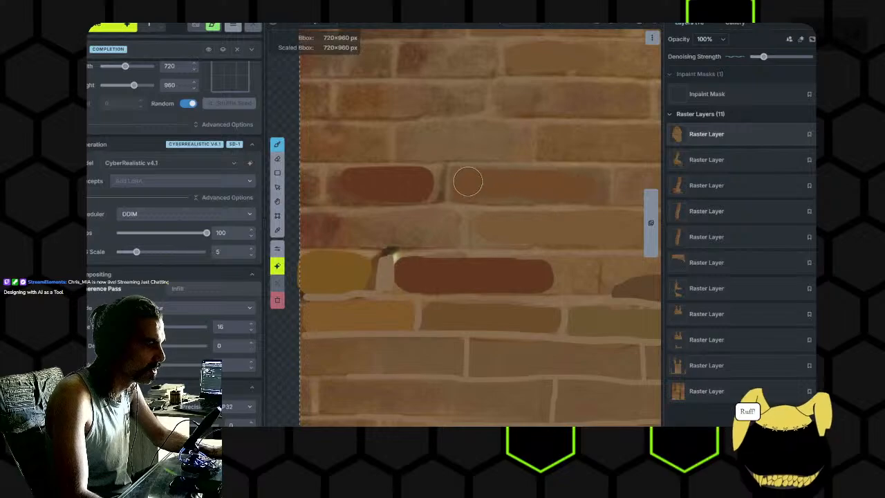
scroll(593, 191, "down", 4)
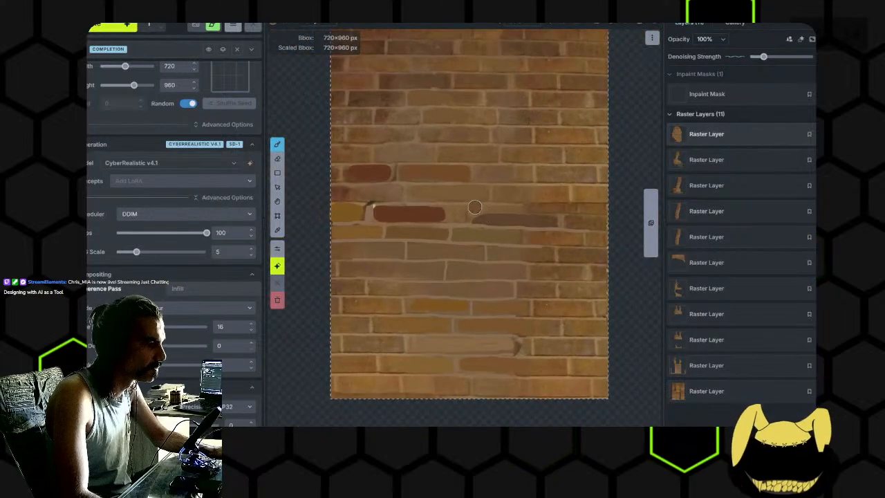
scroll(454, 211, "up", 3)
scroll(391, 181, "up", 2)
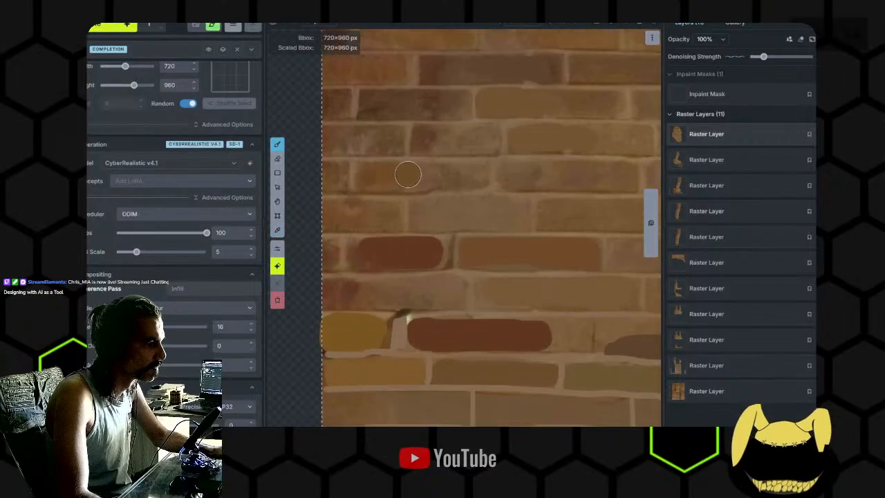
left_click(561, 213, "alt")
mouse_move(510, 212)
left_mouse_down()
mouse_move(447, 209)
mouse_move(449, 221)
mouse_move(515, 215)
left_mouse_up()
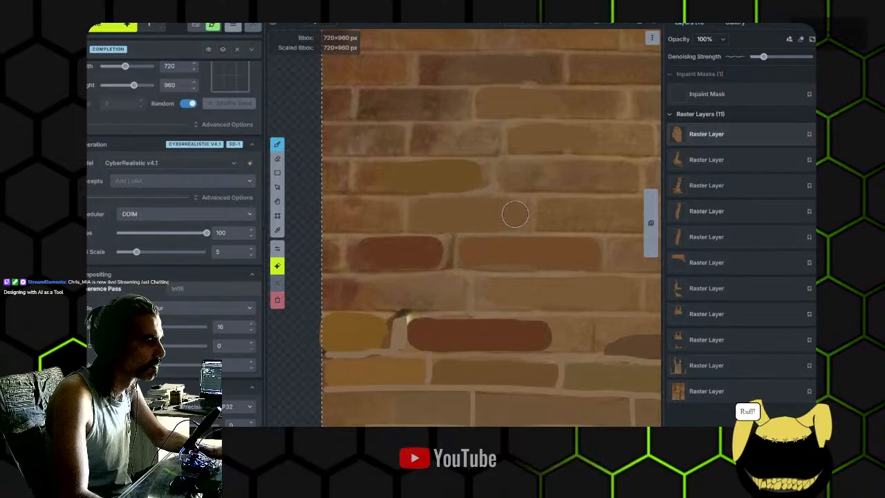
- Fill a reddish-brown brick in the row above the ochre one and dark brown bricks in the next two rows up
left_click(428, 140, "alt")
mouse_move(427, 140)
left_mouse_down()
mouse_move(484, 142)
mouse_move(430, 136)
mouse_move(468, 138)
left_mouse_up()
left_click(409, 101, "alt")
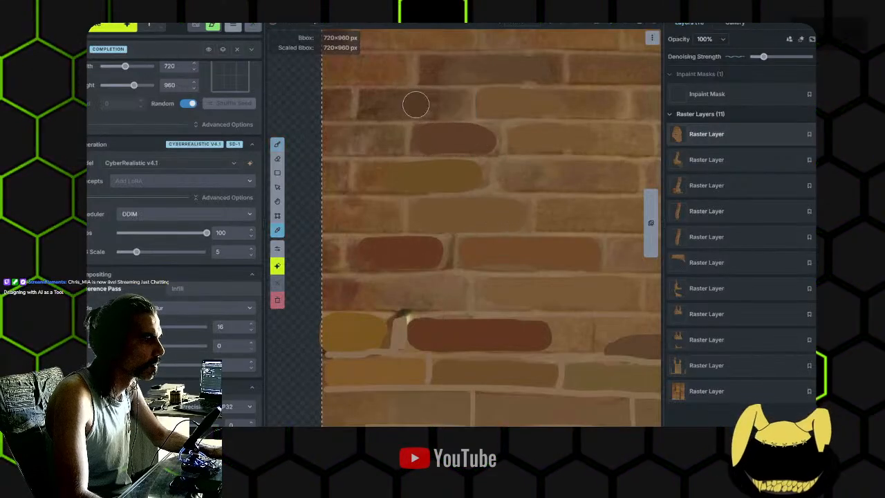
left_click_drag(416, 104, 453, 108)
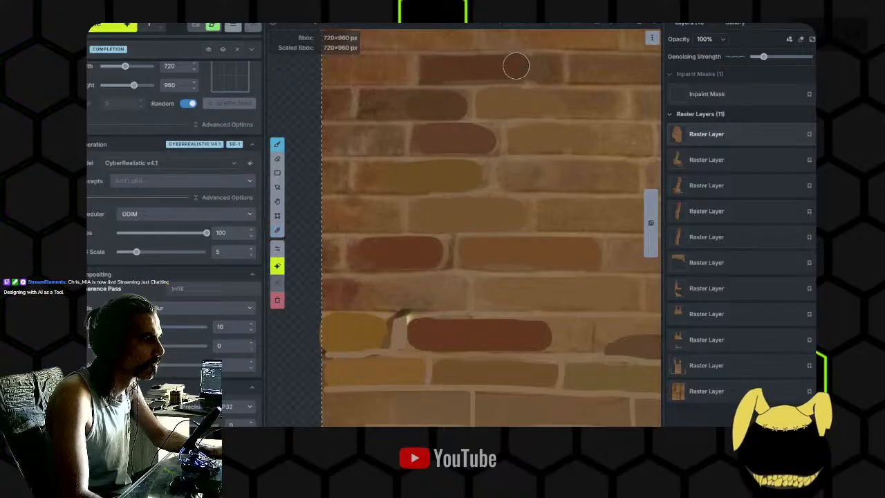
- Paint the empty inpaint mask over the whole hand-painted area of the wall, down to its base
scroll(492, 178, "down", 3)
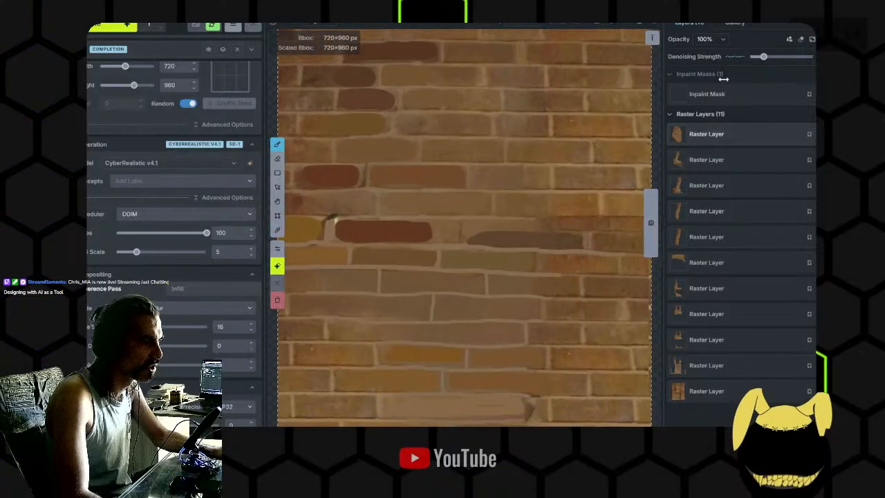
left_click(735, 94)
scroll(482, 161, "up", 8, "ctrl")
scroll(502, 209, "down", 5)
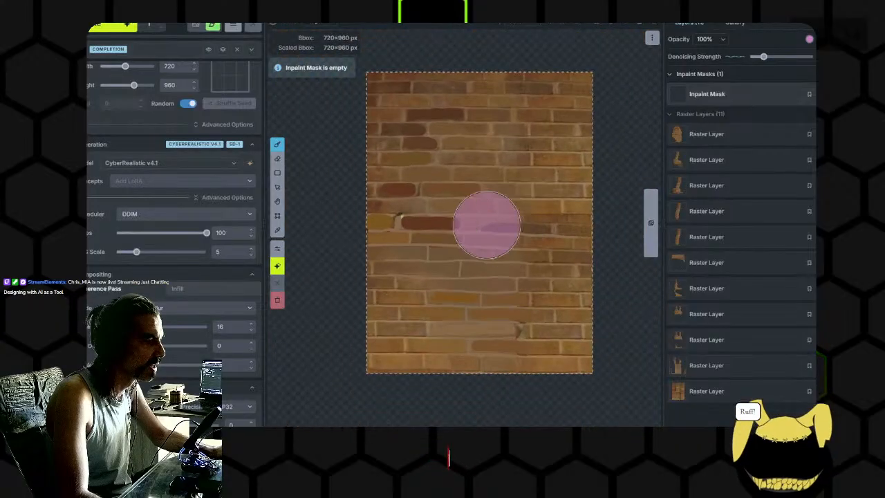
mouse_move(416, 125)
left_mouse_down()
mouse_move(391, 207)
mouse_move(435, 314)
mouse_move(393, 353)
mouse_move(544, 350)
mouse_move(480, 114)
mouse_move(532, 290)
mouse_move(456, 166)
mouse_move(542, 134)
left_mouse_up()
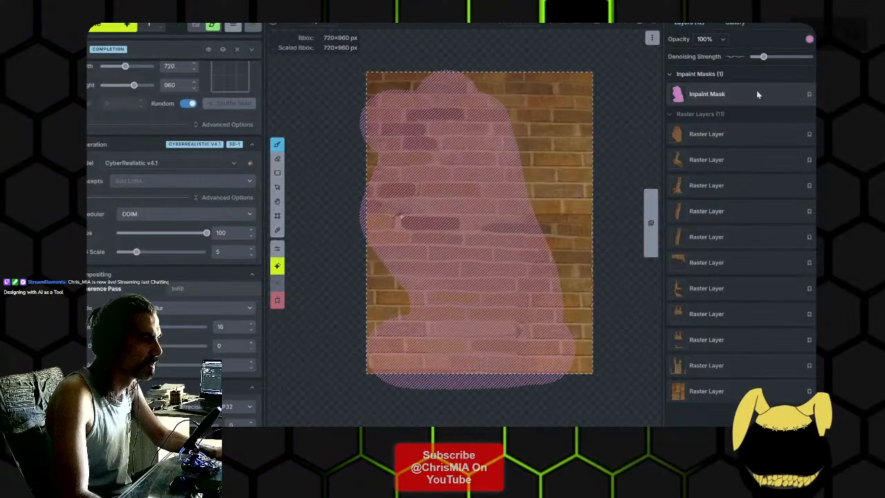
- Inpaint the masked wall with a slightly higher denoising strength, 42 steps and a CFG scale of 3, and accept the result
left_click_drag(764, 58, 773, 57)
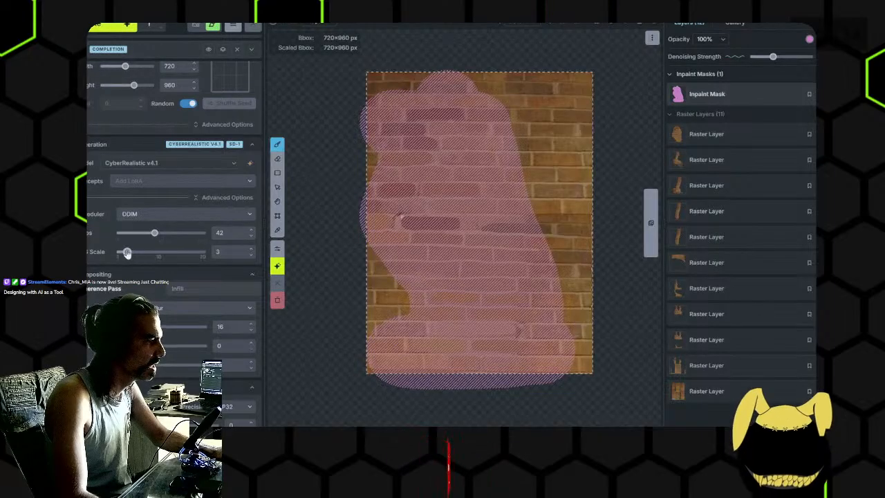
left_click(101, 28)
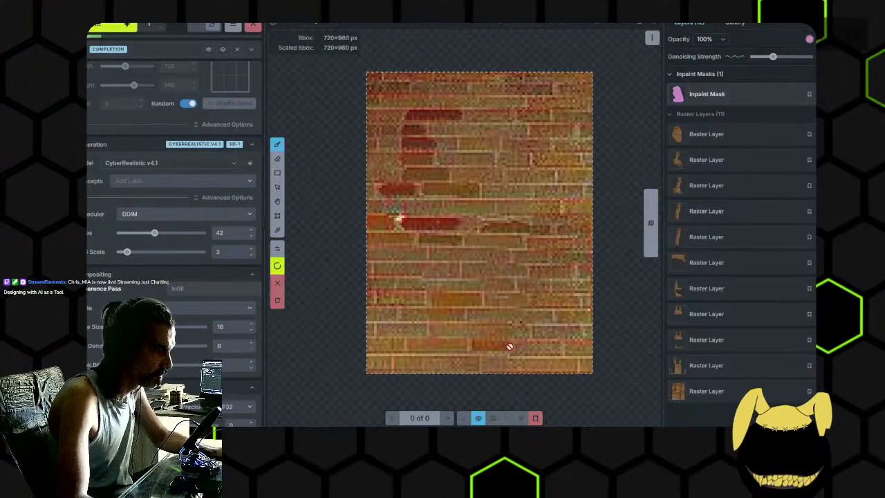
scroll(430, 182, "up", 4)
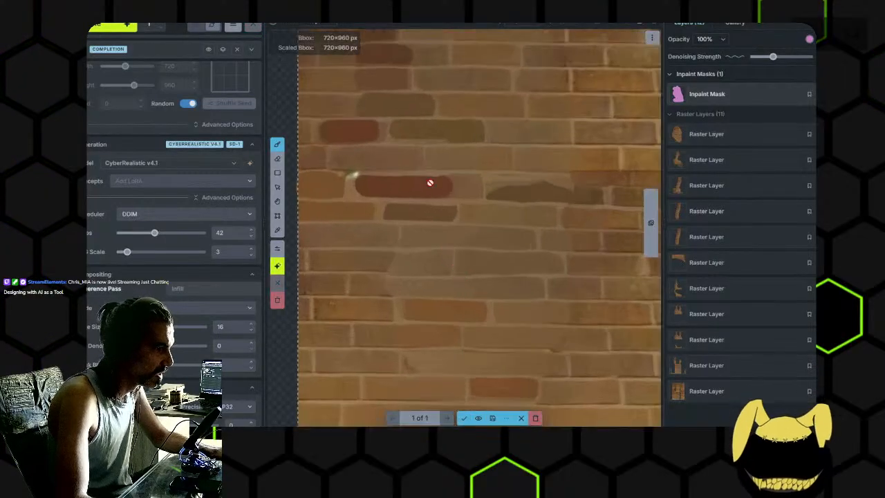
left_click(463, 418)
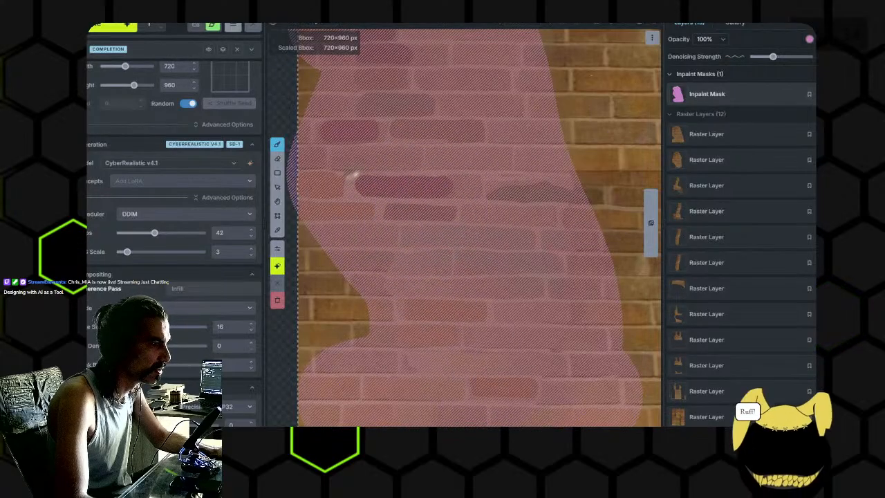
- Inspect the wall with the inpaint mask disabled, re-enable the mask, and generate and accept a second inpainting pass
left_click(833, 94)
scroll(407, 194, "up", 5)
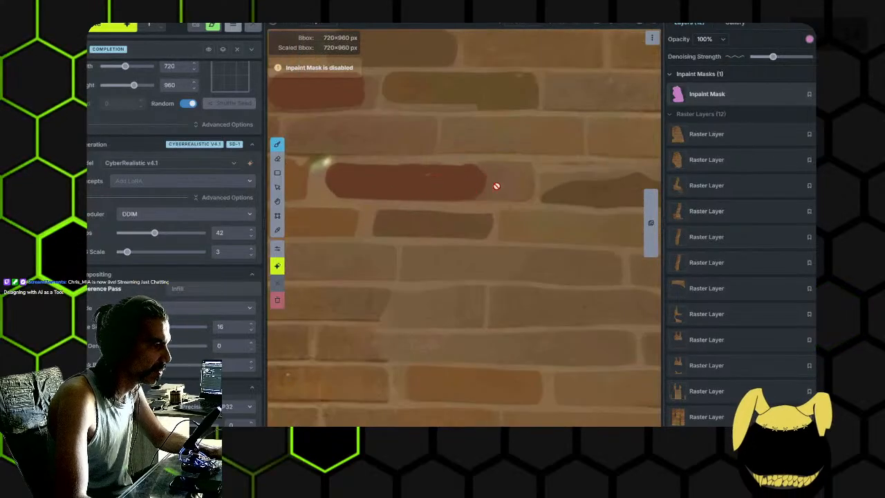
scroll(465, 182, "down", 4)
scroll(567, 169, "down", 1)
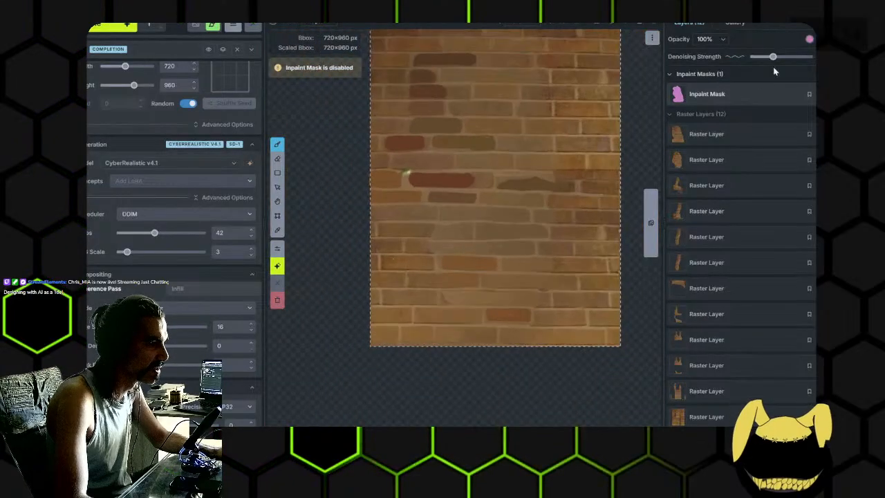
left_click(833, 94)
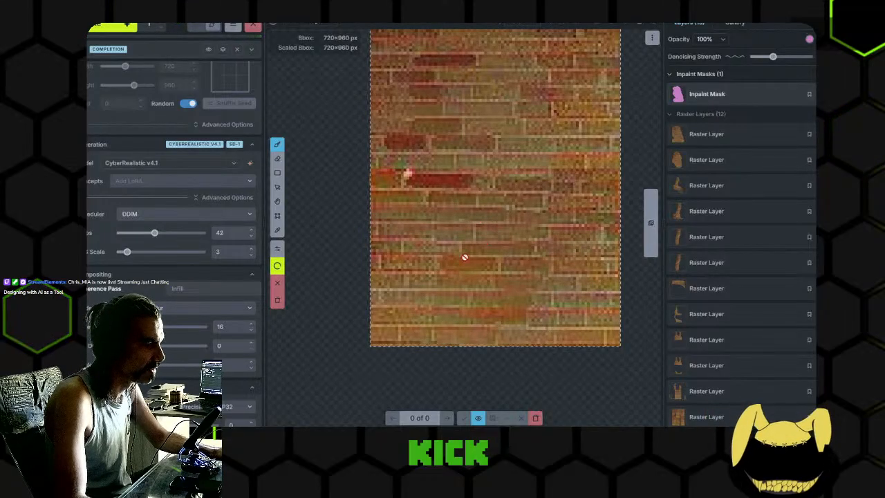
scroll(453, 250, "up", 5)
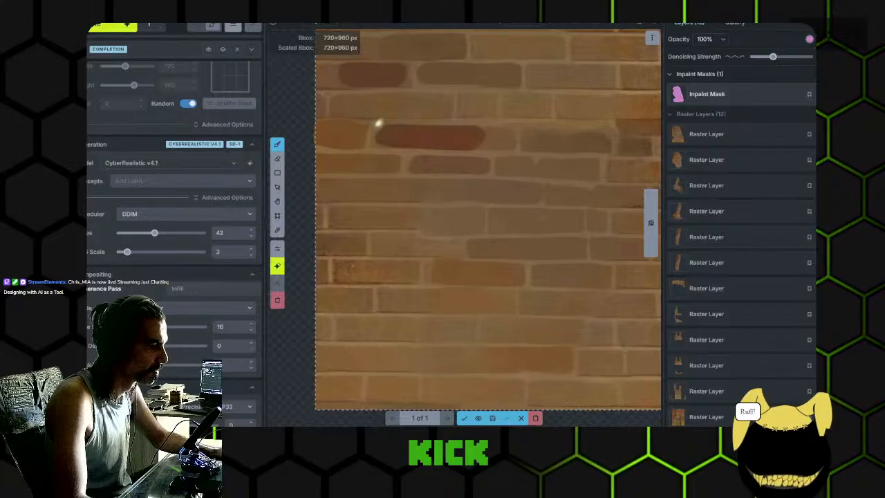
left_click(464, 418)
- Raise the inpaint mask's denoising strength a little further and generate another pass over the masked bricks
left_click(788, 57)
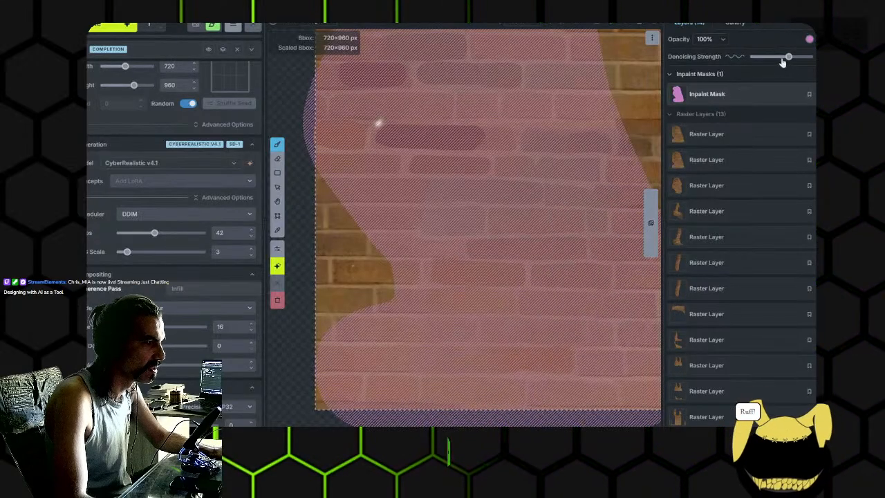
left_click_drag(783, 58, 779, 58)
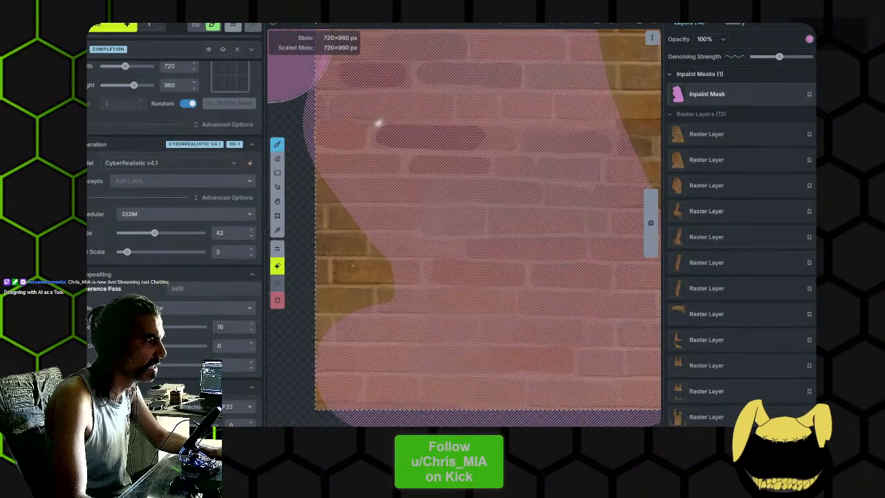
key("ctrl+Return")
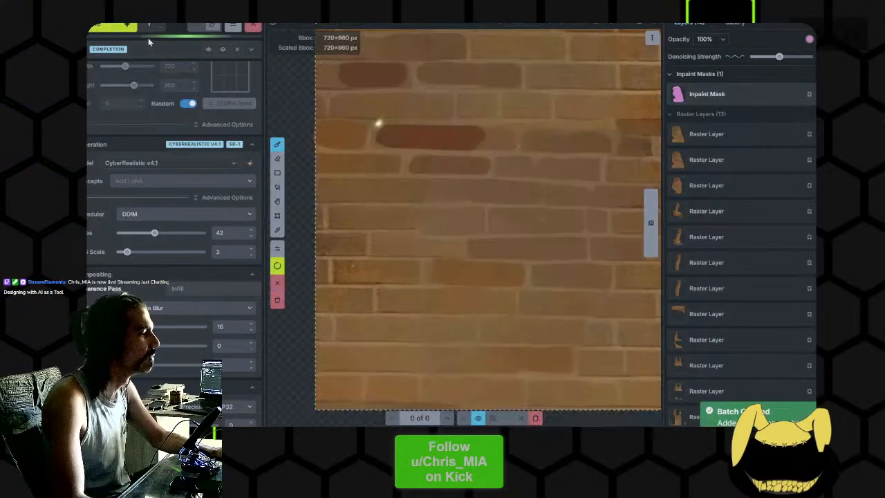
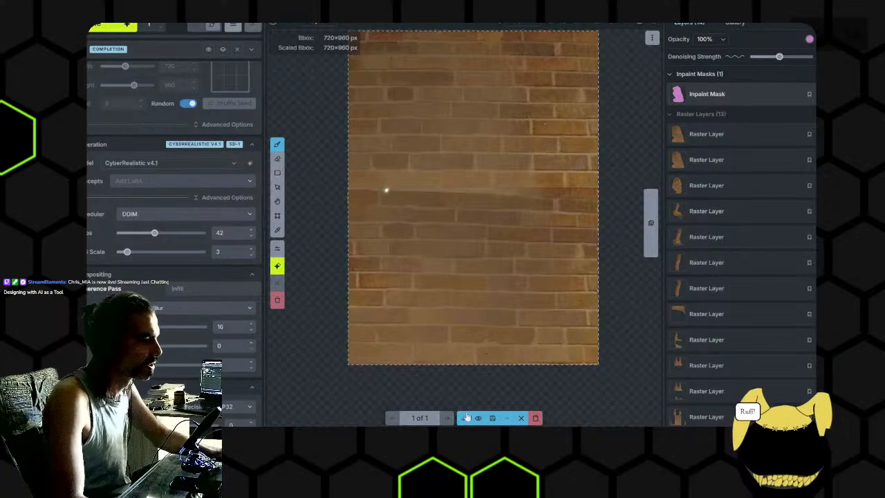
- Accept the generated pass and extend the inpaint mask over all but the wall's right edge, with a lower denoising strength
left_click(464, 420)
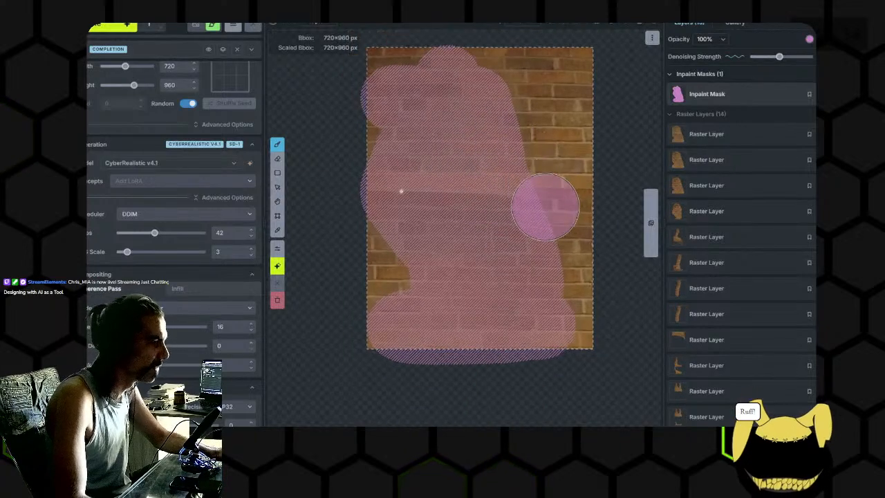
mouse_move(546, 296)
left_mouse_down()
mouse_move(547, 190)
mouse_move(520, 80)
mouse_move(453, 67)
left_mouse_up()
left_click_drag(389, 254, 390, 49)
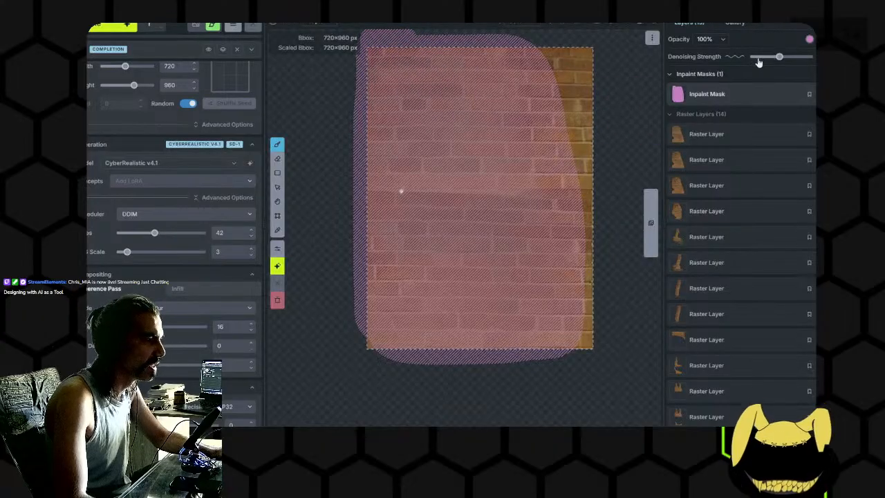
left_click(831, 94)
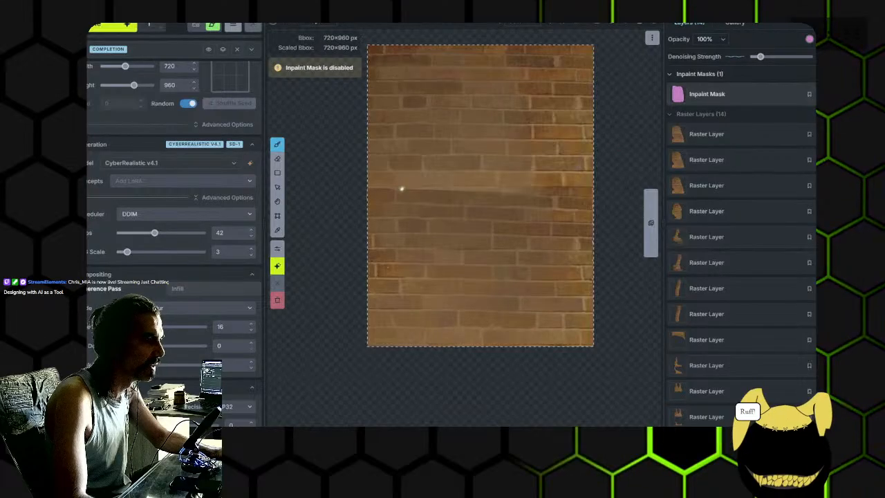
left_click(831, 94)
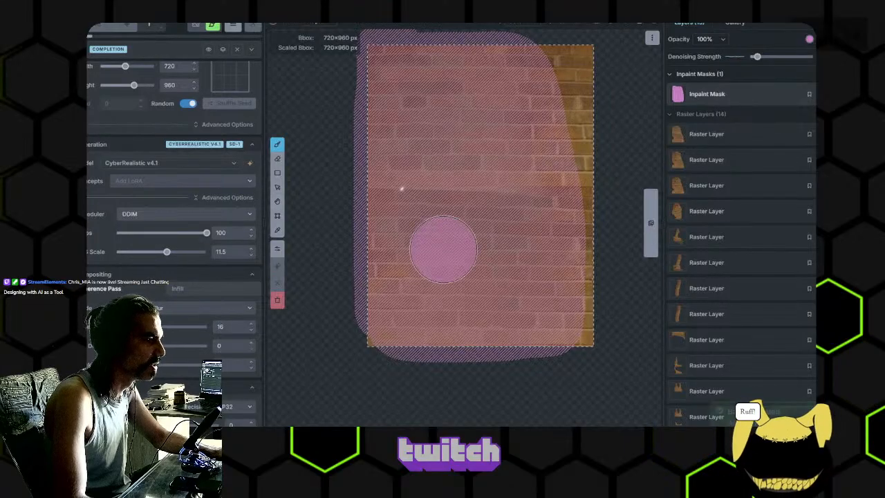
- Generate and accept two inpainting passes over the masked wall with 100 steps and a CFG scale of 11.5
key("ctrl+Return")
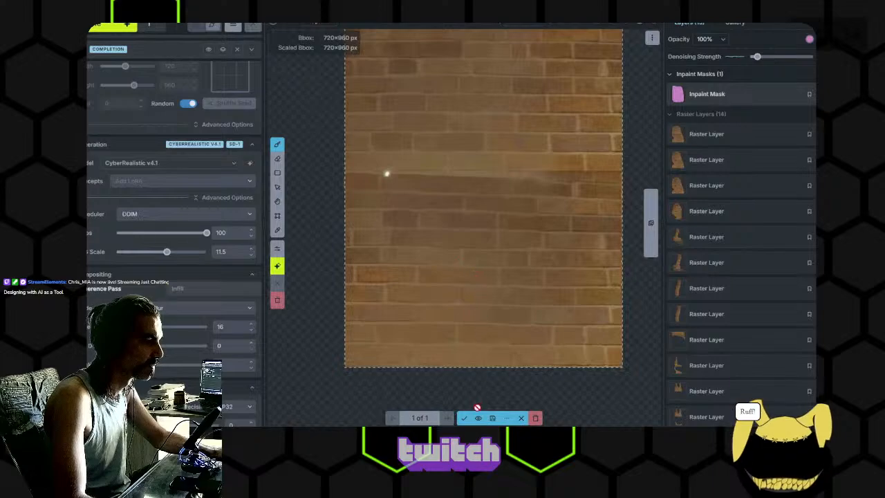
key("Return")
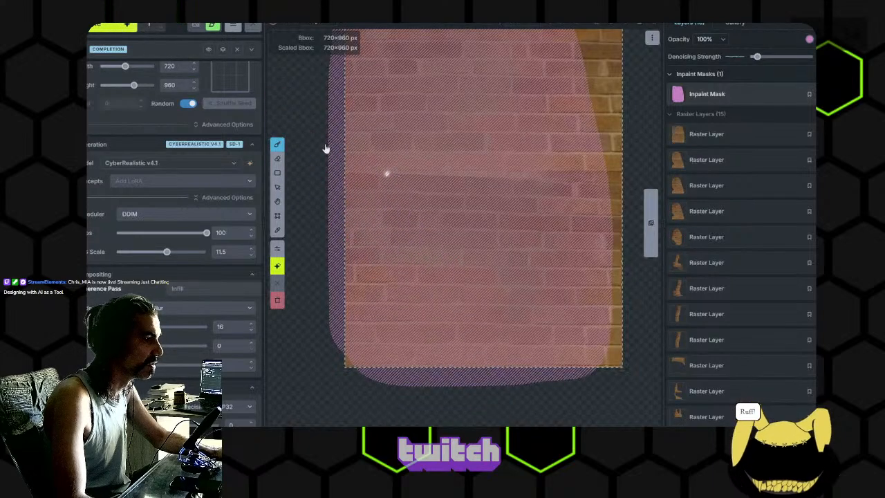
key("ctrl+Return")
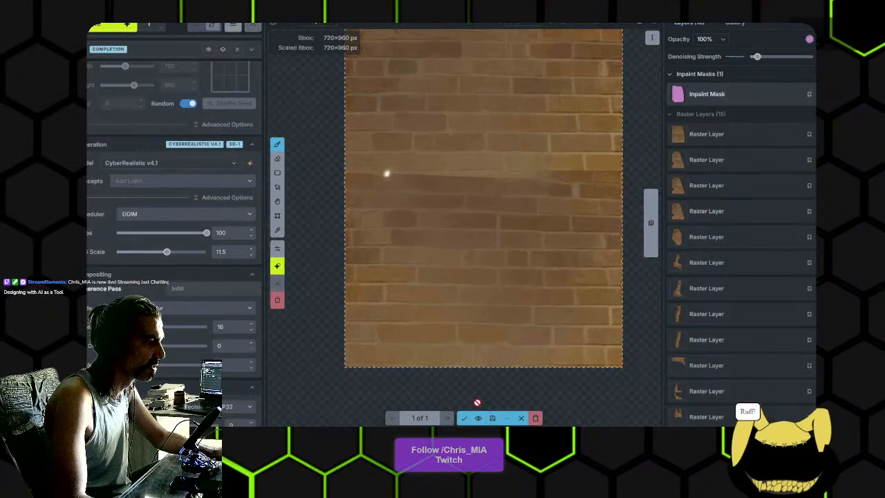
left_click(465, 419)
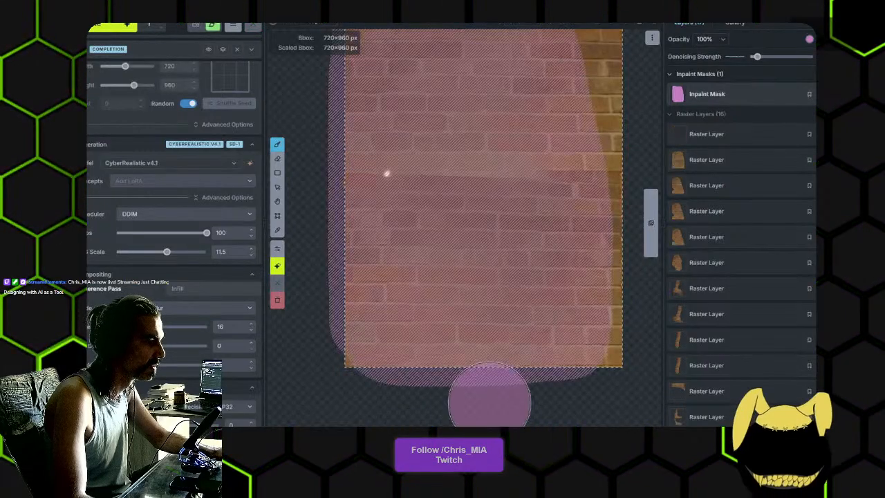
- Try another inpainting pass with a slightly higher denoising strength on the mask, and discard its result
left_click_drag(757, 57, 770, 57)
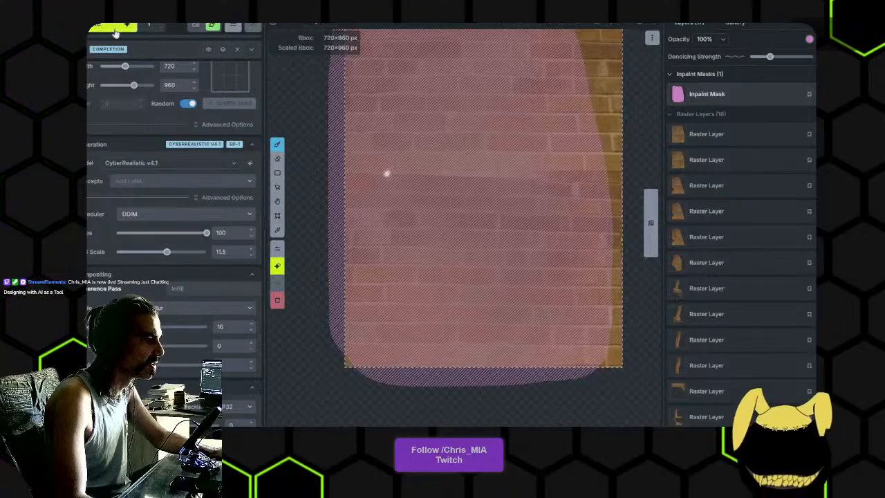
key("ctrl+Return")
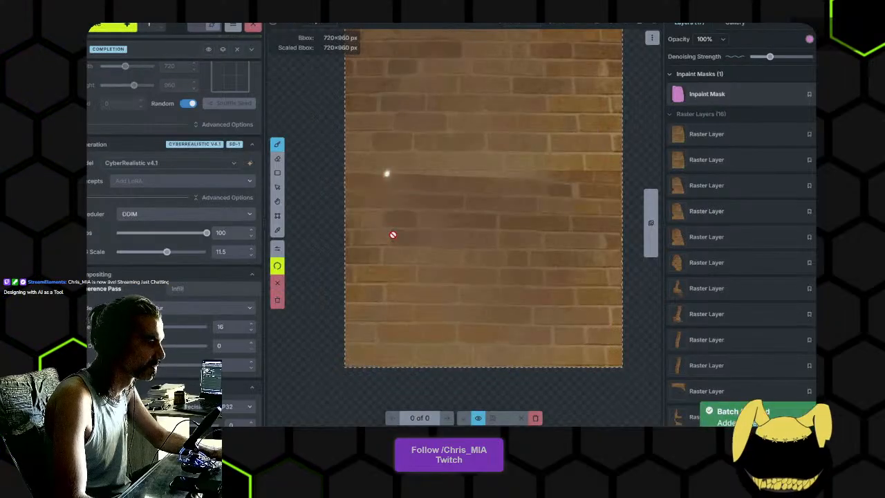
scroll(447, 225, "down", 3)
mouse_move(477, 211)
left_mouse_down()
mouse_move(463, 231)
mouse_move(471, 218)
left_mouse_up()
scroll(478, 214, "up", 1)
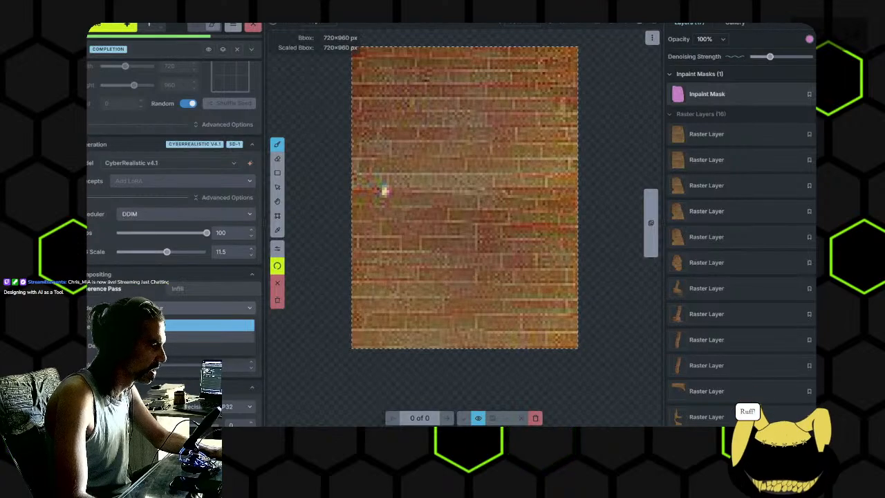
left_click(203, 300)
left_click(163, 214)
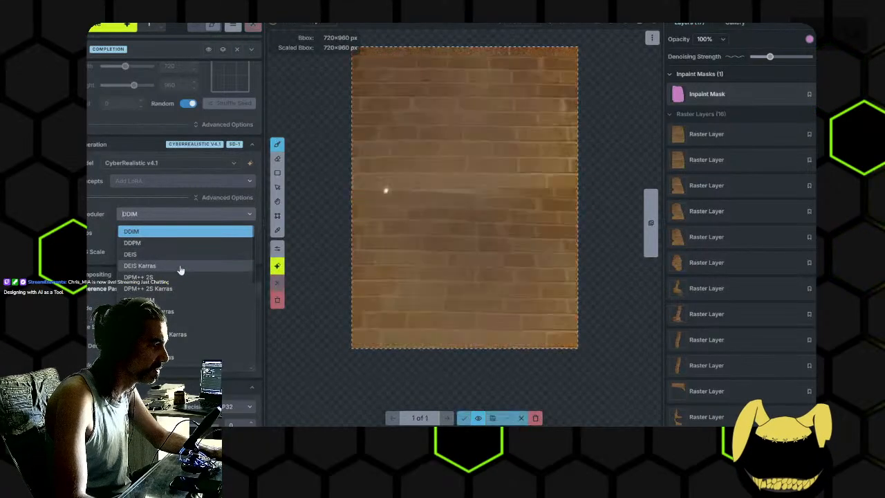
left_click(478, 418)
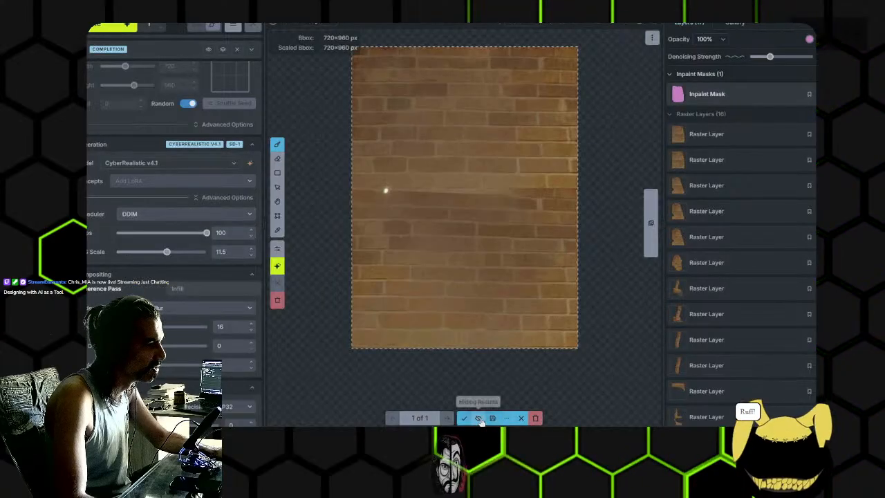
left_click(522, 418)
- Undo the mask extension and the last accepted inpainting passes over the wall
key("ctrl+z")
key("ctrl+z")
key("ctrl+z")
key("ctrl+z")
key("ctrl+z")
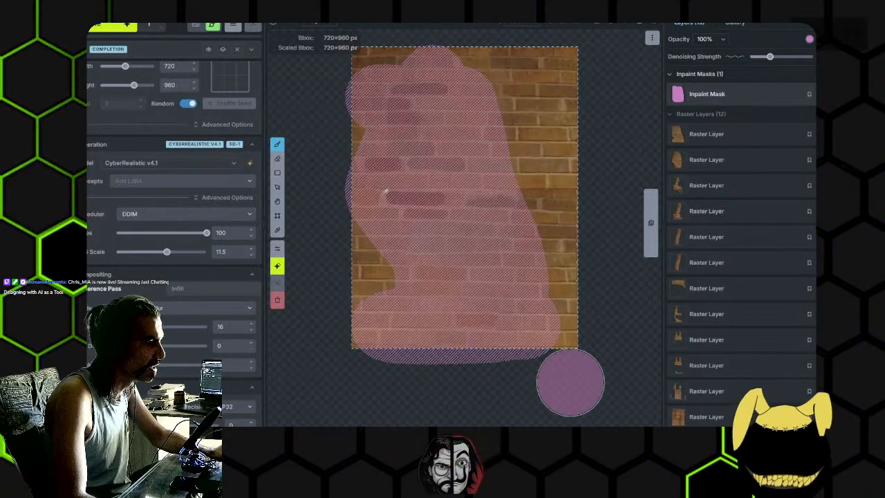
- Change the scheduler to DEIS Karras, lower the mask's denoising strength slightly, and generate a pass over the masked bricks
left_click(170, 310)
left_click(170, 311)
left_click(161, 216)
left_click(160, 264)
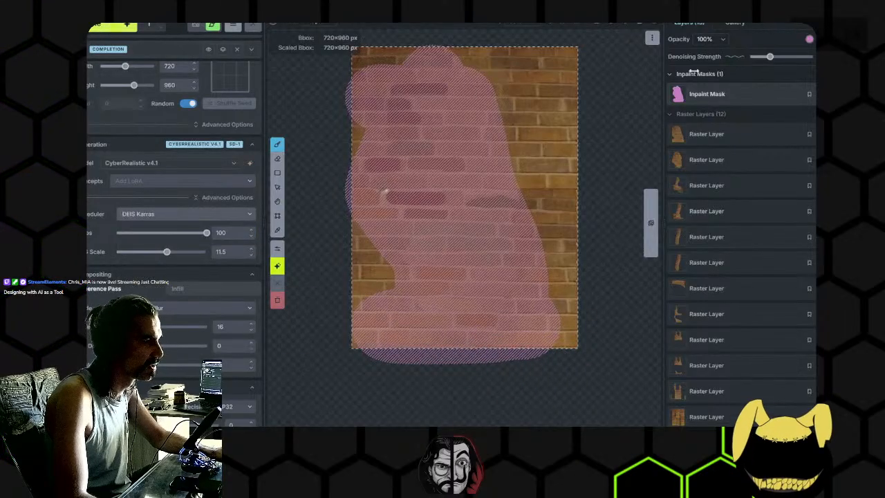
left_click(763, 57)
key("ctrl+Return")
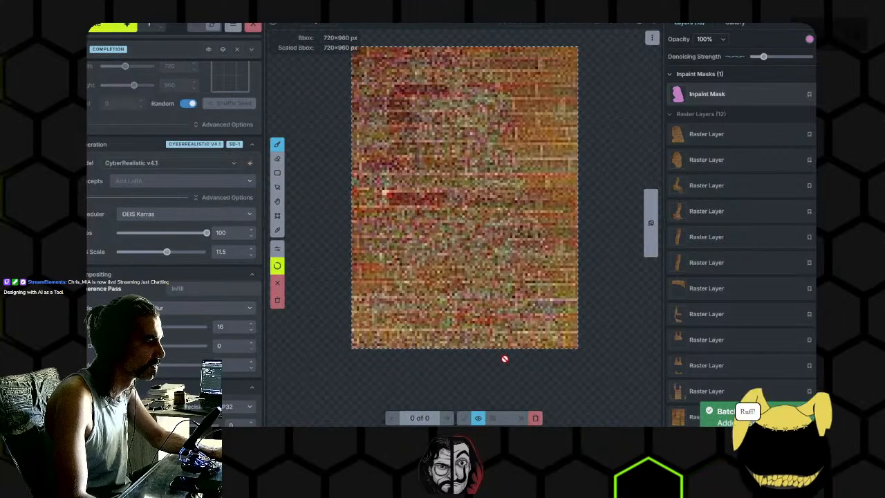
scroll(484, 276, "up", 2)
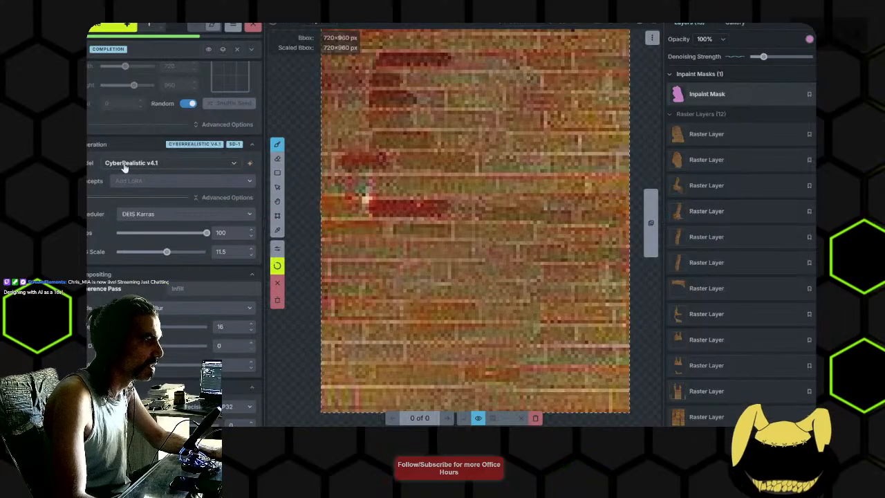
- Accept the generated wall result and start a new masked pass with the FLUX Schnell (Quantized) model
left_click(186, 167)
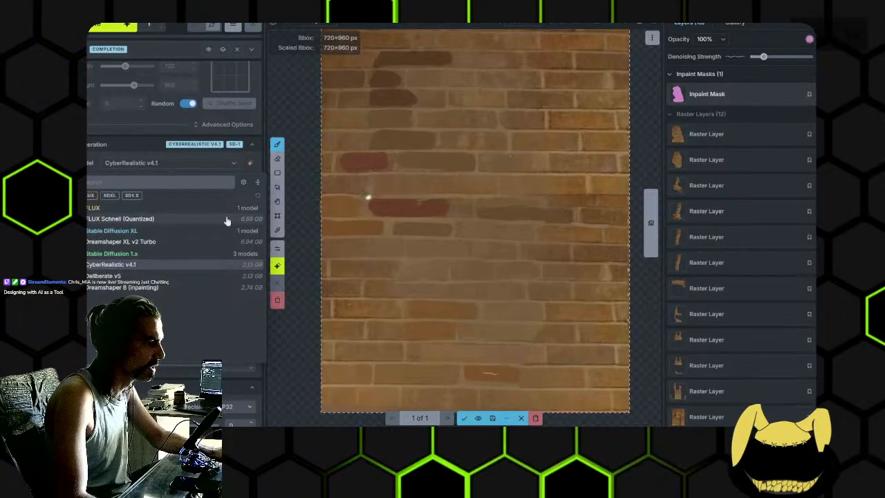
left_click(191, 221)
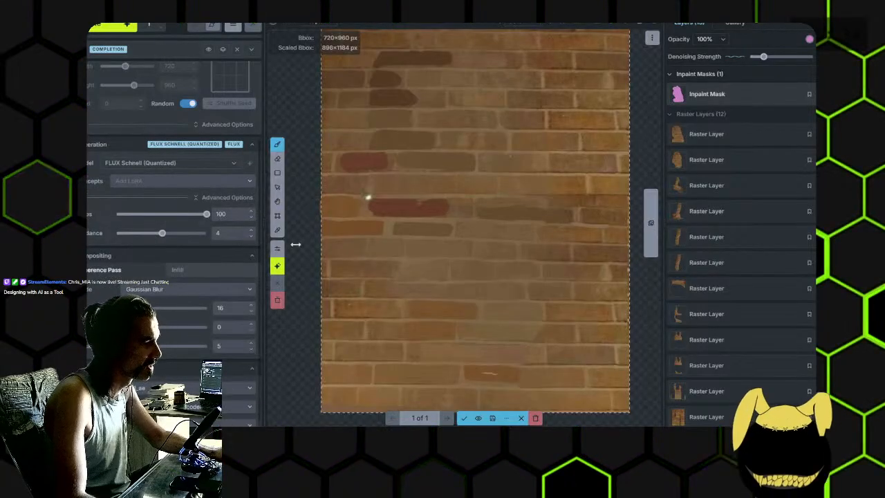
scroll(445, 263, "down", 2)
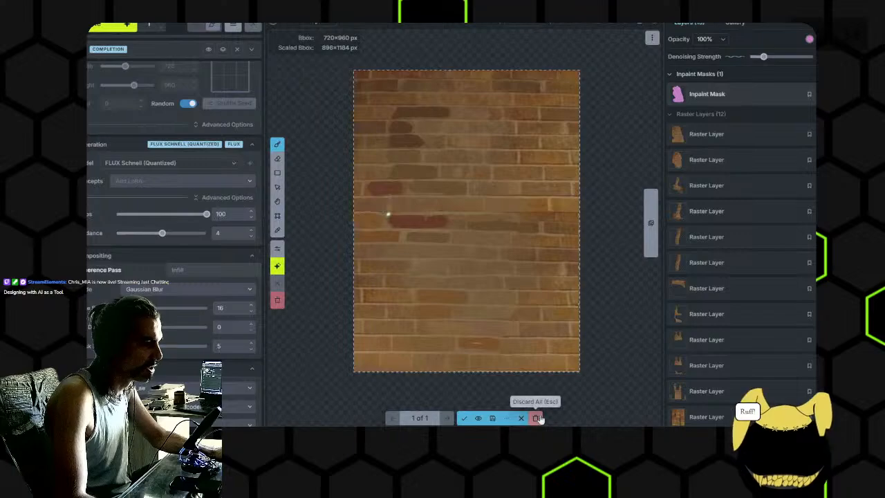
left_click(464, 420)
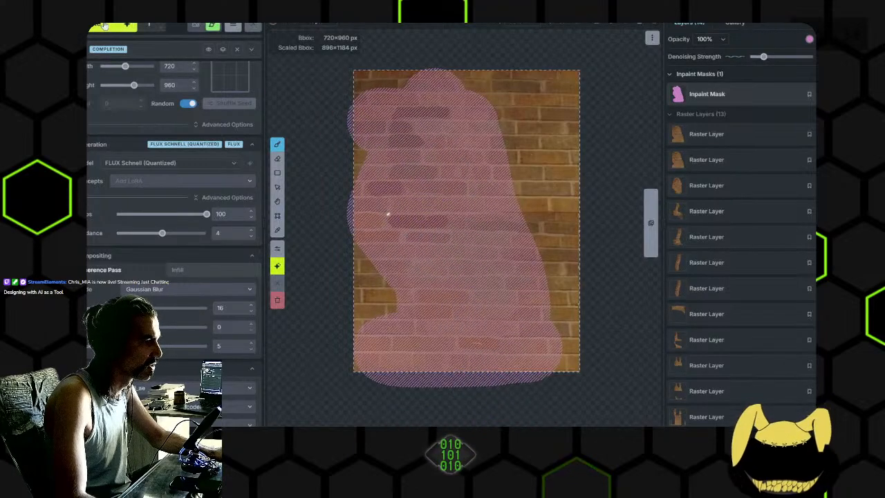
key("ctrl+Return")
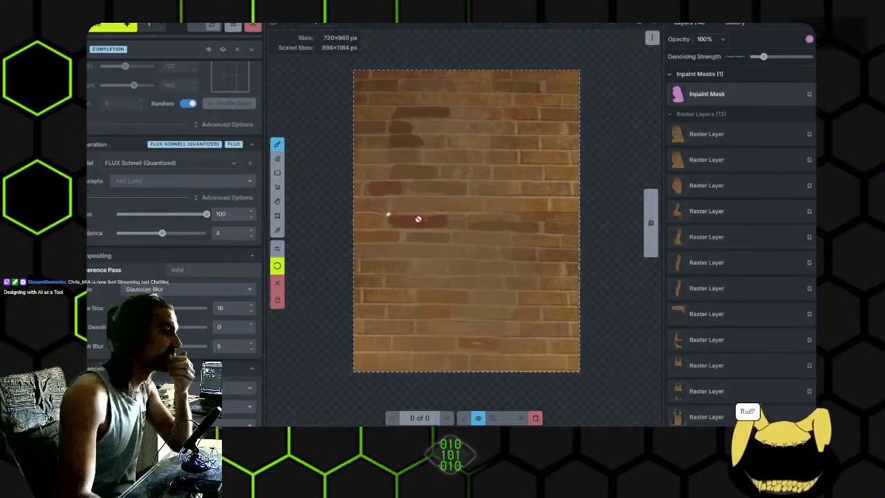
- Switch to GIMP, shrink its window to inspect the whole portrait against the original brick wall, and return to Invoke
key("alt+Tab")
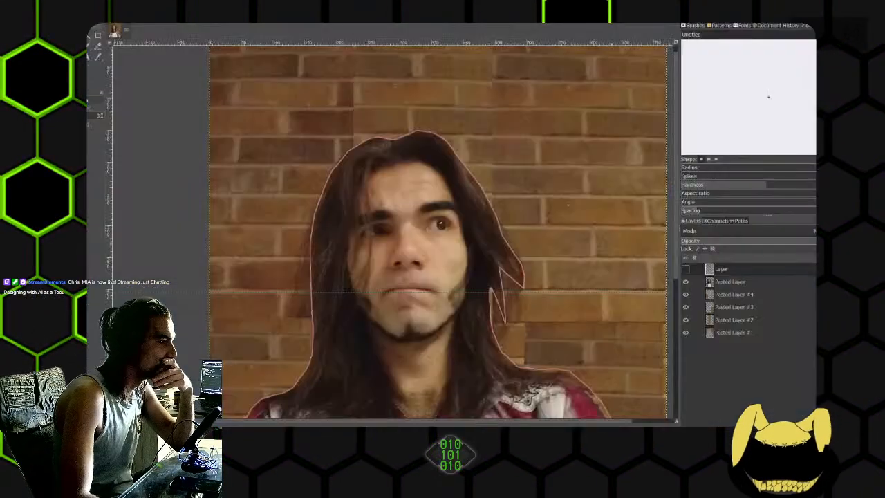
left_click_drag(488, 3, 601, 145)
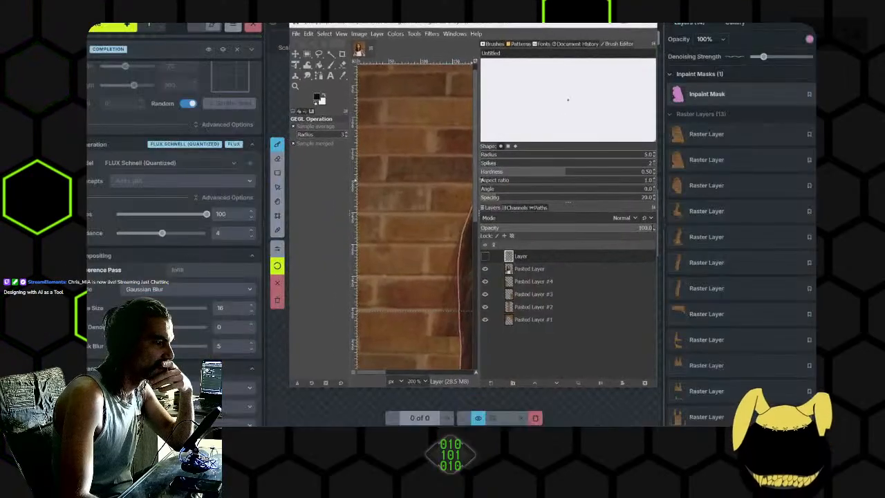
left_click_drag(478, 182, 591, 181)
scroll(529, 166, "down", 3)
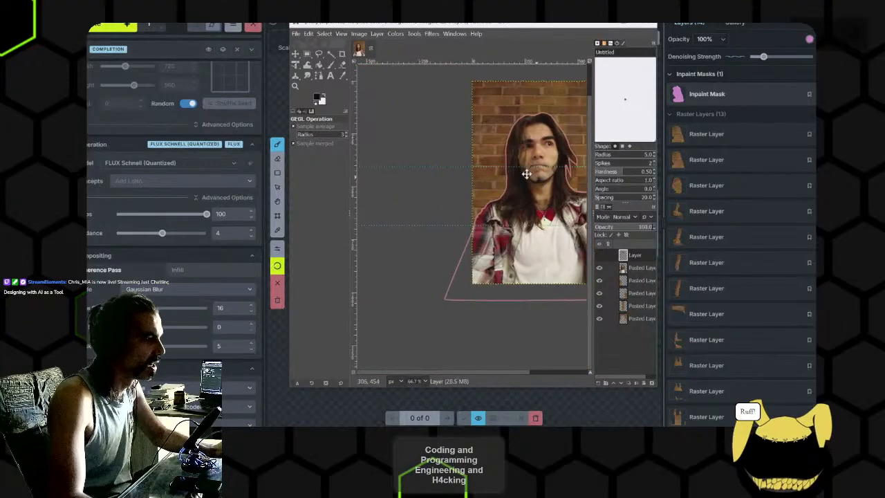
left_click_drag(449, 24, 716, 43)
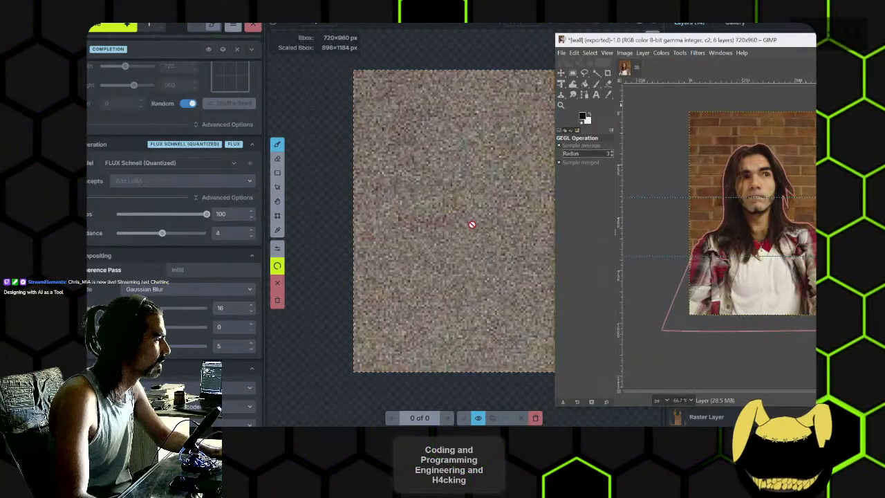
left_click(515, 396)
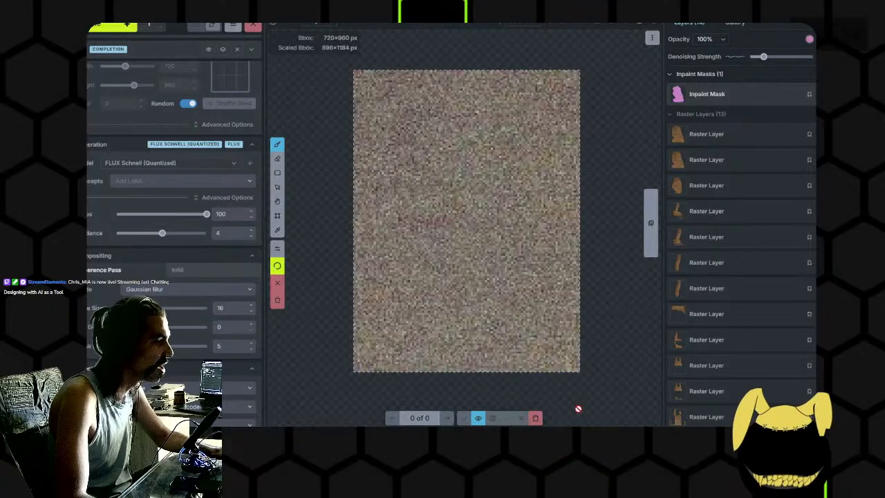
- Cancel the running FLUX pass, set the steps to 17, and generate the masked wall again
left_click(537, 418)
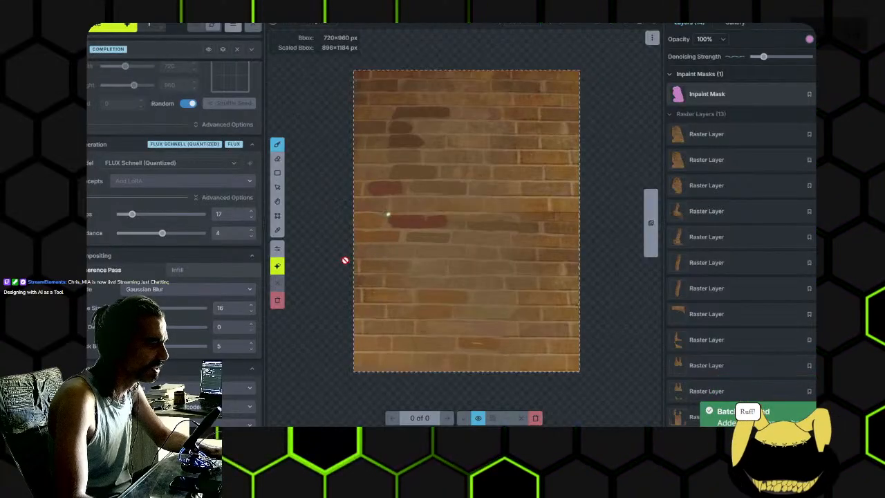
left_click(535, 417)
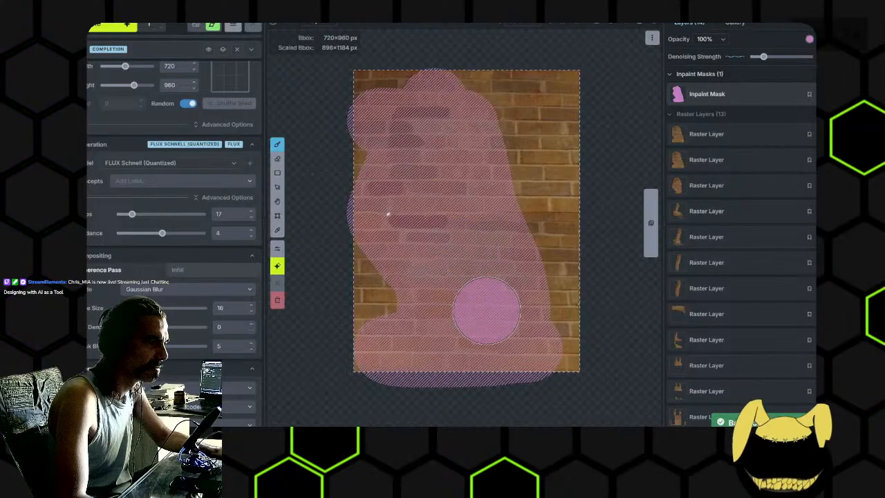
left_click(111, 27)
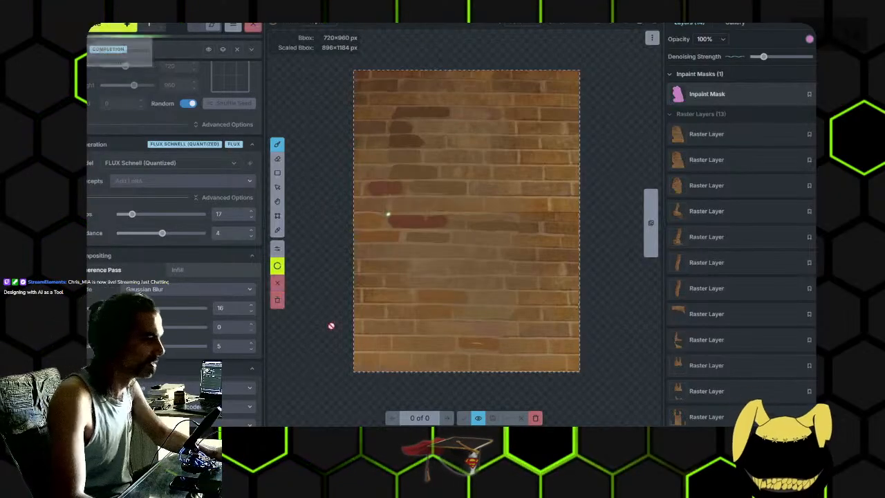
- Open Task Manager, examine the performance graphs for GPU 0 during the FLUX pass, and minimize its window
right_click(425, 427)
left_click(442, 399)
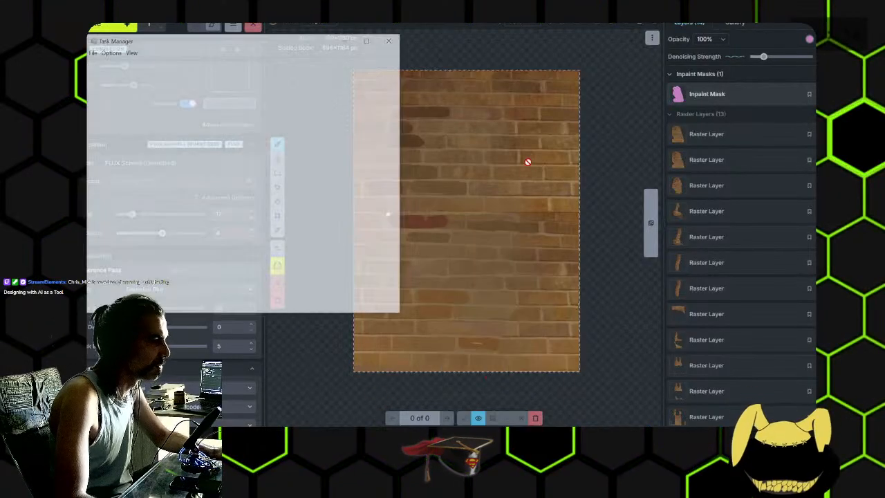
left_click_drag(282, 61, 708, 137)
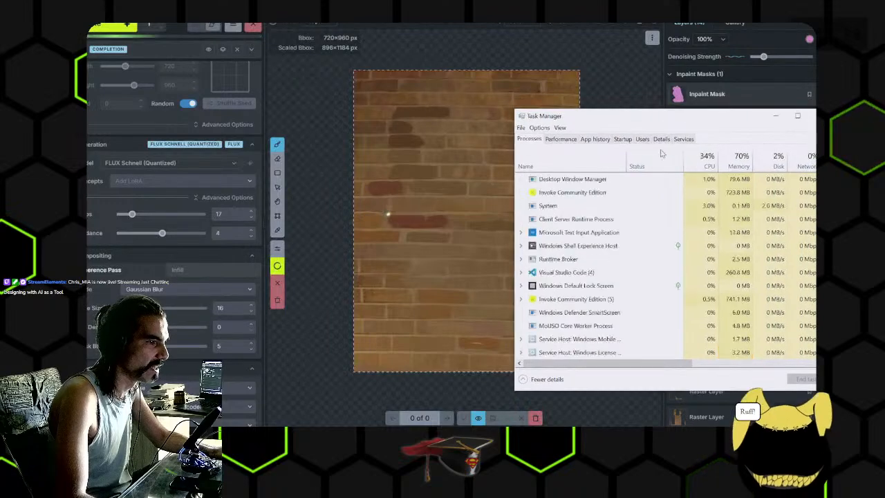
left_click(569, 140)
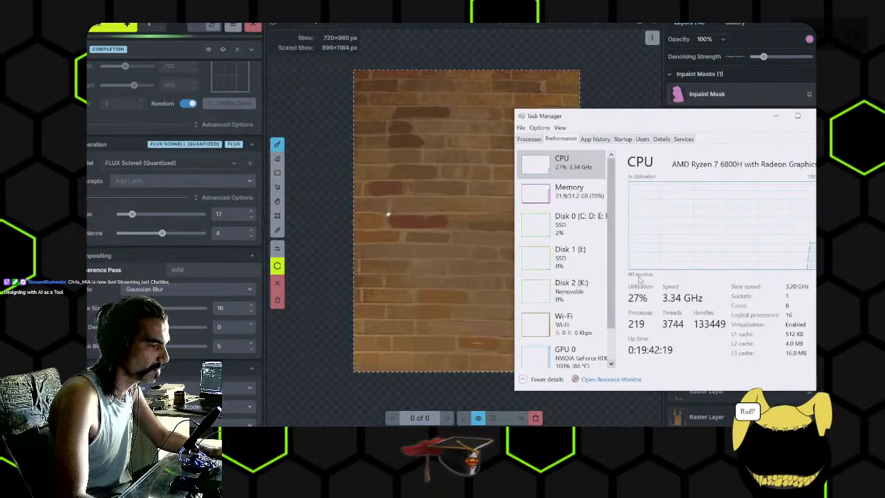
left_click(593, 322)
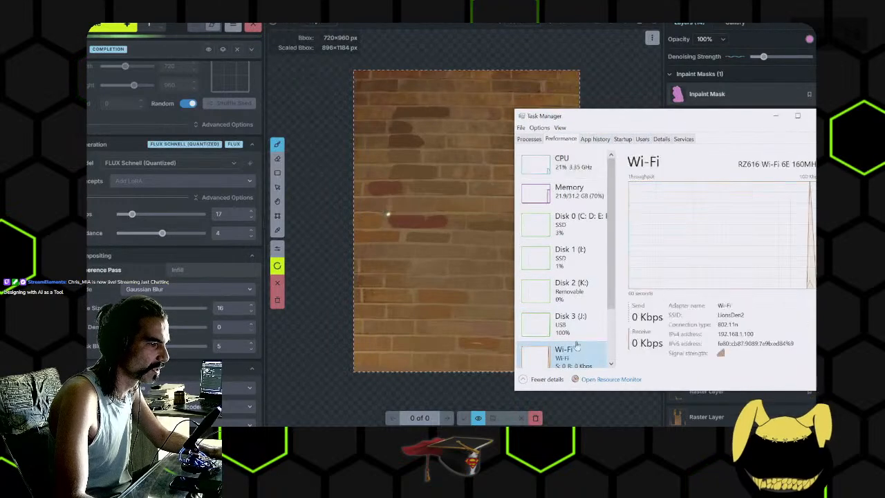
left_click(574, 331)
scroll(577, 325, "down", 2)
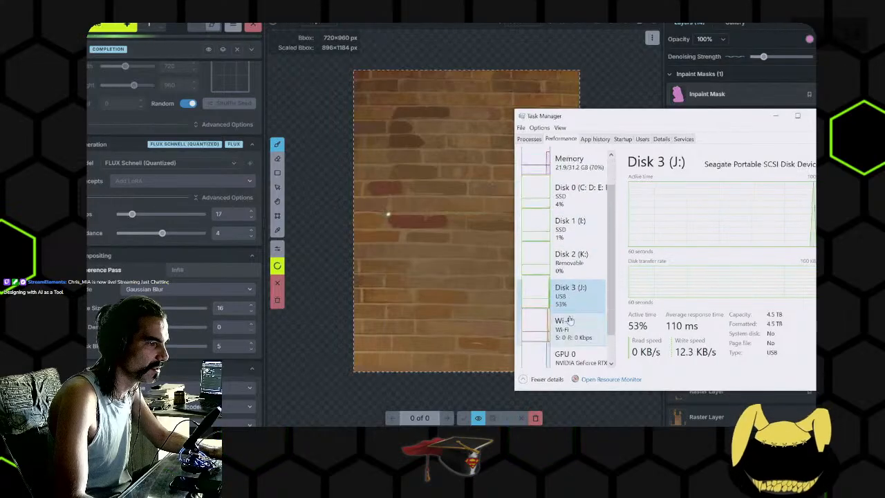
left_click(579, 344)
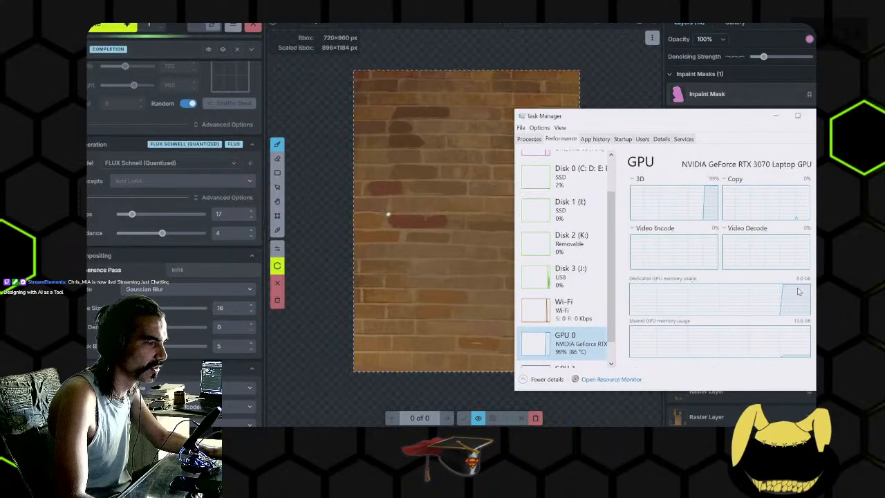
left_click_drag(509, 289, 382, 276)
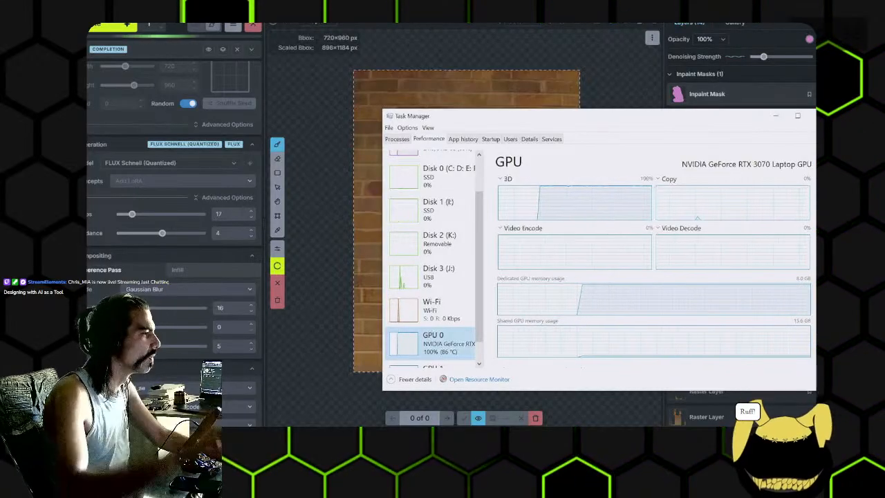
left_click(775, 115)
- Cancel the running FLUX pass over the masked wall
left_click(156, 165)
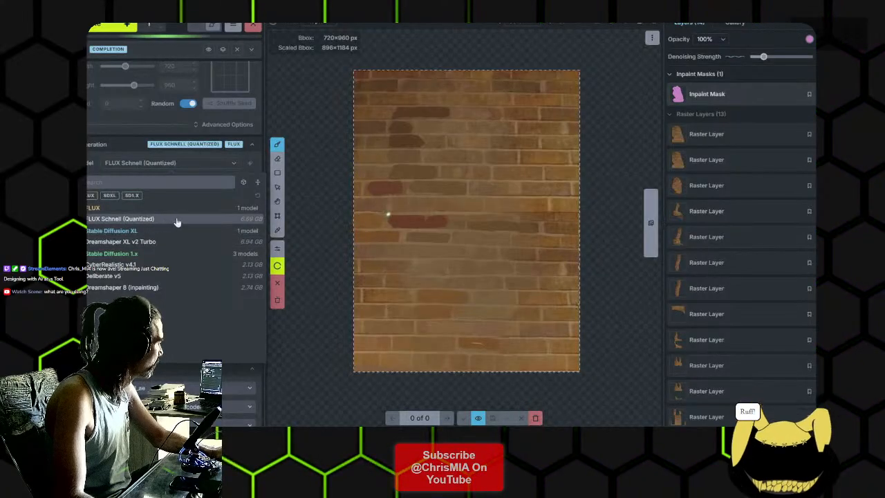
left_click(314, 192)
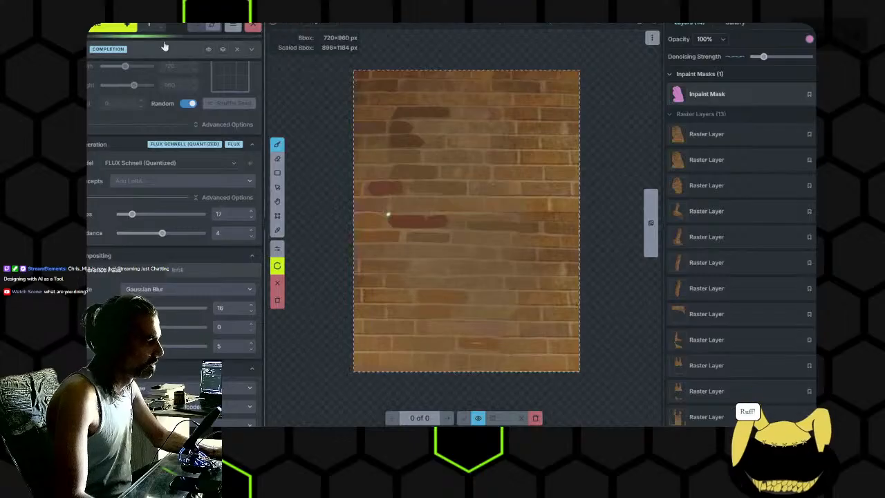
left_click(254, 29)
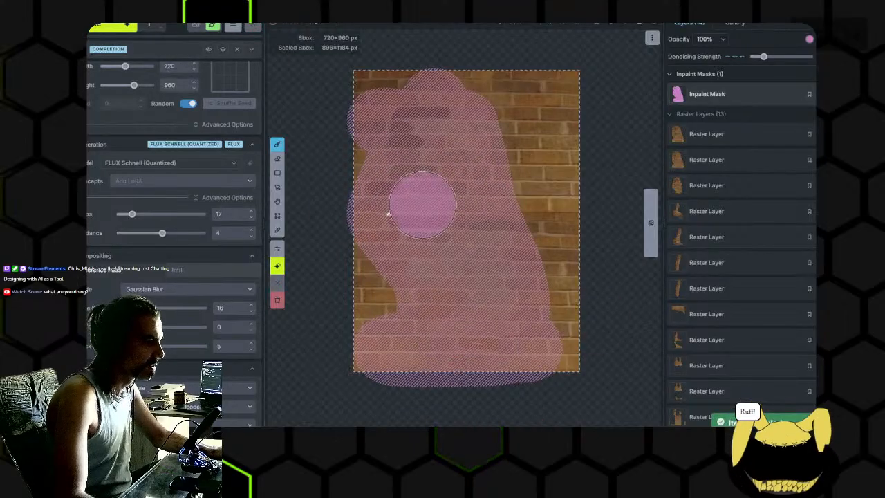
- Switch the model to Dreamshaper XL v2 Turbo and generate a new pass over the masked bricks
left_click(164, 164)
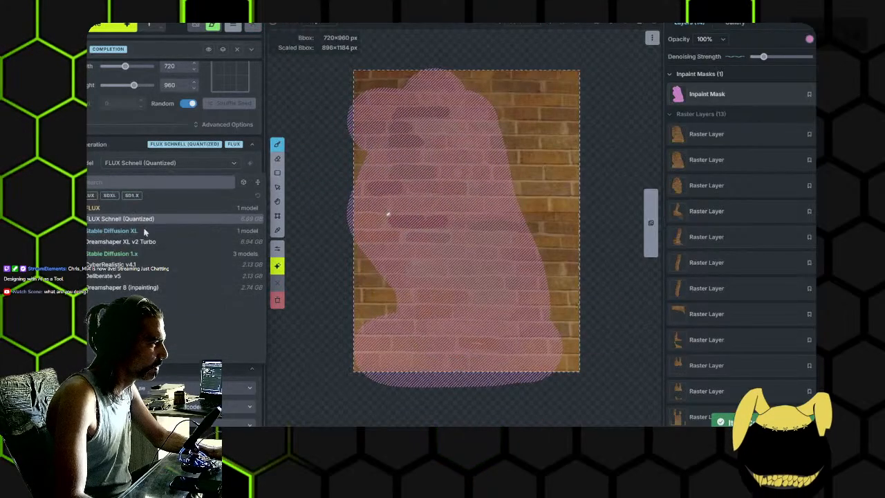
left_click(134, 241)
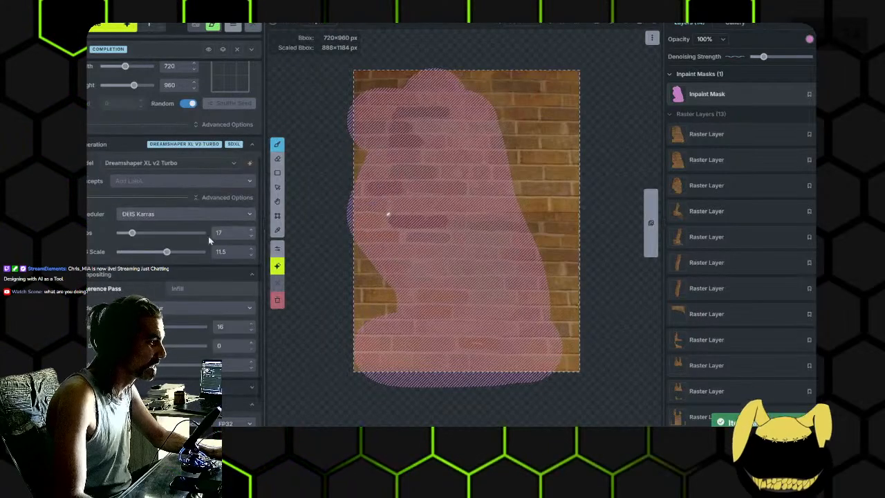
scroll(179, 206, "up", 3)
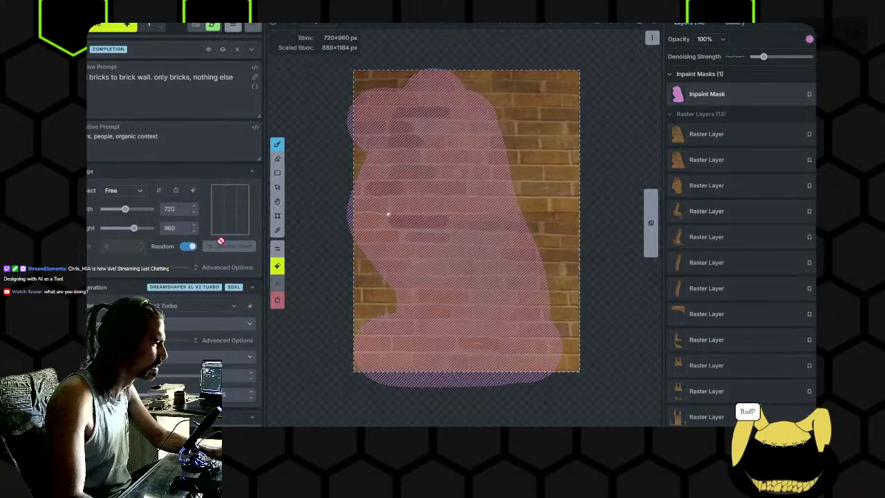
left_click(110, 28)
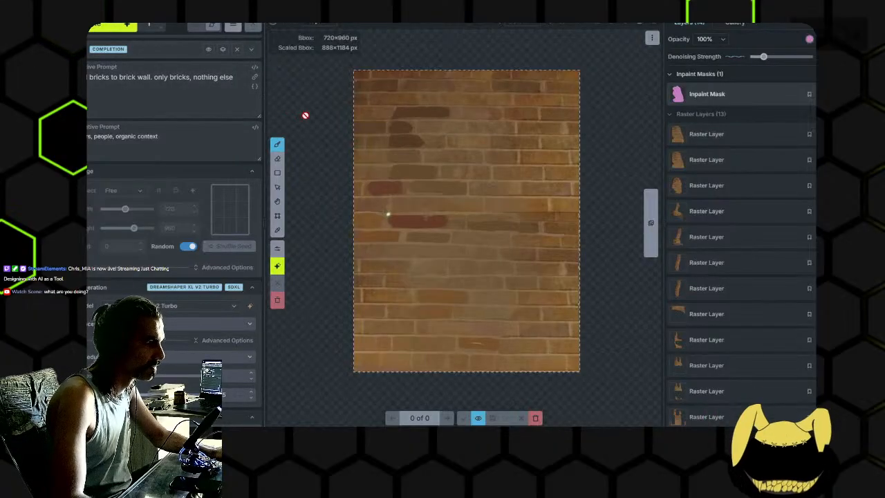
left_click(92, 79)
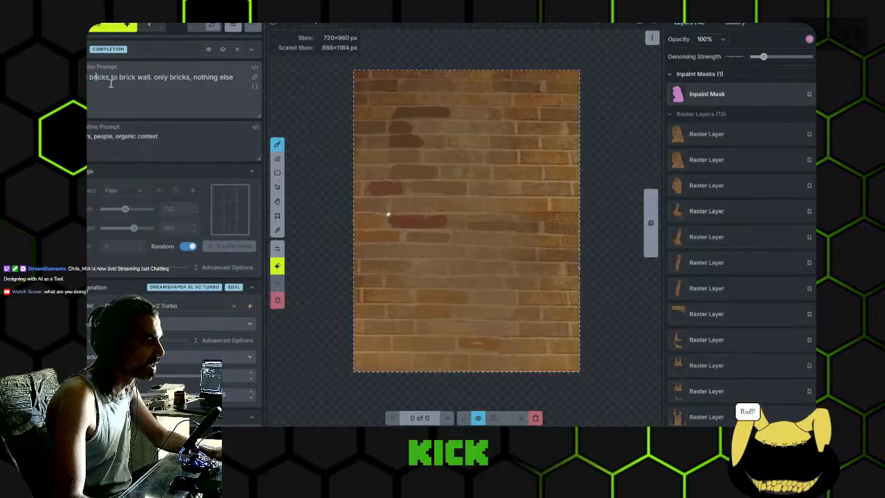
key("ctrl+a")
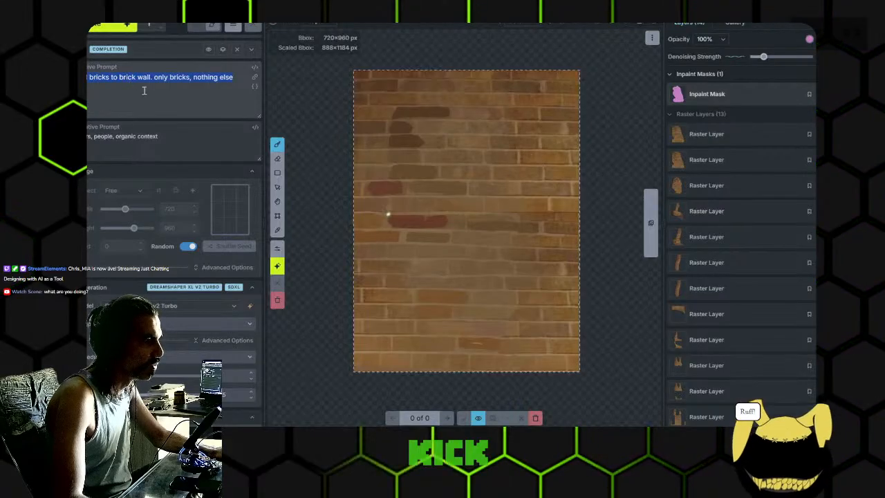
left_click(159, 139)
key("ctrl+a")
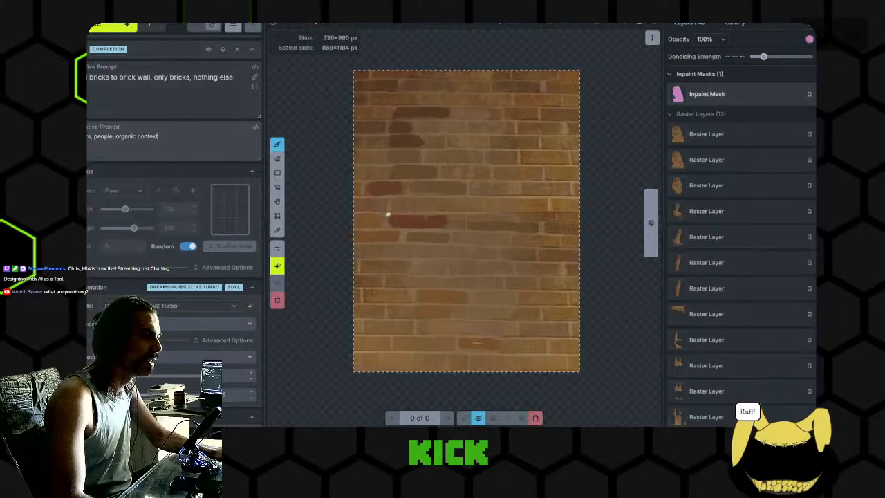
- Switch to GIMP, hide the three layers between the portrait cut-out and the bottom layer, compare those two, and return to Invoke
key("alt+Tab")
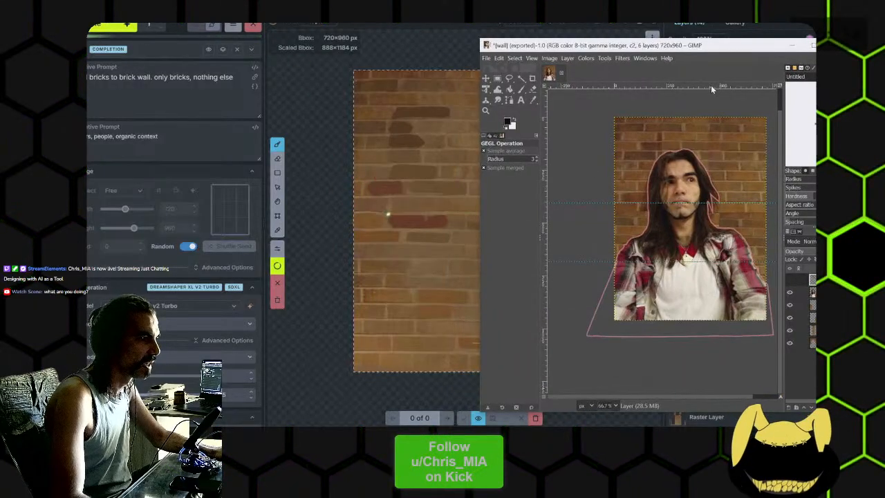
left_click_drag(480, 219, 354, 219)
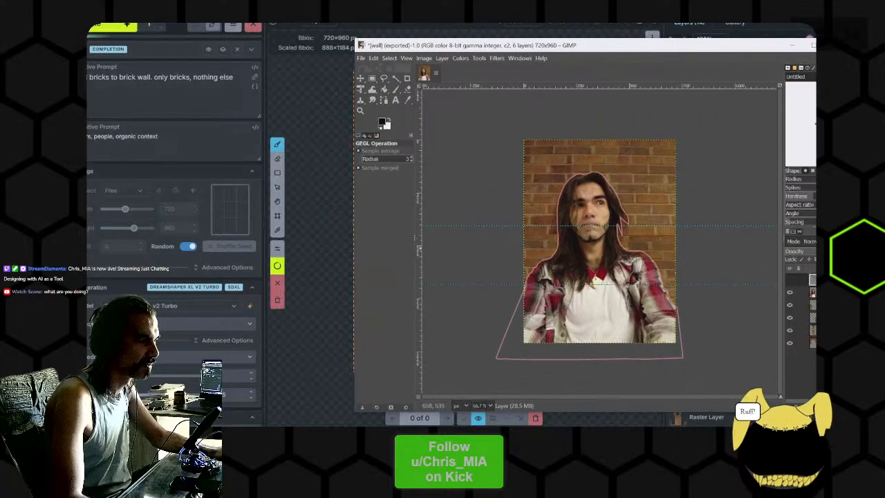
left_click_drag(728, 299, 666, 280)
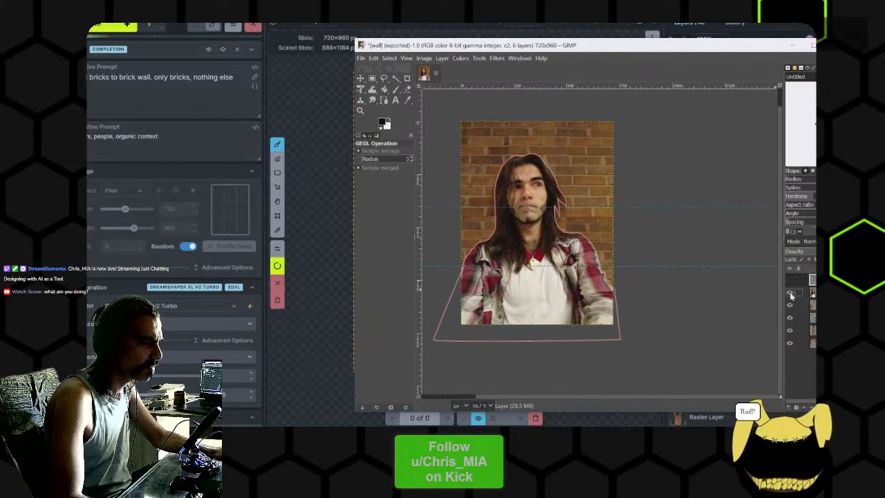
left_click_drag(790, 316, 789, 334)
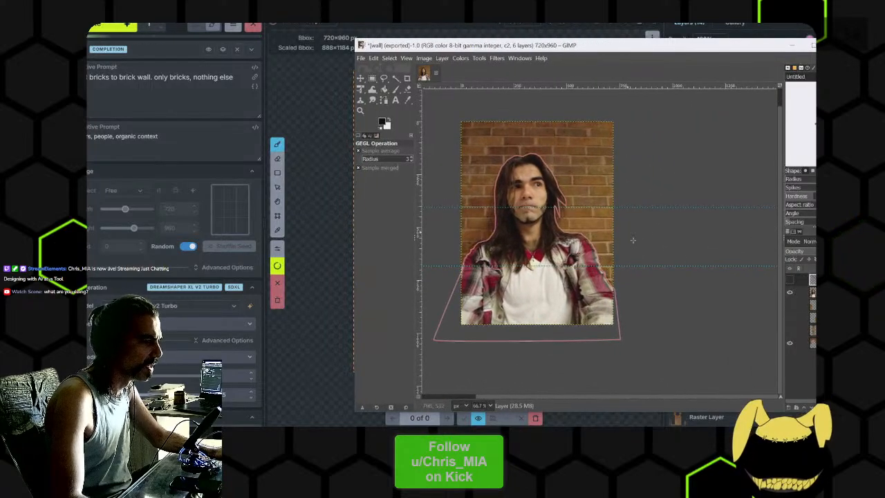
left_click(791, 292)
left_click(791, 293)
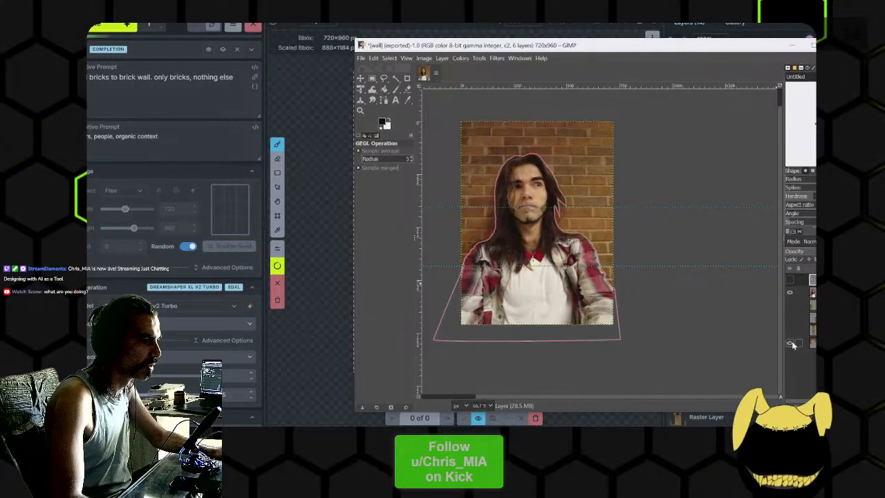
left_click(790, 344)
left_click(790, 344)
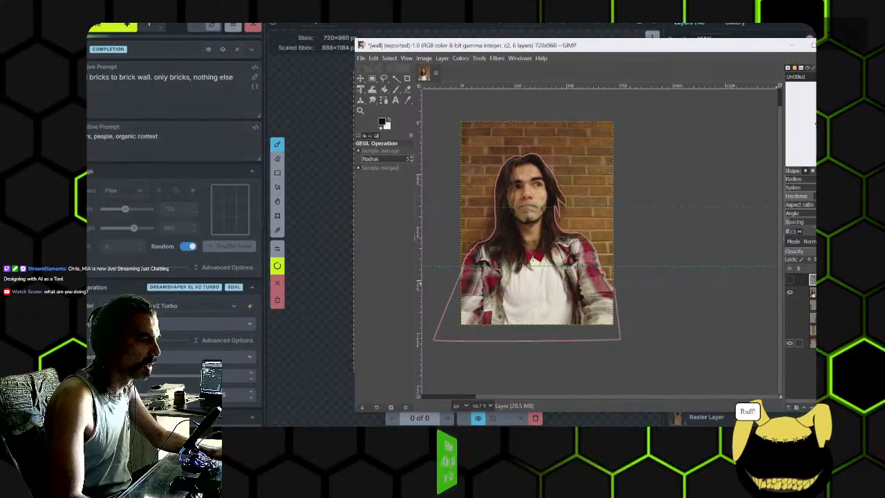
left_click(320, 215)
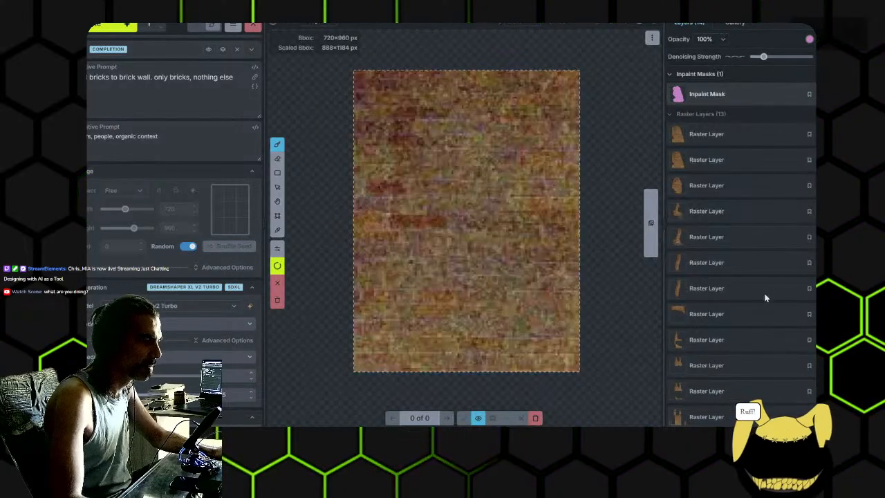
- Inspect the bricks of the newly generated wall up close and discard the result
scroll(773, 289, "down", 1)
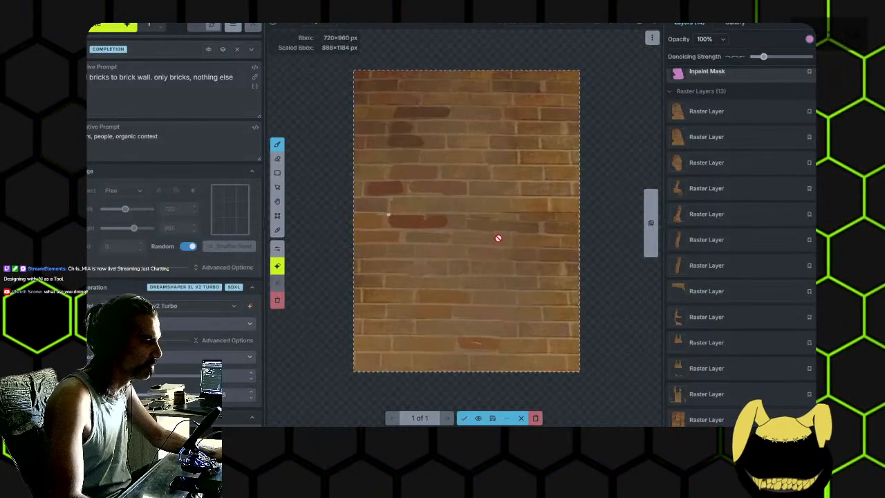
scroll(496, 241, "up", 2)
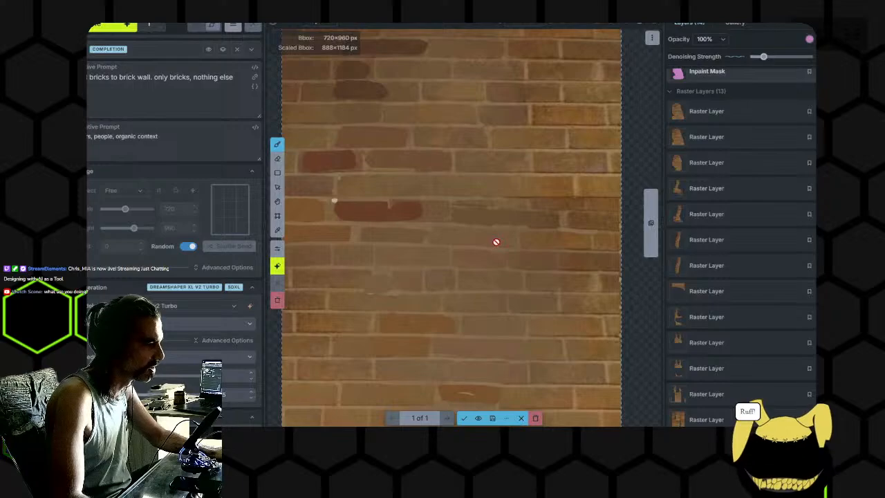
left_click_drag(445, 227, 504, 286)
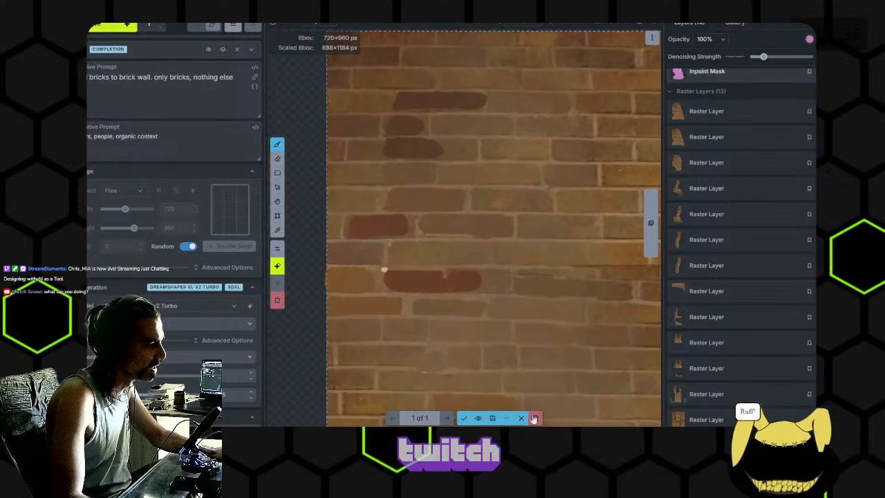
left_click(533, 418)
- Switch the generation model to CyberRealistic v4.1
left_click(169, 313)
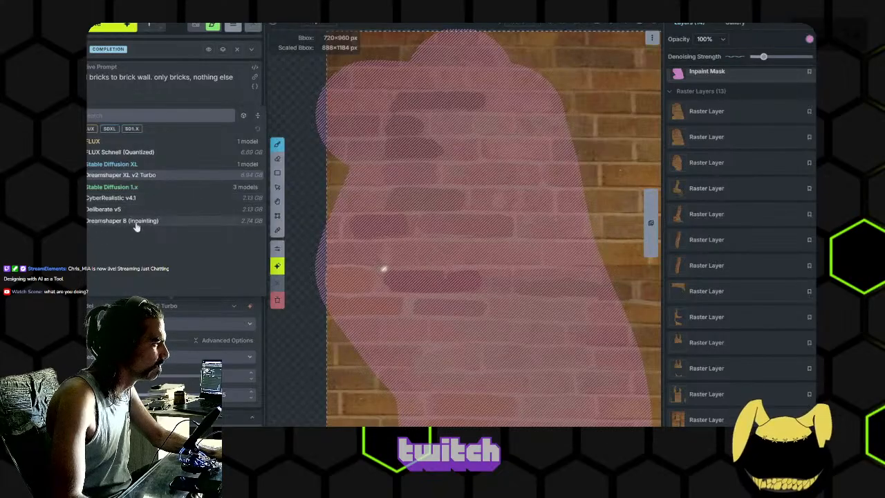
left_click(134, 197)
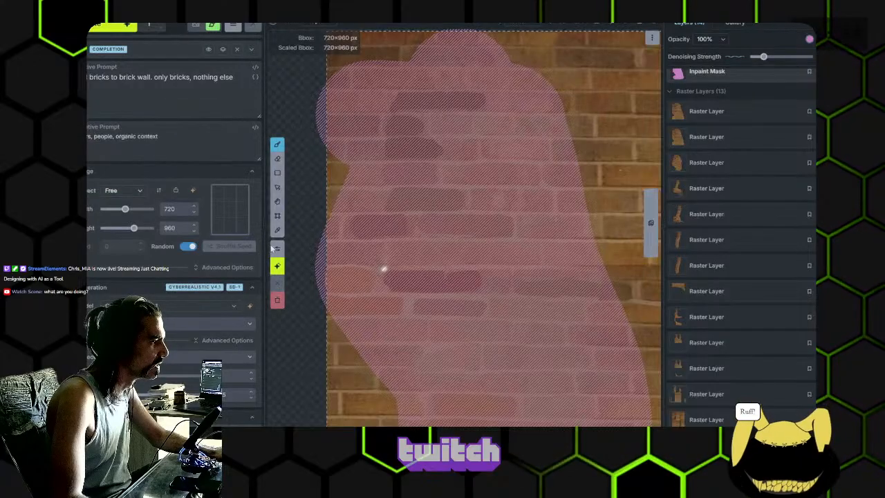
scroll(536, 158, "down", 2)
left_click_drag(536, 158, 530, 203)
scroll(528, 200, "down", 1)
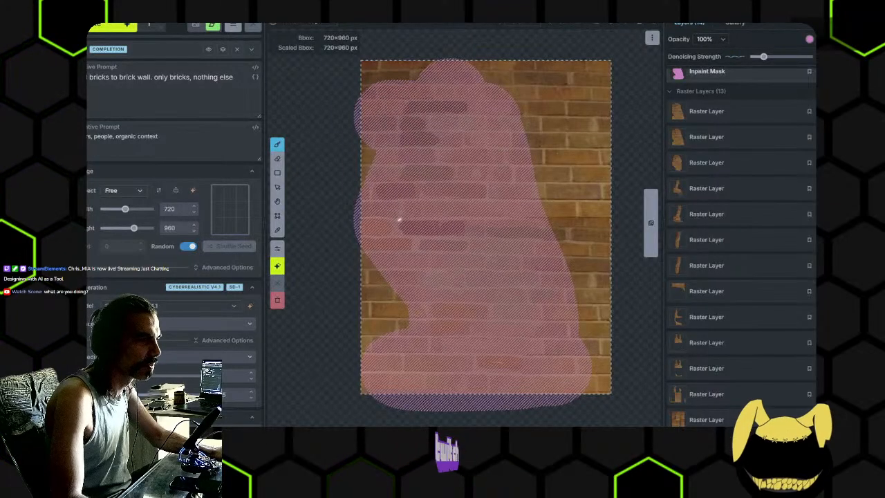
- Undo the accepted wall passes until every raster layer is gone and only the inpaint mask remains
key("ctrl+z")
key("ctrl+z")
key("ctrl+z")
key("ctrl+z")
key("ctrl+z")
key("ctrl+z")
key("ctrl+z")
key("ctrl+z")
key("ctrl+z")
key("ctrl+z")
key("ctrl+z")
key("ctrl+z")
key("ctrl+z")
key("ctrl+z")
key("ctrl+z")
key("ctrl+z")
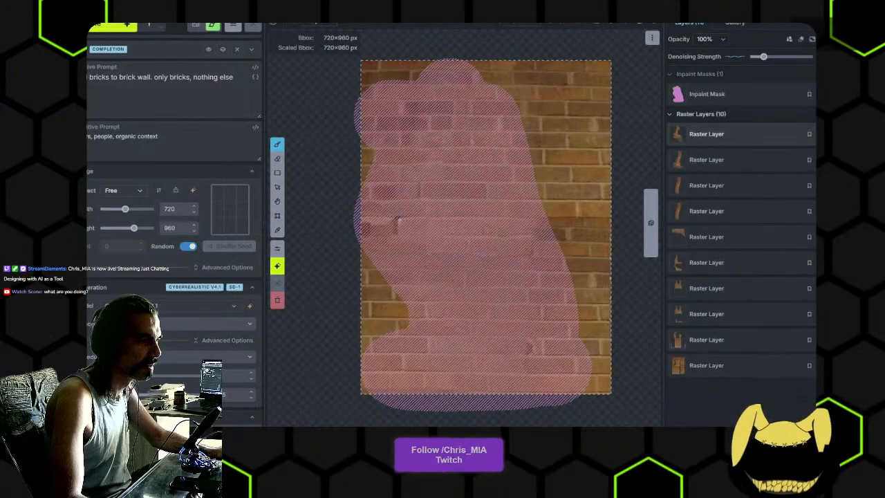
key("ctrl+z")
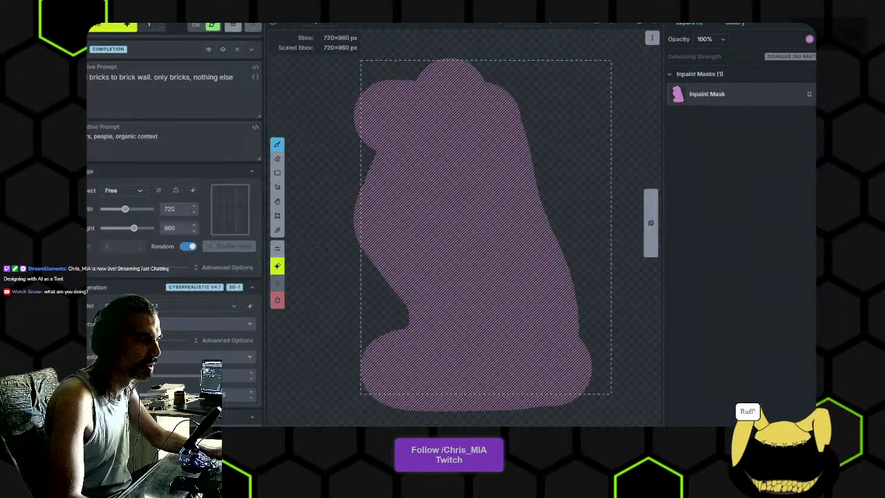
- Copy the cut-out portrait oldTutorEdu.png from File Explorer and paste it onto the Invoke canvas as a raster layer
key("alt+Tab")
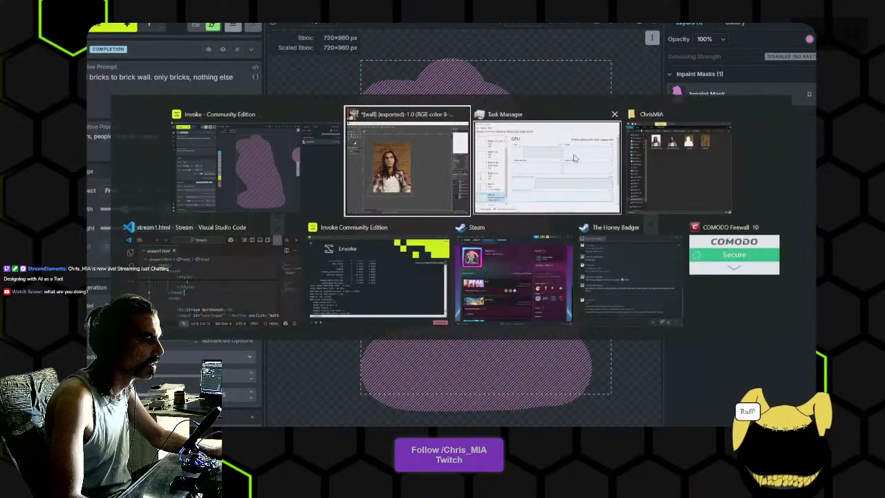
left_click(719, 177)
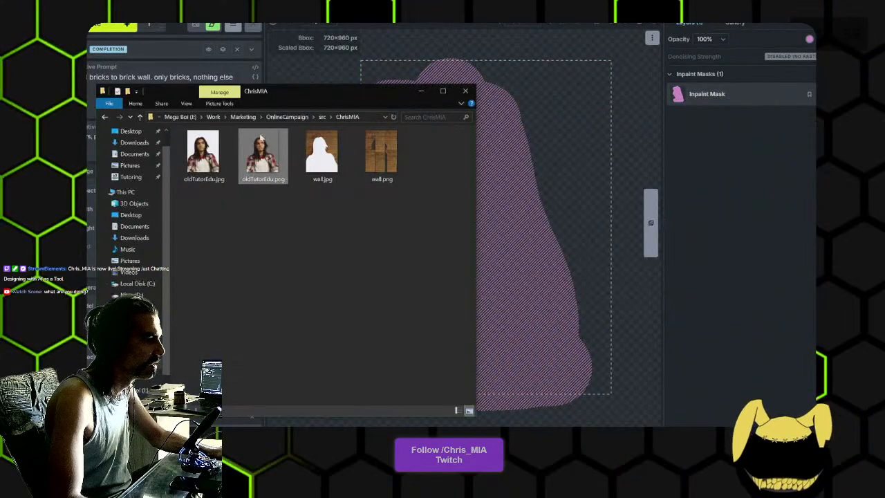
left_click(531, 138)
key("ctrl+v")
left_click(471, 200)
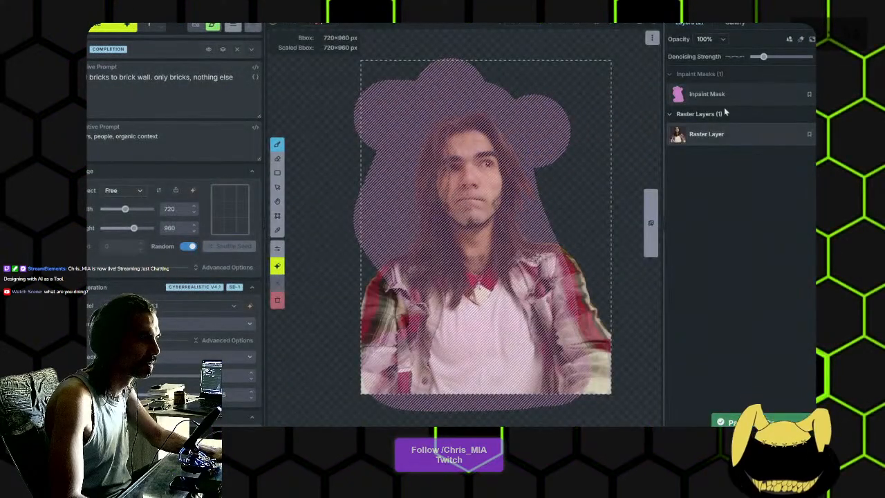
- Erase the entire painted area of the inpaint mask over and around the portrait with a large eraser
left_click(706, 94)
key("e")
mouse_move(553, 149)
left_mouse_down()
mouse_move(444, 184)
mouse_move(409, 120)
mouse_move(449, 227)
mouse_move(376, 210)
mouse_move(405, 229)
mouse_move(380, 234)
mouse_move(543, 277)
left_mouse_up()
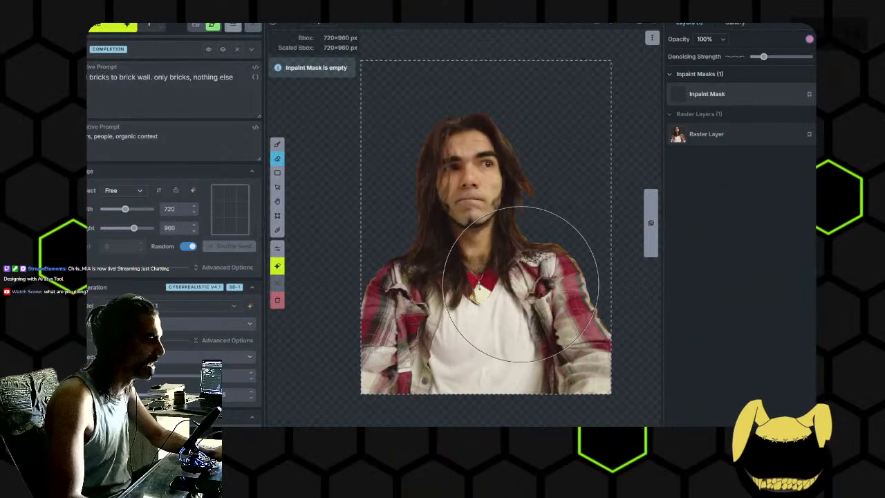
scroll(524, 285, "down", 1)
mouse_move(511, 286)
left_mouse_down()
mouse_move(465, 270)
mouse_move(493, 292)
left_mouse_up()
scroll(489, 295, "down", 1)
left_click(719, 93)
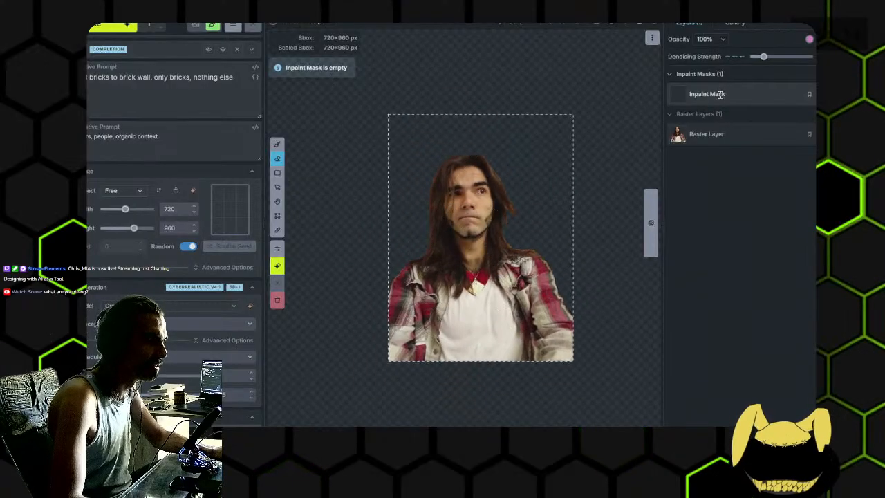
- Hide the portrait's raster layer and replace the positive prompt with one for a streamer banner with vivid colors
triple_click(223, 76)
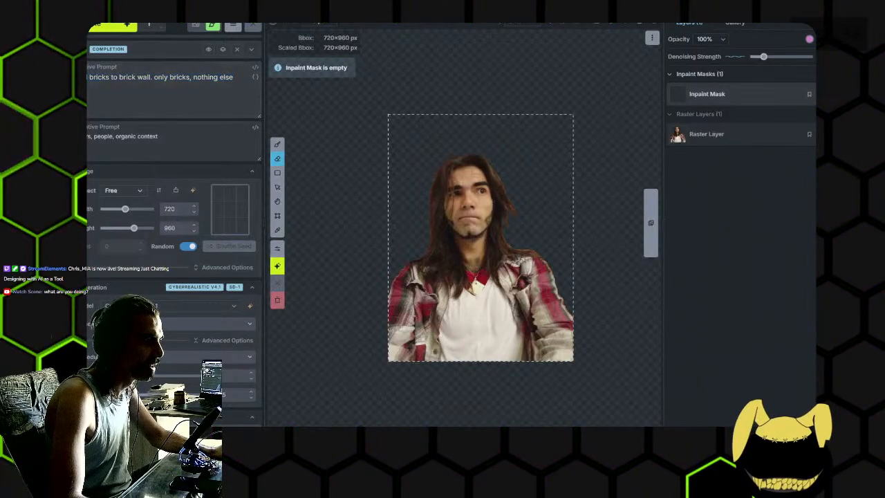
left_click(833, 135)
left_click(135, 81)
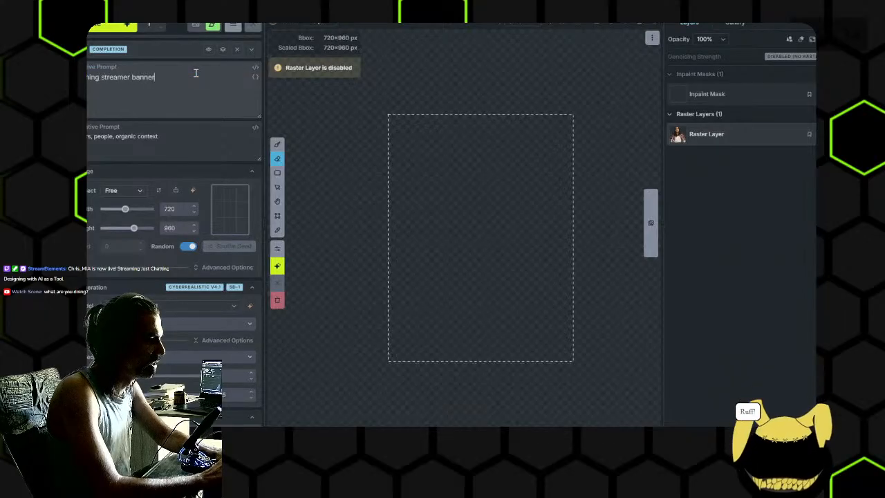
type("ith vivid colors")
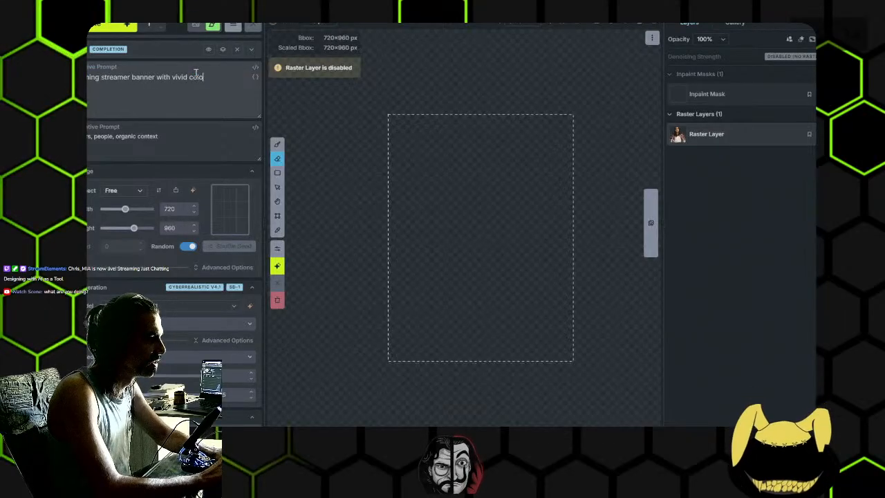
- Clear all text from the negative prompt
left_click(163, 131)
key("ctrl+a")
key("BackSpace")
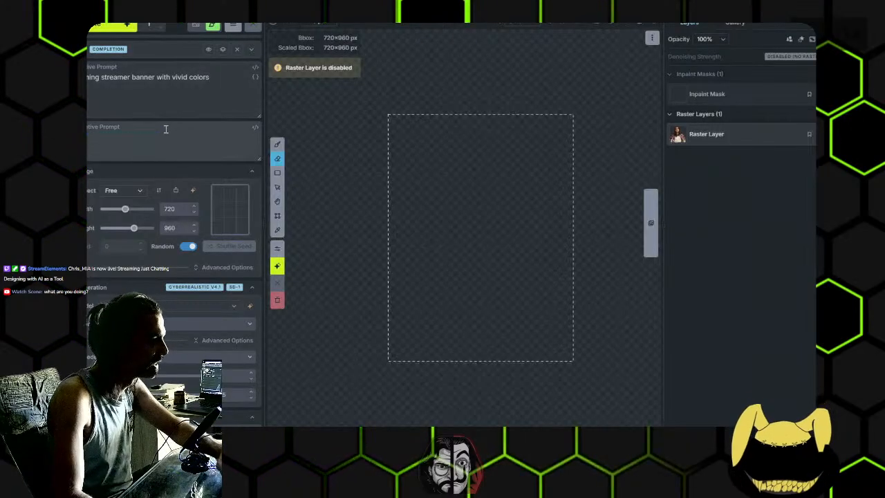
left_click(224, 86)
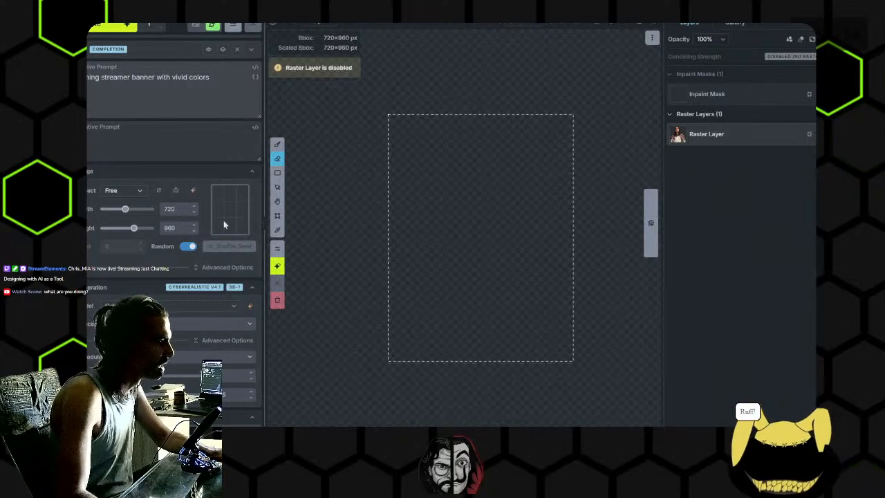
- Set the generation area's width to 900 and its height to 500
double_click(166, 209)
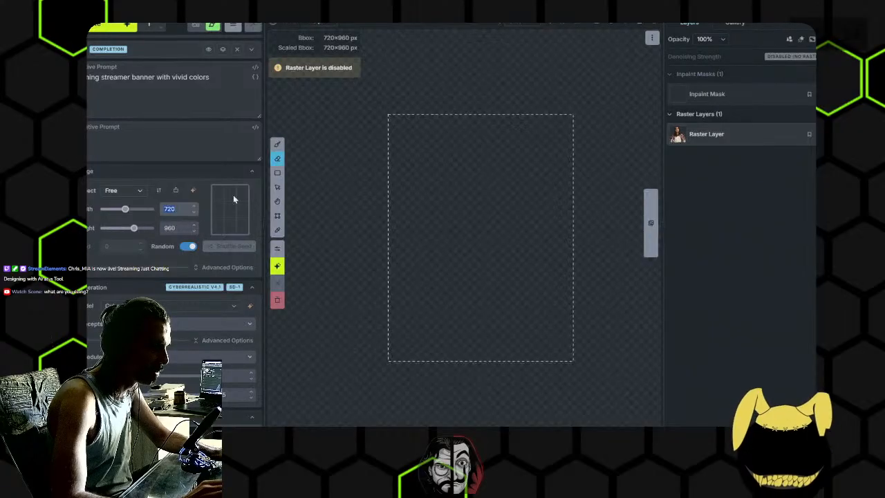
type("900")
double_click(188, 228)
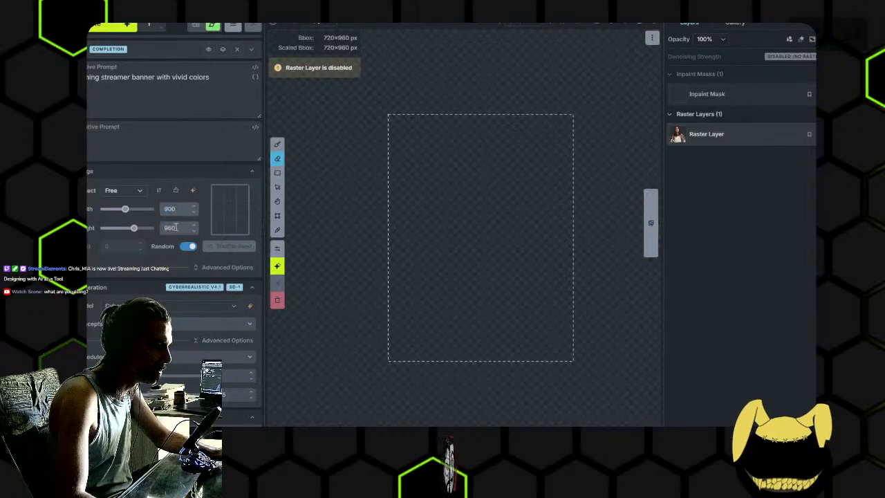
type("50")
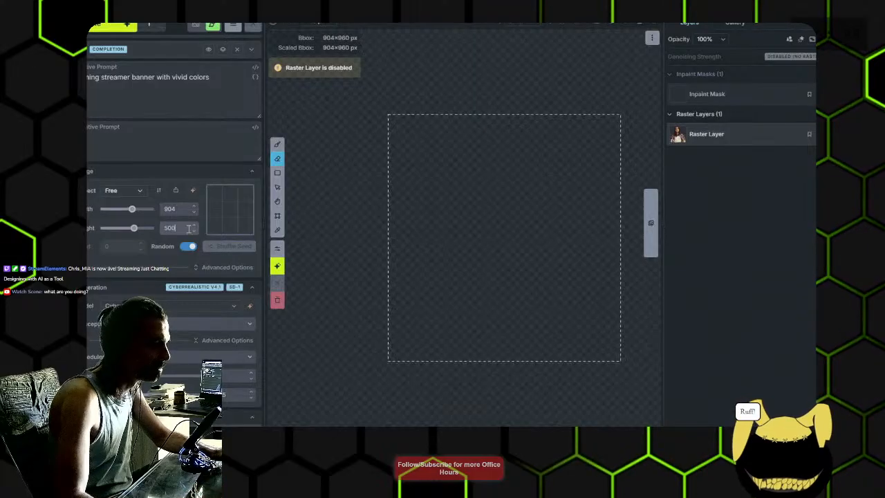
type("0")
key("Return")
scroll(523, 222, "up", 2)
left_click_drag(522, 220, 491, 237)
- Remove the Completion prompt template and generate the streamer banner without it, cancelling the run started with the template
left_click(93, 27)
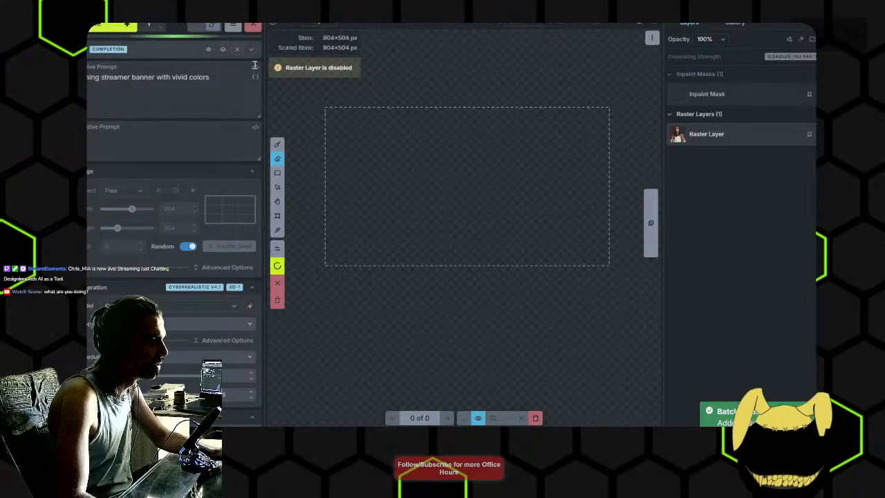
left_click(253, 27)
left_click(237, 51)
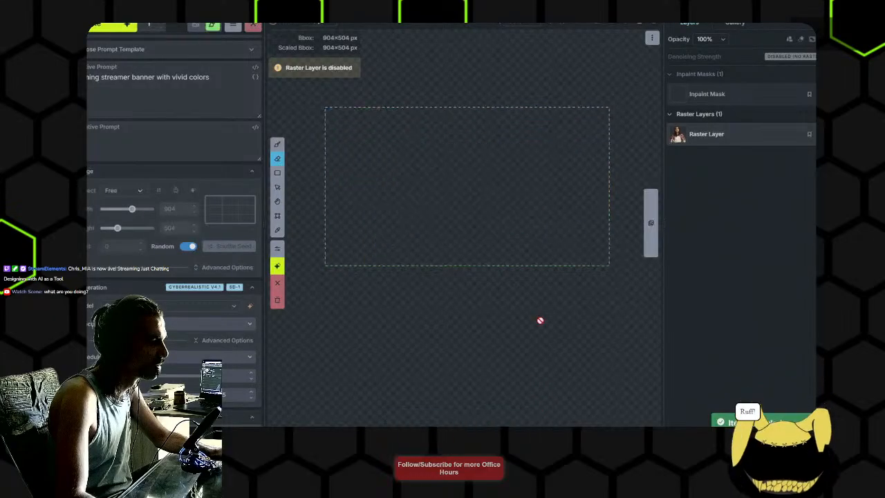
left_click(116, 29)
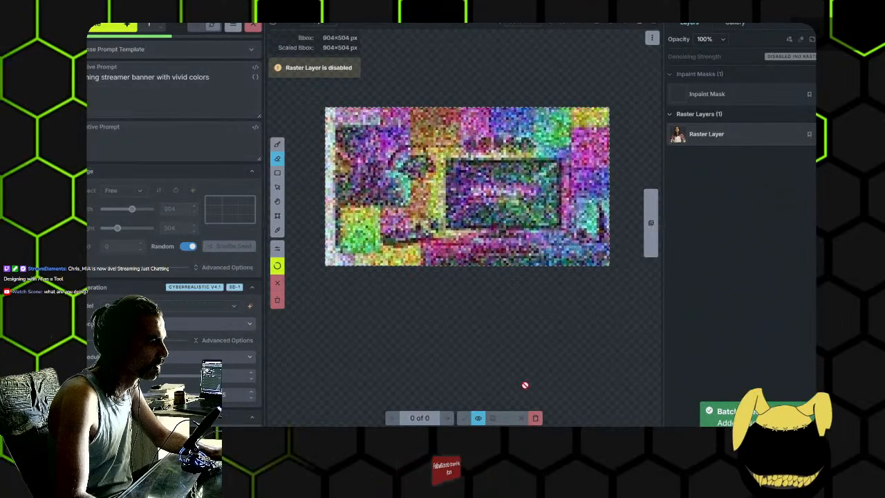
left_click_drag(483, 327, 479, 298)
left_click(231, 87)
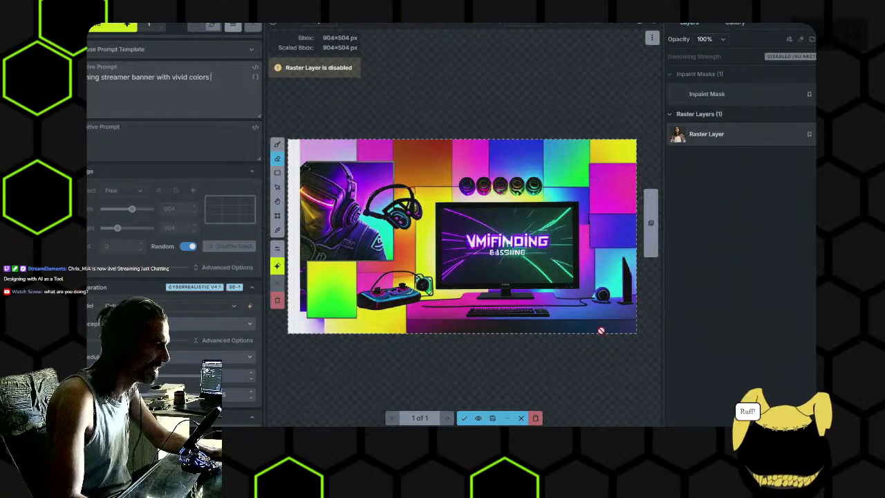
- Examine the generated banner's monitor, headset and helmet details up close and accept the image as a raster layer
scroll(513, 246, "up", 1)
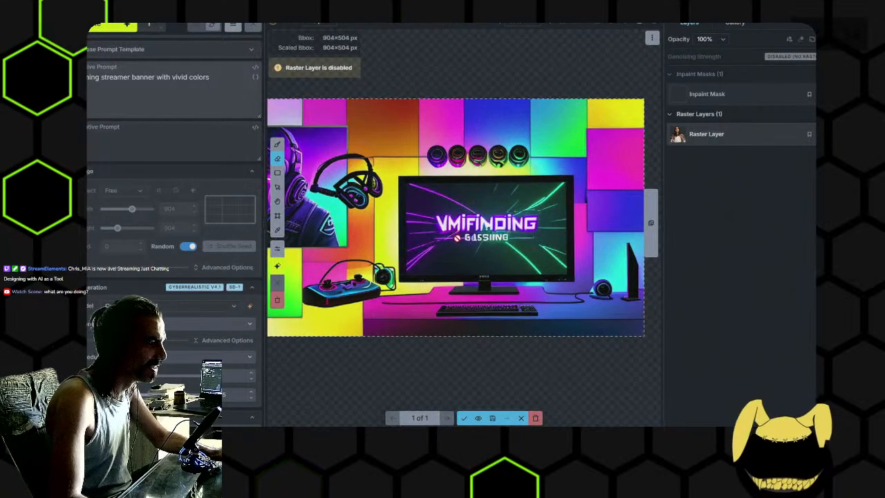
scroll(449, 227, "down", 1)
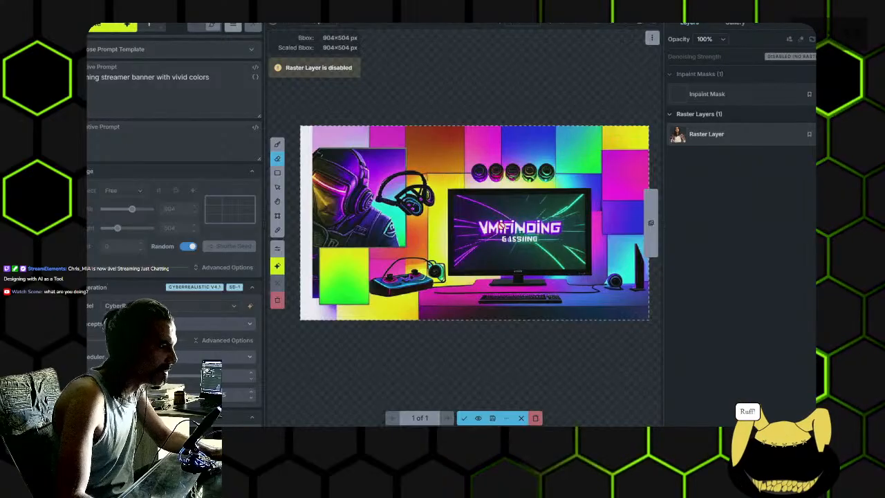
scroll(501, 228, "up", 1)
scroll(457, 235, "down", 1)
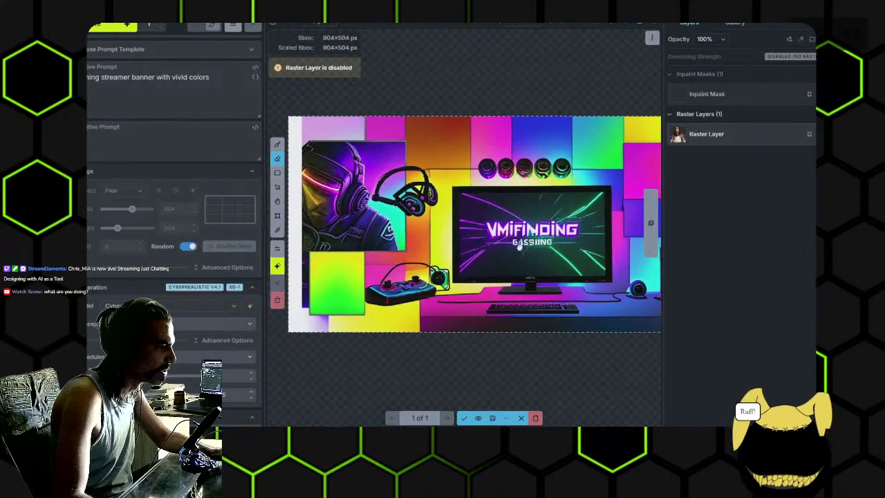
scroll(330, 195, "up", 3)
scroll(330, 195, "down", 3)
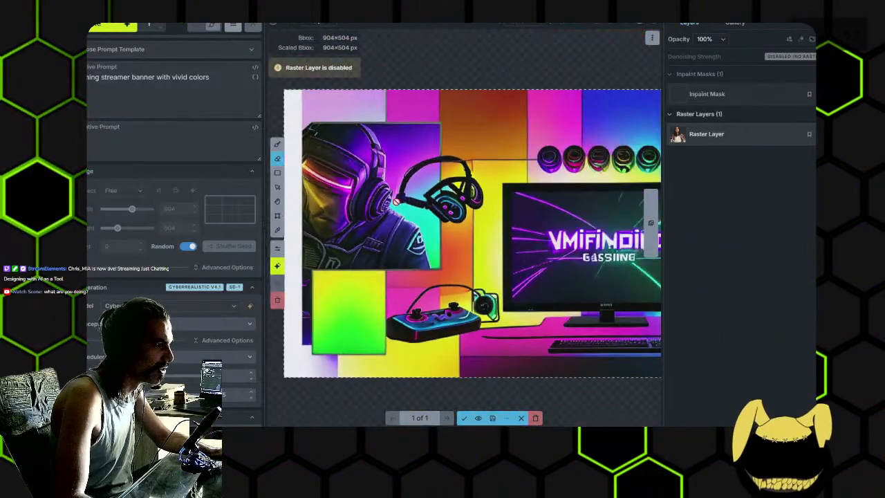
scroll(511, 210, "down", 1)
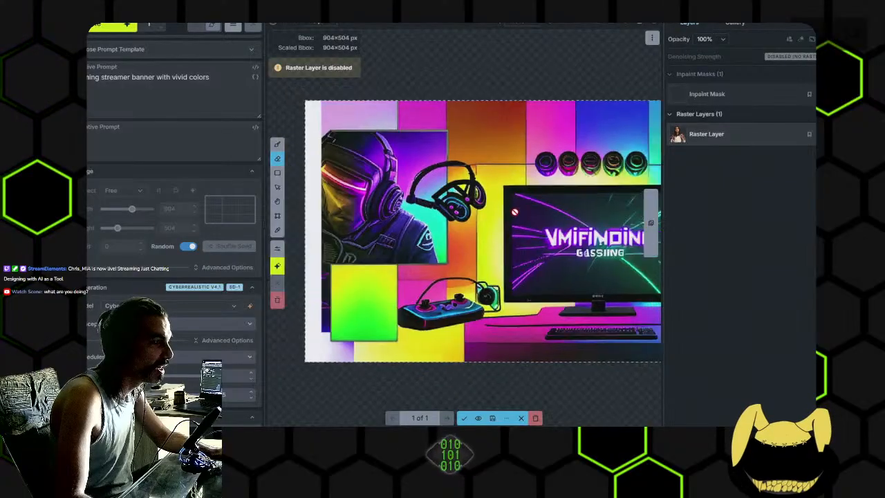
left_click(464, 418)
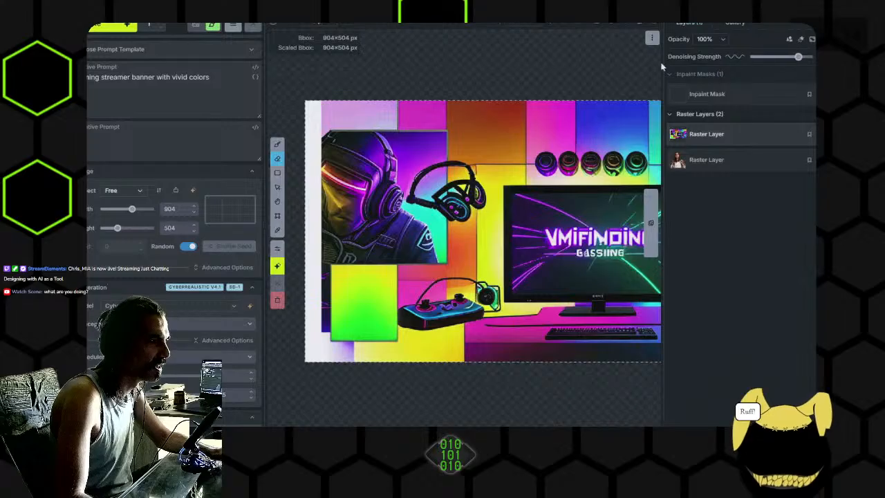
- Generate a variation based on the accepted banner with the same prompt
left_click_drag(593, 69, 563, 58)
scroll(562, 59, "down", 2)
left_click_drag(512, 72, 477, 99)
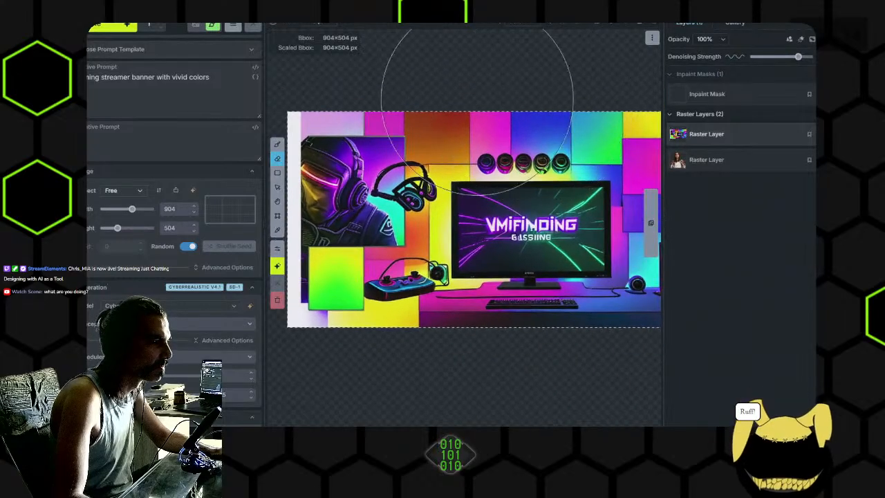
left_click(116, 26)
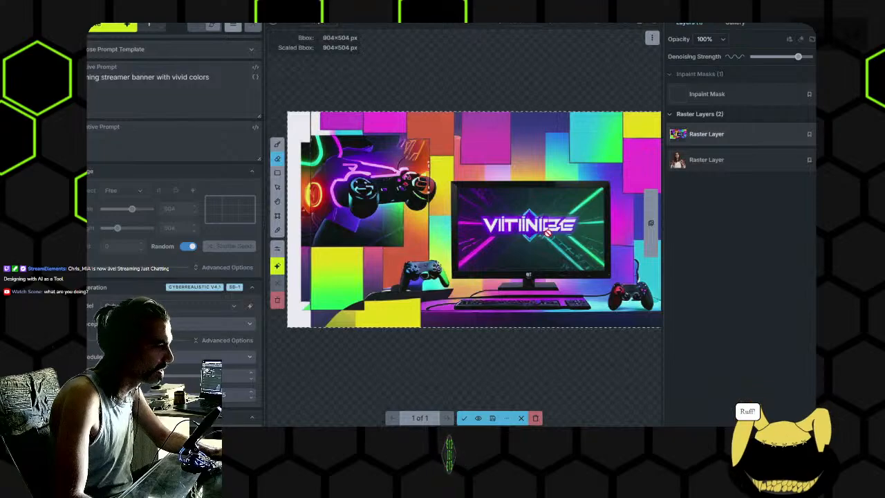
- Inspect the banner variation up close, discard it, and delete the accepted banner's raster layer
scroll(548, 233, "up", 5)
scroll(528, 233, "down", 3)
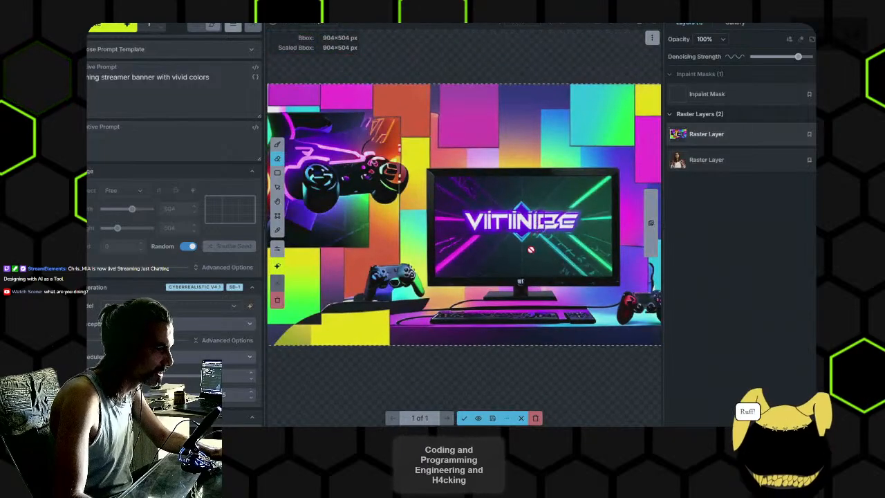
left_click_drag(530, 253, 479, 230)
left_click_drag(373, 231, 415, 228)
left_click_drag(461, 251, 501, 269)
scroll(494, 264, "down", 1)
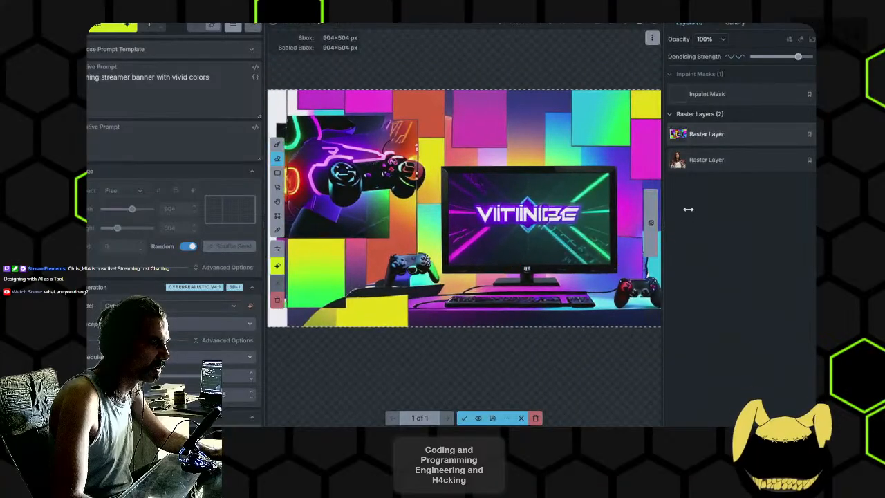
left_click(535, 419)
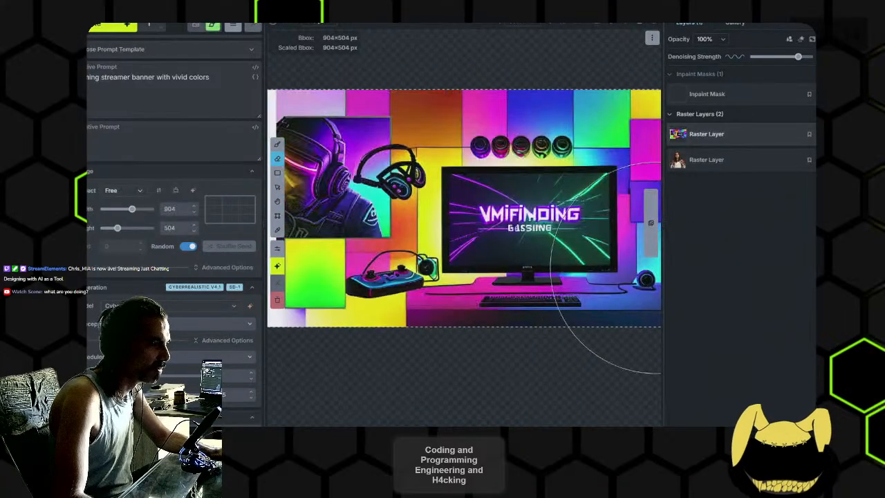
key("Delete")
- Extend the positive prompt with "with a person in the middle rocking on on a keyboard" and generate a new banner
left_click(241, 73)
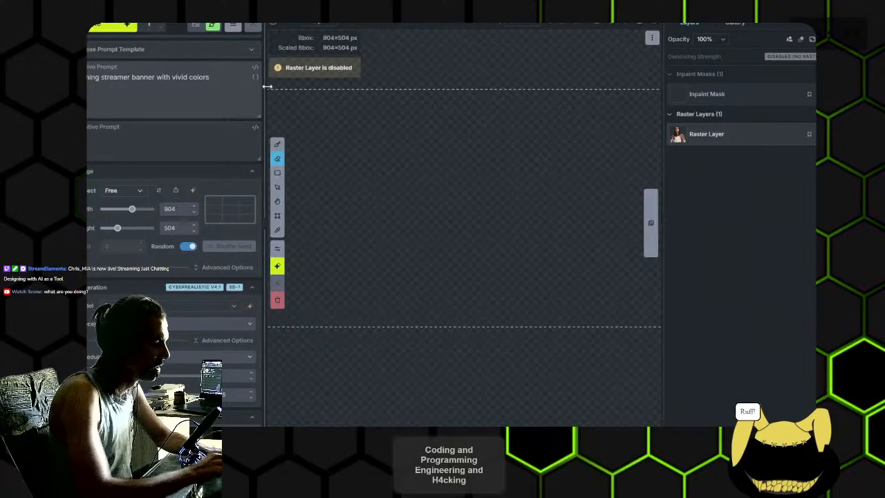
type("with a pe")
type("rson in the middle rocking on a keyboard")
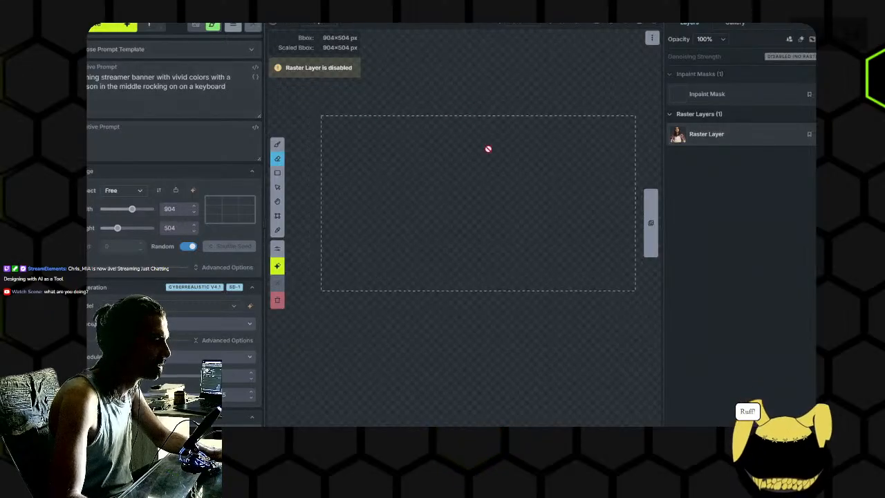
left_click(109, 26)
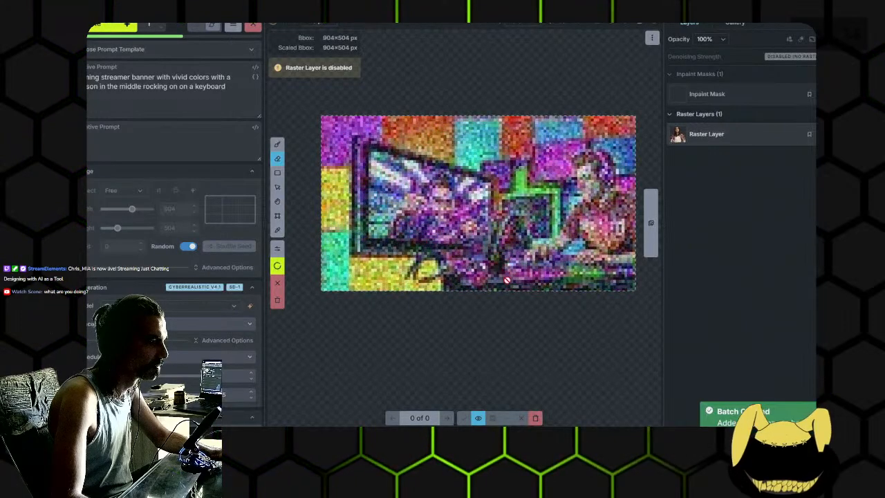
- Inspect the people, keyboard and screens in the new banner up close and discard the image
scroll(530, 332, "up", 2)
scroll(558, 302, "up", 2)
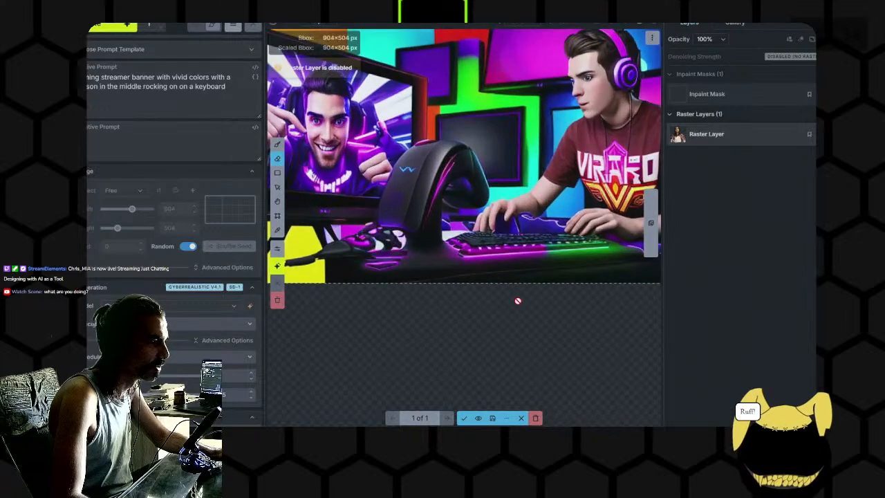
scroll(438, 227, "up", 2)
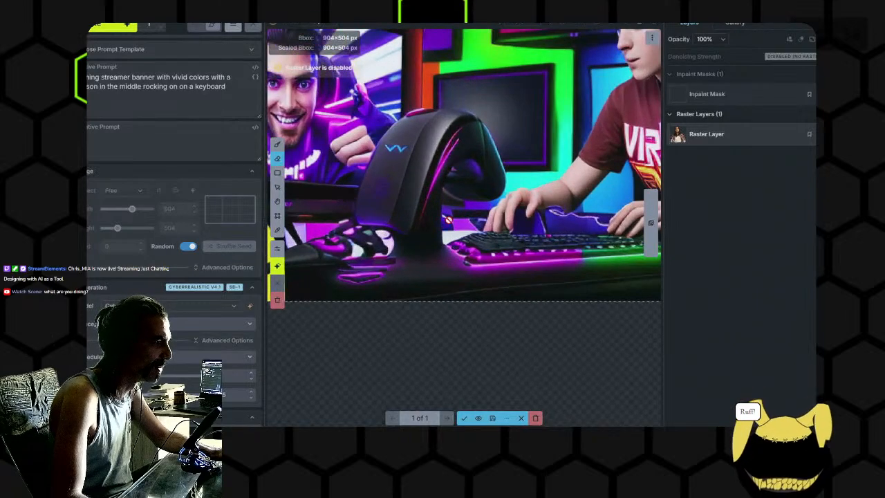
scroll(411, 209, "down", 4)
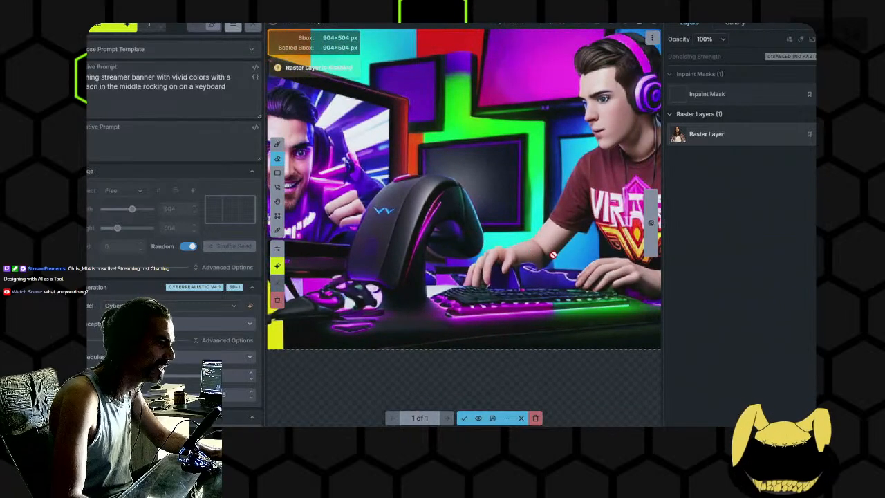
scroll(564, 243, "down", 1)
left_click_drag(566, 243, 557, 259)
left_click_drag(462, 251, 530, 252)
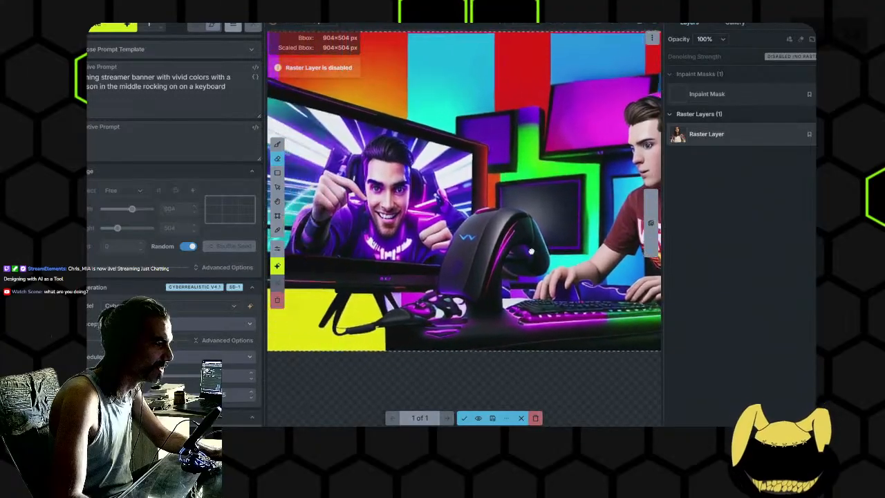
scroll(531, 251, "down", 4)
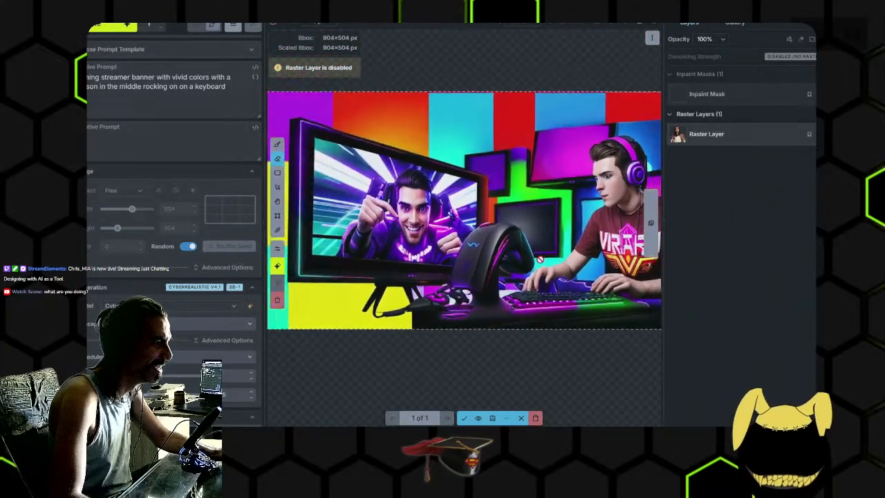
left_click(537, 418)
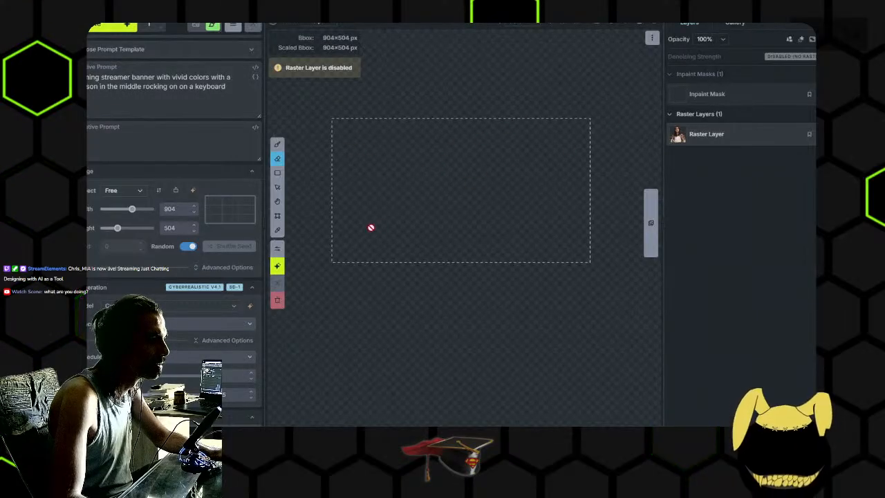
key("ctrl+z")
key("ctrl+z")
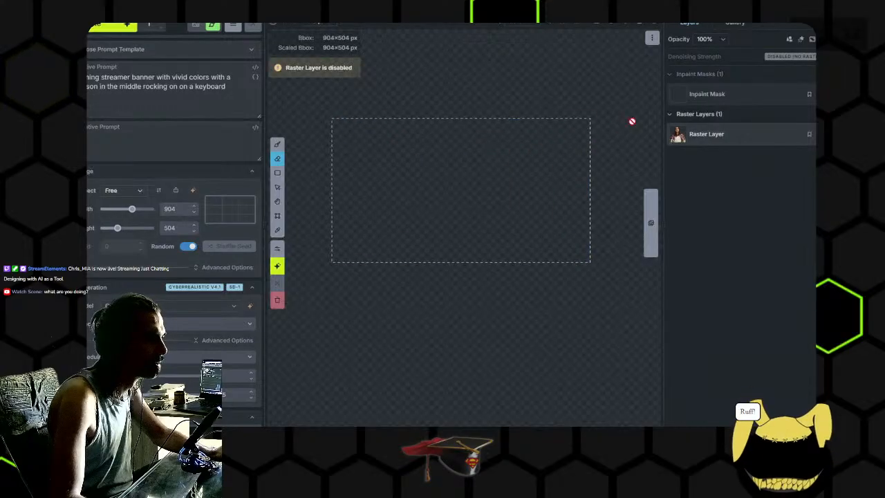
- Redo and undo the last layer change, and add an empty raster layer above the hidden portrait layer
key("ctrl+shift+z")
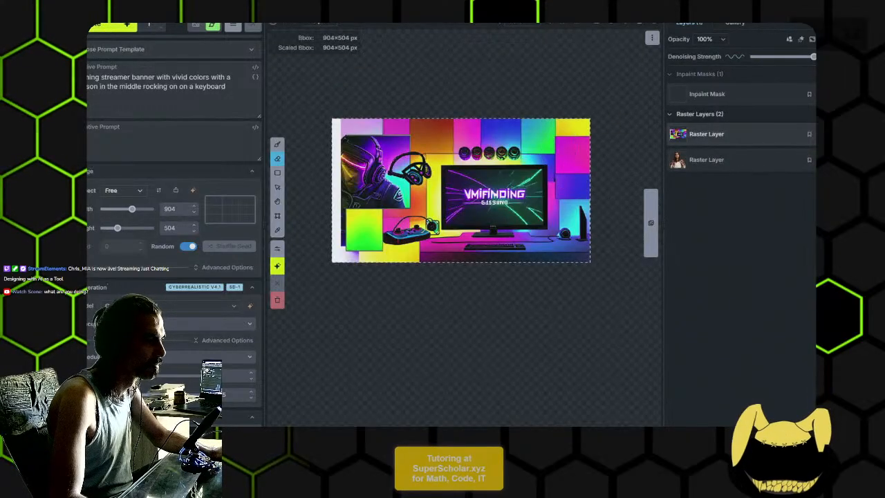
key("ctrl+z")
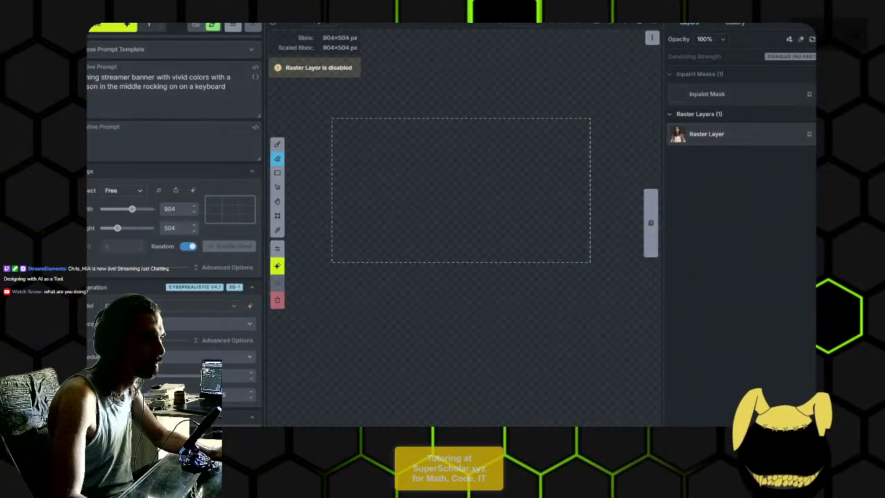
left_click(789, 39)
left_click(790, 164)
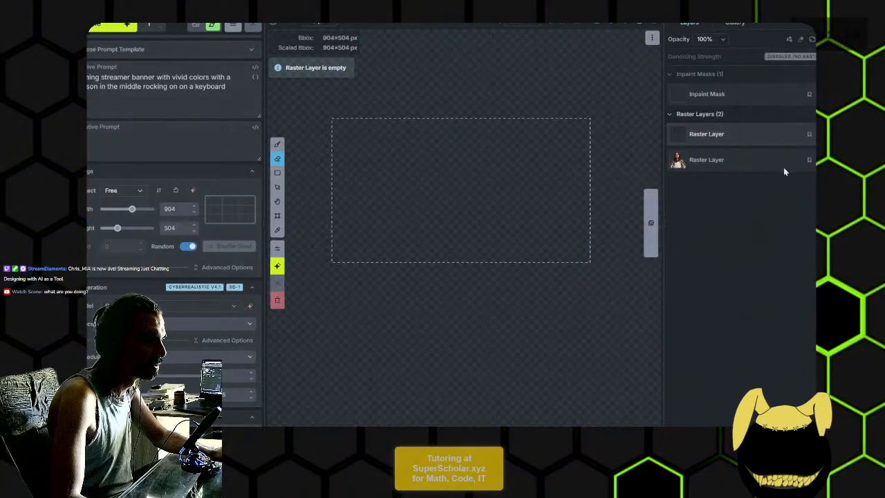
- Paint a rough head-and-shoulders silhouette in dark blue in the middle of the bounding box on the new raster layer
scroll(291, 73, "up", 1)
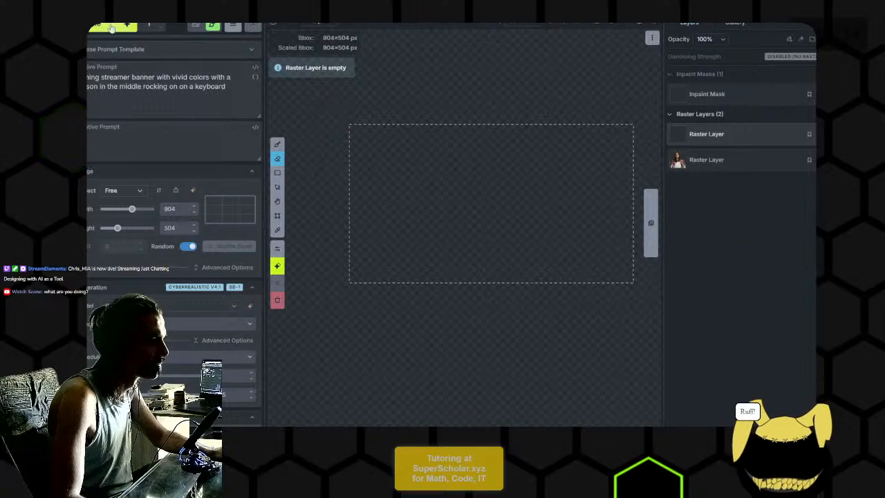
left_click(277, 143)
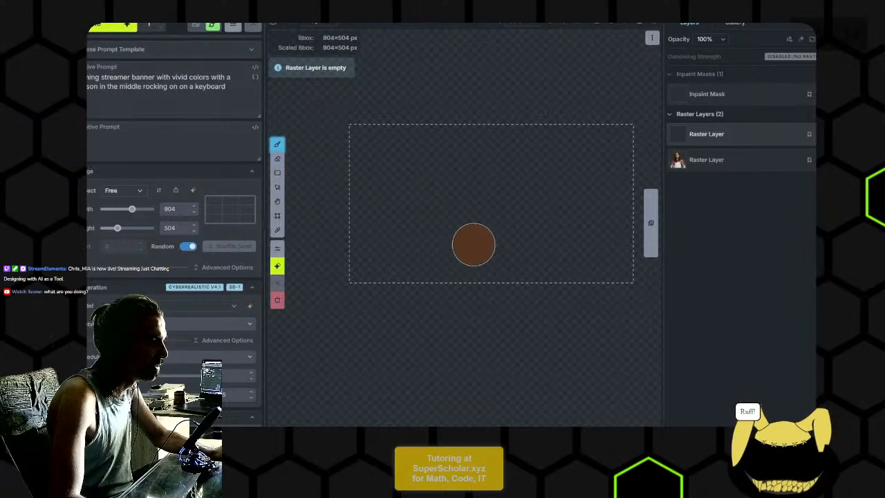
left_click(276, 24)
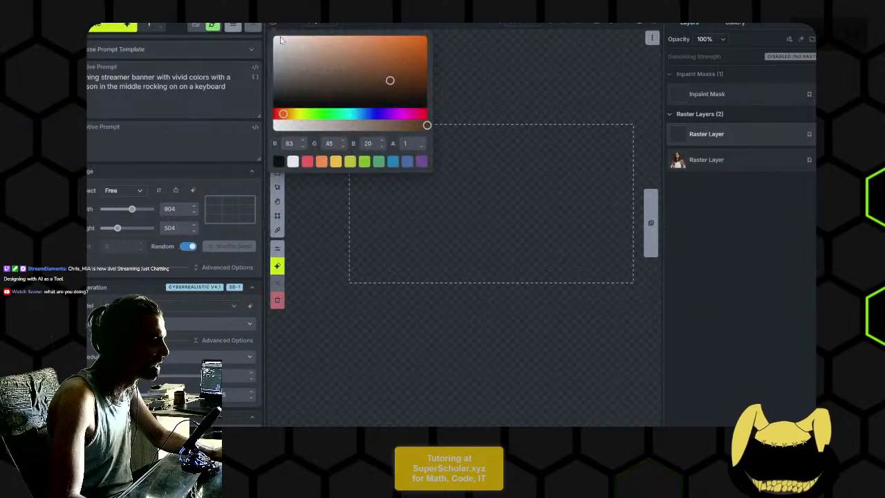
left_click(334, 114)
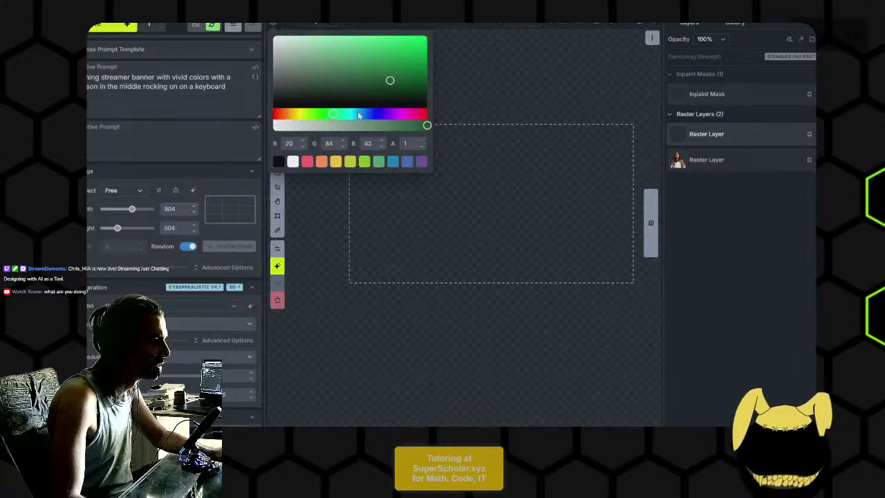
left_click(362, 114)
mouse_move(442, 272)
left_mouse_down()
mouse_move(445, 250)
mouse_move(564, 265)
mouse_move(497, 271)
mouse_move(555, 263)
mouse_move(470, 241)
mouse_move(498, 231)
mouse_move(485, 162)
mouse_move(487, 219)
mouse_move(516, 188)
mouse_move(504, 164)
mouse_move(514, 208)
mouse_move(454, 198)
left_mouse_up()
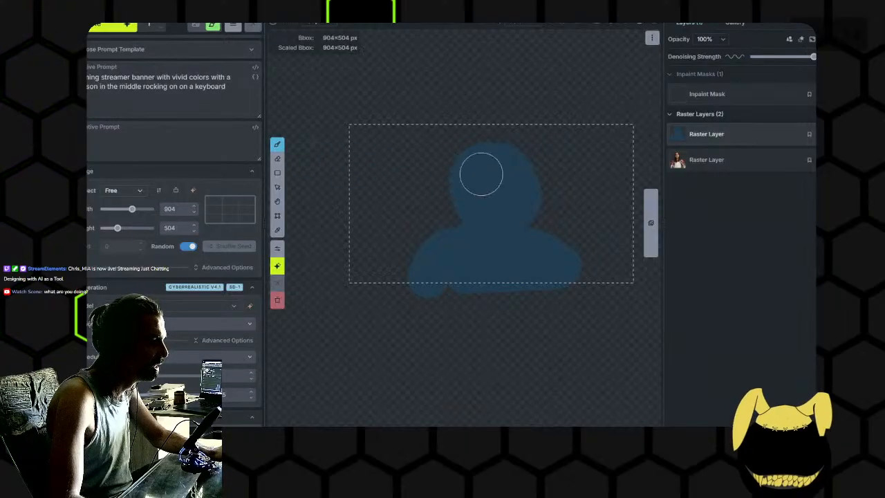
- Cover the whole bounding box with the inpaint mask and generate a banner over the painted silhouette
left_click(776, 93)
mouse_move(383, 162)
left_mouse_down()
mouse_move(427, 159)
mouse_move(375, 149)
mouse_move(565, 139)
mouse_move(606, 179)
mouse_move(593, 244)
mouse_move(413, 220)
mouse_move(372, 233)
mouse_move(517, 260)
mouse_move(609, 235)
left_mouse_up()
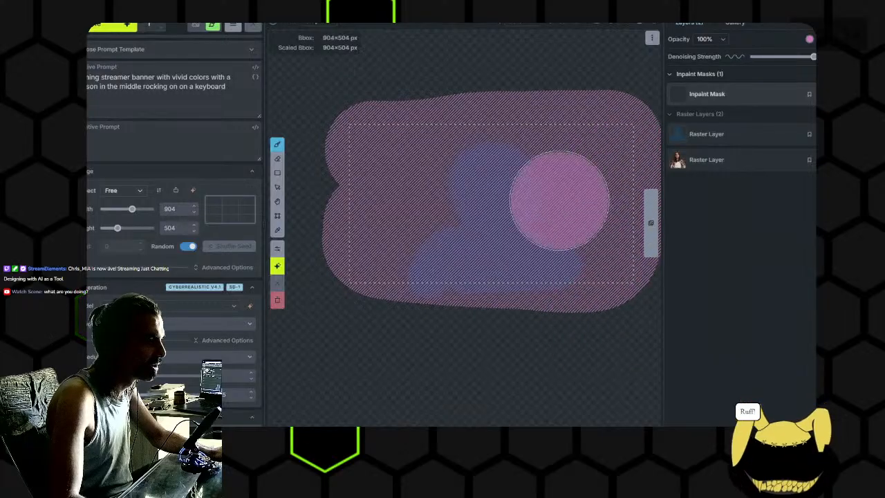
left_click(107, 27)
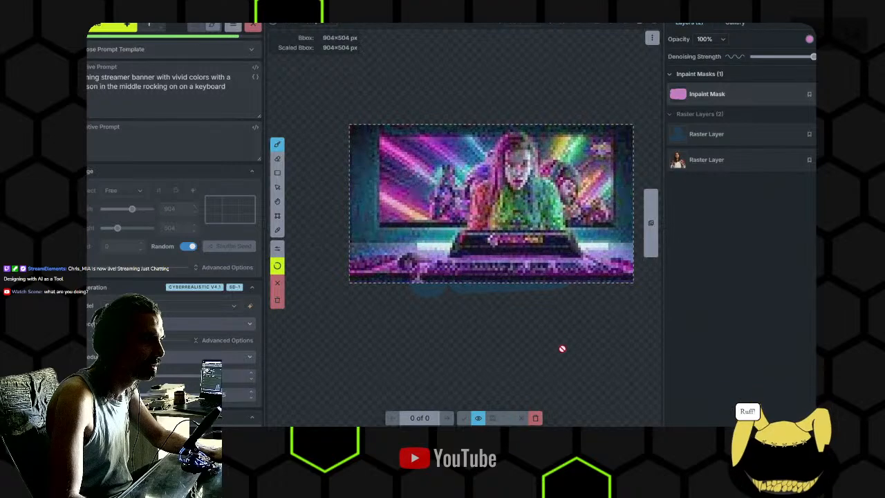
- Inspect the people, mouse and keyboard in the generated banner up close and accept the image
scroll(562, 349, "up", 4)
left_click_drag(542, 249, 607, 302)
scroll(549, 316, "up", 1)
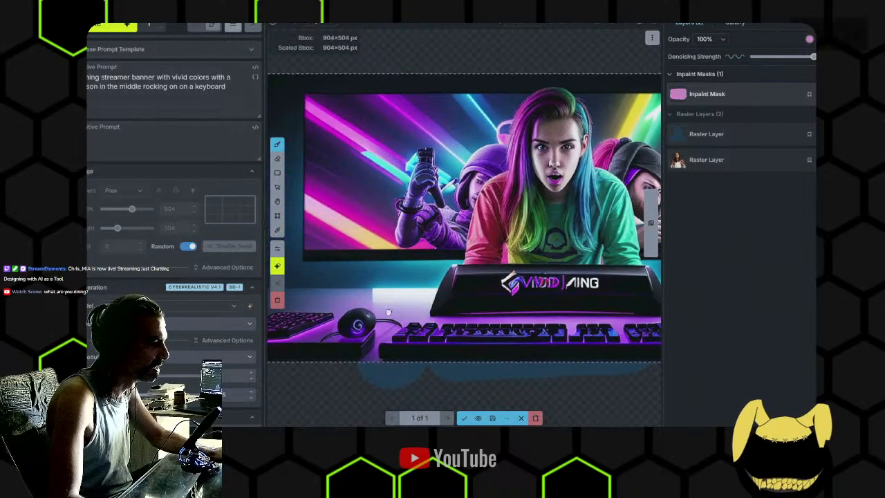
left_click_drag(379, 316, 524, 275)
scroll(524, 275, "up", 3)
scroll(534, 275, "down", 2)
left_click_drag(647, 243, 523, 237)
scroll(570, 252, "down", 3)
left_click_drag(574, 254, 568, 278)
left_click(464, 417)
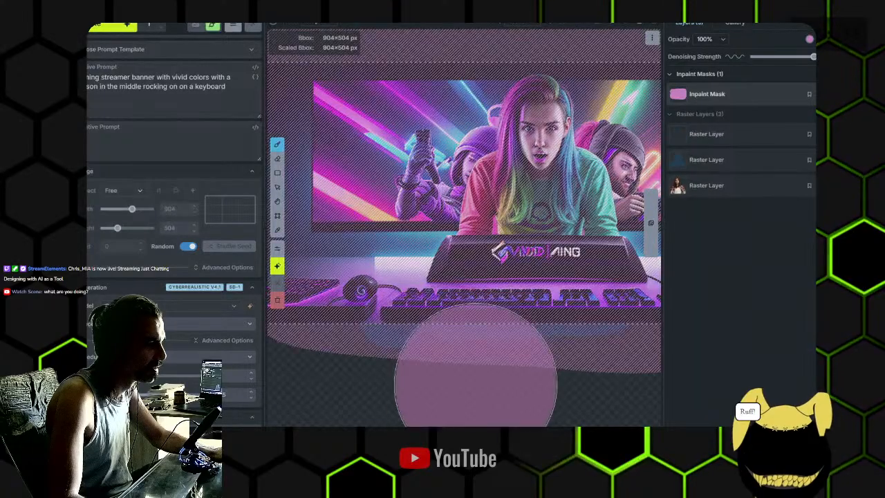
- Erase the entire inpaint mask from the accepted banner
scroll(548, 326, "down", 5)
key("e")
mouse_move(442, 325)
left_mouse_down()
mouse_move(384, 301)
mouse_move(489, 335)
mouse_move(532, 300)
mouse_move(484, 210)
mouse_move(454, 326)
left_mouse_up()
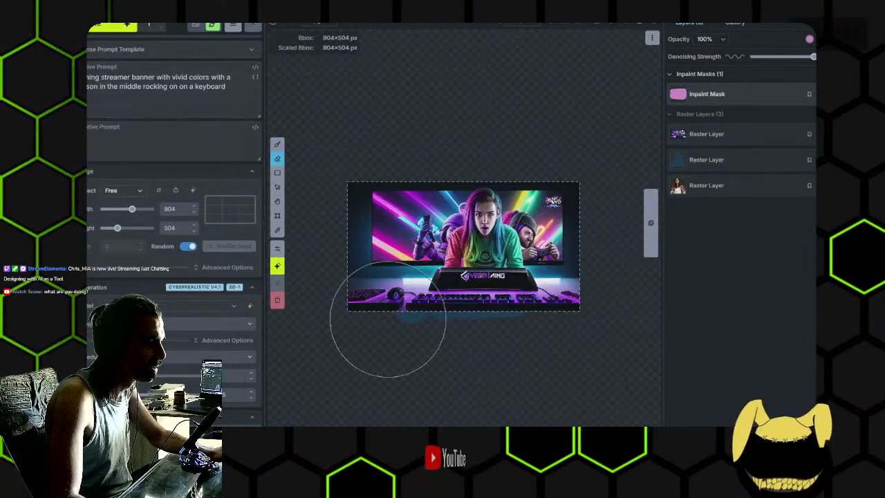
- Mask the computer mouse on the desk, prompt for a mouse at a lower denoising strength, generate, and accept the result
scroll(394, 291, "up", 5)
key("b")
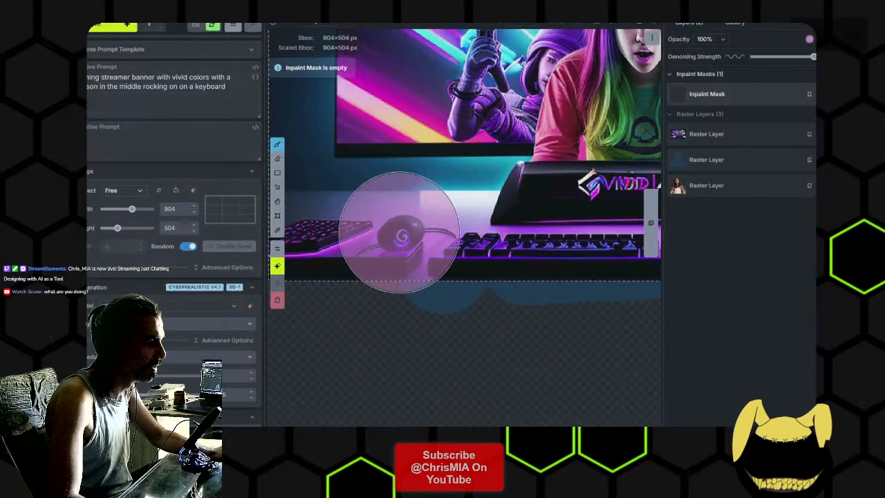
left_click(400, 234)
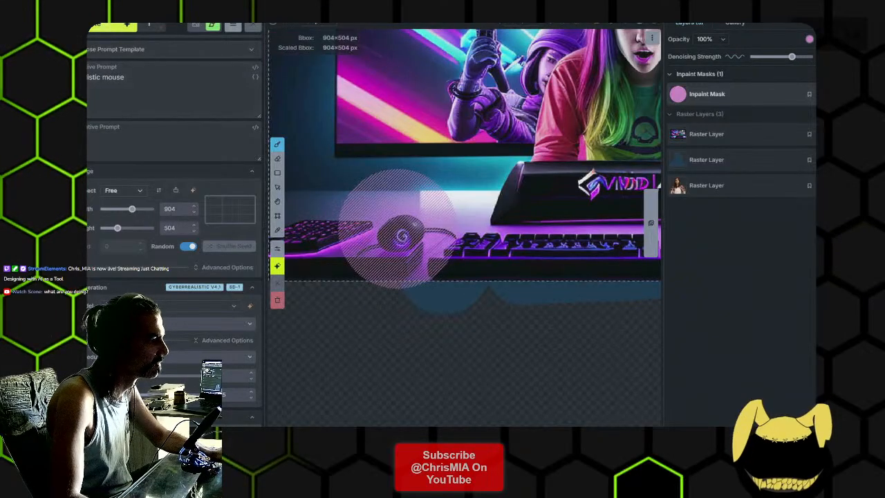
left_click(113, 27)
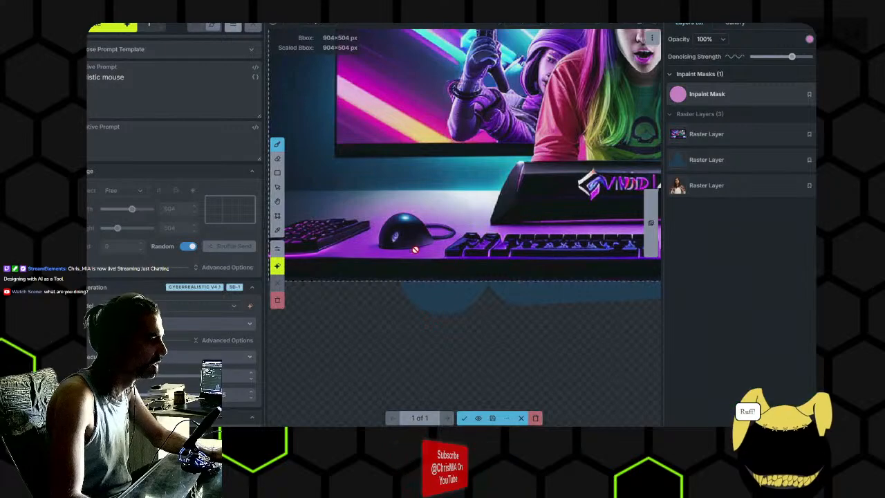
left_click(464, 419)
- Erase the mask over the mouse and paint a new inpaint mask along the full width of the main keyboard
key("e")
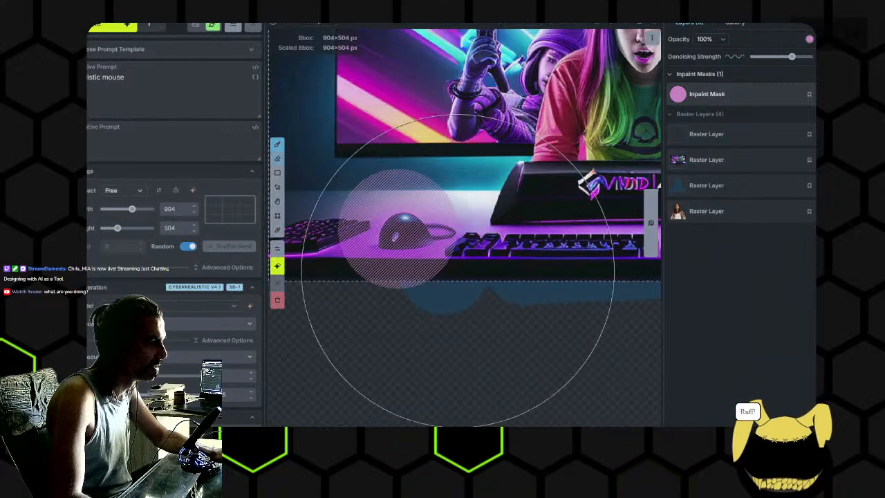
left_click_drag(508, 313, 373, 312)
key("b")
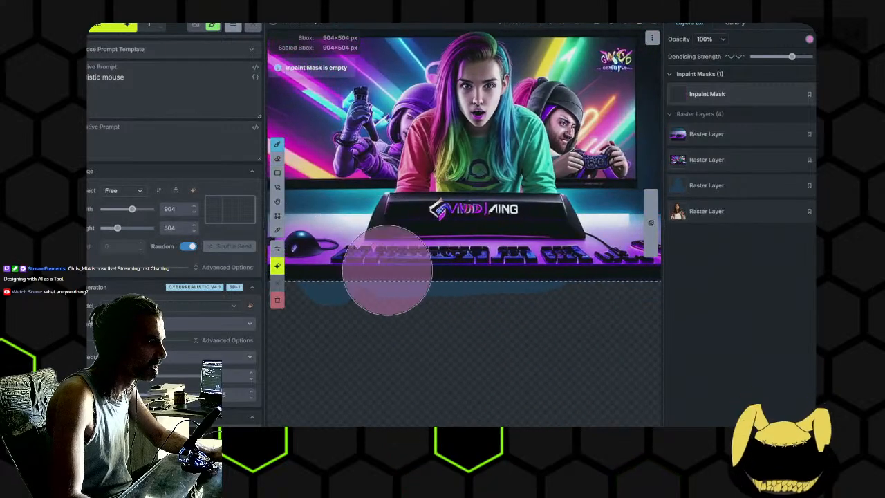
scroll(470, 312, "down", 2)
left_click_drag(345, 270, 410, 264)
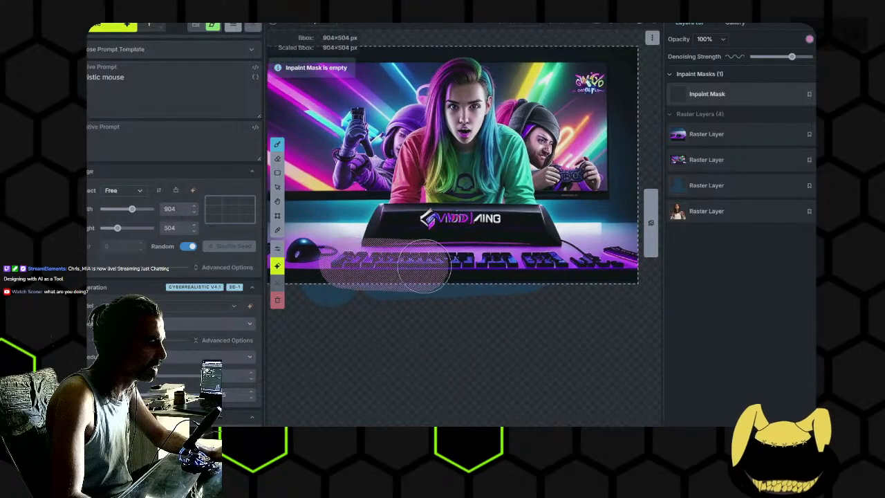
mouse_move(546, 262)
left_mouse_down()
mouse_move(619, 265)
mouse_move(552, 288)
left_mouse_up()
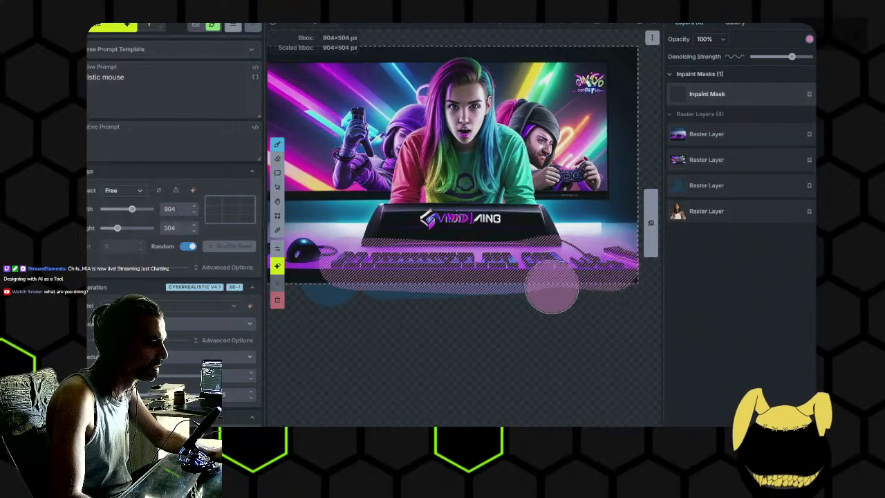
- Replace "mouse" with "keyboard" in the positive prompt and regenerate the masked area
double_click(122, 77)
type("keyboard")
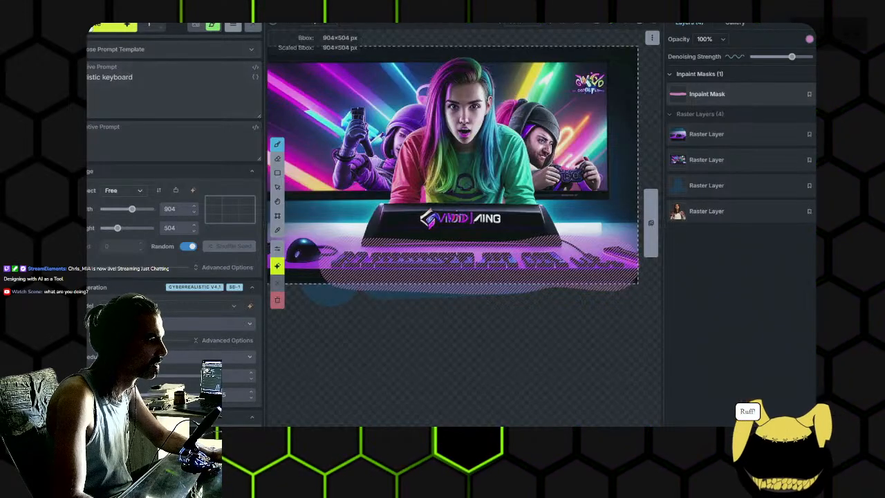
key("ctrl+Return")
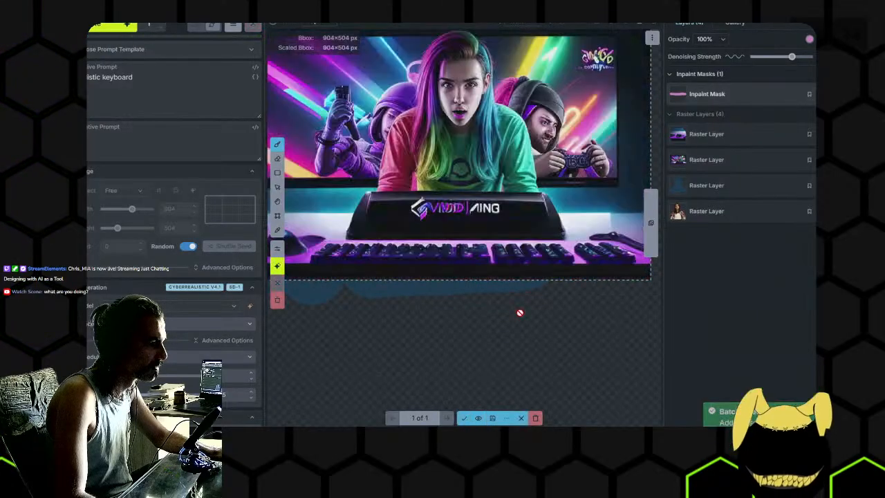
- Inspect the regenerated keyboard keys up close and accept the result
scroll(526, 286, "up", 5)
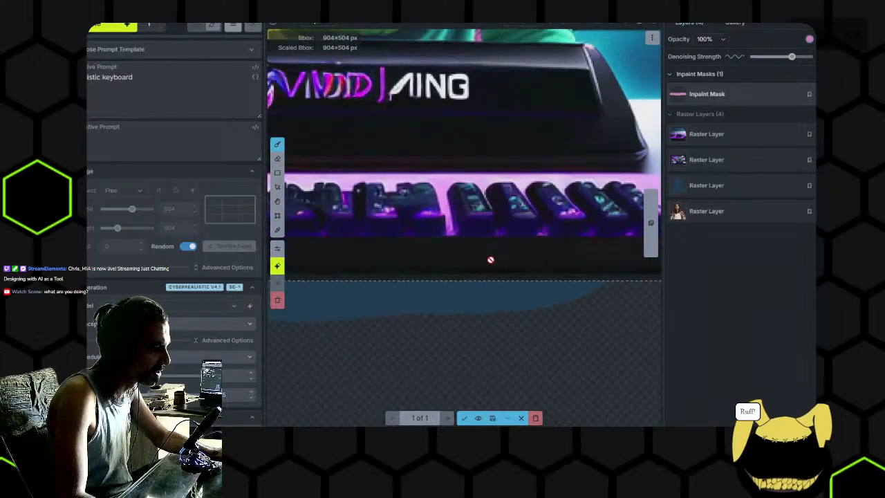
scroll(518, 245, "down", 4)
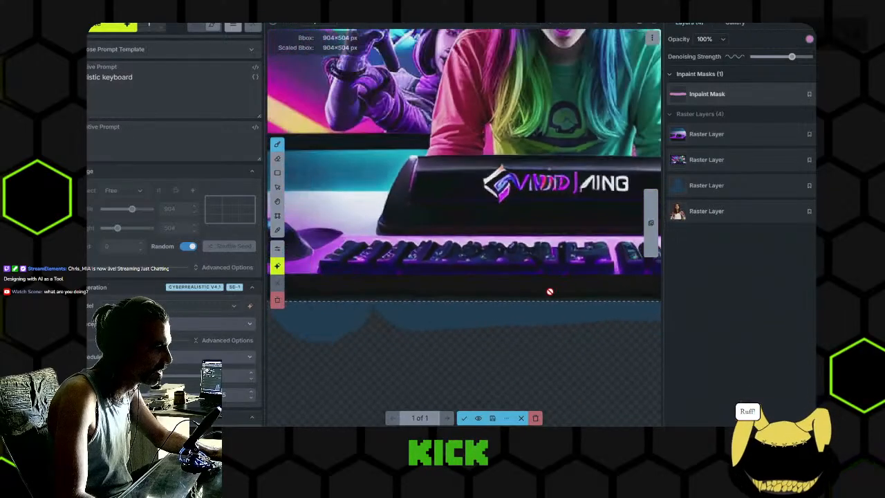
left_click_drag(549, 291, 489, 289)
left_click(465, 418)
- Erase the inpaint mask over the keyboard and view the whole banner
scroll(479, 322, "down", 2)
scroll(388, 315, "down", 3)
left_click_drag(431, 308, 509, 309)
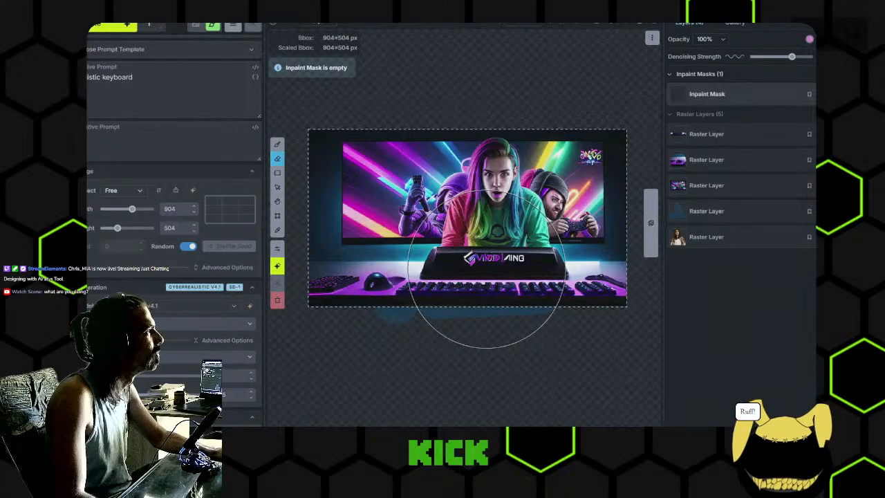
scroll(486, 285, "up", 1)
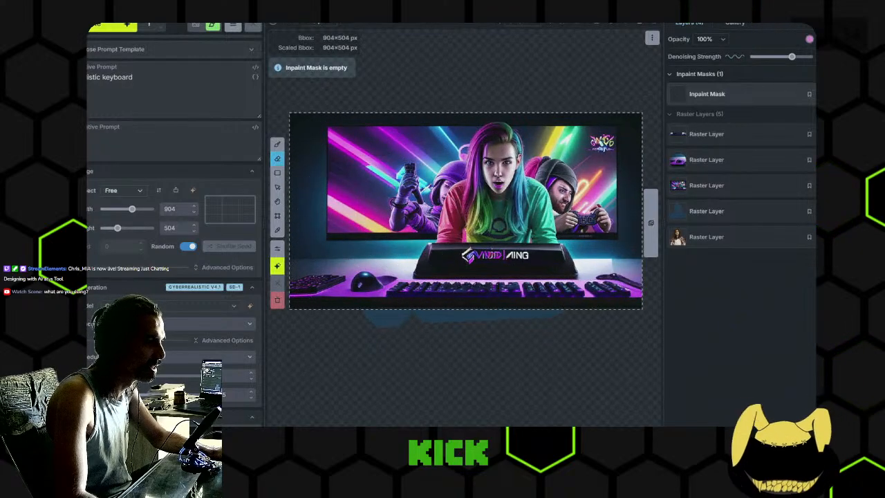
- Delete the banner and silhouette raster layers and make the portrait raster layer visible again
left_click(844, 134)
left_click(844, 134)
left_click(844, 134)
left_click(844, 134)
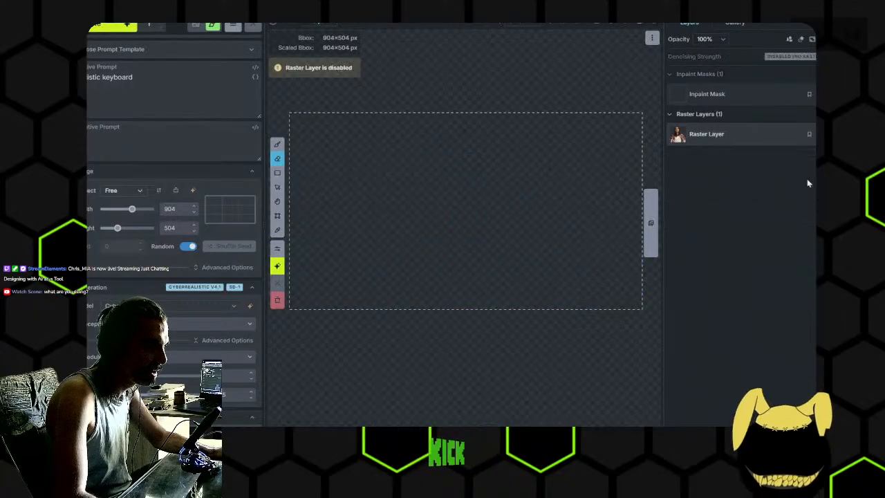
left_click(832, 134)
- Enlarge the bounding box to 1712×960 px so it frames the whole portrait, with its lower edge along the portrait's base
scroll(546, 231, "down", 4)
left_click_drag(541, 239, 542, 152)
scroll(325, 194, "down", 2)
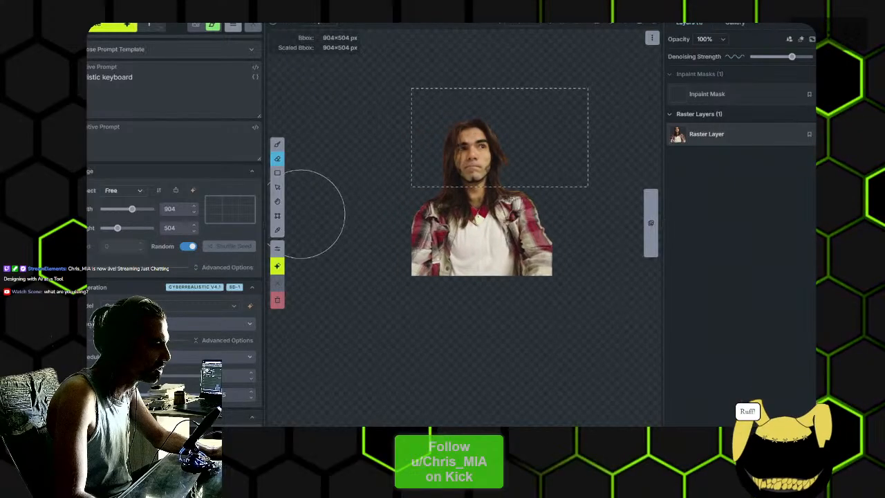
left_click(277, 217)
left_click_drag(411, 187, 316, 233)
left_click_drag(587, 233, 651, 277)
mouse_move(596, 295)
left_mouse_down()
mouse_move(539, 286)
mouse_move(603, 291)
left_mouse_up()
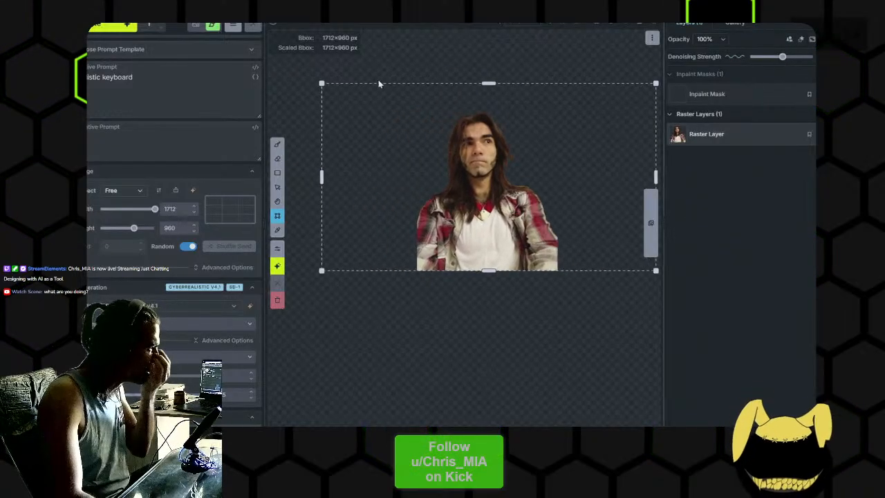
- Set the positive prompt to "streamer banner for gaming with the player in the middle and a circuit board in the background" and generate
left_click(200, 92)
key("ctrl+a")
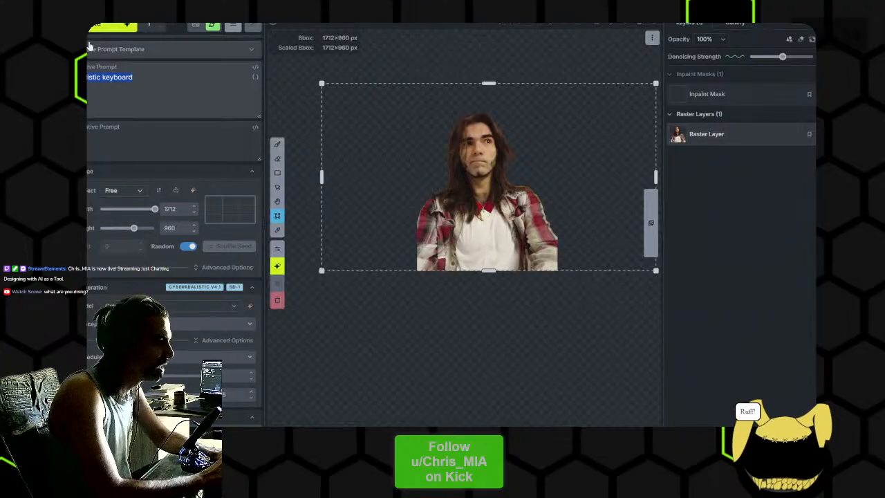
type("ame")
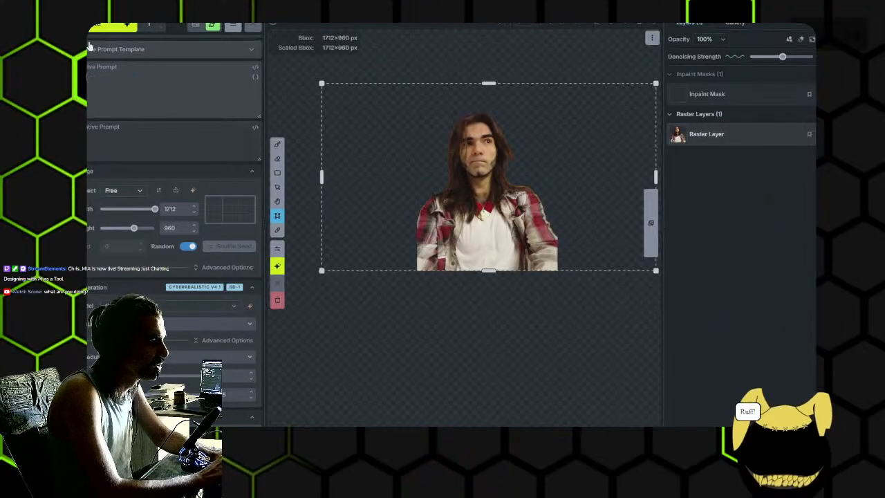
type("reamer banner for gaming with ty")
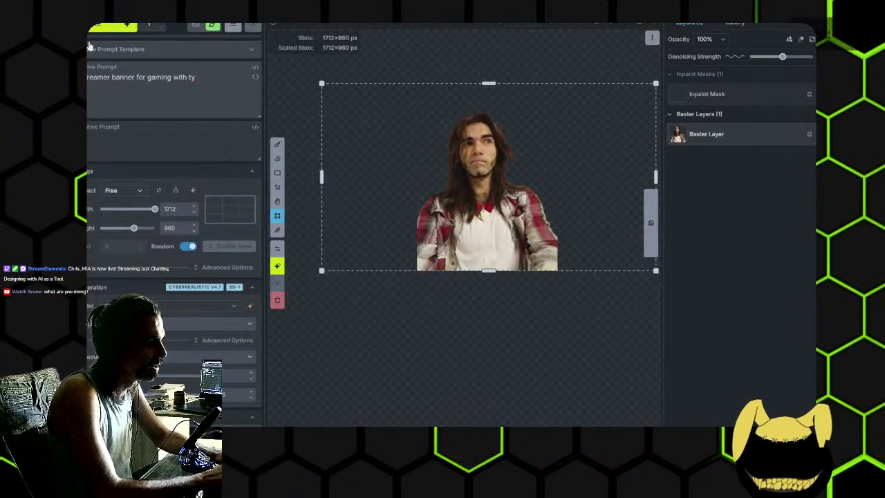
key("BackSpace")
type("he player in the")
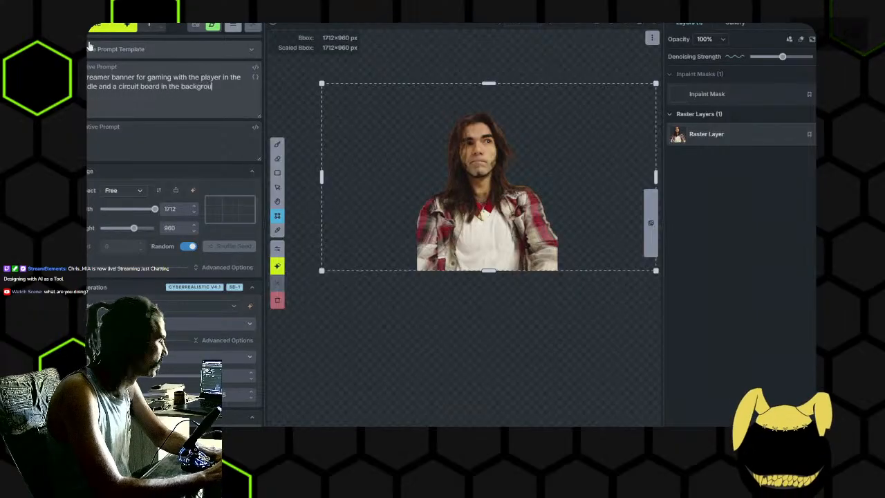
mouse_move(483, 140)
left_mouse_down()
mouse_move(450, 150)
mouse_move(470, 143)
left_mouse_up()
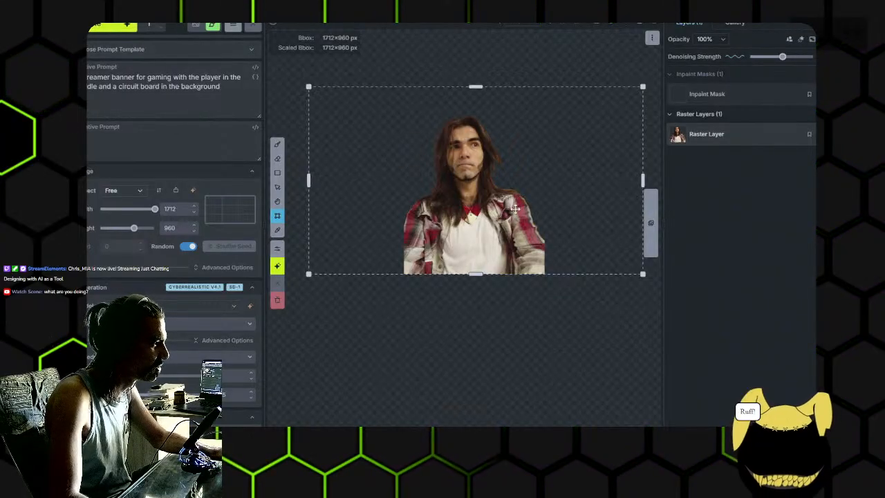
key("ctrl+Return")
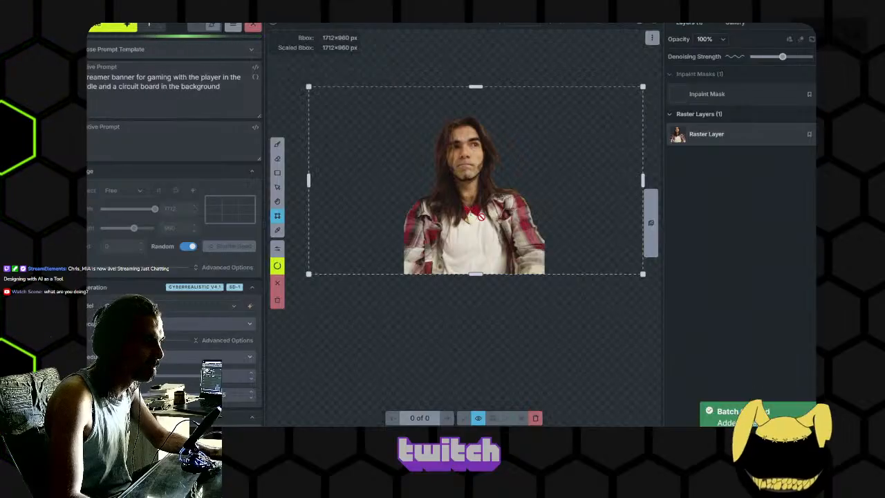
- Examine the preview of the circuit board banner around the portrait while it generates
left_click_drag(482, 216, 473, 242)
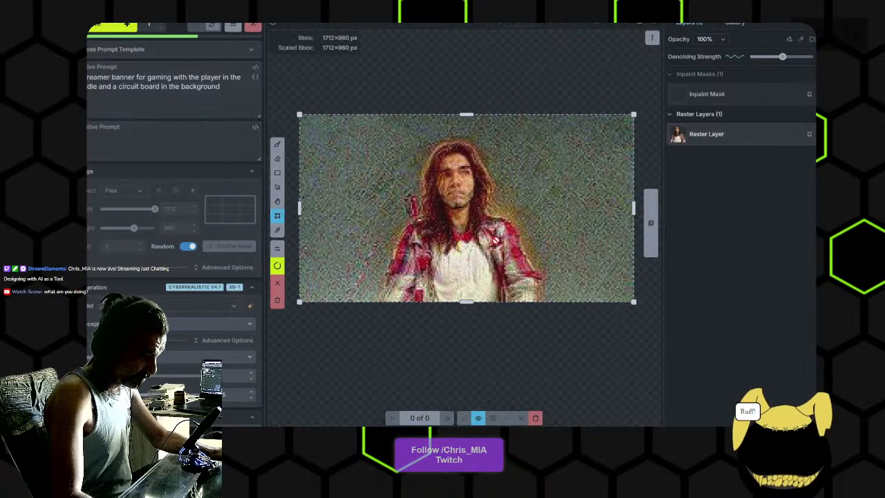
scroll(493, 247, "up", 1)
mouse_move(485, 251)
left_mouse_down()
mouse_move(496, 245)
mouse_move(495, 256)
left_mouse_up()
scroll(496, 247, "down", 1)
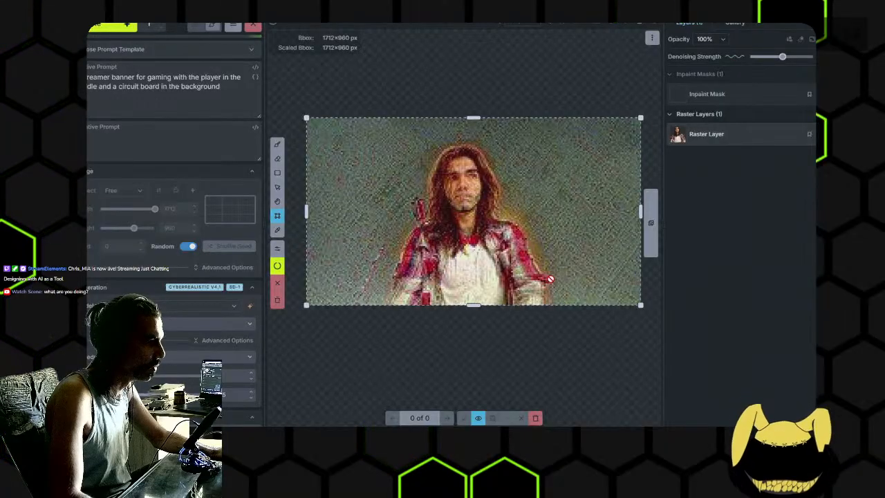
scroll(553, 281, "up", 3)
left_click_drag(571, 251, 544, 259)
scroll(569, 252, "down", 2)
scroll(559, 253, "down", 1)
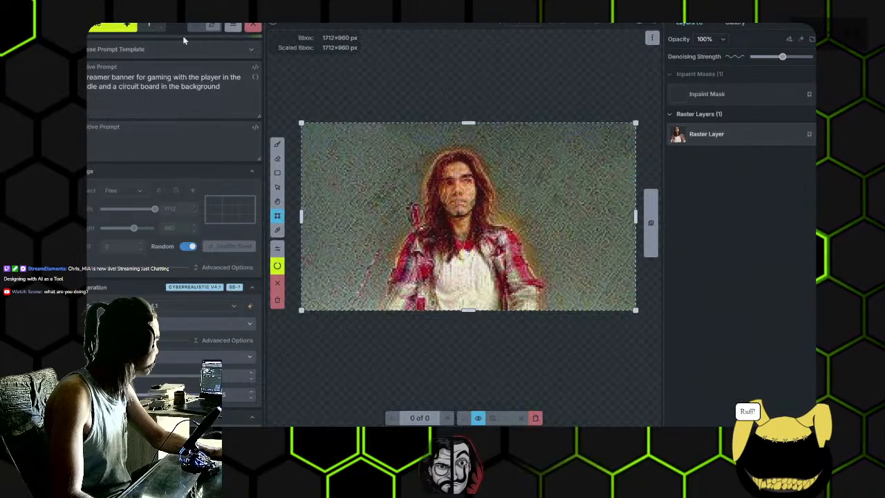
scroll(515, 233, "down", 1)
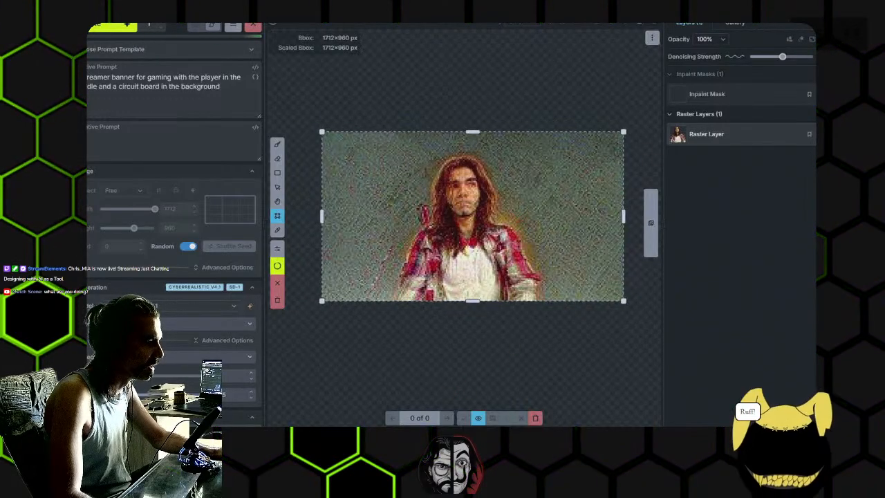
left_click(443, 435)
left_click_drag(475, 49, 680, 45)
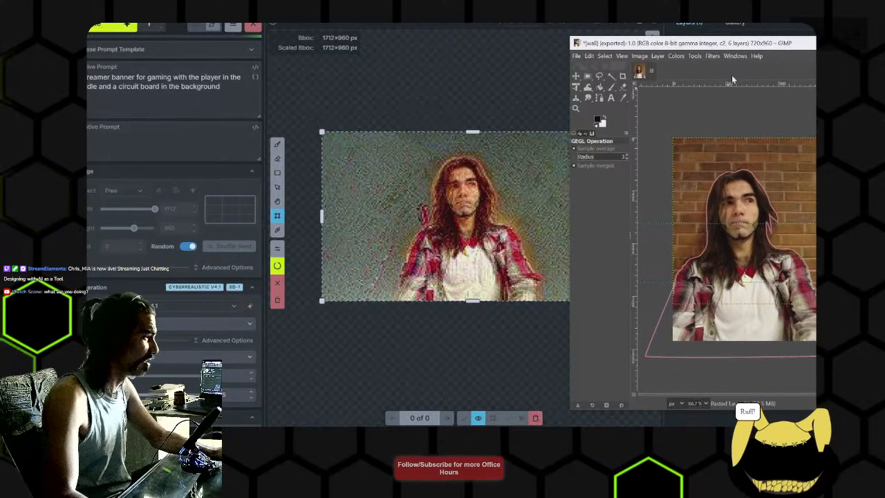
left_click_drag(721, 47, 742, 51)
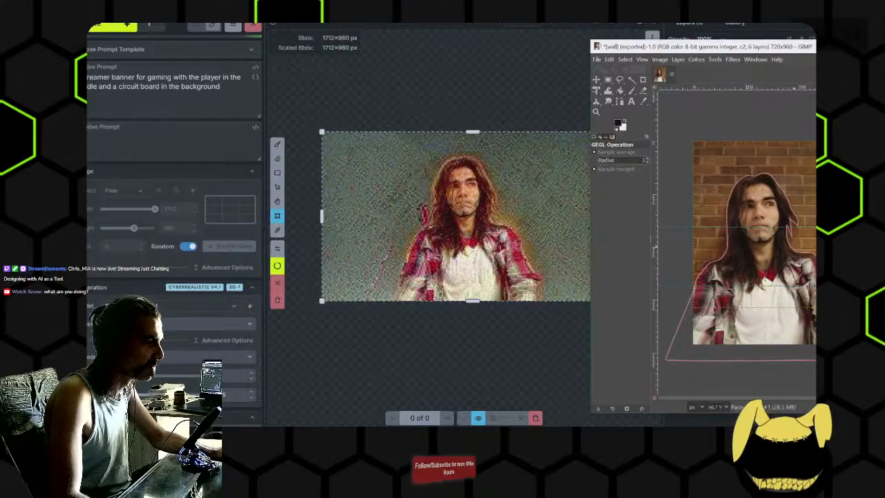
left_click(470, 110)
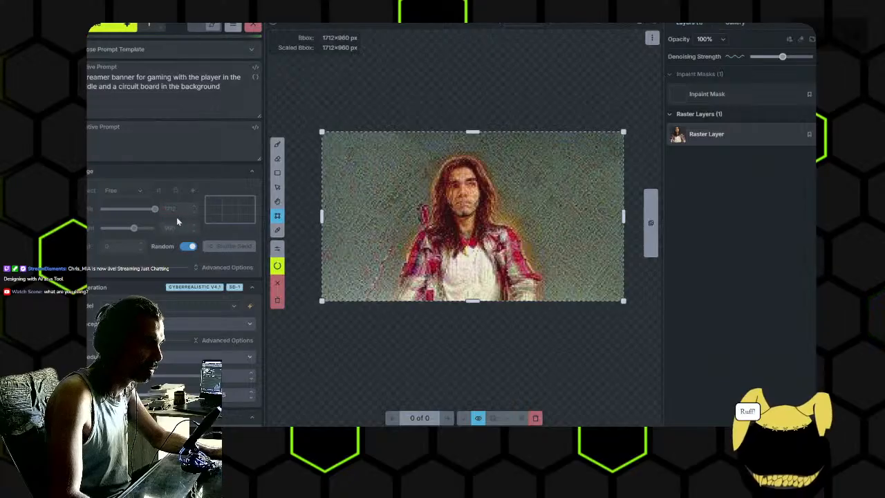
- Switch to GIMP and arrange its window beside the source image folder
key("alt+Tab")
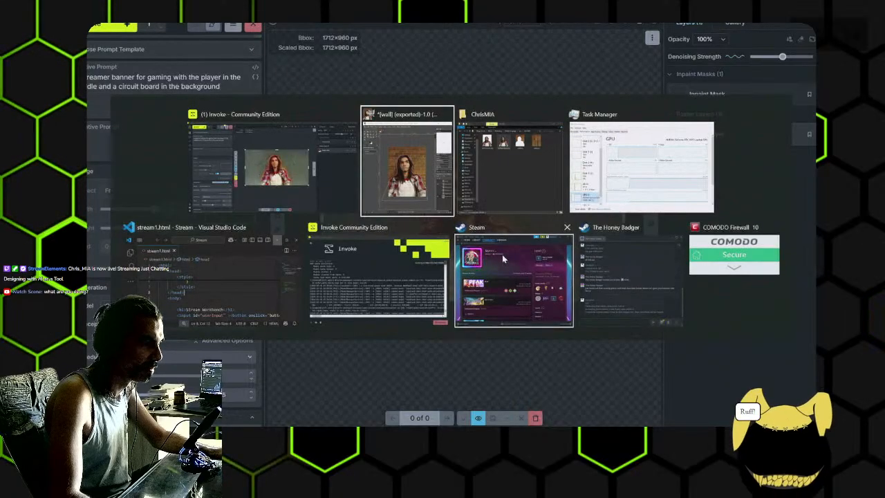
left_click_drag(731, 50, 554, 43)
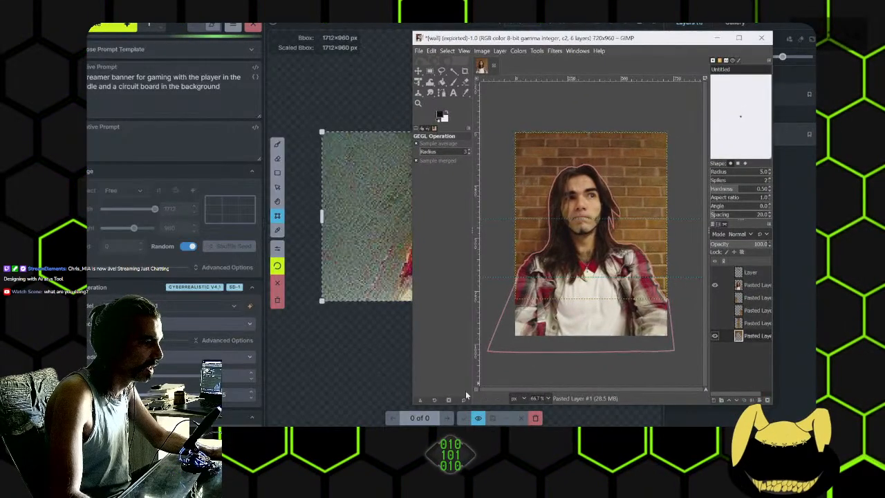
key("alt+Tab")
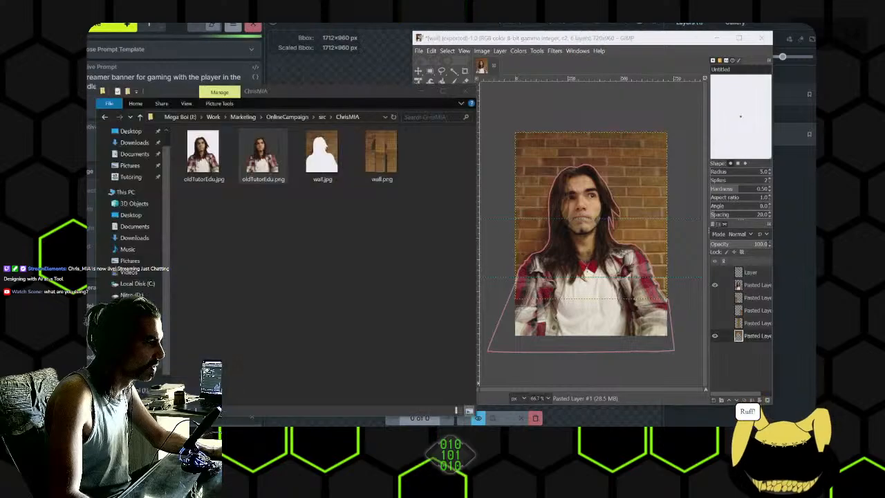
right_click(264, 155)
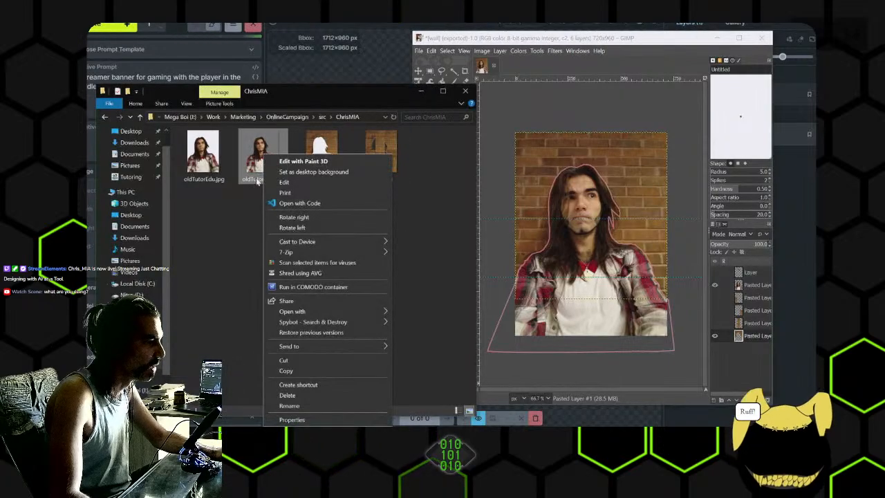
left_click(244, 221)
right_click(248, 154)
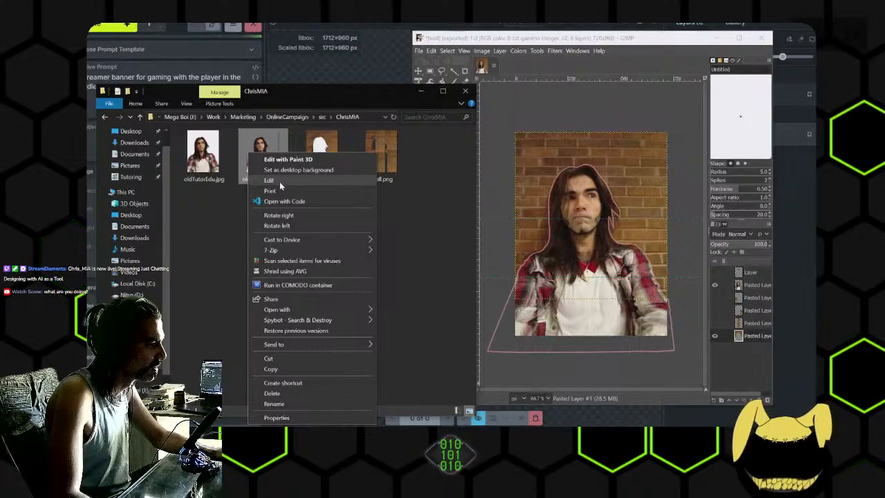
mouse_move(298, 313)
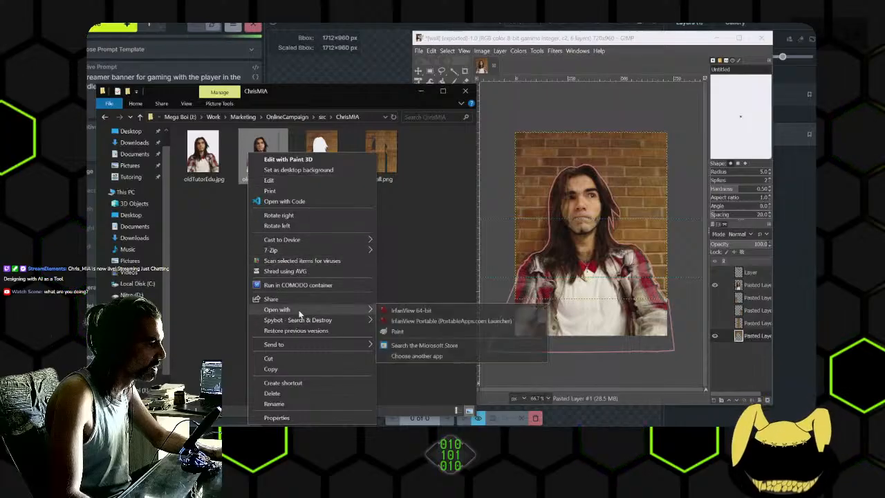
left_click(401, 253)
- Load oldTutorEdu.png from the source image folder into GIMP
left_click_drag(271, 171, 517, 74)
left_click_drag(484, 43, 570, 48)
left_click_drag(266, 161, 531, 86)
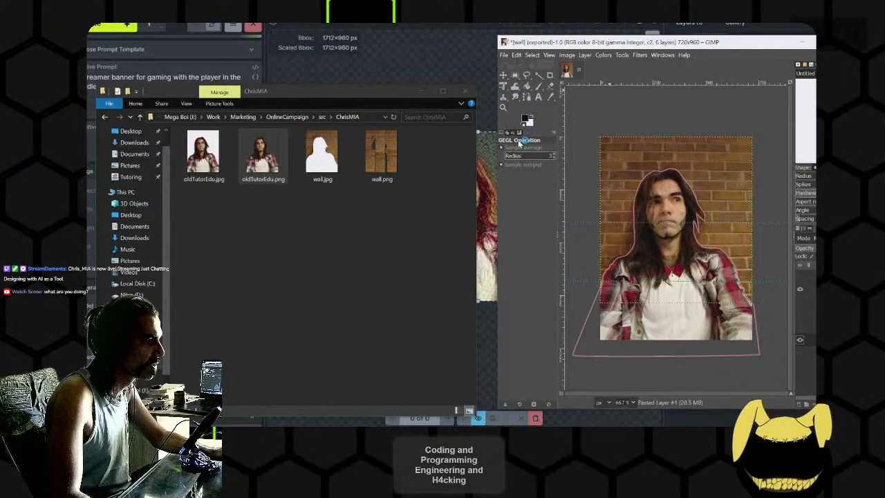
- Cancel the running banner generation in Invoke and keep the embedded color profile of oldTutorEdu.png for the GIMP import
left_click(407, 62)
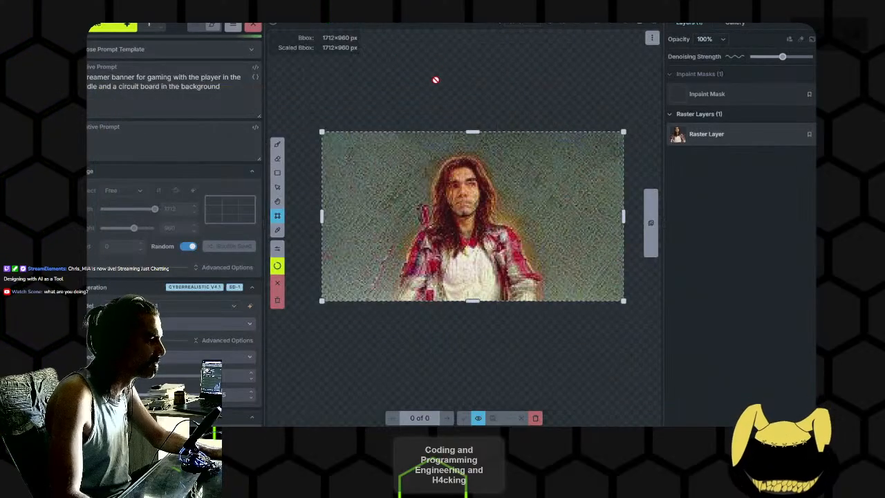
key("alt+Tab")
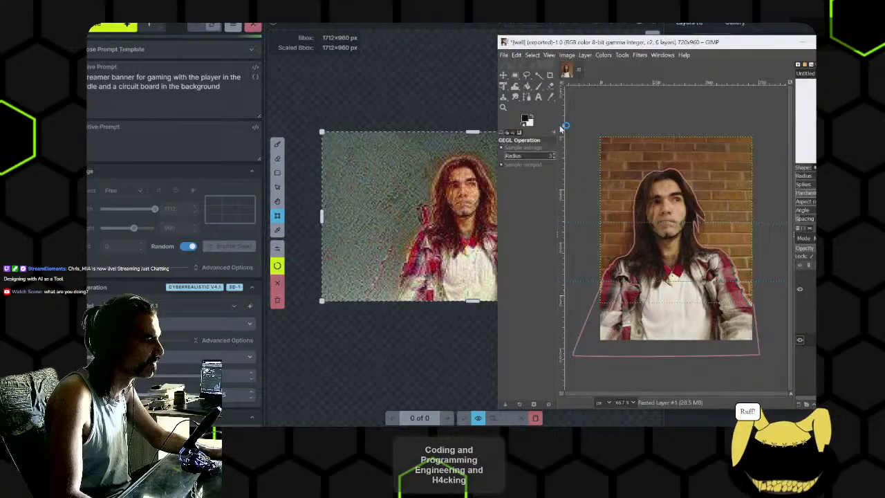
left_click(252, 28)
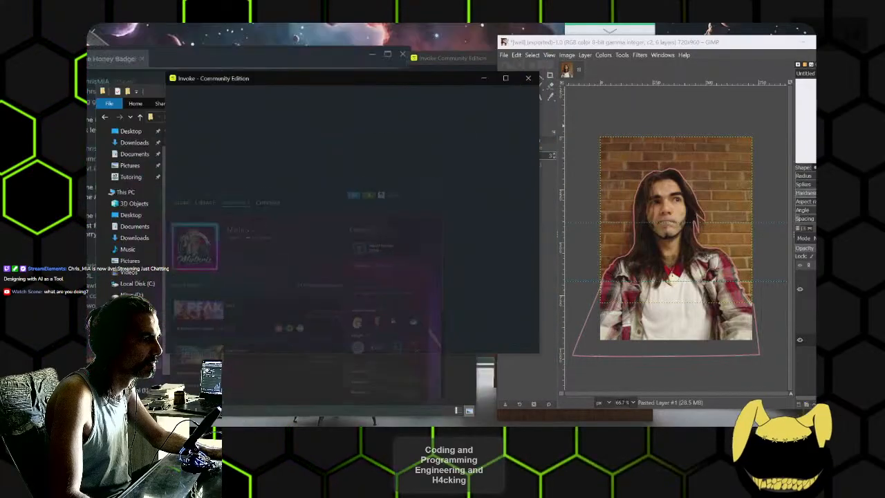
left_click_drag(472, 76, 396, 22)
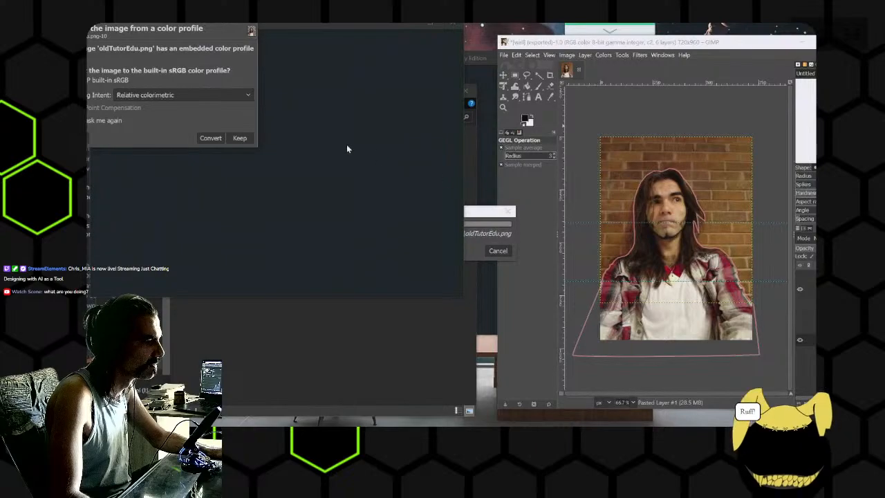
left_click(238, 138)
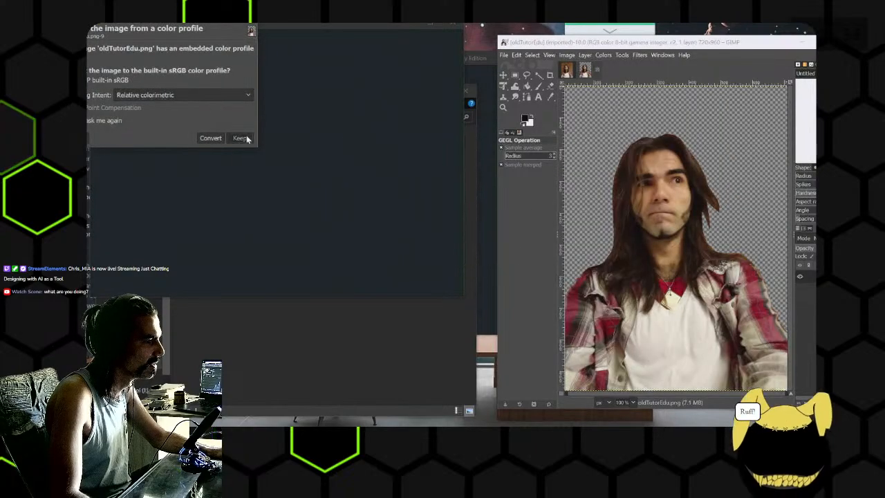
left_click(240, 138)
- Close both blank Invoke windows, the canvas and the launcher
left_click_drag(348, 24, 337, 43)
left_click(364, 433)
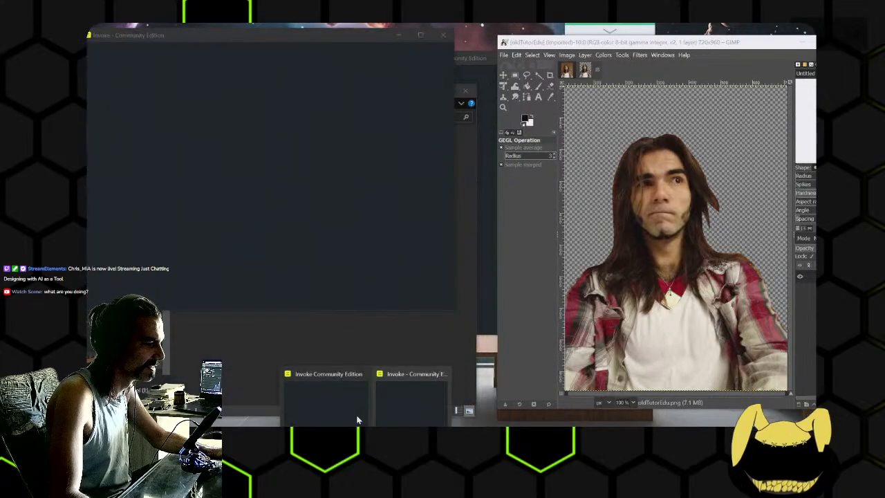
left_click(356, 408)
left_click(364, 433)
left_click(406, 401)
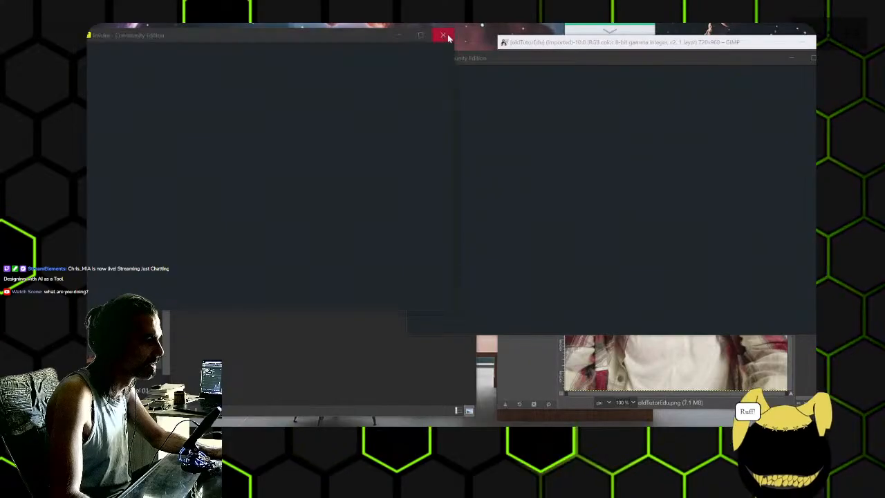
left_click(444, 35)
left_click(834, 58)
- Start Invoke Community Edition.exe from the MV2 (I:) drive and minimise the file explorer and chat windows
left_click(278, 92)
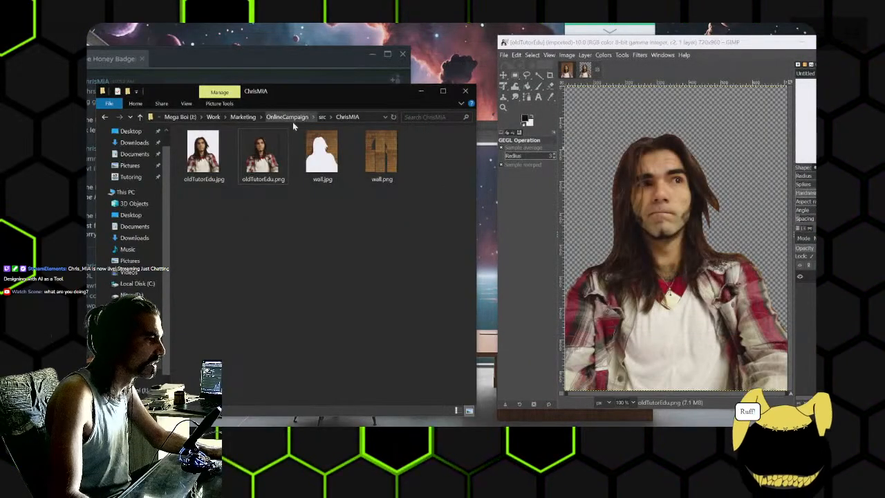
key("alt")
left_click(132, 360)
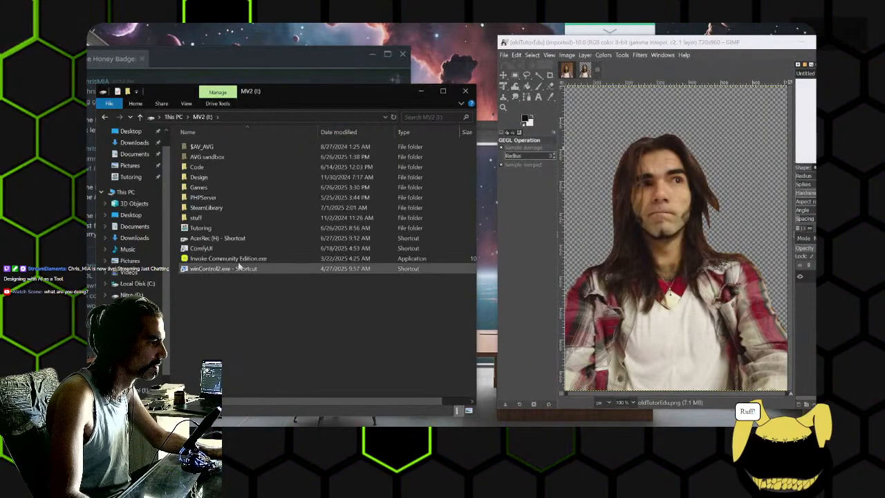
double_click(223, 258)
left_click(421, 91)
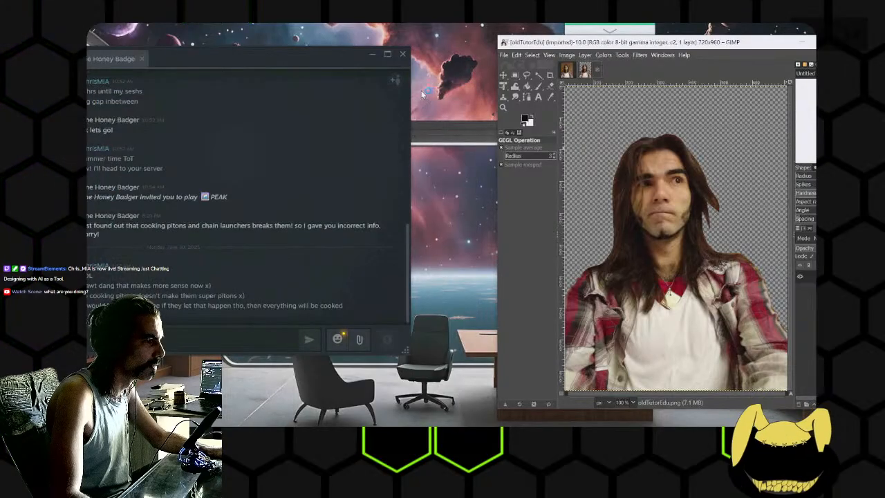
left_click(367, 59)
- Launch the Invoke v5.11.0 installation and place its window beside GIMP
left_click_drag(618, 43, 583, 70)
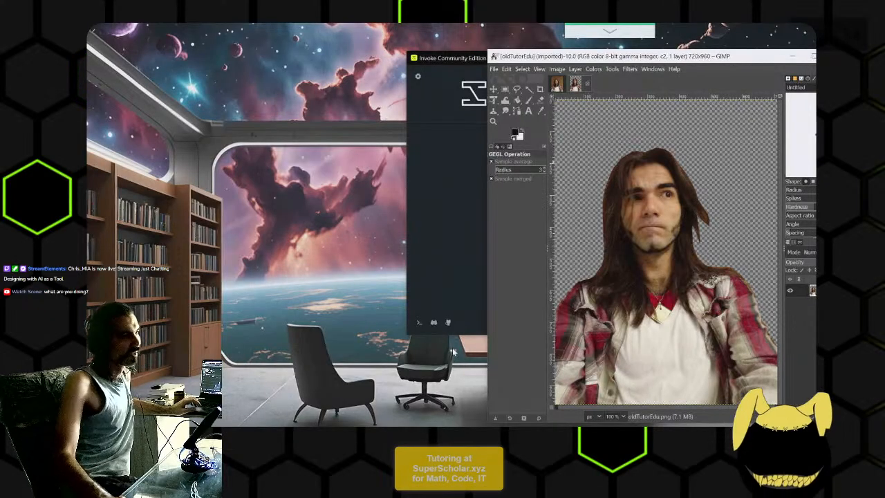
left_click(453, 181)
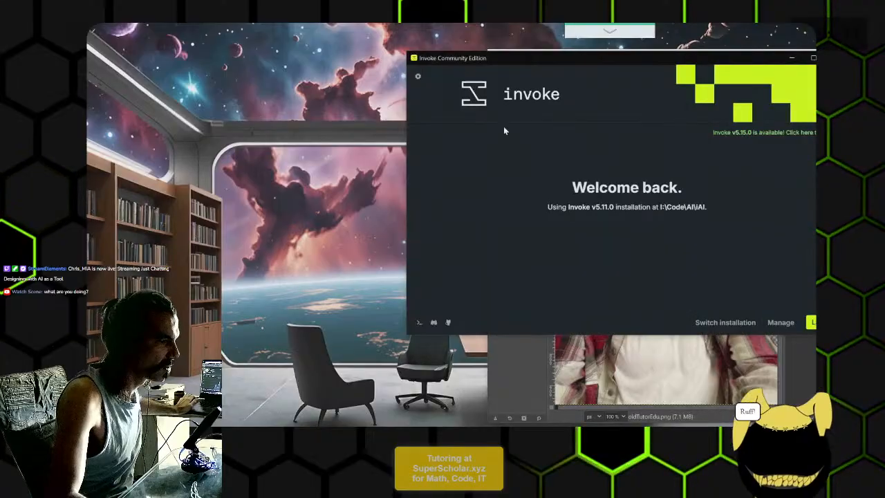
left_click(812, 322)
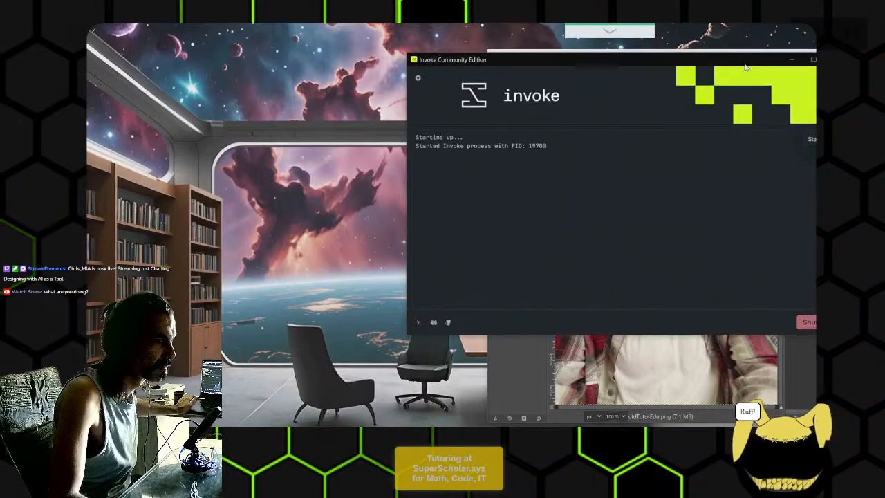
left_click_drag(747, 64, 426, 56)
- Scale the oldTutorEdu image in GIMP to 500×667 px with cubic interpolation
left_click(646, 126)
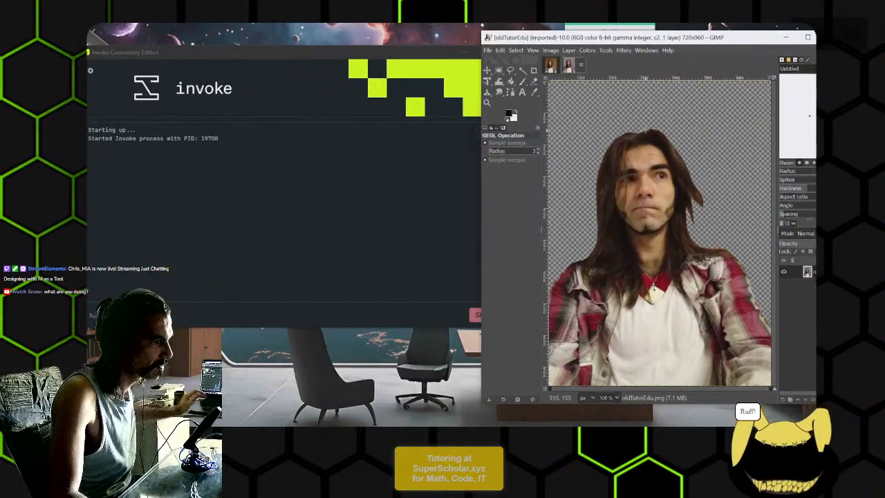
scroll(654, 200, "down", 2)
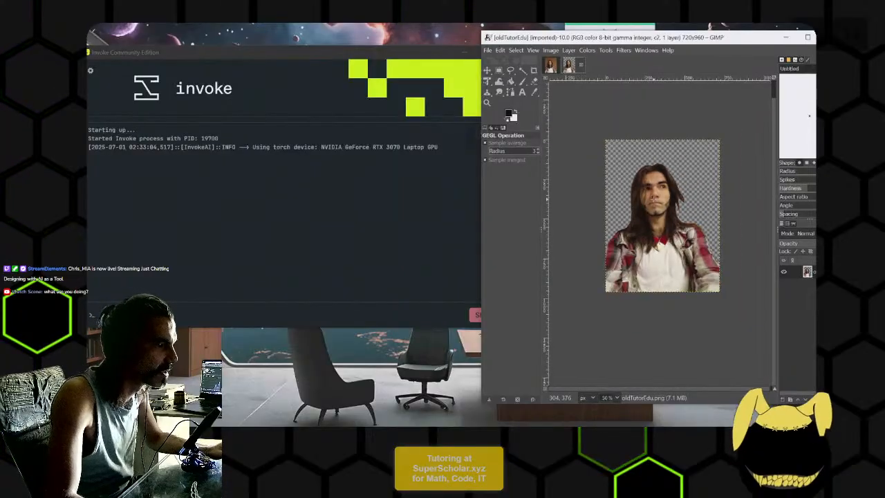
left_click(550, 50)
left_click(598, 166)
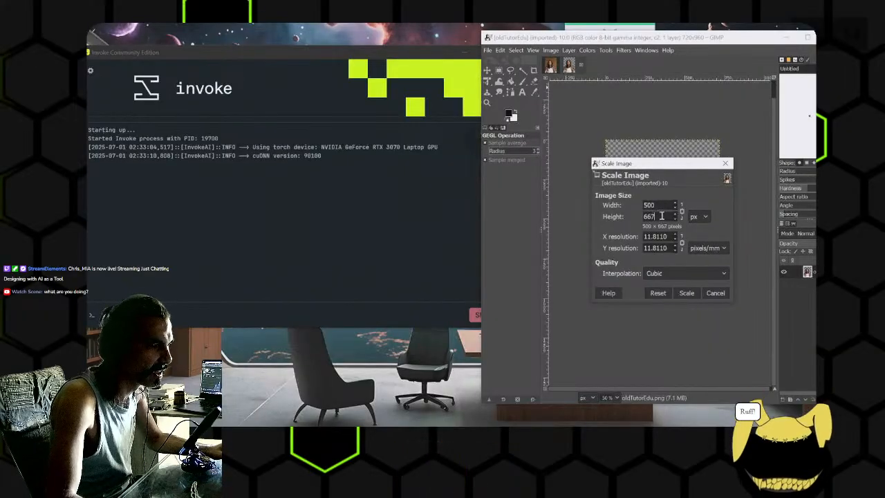
left_click(687, 292)
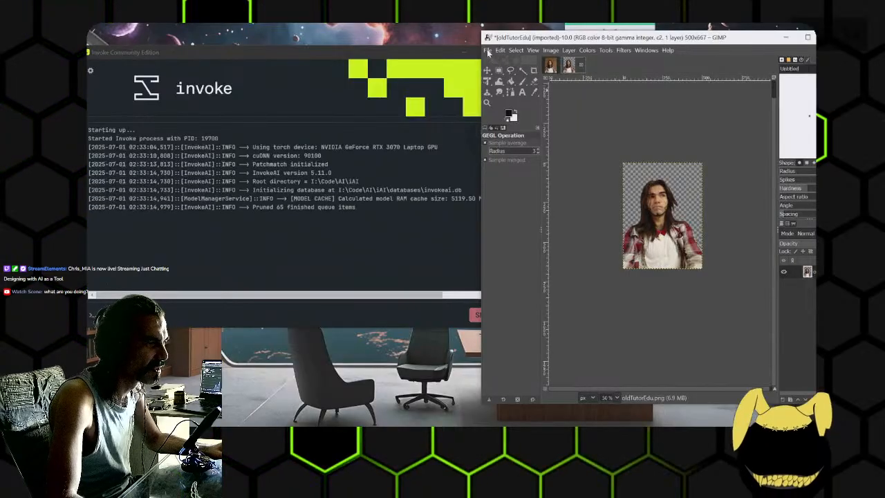
- Export the scaled portrait as oldTutorEdu2.png with compression level 9 and return to the Invoke launcher
left_click(488, 50)
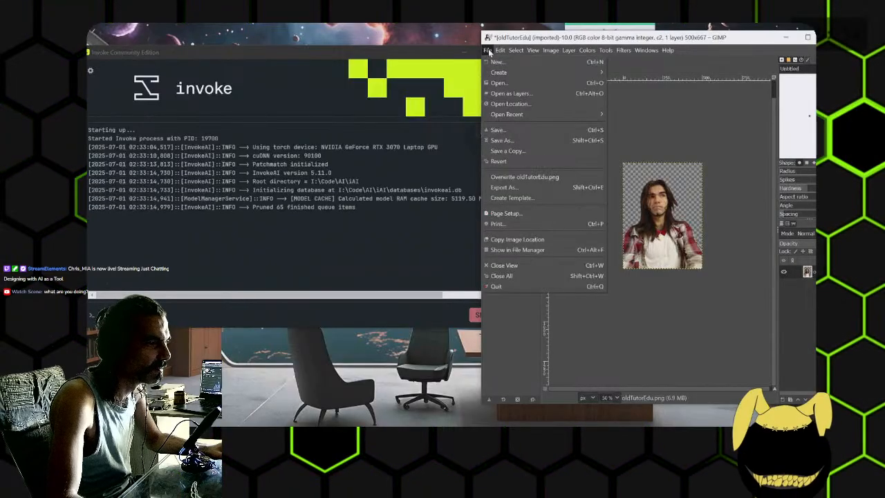
left_click(530, 188)
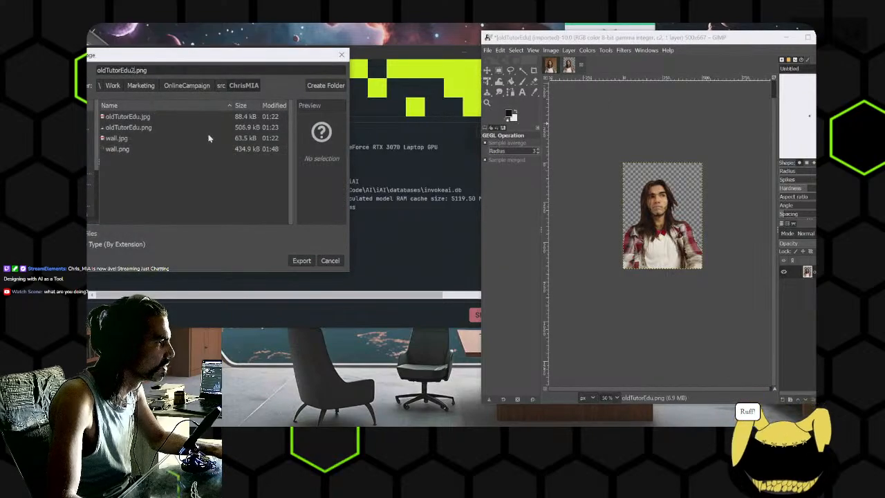
left_click(311, 261)
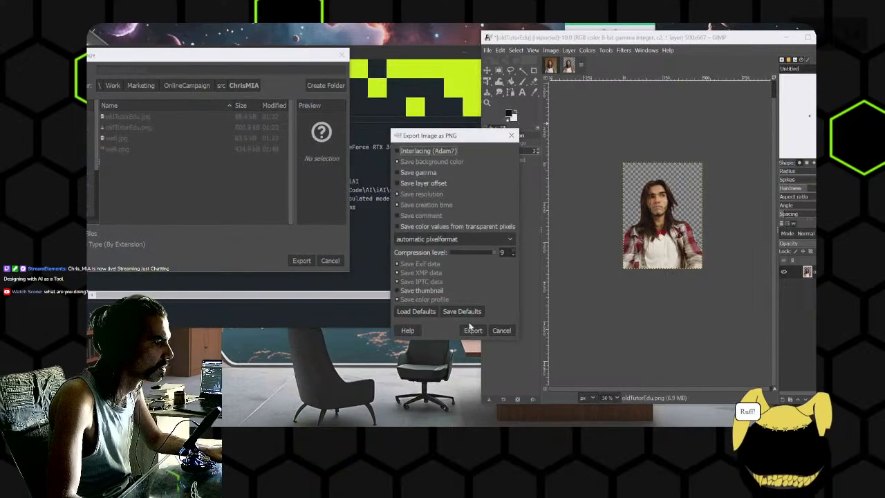
left_click(472, 328)
left_click(421, 177)
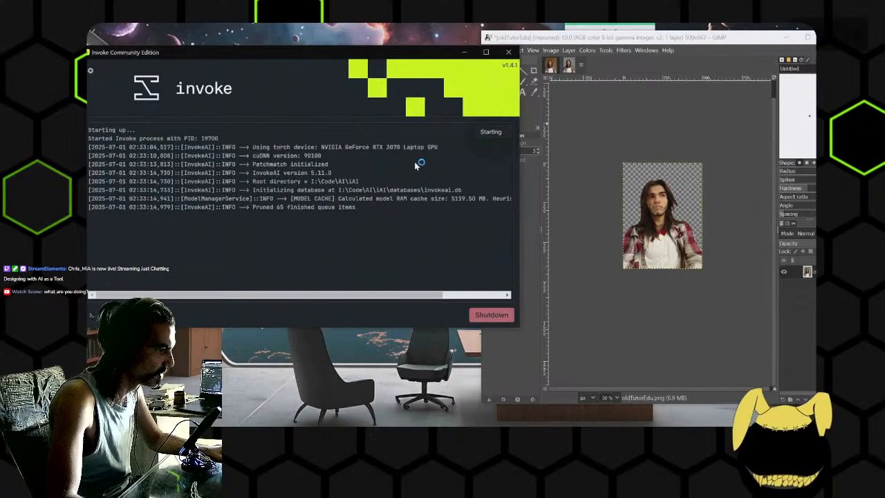
left_click_drag(372, 148, 434, 157)
left_click(343, 179)
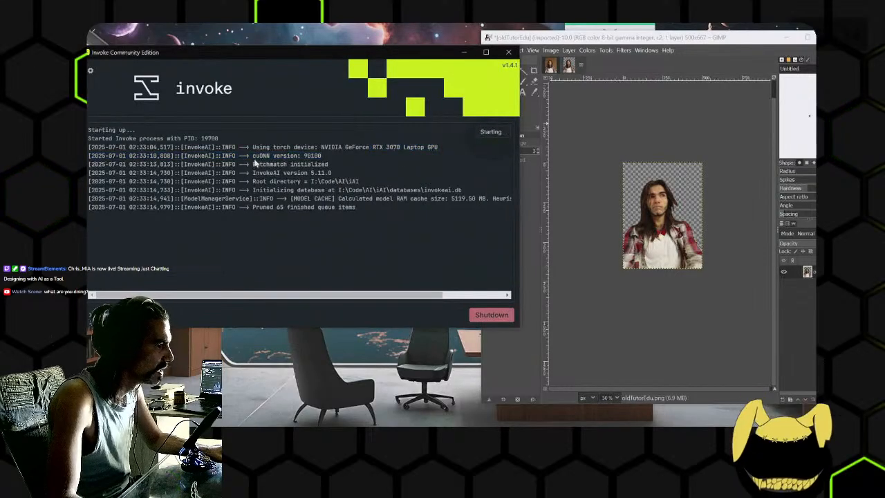
left_click_drag(252, 156, 323, 156)
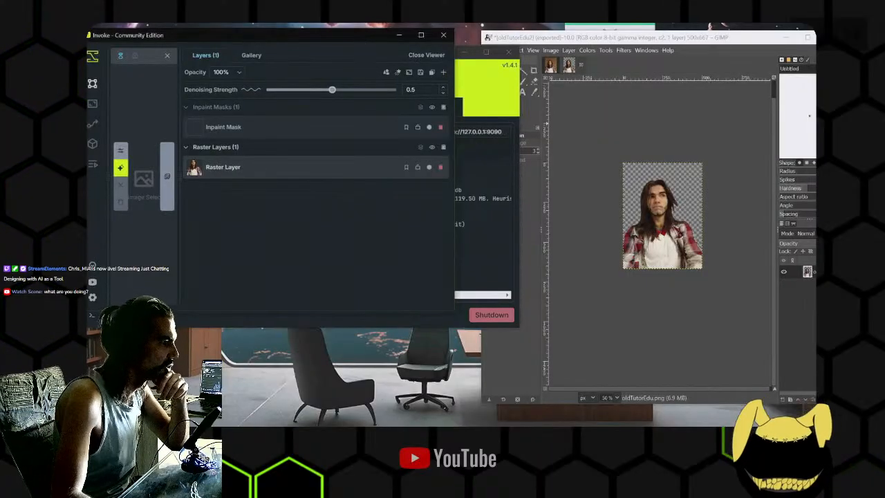
- Show the canvas with more room in a widened Invoke window and delete the existing portrait raster layer
left_click_drag(361, 41, 371, 88)
left_click_drag(188, 177, 356, 179)
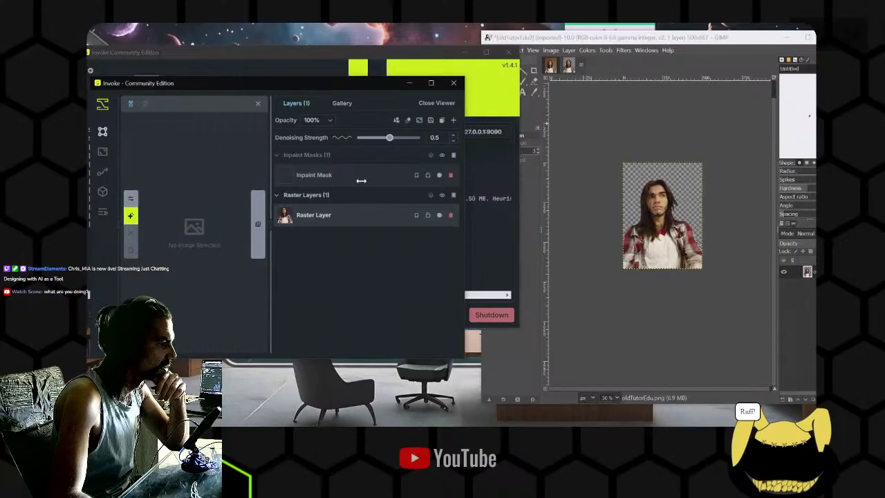
left_click(256, 105)
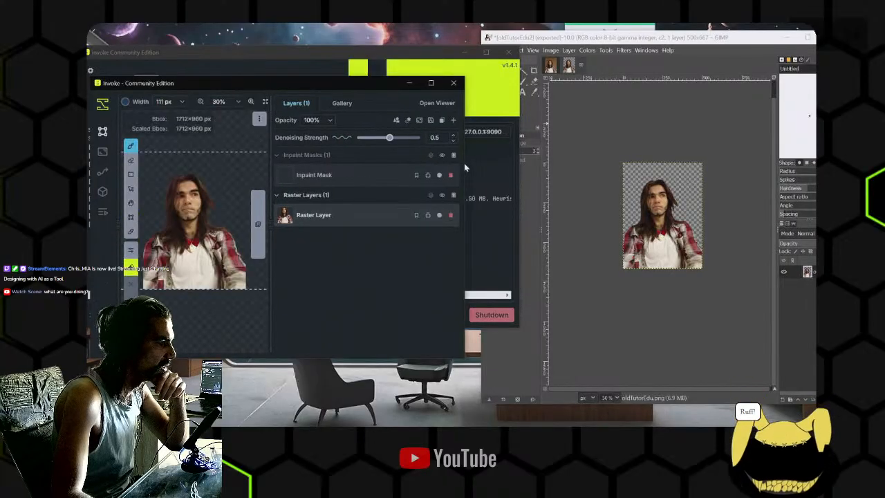
left_click_drag(464, 162, 641, 164)
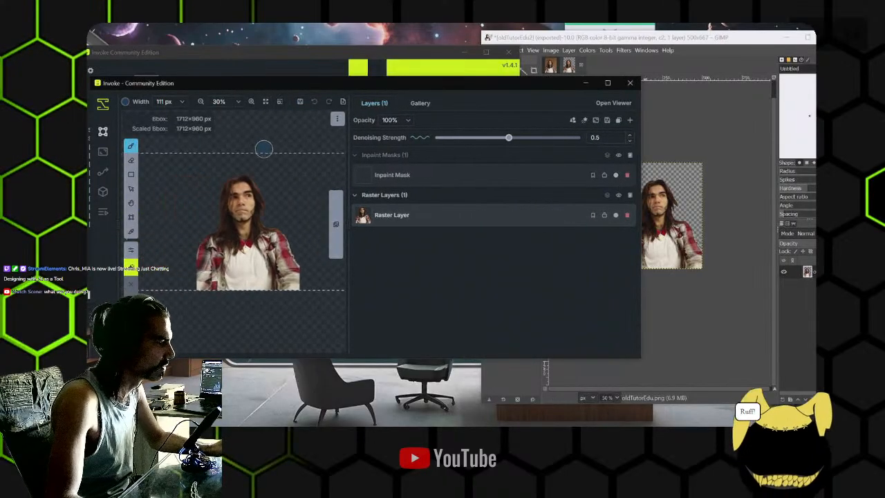
scroll(273, 158, "down", 2)
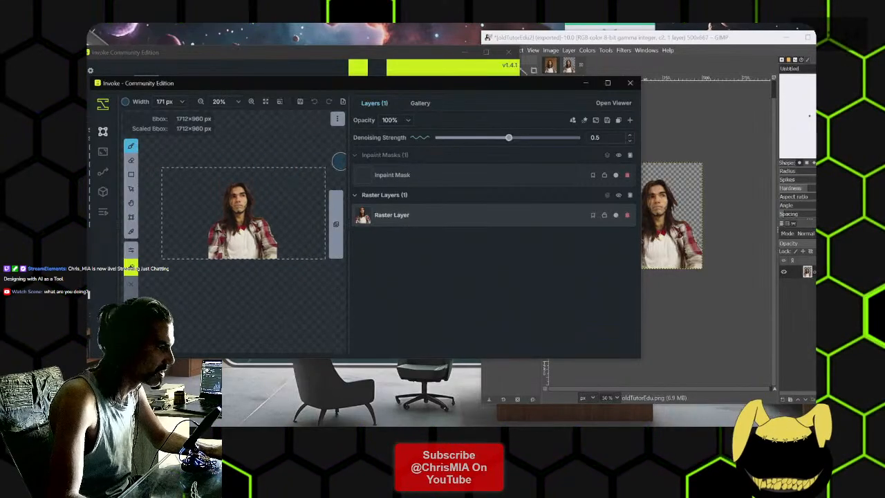
left_click_drag(348, 161, 476, 161)
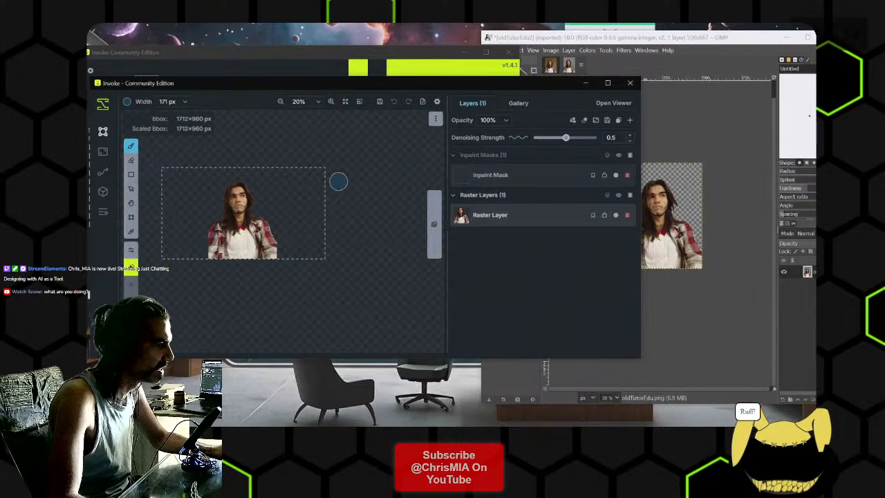
left_click(627, 215)
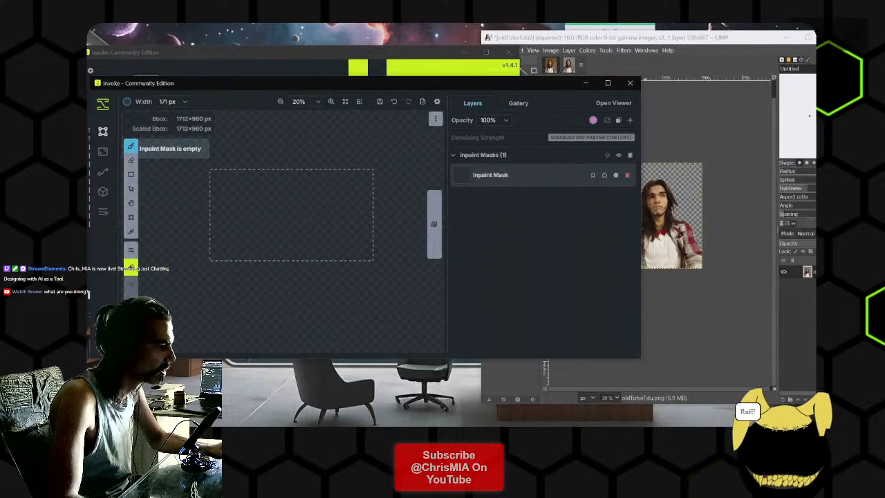
- Switch to File Explorer and browse the OBS image folders in Videos to reach Images\src
key("alt+Tab")
left_click_drag(289, 91, 572, 85)
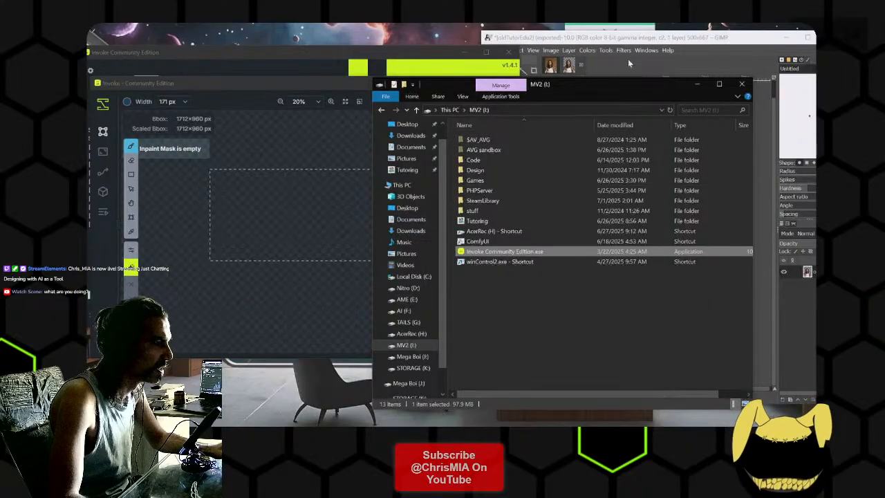
left_click(573, 70)
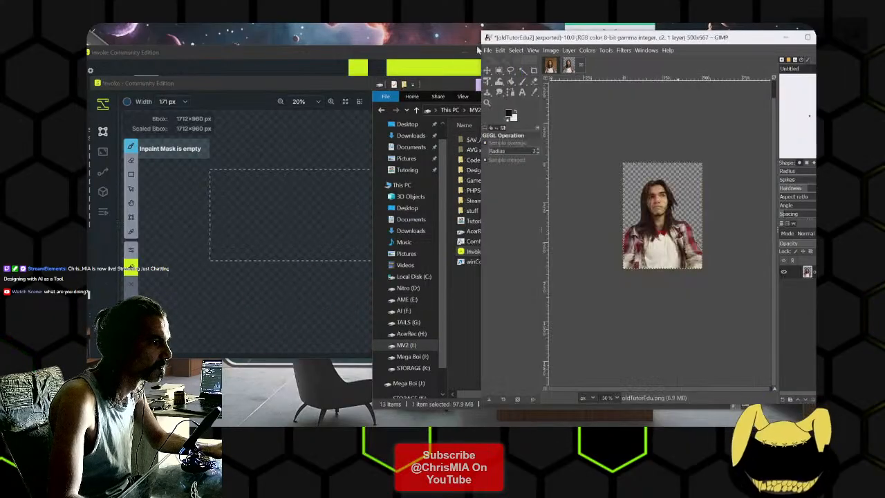
left_click(451, 84)
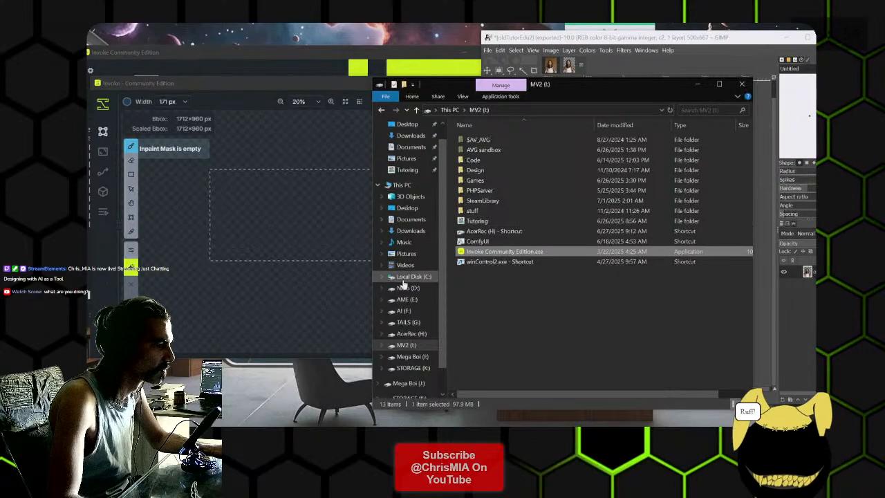
left_click(405, 264)
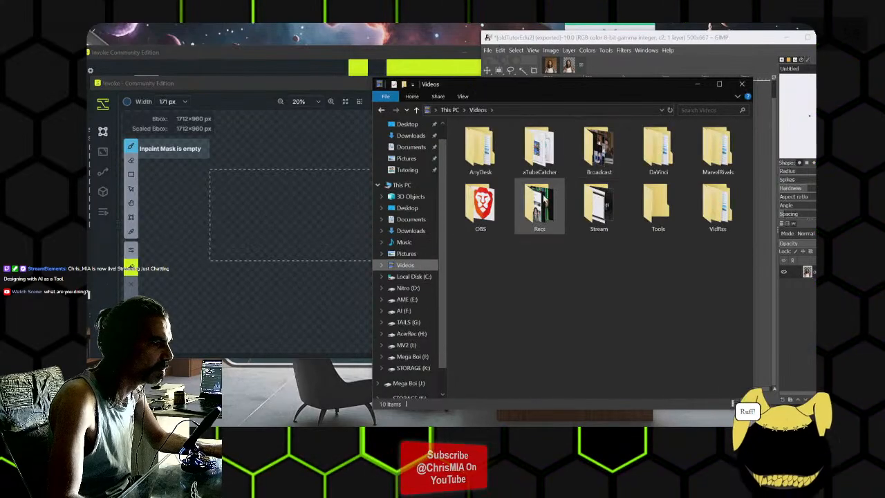
double_click(480, 204)
double_click(596, 148)
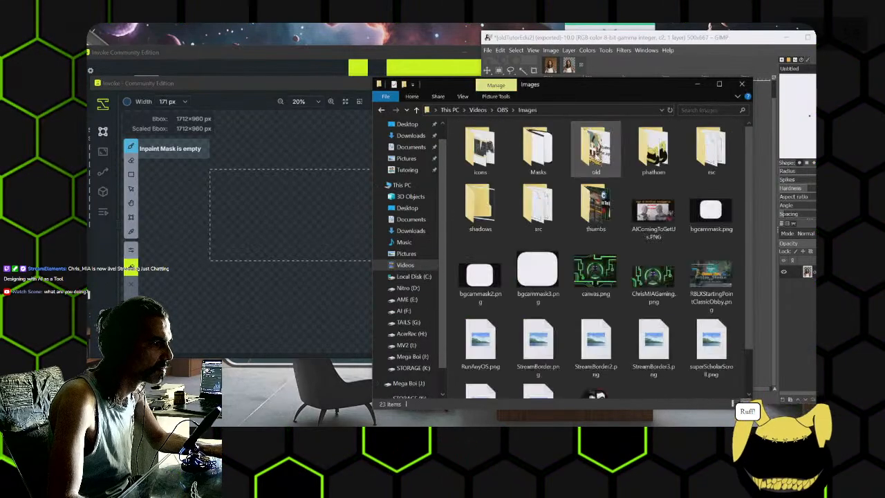
double_click(702, 151)
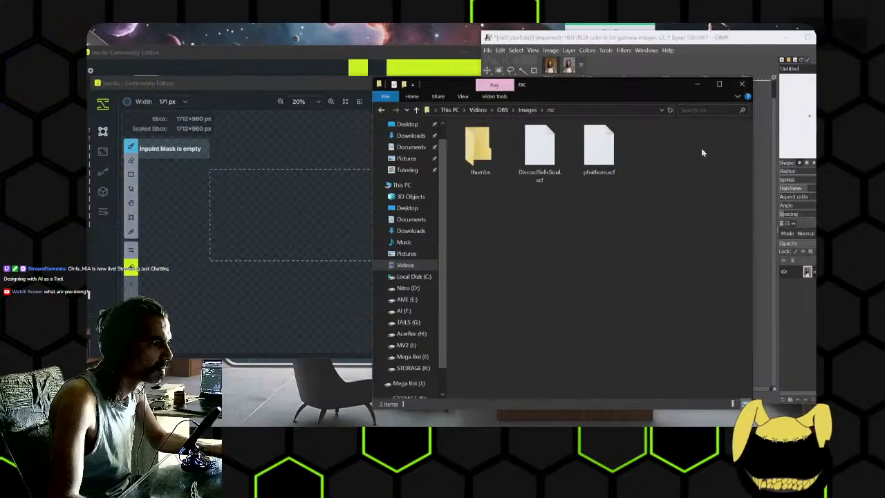
double_click(482, 147)
left_click(380, 110)
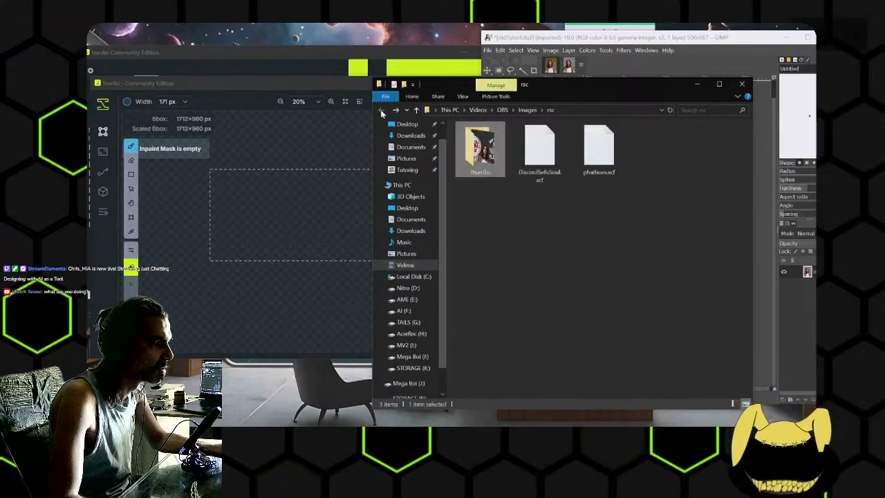
left_click(381, 110)
double_click(539, 202)
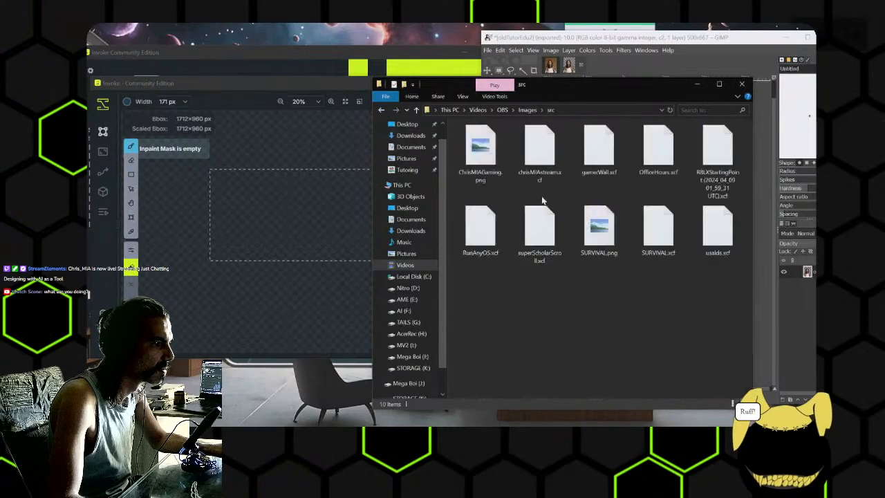
- Open ChrisMIAGaming.png from the src folder in IrfanView 64-bit to view the circuit board artwork
double_click(482, 157)
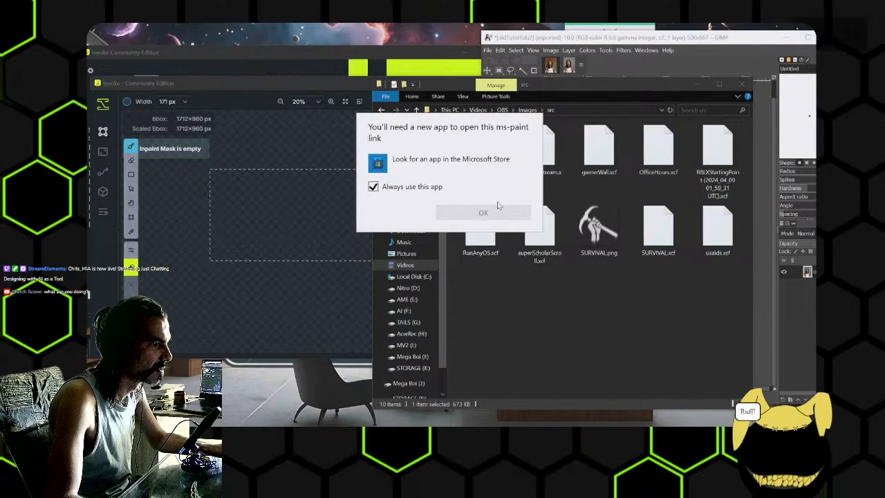
left_click(484, 156)
right_click(488, 148)
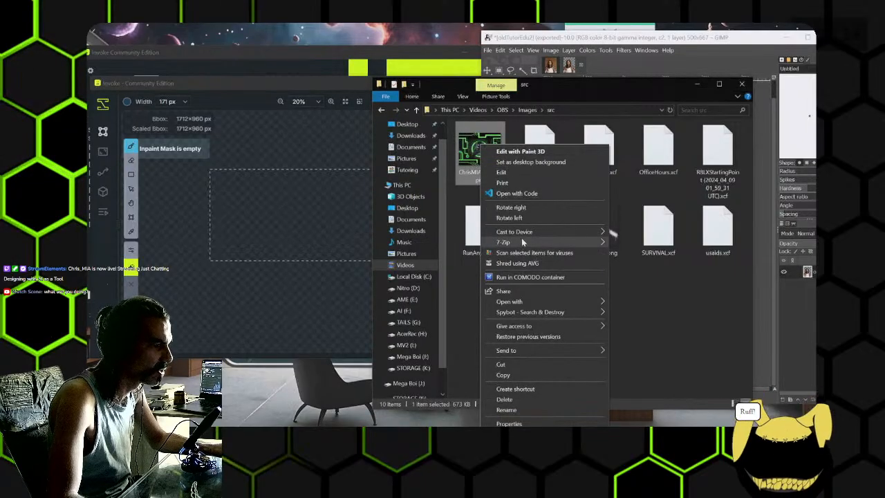
mouse_move(525, 303)
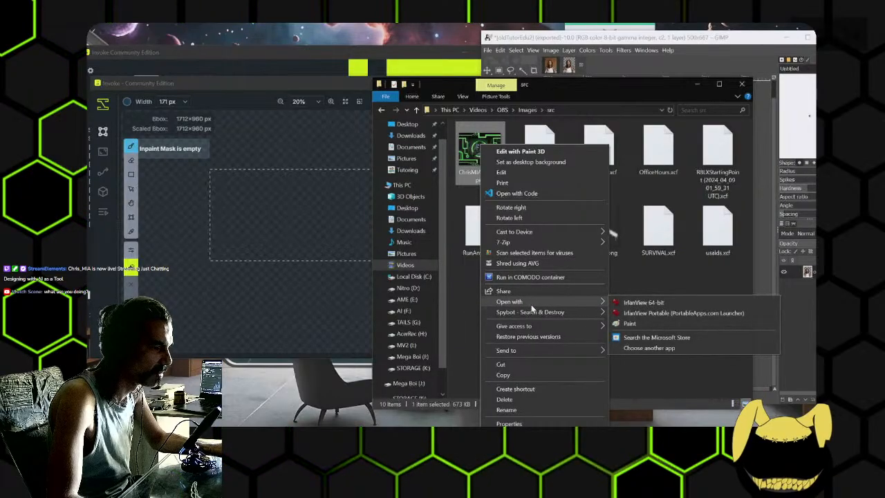
left_click(643, 302)
mouse_move(315, 35)
left_mouse_down()
mouse_move(371, 64)
mouse_move(317, 35)
left_mouse_up()
scroll(364, 176, "up", 2)
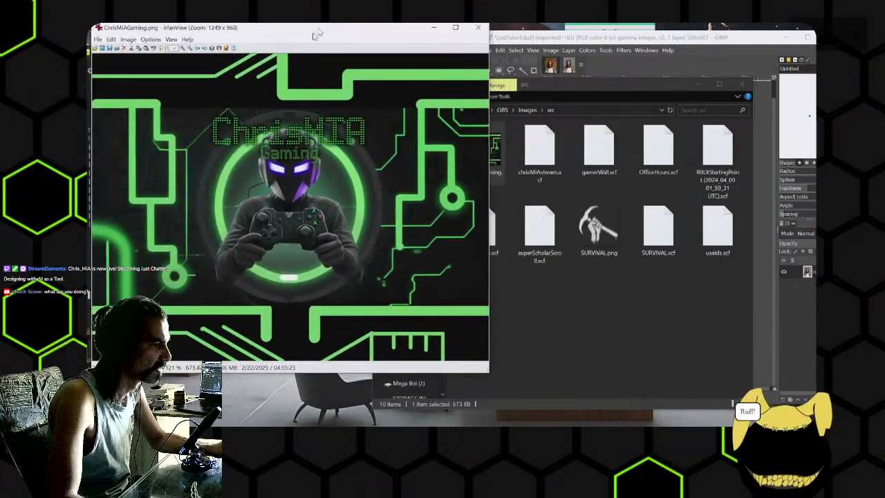
- Go back to the OBS Images folder and look up the portrait's export location in GIMP
left_click(663, 331)
left_click_drag(637, 86, 677, 82)
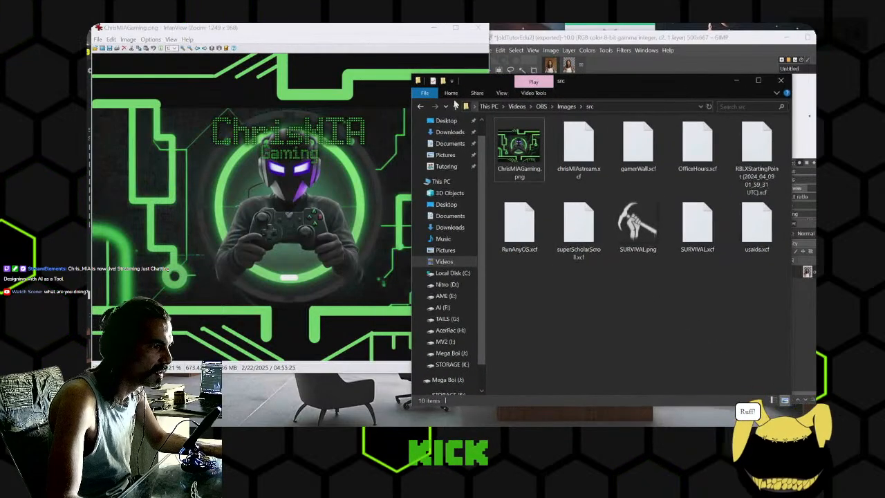
left_click(427, 107)
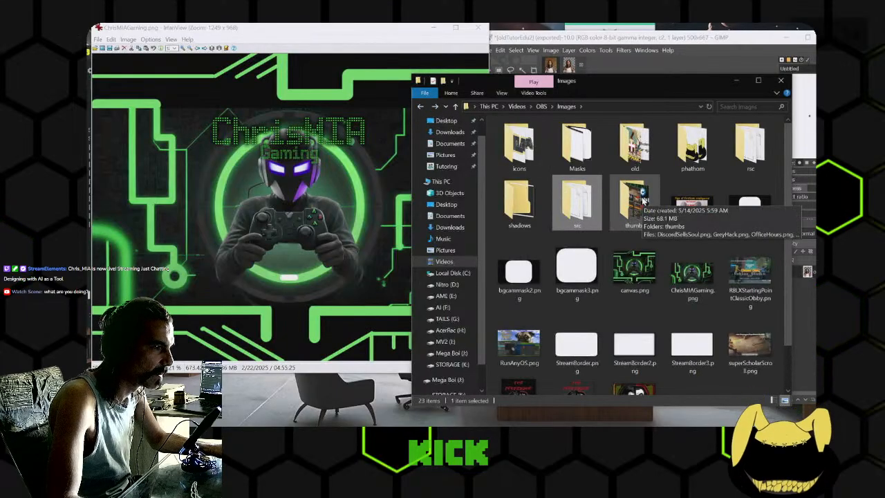
left_click(662, 61)
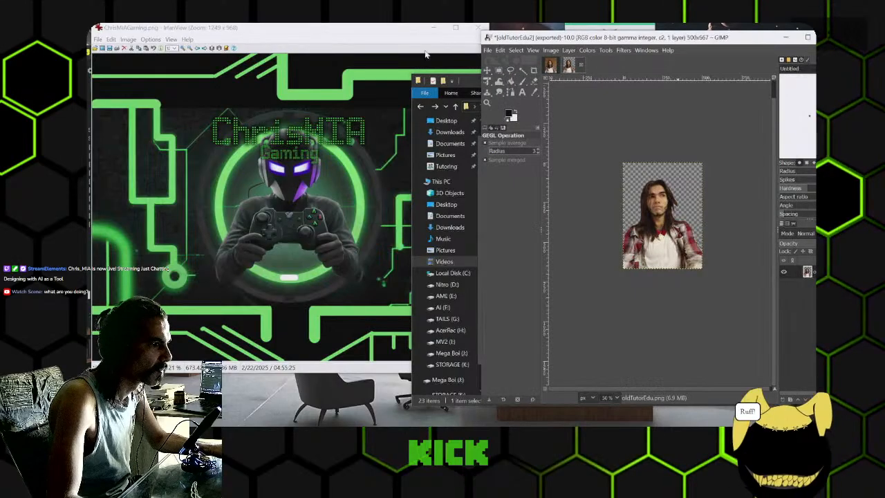
left_click(487, 50)
left_click(514, 187)
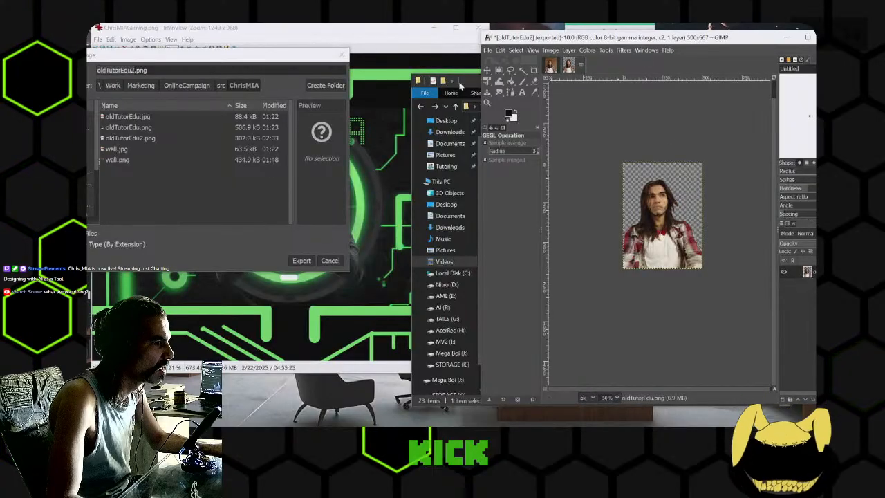
- In File Explorer, go to Work\Marketing\OnlineCampaign\src\ChrisMIA on Mega Boi (J:) and select oldTutorEdu2.png
left_click(461, 84)
left_click(450, 353)
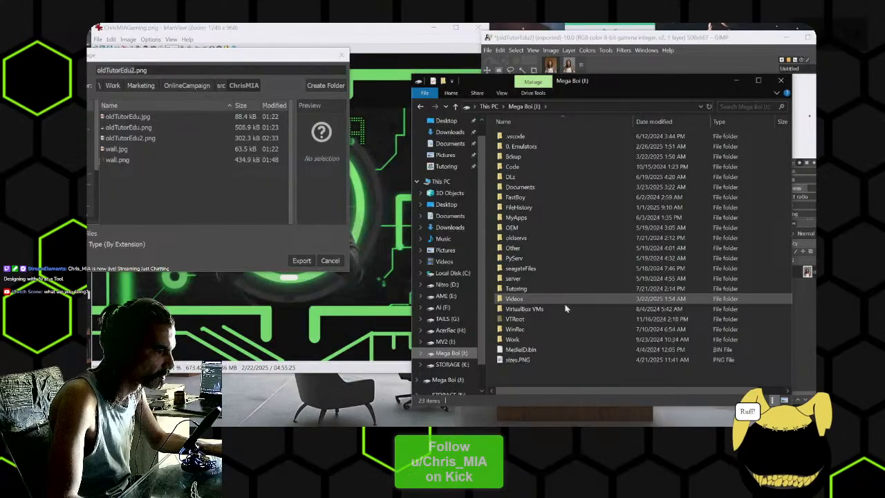
left_click(560, 338)
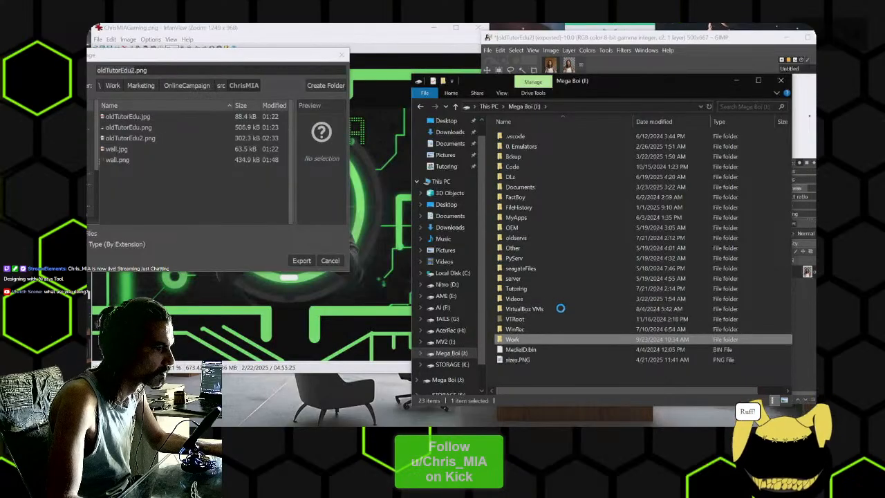
double_click(551, 304)
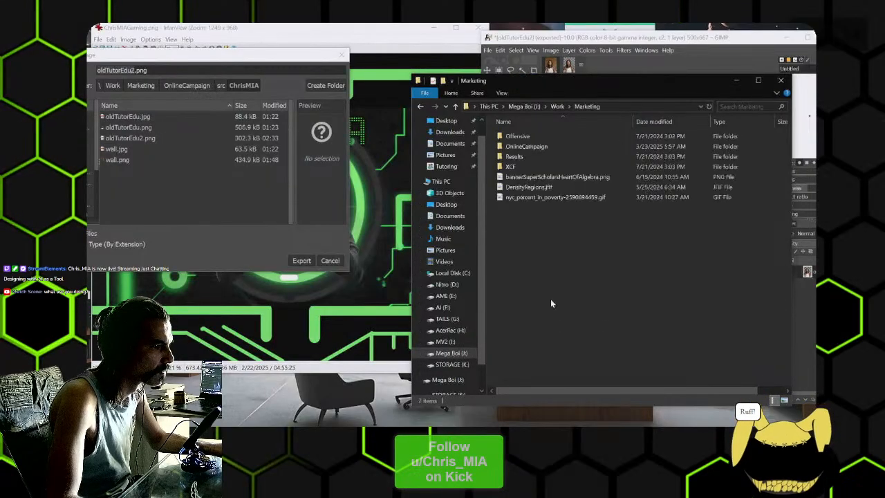
double_click(548, 147)
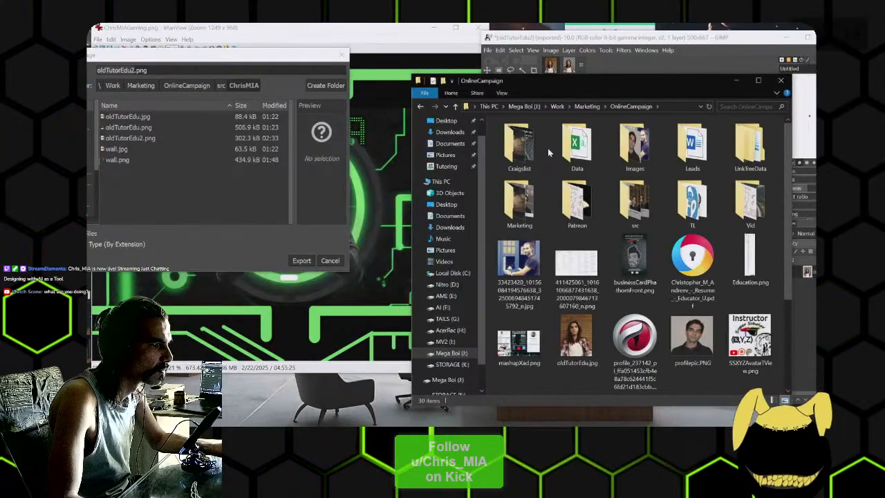
double_click(630, 197)
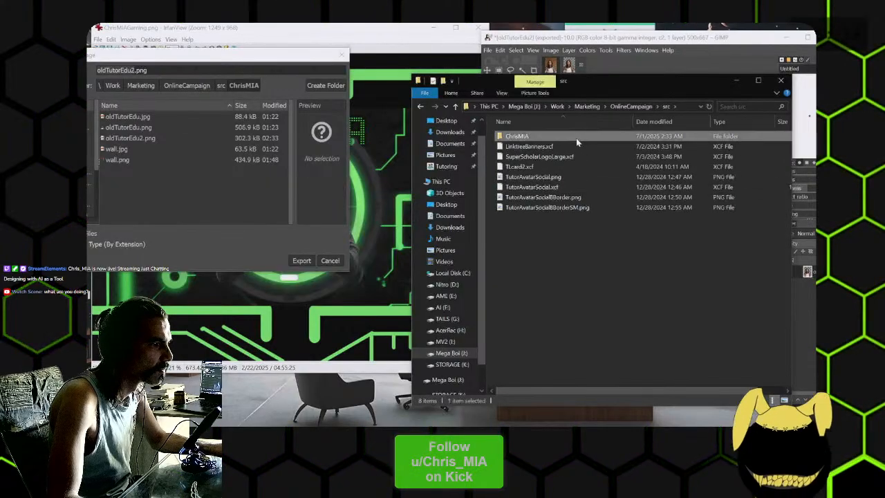
double_click(576, 138)
left_click(642, 146)
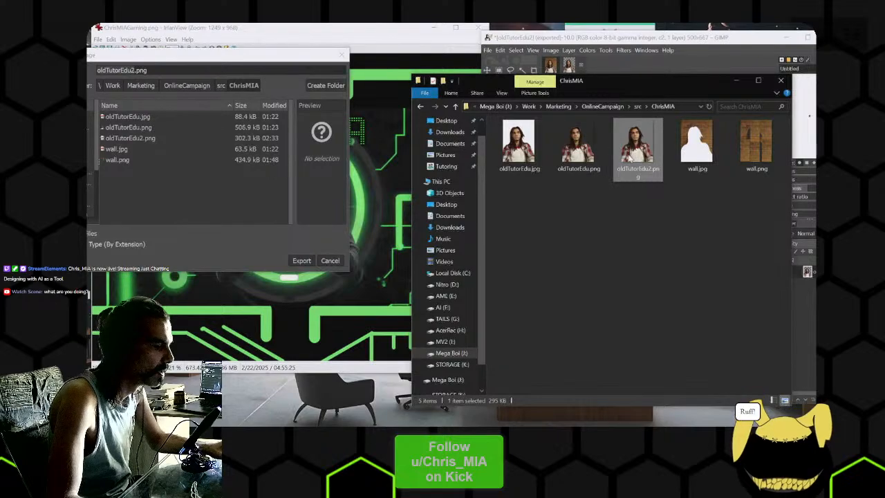
- Place the File Explorer and Invoke windows beside each other and upload oldTutorEdu2.png into Invoke
left_click_drag(651, 81, 422, 84)
mouse_move(586, 36)
left_mouse_down()
mouse_move(654, 91)
mouse_move(590, 25)
left_mouse_up()
mouse_move(389, 435)
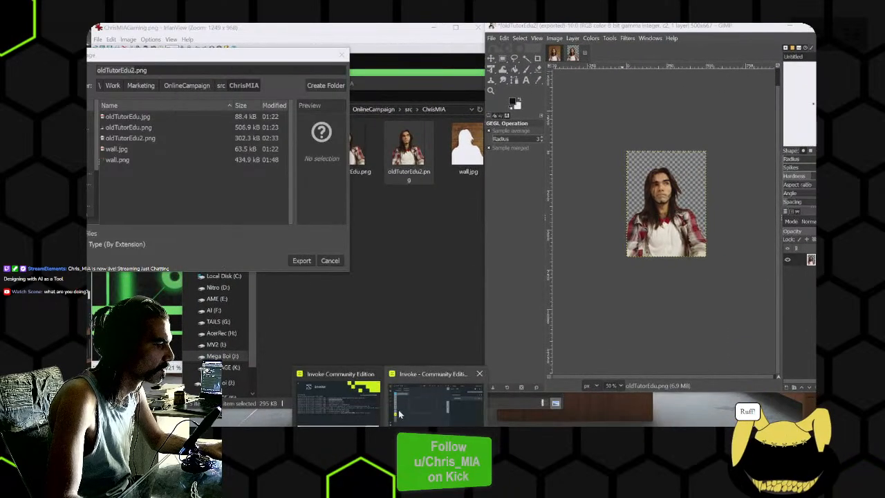
left_click(436, 401)
left_click_drag(377, 85, 668, 89)
left_click(378, 185)
left_click_drag(408, 148, 622, 211)
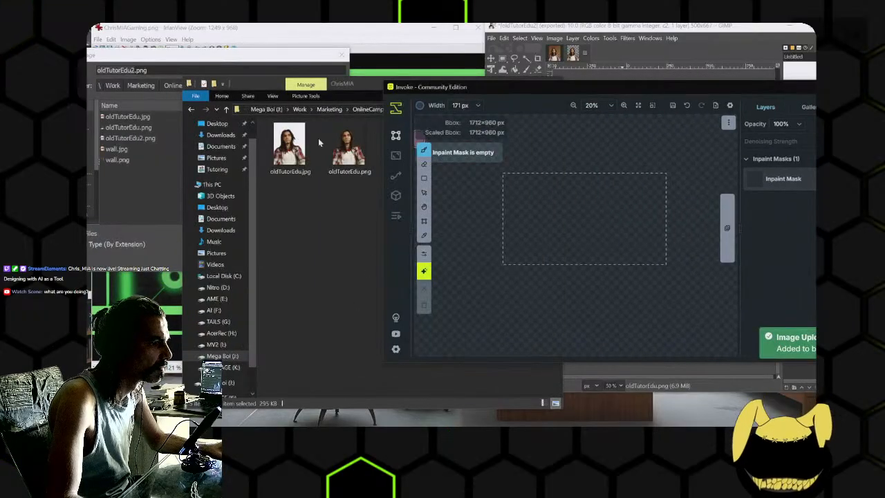
- Copy oldTutorEdu2.png and paste it into Invoke as a new layer in the canvas
left_click(375, 176)
left_click(411, 150)
key("ctrl+c")
left_click(600, 220)
key("ctrl+v")
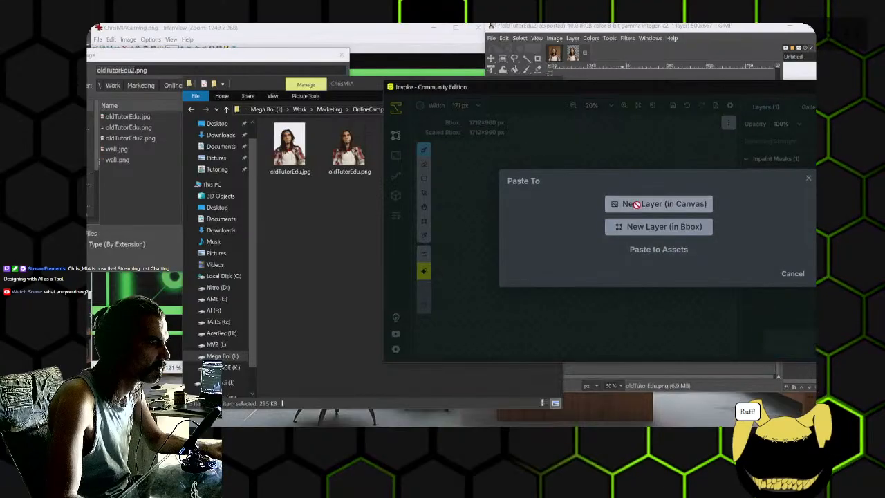
left_click(636, 203)
- Bring the Invoke window forward, reposition it and move the bounding box around the pasted portrait
left_click(651, 73)
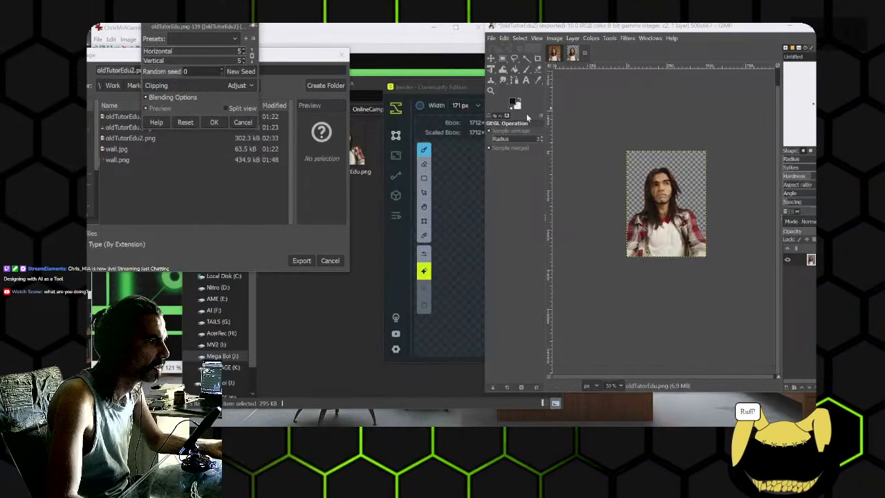
left_click(459, 182)
left_click(562, 93)
left_click_drag(456, 88, 257, 2)
left_click_drag(225, 160, 377, 195)
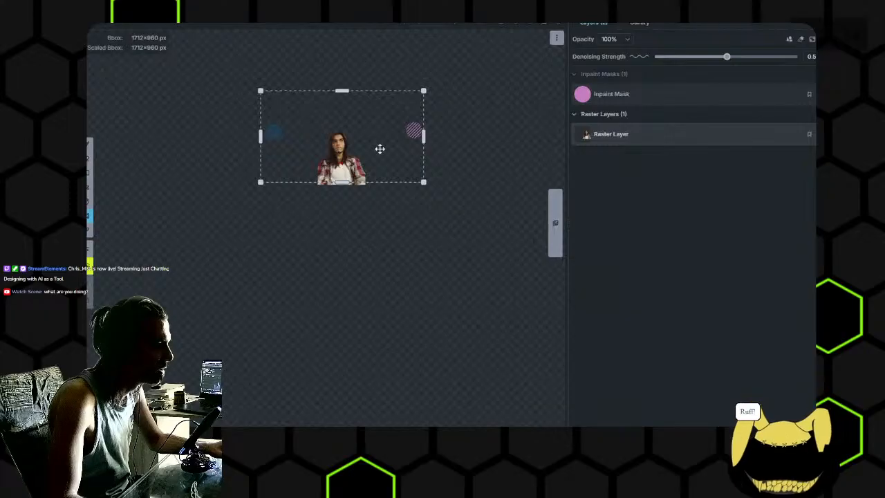
- Erase the leftover inpaint mask spots on both sides of the portrait so the inpaint mask is empty
key("e")
left_click(273, 136)
left_click(608, 95)
mouse_move(392, 130)
left_mouse_down()
mouse_move(444, 134)
mouse_move(422, 138)
left_mouse_up()
scroll(366, 151, "up", 3)
left_click_drag(316, 138, 359, 140)
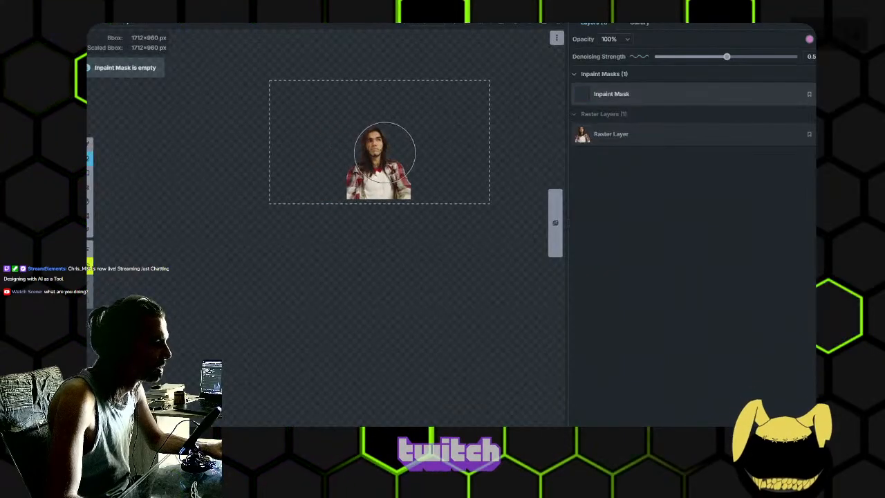
scroll(336, 168, "up", 2)
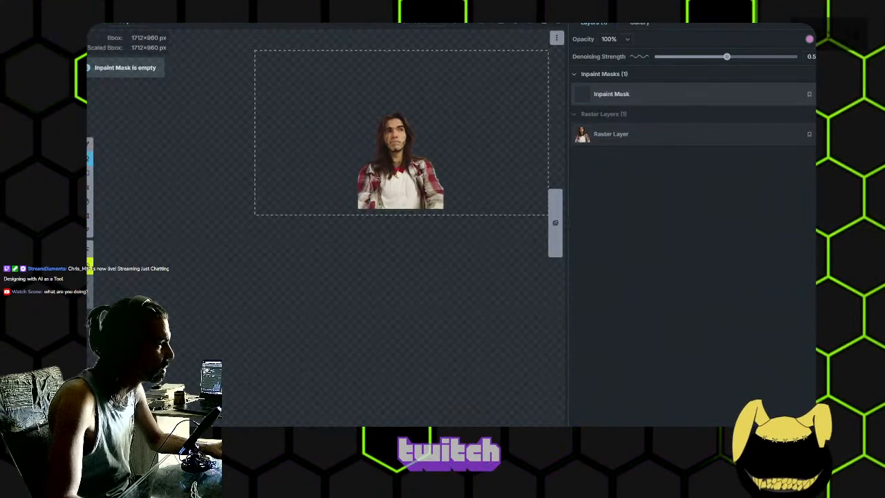
- Show the generation settings, set the bounding box to 1000 × 600 px and move it around the portrait
left_click(87, 248)
left_click_drag(387, 231, 260, 223)
left_click_drag(386, 233, 347, 240)
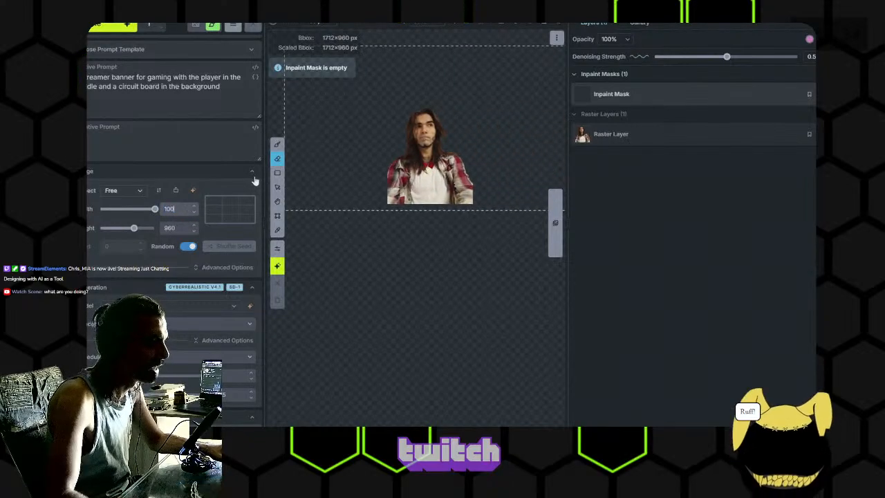
type("1000")
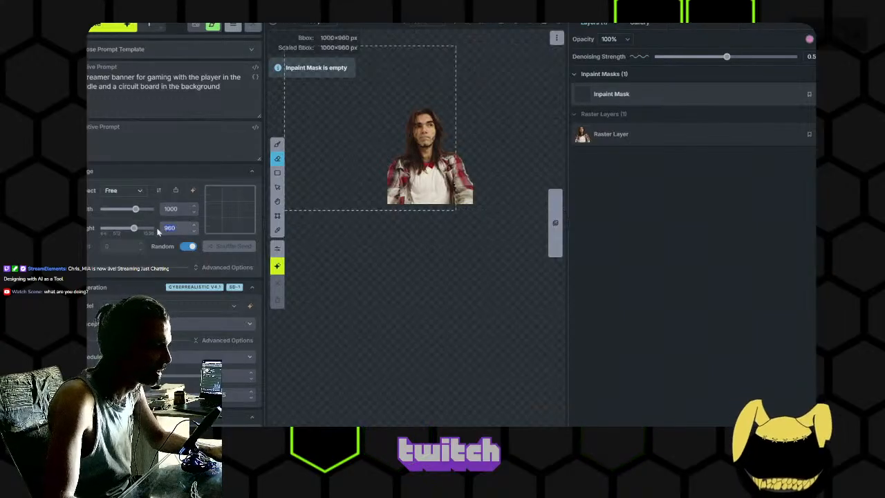
left_click_drag(344, 223, 379, 263)
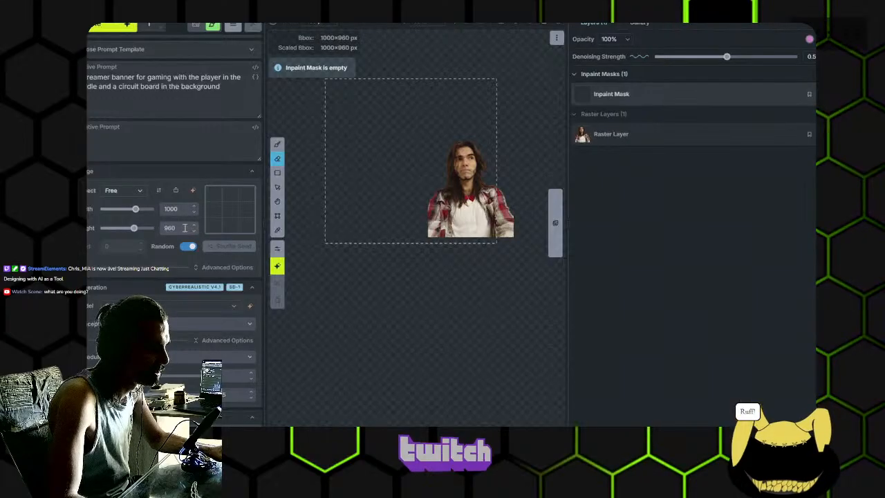
left_click_drag(184, 227, 160, 215)
type("600")
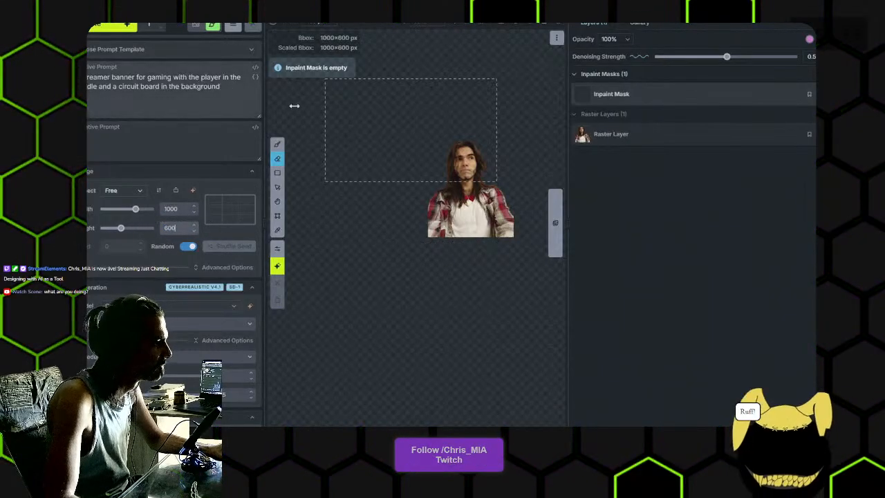
left_click(278, 216)
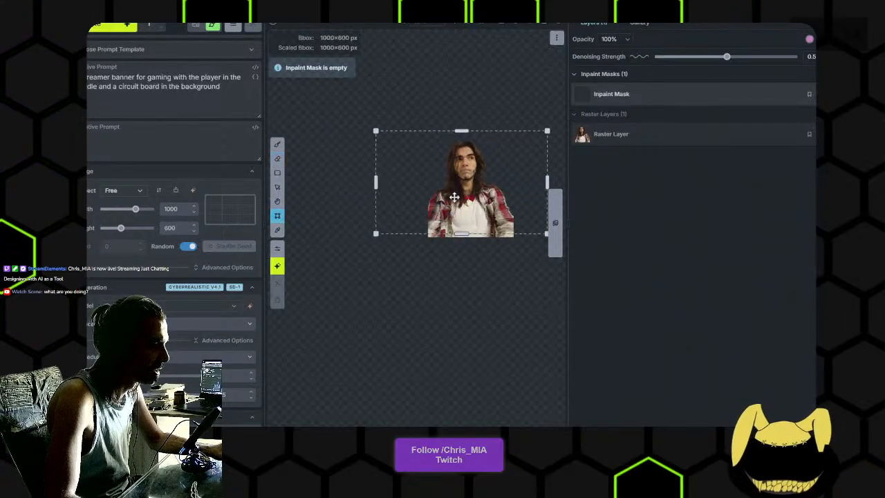
left_click_drag(455, 199, 406, 201)
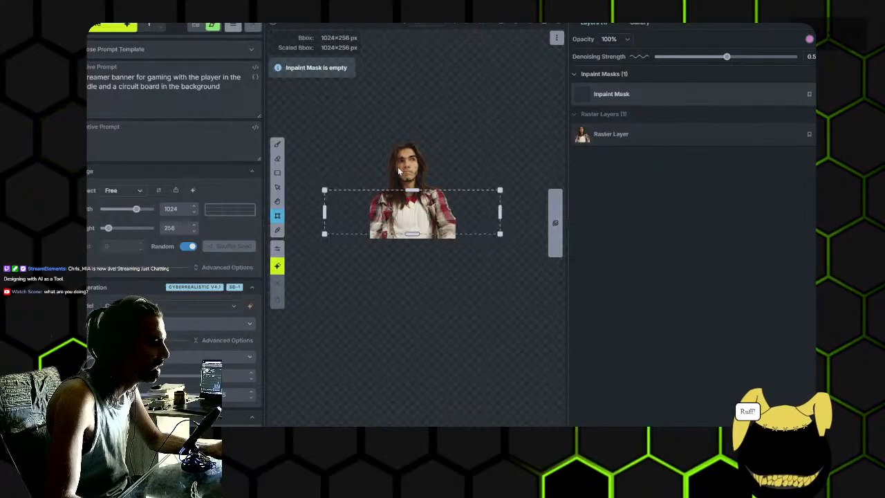
- Widen the canvas area and resize the bounding box to 1176 × 600 px so it frames the portrait
double_click(569, 187)
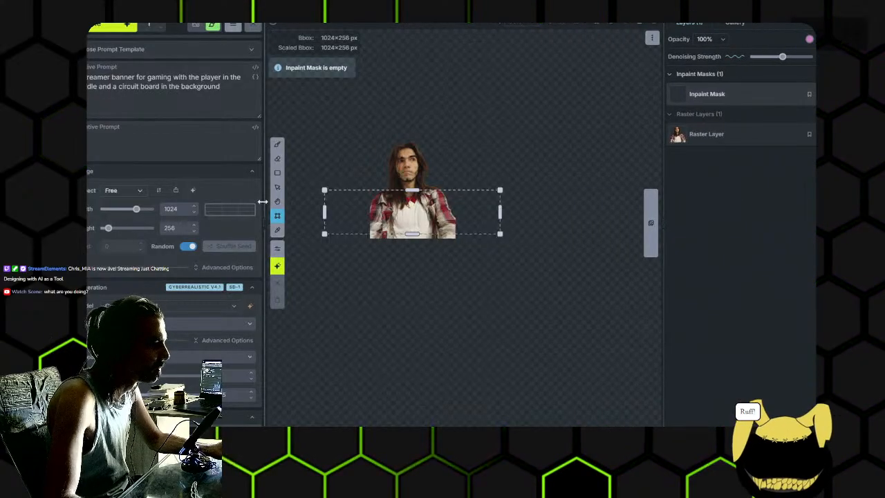
scroll(419, 275, "up", 3)
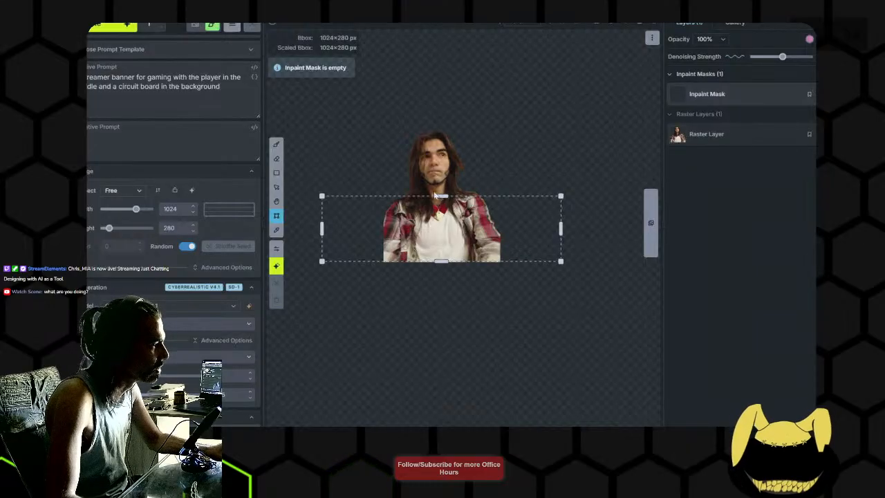
left_click_drag(442, 197, 443, 129)
left_click_drag(442, 126, 443, 122)
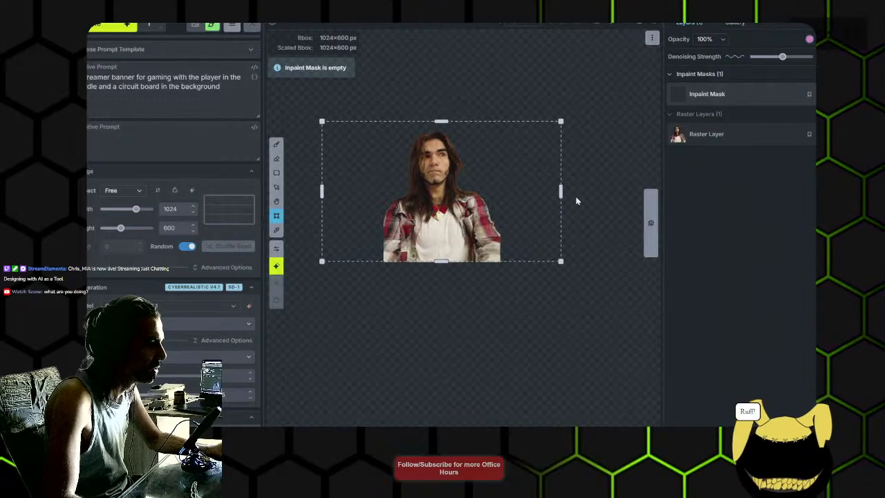
left_click_drag(561, 193, 581, 191)
left_click_drag(324, 192, 309, 193)
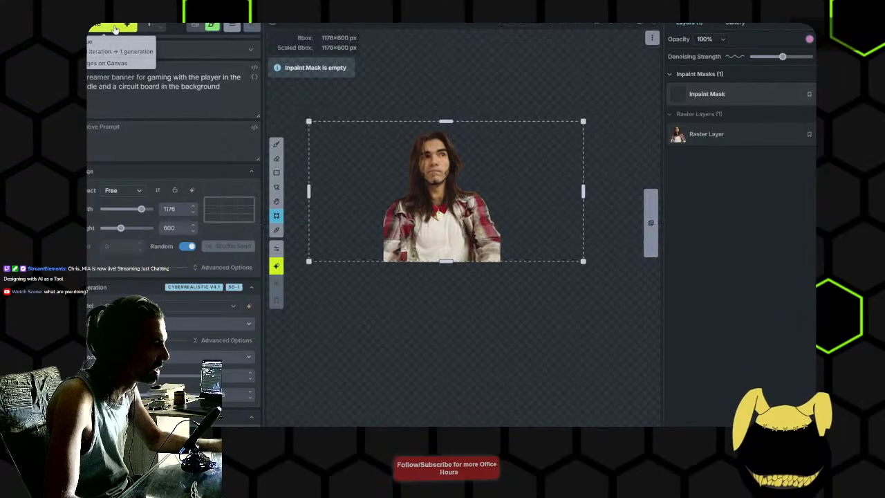
- Generate the circuit board banner around the portrait and inspect the result on the canvas
key("ctrl+Return")
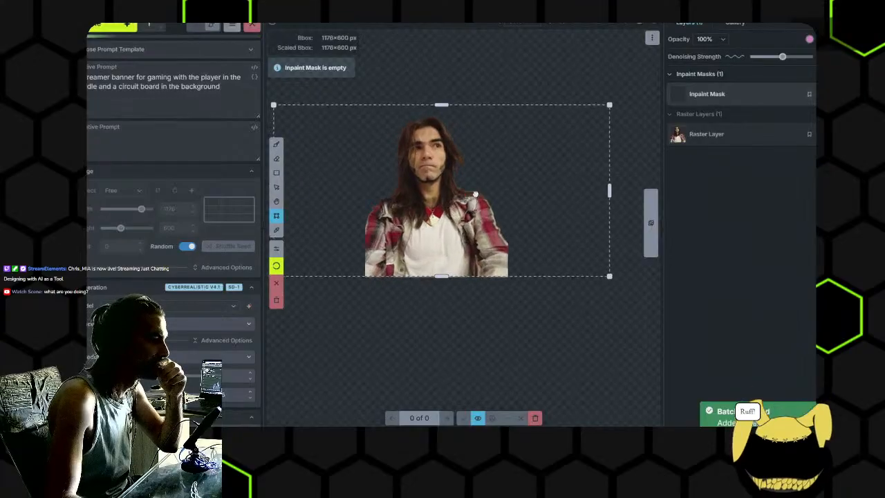
scroll(483, 197, "down", 1)
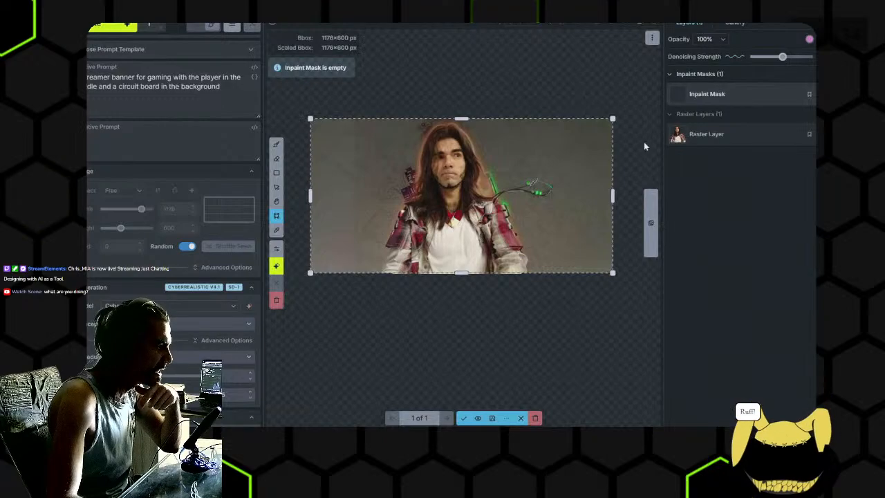
scroll(554, 216, "up", 3)
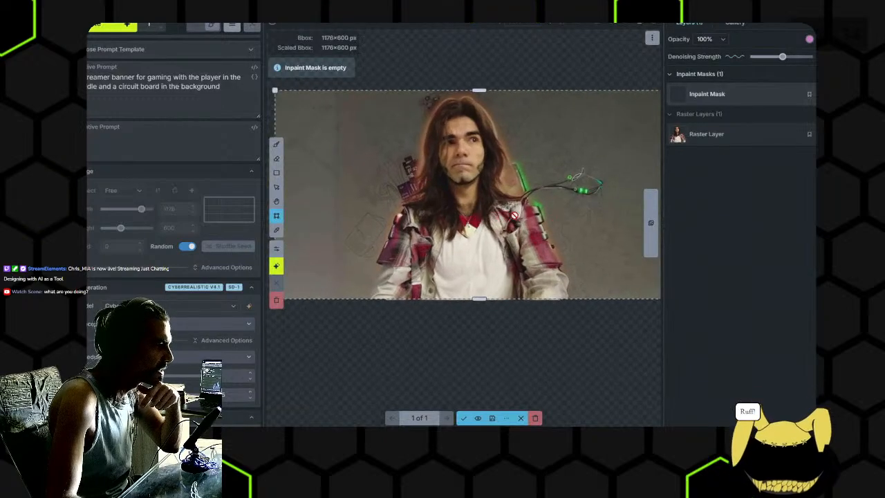
mouse_move(463, 215)
left_mouse_down()
mouse_move(519, 216)
mouse_move(447, 210)
mouse_move(458, 213)
left_mouse_up()
scroll(448, 210, "down", 1)
scroll(428, 151, "up", 1)
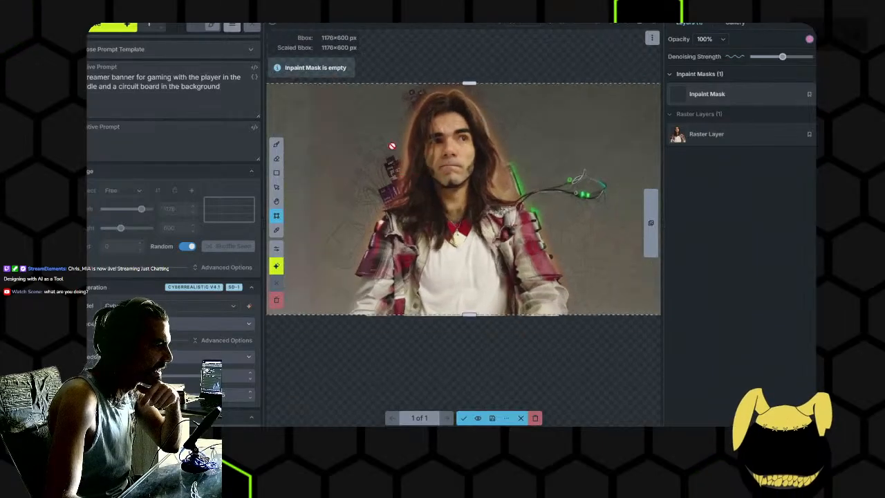
- Discard the generated image and regenerate the banner with a higher denoising strength
left_click(536, 420)
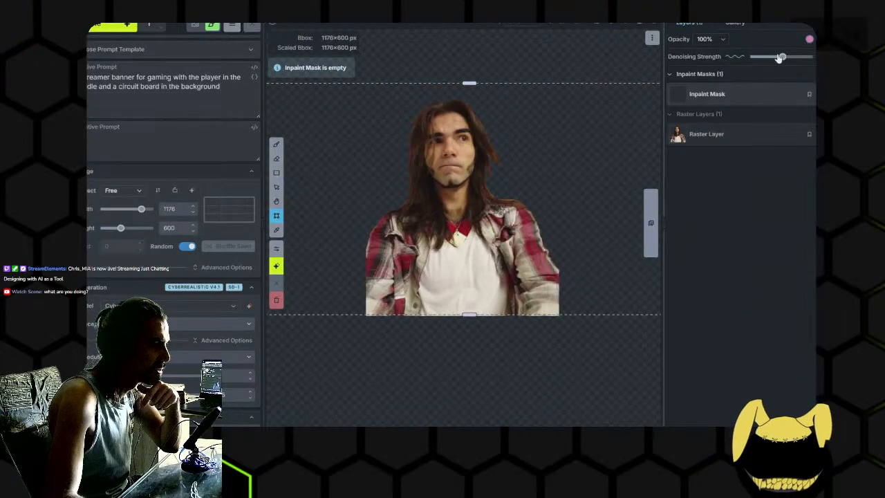
left_click_drag(782, 57, 798, 57)
left_click(107, 25)
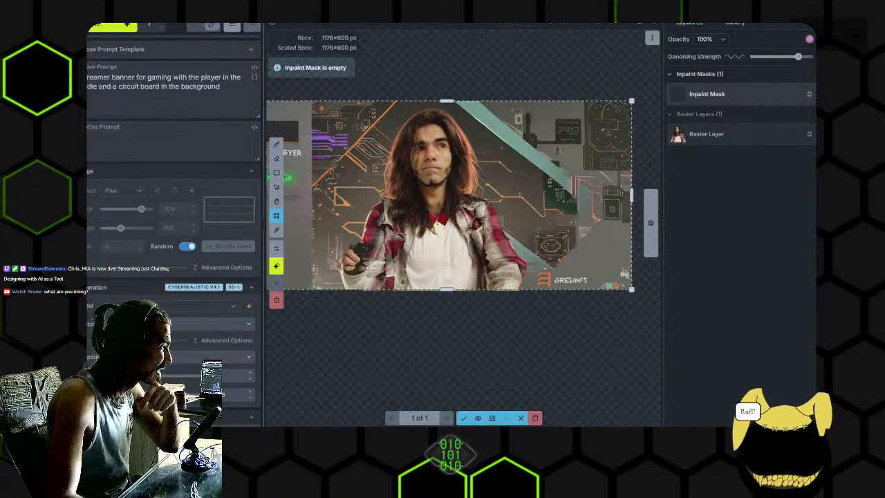
- Examine the generated banner up close, checking the lettering, circuit board background, face, jacket and hand
scroll(312, 168, "up", 4)
scroll(313, 168, "up", 2)
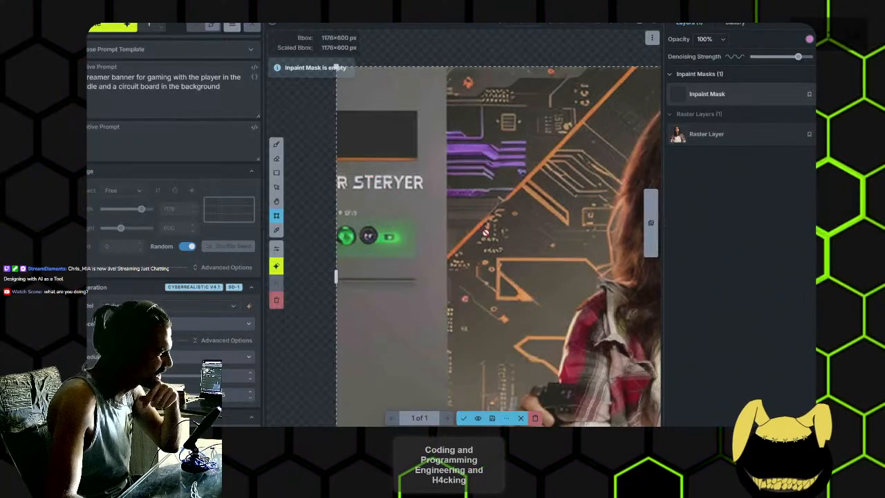
scroll(506, 239, "down", 2)
left_click_drag(643, 282, 440, 219)
left_click_drag(560, 284, 461, 257)
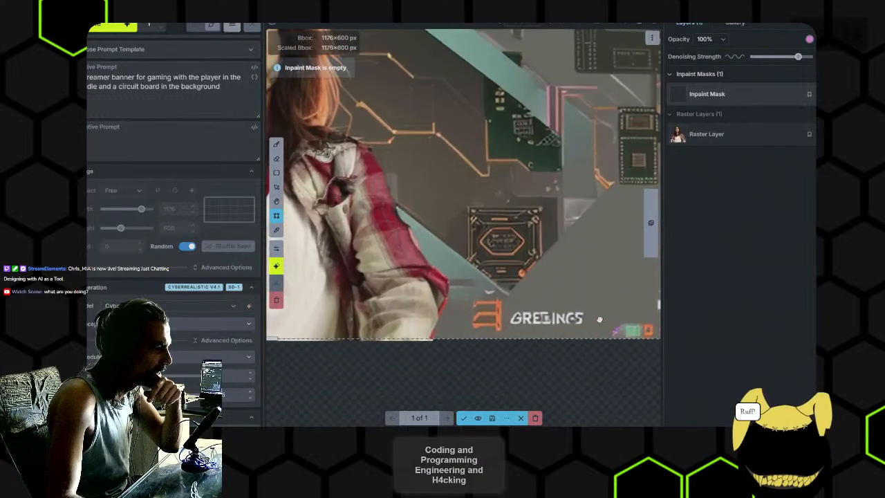
left_click_drag(576, 322, 495, 293)
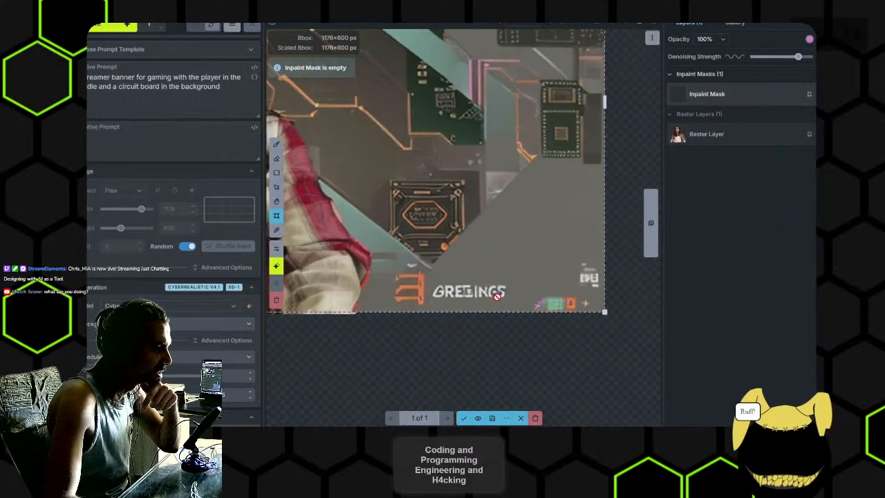
scroll(406, 228, "down", 3)
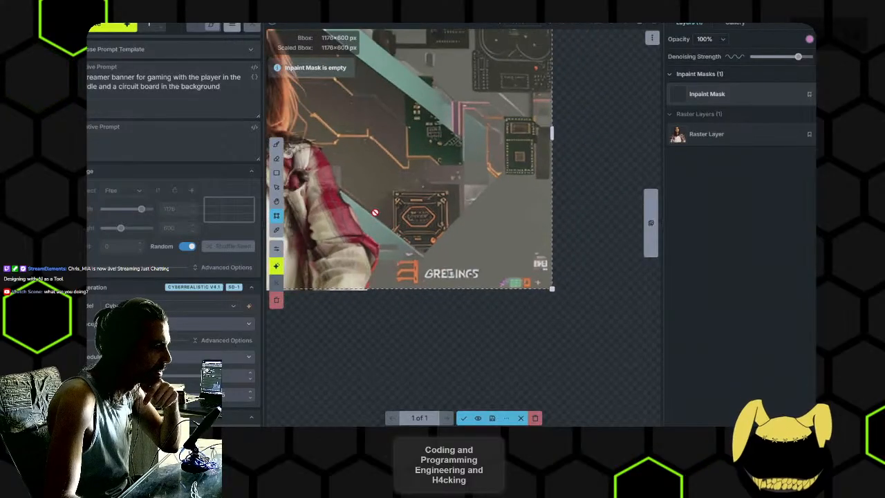
left_click_drag(339, 206, 488, 247)
left_click_drag(444, 336, 514, 246)
scroll(486, 226, "down", 4)
scroll(487, 225, "up", 7)
left_click_drag(462, 146, 447, 240)
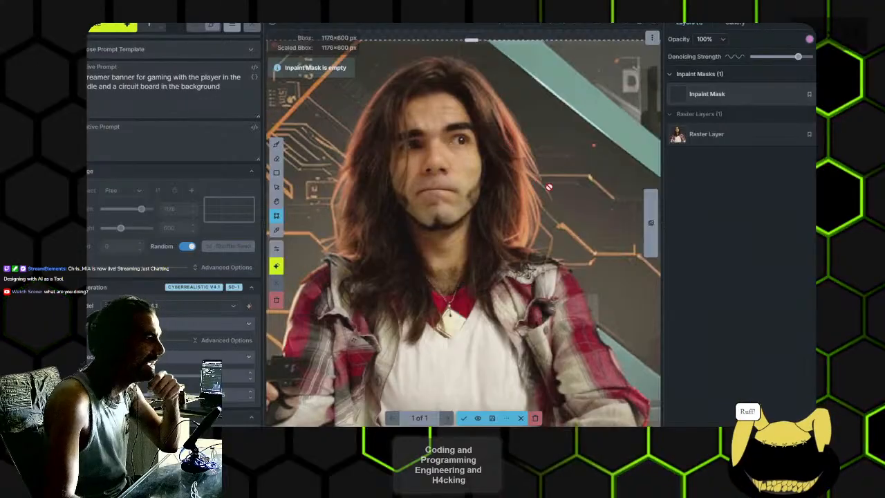
scroll(573, 197, "down", 2)
scroll(422, 311, "up", 5)
left_click_drag(470, 345, 442, 262)
scroll(522, 321, "down", 3)
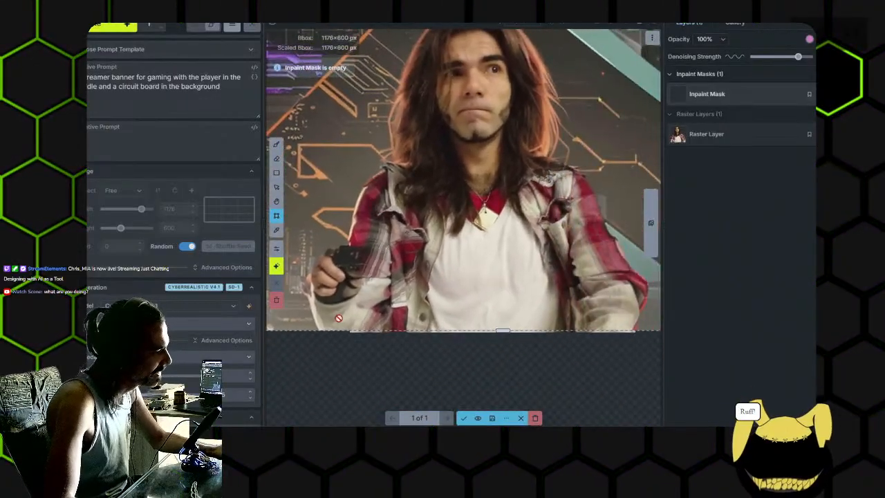
- Accept the generated banner as a new raster layer and paint an inpaint mask over the raised hand with an enlarged brush
left_click(464, 417)
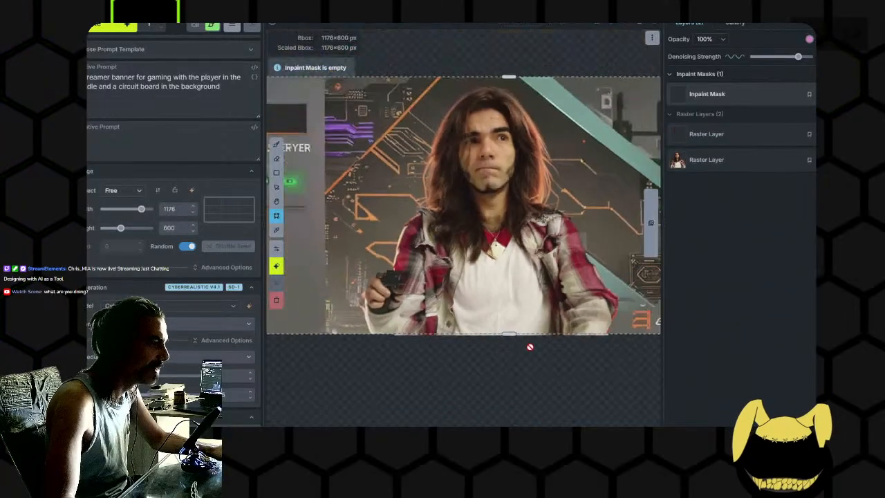
key("bracketright")
key("bracketright")
key("bracketright")
mouse_move(403, 295)
left_mouse_down()
mouse_move(382, 241)
mouse_move(365, 316)
left_mouse_up()
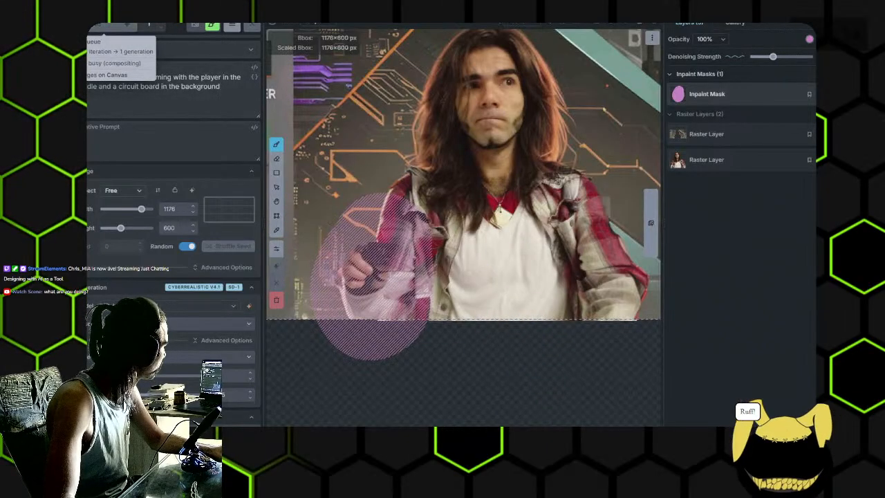
- Regenerate the masked hand area with a lower denoising strength and inspect the new hand and jacket sleeve
left_click(112, 26)
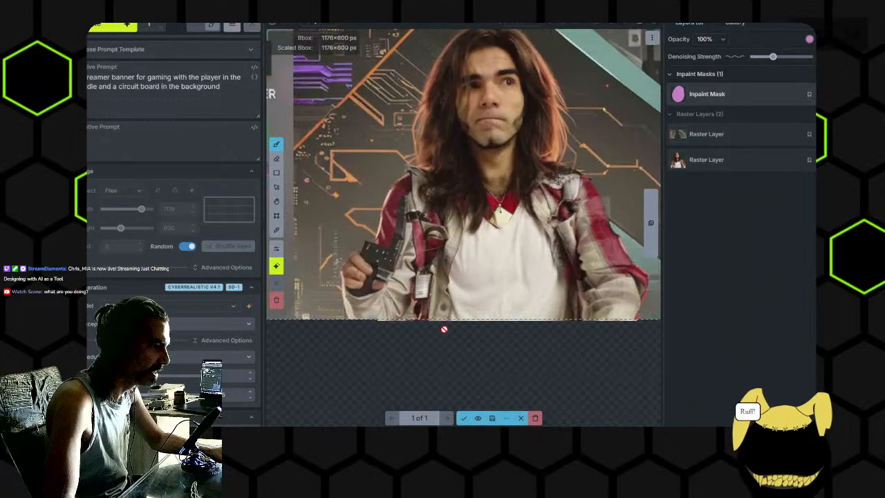
scroll(386, 307, "up", 5)
left_click_drag(385, 304, 426, 307)
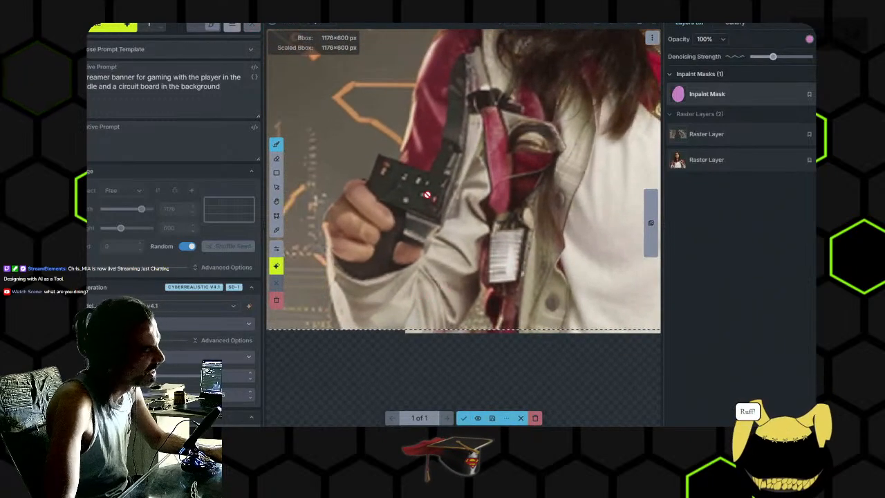
scroll(428, 204, "down", 2)
- Discard the inpainted hand and regenerate the masked area with an increased denoising strength
left_click(537, 418)
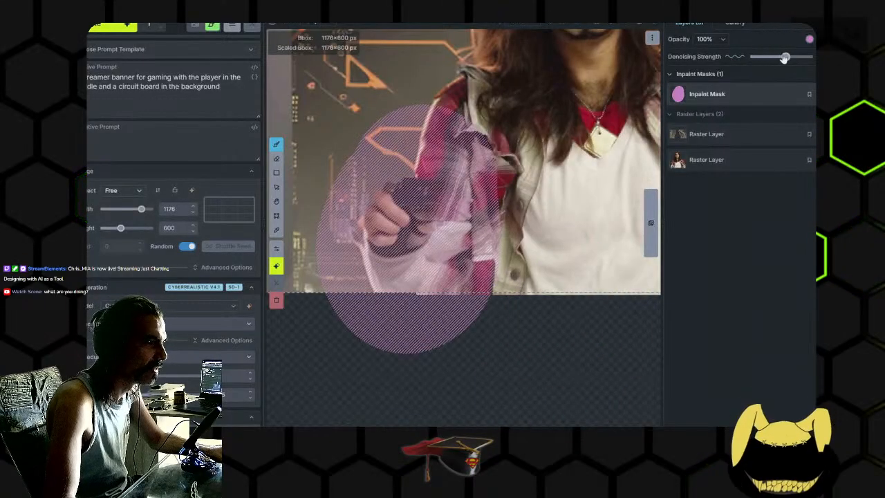
key("ctrl+Return")
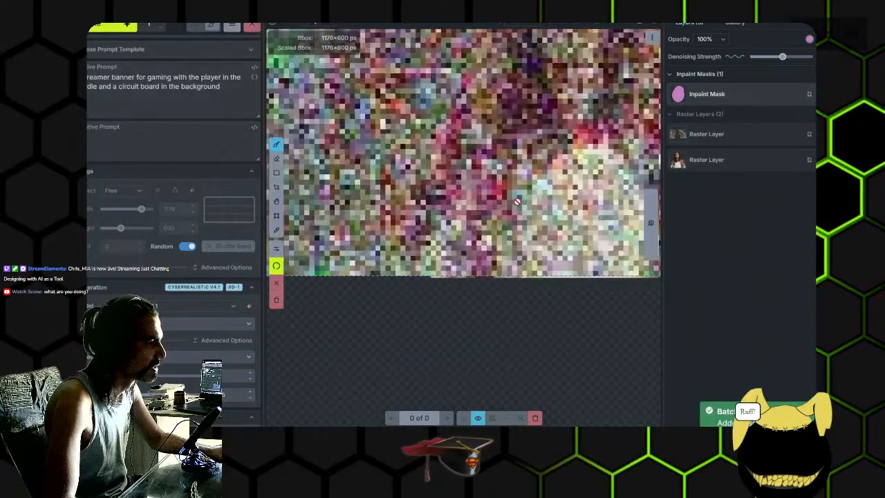
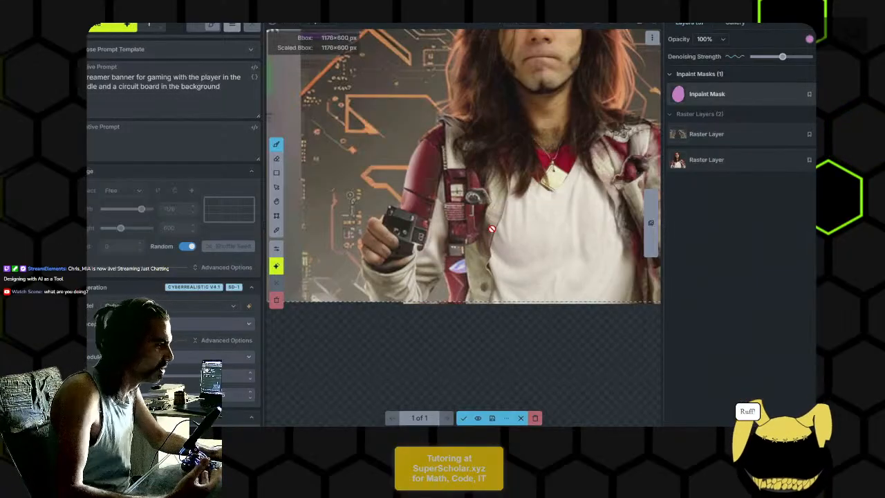
- Examine the regenerated hand, held device and jacket sleeve up close and in relation to the whole figure
left_click_drag(549, 238, 500, 259)
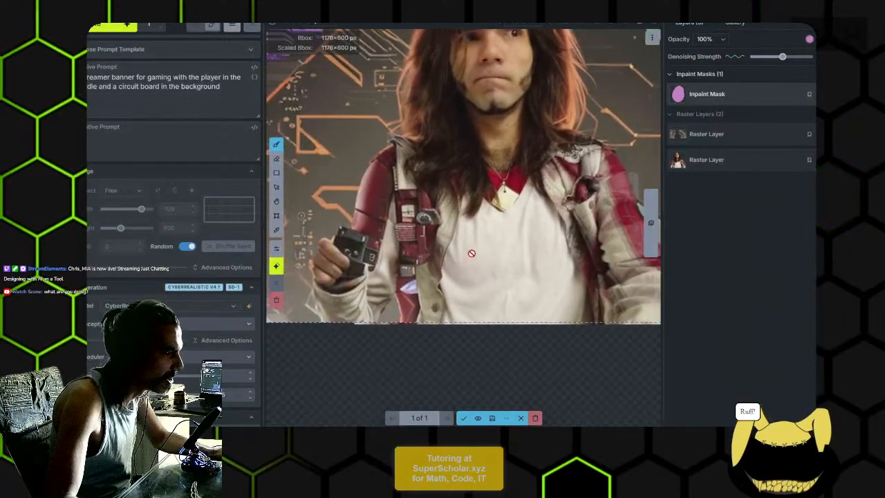
scroll(429, 228, "up", 3)
left_click_drag(412, 217, 474, 221)
scroll(474, 221, "down", 2)
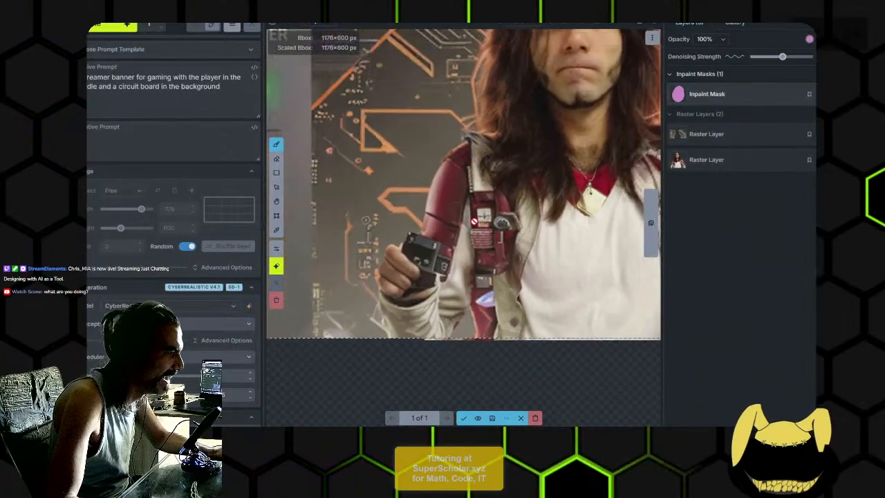
scroll(484, 251, "down", 2)
scroll(484, 251, "down", 1)
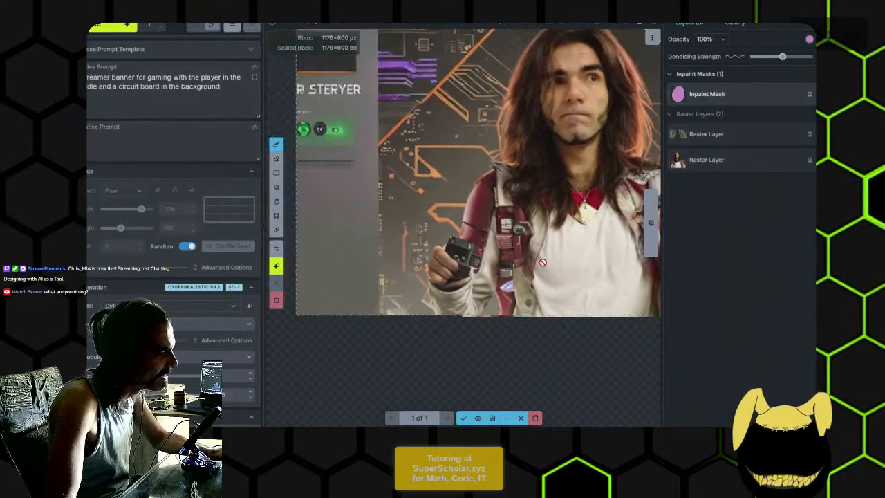
scroll(575, 248, "up", 3)
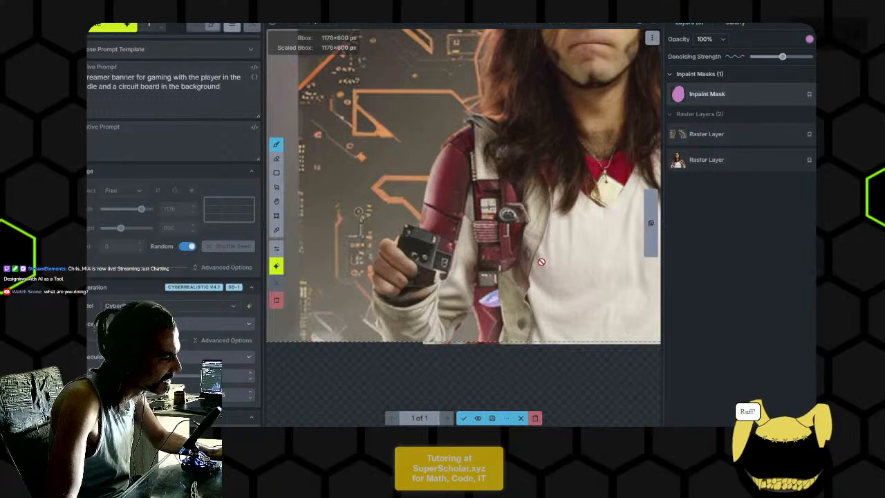
left_click_drag(537, 260, 499, 251)
scroll(527, 245, "down", 2)
left_click_drag(552, 244, 498, 260)
scroll(497, 261, "down", 2)
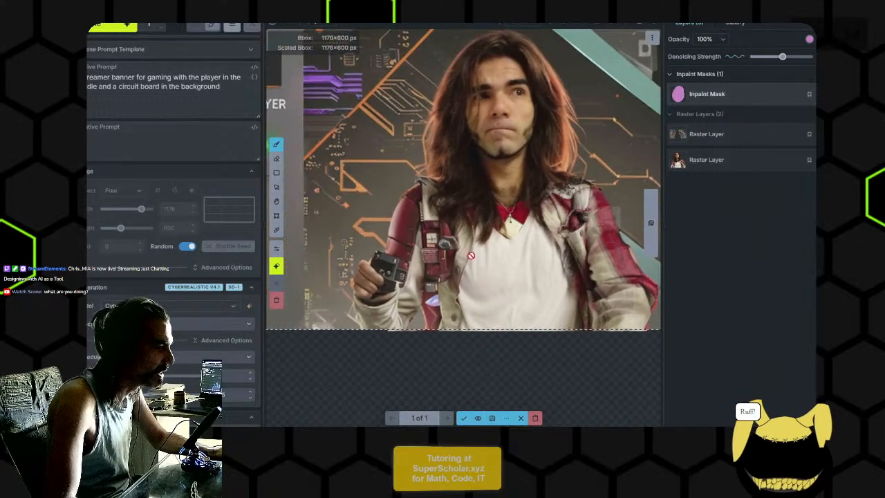
- Accept the regenerated hand as a new raster layer and extend the inpaint mask over the opposite jacket sleeve
left_click(461, 419)
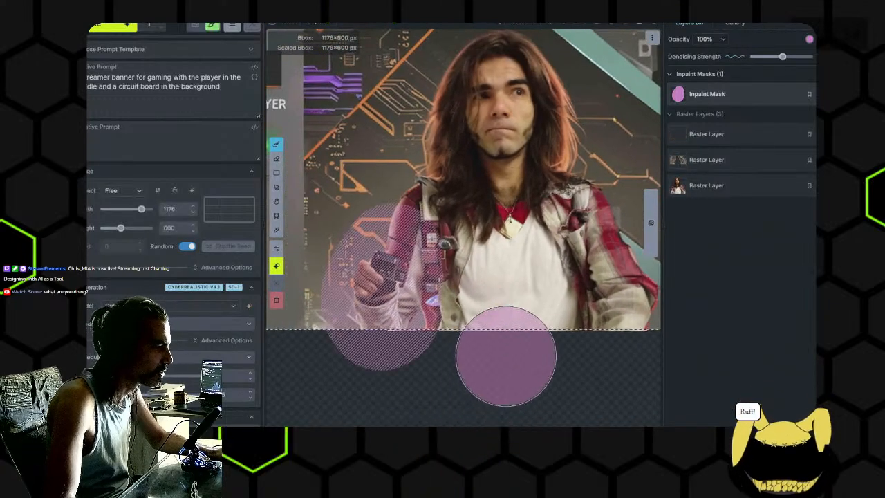
left_click_drag(565, 276, 523, 264)
left_click_drag(550, 222, 594, 324)
left_click_drag(348, 213, 348, 219)
left_click_drag(556, 201, 583, 327)
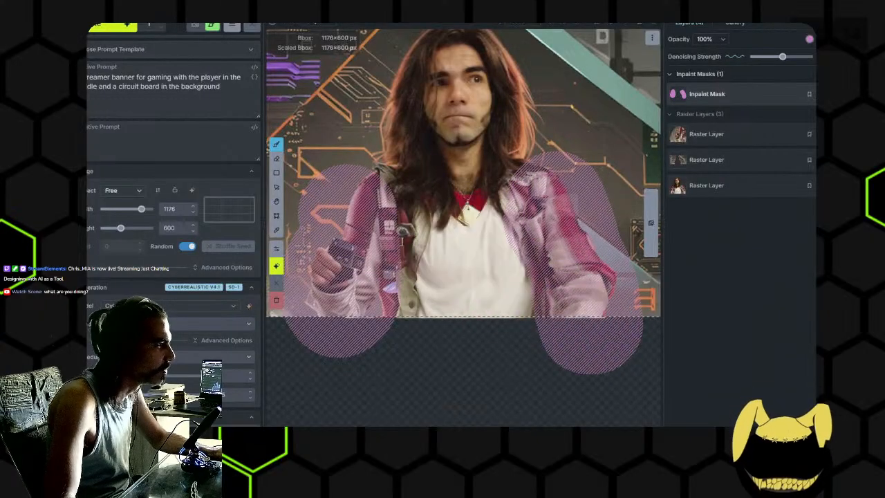
- Regenerate both masked arm areas, inspect the hand and jacket, and accept the result as a new raster layer
left_click(109, 28)
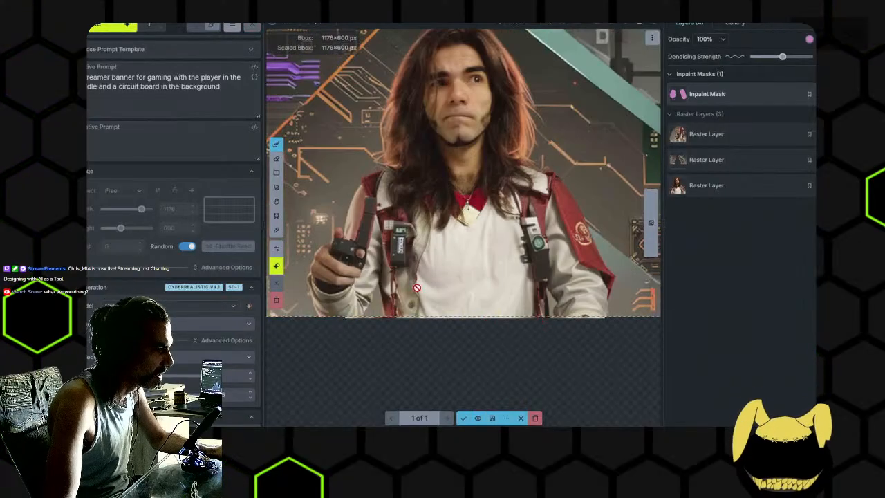
scroll(417, 288, "up", 2)
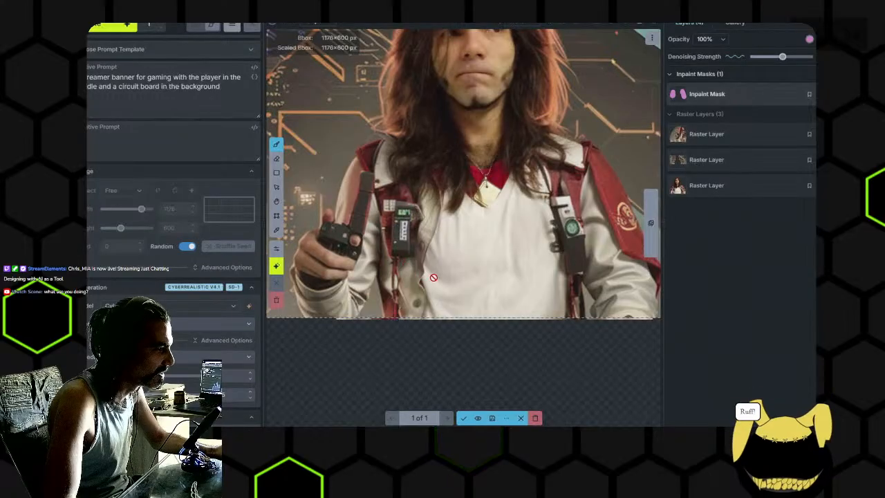
scroll(383, 258, "up", 2)
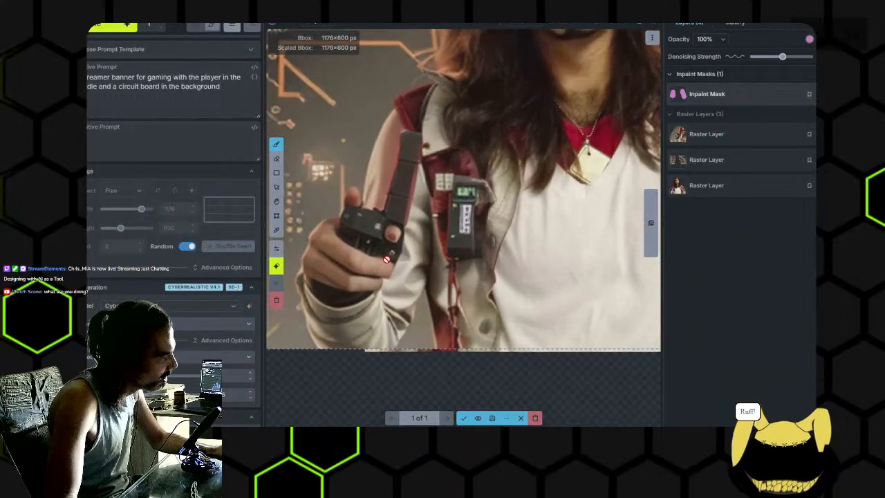
left_click(463, 418)
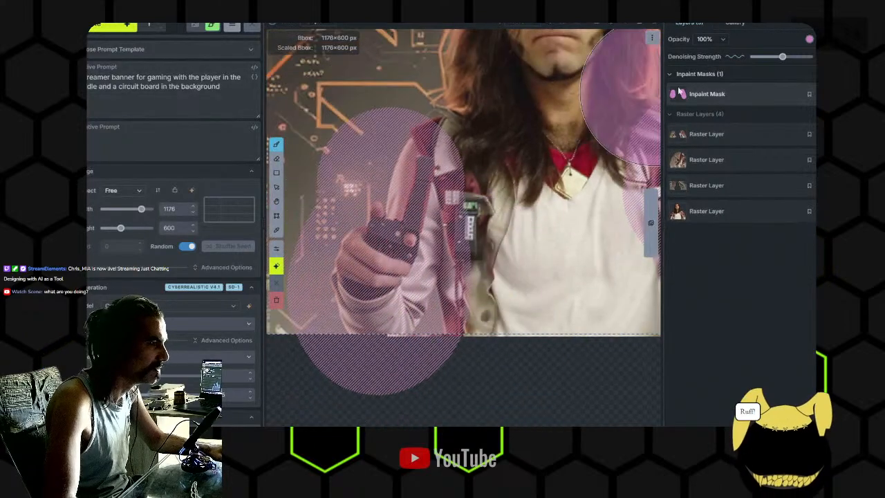
- Disable the inpaint mask and paint a dark shape over the device in the hand on the top raster layer
left_click(706, 133)
scroll(455, 244, "up", 6)
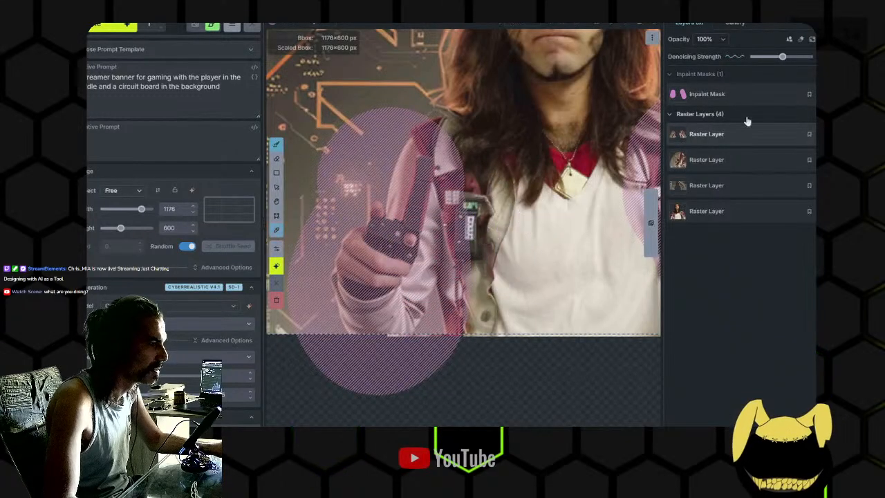
left_click(831, 94)
key("b")
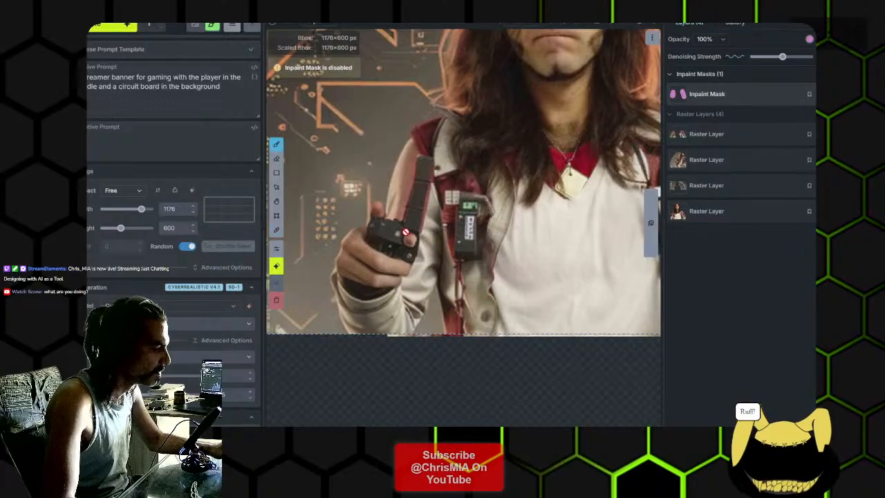
left_click(721, 136)
mouse_move(379, 235)
left_mouse_down()
mouse_move(399, 230)
mouse_move(390, 228)
mouse_move(395, 241)
mouse_move(362, 273)
left_mouse_up()
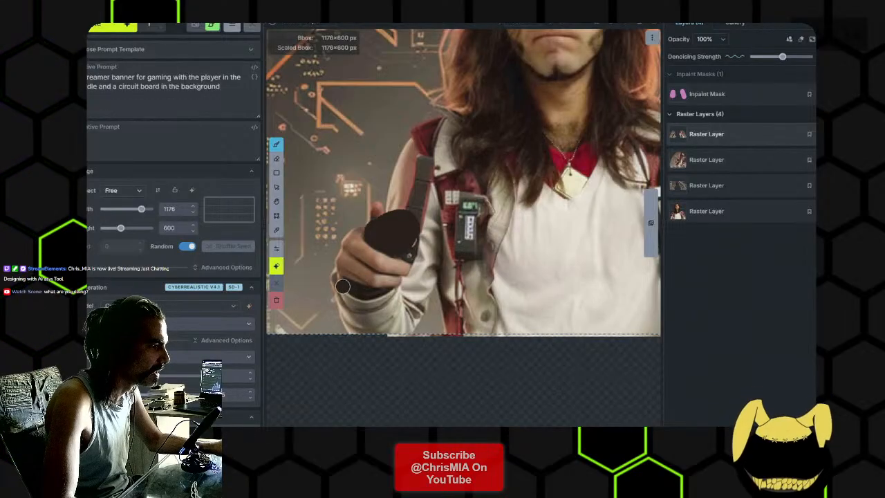
- Paint a sampled skin tone over the dark gap between the lower fingers and the sleeve cuff
scroll(343, 286, "up", 5)
key("i")
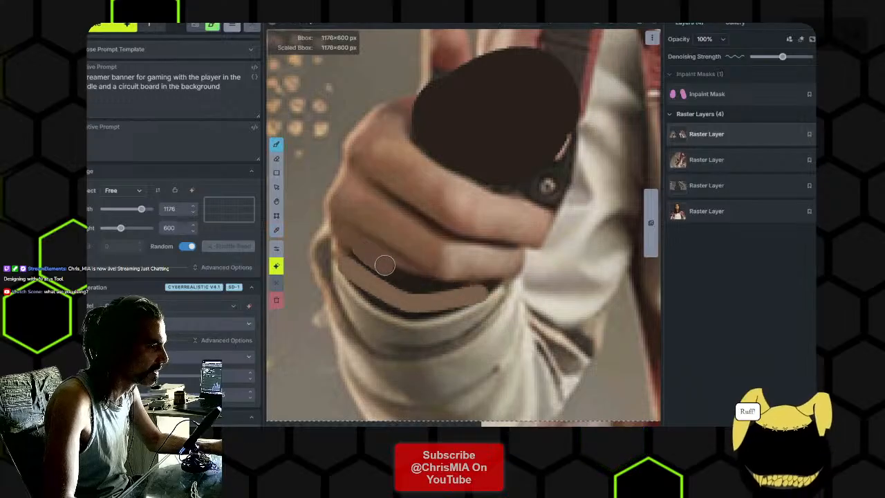
left_click_drag(416, 281, 431, 285)
scroll(451, 287, "up", 6)
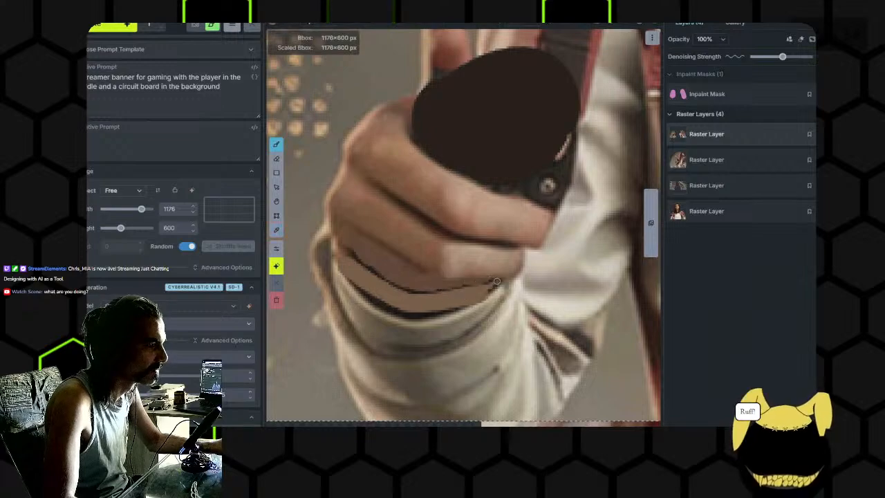
- Extend the dark shape across the jacket with a larger brush to form a game controller silhouette
scroll(496, 282, "down", 3)
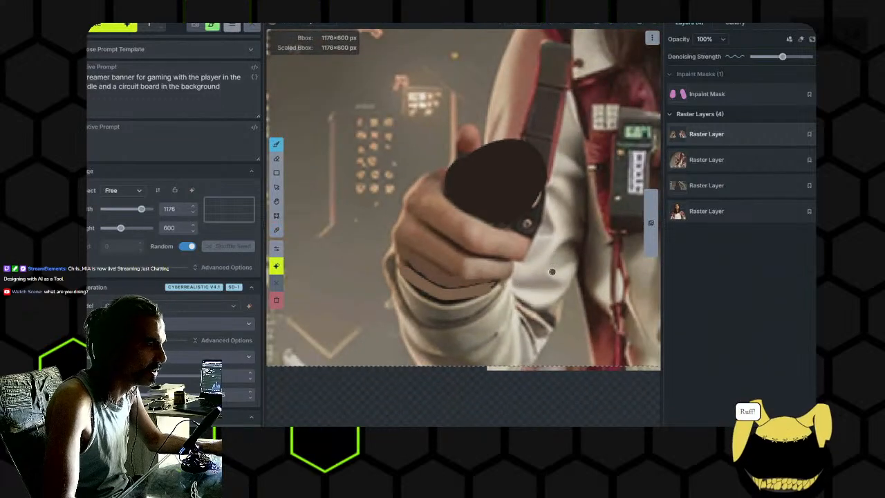
scroll(552, 270, "down", 2)
scroll(436, 176, "down", 2)
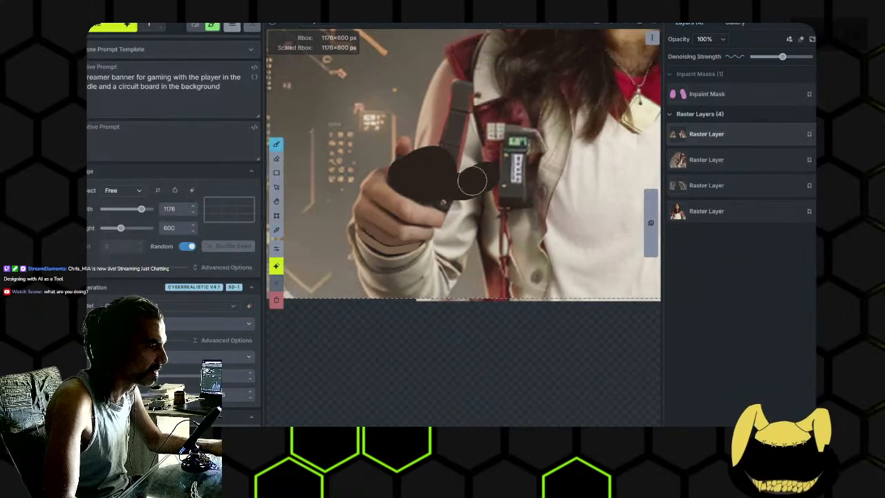
mouse_move(484, 173)
left_mouse_down()
mouse_move(484, 206)
mouse_move(483, 185)
mouse_move(489, 203)
mouse_move(486, 189)
mouse_move(486, 211)
mouse_move(475, 208)
mouse_move(477, 234)
mouse_move(500, 213)
mouse_move(432, 185)
mouse_move(447, 175)
mouse_move(493, 196)
mouse_move(470, 179)
mouse_move(497, 202)
mouse_move(487, 197)
mouse_move(498, 184)
mouse_move(511, 195)
mouse_move(492, 208)
left_mouse_up()
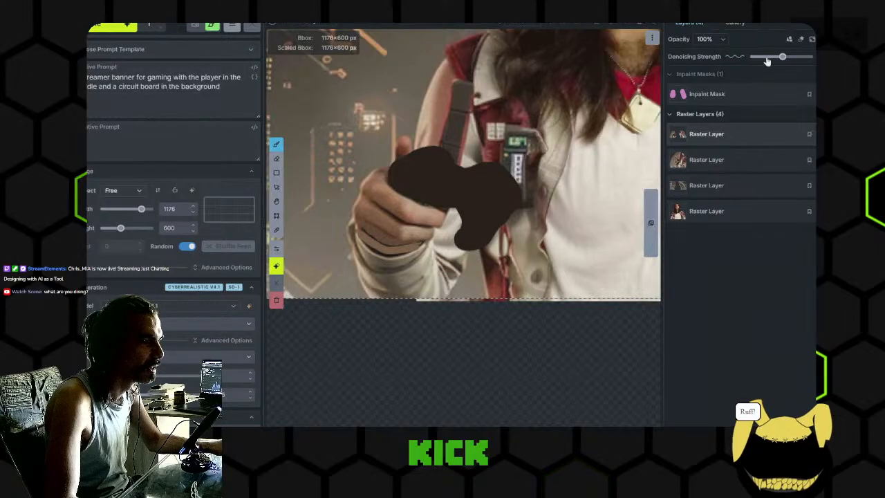
- Re-enable the inpaint mask and erase everything painted on it over both arms
left_click(706, 93)
scroll(536, 170, "down", 1)
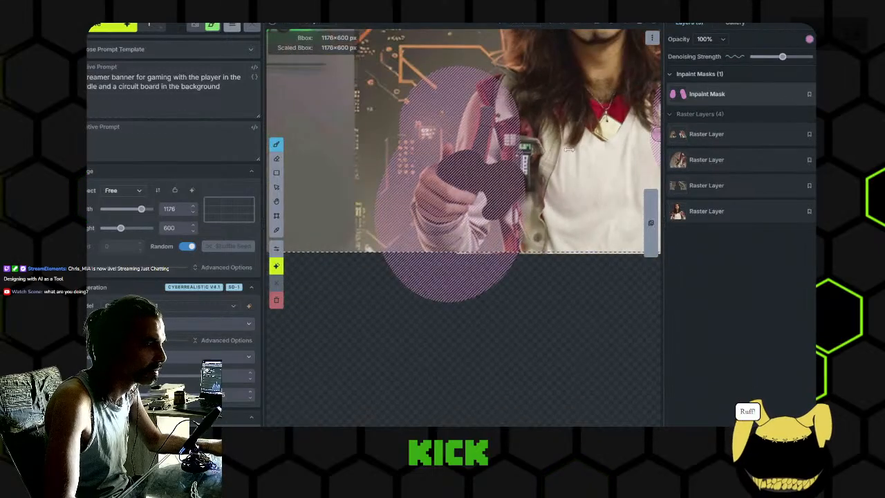
scroll(536, 171, "down", 1)
left_click_drag(536, 171, 475, 175)
key("e")
mouse_move(515, 148)
left_mouse_down()
mouse_move(441, 138)
mouse_move(615, 178)
left_mouse_up()
left_click_drag(460, 166, 362, 172)
left_click_drag(540, 135, 544, 312)
left_click_drag(424, 242, 587, 245)
scroll(475, 221, "up", 5)
key("b")
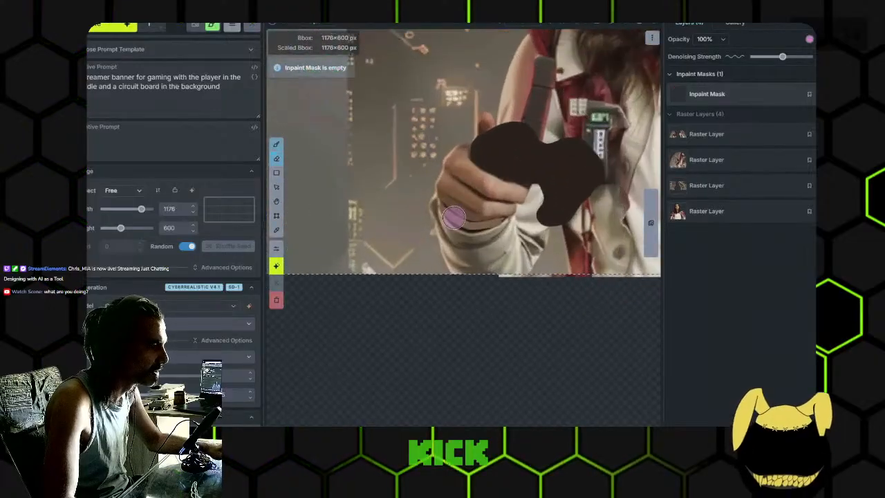
- Mask the lower fingers and cuff edge and regenerate that area with a lower denoising strength
scroll(441, 204, "up", 5)
scroll(440, 199, "up", 4)
mouse_move(440, 191)
left_mouse_down()
mouse_move(500, 216)
mouse_move(513, 210)
left_mouse_up()
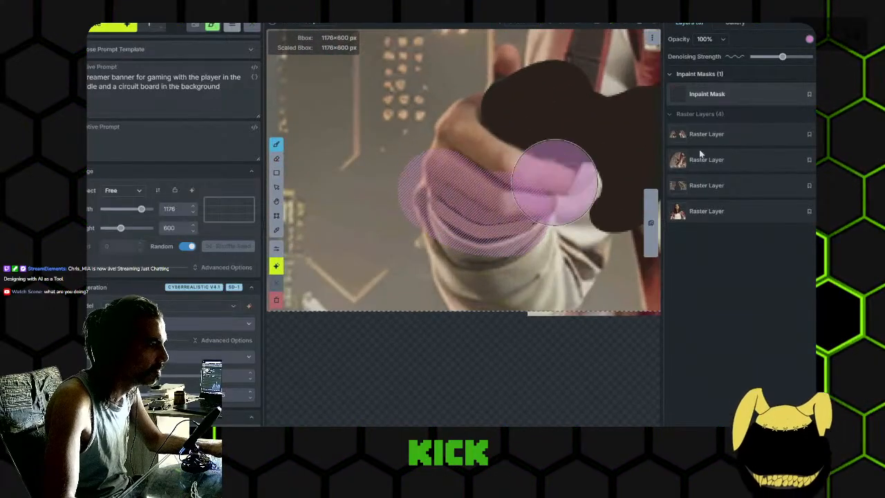
left_click(109, 29)
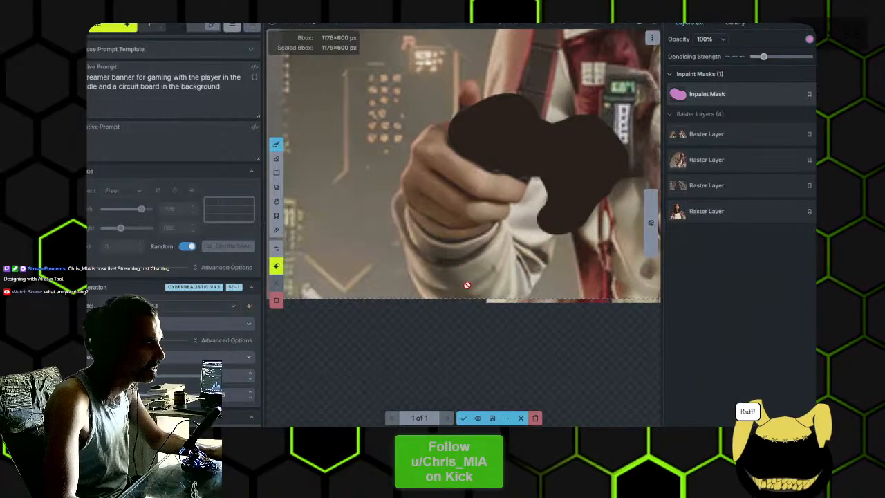
- Accept the regenerated fingers as a new raster layer and erase the inpaint mask over them
left_click(464, 417)
scroll(423, 272, "up", 4)
key("e")
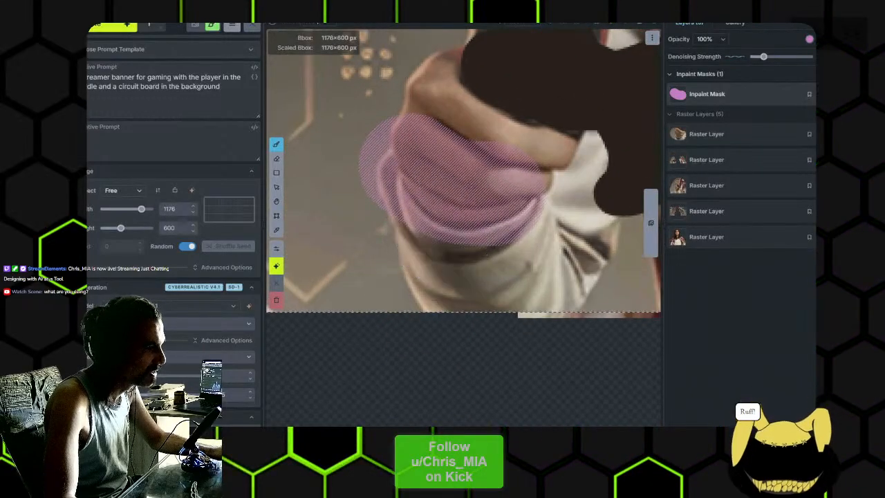
left_click_drag(422, 207, 484, 166)
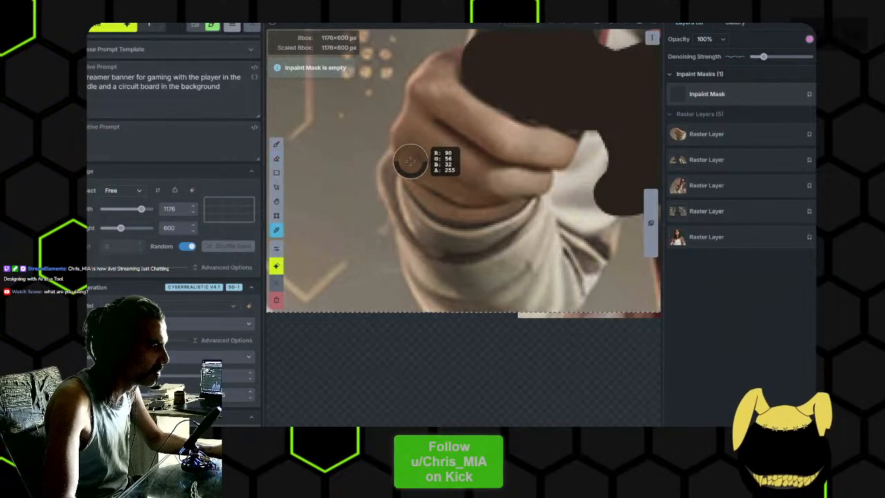
- Paint a sampled brown skin tone along the outer edge of the hand on the top raster layer to widen it
scroll(410, 161, "up", 1)
key("b")
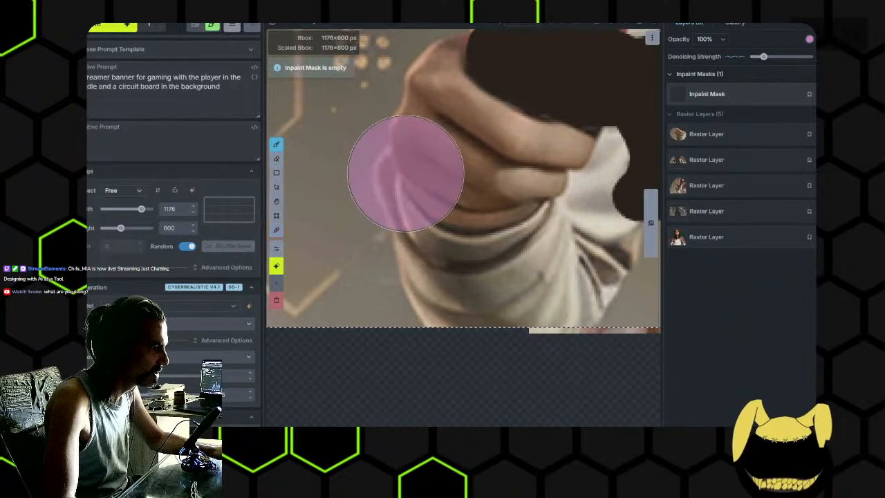
left_click(784, 133)
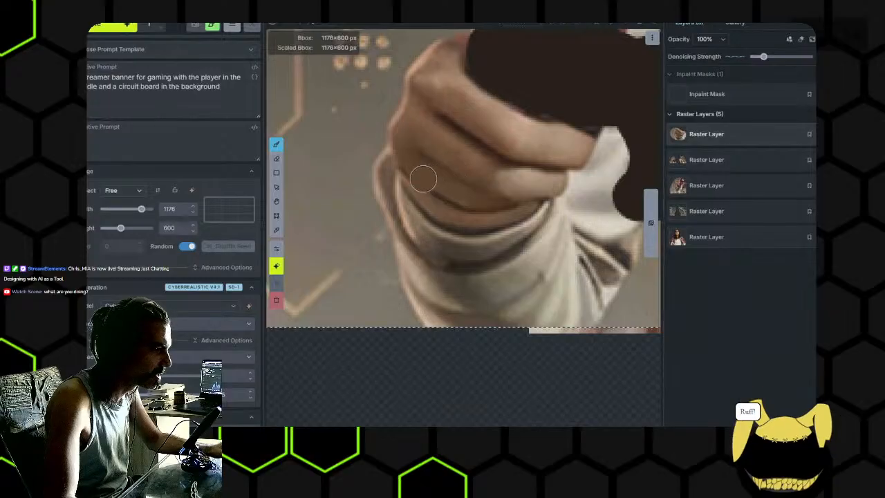
scroll(419, 172, "up", 3)
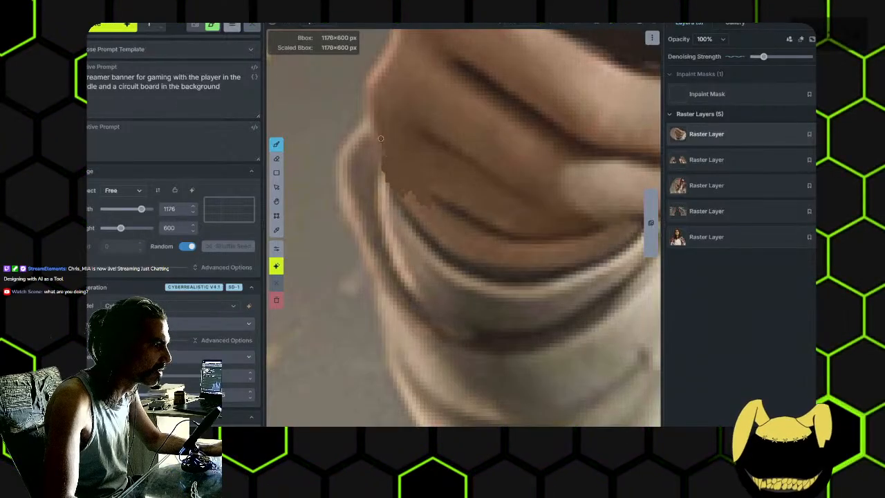
mouse_move(387, 150)
left_mouse_down()
mouse_move(382, 122)
mouse_move(423, 169)
left_mouse_up()
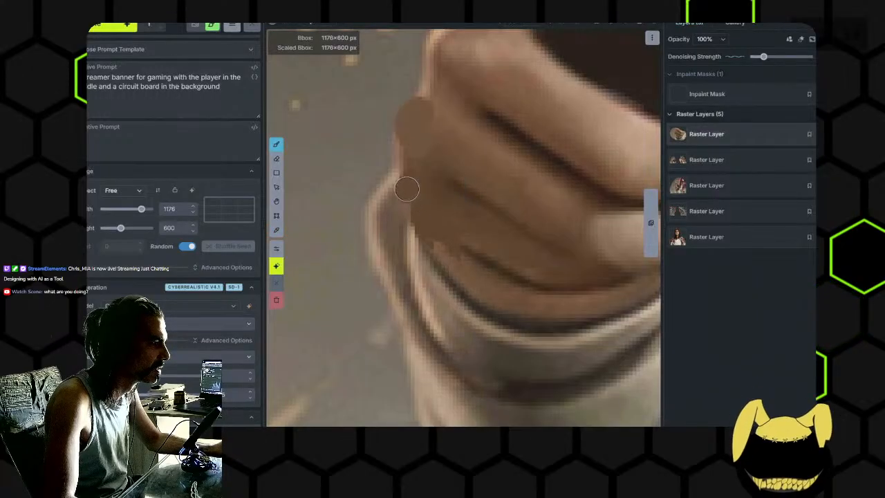
left_click(425, 227, "alt")
left_click_drag(419, 226, 424, 217)
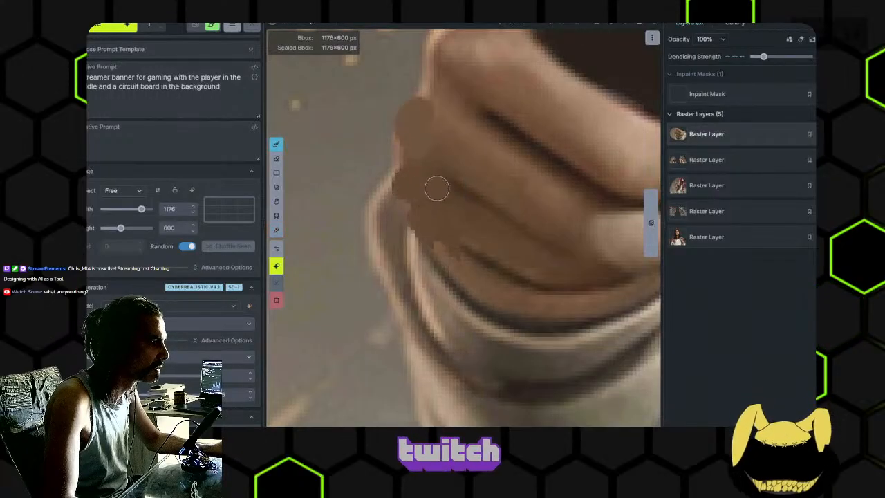
left_click_drag(441, 123, 442, 182)
left_click(443, 131, "alt")
scroll(522, 234, "down", 5)
left_click_drag(555, 295, 504, 249)
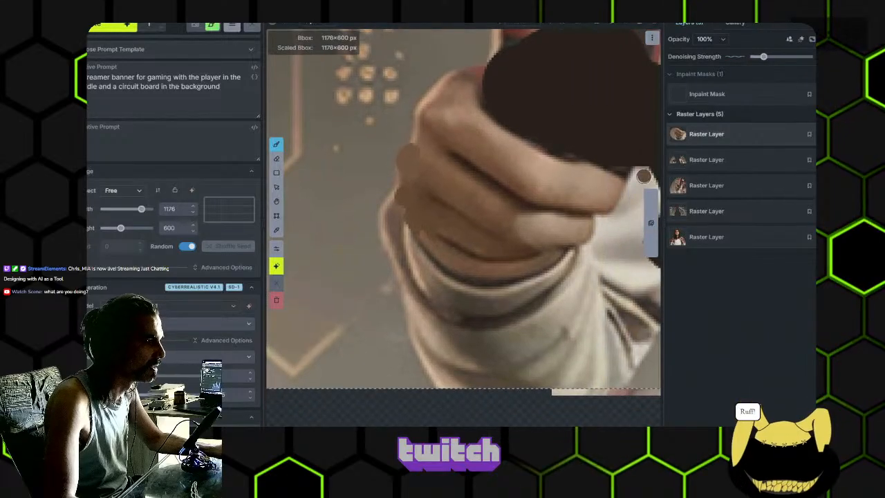
- Mask the painted outer edge of the hand, regenerate it, and inspect the result against the whole figure
scroll(448, 176, "up", 5)
left_click(755, 97)
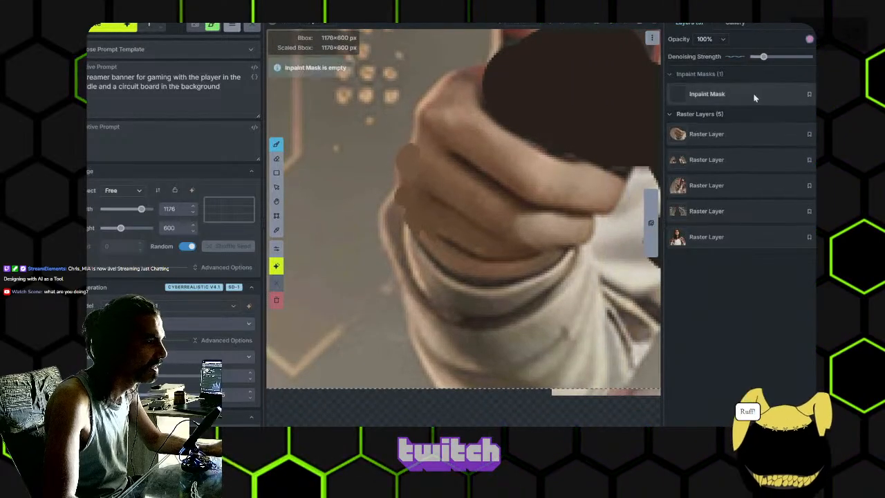
mouse_move(425, 138)
left_mouse_down()
mouse_move(412, 201)
mouse_move(422, 244)
mouse_move(407, 165)
mouse_move(419, 159)
mouse_move(414, 196)
mouse_move(428, 241)
mouse_move(443, 259)
left_mouse_up()
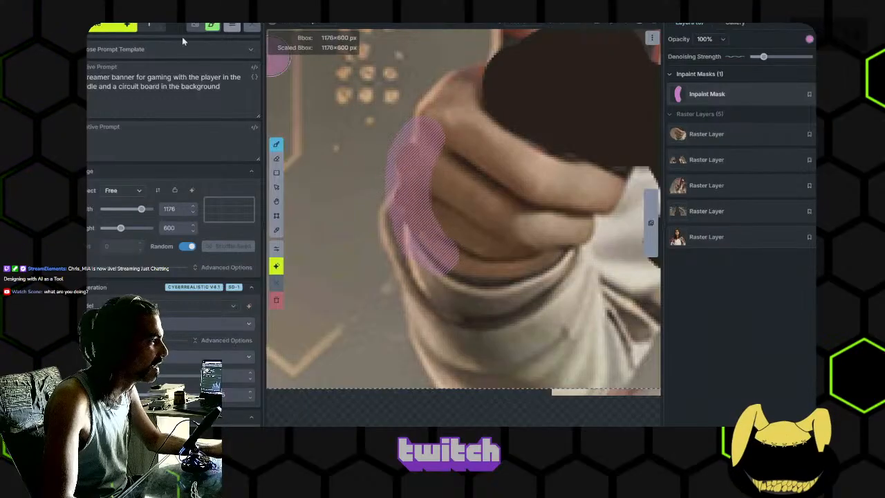
left_click(114, 31)
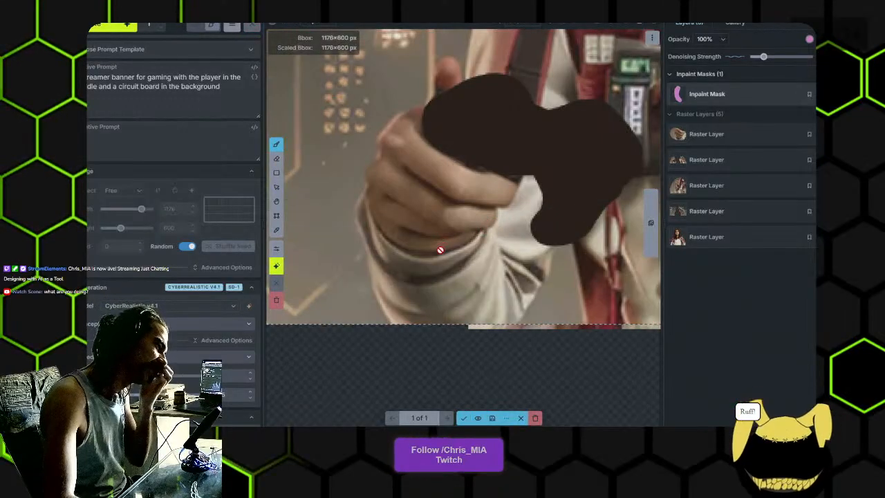
scroll(443, 269, "down", 2)
scroll(460, 274, "down", 5)
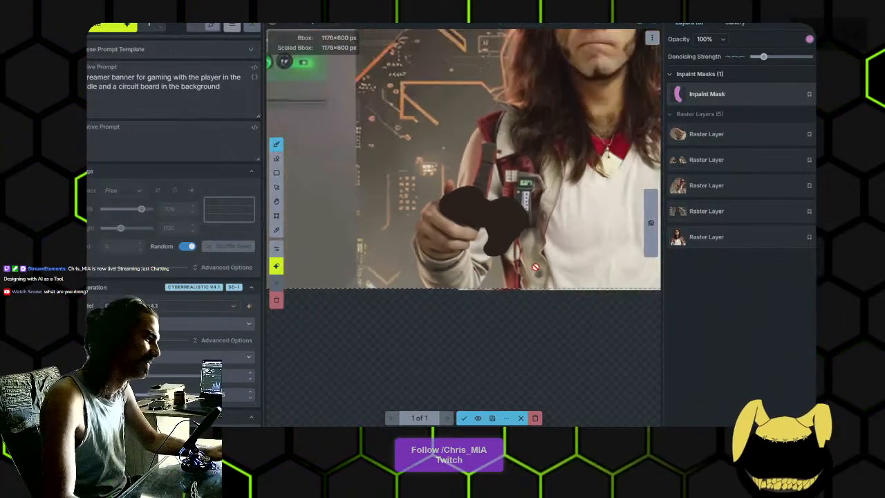
- Discard the generated outer edge of the hand and regenerate it with a slightly lower denoising strength
scroll(419, 286, "up", 8)
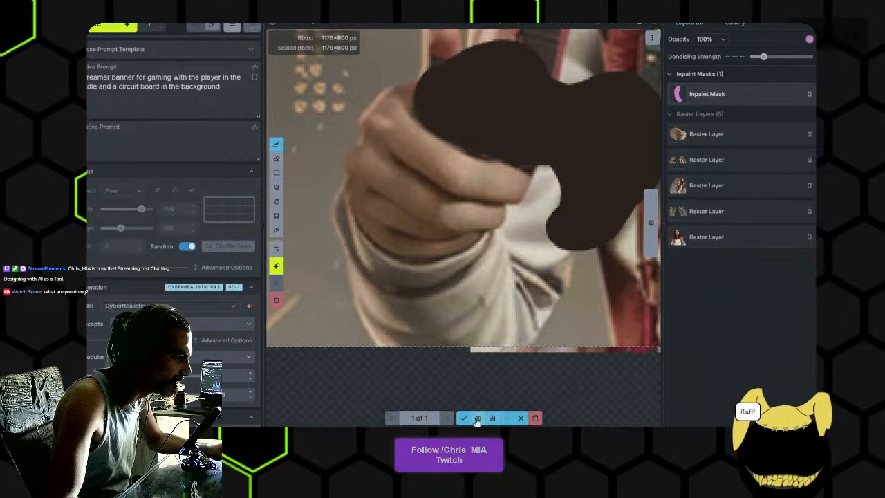
left_click(534, 419)
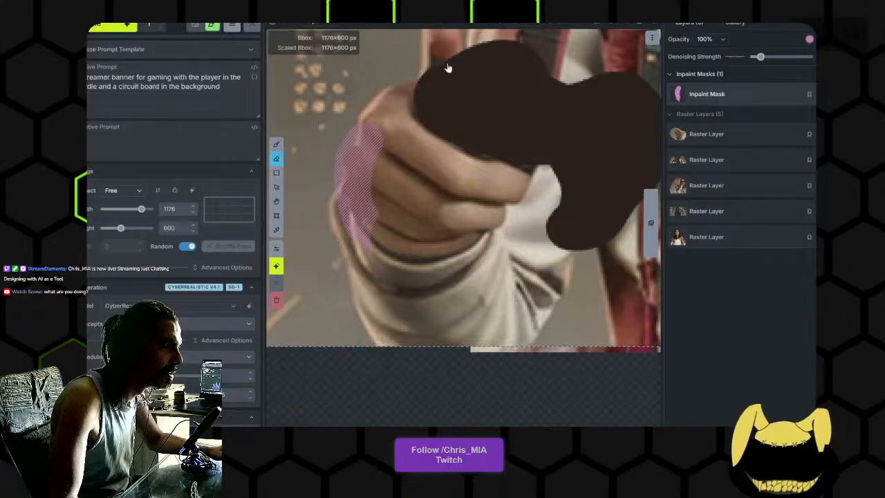
left_click(121, 28)
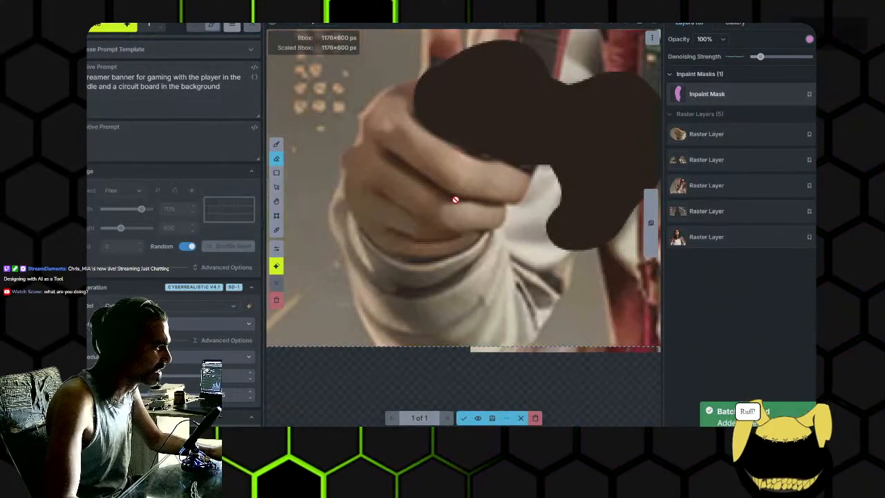
- Accept the regenerated hand edge as a new raster layer and clear the inpaint mask
key("Return")
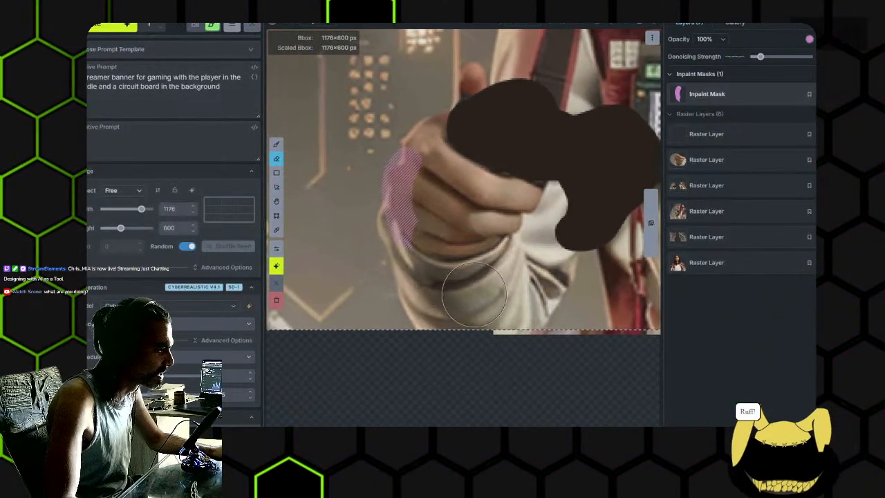
key("shift+c")
scroll(459, 190, "down", 2)
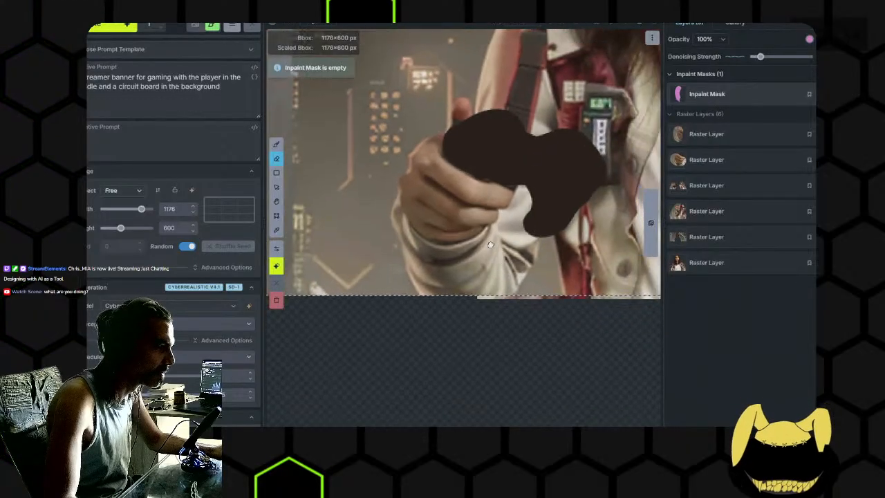
- Sample a dark brown from the hand and paint a thin crease between the lowest fingers on the top raster layer
left_click_drag(515, 257, 461, 260)
scroll(352, 254, "up", 2)
scroll(352, 253, "up", 1)
left_click_drag(377, 253, 443, 270)
key("alt")
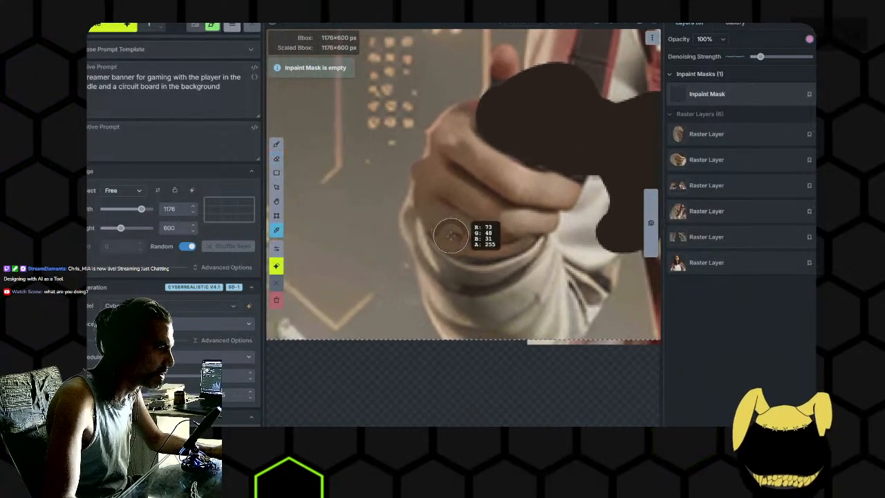
scroll(458, 250, "up", 2)
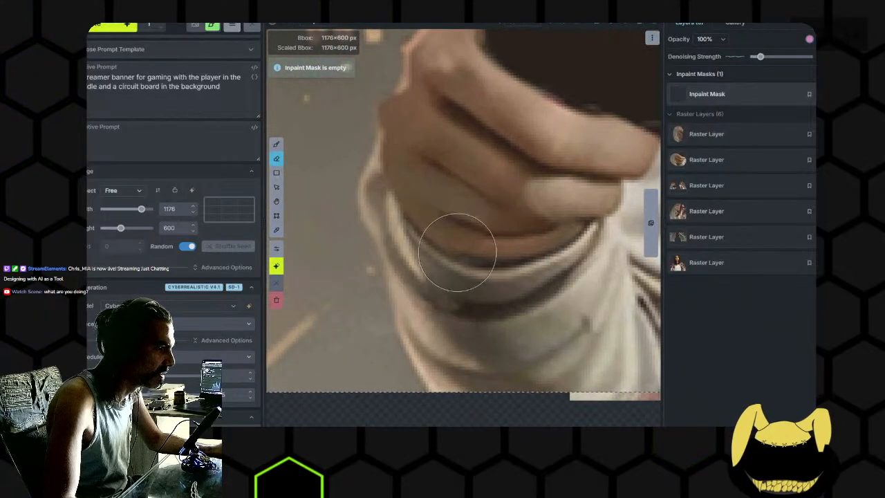
left_click(718, 139)
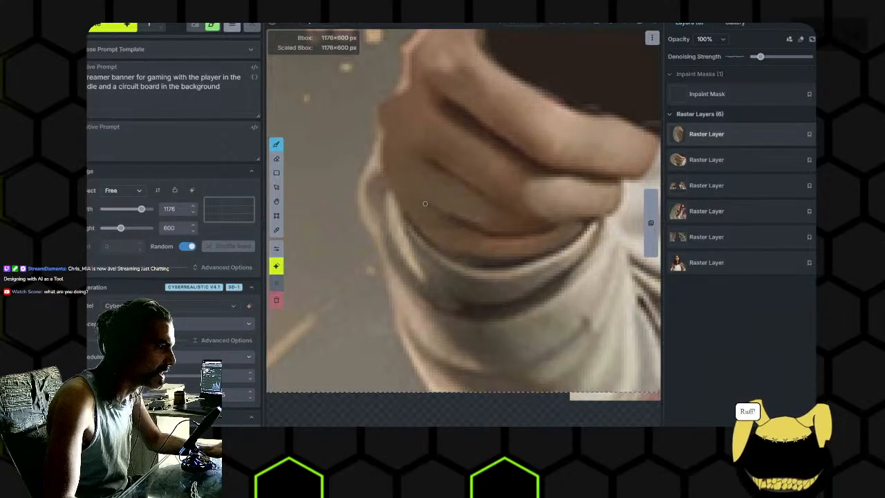
left_click(464, 222, "alt")
left_click_drag(486, 228, 426, 202)
scroll(430, 206, "down", 1)
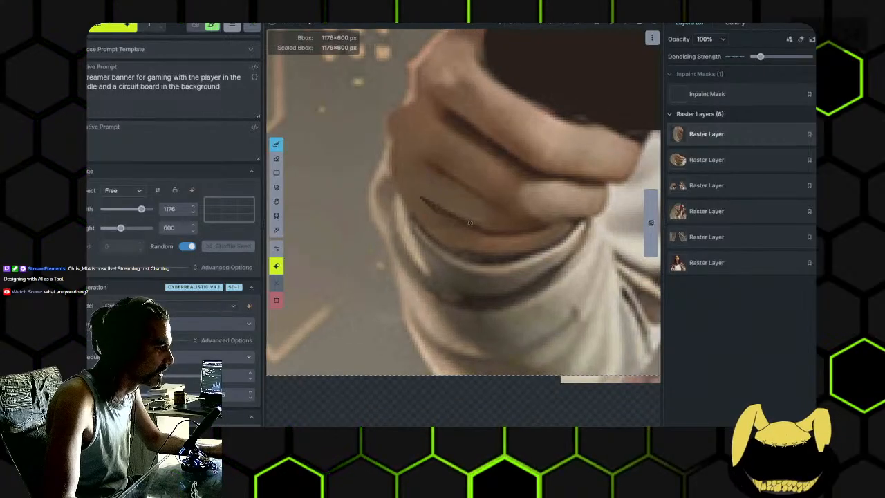
- Paint a second crease above the first one and add brown skin tone along the outer knuckles
left_click_drag(427, 162, 493, 202)
scroll(498, 192, "down", 3)
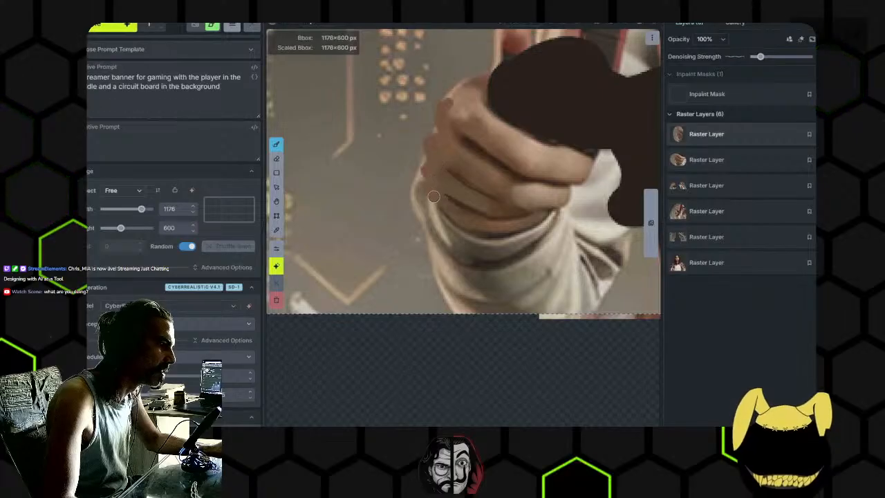
scroll(442, 201, "up", 2)
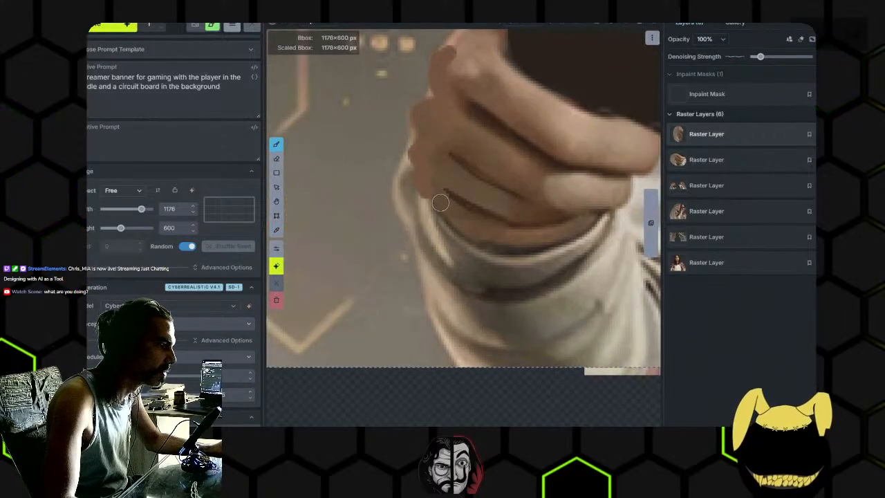
- Mask the painted knuckles and finger creases and regenerate them with a slightly higher denoising strength
left_click(707, 93)
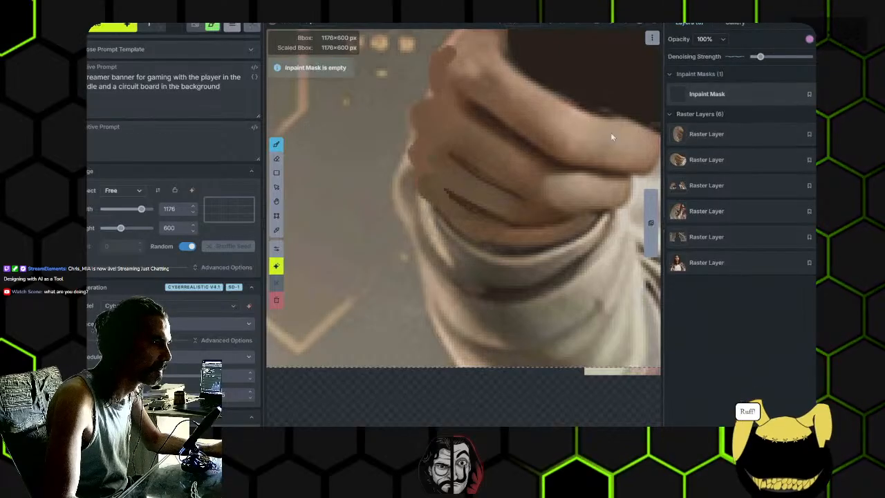
mouse_move(448, 52)
left_mouse_down()
mouse_move(424, 135)
mouse_move(458, 198)
mouse_move(504, 208)
mouse_move(526, 193)
left_mouse_up()
left_click_drag(759, 61, 763, 61)
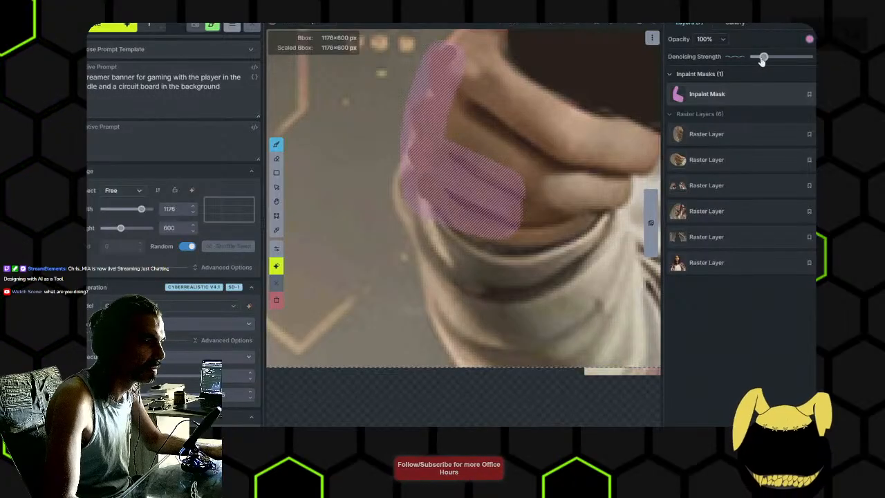
scroll(563, 158, "down", 2)
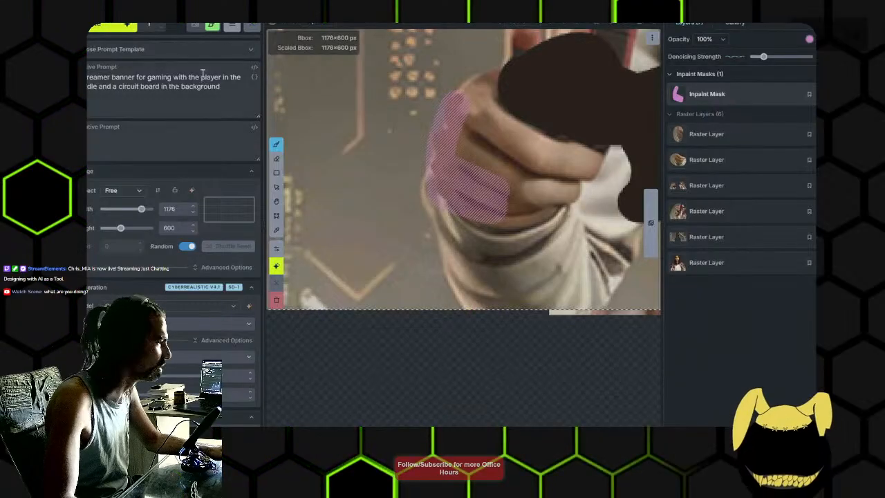
key("ctrl+Return")
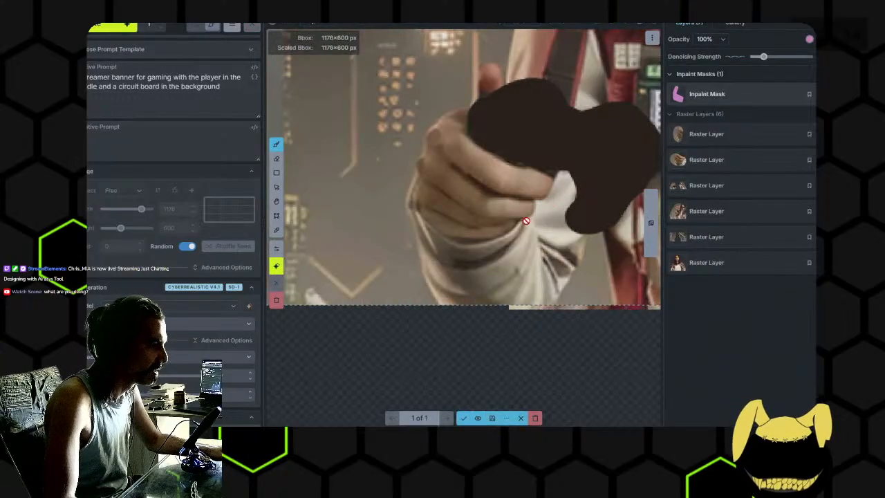
- Compare the regenerated fingers with the previous version and accept them as a new raster layer
scroll(527, 220, "up", 2)
left_click(478, 417)
left_click(477, 418)
left_click(477, 418)
left_click(478, 419)
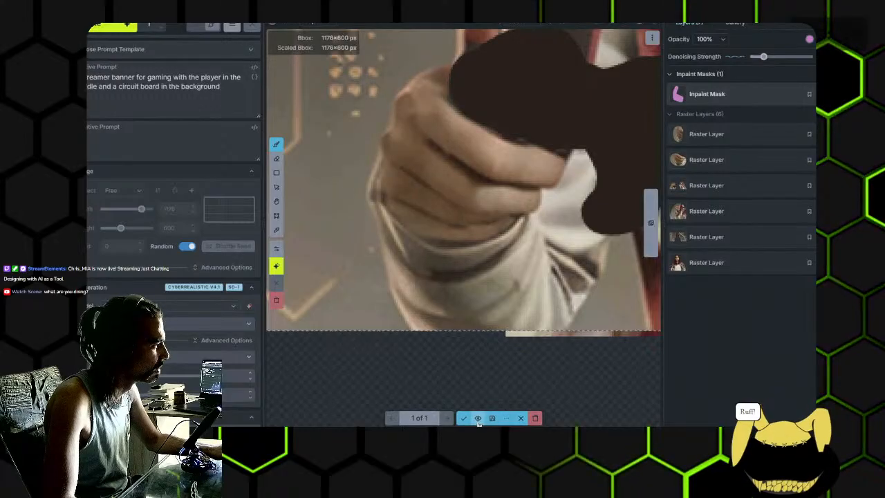
left_click(478, 418)
left_click(478, 418)
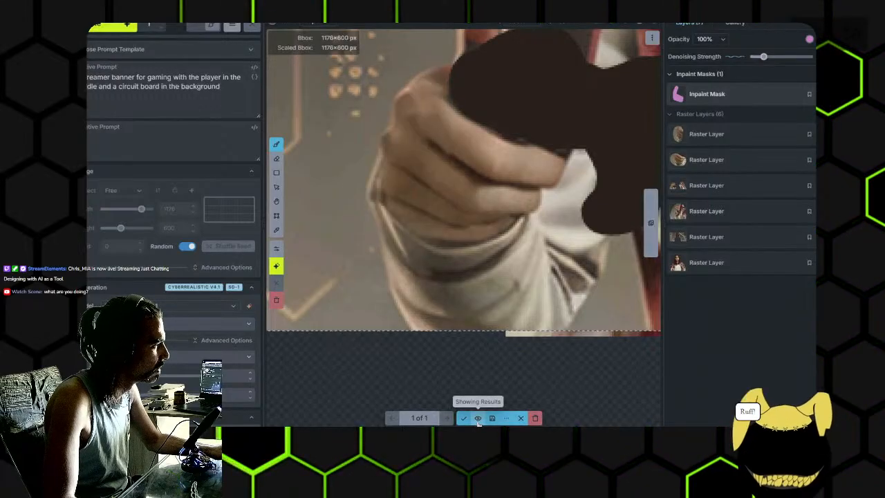
left_click(464, 417)
- Extend the inpaint mask over the lower fingers and cuff edge and regenerate them with a lower denoising strength
scroll(455, 239, "up", 5)
mouse_move(456, 235)
left_mouse_down()
mouse_move(403, 150)
mouse_move(505, 223)
left_mouse_up()
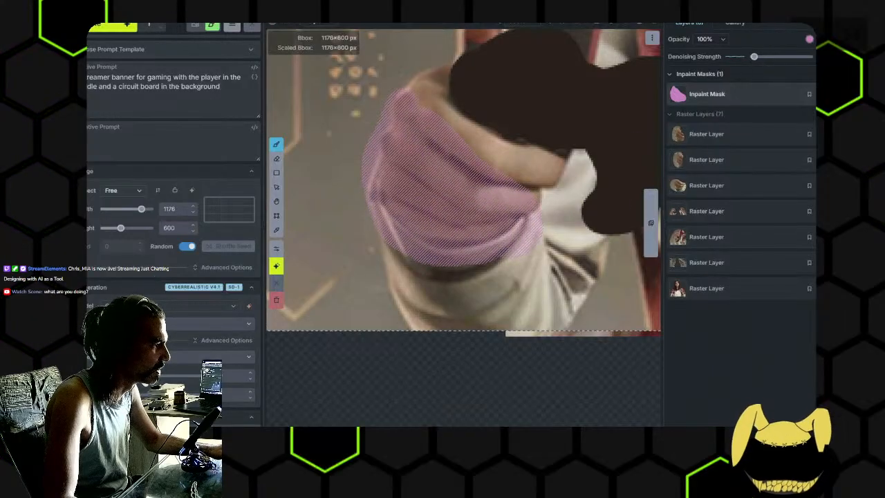
left_click(96, 26)
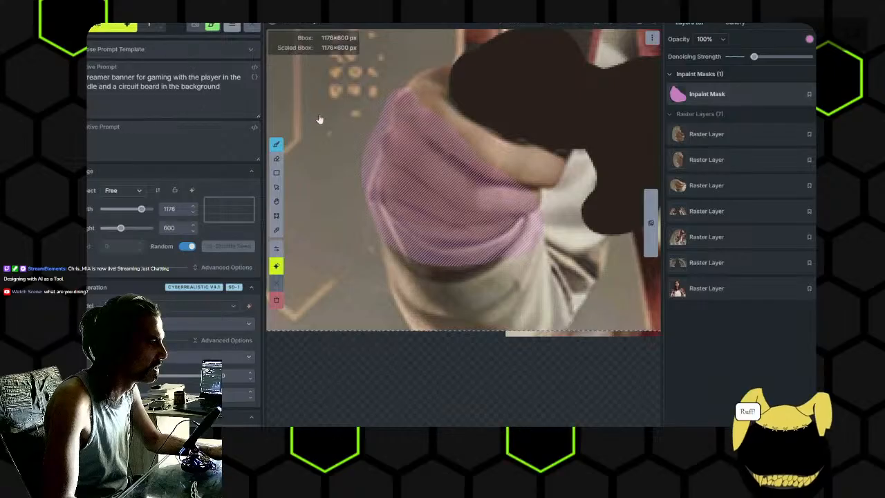
scroll(318, 117, "down", 4)
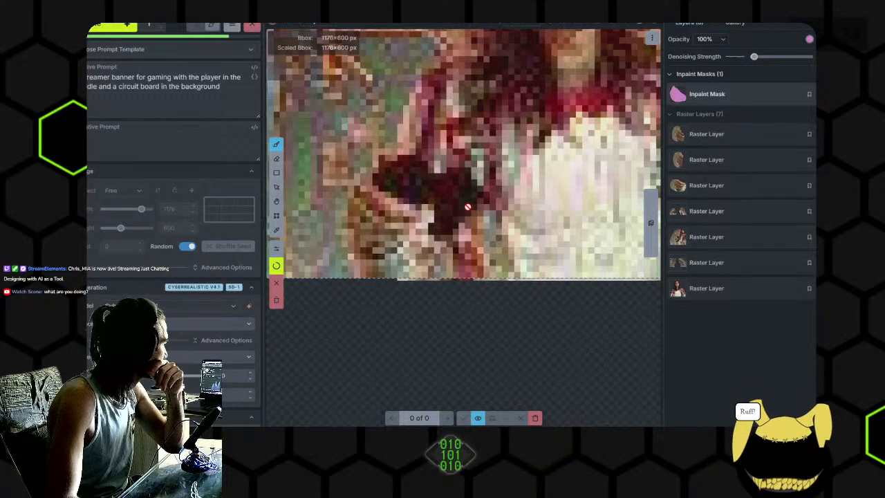
scroll(404, 204, "up", 3)
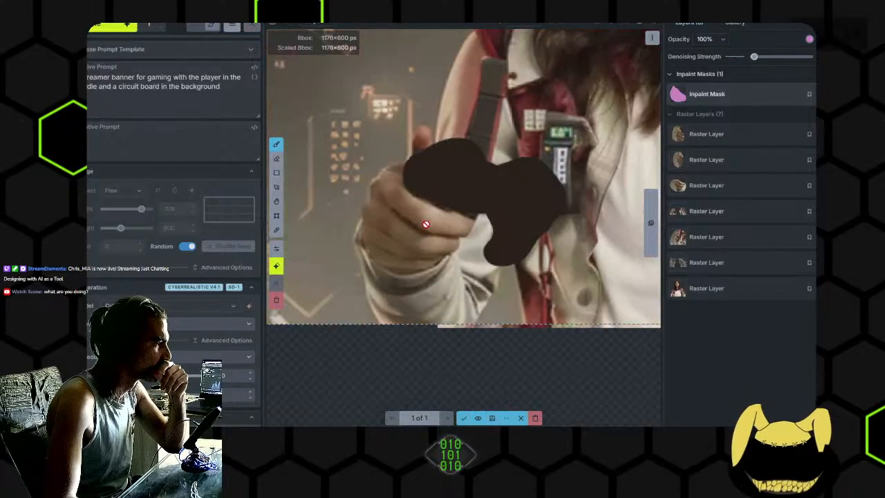
- Accept the regenerated hand as a new raster layer and erase the inpaint mask over it
left_click(464, 418)
key("e")
mouse_move(423, 293)
left_mouse_down()
mouse_move(362, 182)
mouse_move(390, 247)
mouse_move(363, 227)
mouse_move(368, 204)
mouse_move(429, 263)
left_mouse_up()
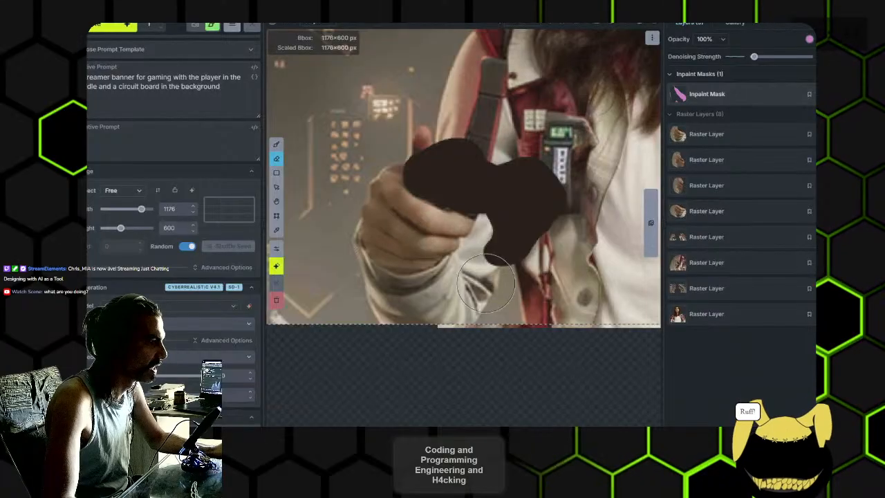
- Paint the inpaint mask over the dark controller shape and the gap beneath it
scroll(491, 301, "down", 2)
key("b")
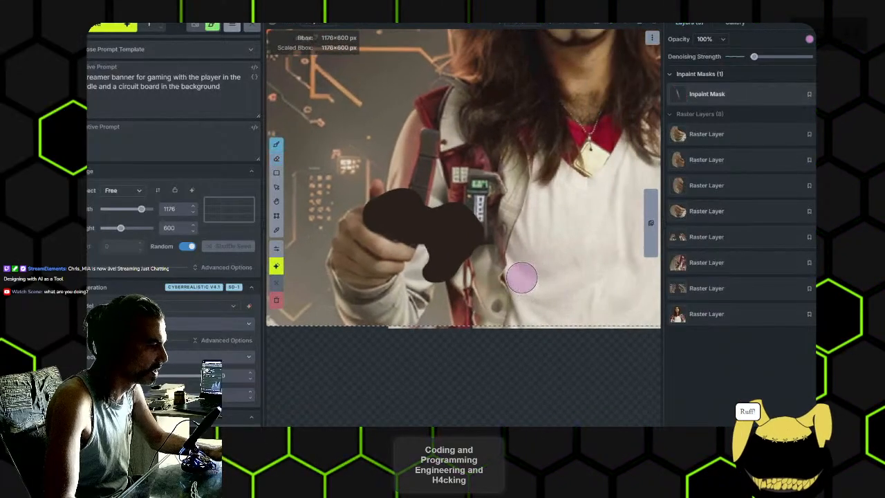
scroll(509, 267, "up", 2)
mouse_move(394, 215)
left_mouse_down()
mouse_move(436, 224)
mouse_move(440, 248)
mouse_move(466, 233)
mouse_move(425, 275)
left_mouse_up()
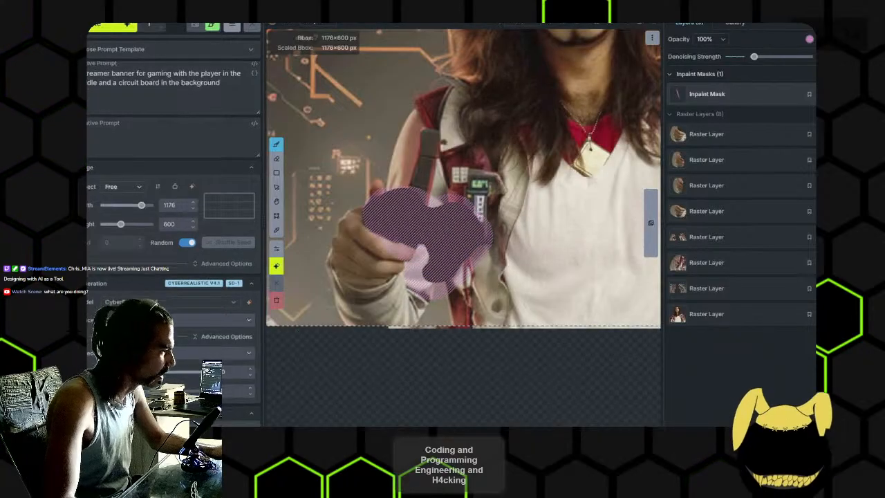
- Set the coherence pass edge size to 8 and raise the denoising strength well above the middle
scroll(173, 277, "down", 5)
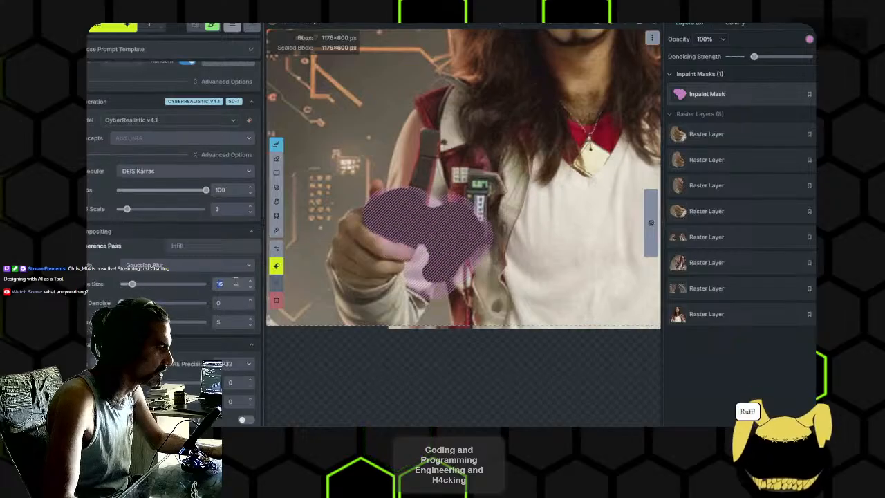
type("8")
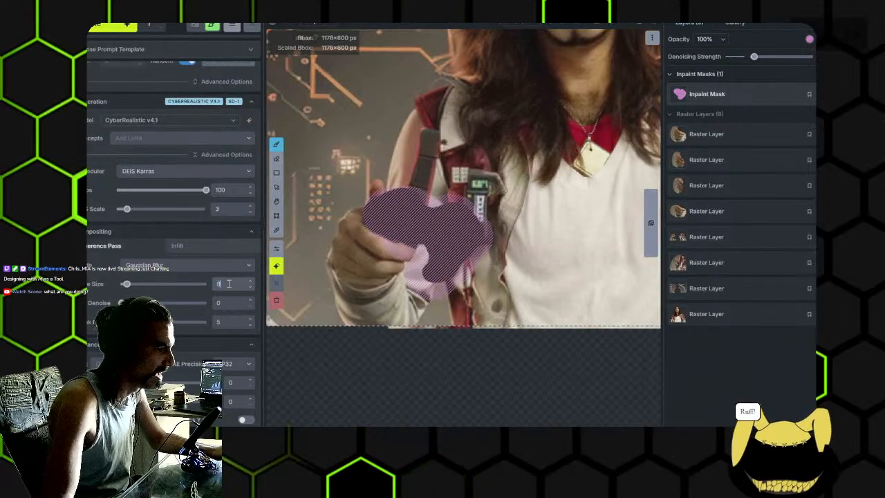
left_click(788, 58)
left_click(249, 288)
left_click(250, 286)
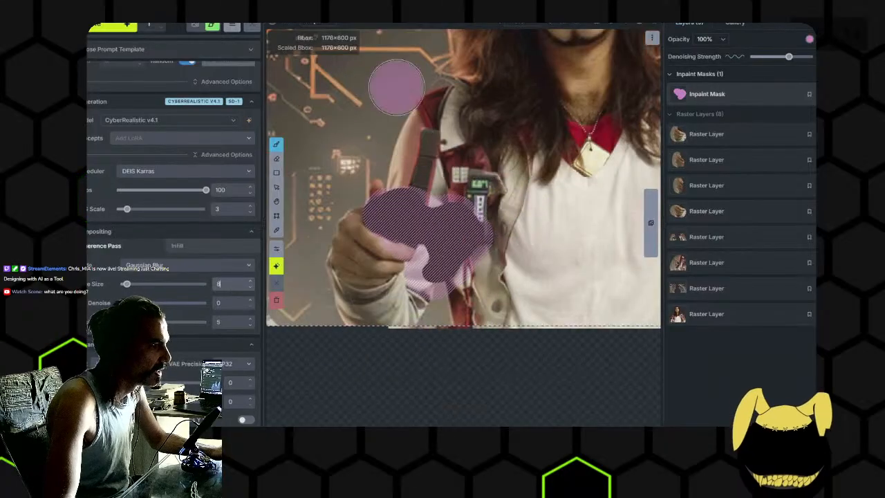
- Widen the inpaint mask around the controller's side near the jacket and generate the masked area
left_click_drag(439, 217, 478, 236)
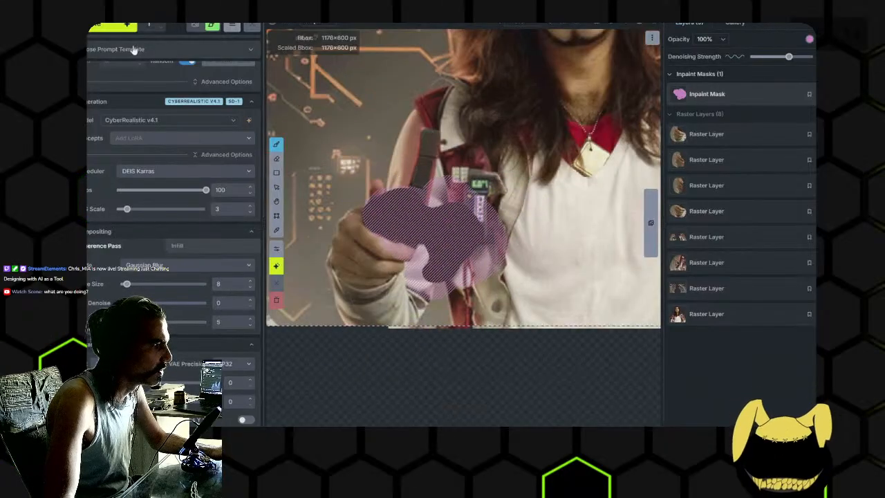
scroll(136, 50, "up", 5)
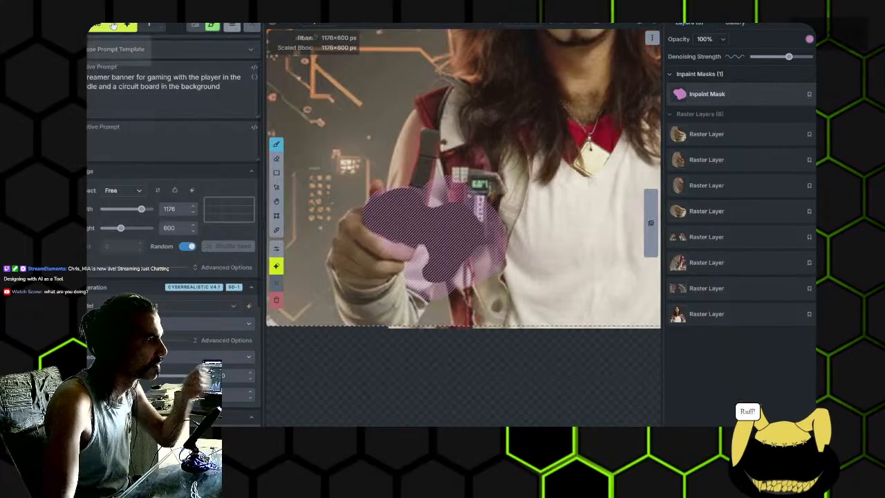
left_click(114, 25)
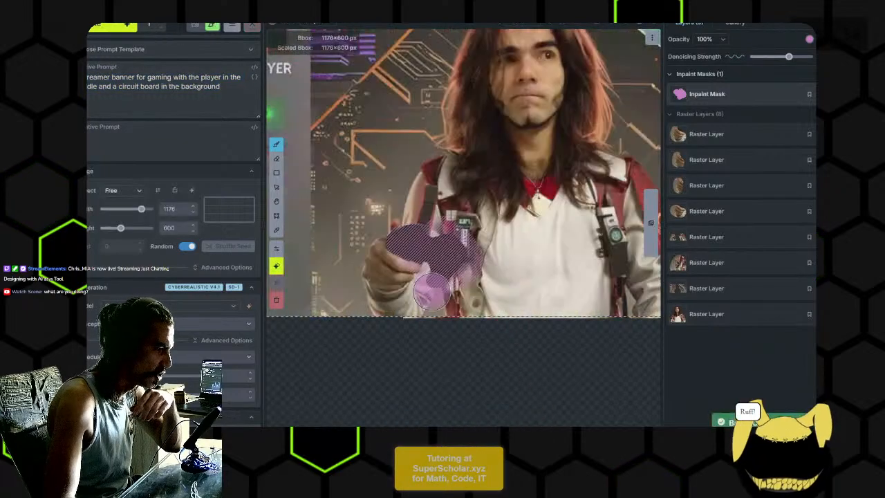
- Lower the denoising strength slightly and insert "holding a playstation" after "streamer" in the positive prompt
left_click_drag(778, 57, 780, 58)
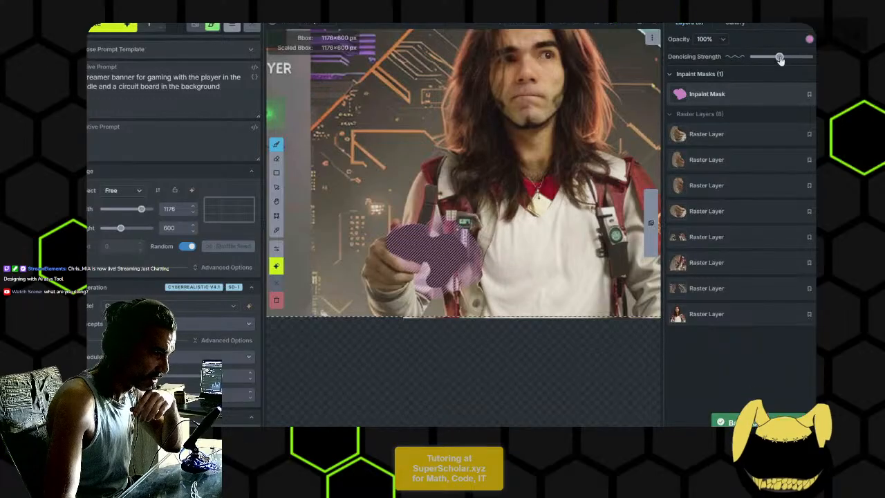
left_click(222, 90)
key("ctrl+a")
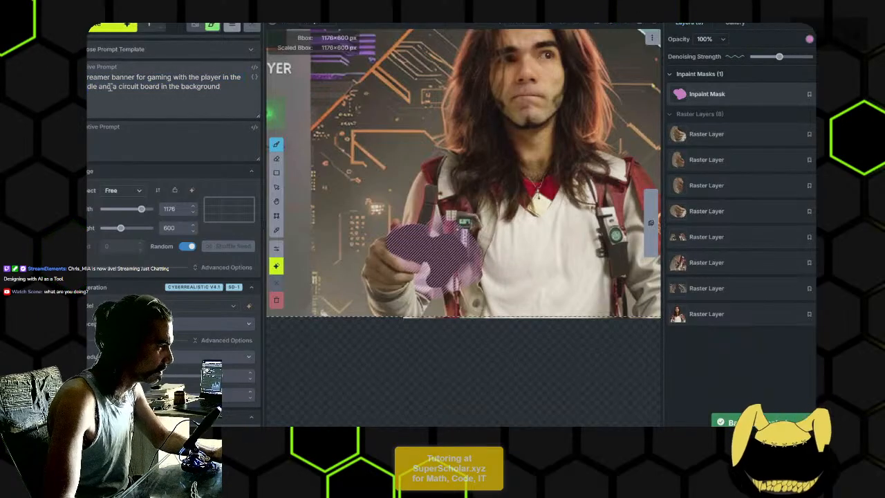
left_click(105, 78)
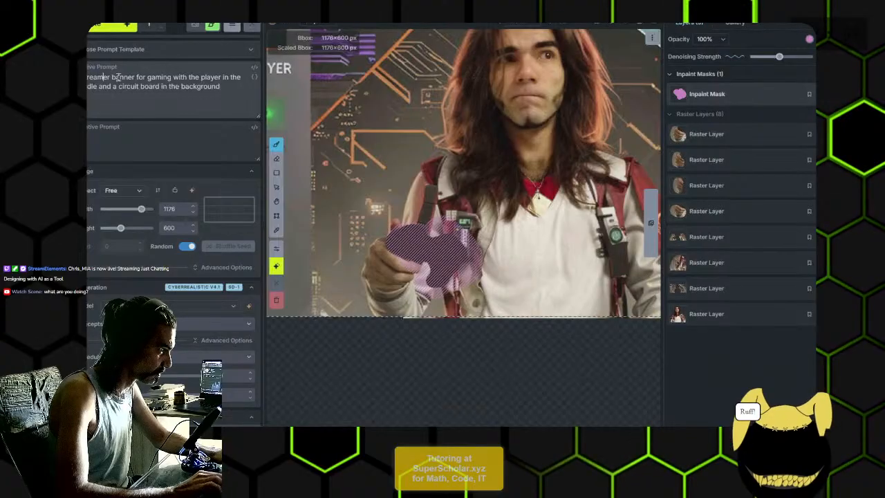
type("holding a playstation")
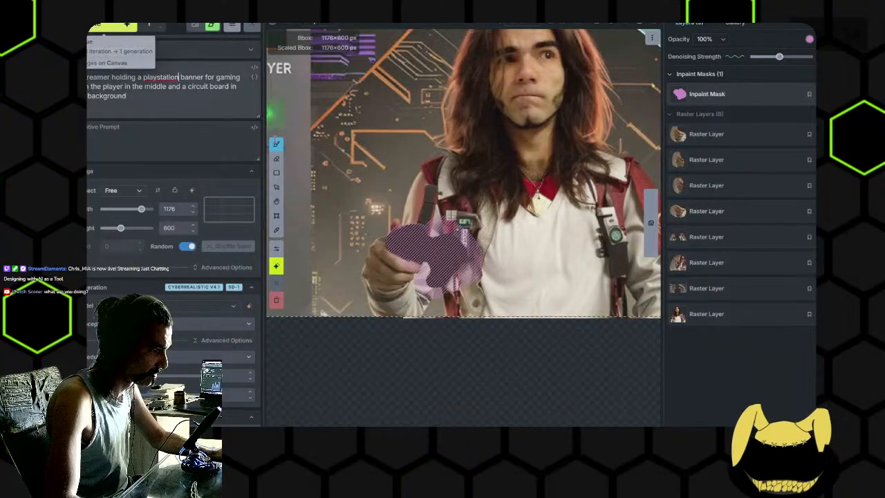
type("b")
- Extend the inpaint mask over the whole hand, the thumb and the background around them
left_click_drag(410, 248, 426, 237)
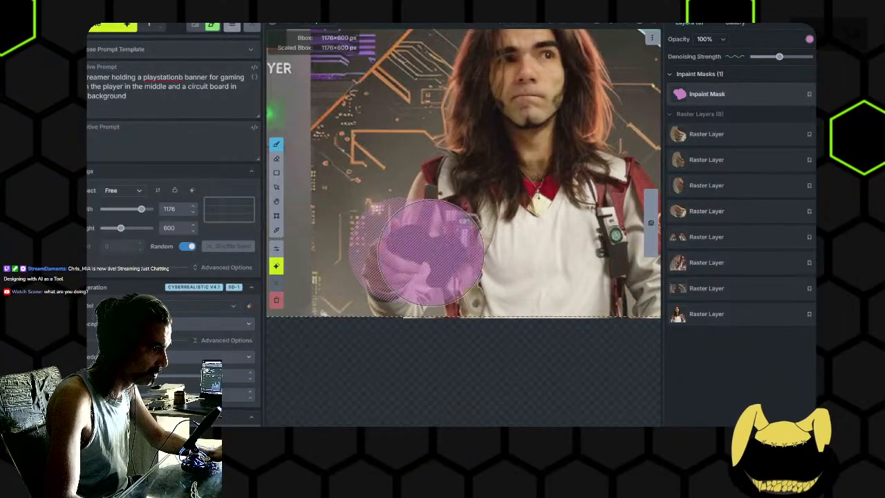
- Try generating the masked hand and controller area at the current denoising strength, and discard the result
left_click(111, 27)
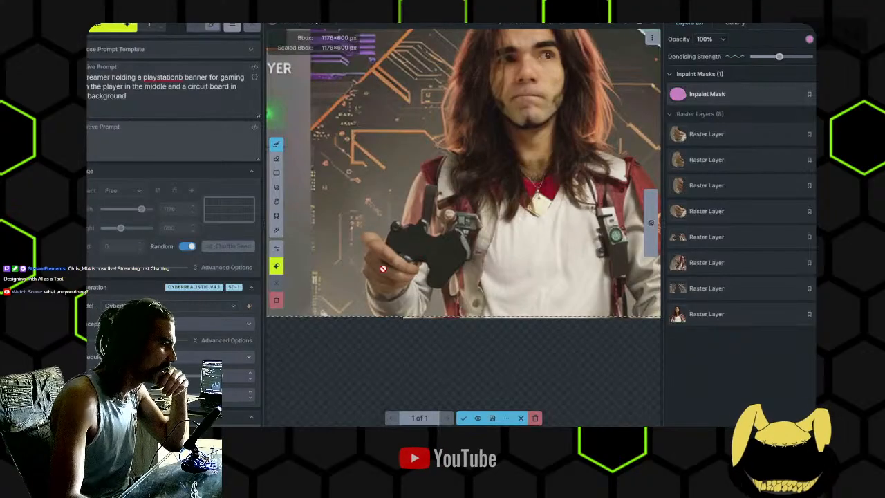
scroll(379, 266, "up", 2)
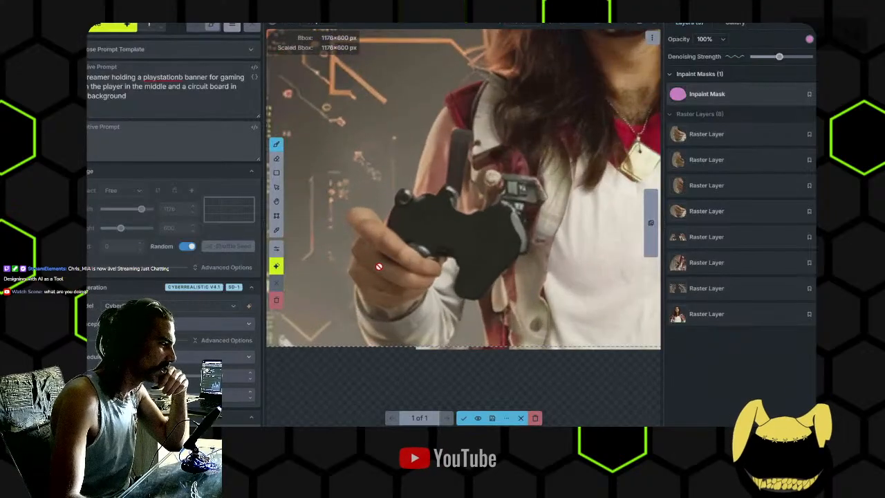
left_click(536, 417)
- Raise the denoising strength moderately, regenerate the masked hand and controller area, and accept the result
left_click_drag(779, 56, 792, 57)
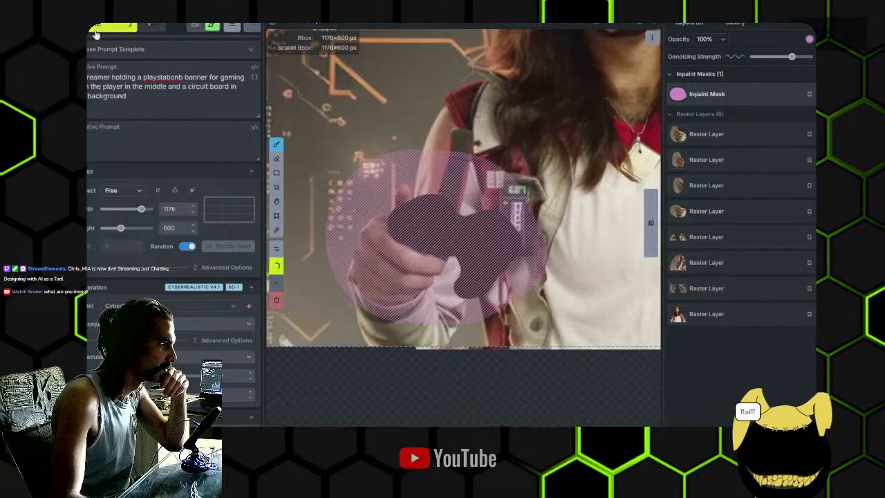
left_click(97, 29)
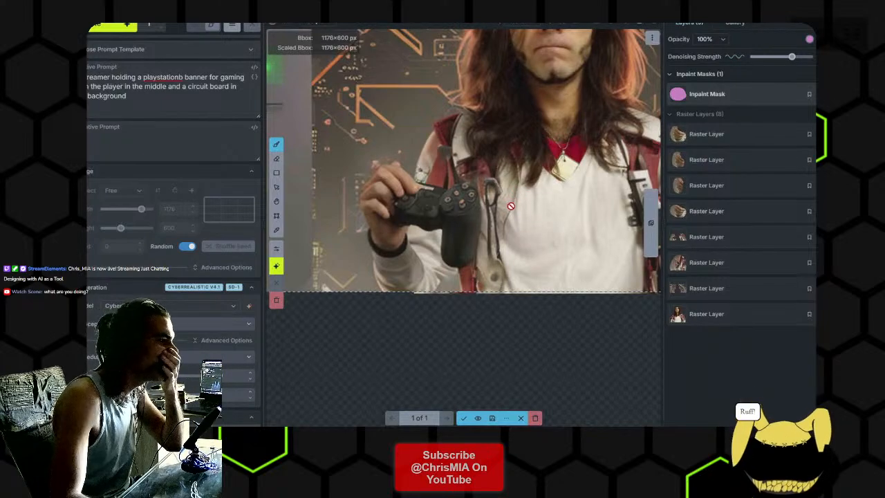
scroll(534, 221, "down", 3)
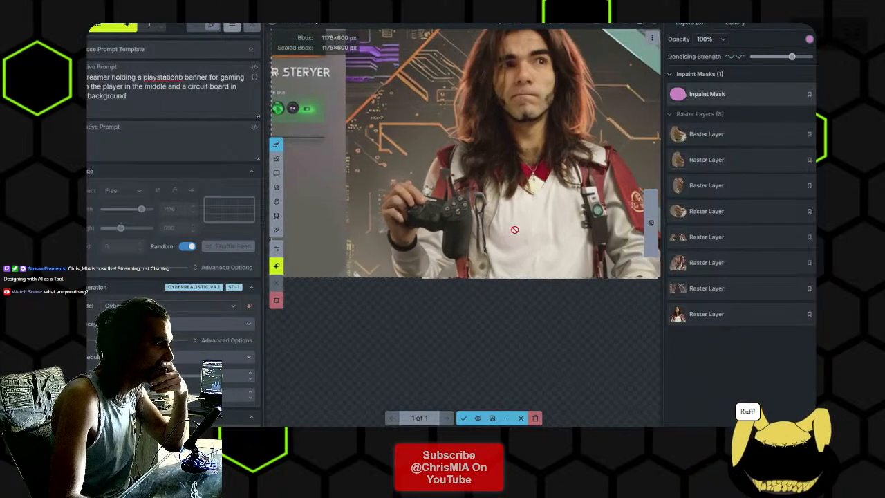
scroll(471, 245, "up", 2)
scroll(467, 244, "up", 4)
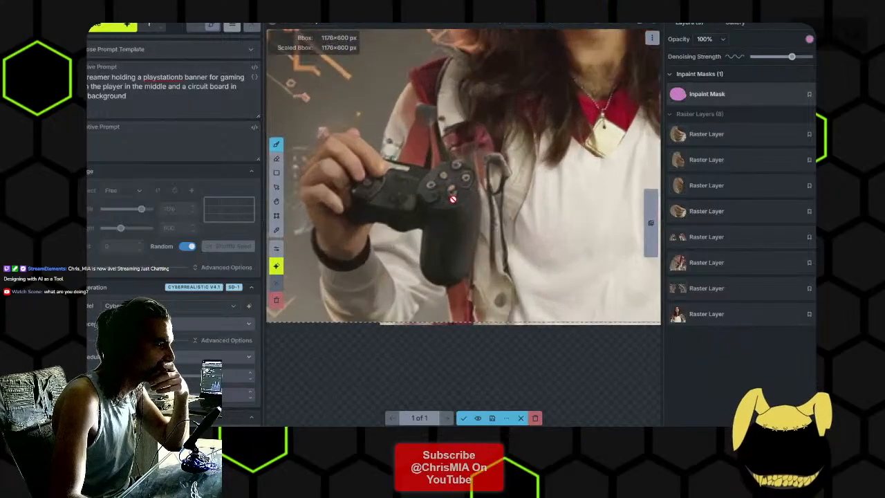
key("Return")
- Erase the old inpaint mask and paint a smaller one over the controller's face and the fingertips touching it
key("e")
mouse_move(474, 232)
left_mouse_down()
mouse_move(456, 153)
mouse_move(511, 182)
mouse_move(434, 235)
left_mouse_up()
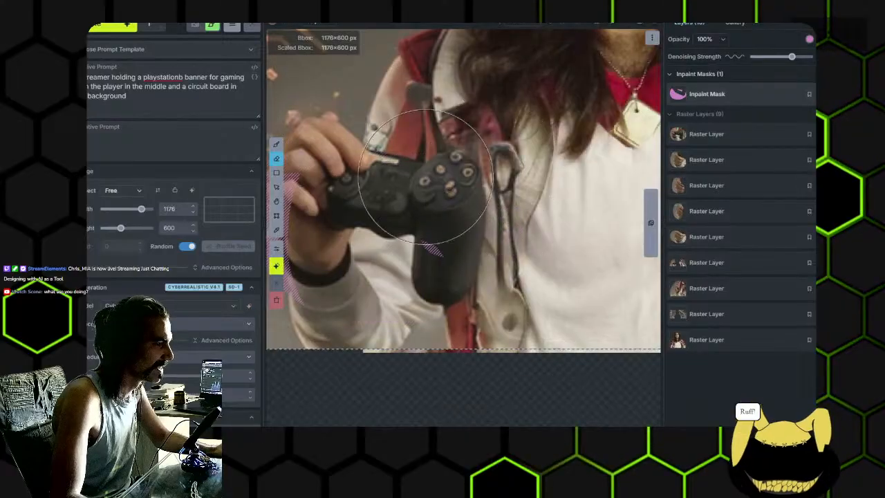
key("b")
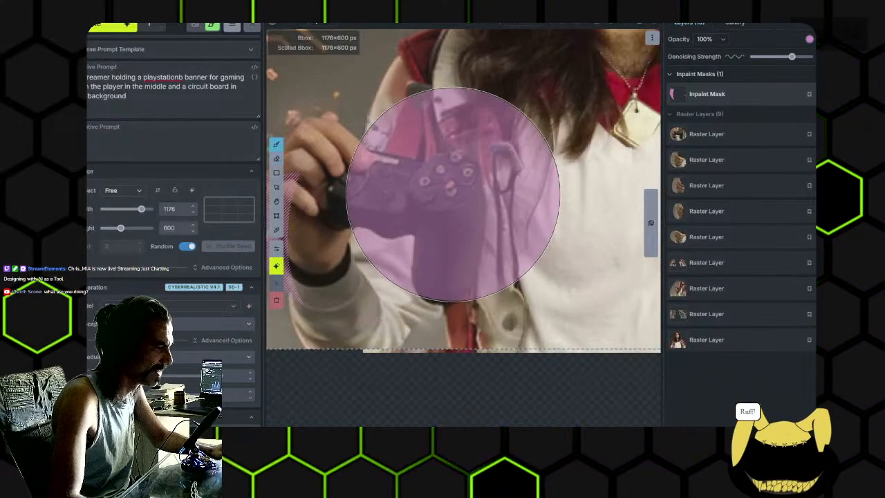
scroll(449, 199, "down", 8)
left_click(450, 188)
mouse_move(365, 206)
left_mouse_down()
mouse_move(427, 204)
mouse_move(394, 208)
mouse_move(374, 266)
left_mouse_up()
key("e")
key("b")
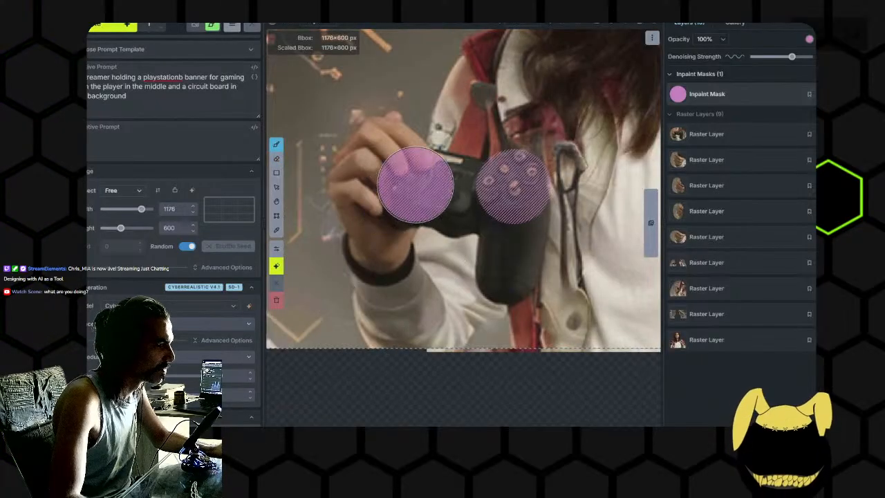
mouse_move(415, 183)
left_mouse_down()
mouse_move(394, 174)
mouse_move(355, 191)
left_mouse_up()
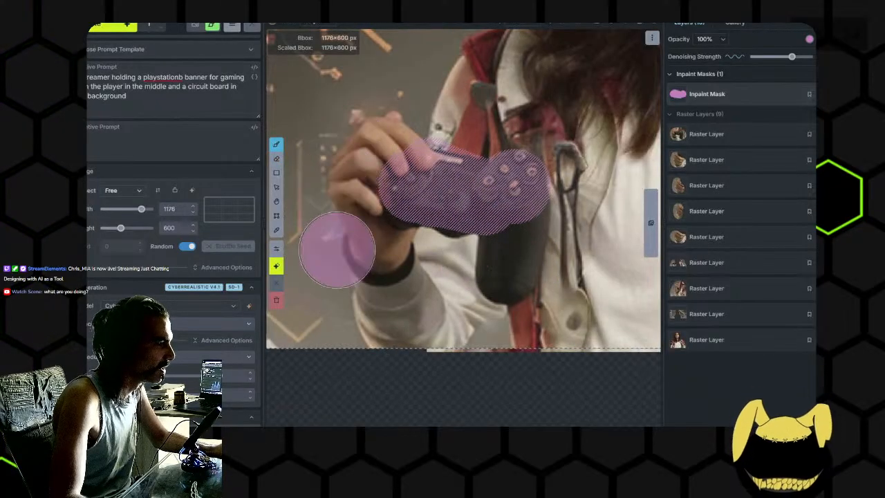
- Lower the denoising strength slightly, generate the masked controller area, and accept the result
scroll(474, 224, "down", 3)
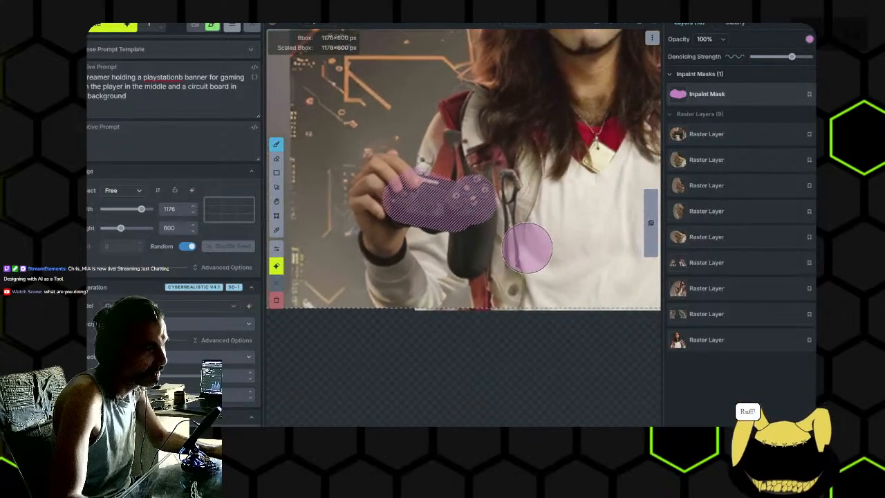
left_click_drag(791, 57, 782, 60)
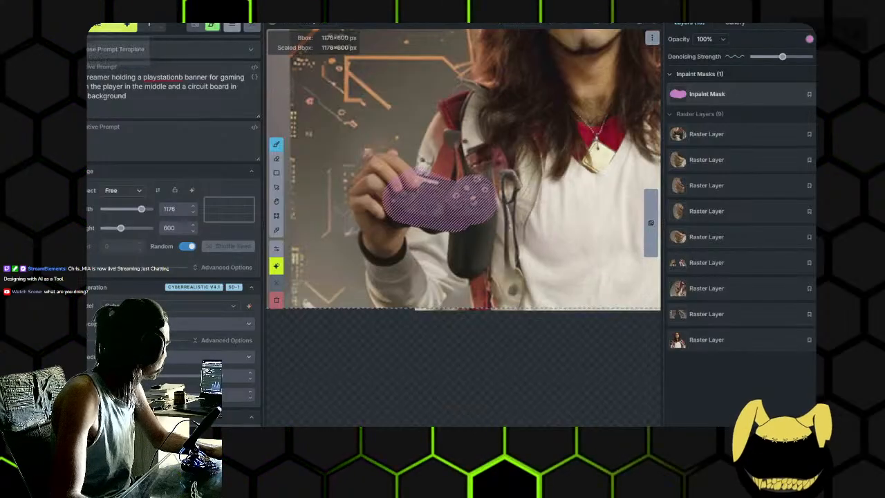
left_click(115, 25)
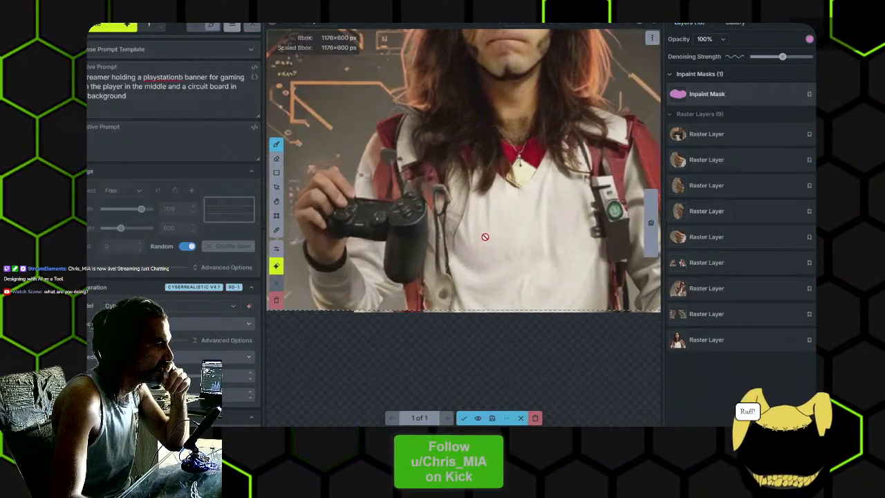
left_click(464, 418)
- Erase the entire inpaint mask from the controller
key("e")
scroll(481, 221, "down", 2)
left_click_drag(520, 234, 474, 249)
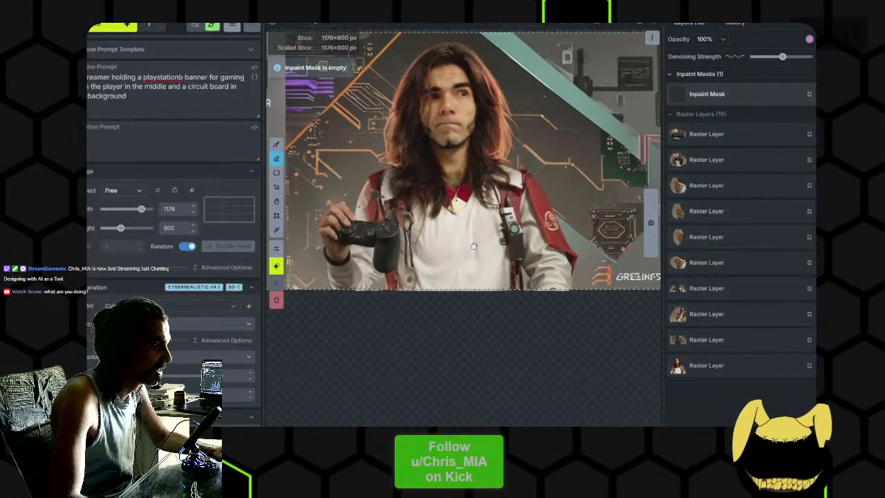
scroll(377, 232, "up", 2)
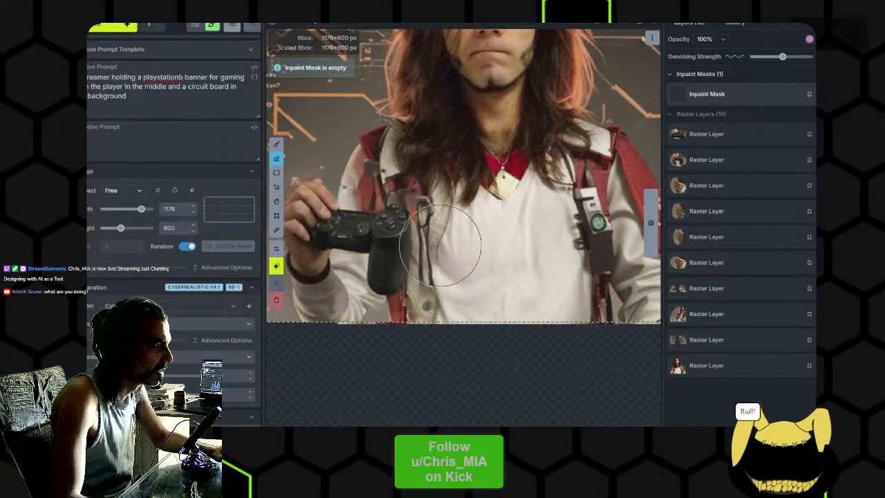
scroll(511, 264, "down", 2)
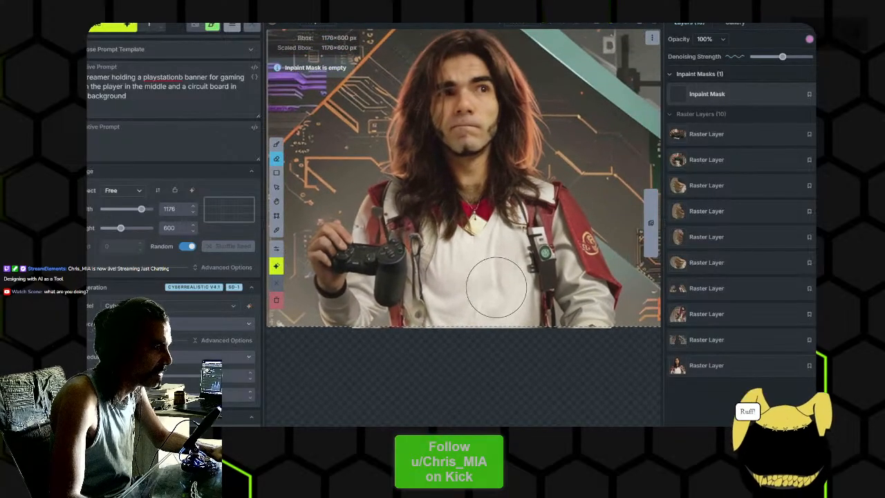
key("b")
scroll(523, 247, "down", 3)
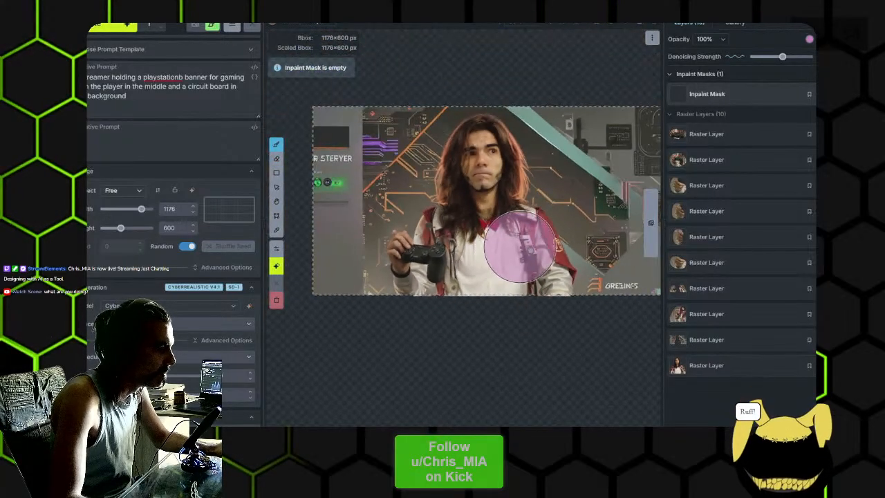
left_click_drag(541, 251, 506, 256)
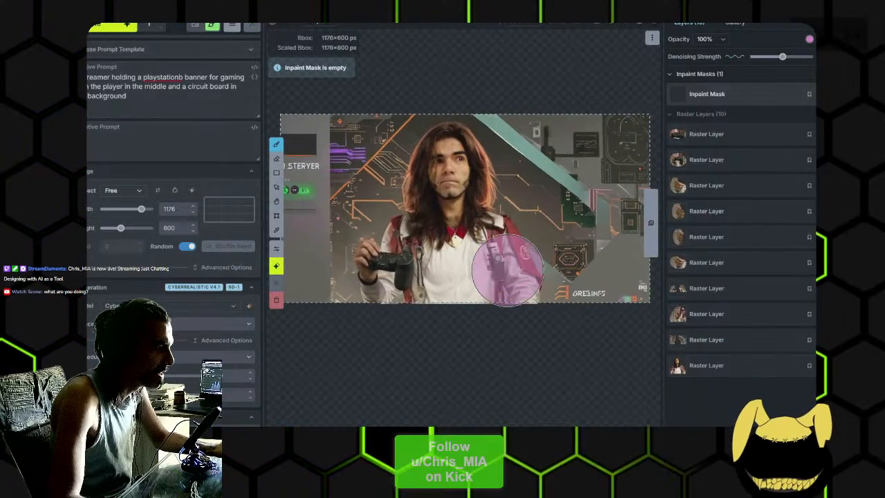
scroll(504, 316, "up", 3)
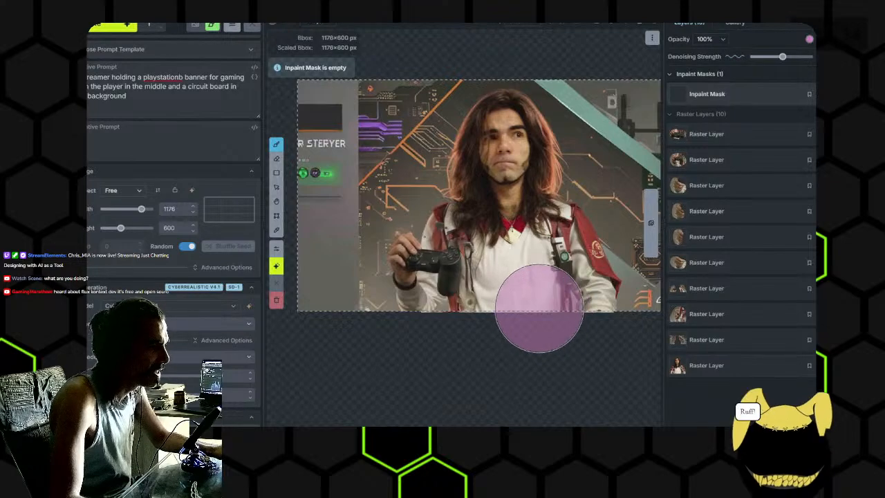
scroll(538, 307, "down", 3)
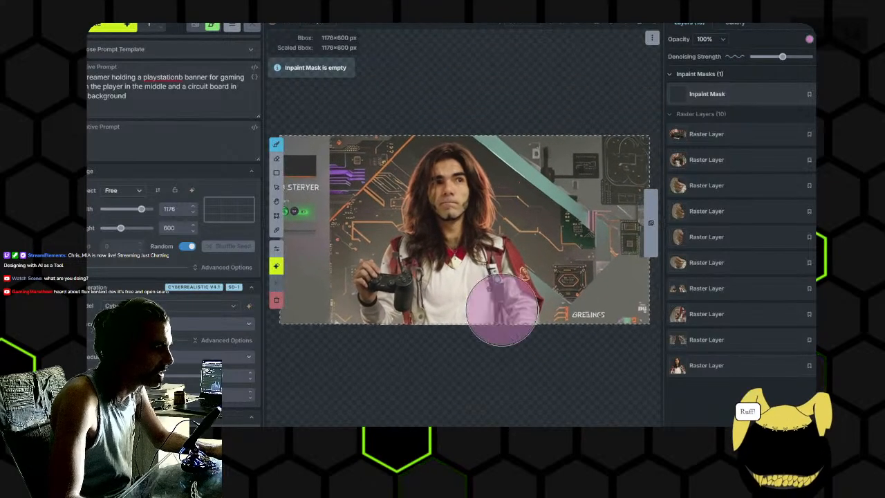
scroll(515, 292, "down", 1)
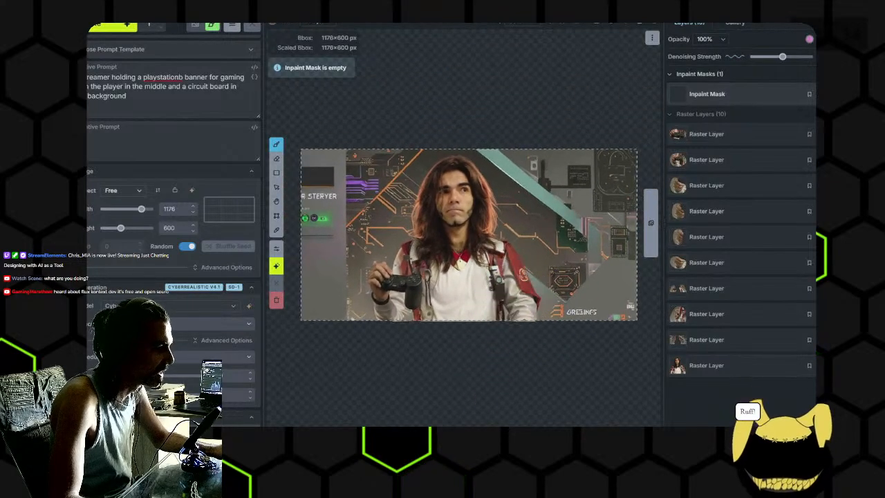
key("alt+Tab")
key("alt+Tab")
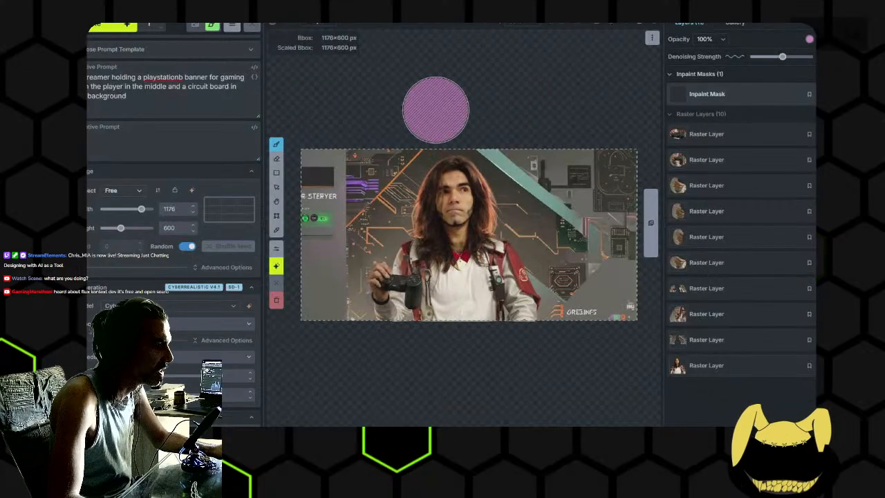
key("e")
scroll(413, 114, "down", 4)
mouse_move(416, 111)
left_mouse_down()
mouse_move(445, 101)
mouse_move(430, 115)
mouse_move(480, 110)
left_mouse_up()
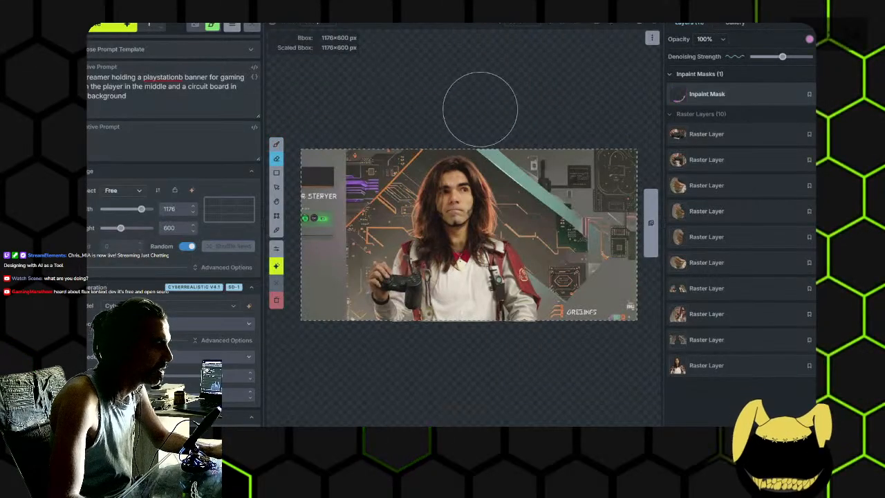
- Insert "controller" before "banner" in the positive prompt and append "with vivid colors" at its end
left_click(156, 102)
left_click(183, 77)
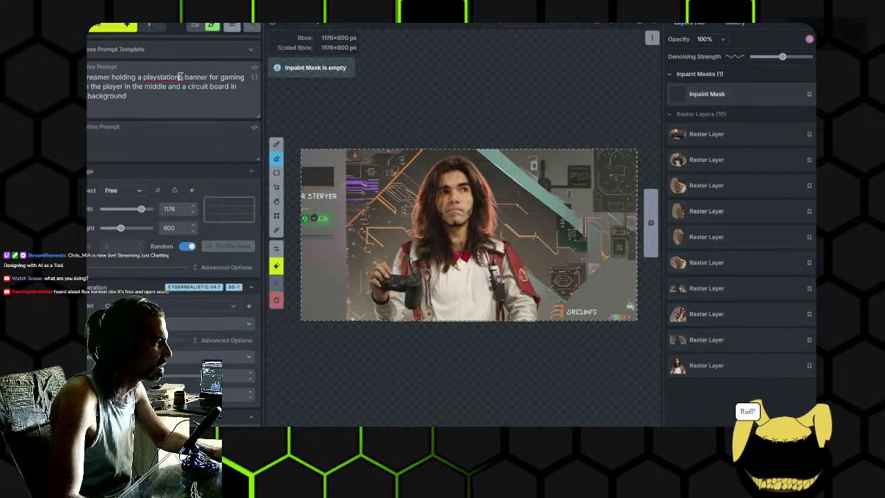
key("BackSpace")
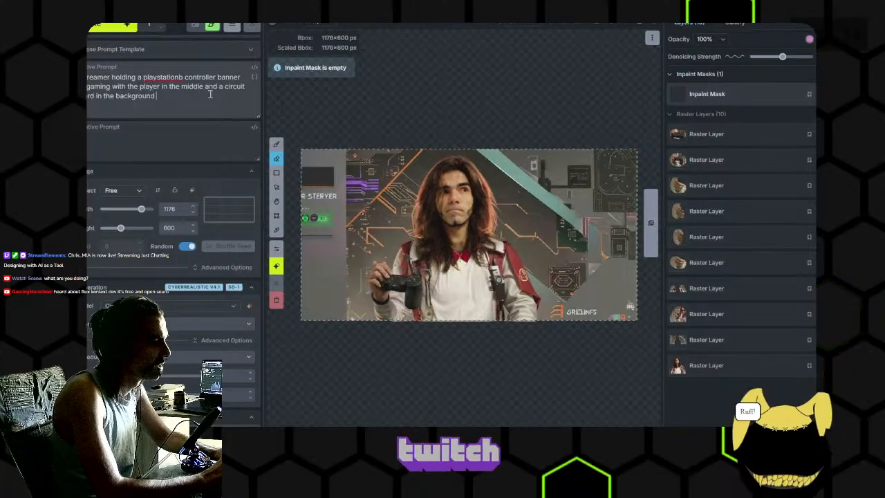
type("with vivid colors")
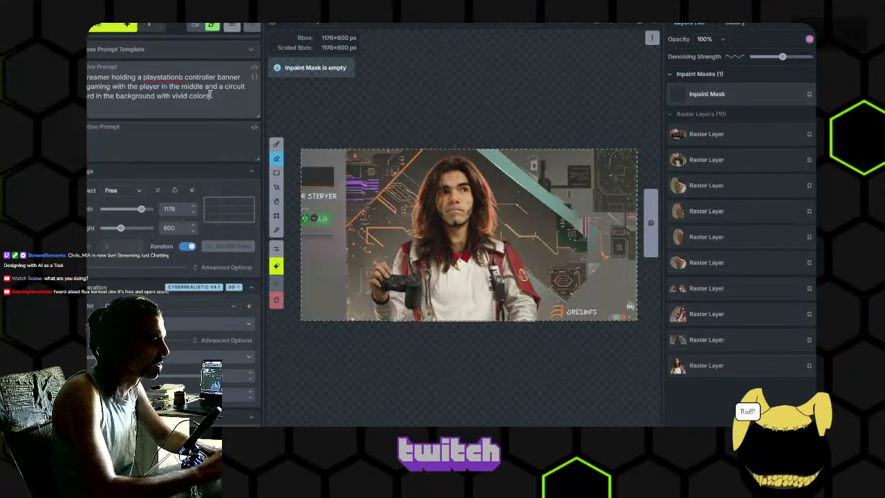
- Generate the whole banner from the updated prompt with the inpaint mask left empty
left_click_drag(411, 89, 436, 84)
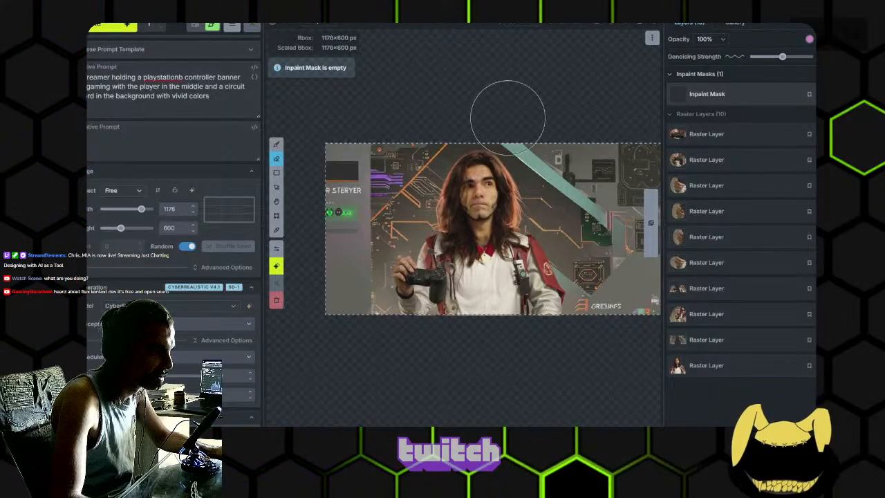
left_click_drag(520, 103, 496, 92)
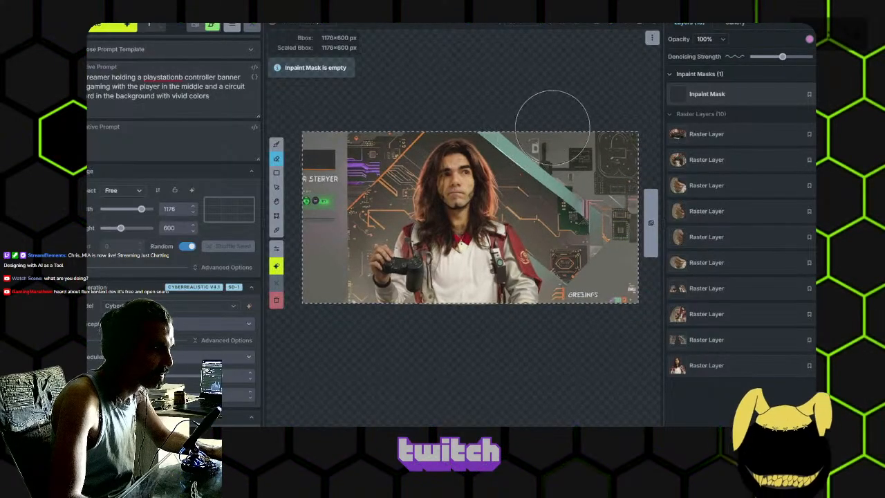
scroll(533, 131, "down", 12)
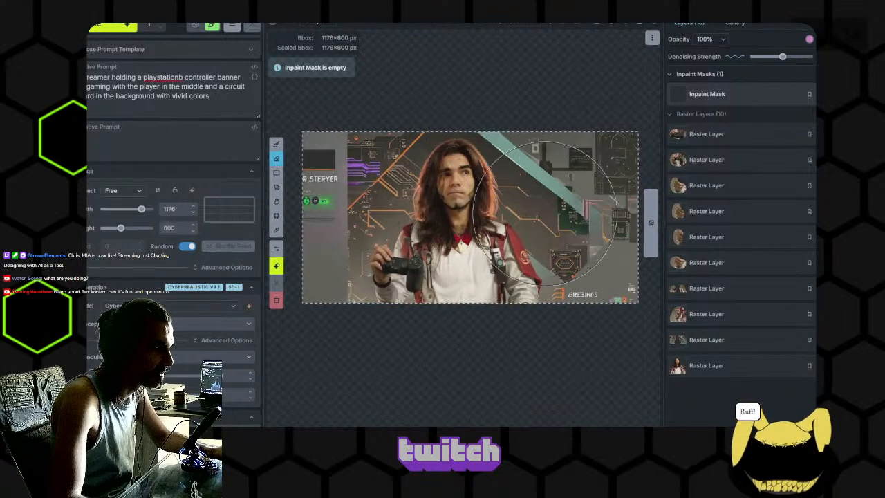
left_click(112, 29)
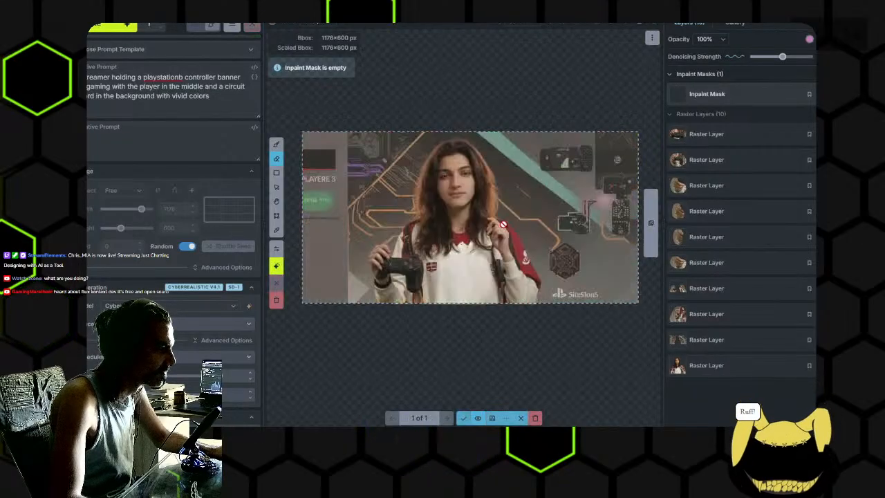
- Examine the regenerated banner's figure, both hands, the controller and the logo lettering in the image's lower corner
scroll(499, 220, "up", 2)
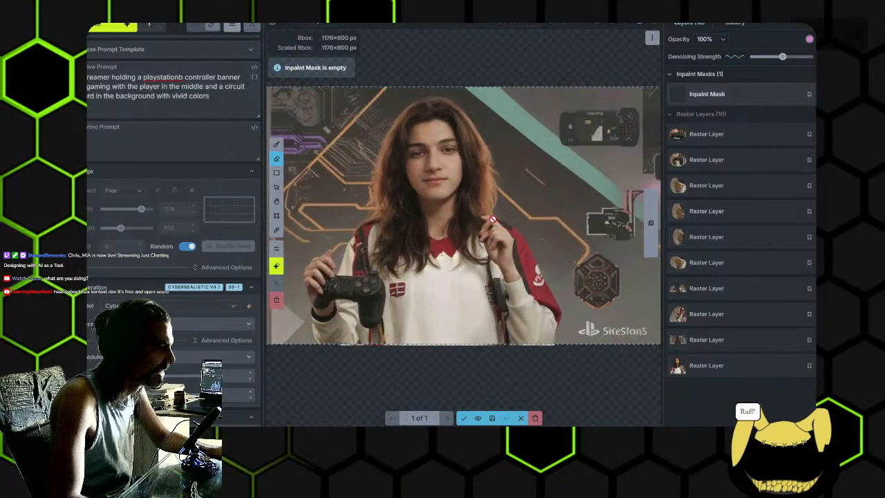
scroll(547, 225, "up", 1)
scroll(546, 225, "down", 3)
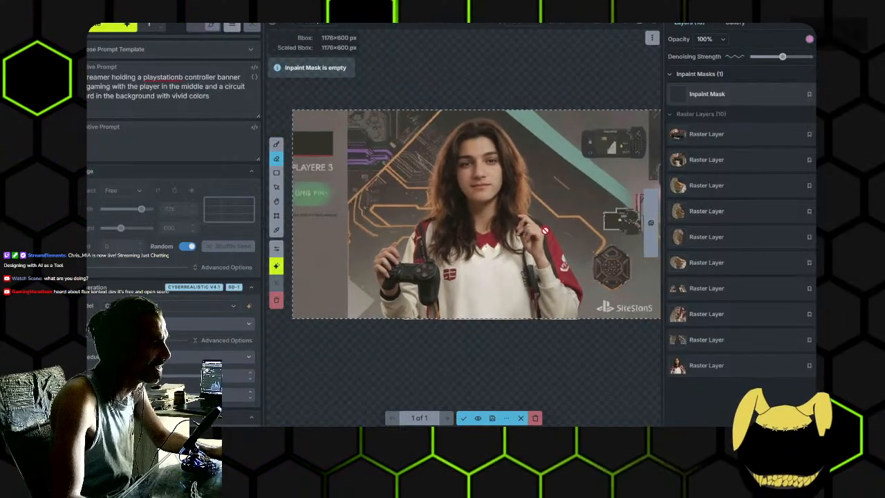
scroll(571, 312, "up", 2)
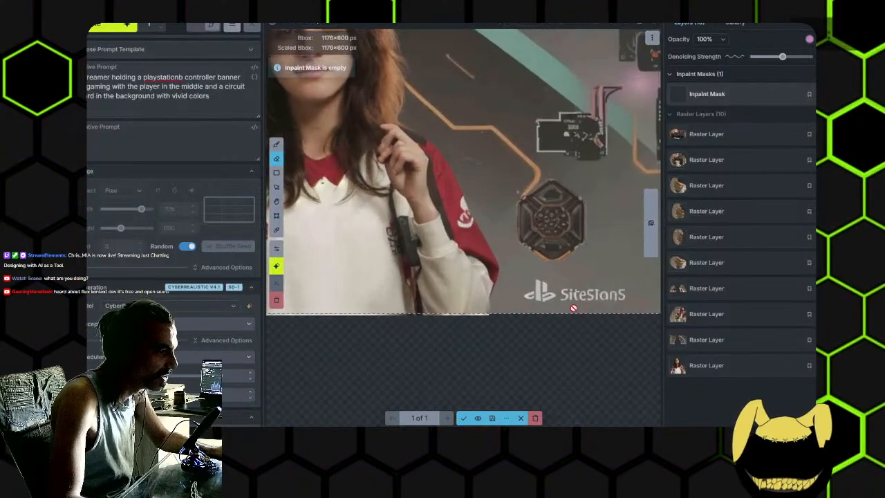
scroll(524, 286, "up", 1)
left_click_drag(554, 294, 493, 271)
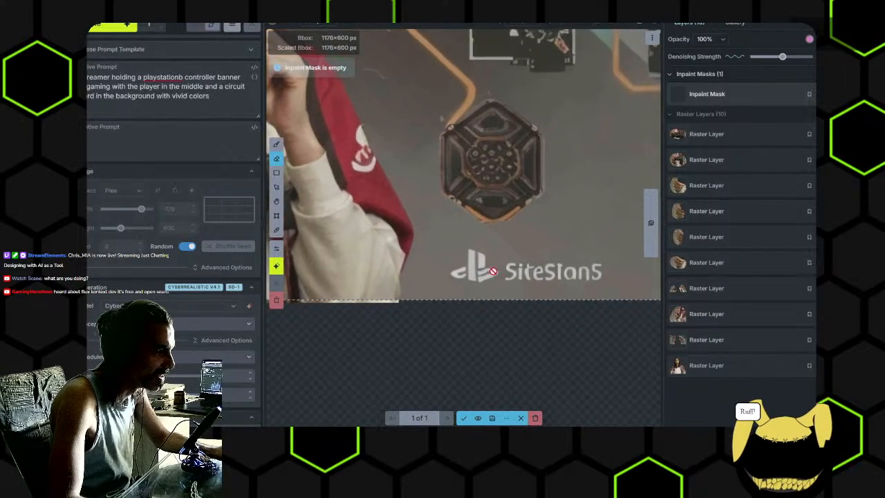
scroll(598, 149, "down", 3)
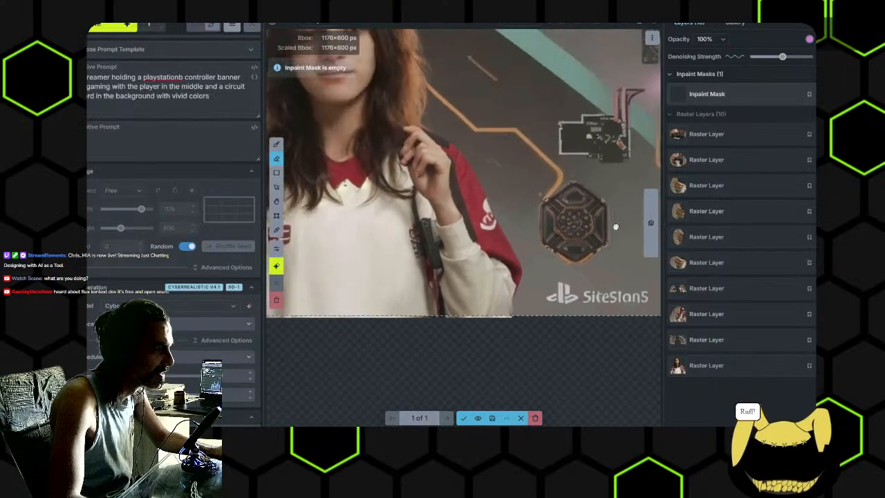
- Inspect the regenerated banner and discard it from the canvas
scroll(538, 207, "up", 1)
scroll(538, 207, "down", 3)
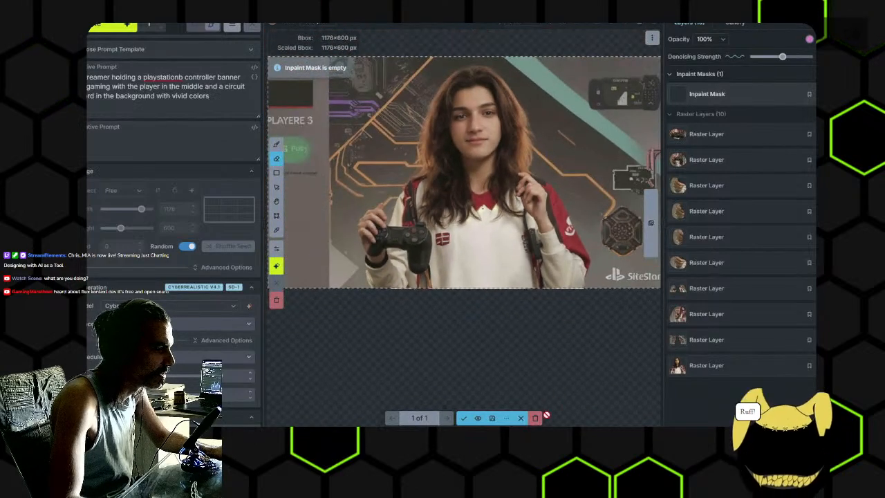
left_click(536, 419)
- Paint the inpaint mask over the circuit board background to the right of, above and to the upper left of the player
key("b")
scroll(572, 300, "down", 5)
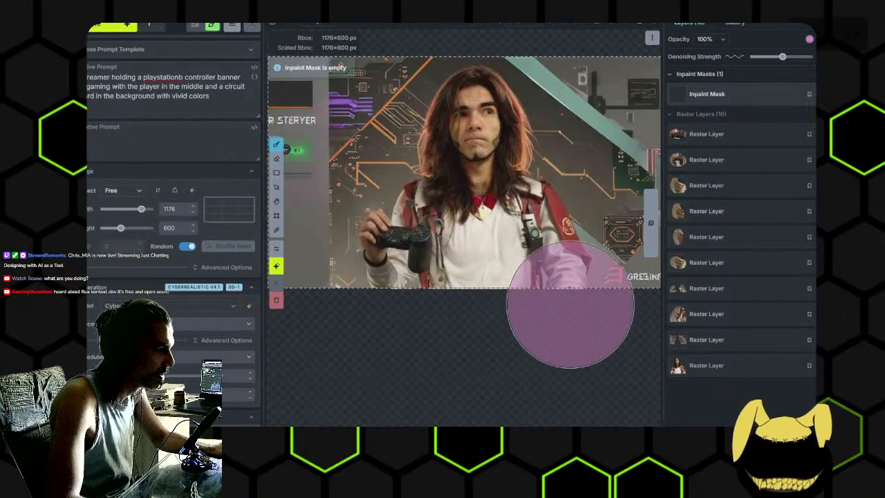
left_click_drag(572, 312, 484, 296)
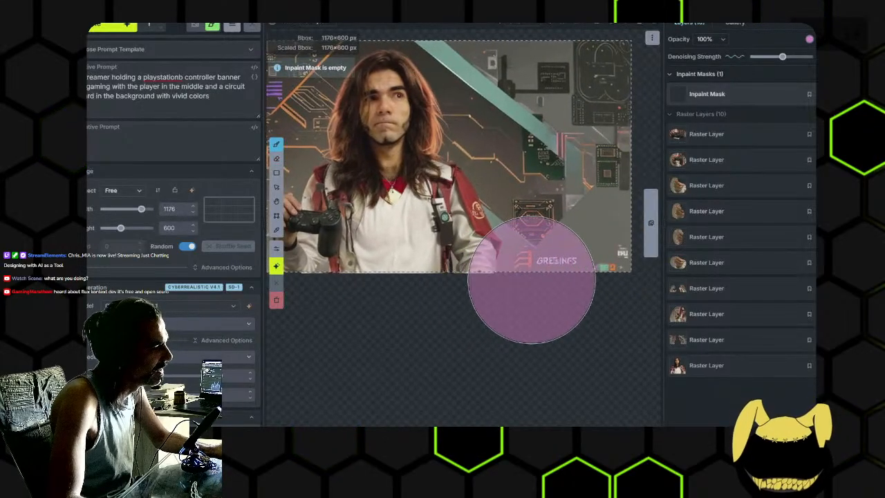
scroll(548, 273, "down", 1)
mouse_move(532, 169)
left_mouse_down()
mouse_move(510, 129)
mouse_move(590, 228)
mouse_move(544, 134)
left_mouse_up()
left_click_drag(544, 133, 633, 132)
mouse_move(583, 73)
left_mouse_down()
mouse_move(596, 91)
mouse_move(573, 77)
mouse_move(585, 84)
left_mouse_up()
mouse_move(505, 55)
left_mouse_down()
mouse_move(442, 38)
mouse_move(411, 94)
mouse_move(432, 76)
mouse_move(411, 88)
mouse_move(384, 135)
left_mouse_up()
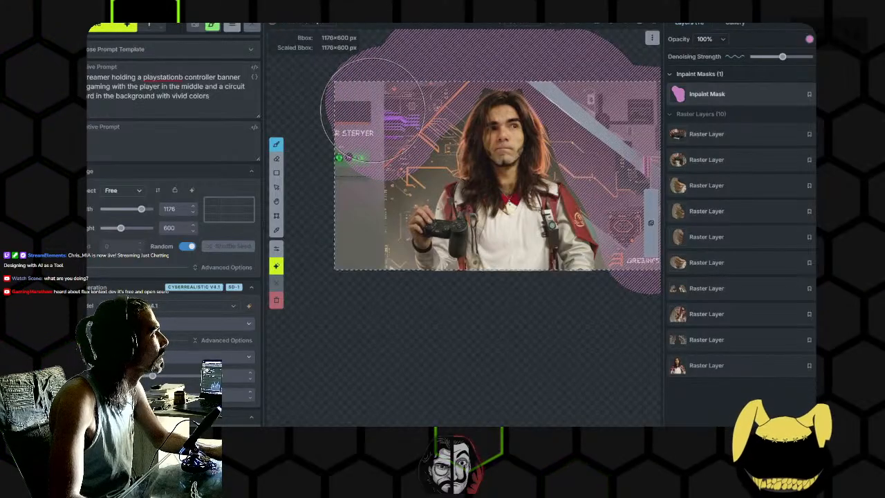
left_click_drag(372, 110, 363, 190)
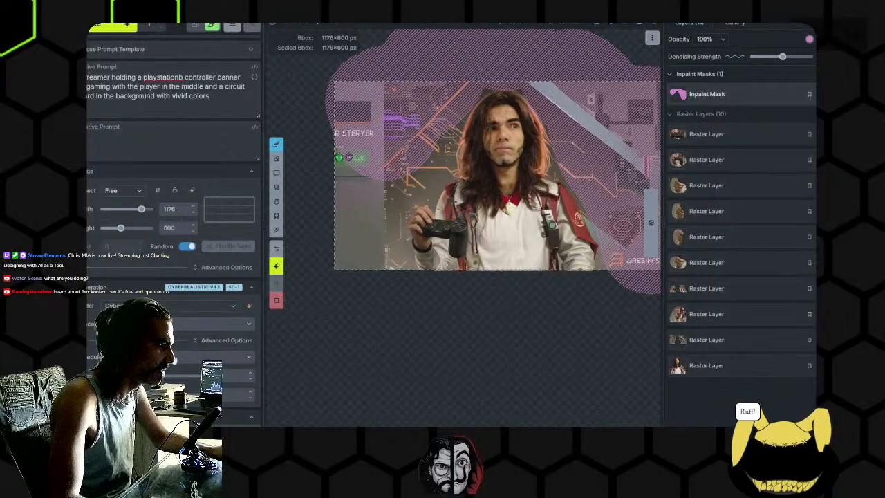
- Review the available generation models and check the GPU's memory usage in Task Manager
left_click(149, 306)
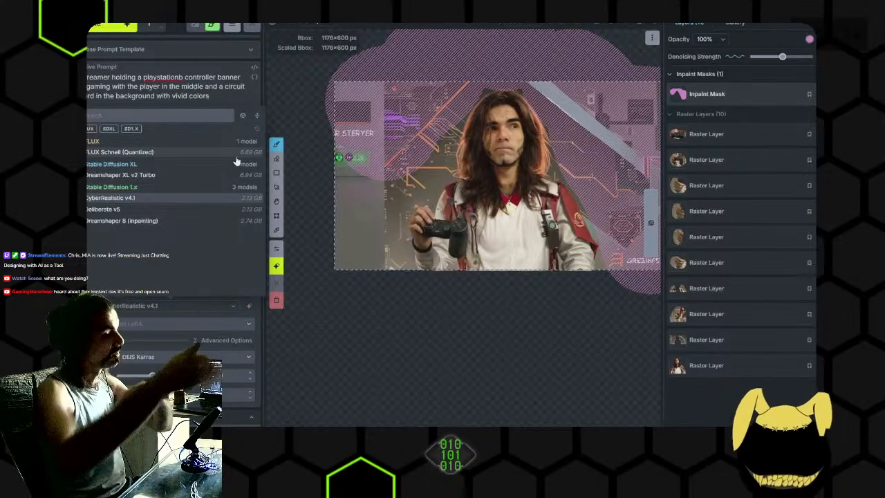
left_click(428, 437)
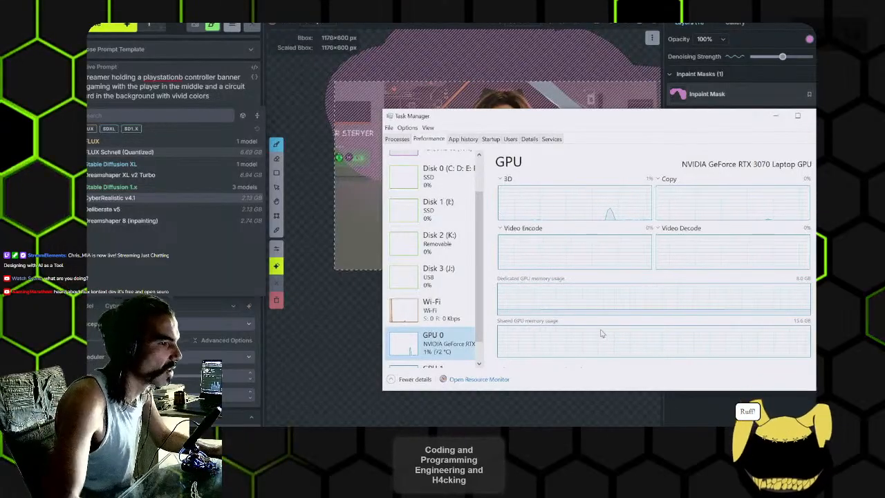
left_click(775, 117)
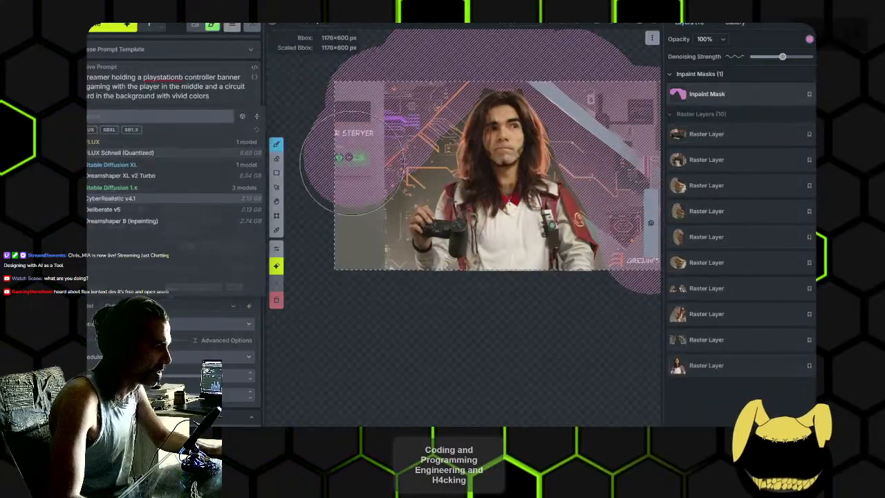
- Extend the inpaint mask over the remaining background down both sides of the player, leaving the figure and controller uncovered
mouse_move(364, 161)
left_mouse_down()
mouse_move(341, 197)
mouse_move(358, 256)
left_mouse_up()
left_click_drag(387, 197, 342, 199)
left_click_drag(605, 263, 603, 240)
left_click_drag(592, 209, 569, 162)
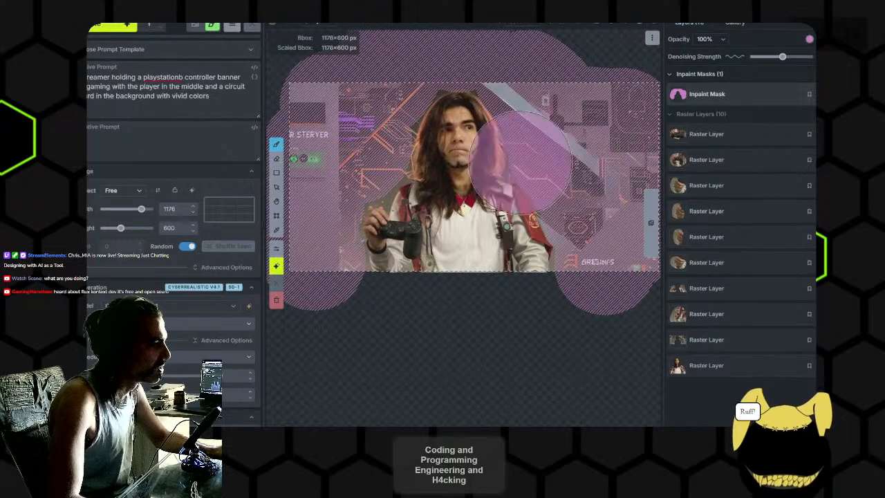
scroll(389, 156, "up", 5)
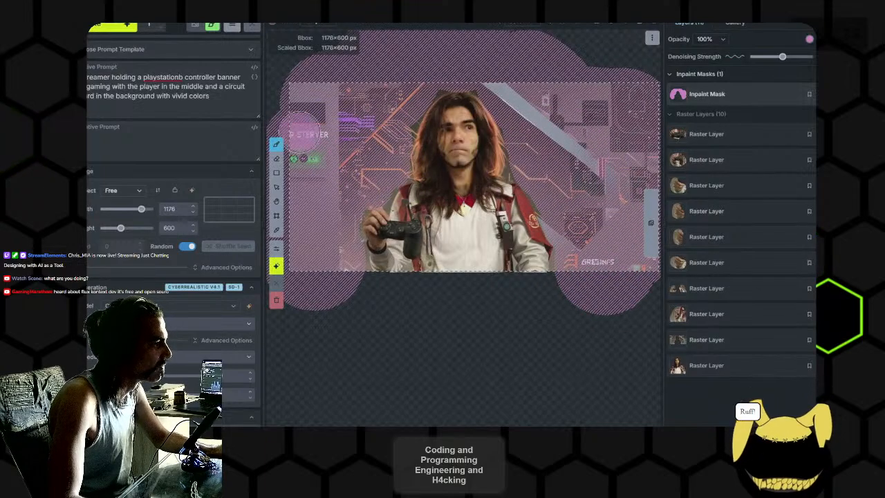
- Generate the masked background, inspect its circuit details and lettering, and accept the result onto the canvas
left_click(96, 28)
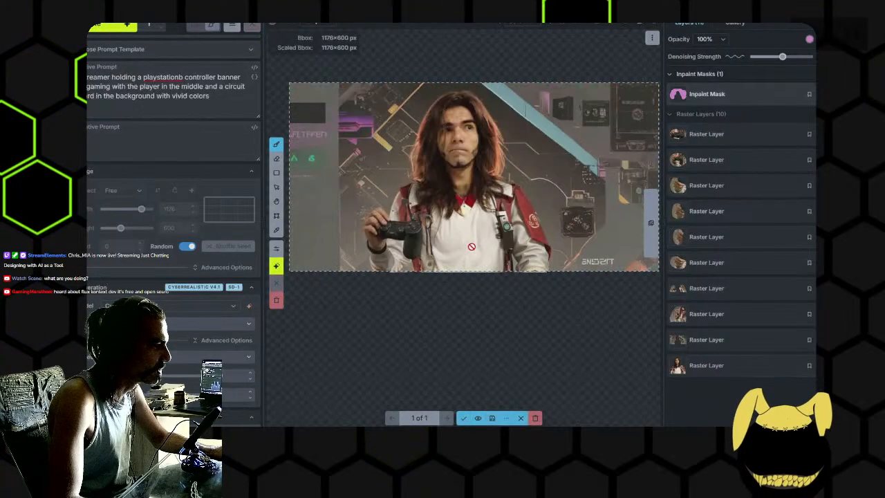
scroll(469, 242, "down", 2)
scroll(489, 271, "up", 5)
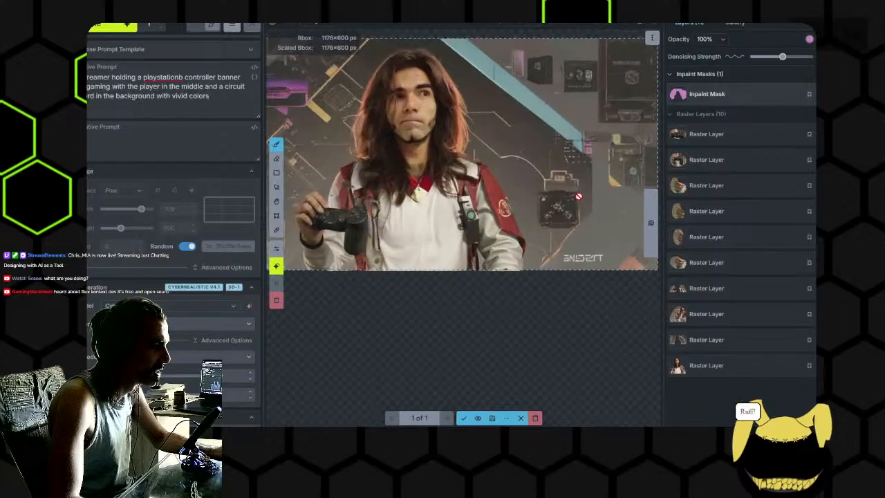
scroll(478, 264, "up", 3)
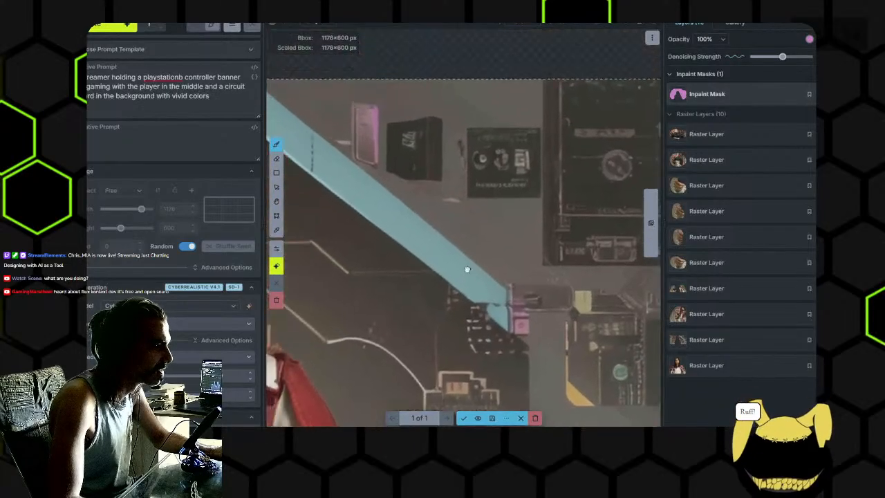
left_click_drag(478, 270, 389, 179)
left_click_drag(461, 231, 450, 162)
left_click_drag(468, 269, 501, 220)
scroll(501, 220, "down", 5)
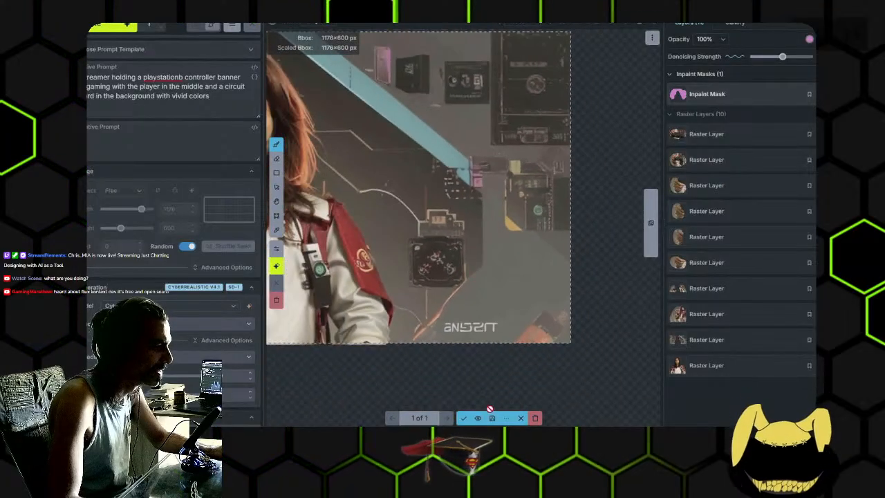
left_click(464, 418)
- Erase the entire inpaint mask around the banner
scroll(432, 280, "down", 3)
left_click_drag(433, 273, 509, 270)
left_click_drag(348, 259, 441, 235)
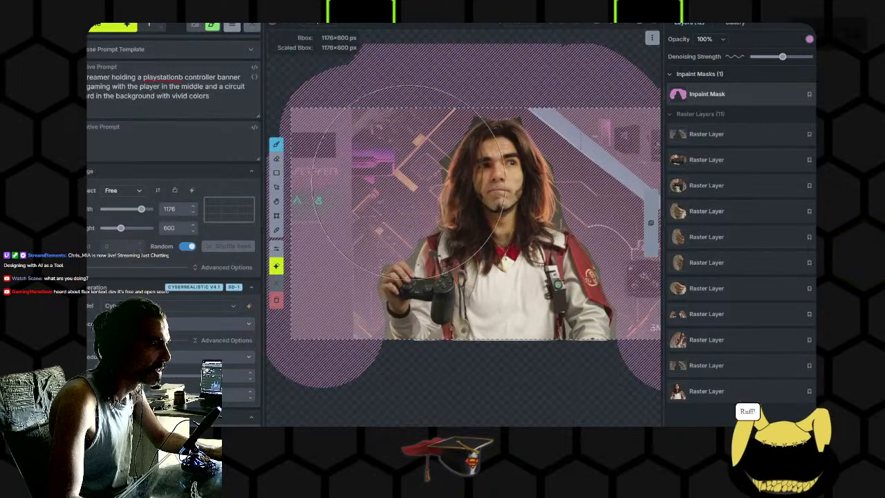
key("e")
scroll(473, 275, "down", 2)
left_click_drag(467, 266, 431, 236)
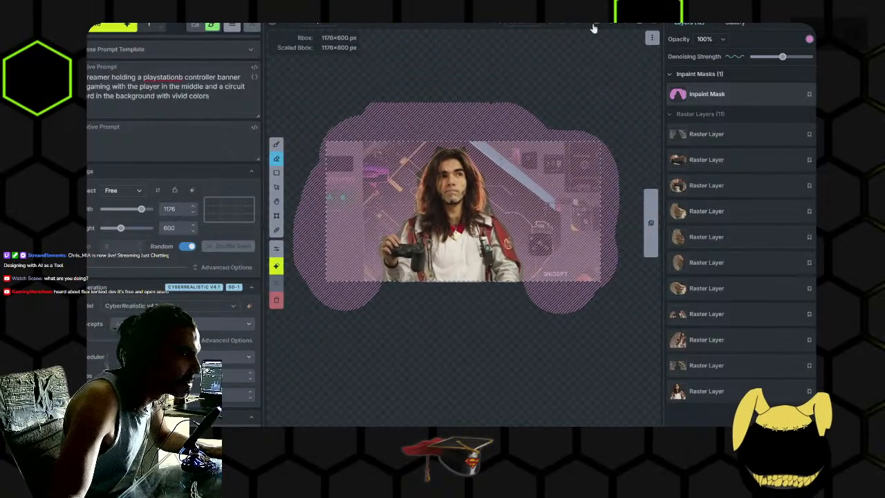
mouse_move(590, 101)
left_mouse_down()
mouse_move(570, 302)
mouse_move(402, 238)
mouse_move(386, 267)
left_mouse_up()
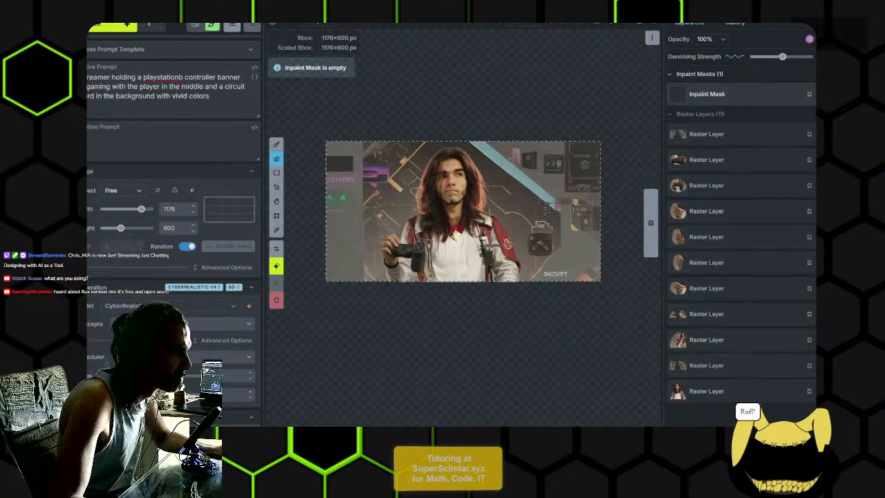
- Save the canvas to the gallery and copy the newly saved banner from the Uncategorized board's images
left_click(598, 29)
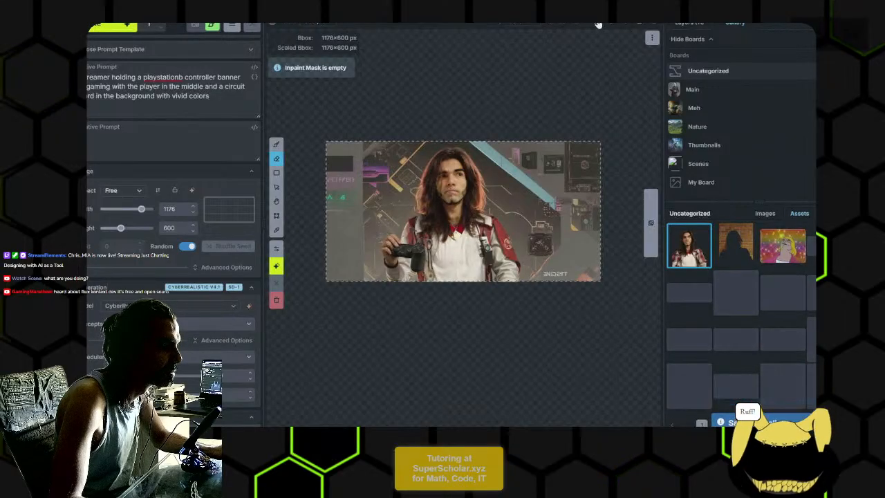
left_click(690, 89)
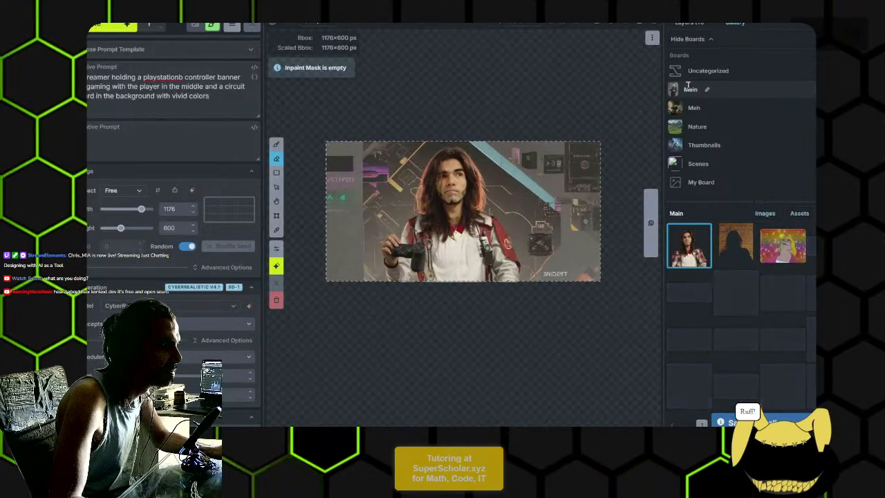
left_click(689, 75)
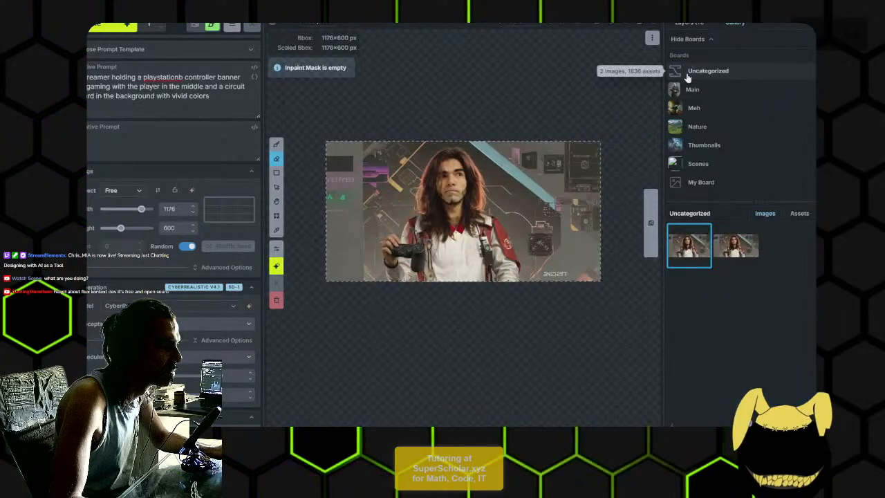
right_click(692, 247)
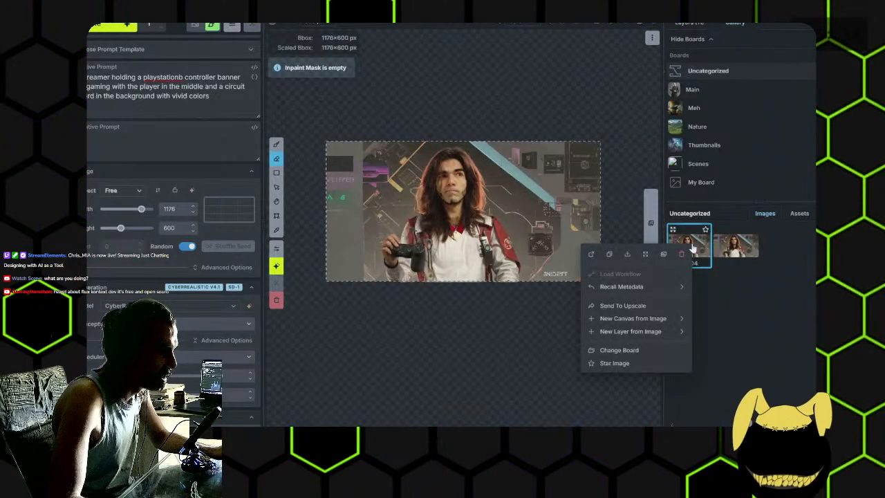
left_click(609, 254)
- Switch to GIMP and try pasting the copied banner into the oldTutorEdu2 image
left_click(430, 440)
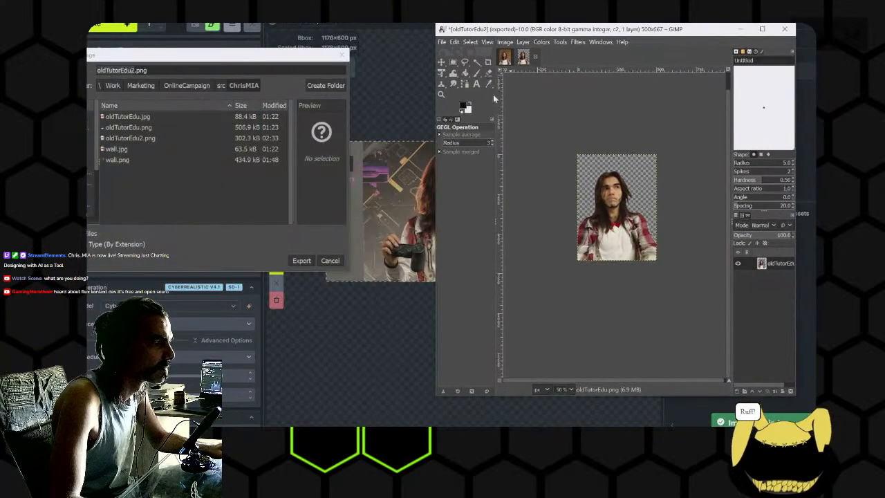
key("ctrl+v")
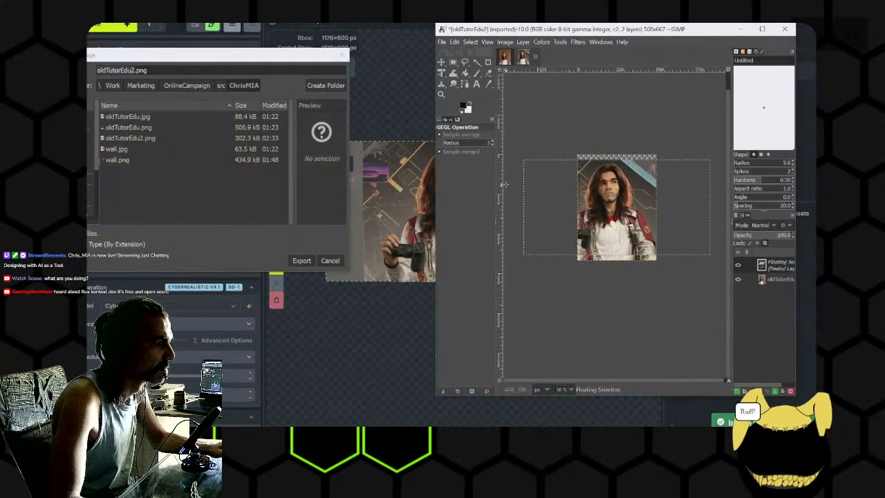
left_click(475, 57)
- Create a new 720×960 image in GIMP and paste the copied banner into it as a new layer
left_click(442, 41)
left_click(454, 54)
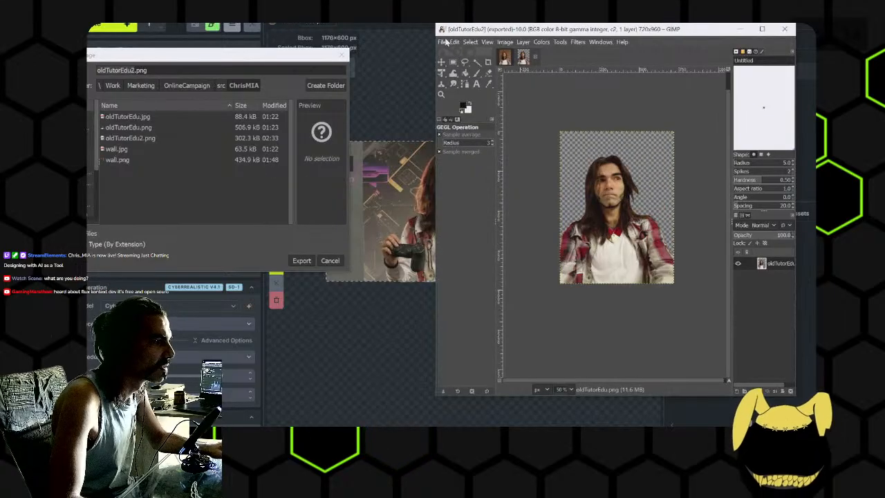
left_click(445, 41)
left_click(458, 54)
left_click(492, 110)
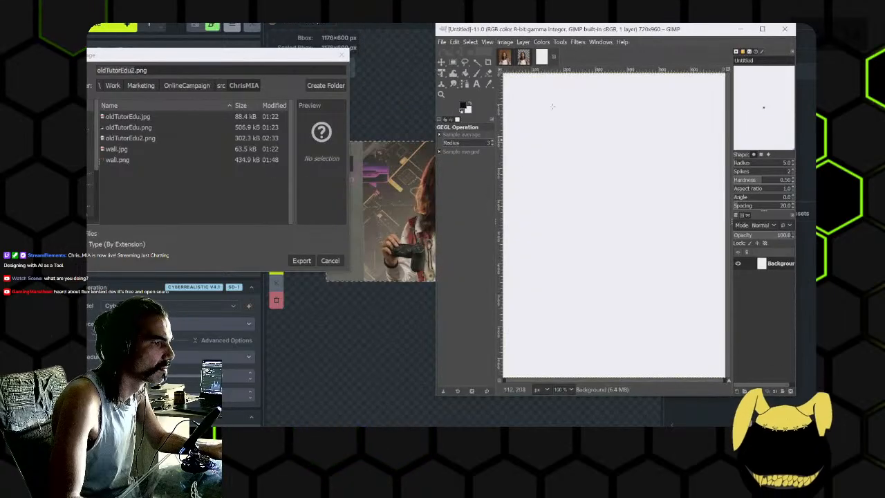
key("ctrl+v")
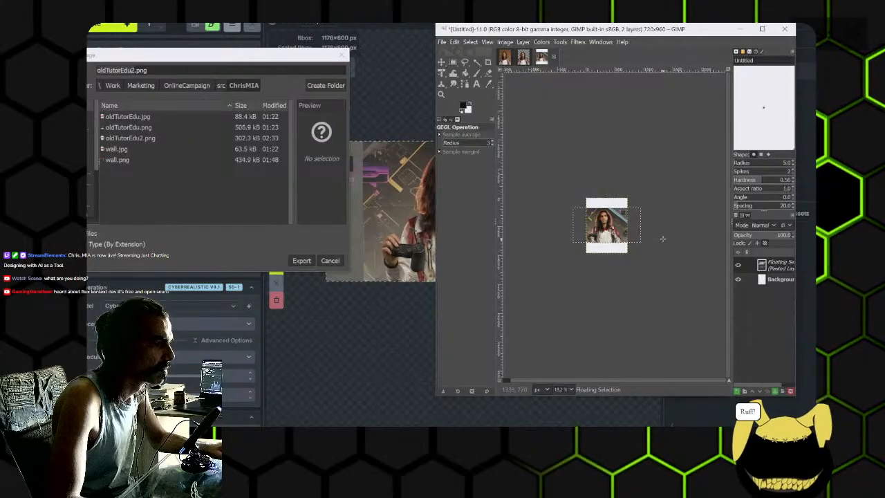
left_click(737, 391)
- Fit the canvas to the layers, maximize the GIMP window and close the leftover image export dialog
left_click(504, 42)
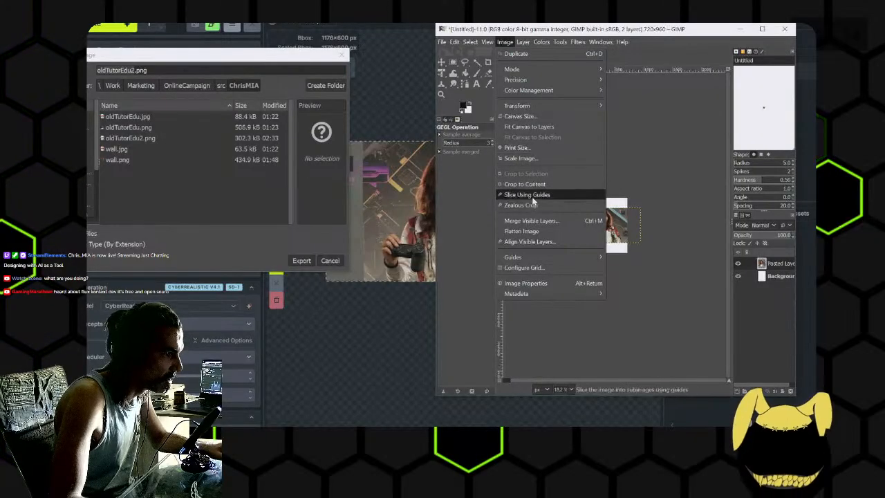
left_click(536, 128)
scroll(616, 242, "up", 4)
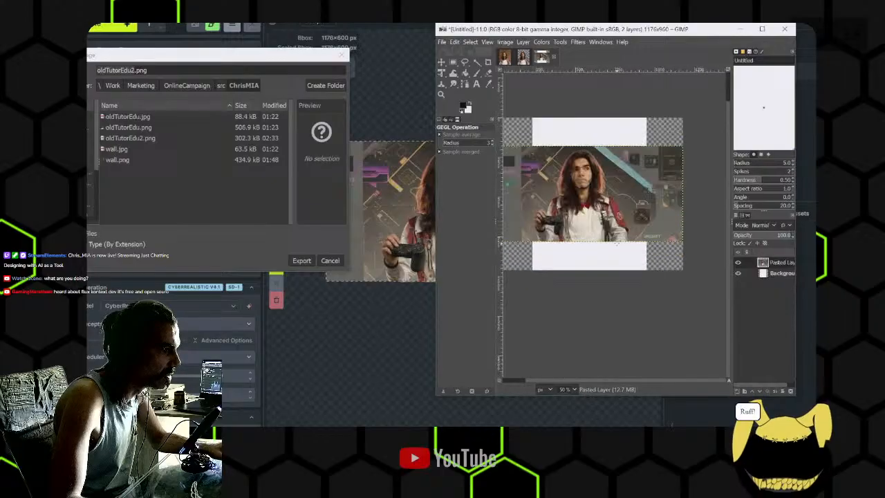
left_click(763, 29)
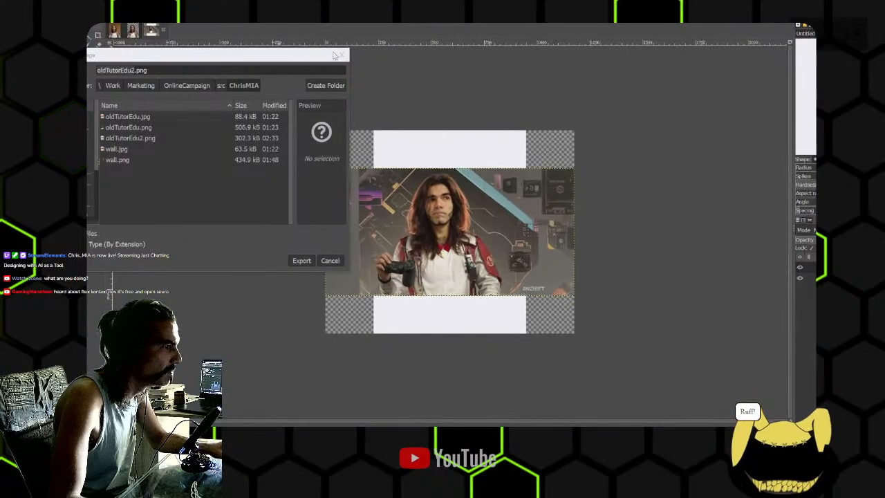
left_click(340, 56)
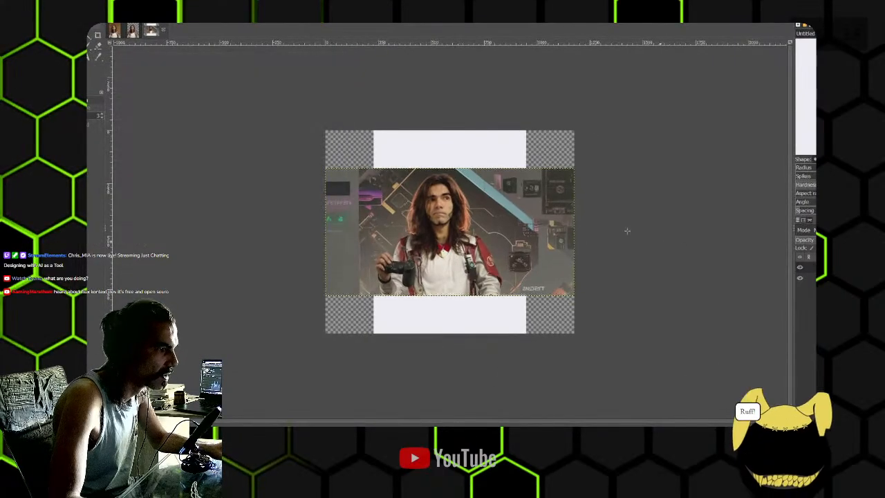
- Crop the image to the bounds of the pasted banner layer
left_click(98, 36)
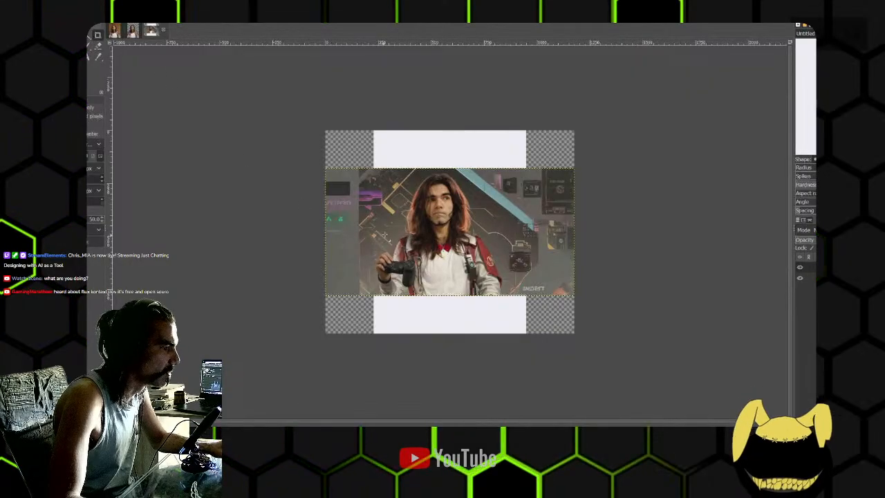
scroll(385, 236, "up", 2)
scroll(465, 223, "down", 1)
left_click_drag(464, 222, 440, 227)
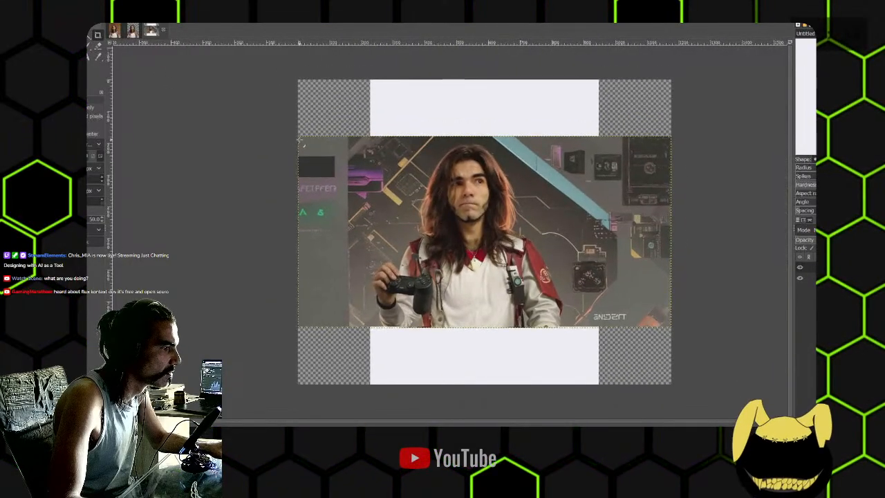
left_click_drag(299, 138, 670, 327)
key("Return")
- Sample the gold circuit-trace colour from the banner background and set up a paint tool for drawing traces
scroll(531, 215, "up", 3)
left_click_drag(408, 193, 718, 277)
left_click_drag(526, 184, 540, 170)
scroll(506, 215, "down", 1)
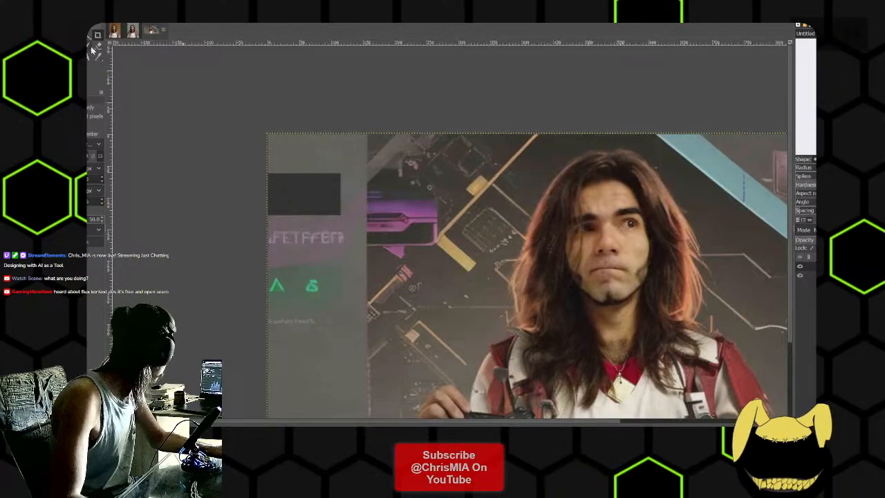
mouse_move(202, 168)
left_mouse_down()
mouse_move(159, 145)
mouse_move(171, 103)
left_mouse_up()
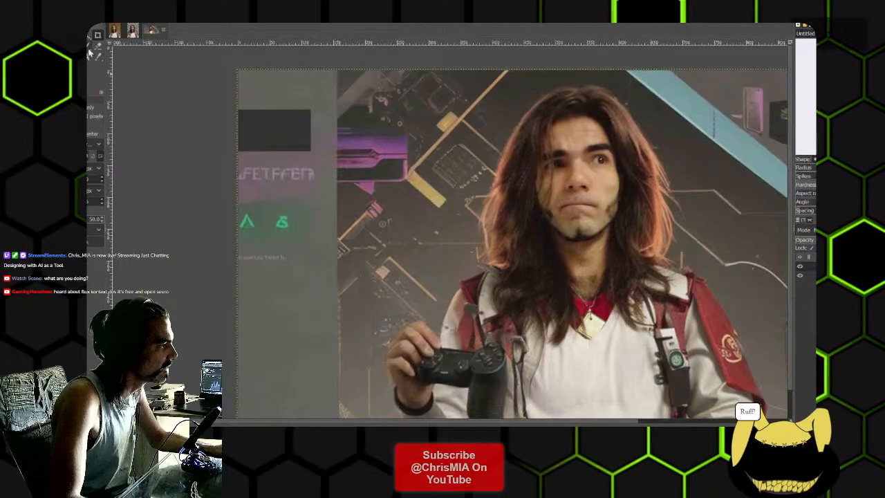
left_click(91, 45)
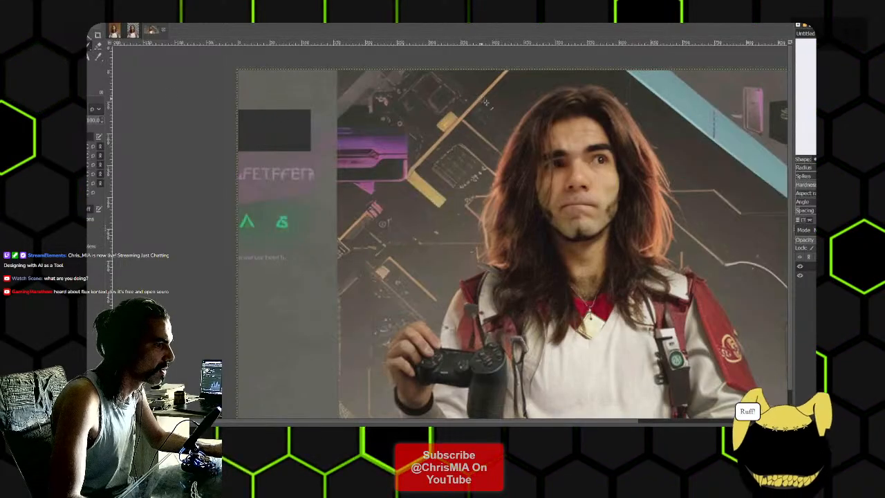
left_click(98, 57)
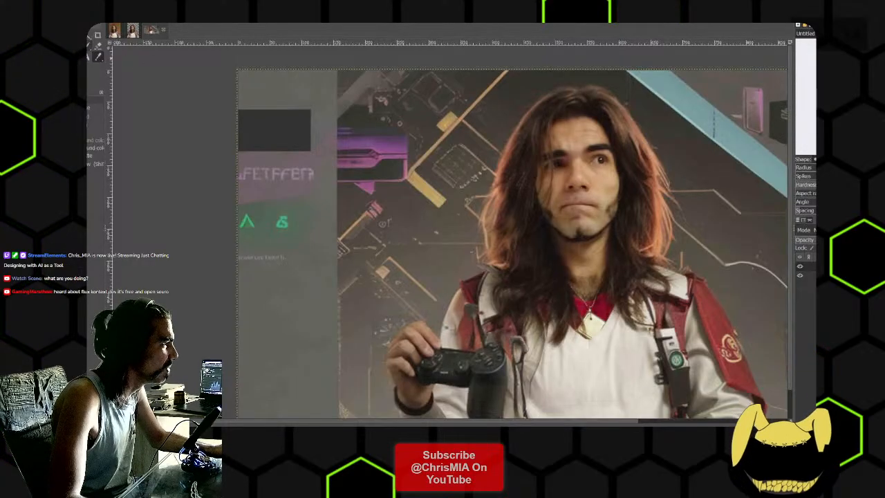
left_click(90, 45)
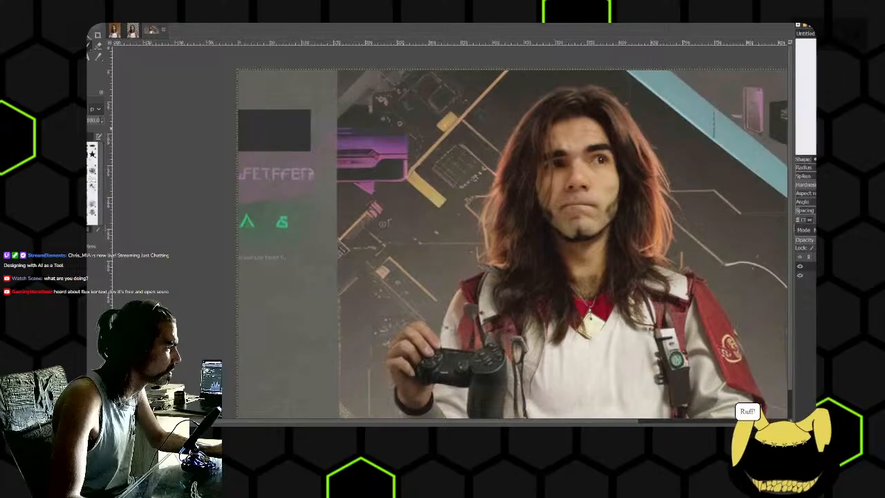
left_click_drag(94, 113, 82, 133)
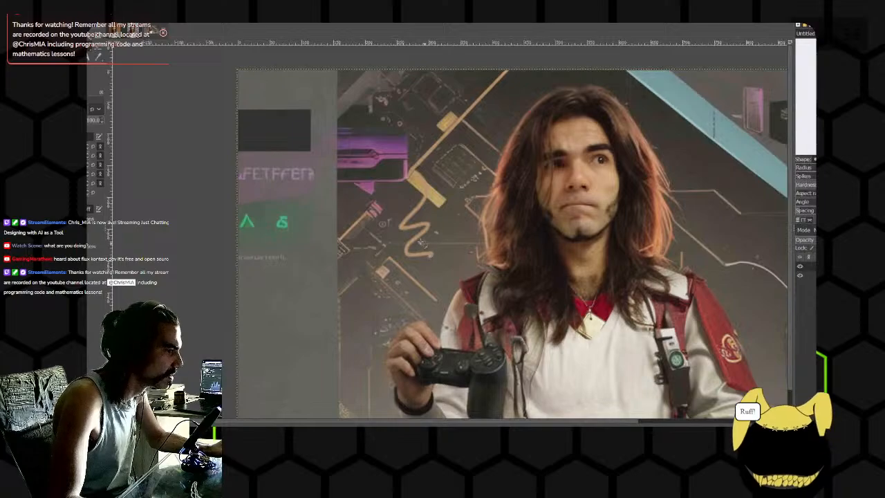
- Undo the freehand gold squiggle beside the portrait and use the 1. Pixel brush instead
scroll(408, 231, "up", 7)
scroll(410, 228, "down", 6)
key("ctrl+z")
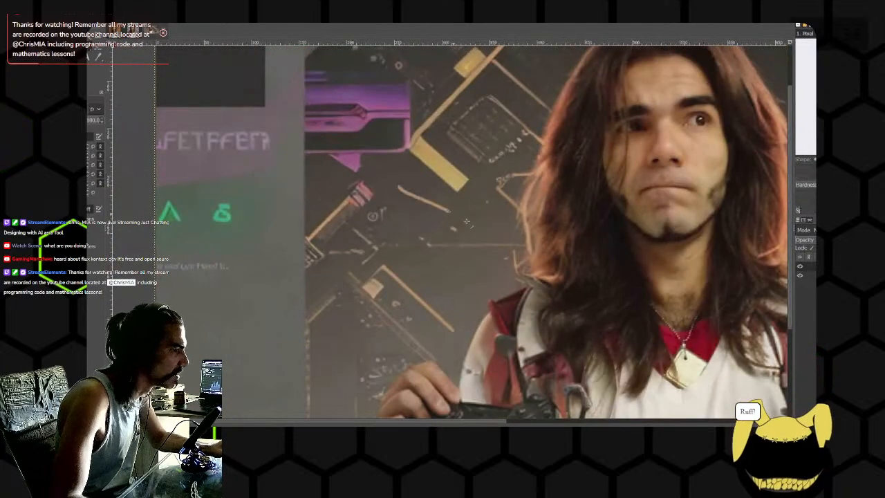
- Paint thin straight gold circuit traces across the background between the jacket shoulder, the blue beam and the dark fan module
scroll(493, 250, "down", 3)
scroll(493, 250, "up", 3)
scroll(448, 185, "down", 3)
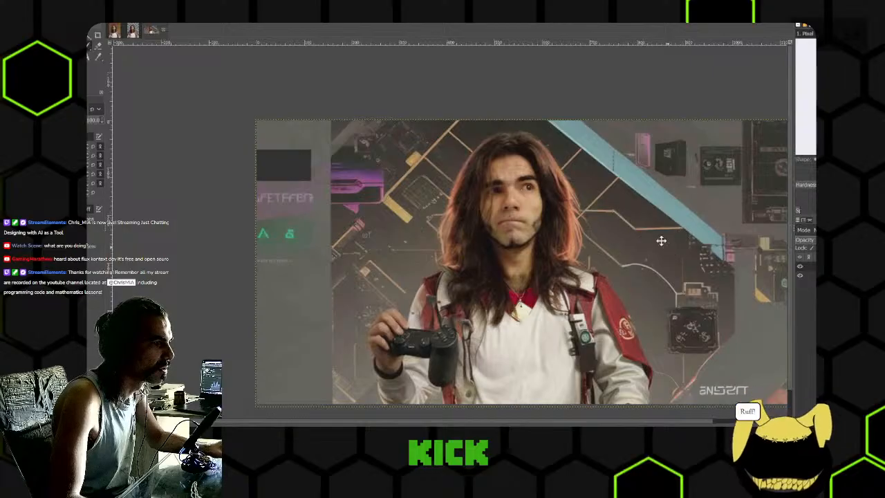
left_click_drag(665, 244, 617, 205)
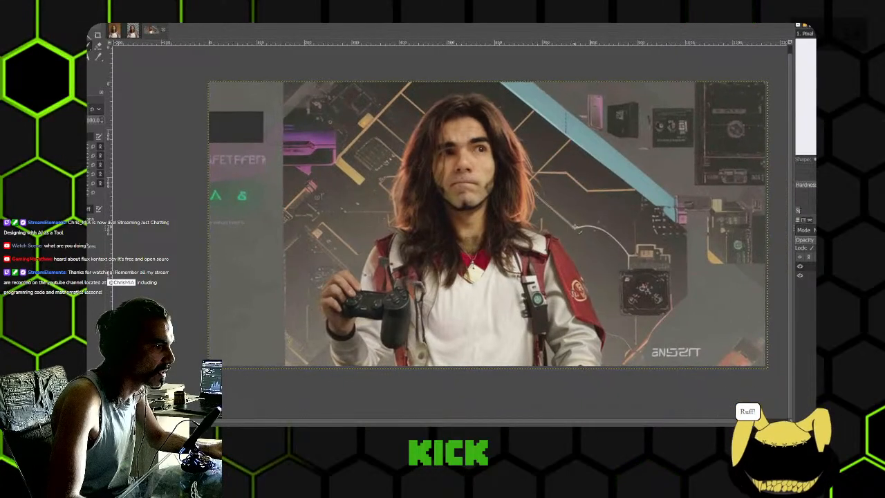
scroll(617, 301, "up", 3, "ctrl")
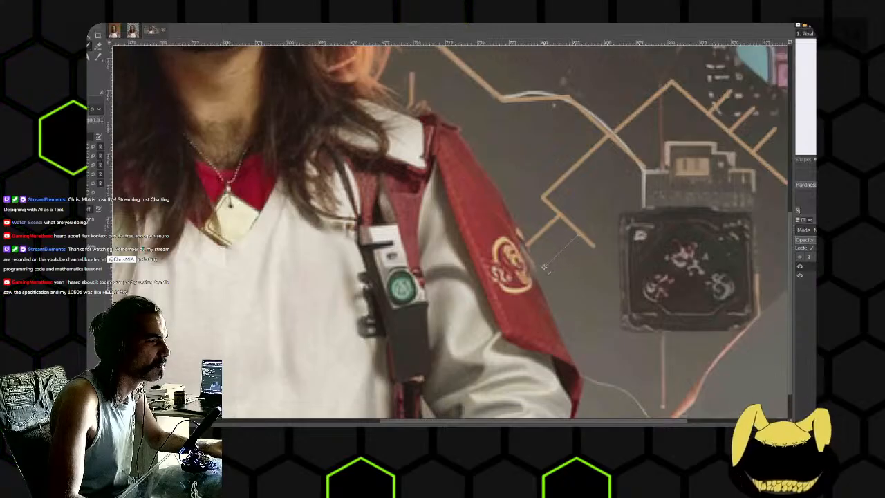
scroll(593, 271, "down", 3, "ctrl")
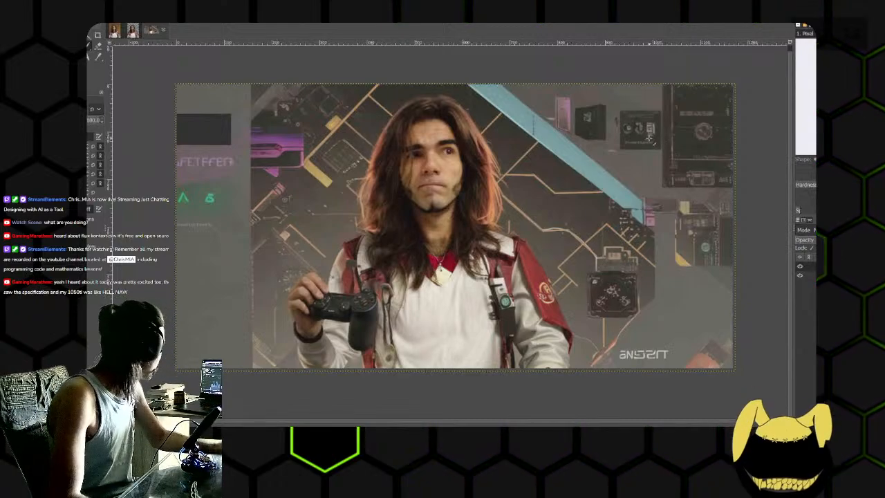
left_click_drag(720, 156, 683, 164)
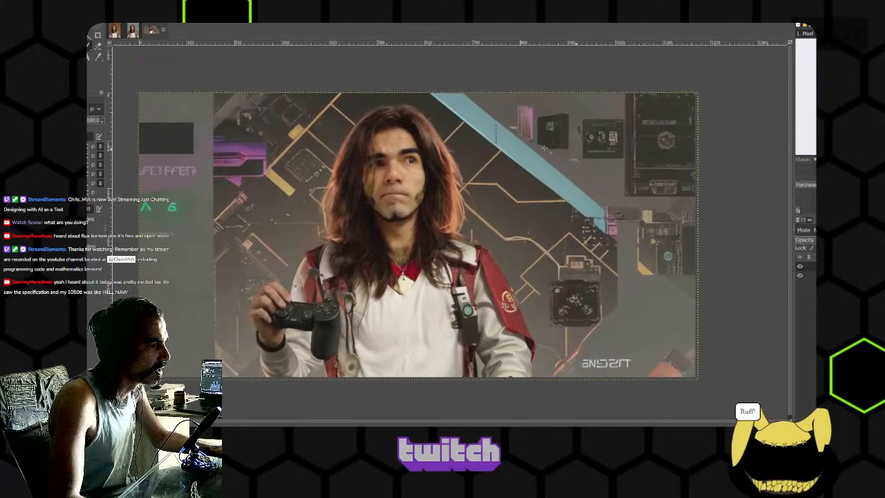
- Paint branching gold circuit traces in the background above the controller hand, then fit the whole banner in view
scroll(319, 222, "up", 5, "ctrl")
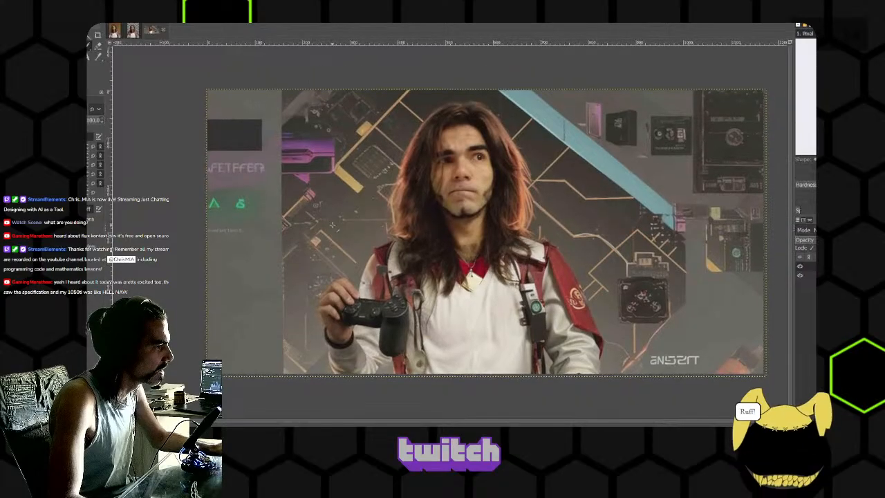
scroll(370, 223, "up", 2, "ctrl")
scroll(367, 216, "down", 3)
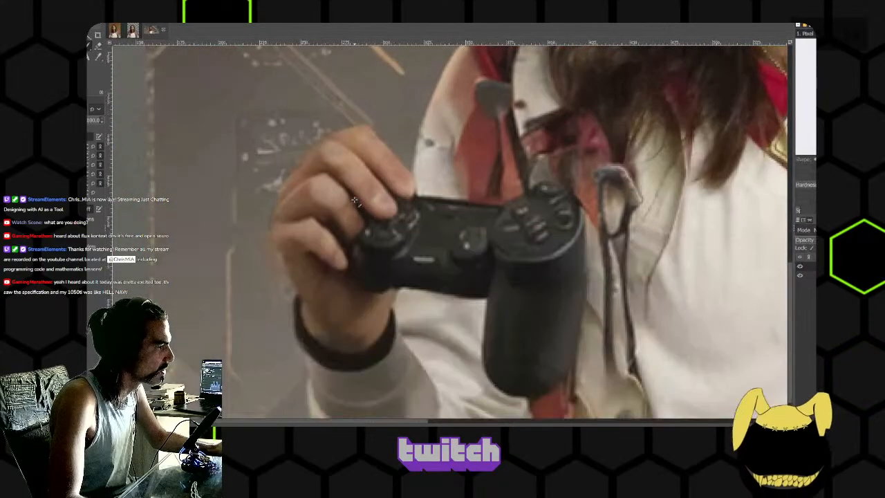
scroll(358, 204, "up", 3)
scroll(370, 218, "down", 3, "ctrl")
left_click_drag(368, 218, 411, 226)
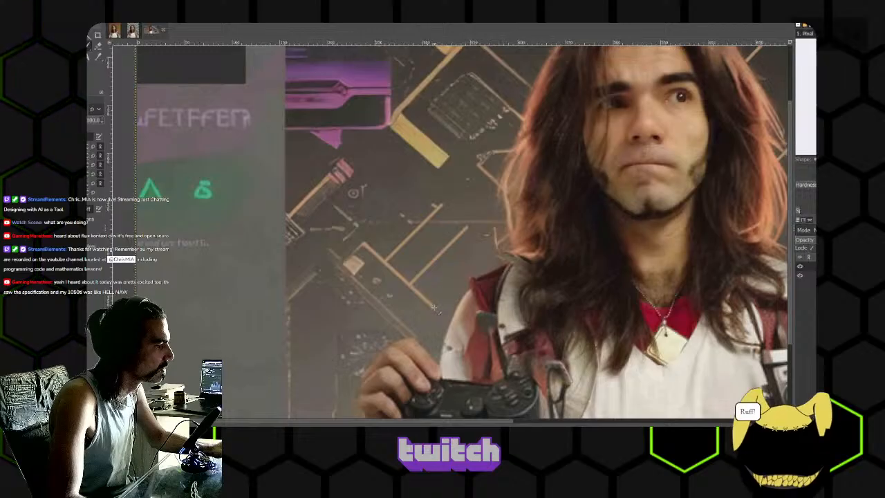
scroll(517, 275, "down", 3)
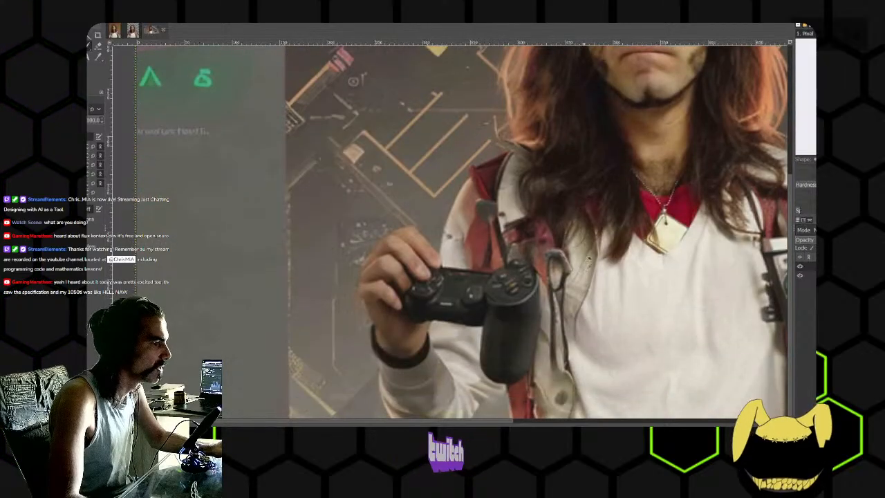
key("shift+ctrl+j")
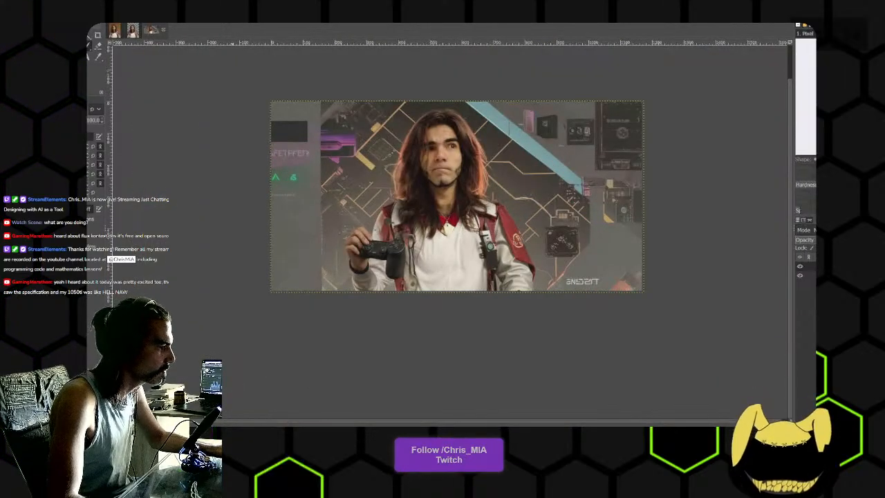
- Switch to a new Brave browser window and reposition it over the GIMP image
key("alt+Tab")
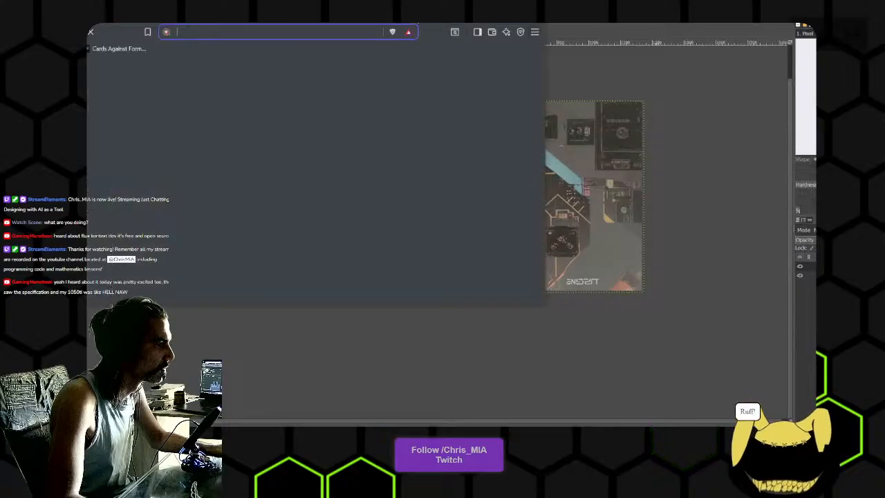
left_click_drag(448, 13, 614, 37)
left_click(535, 13)
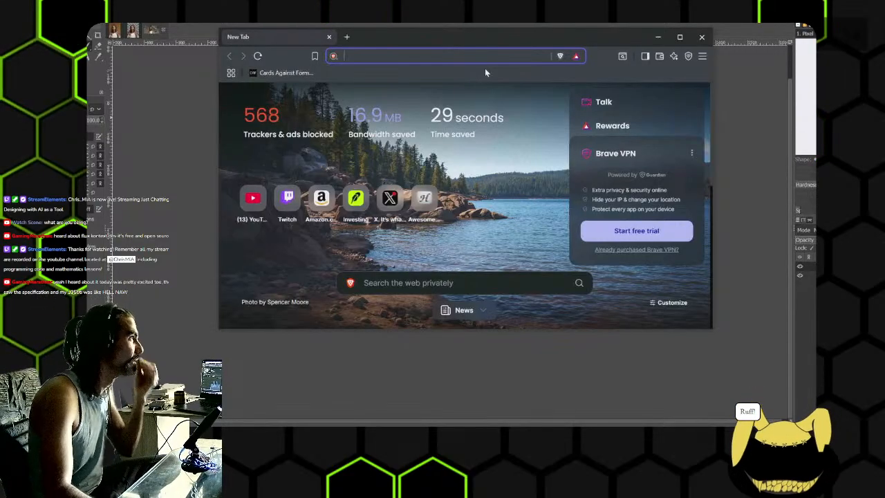
left_click_drag(557, 35, 547, 86)
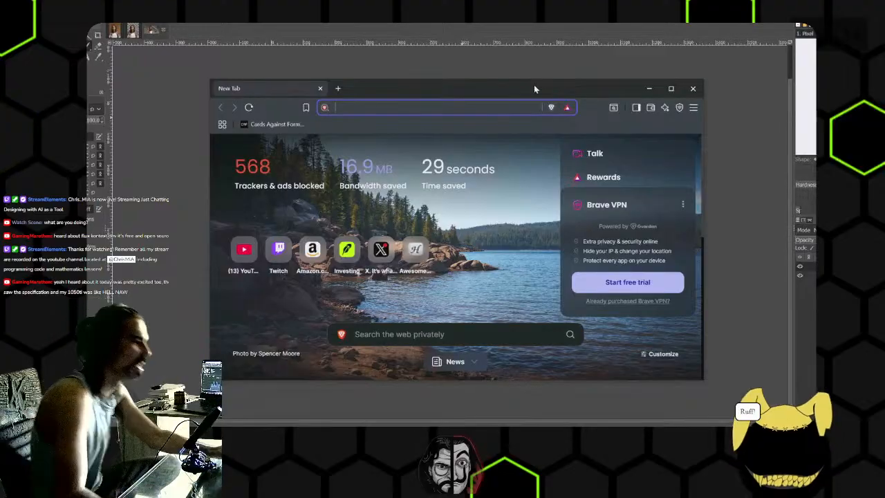
- Open Command Prompt and start the Mistral model with "ollama run mistral"
key("super")
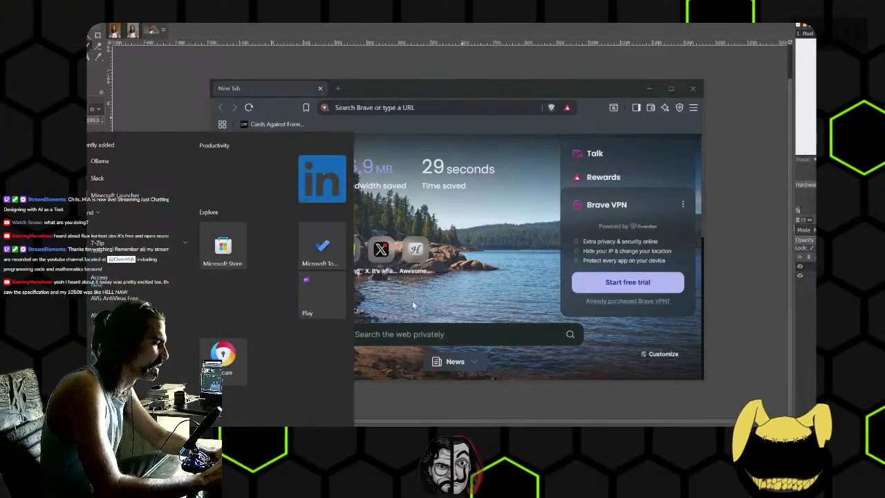
type("cmd")
key("Return")
type("o")
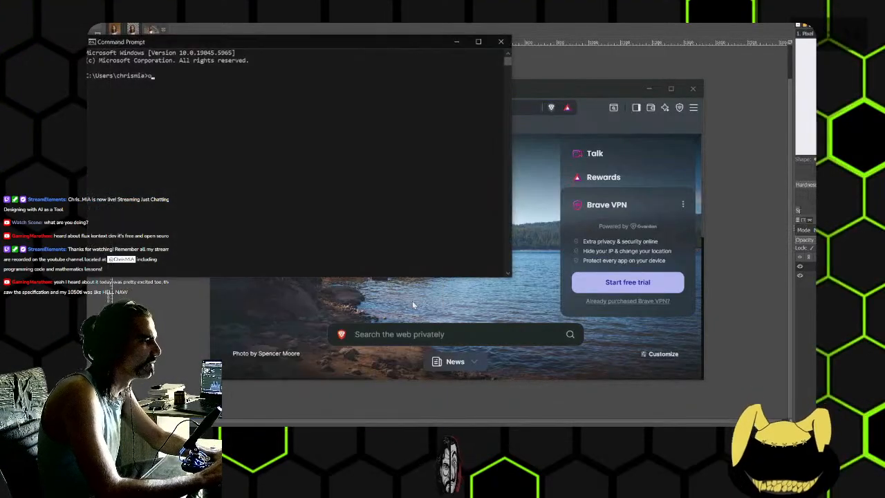
type("llama run m")
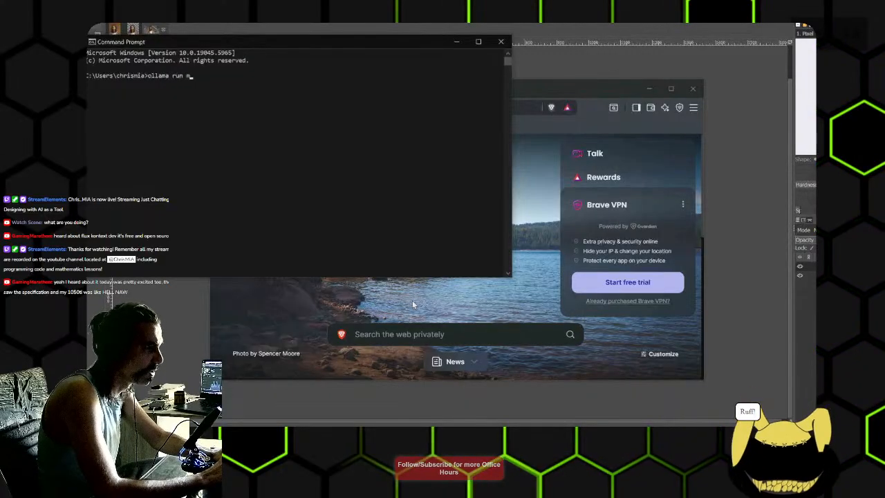
type("istral:1.5b")
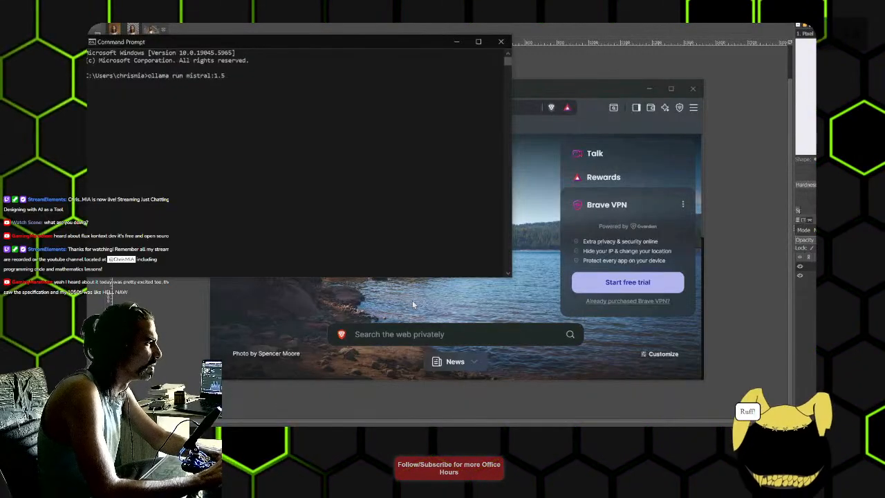
key("BackSpace")
key("BackSpace")
key("BackSpace")
key("BackSpace")
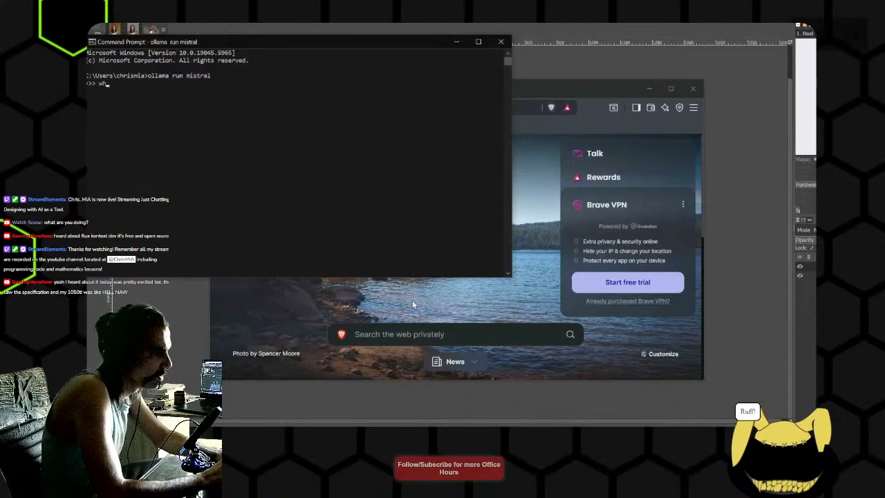
- Ask Mistral "what was that workbench pattern that is diamond shaped in metal for a garage"
type("rkbench ")
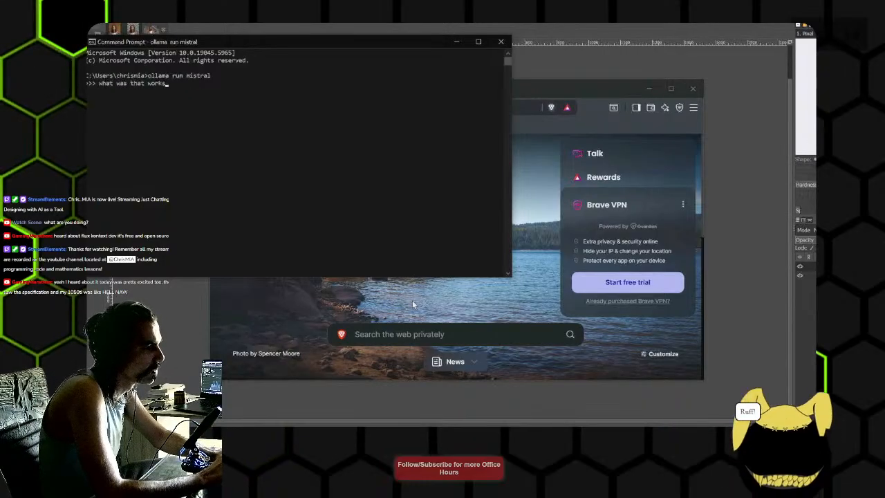
type("pat")
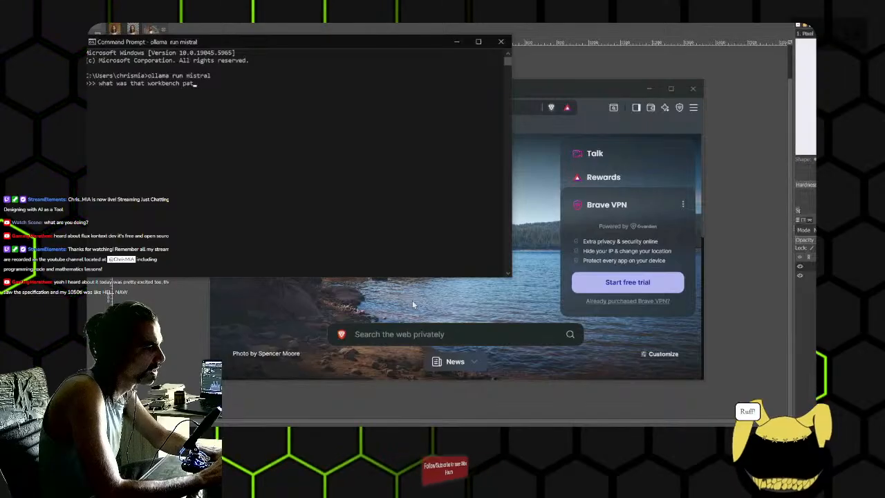
type("tern that is diamo")
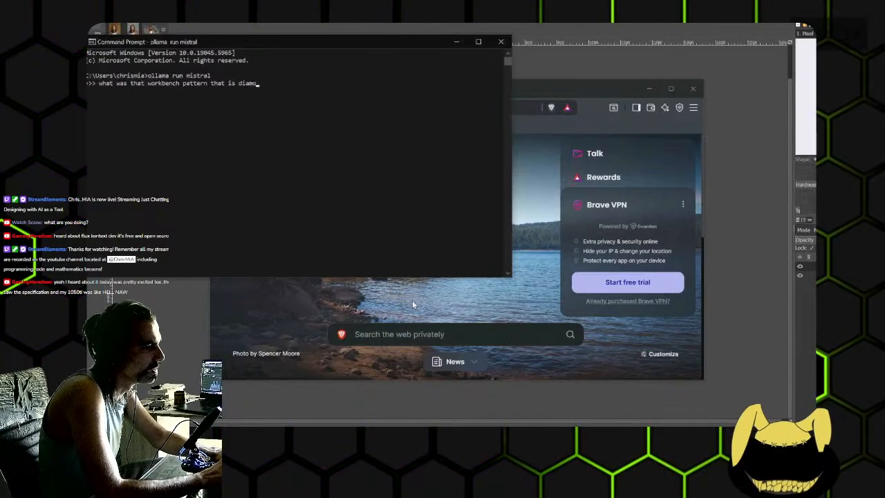
type("nd shaped in metal for a garage")
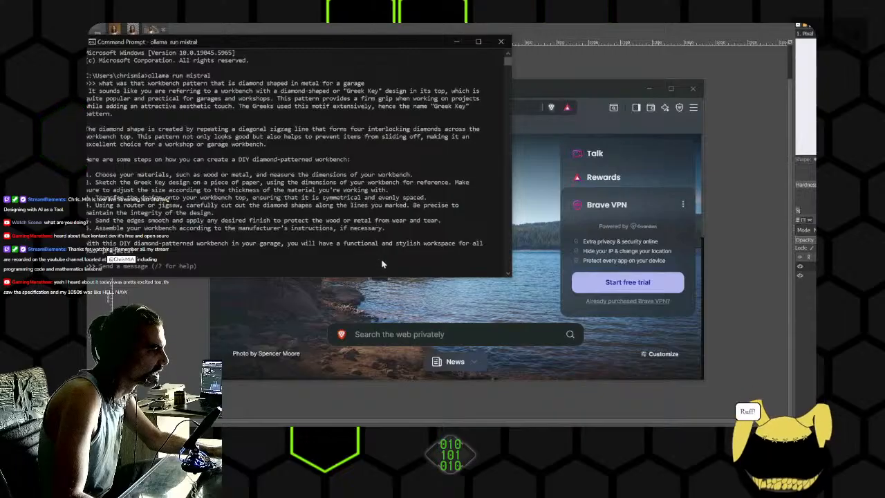
- Minimize Command Prompt, search Brave images for "diamond pattern workbench metal" and browse the results
left_click(456, 44)
key("alt+Tab")
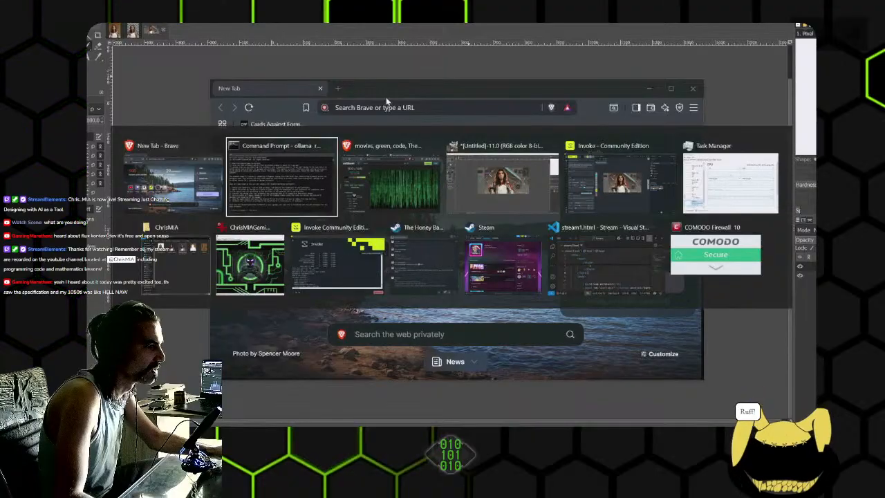
left_click(403, 109)
type("diamond")
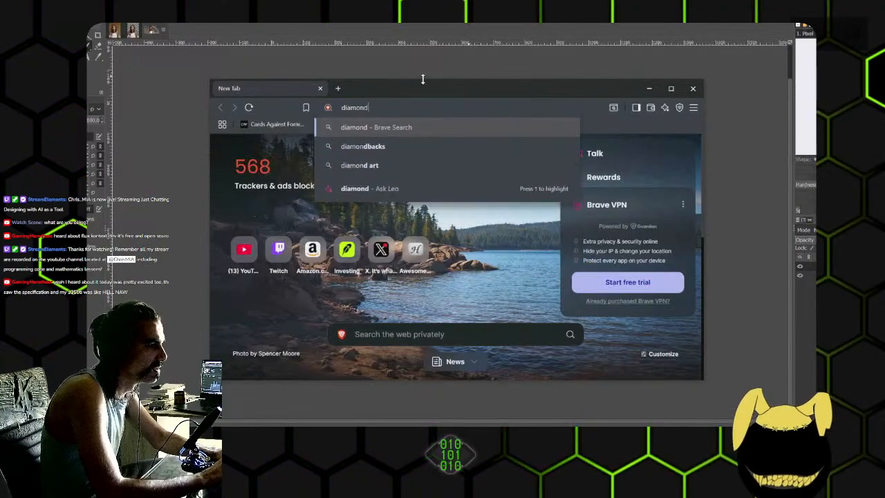
type(" pattern workbench metal")
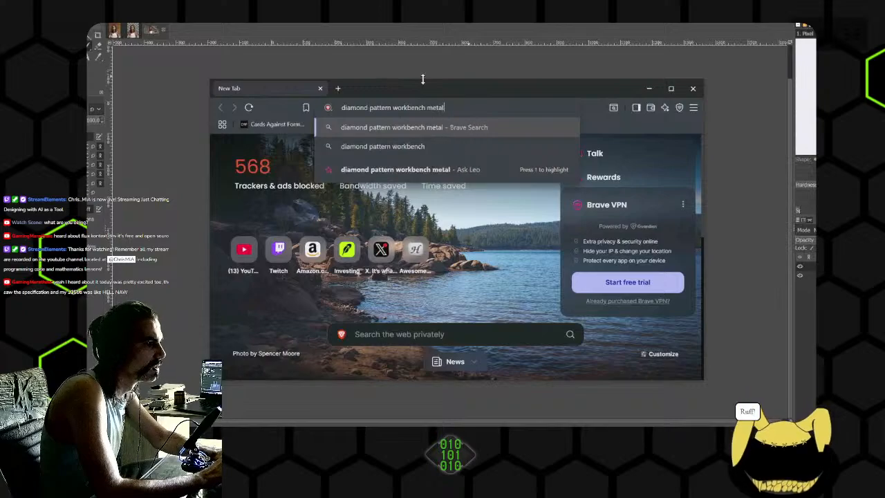
key("Return")
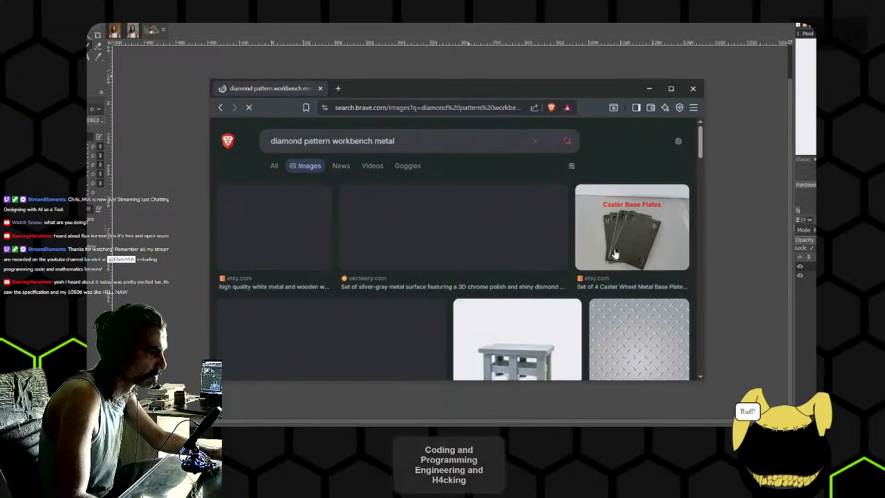
scroll(664, 304, "down", 1)
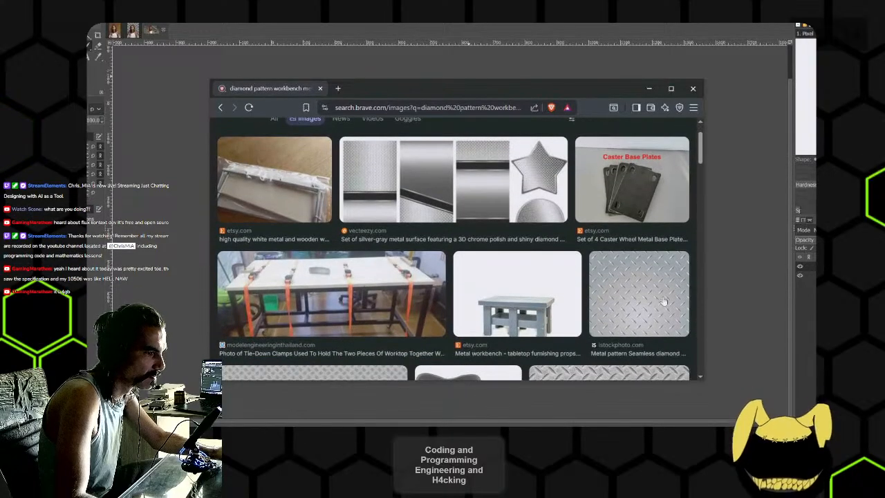
scroll(664, 303, "down", 2)
scroll(622, 324, "down", 5)
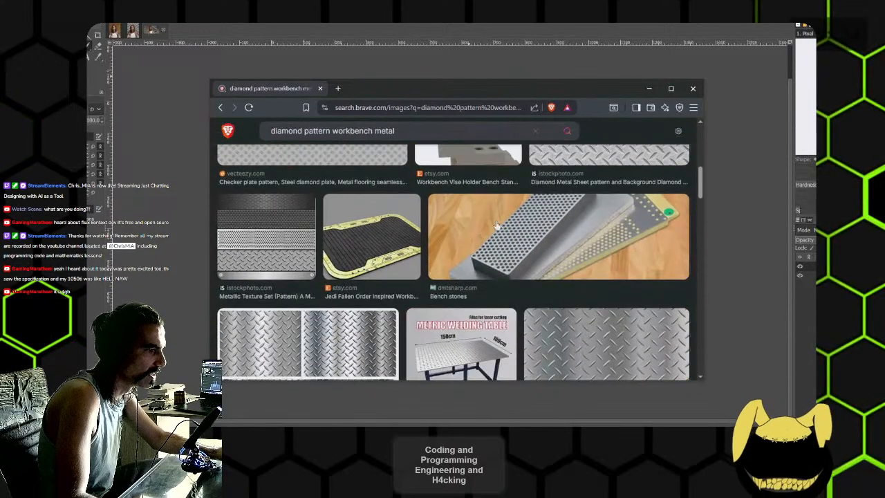
- Look through the diamond plate image results and open the preview of the rust metal diamond surface picture
scroll(349, 217, "down", 2)
scroll(350, 217, "up", 1)
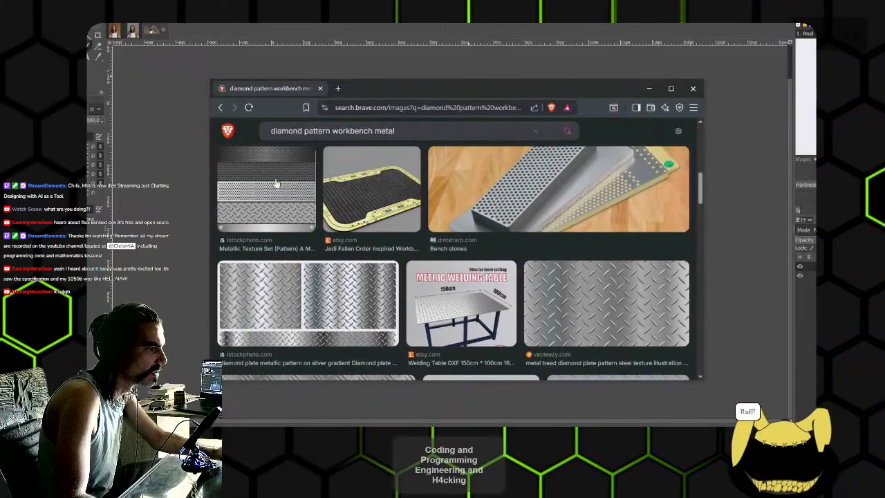
scroll(316, 221, "down", 5)
scroll(339, 257, "down", 5)
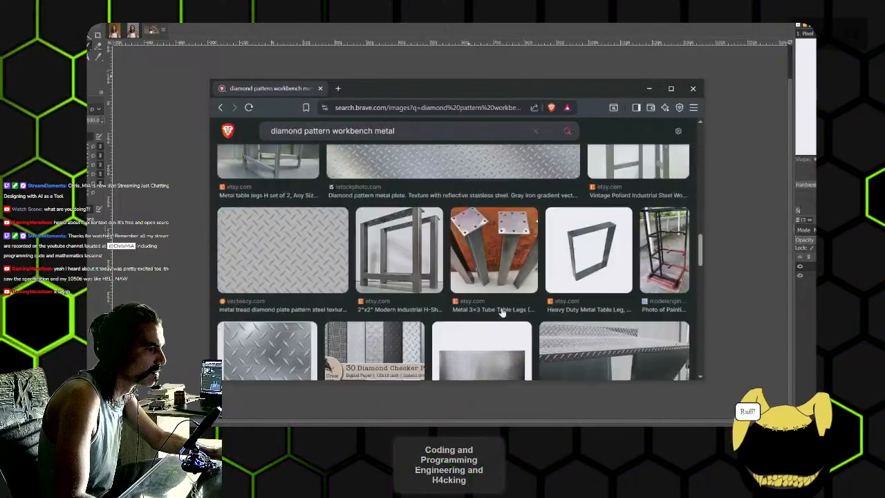
scroll(312, 279, "down", 6)
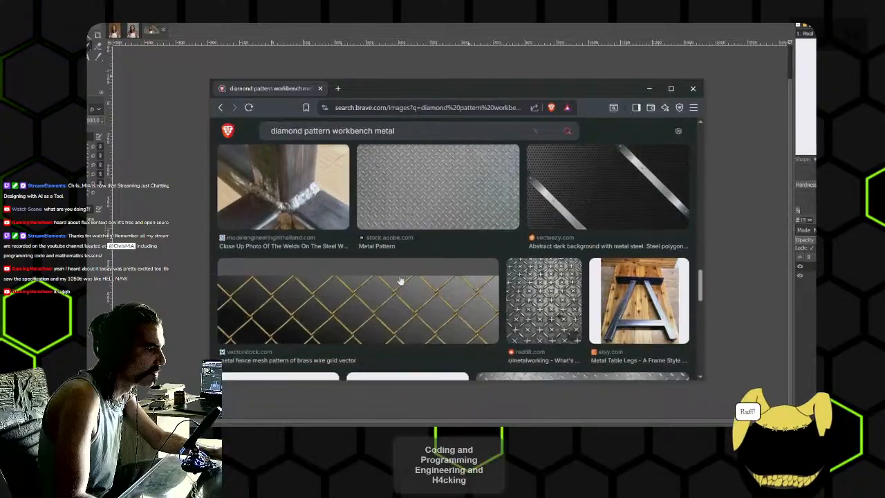
scroll(419, 308, "down", 7)
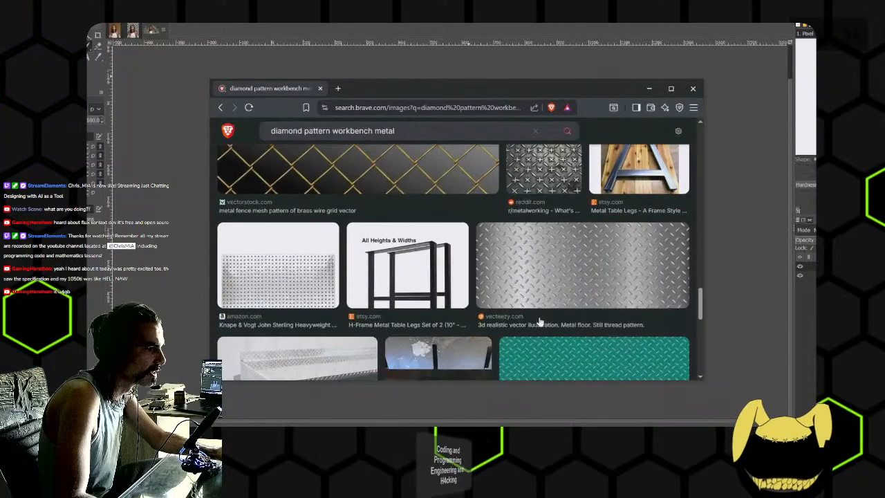
scroll(470, 304, "down", 8)
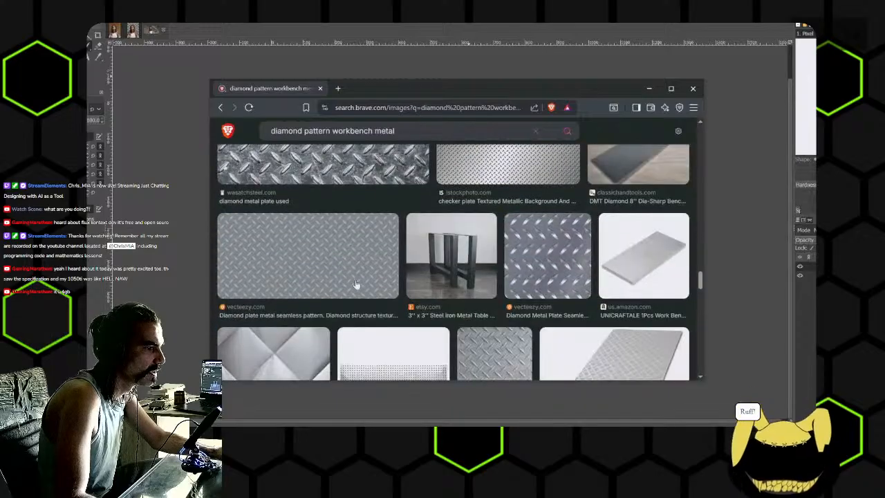
scroll(343, 272, "down", 3)
left_click(355, 291)
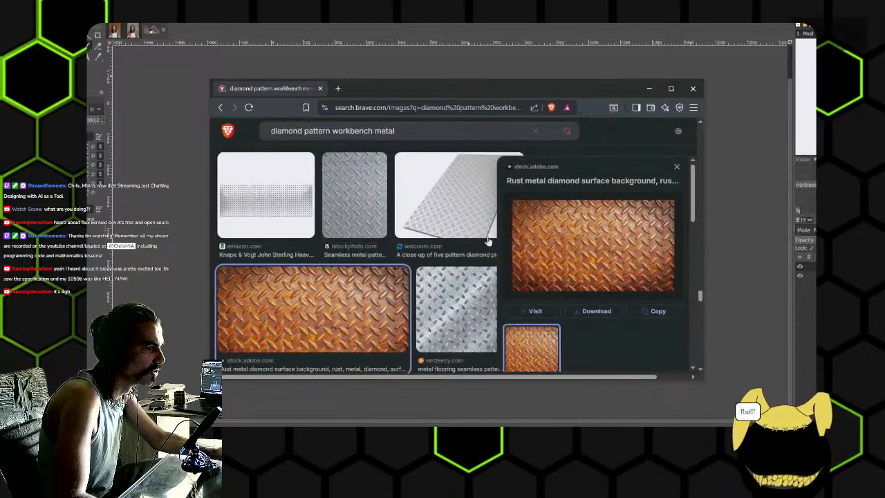
- Open the rust metal diamond surface picture in a new tab, copy the image and switch back to GIMP
right_click(539, 252)
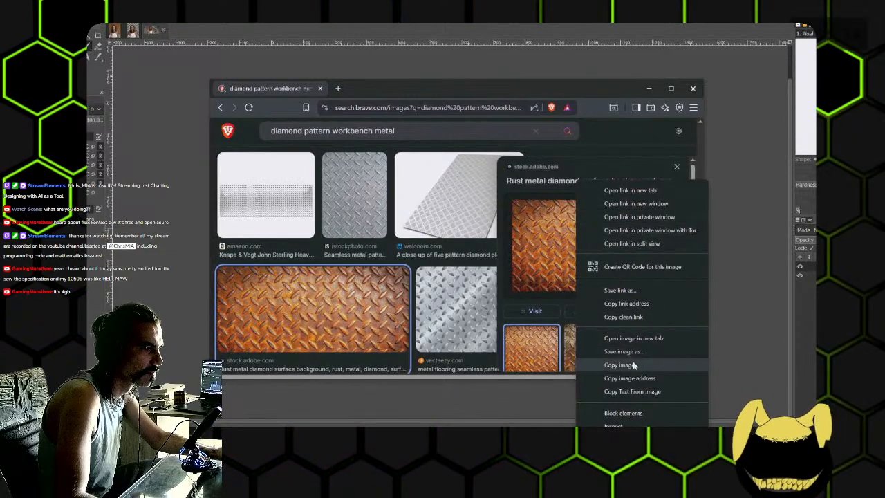
left_click(634, 338)
left_click(408, 94)
right_click(484, 224)
left_click(507, 255)
left_click(514, 23)
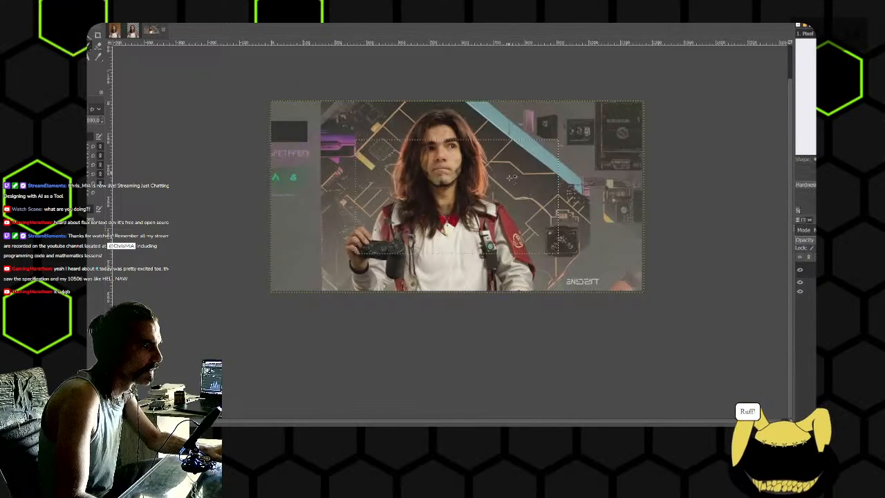
- Paste the copied rusty diamond plate texture into the banner image as a new layer
key("ctrl+v")
left_click(800, 419)
left_click_drag(661, 302, 608, 293)
- Scale the pasted diamond plate texture to 1200 × 663 px so it covers the whole banner
key("shift+t")
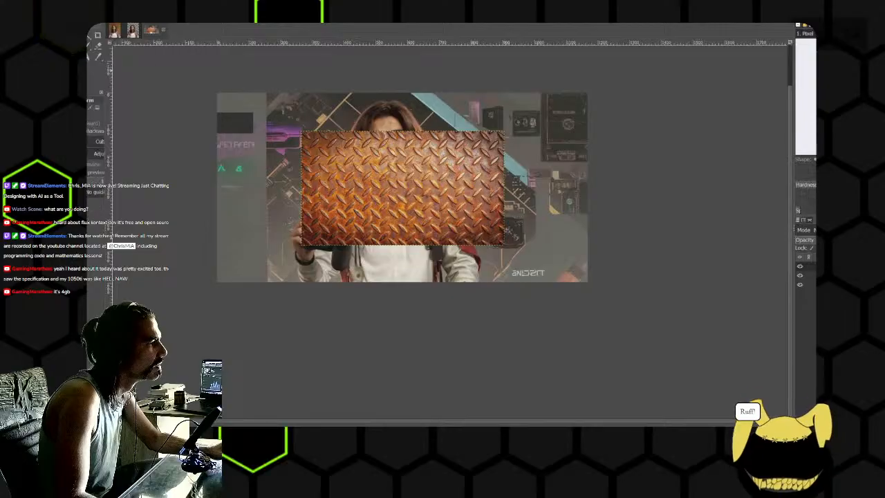
left_click(110, 68)
left_click_drag(528, 254, 646, 298)
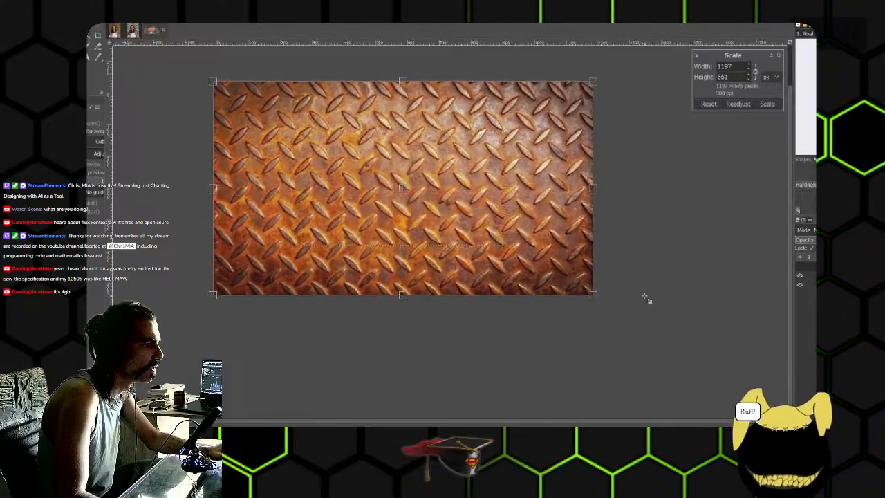
left_click(767, 104)
- Hide the diamond plate layer, outline the central portrait panel with a closed straight-edged path and turn it into a selection
left_click(800, 267)
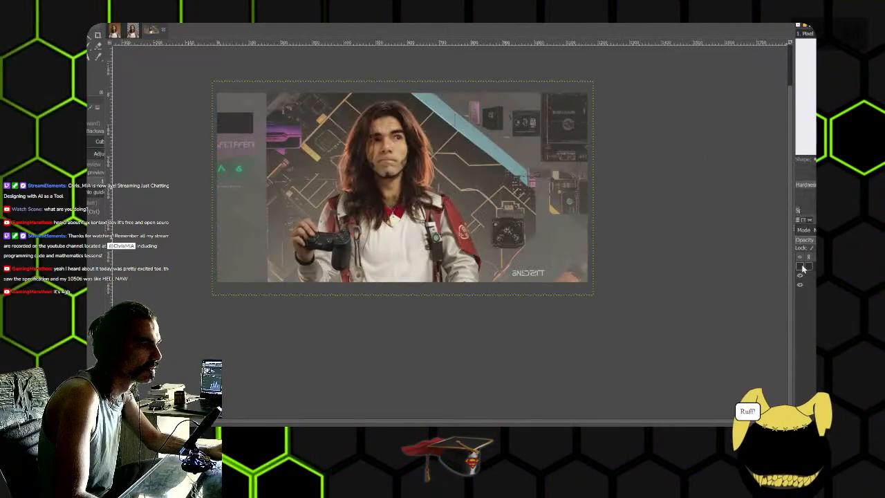
scroll(552, 193, "up", 1)
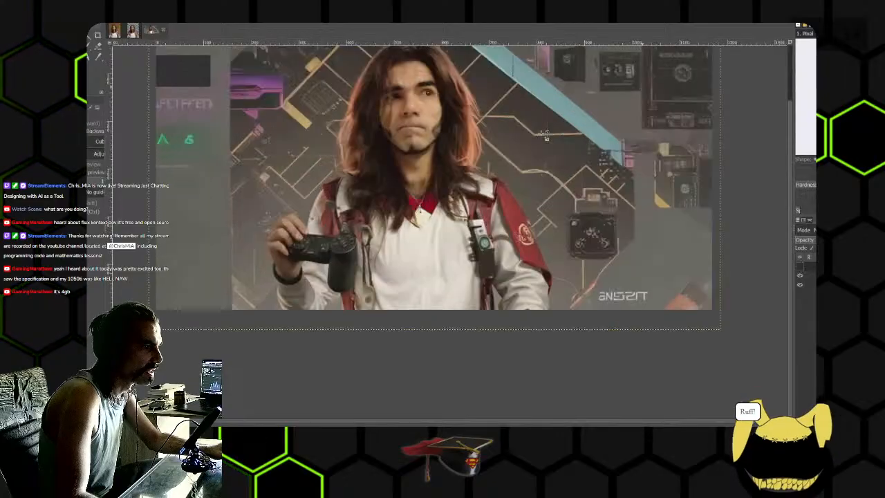
scroll(543, 140, "up", 1)
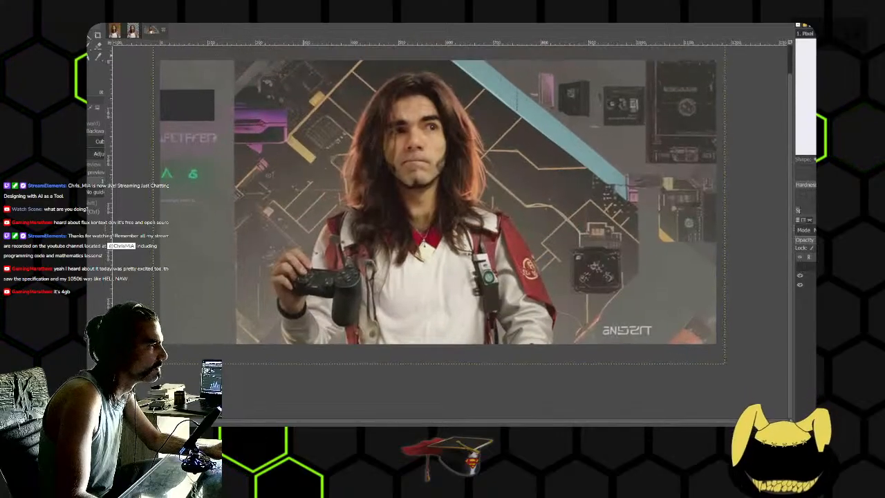
left_click(76, 57)
scroll(337, 227, "down", 1)
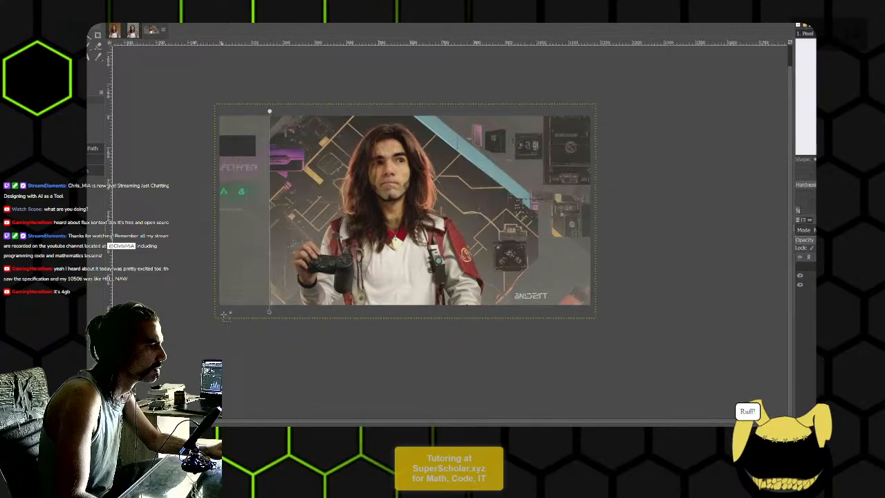
left_click(487, 313)
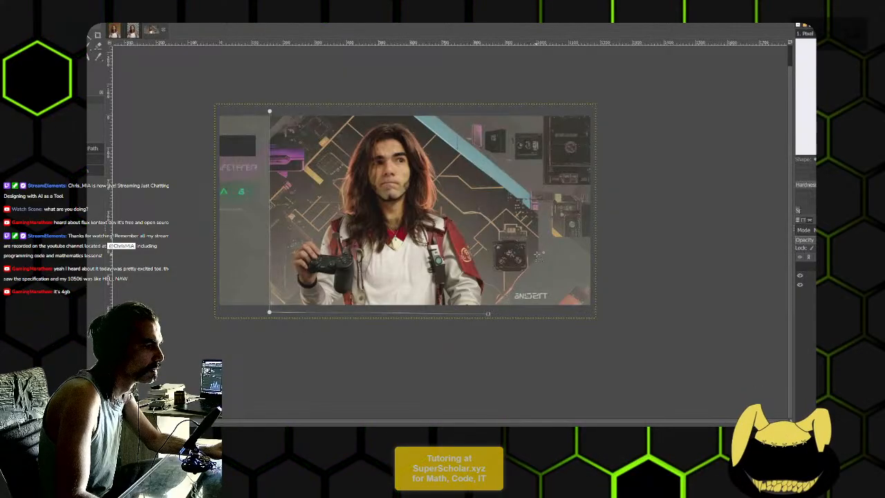
left_click(538, 255)
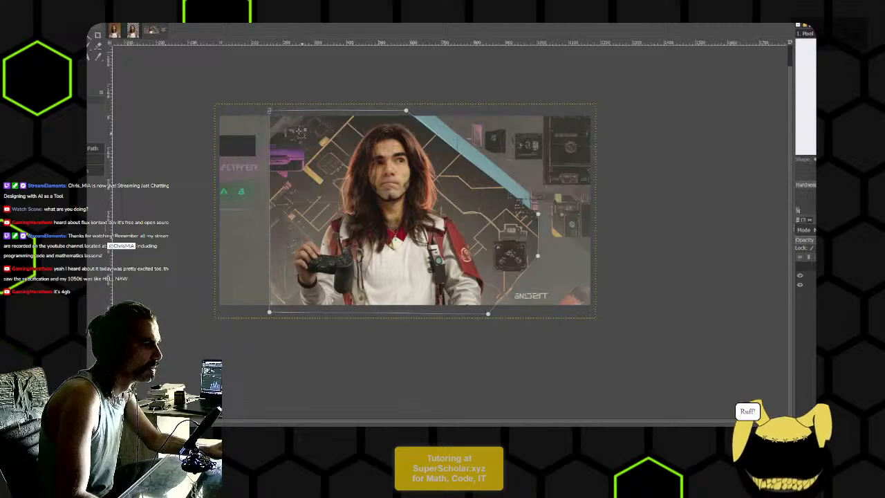
scroll(278, 107, "up", 1)
scroll(305, 181, "up", 4)
left_click_drag(290, 142, 389, 283)
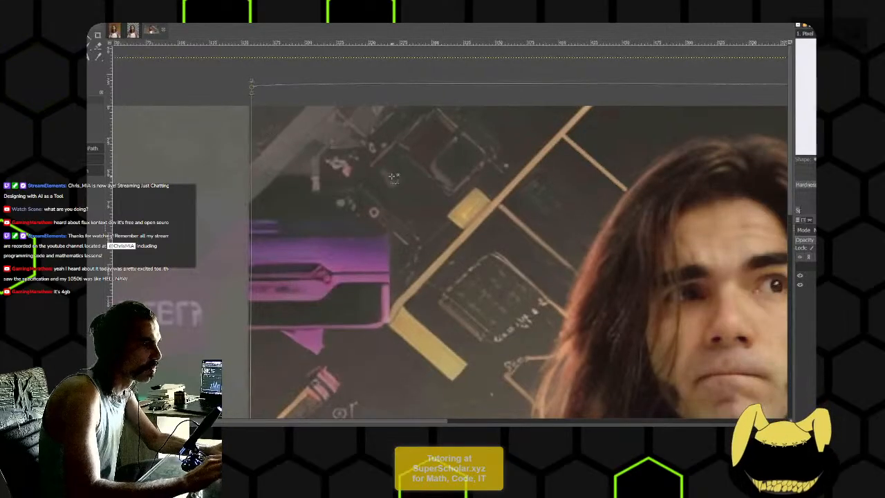
scroll(392, 177, "down", 8)
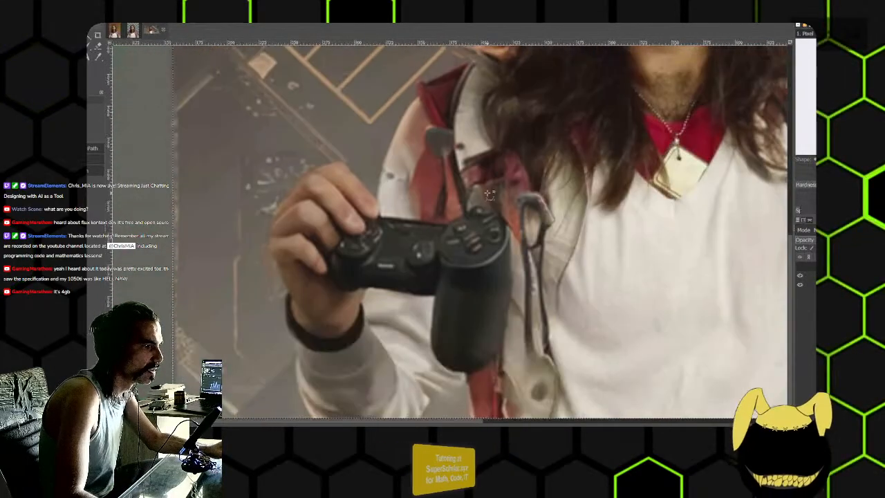
scroll(562, 176, "down", 5)
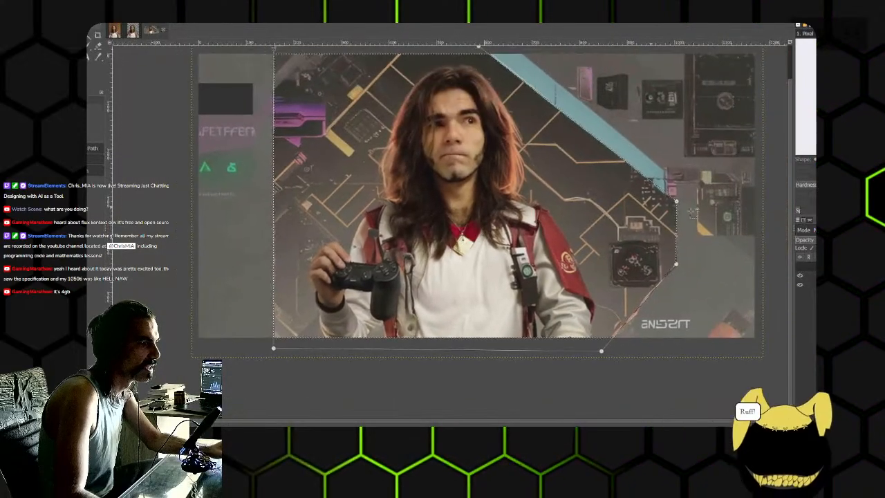
- Show the diamond plate layer and delete its selected area so the texture only frames the portrait panel
left_click(800, 266)
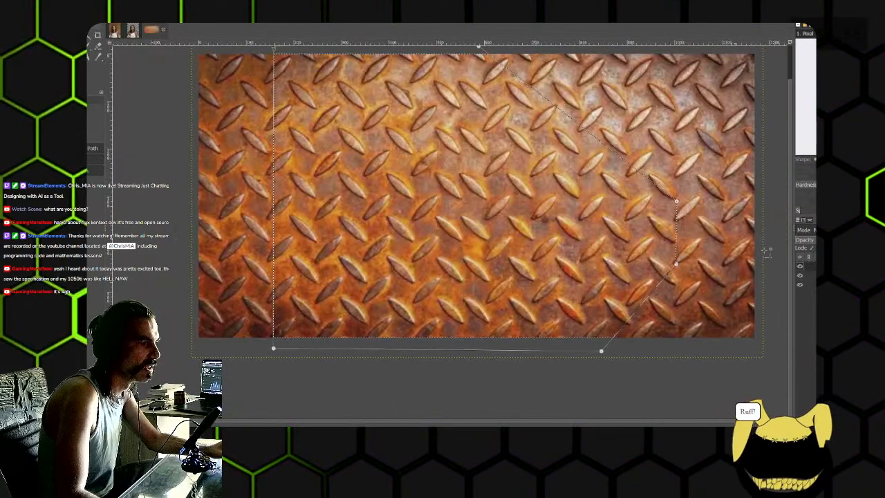
scroll(527, 183, "down", 1)
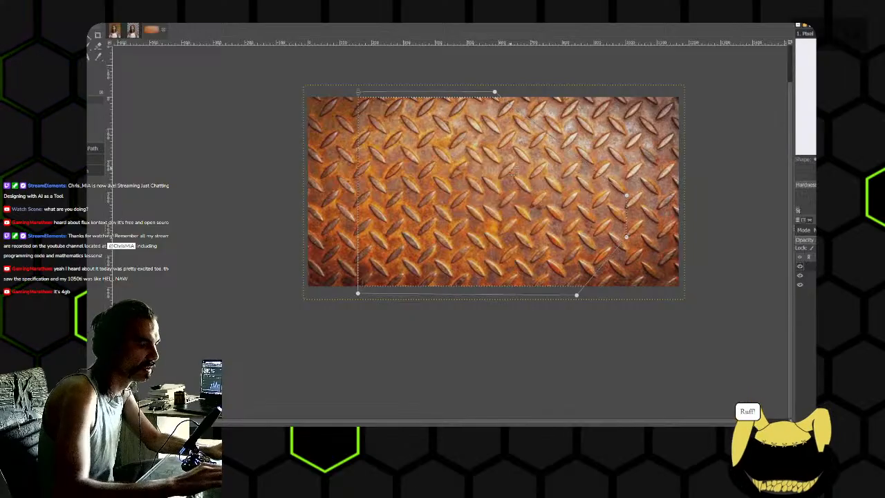
key("Delete")
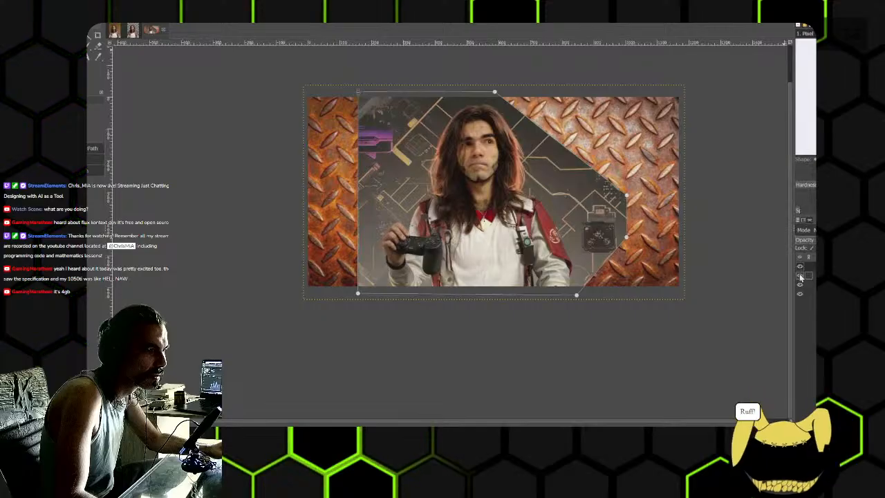
- Cycle through blend modes for the top diamond plate layer and keep one giving a vivid, high-contrast red-orange texture
left_click(804, 230)
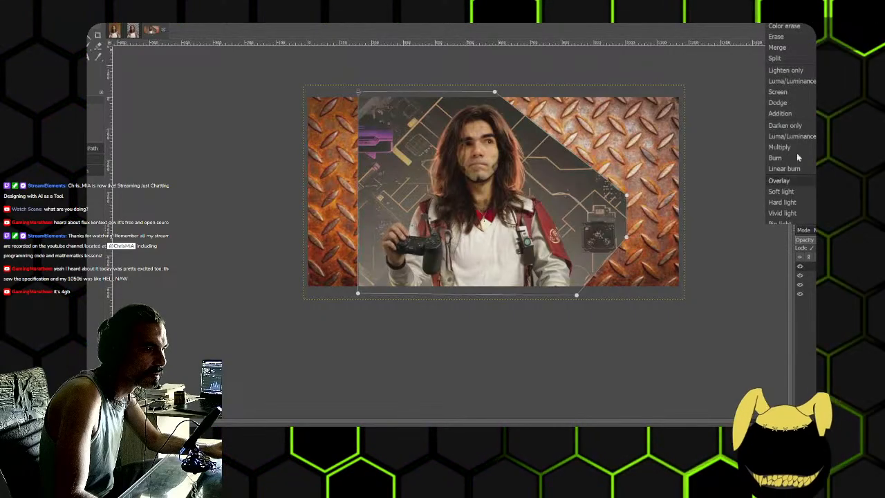
left_click(787, 25)
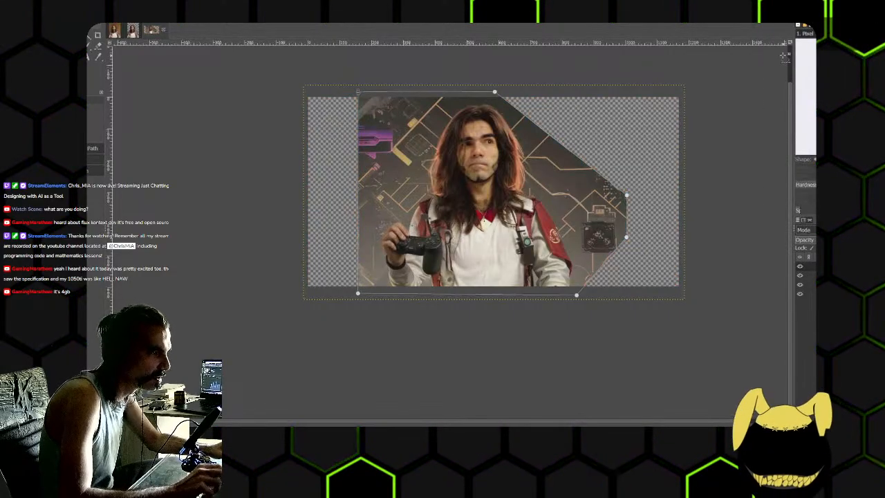
key("Down")
key("Down")
key("Down")
key("Down")
key("Down")
key("Down")
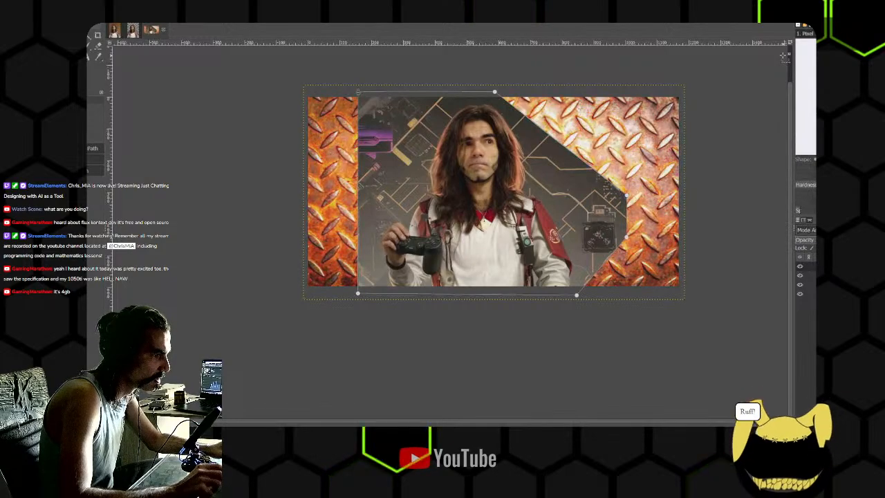
key("Down")
key("Down")
key("Down")
key("Down")
key("Down")
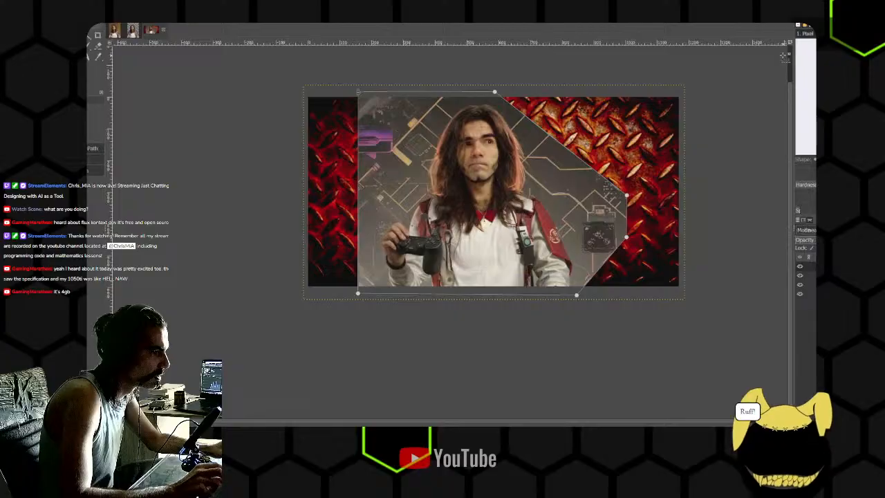
key("Down")
key("Down")
key("Down")
key("Down")
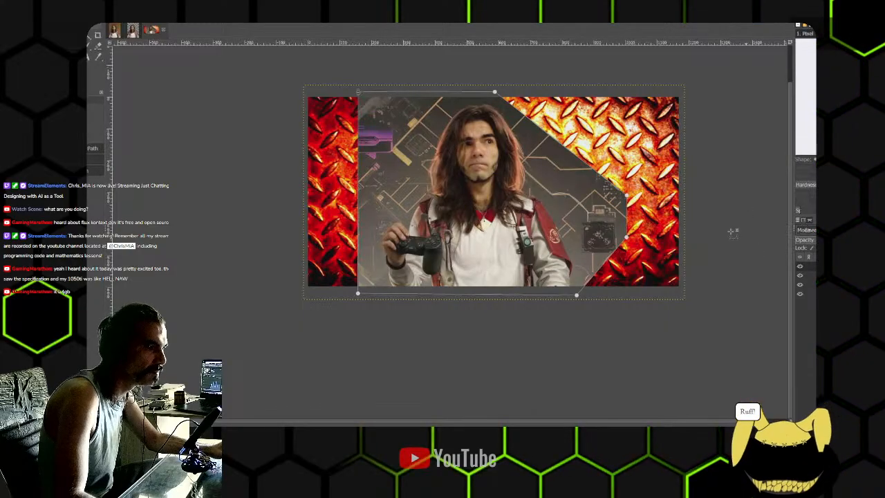
- Start exporting the image under a new name and create a "workbench" folder inside Pictures for it
left_click(41, 17)
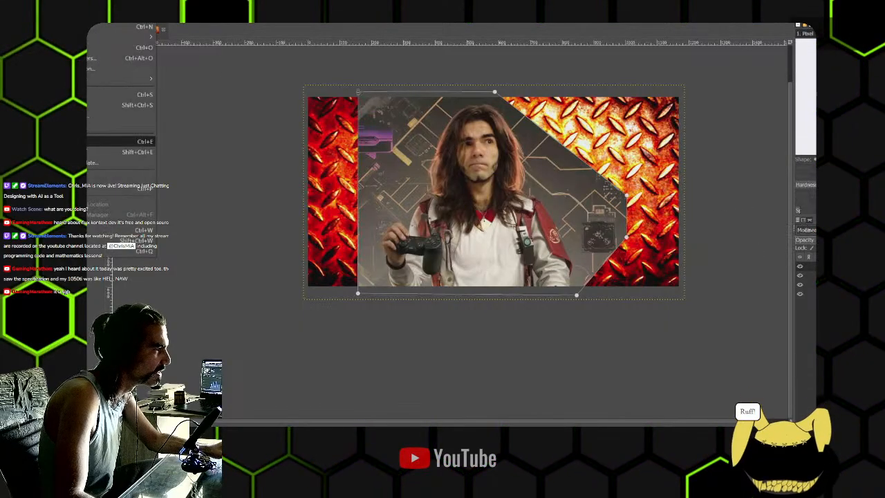
left_click(103, 152)
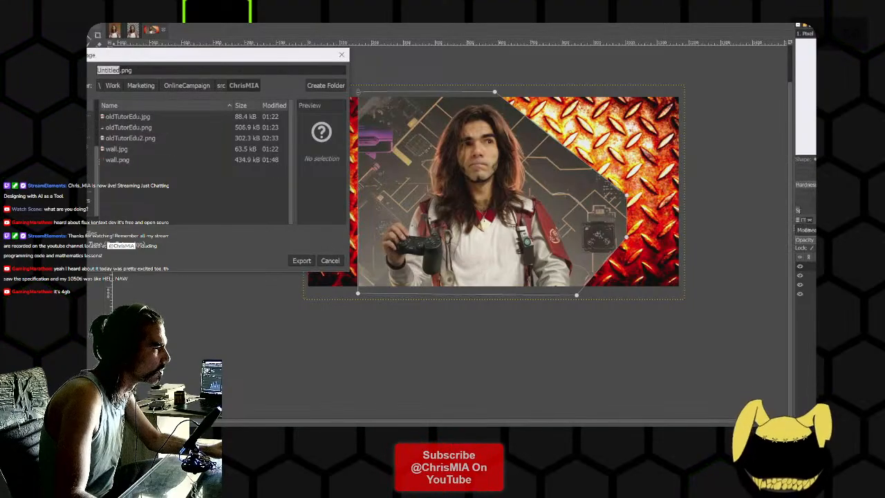
left_click(69, 188)
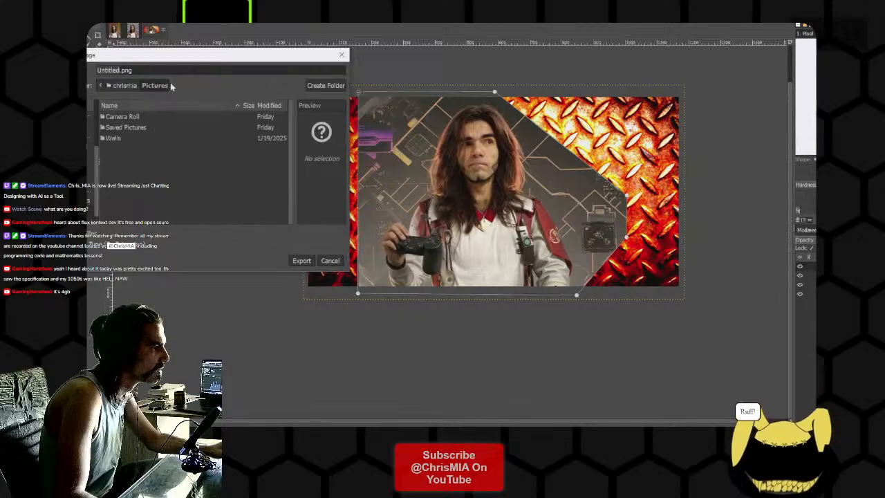
left_click(309, 87)
type("wo")
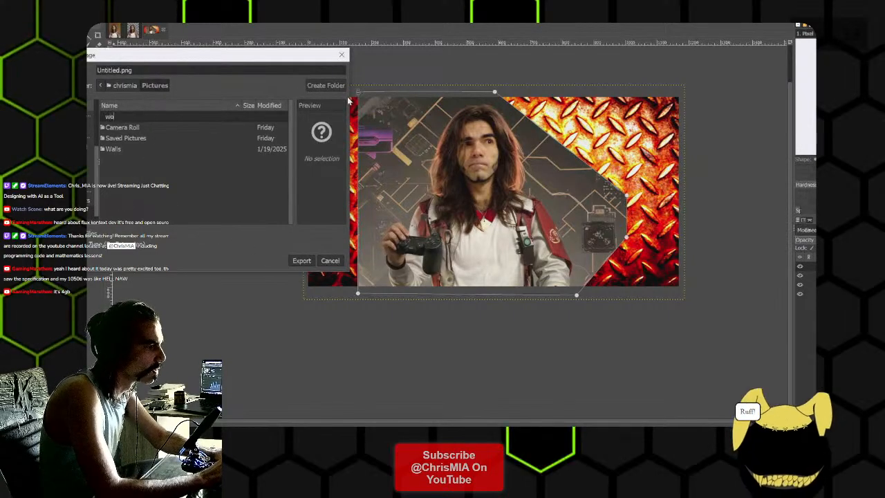
type("rkbench")
key("Return")
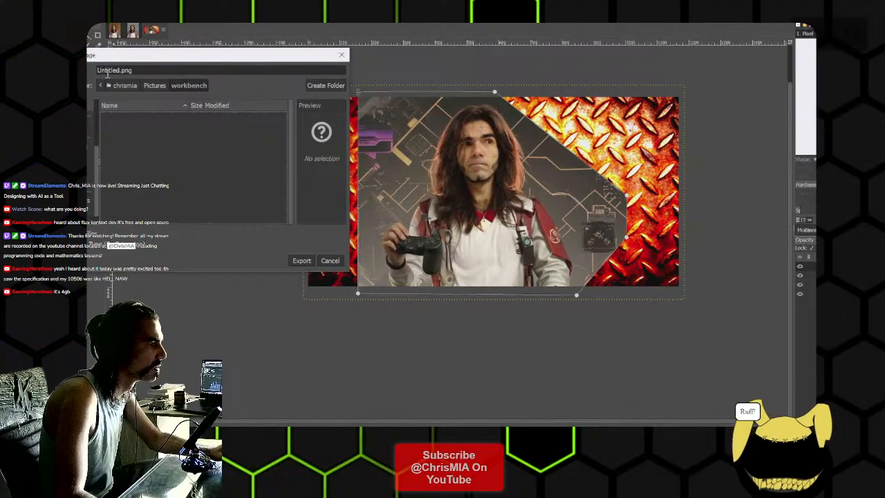
- Name the export chrismiaBanner.png and export it to the workbench folder with the offered PNG options
type("chrismiaBanner")
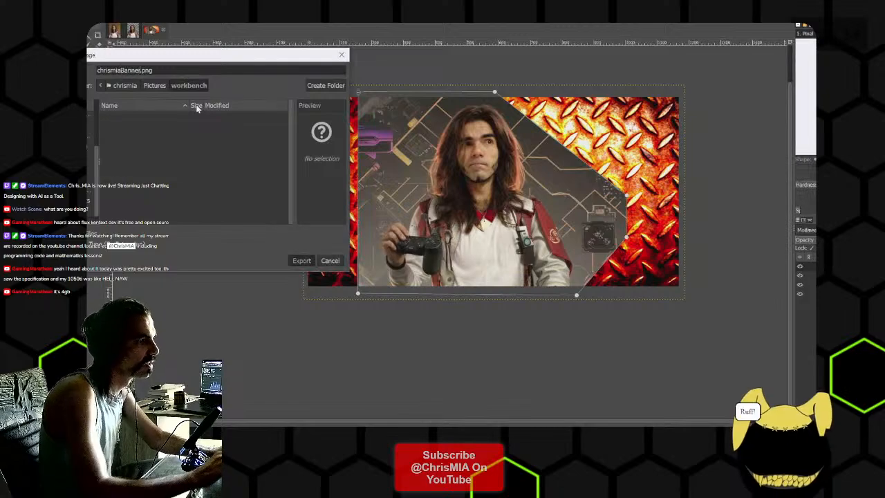
key("Return")
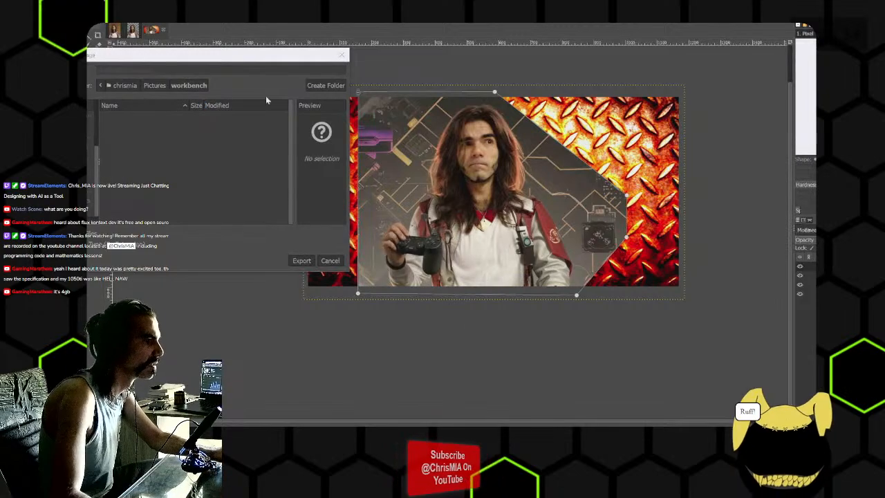
left_click(475, 330)
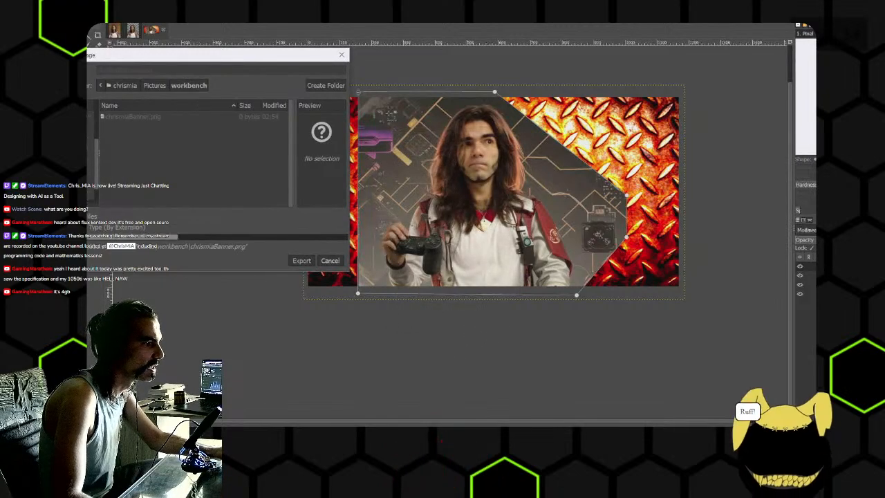
- Switch to Invoke and delete all raster layers from the canvas, leaving only the inpaint mask
key("alt+Tab")
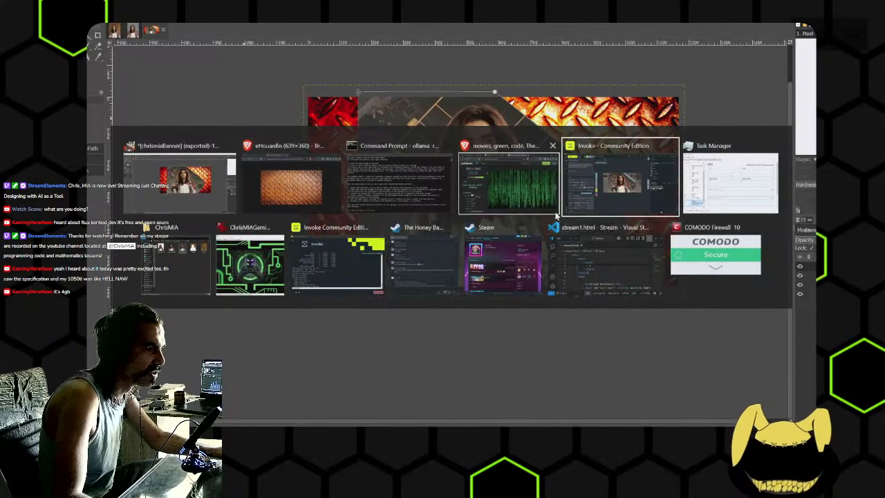
key("alt")
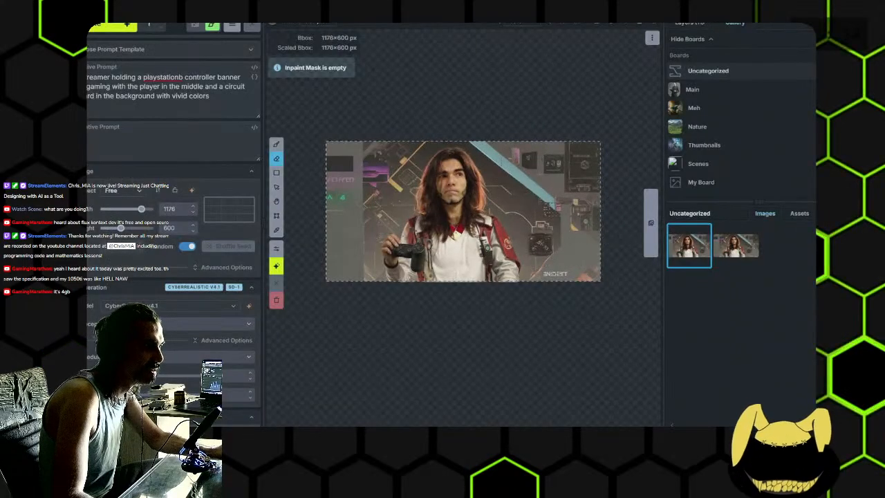
left_click(690, 23)
key("Delete")
key("Delete")
key("Delete")
key("Delete")
key("Delete")
key("Delete")
key("Delete")
key("Delete")
key("Delete")
key("Delete")
key("Delete")
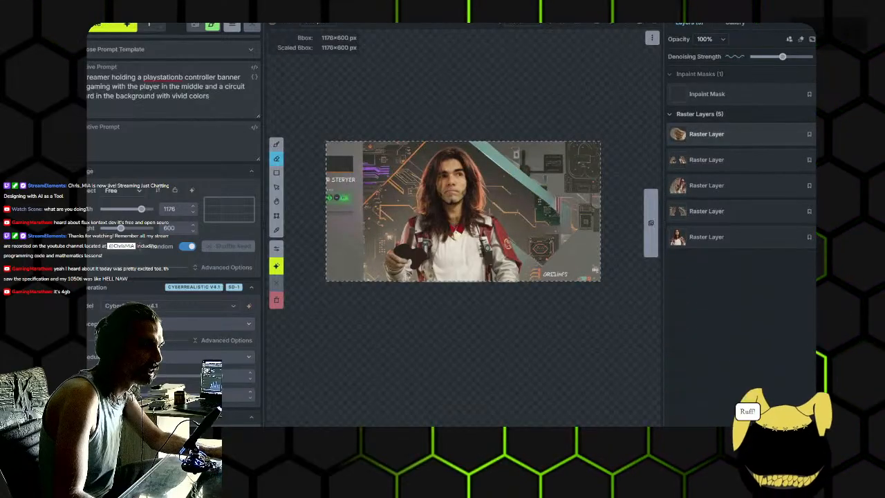
- Copy chrismiaBanner.png from the workbench folder in Pictures and paste it into the empty Invoke canvas as a raster layer
key("alt+Tab")
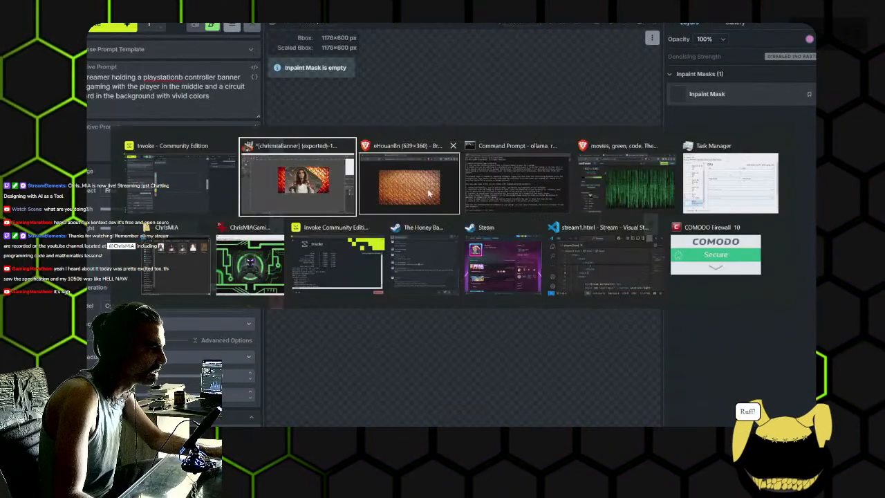
key("alt+shift+Tab")
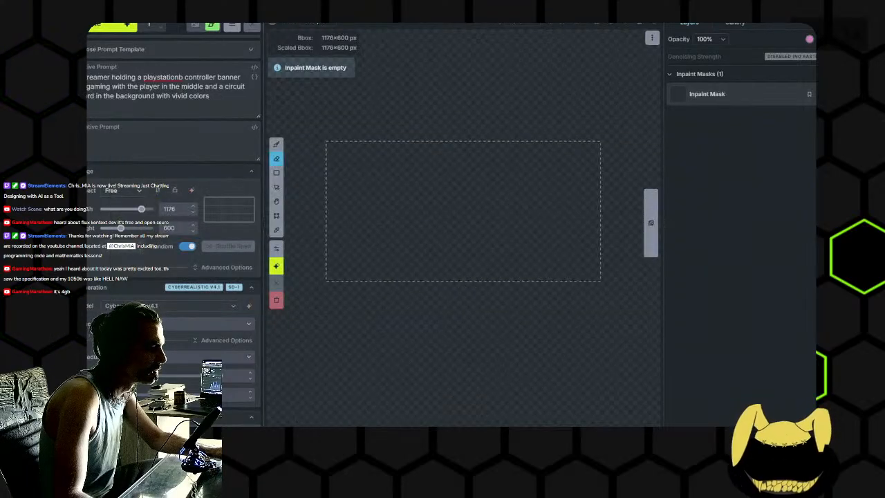
key("alt+Tab")
left_click(216, 253)
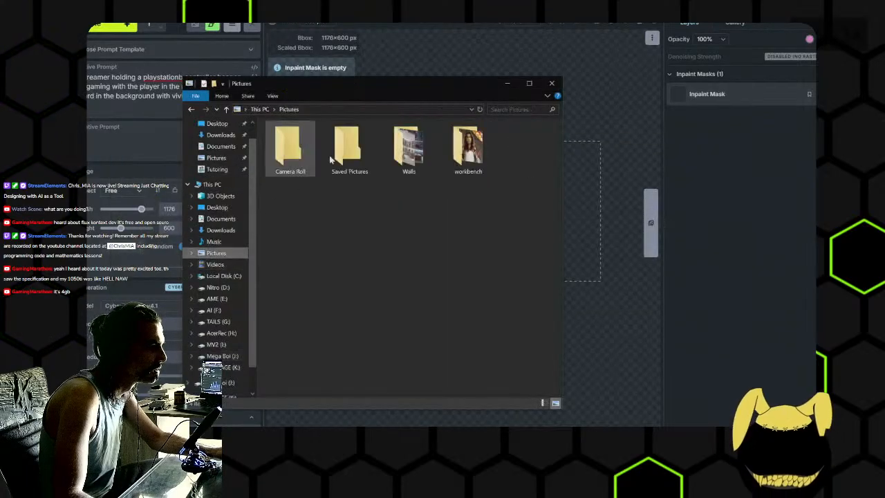
double_click(467, 145)
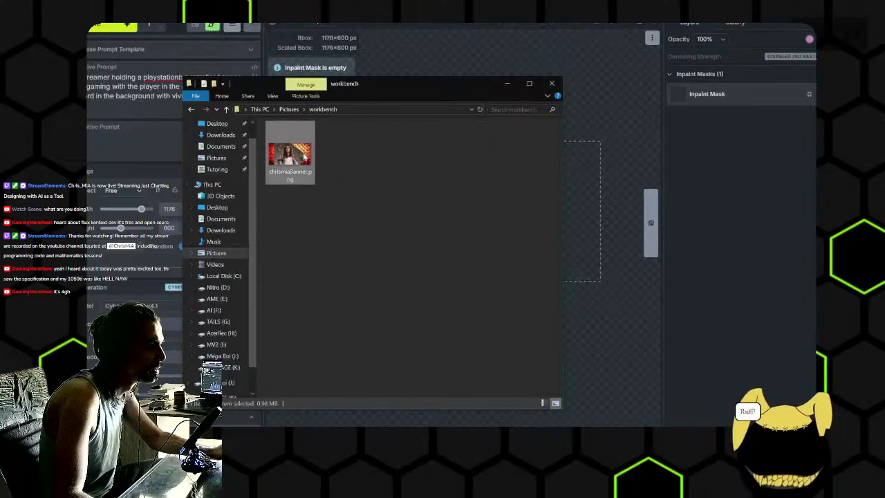
left_click(552, 84)
key("ctrl+v")
left_click(484, 199)
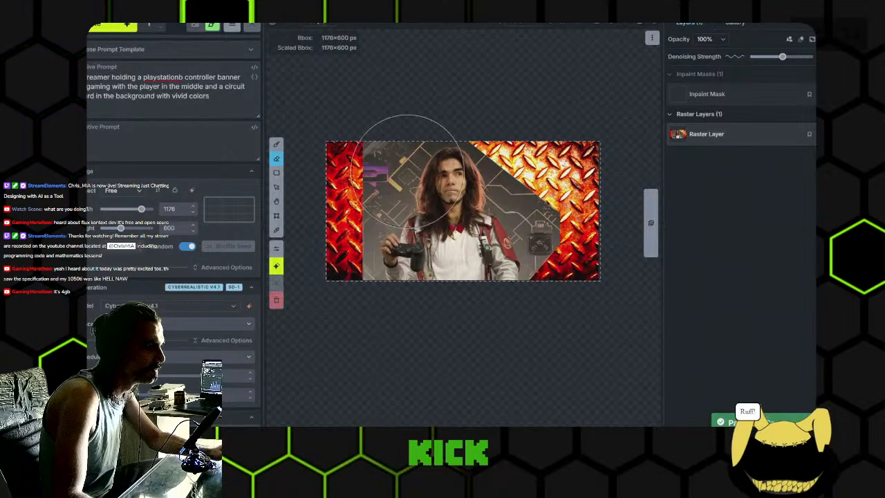
- Brush an inpaint mask over the background and diamond plate areas around the man, leaving his figure unmasked
left_click(276, 145)
left_click(707, 95)
scroll(359, 136, "down", 5)
mouse_move(353, 126)
left_mouse_down()
mouse_move(352, 247)
mouse_move(343, 273)
mouse_move(340, 224)
mouse_move(355, 163)
mouse_move(373, 143)
mouse_move(367, 187)
mouse_move(380, 154)
mouse_move(423, 118)
mouse_move(488, 121)
left_mouse_up()
left_click_drag(524, 165, 549, 228)
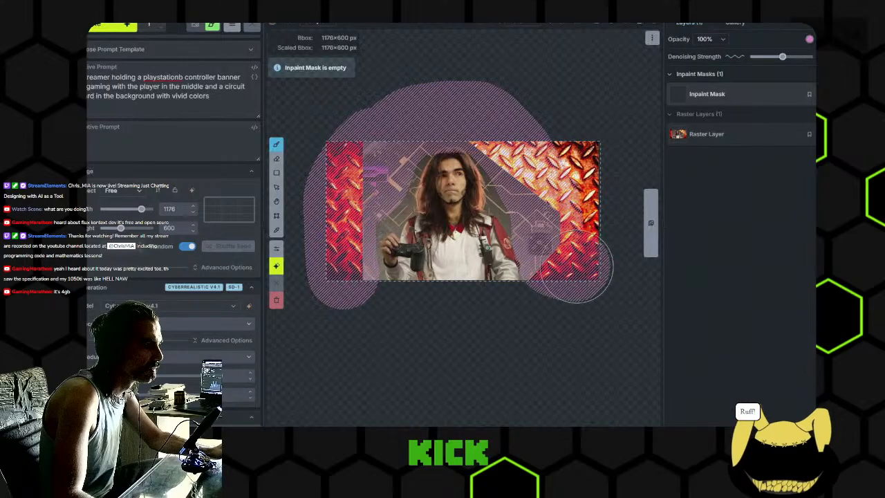
mouse_move(571, 266)
left_mouse_down()
mouse_move(585, 211)
mouse_move(581, 152)
left_mouse_up()
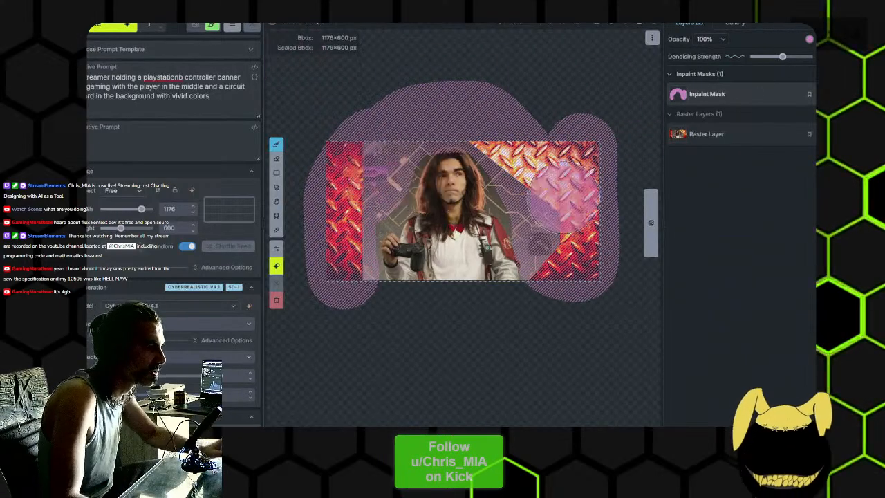
scroll(473, 188, "up", 3)
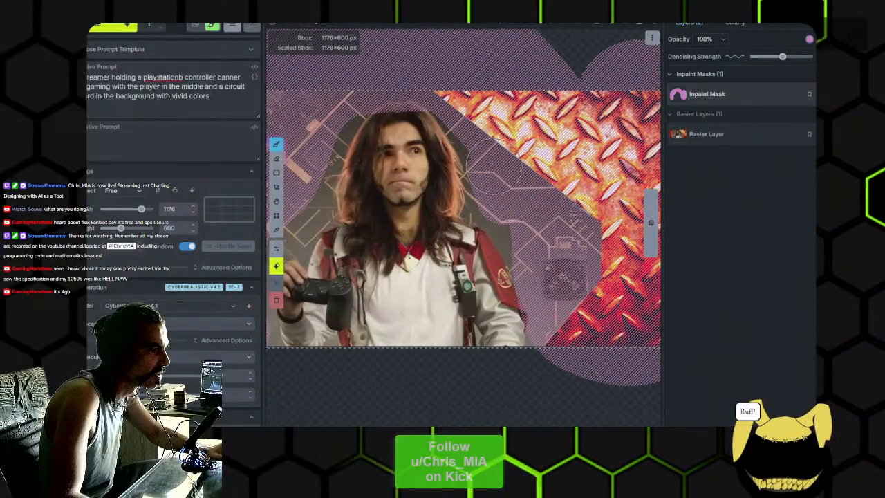
left_click_drag(528, 239, 582, 231)
mouse_move(331, 215)
left_mouse_down()
mouse_move(352, 202)
mouse_move(385, 124)
mouse_move(333, 200)
mouse_move(332, 226)
left_mouse_up()
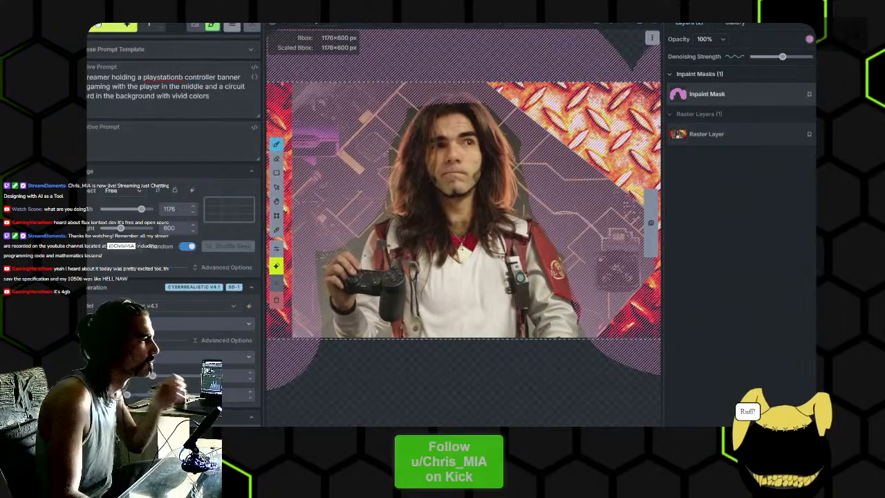
- Generate the masked background with CyberRealistic v4.1 and accept the result as a new raster layer
left_click(100, 26)
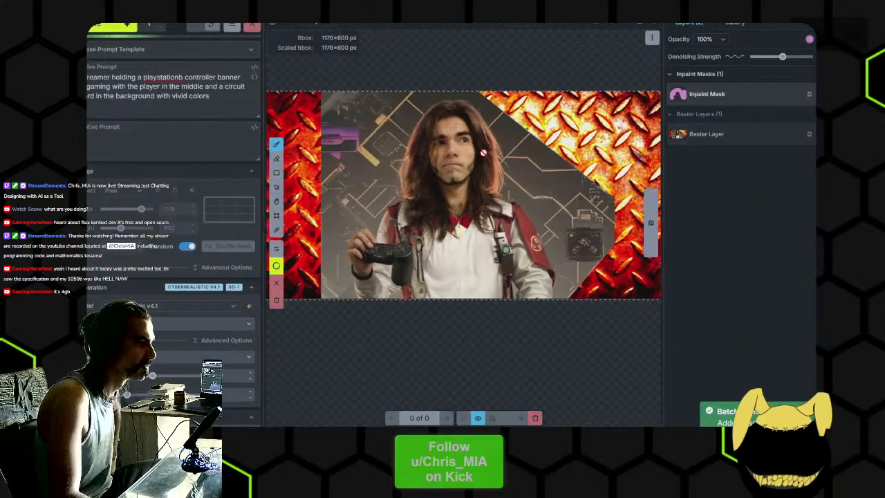
scroll(505, 156, "down", 2)
left_click_drag(505, 161, 494, 183)
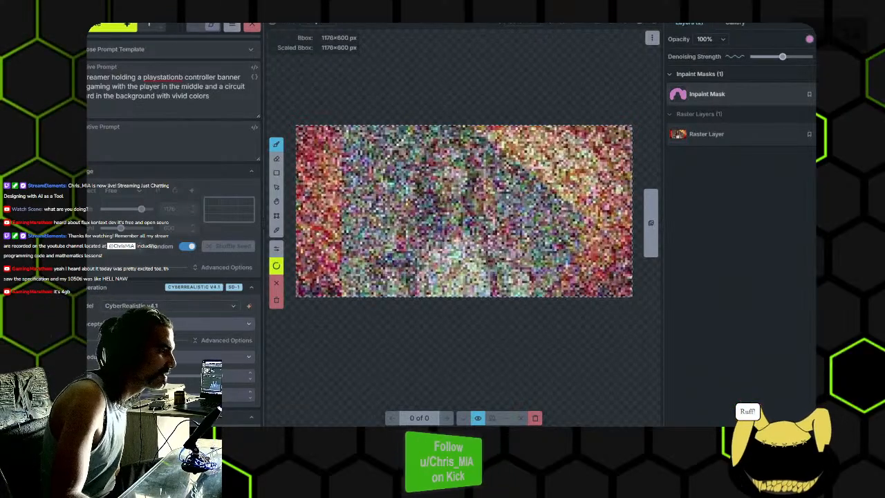
left_click(178, 306)
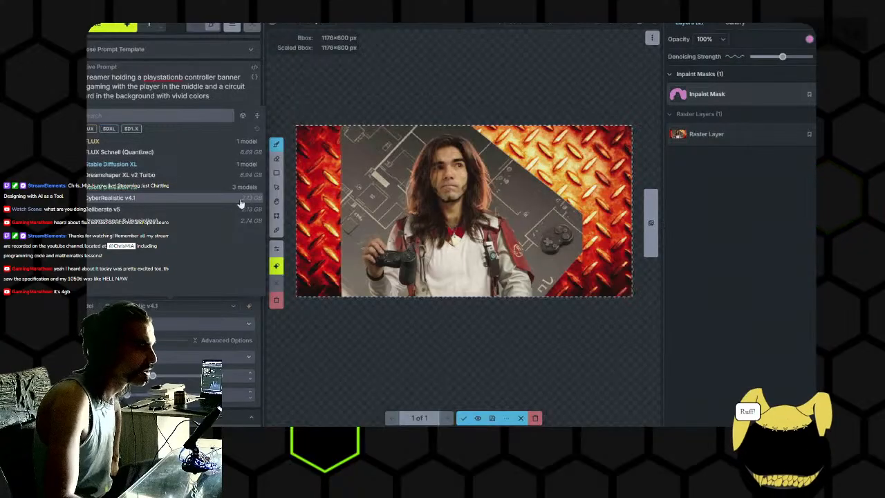
left_click(468, 419)
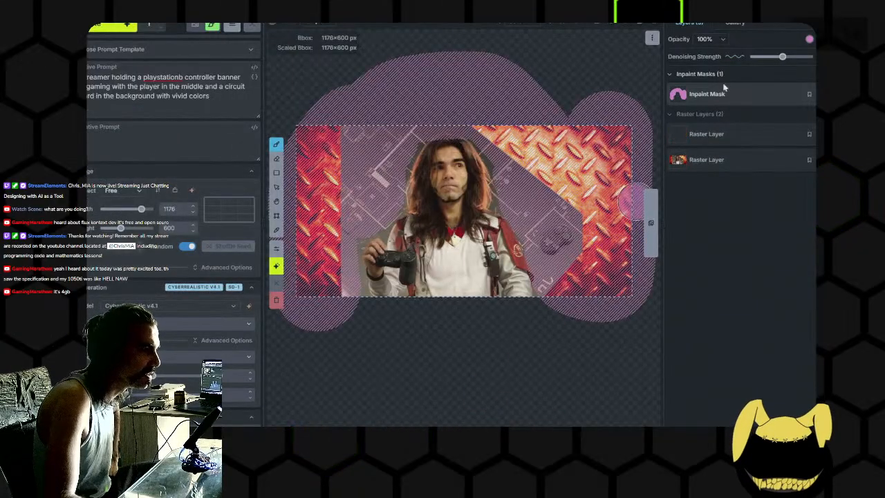
- Raise the denoising strength slightly, regenerate the masked background, inspect its details, and accept it as a new raster layer
left_click(113, 25)
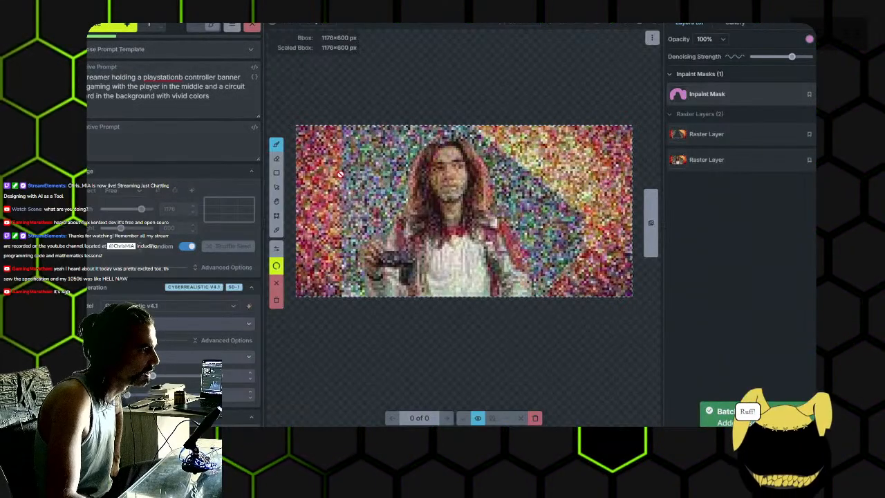
left_click(161, 306)
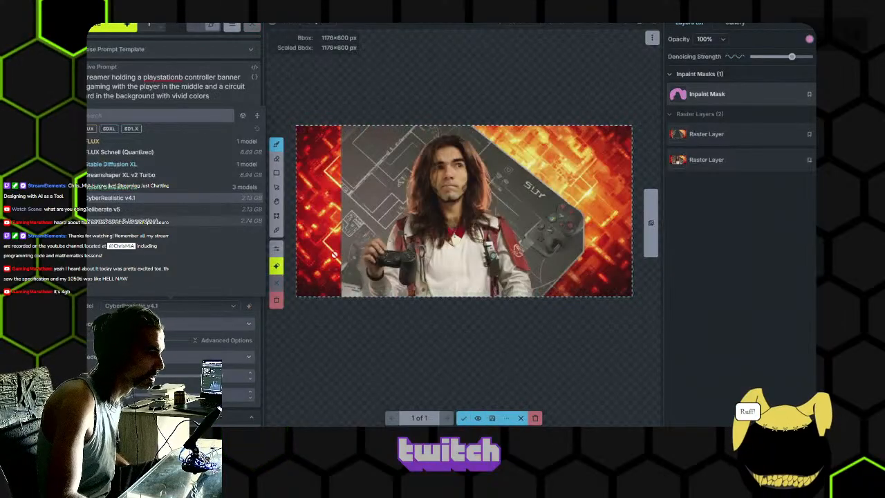
scroll(444, 216, "up", 1)
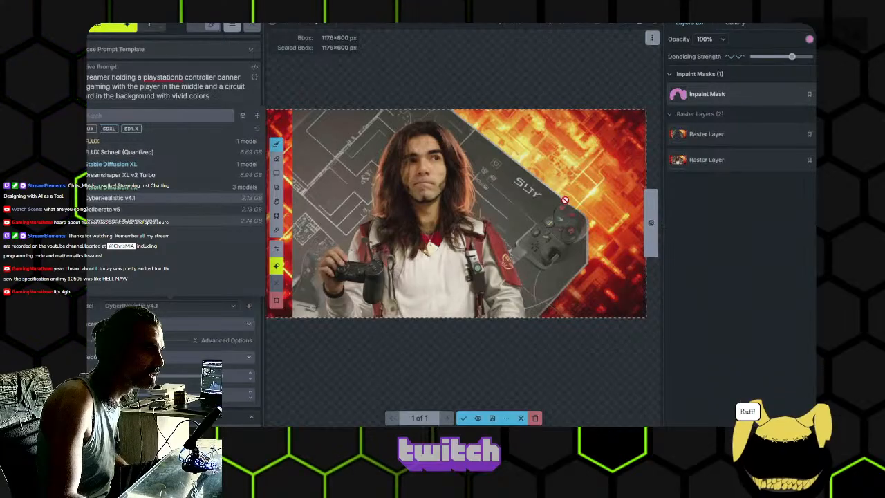
scroll(406, 228, "up", 2)
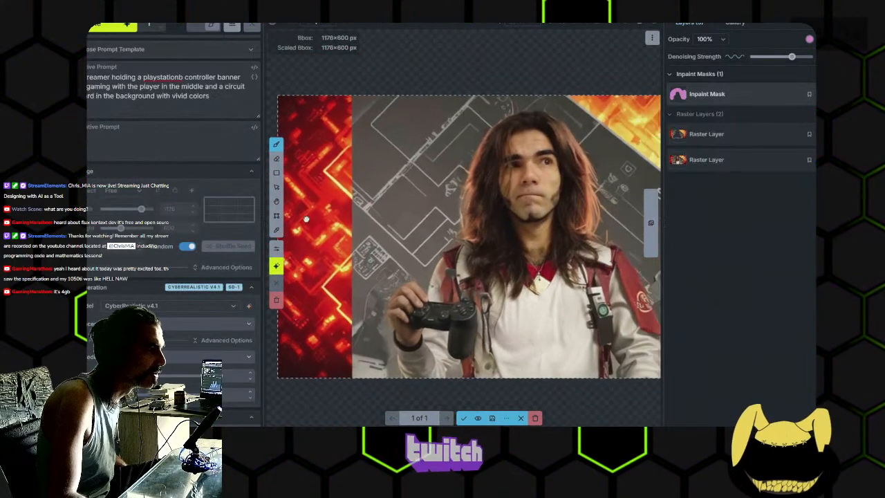
left_click_drag(514, 218, 335, 203)
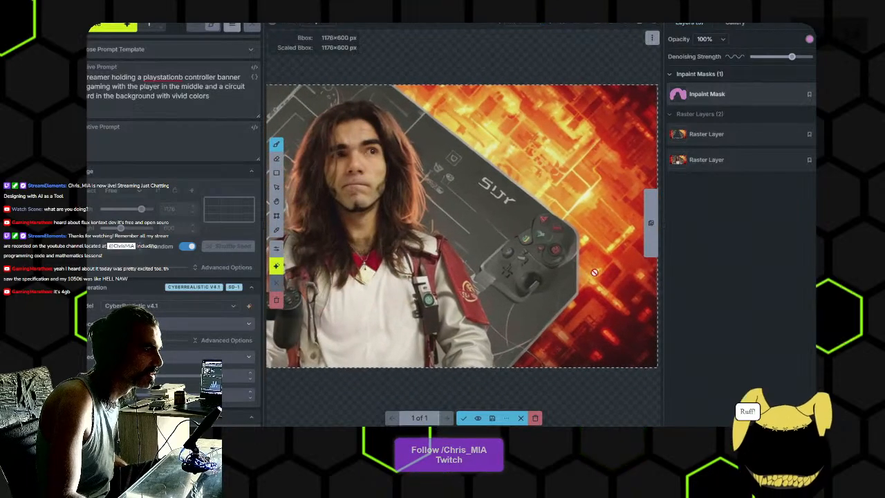
scroll(567, 249, "up", 2)
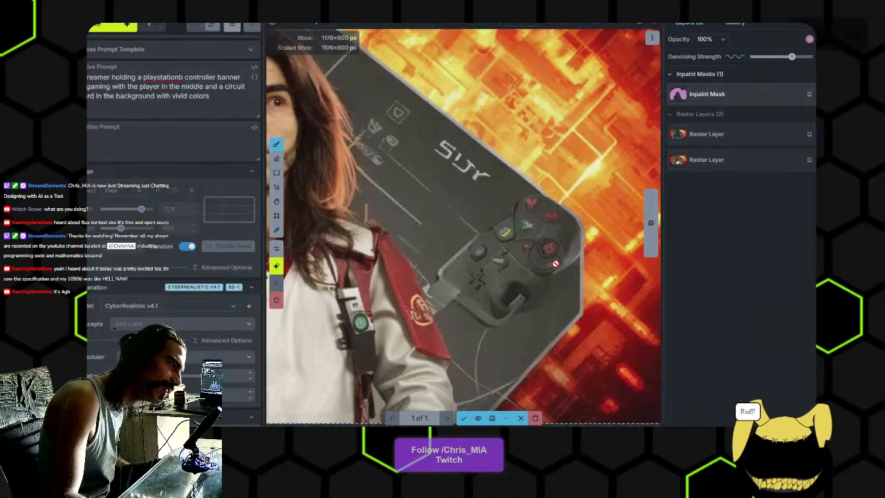
scroll(514, 249, "down", 3)
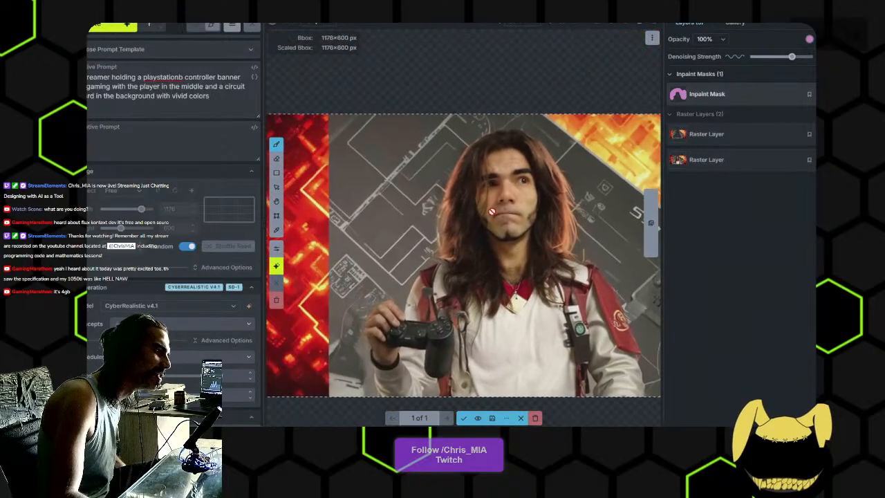
scroll(506, 267, "up", 4)
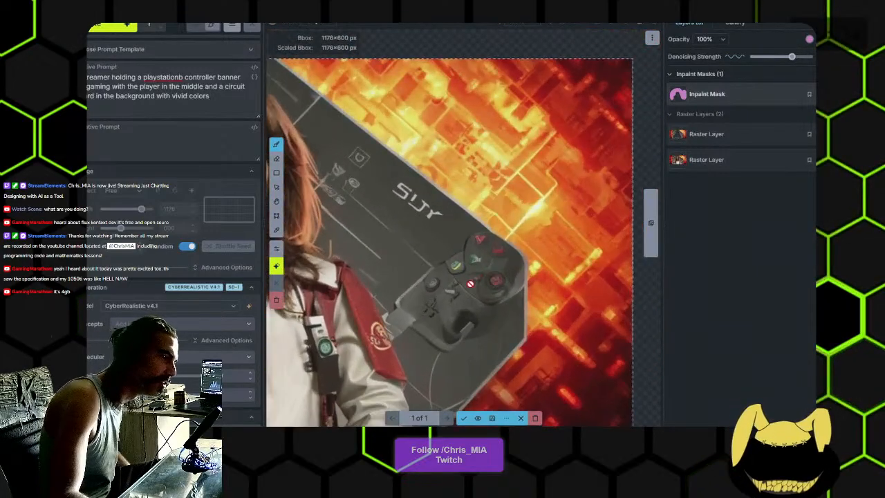
left_click(463, 417)
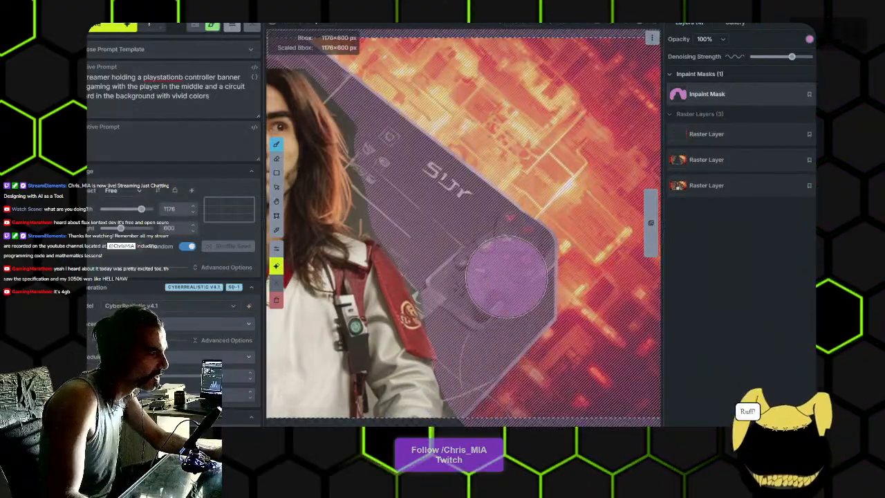
- Disable the inpaint mask and paint dark grey from the panel over the background game controller on the topmost raster layer
left_click(833, 94)
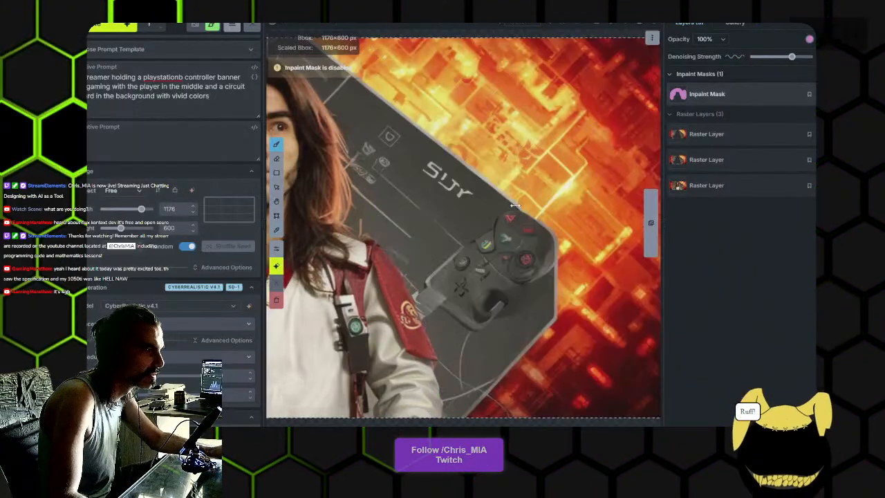
key("alt")
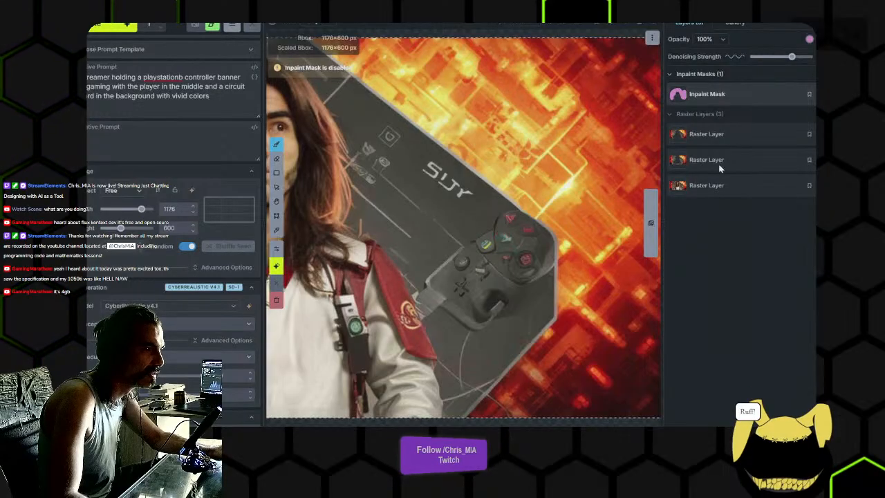
left_click(692, 134)
scroll(484, 258, "down", 6)
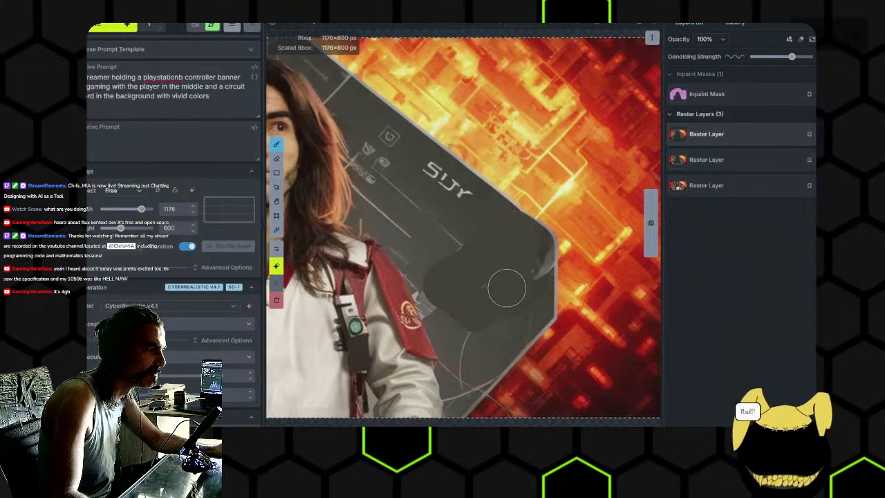
- Blend the painted-over controller area into the panel with further grey brush strokes up to the panel's edge
left_click(450, 312, "alt")
mouse_move(445, 316)
left_mouse_down()
mouse_move(463, 300)
mouse_move(455, 292)
left_mouse_up()
left_click(432, 263, "alt")
left_click_drag(431, 263, 447, 280)
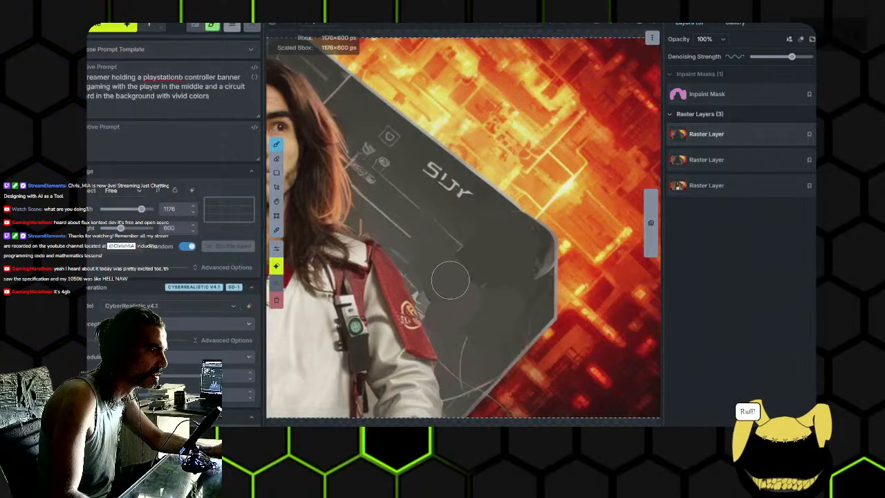
left_click(468, 231, "alt")
left_click_drag(468, 231, 471, 247)
left_click(486, 214, "alt")
left_click_drag(523, 238, 529, 260)
left_click(530, 300, "alt")
left_click_drag(536, 291, 521, 275)
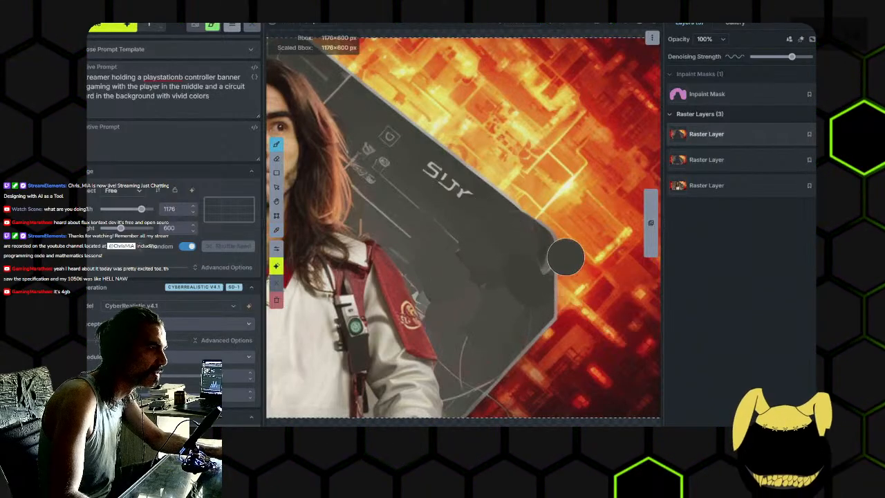
- Re-enable the inpaint mask, lower the denoising strength, generate the masked background again and inspect the result
left_click(726, 95)
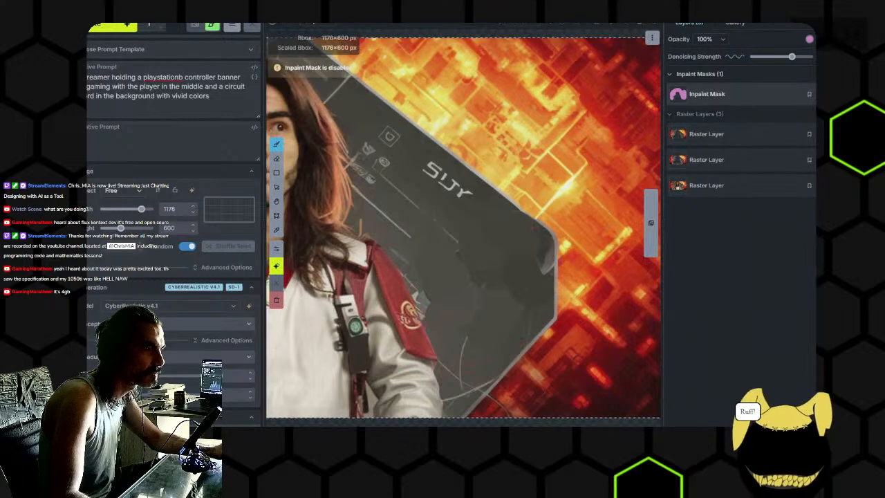
scroll(523, 142, "down", 3)
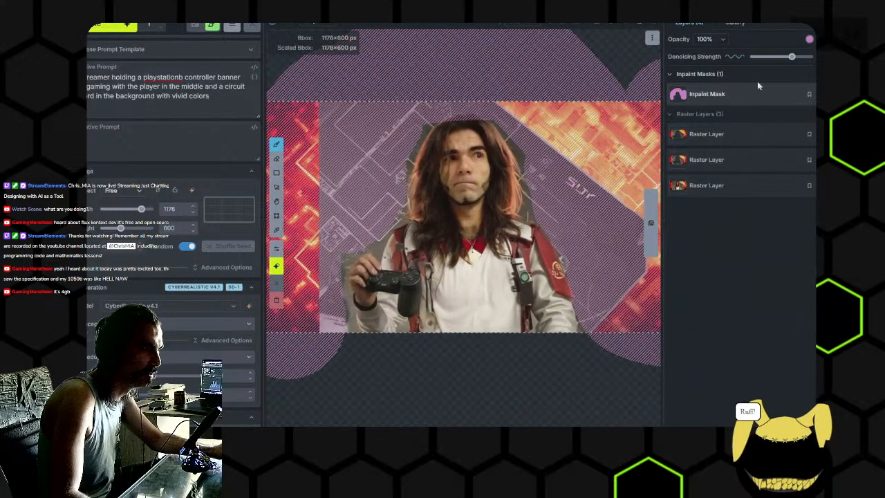
left_click(113, 28)
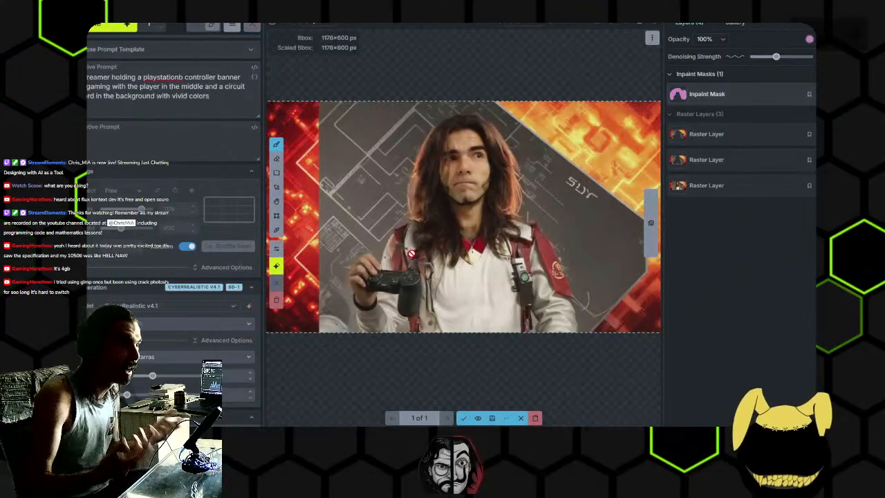
scroll(411, 254, "down", 2)
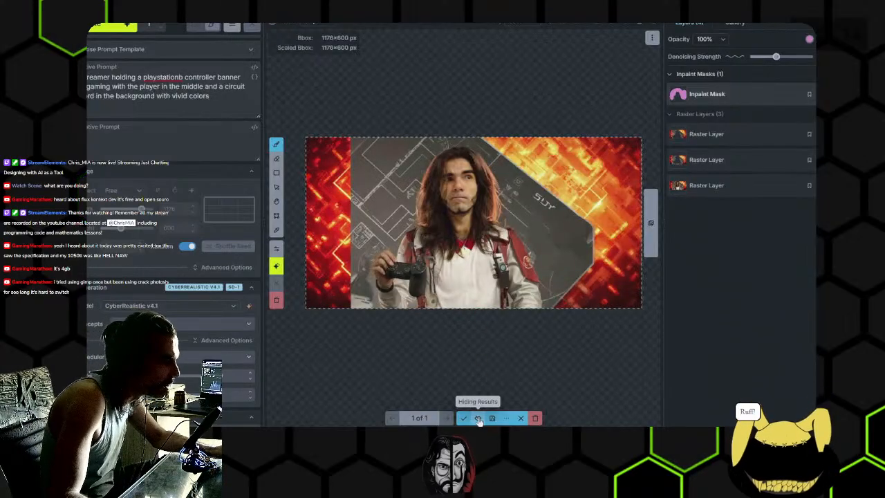
scroll(355, 273, "up", 2)
scroll(355, 274, "up", 3)
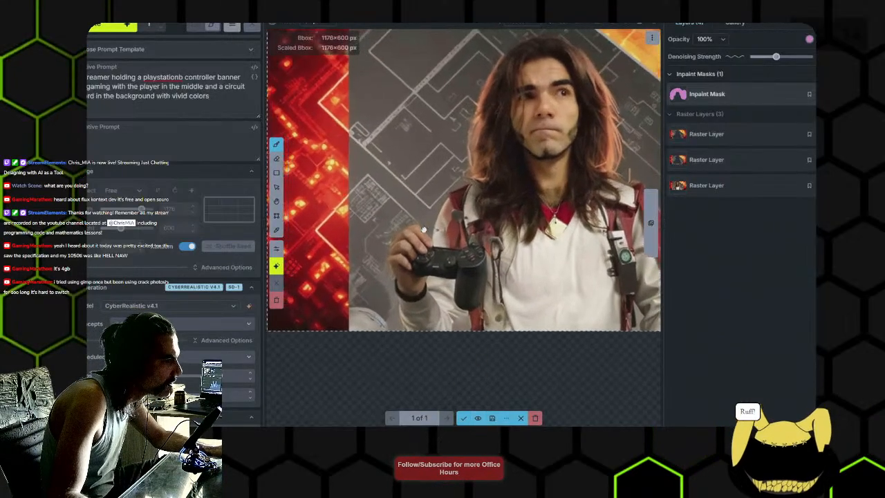
- Compare the generated background with the previous version, closely checking around the hand and controller, and accept it as a new raster layer
left_click(477, 421)
left_click(478, 421)
left_click(478, 421)
left_click(478, 421)
scroll(532, 297, "down", 2)
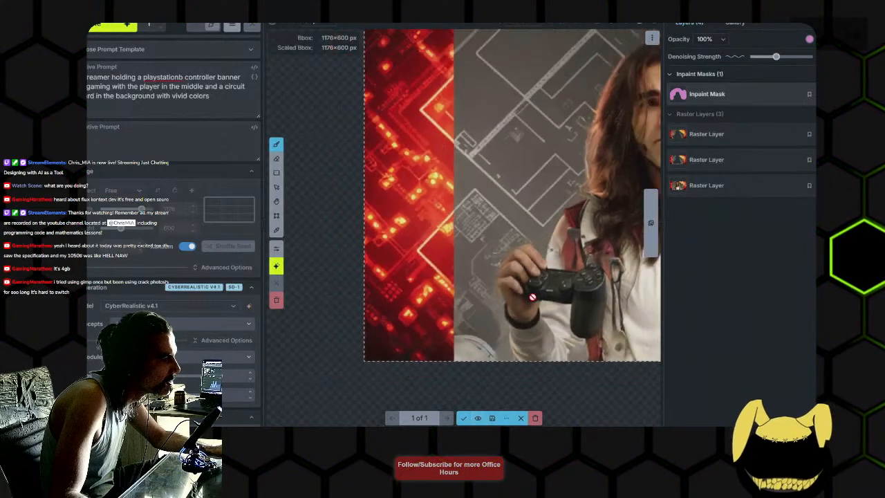
scroll(490, 260, "up", 2)
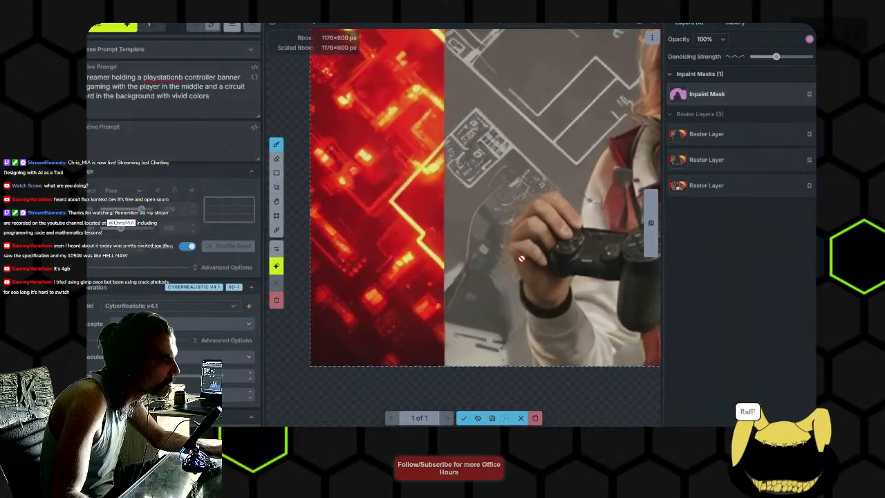
left_click(477, 420)
left_click(478, 420)
left_click(478, 420)
left_click(478, 420)
left_click(478, 420)
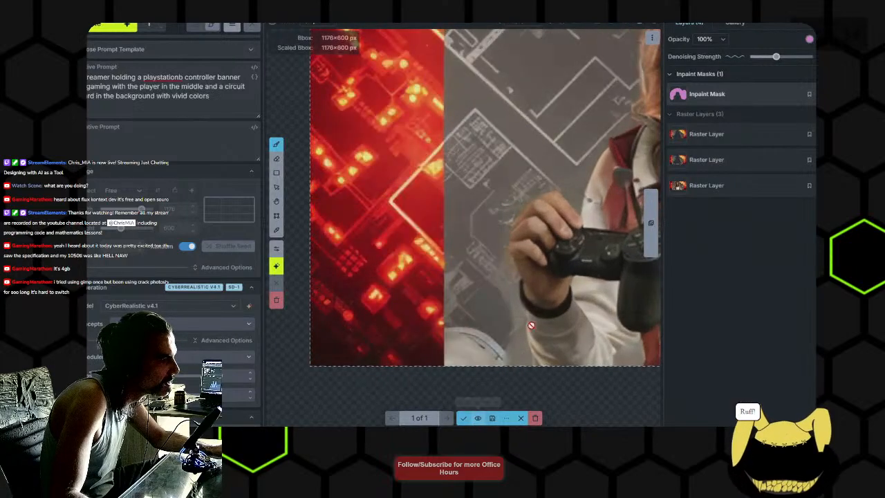
scroll(541, 302, "down", 4)
left_click(463, 417)
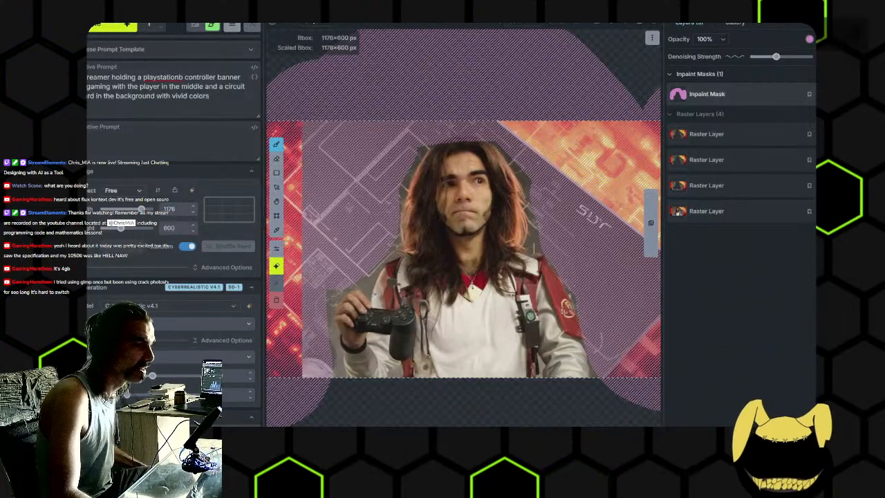
- Switch to GIMP and look through the available Light and Shadow filters without applying one
key("alt+Tab")
left_click(188, 16)
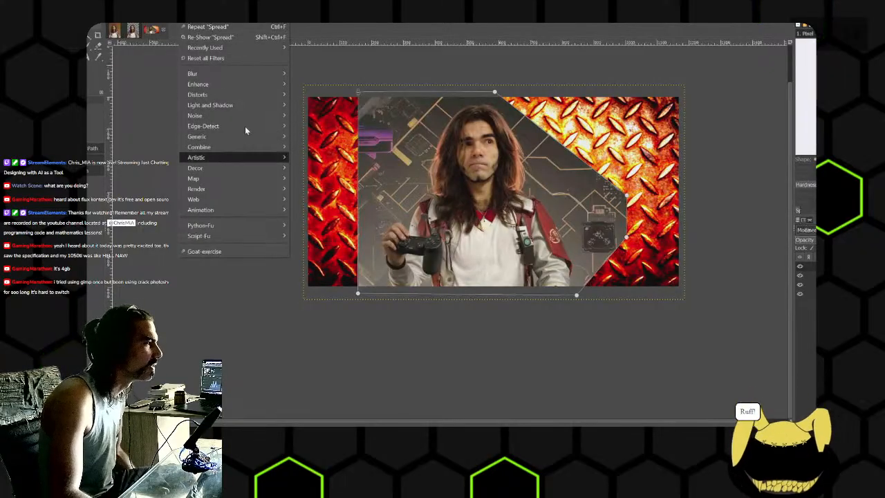
mouse_move(276, 104)
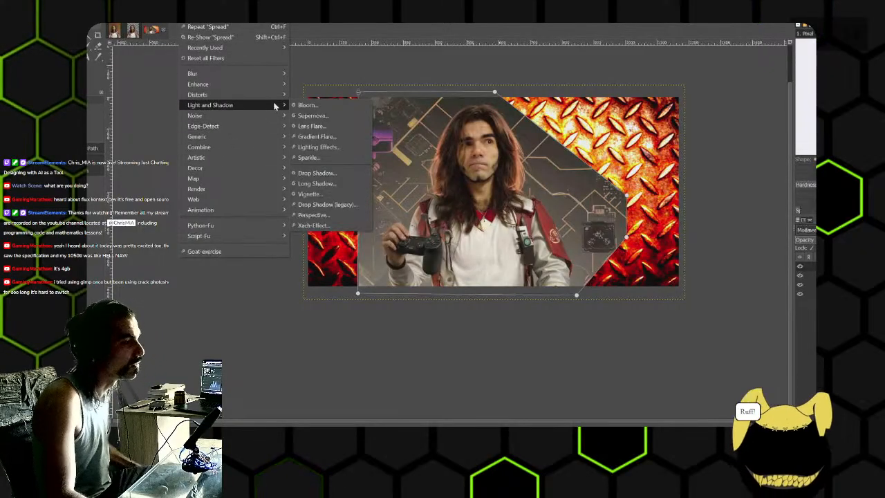
left_click(706, 65)
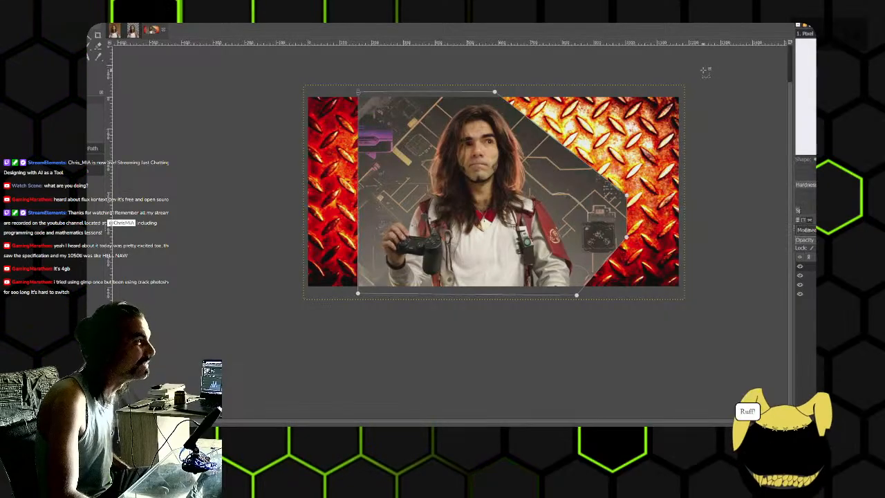
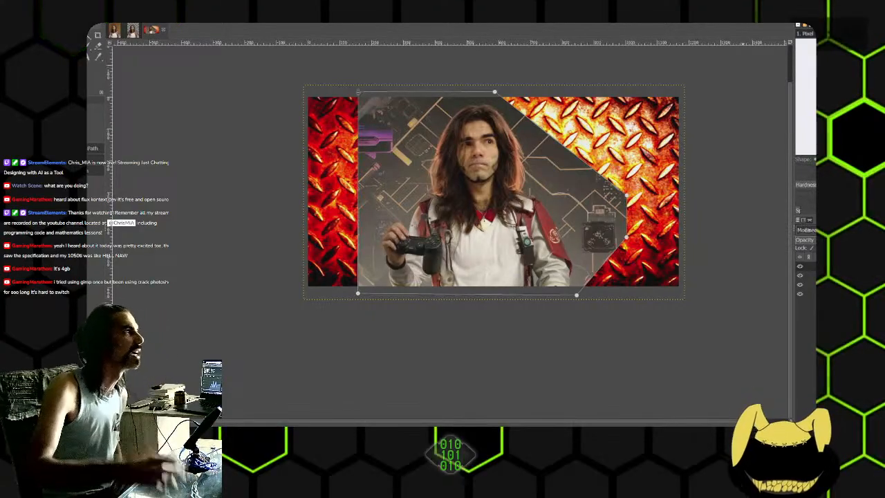
- Apply the Cartoon artistic filter to the current pasted layer with mask radius 20.785 and percent black 0.509
left_click(189, 15)
mouse_move(214, 160)
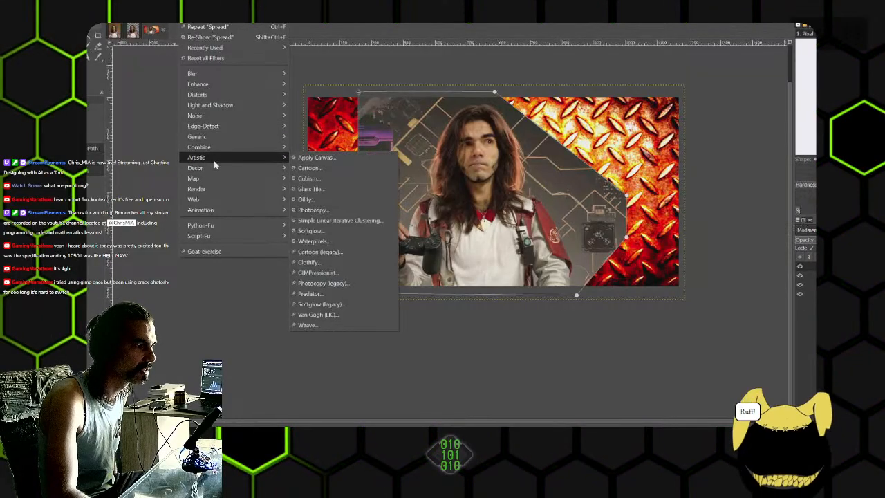
left_click(336, 178)
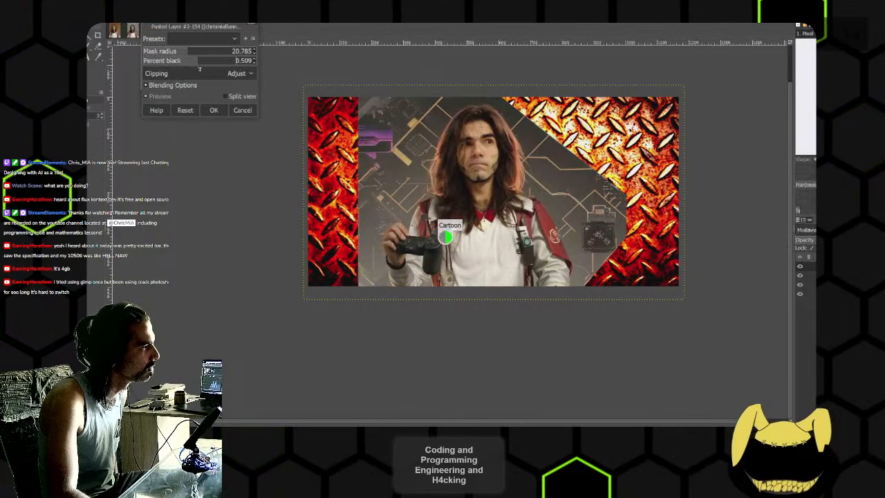
left_click(213, 110)
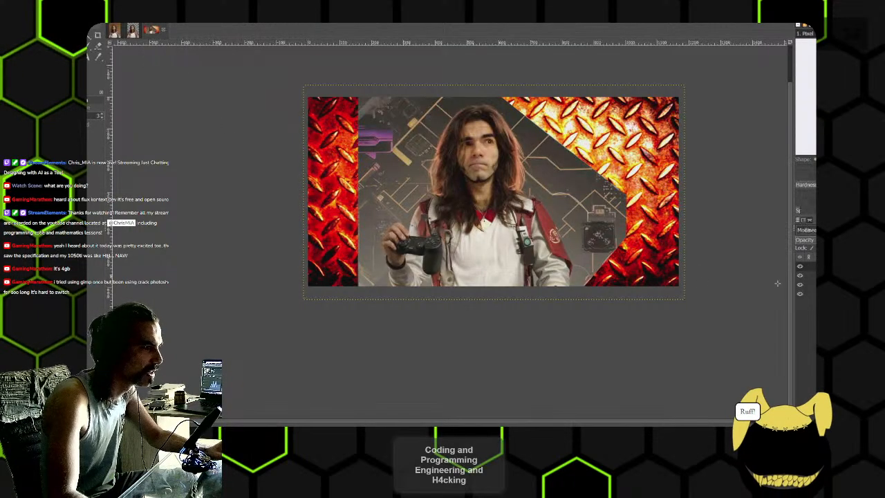
- Repeat the Cartoon filter on the portrait layer, check the result up close and undo it
left_click(185, 24)
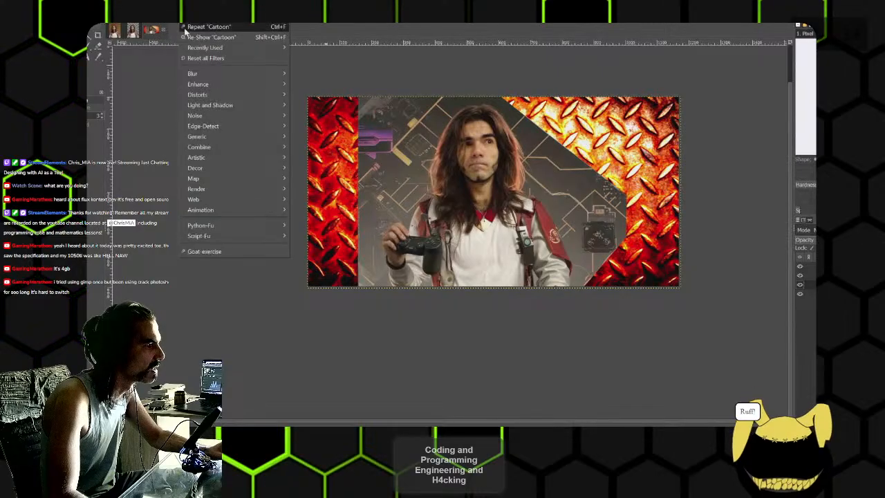
left_click(190, 30)
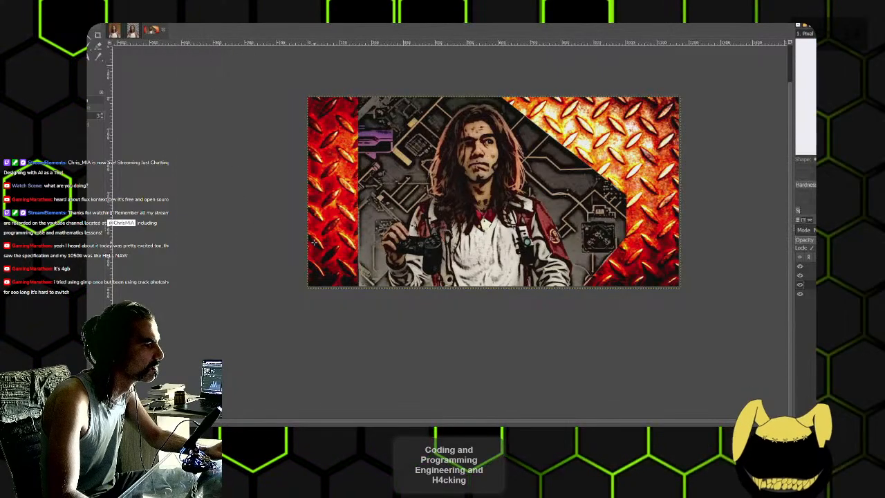
scroll(508, 271, "up", 1)
scroll(508, 271, "up", 3)
scroll(508, 271, "down", 2)
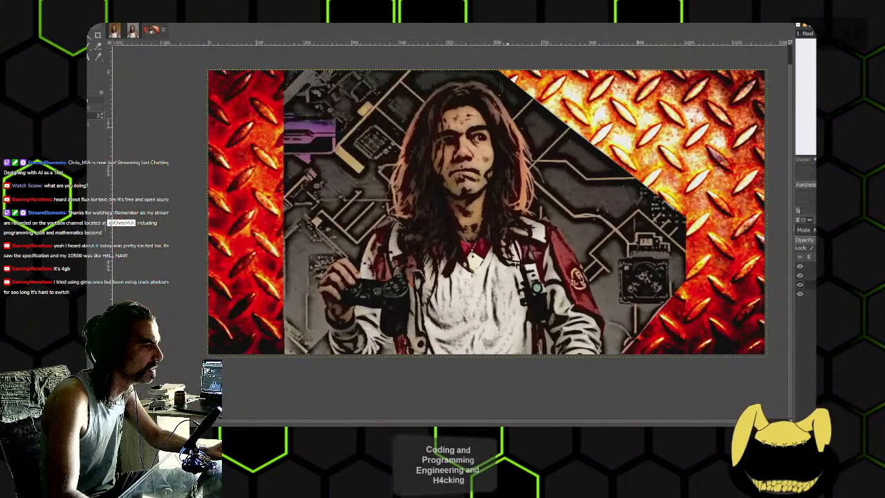
key("ctrl+z")
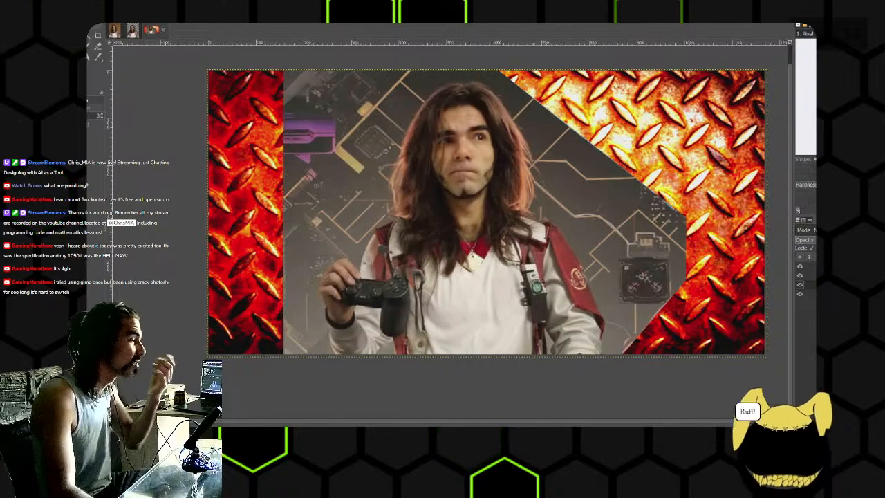
left_click(185, 25)
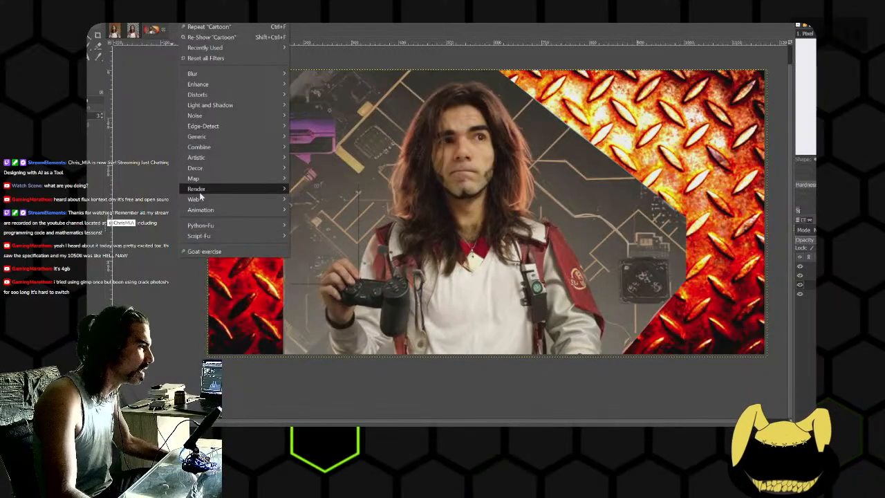
mouse_move(199, 193)
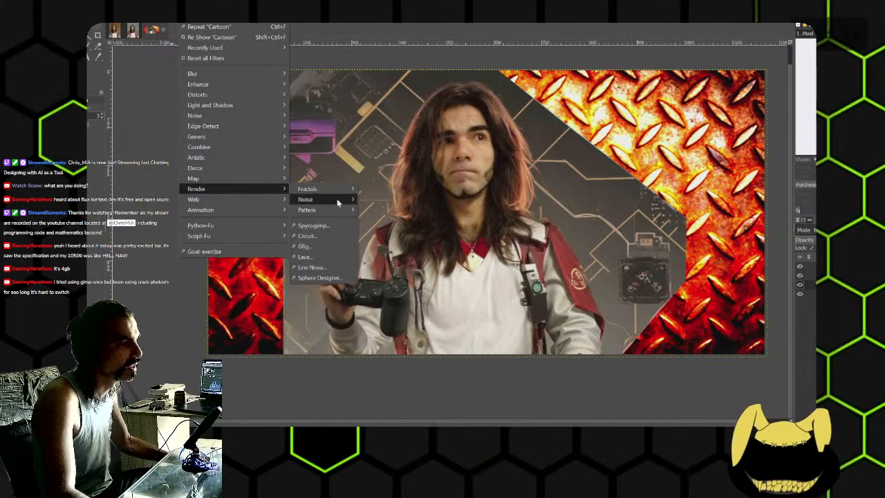
mouse_move(337, 199)
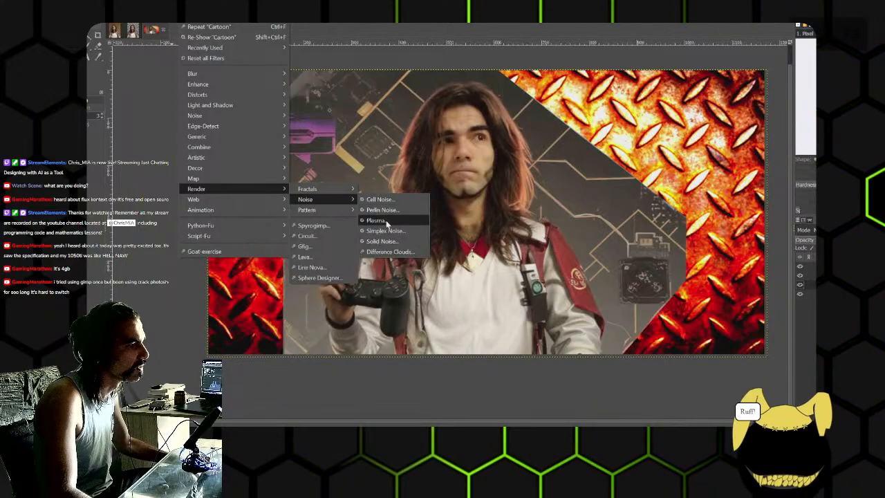
left_click(612, 54)
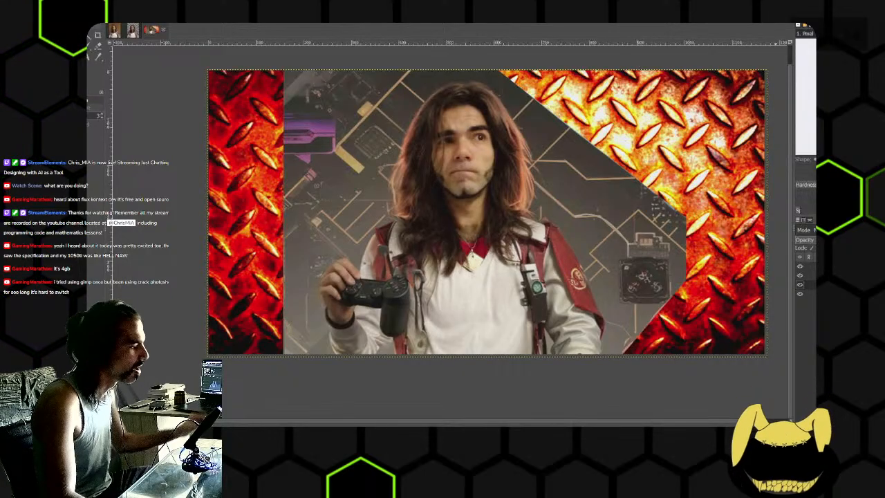
- Switch to Invoke and erase the entire existing inpaint mask around the streamer
key("alt+Tab")
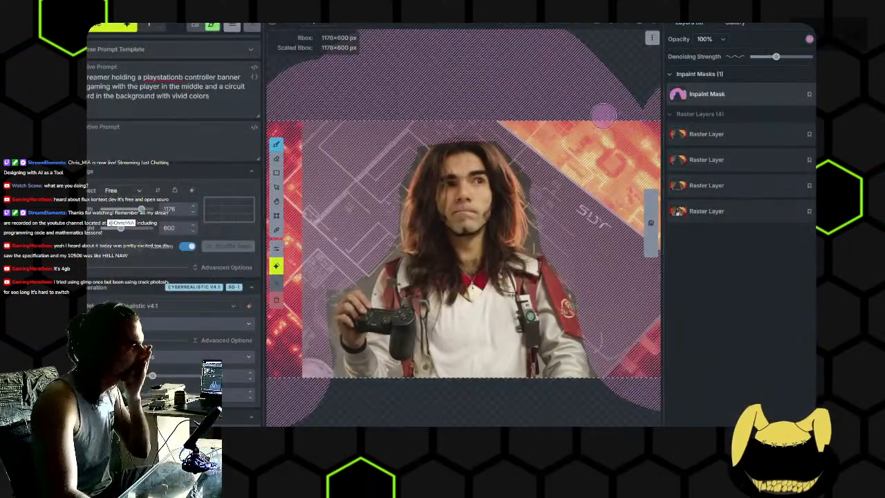
scroll(566, 163, "down", 1)
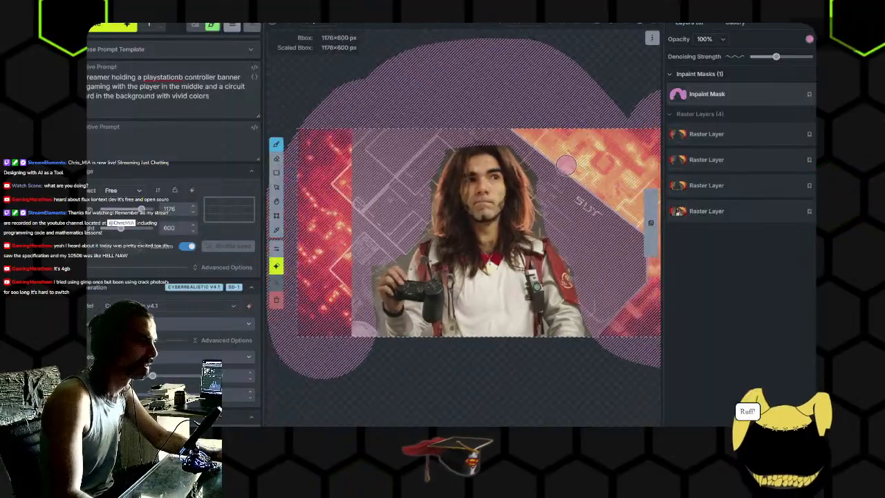
scroll(570, 206, "down", 1)
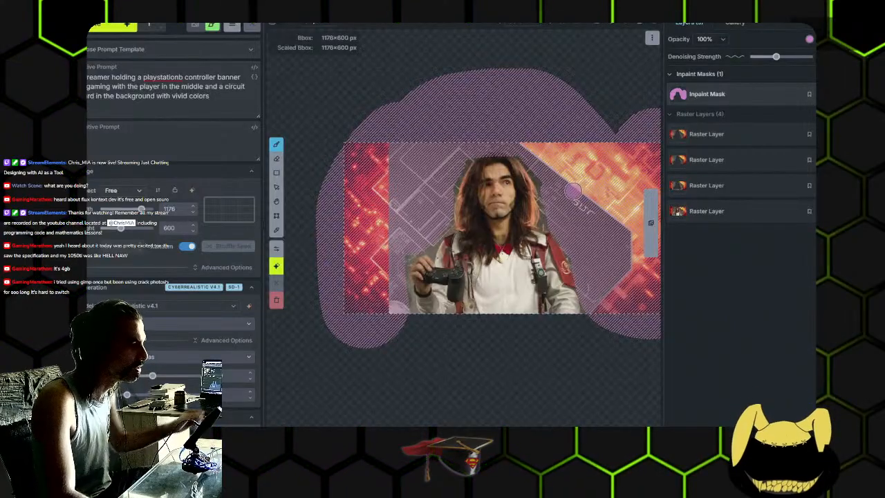
left_click_drag(589, 190, 504, 184)
scroll(503, 183, "down", 1)
key("e")
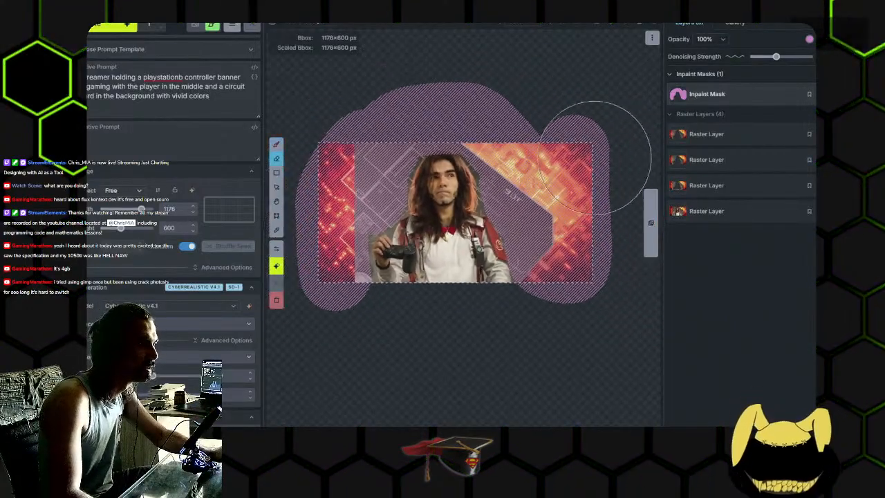
mouse_move(612, 146)
left_mouse_down()
mouse_move(566, 298)
mouse_move(545, 137)
mouse_move(560, 260)
mouse_move(412, 89)
mouse_move(365, 187)
left_mouse_up()
left_click_drag(401, 287, 436, 284)
scroll(438, 282, "up", 2)
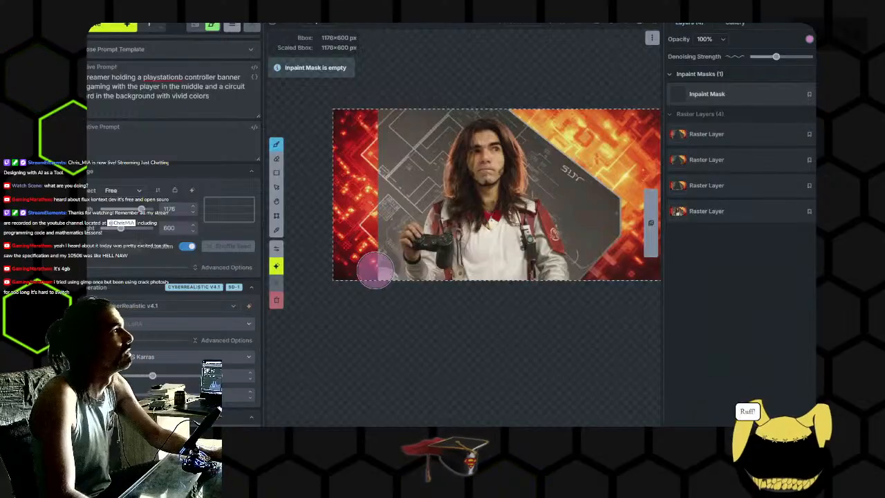
- Mask a vertical strip where the red side meets the grey panel, correct "playstation" in the prompt and generate
left_click_drag(379, 270, 382, 200)
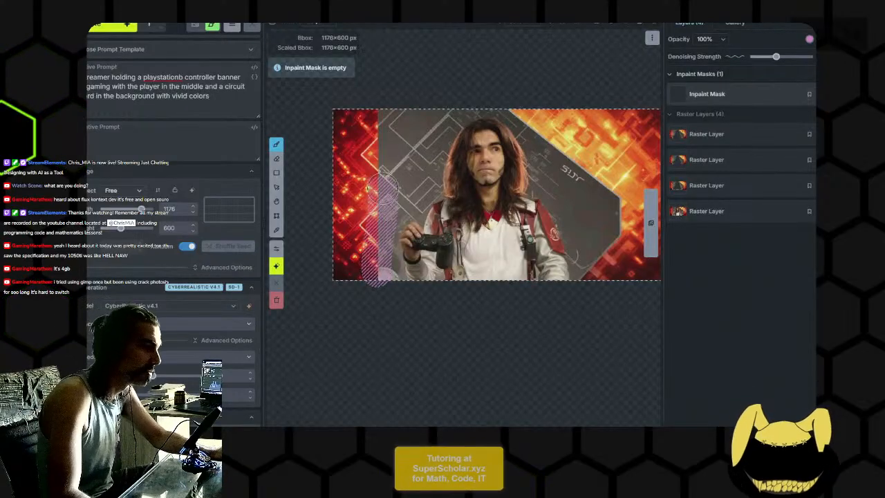
left_click_drag(383, 114, 382, 114)
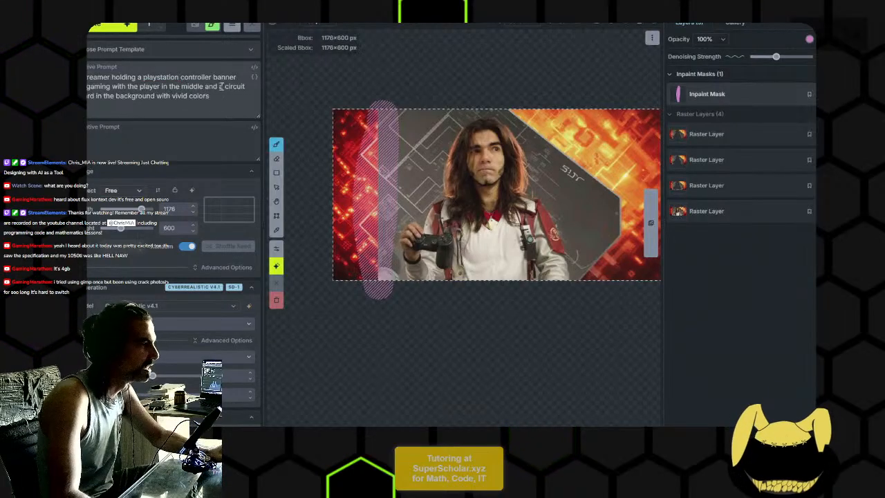
left_click(113, 31)
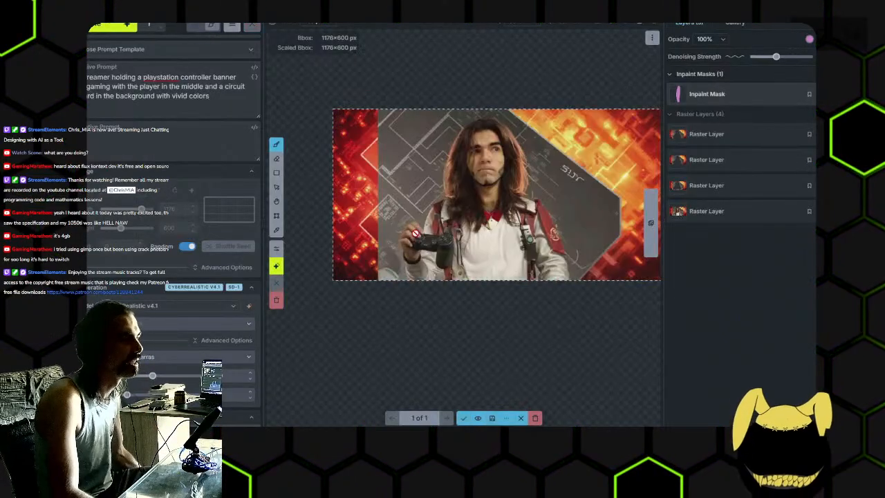
- Examine the regenerated border strip up close and accept it as a new raster layer
scroll(373, 227, "up", 2)
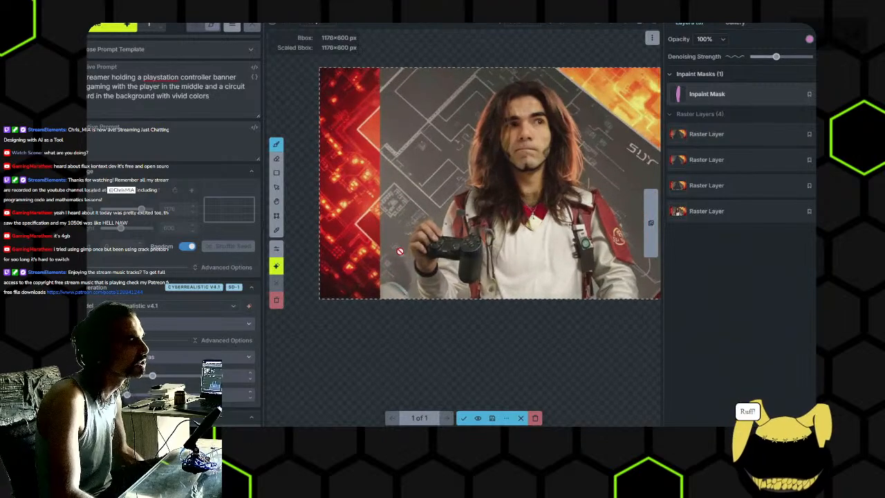
scroll(399, 246, "down", 2)
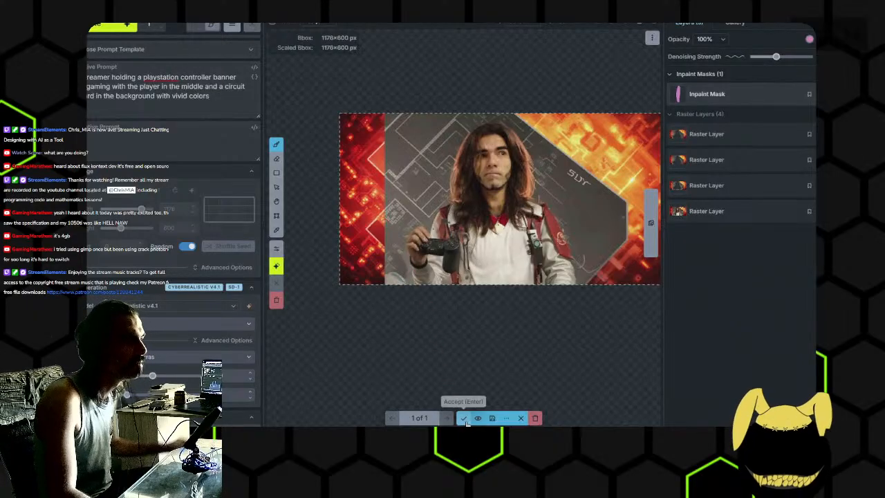
left_click(467, 420)
- Try erasing the strip mask, and undo back to before the strip layer was accepted
key("e")
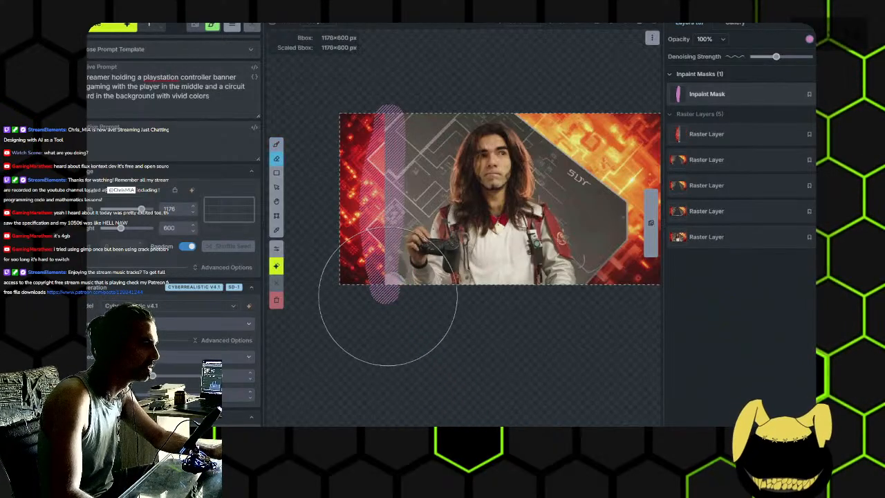
scroll(401, 180, "up", 2)
left_click_drag(390, 177, 459, 181)
key("ctrl+z")
key("ctrl+z")
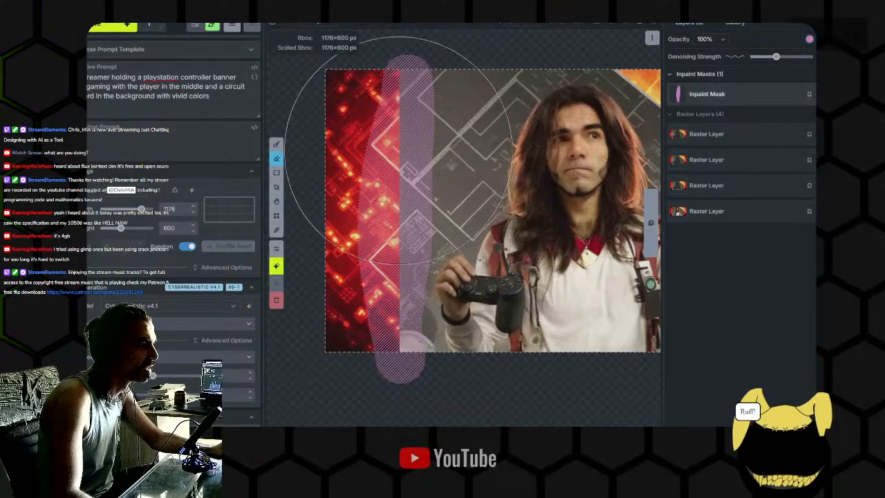
- Erase the strip mask and paint a new inpaint mask over the whole background around the streamer
left_click_drag(407, 147, 412, 339)
key("b")
mouse_move(479, 255)
left_mouse_down()
mouse_move(417, 230)
mouse_move(453, 255)
left_mouse_up()
scroll(420, 231, "down", 4)
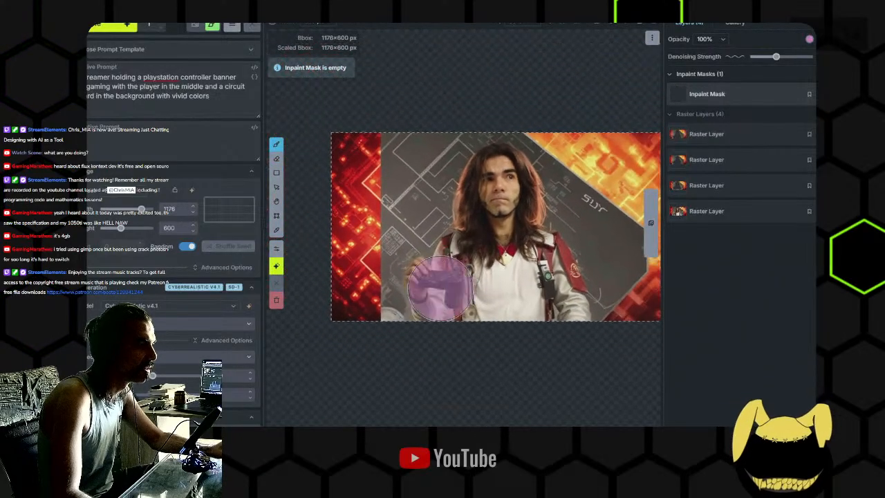
mouse_move(361, 316)
left_mouse_down()
mouse_move(365, 137)
mouse_move(370, 269)
mouse_move(370, 164)
mouse_move(401, 196)
mouse_move(421, 142)
mouse_move(419, 181)
mouse_move(434, 137)
mouse_move(524, 116)
mouse_move(584, 140)
mouse_move(554, 123)
mouse_move(577, 173)
mouse_move(512, 173)
mouse_move(501, 142)
mouse_move(539, 229)
mouse_move(550, 280)
mouse_move(601, 262)
mouse_move(573, 121)
mouse_move(608, 166)
mouse_move(540, 140)
mouse_move(535, 90)
left_mouse_up()
- Raise the denoising strength to near its maximum and generate the masked background
left_click_drag(790, 63, 805, 59)
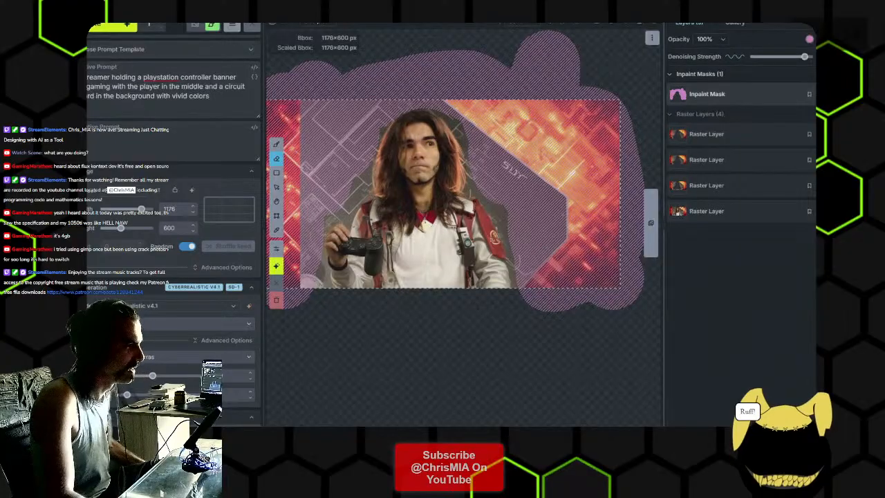
left_click(103, 26)
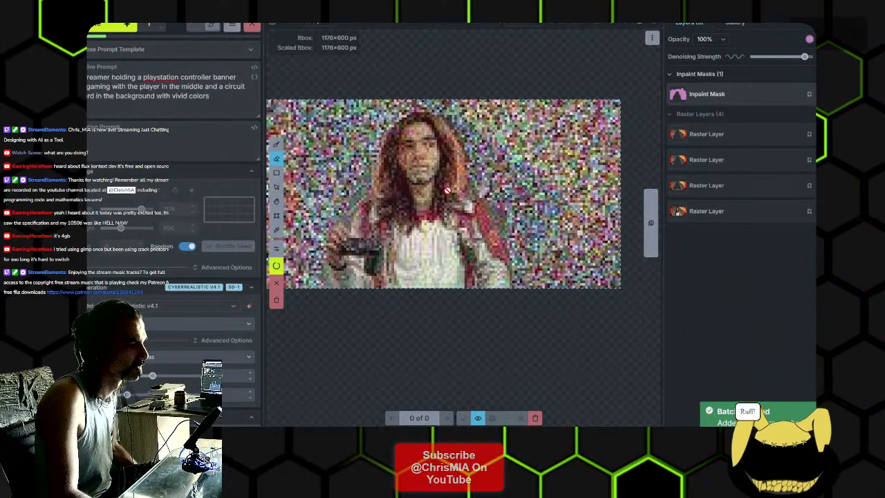
- Inspect the generated background, including the area beside the streamer's shoulder, and discard the result
scroll(453, 191, "down", 2)
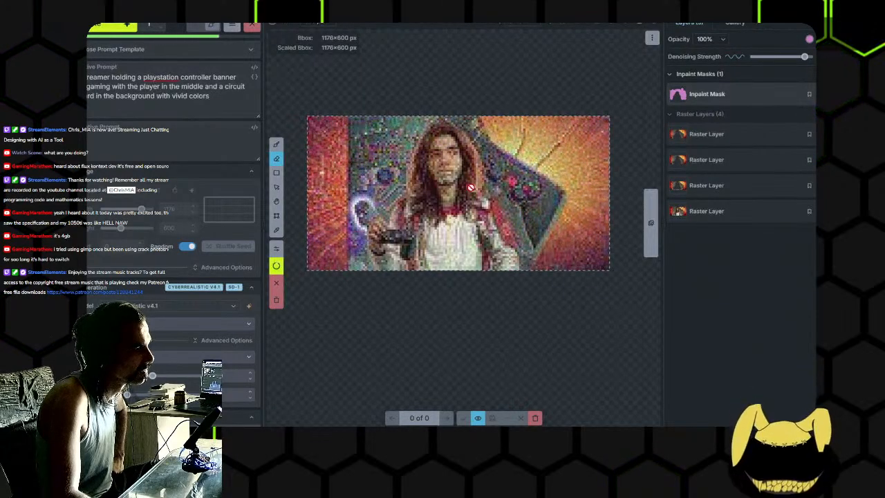
scroll(474, 192, "up", 2)
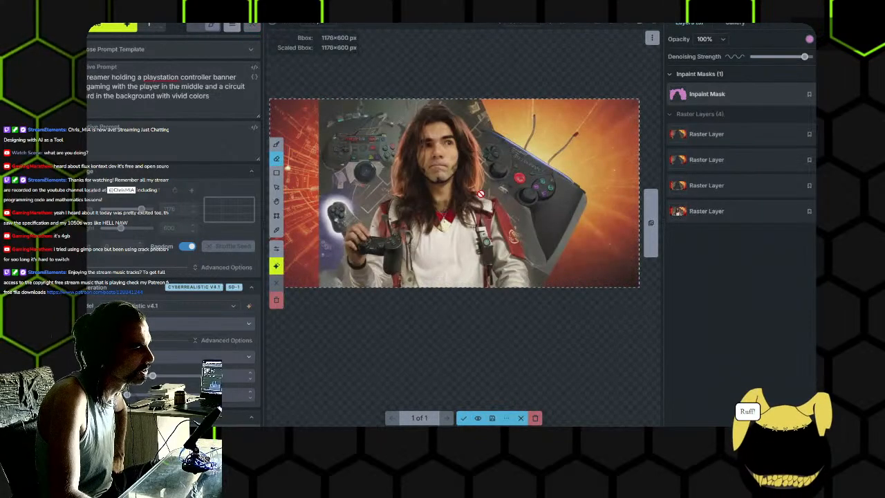
scroll(408, 172, "up", 4)
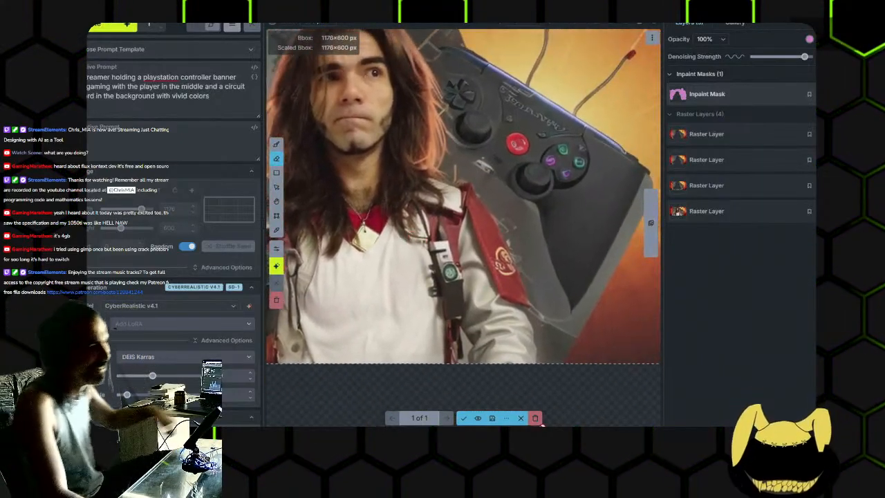
left_click(535, 417)
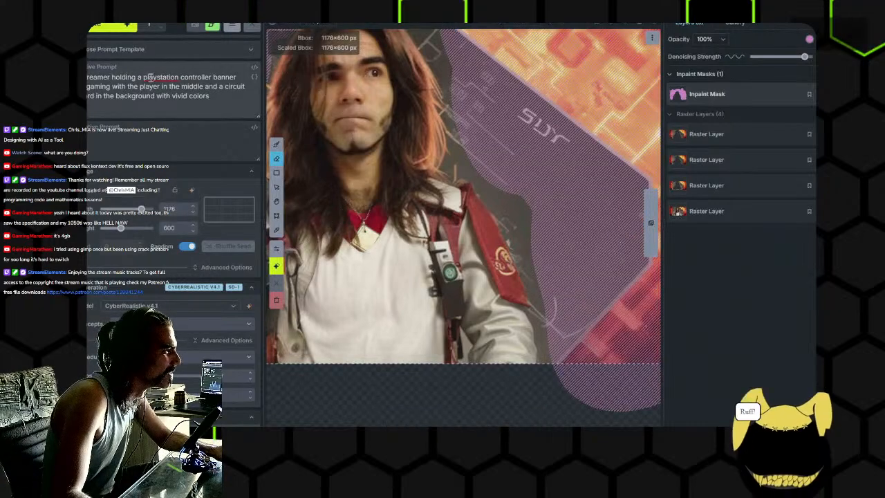
- Remove "holding a playstation controller" from the positive prompt, generate the masked background again and view the whole result
left_click_drag(212, 77, 138, 78)
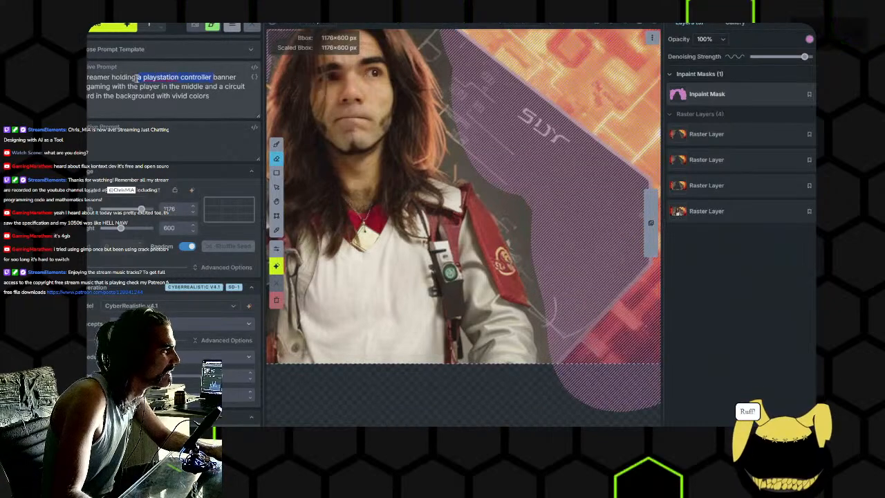
key("BackSpace")
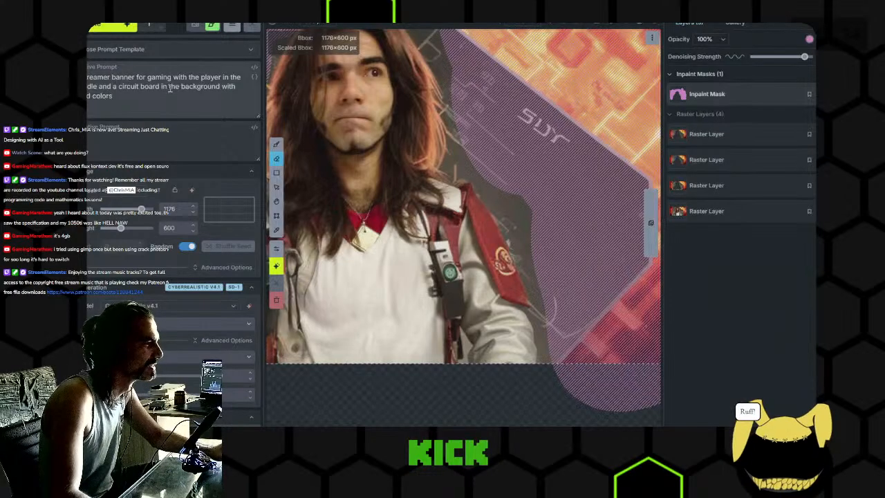
left_click(109, 27)
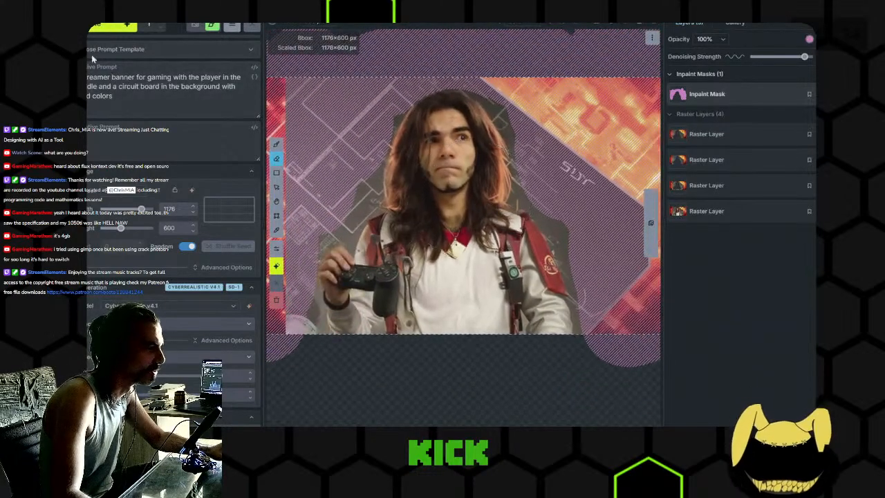
left_click(93, 29)
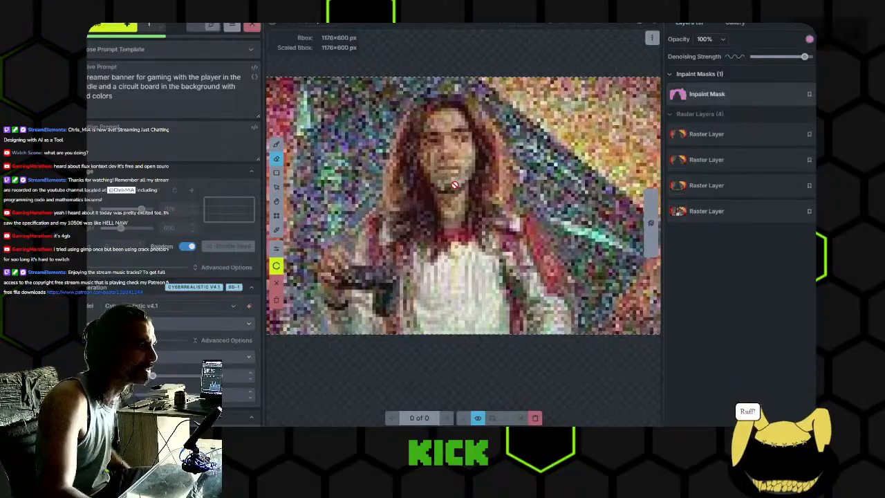
scroll(454, 185, "down", 2)
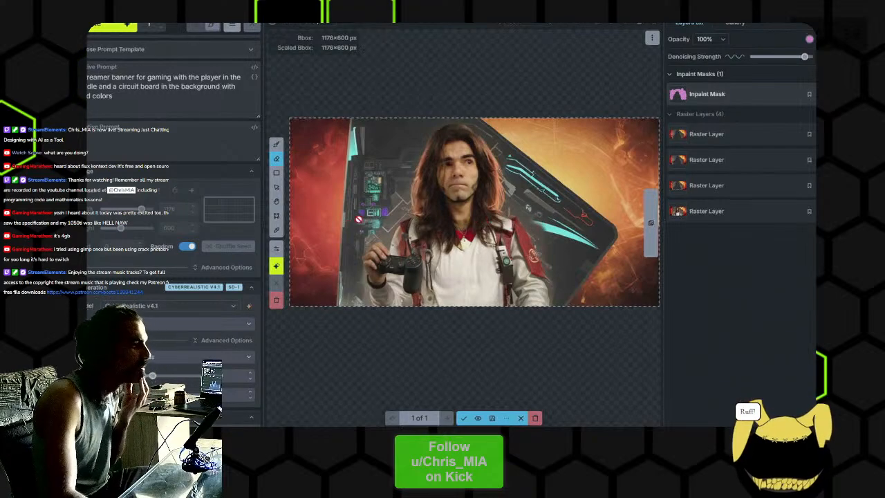
- Examine the newly generated background closely around the circuit details, the streamer's controller and the red and orange edges
scroll(359, 219, "up", 2)
left_click_drag(374, 222, 386, 260)
left_click_drag(446, 270, 417, 240)
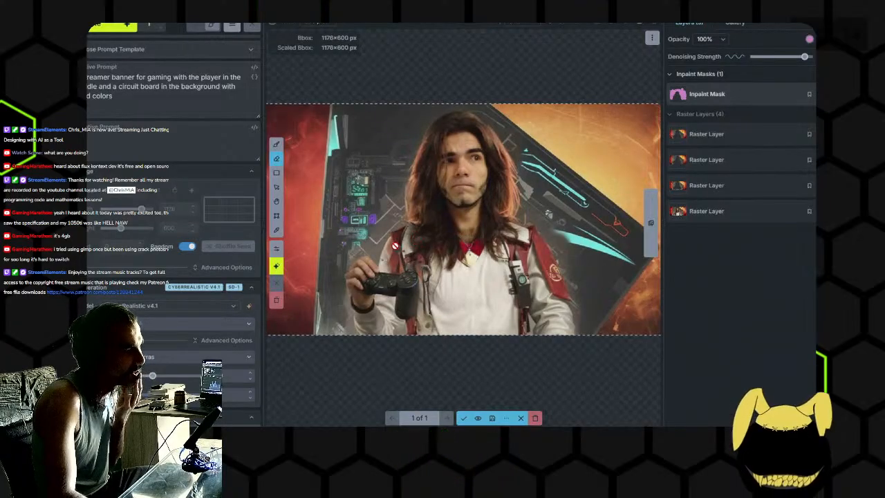
scroll(402, 254, "up", 3)
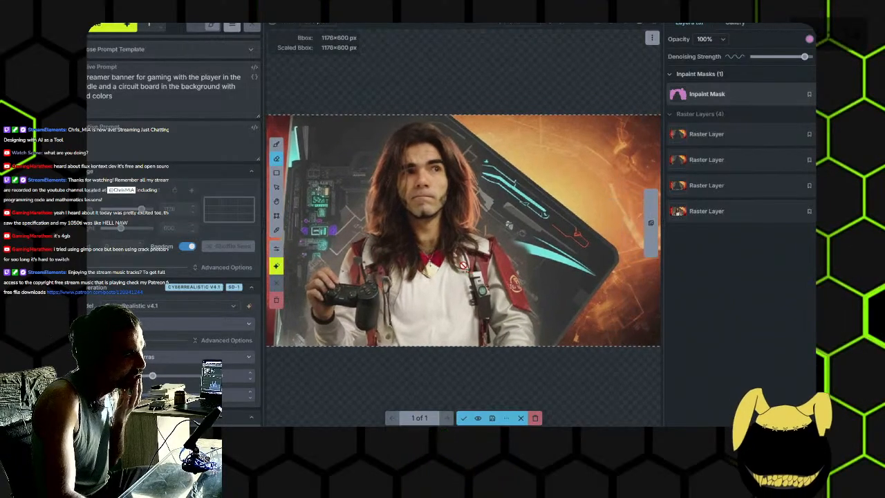
scroll(402, 254, "up", 4)
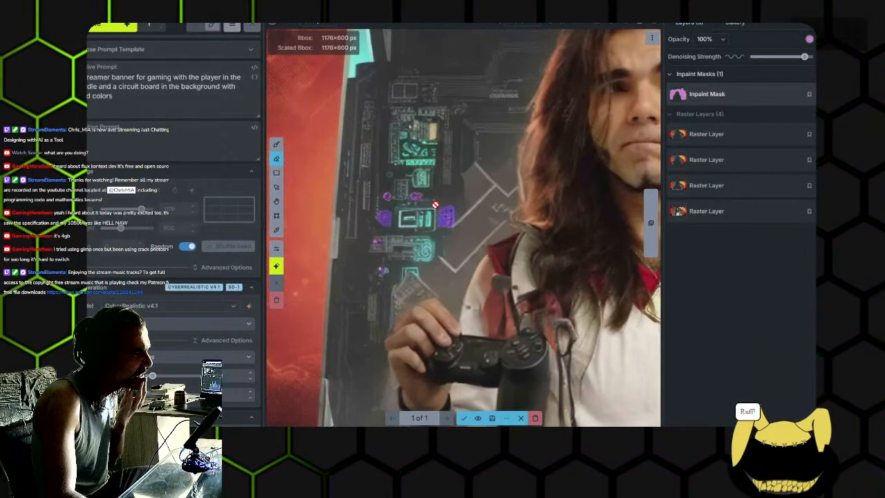
scroll(440, 217, "down", 5)
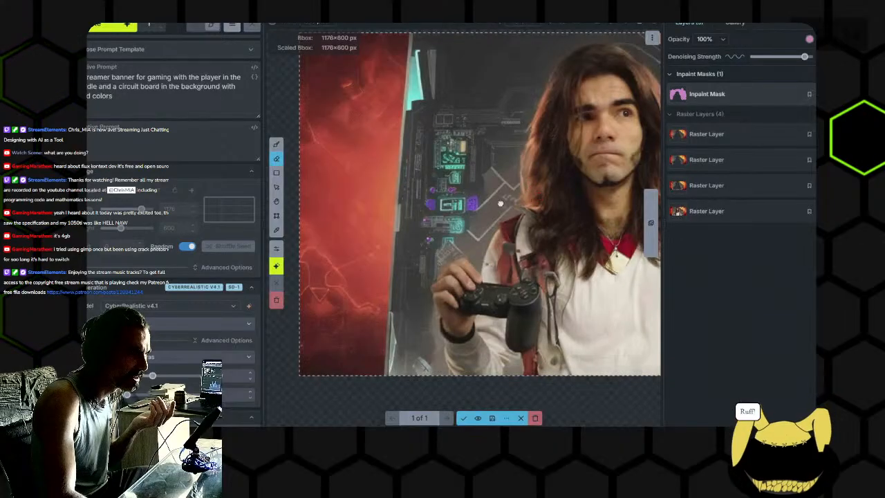
scroll(439, 217, "down", 2)
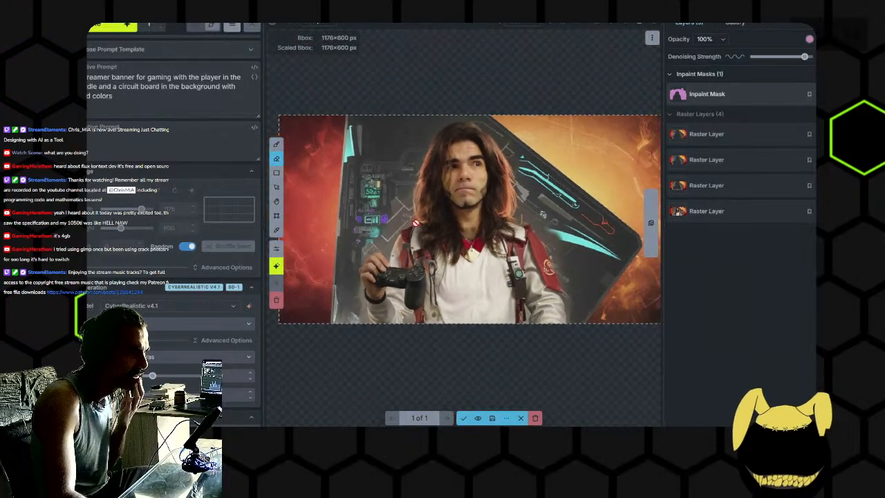
left_click_drag(606, 151, 551, 157)
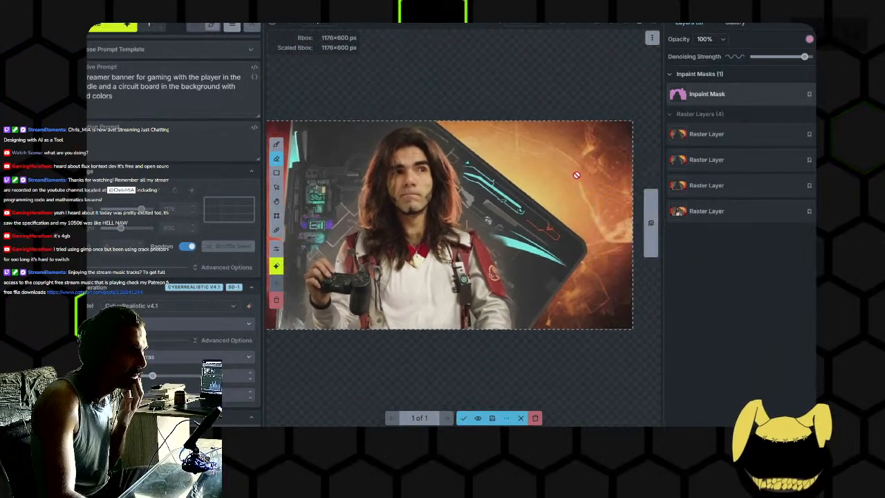
left_click_drag(423, 240, 551, 236)
scroll(385, 237, "up", 9)
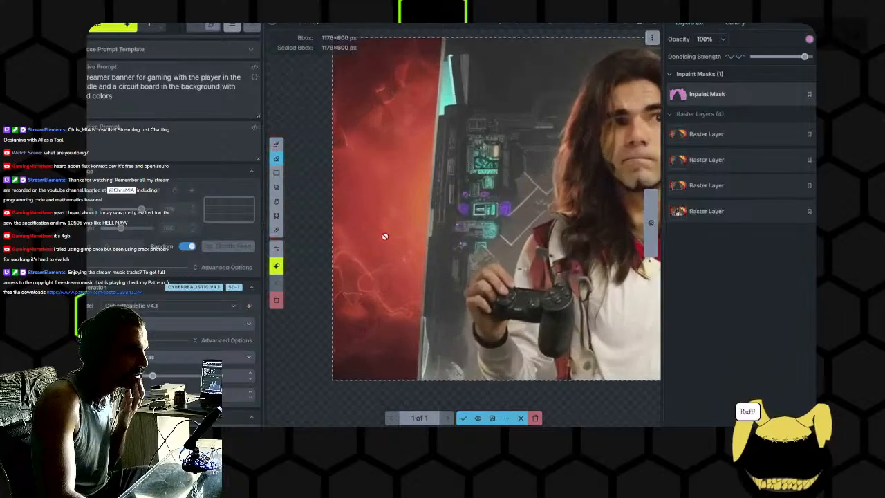
scroll(390, 286, "down", 4)
left_click_drag(437, 249, 359, 235)
- Accept the generated background as a new raster layer and save the canvas to the gallery
scroll(415, 230, "down", 2)
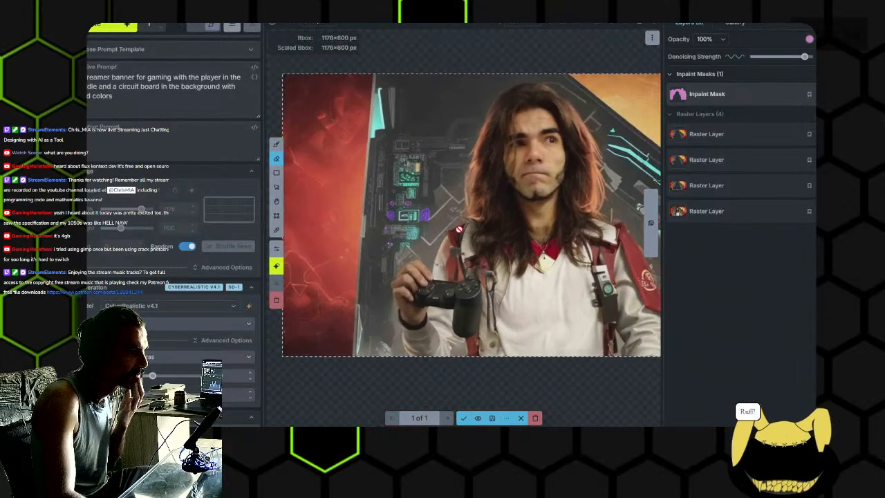
scroll(490, 230, "down", 3)
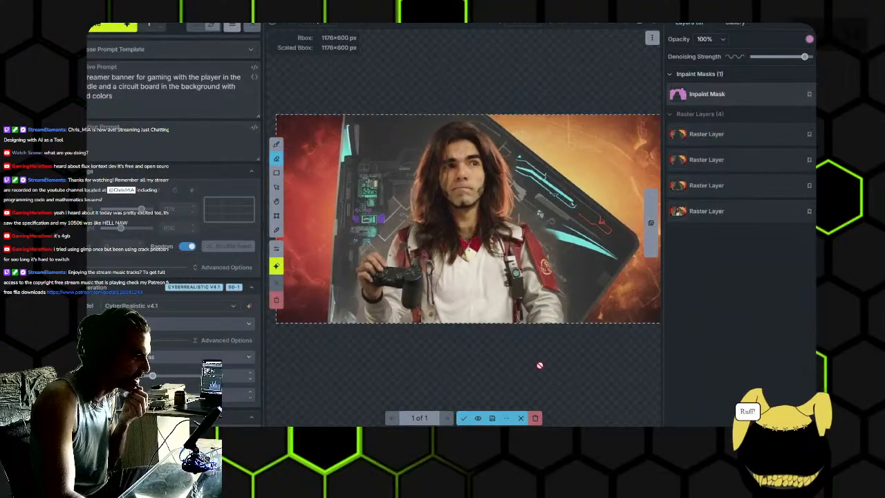
left_click(463, 418)
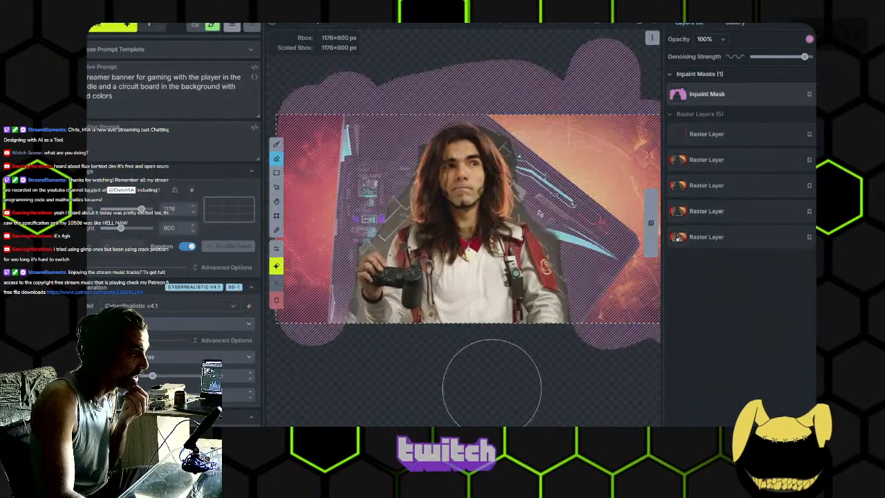
left_click(595, 26)
- Undo the recent generations and mask edits back to the diamond-plate background version with two raster layers
key("ctrl+z")
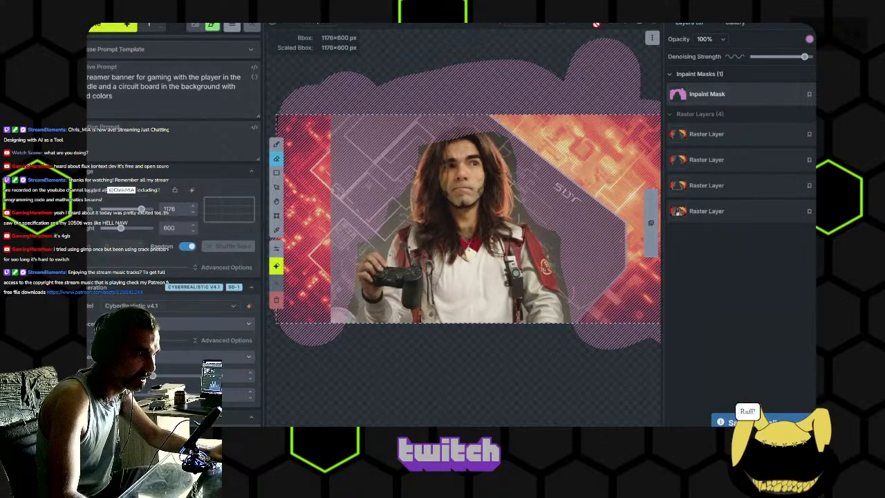
key("ctrl+z")
key("ctrl+z")
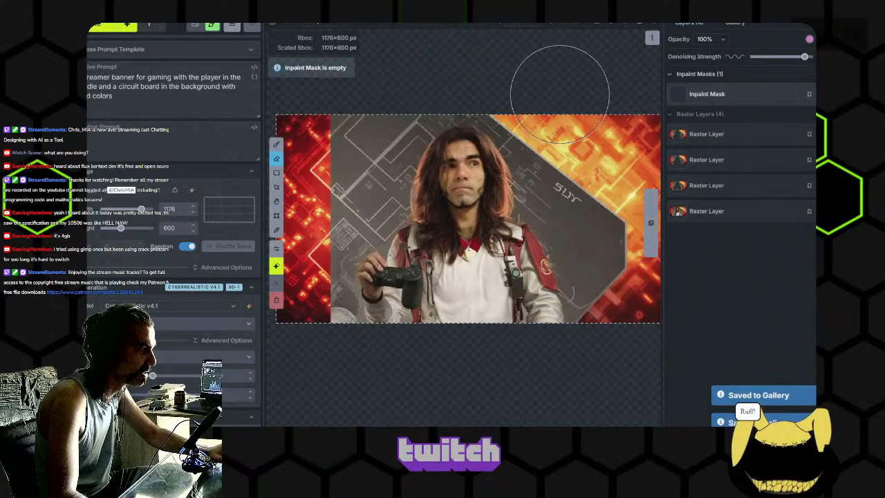
key("ctrl+z")
key("ctrl+z")
key("ctrl+z")
key("ctrl+z")
key("ctrl+z")
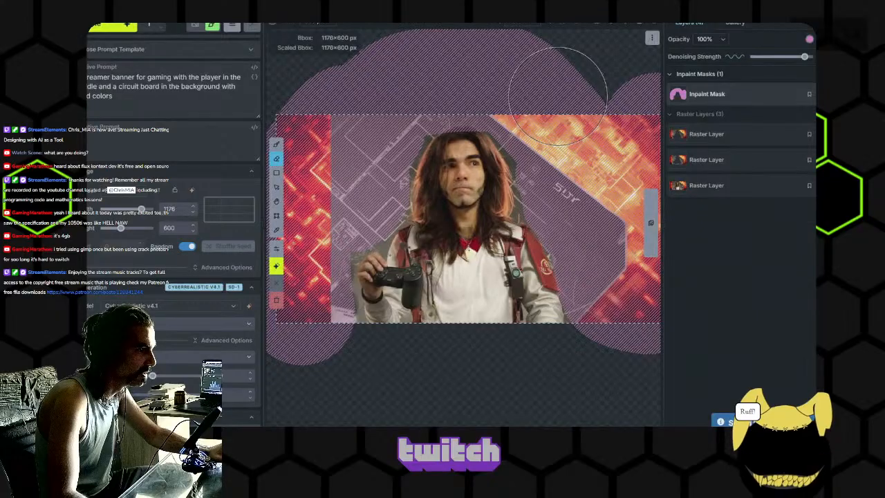
key("ctrl+z")
key("ctrl+z")
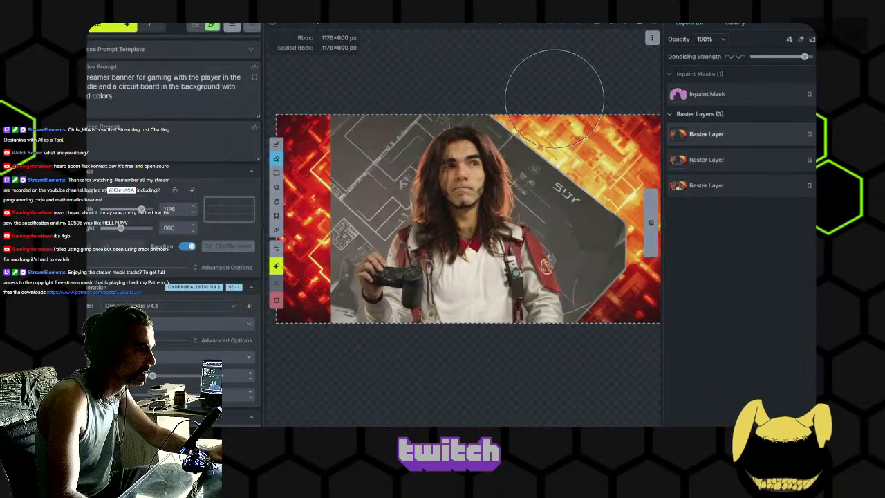
key("ctrl+z")
key("ctrl+z")
key("ctrl+z")
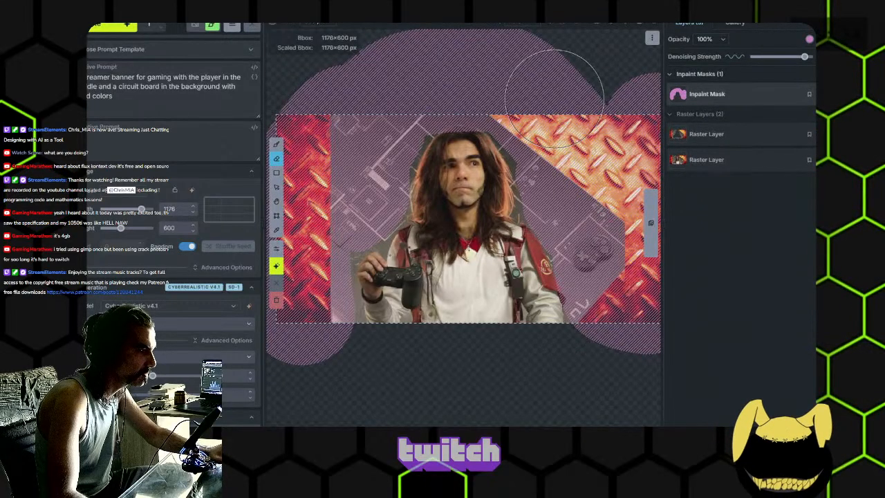
- Hide the inpaint mask and sample the grey panel colour beside the game controller drawn in the background
scroll(588, 242, "up", 5)
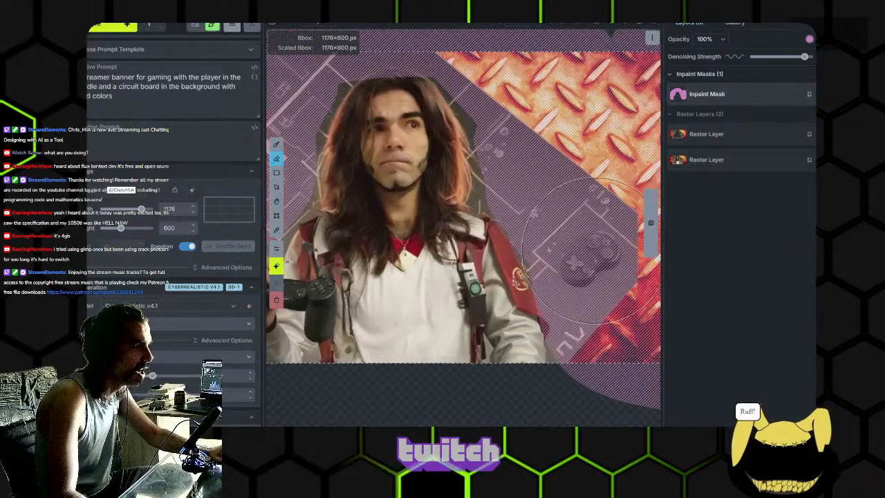
left_click_drag(589, 257, 515, 421)
scroll(484, 290, "down", 5)
left_click_drag(478, 276, 492, 140)
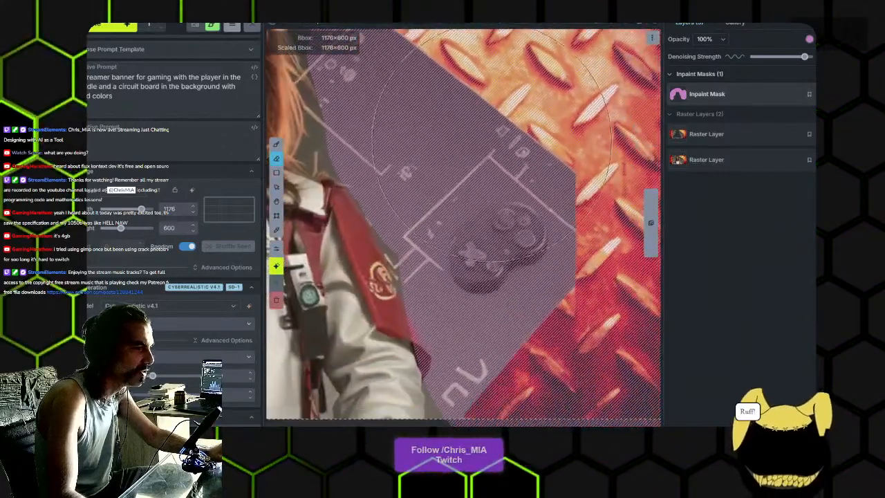
scroll(546, 216, "up", 5)
left_click(826, 94)
key("alt")
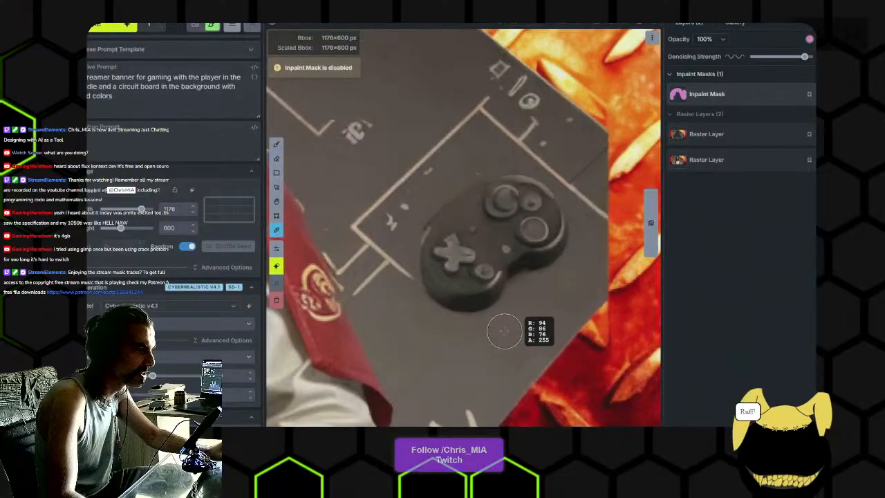
- Paint over the background's game controller on the upper raster layer with the sampled grey
left_click(721, 133)
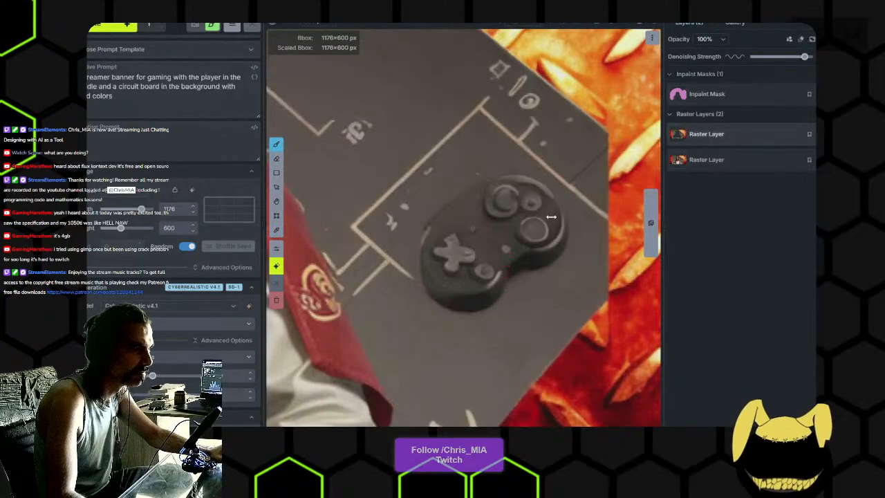
scroll(526, 242, "down", 7)
left_click_drag(515, 240, 513, 229)
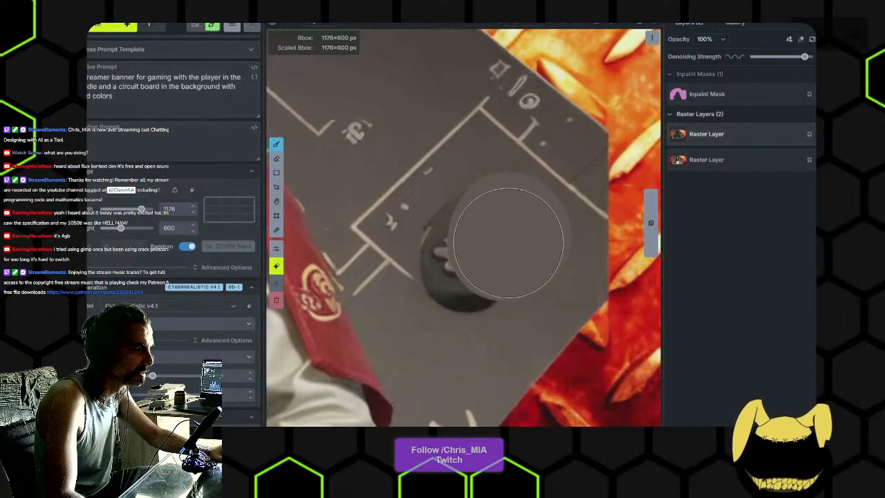
left_click_drag(477, 269, 474, 256)
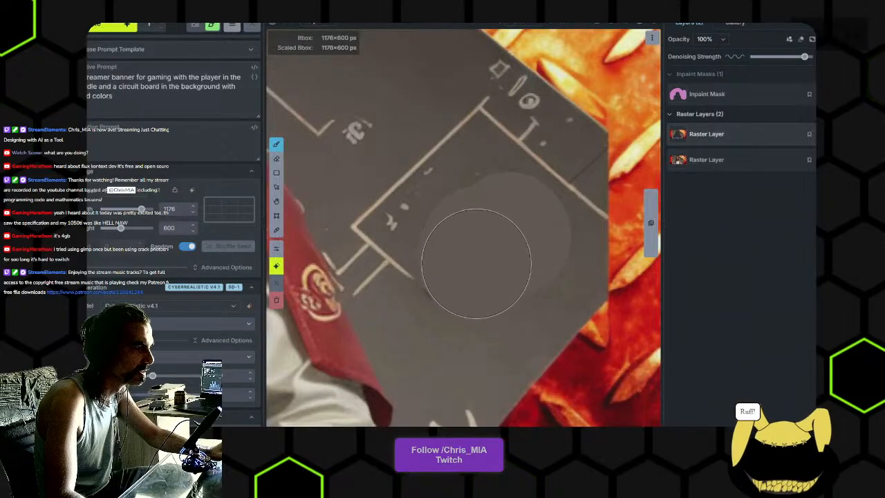
scroll(483, 247, "down", 8)
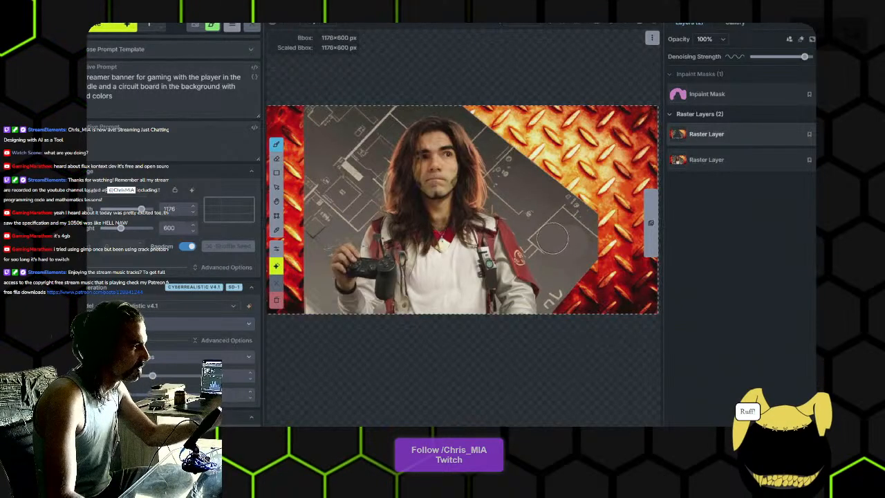
scroll(552, 239, "down", 1)
scroll(463, 199, "up", 7)
- Re-enable the inpaint mask and generate the masked background again
left_click(735, 93)
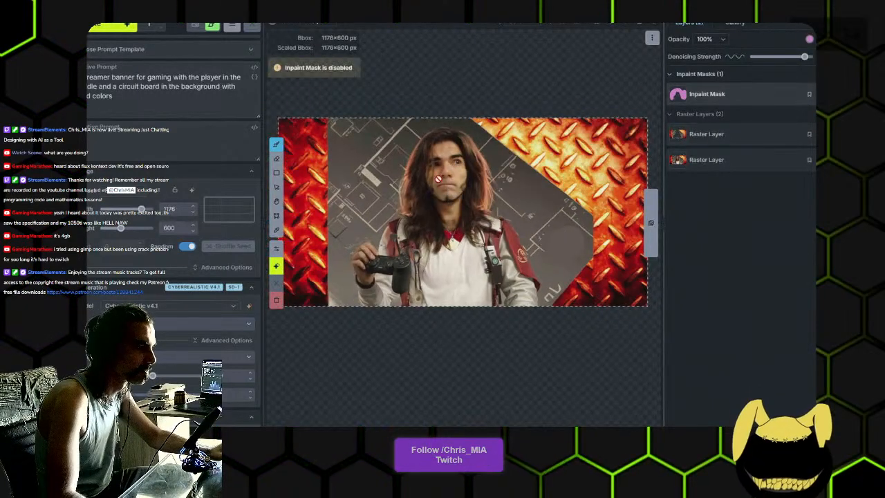
left_click_drag(430, 185, 466, 182)
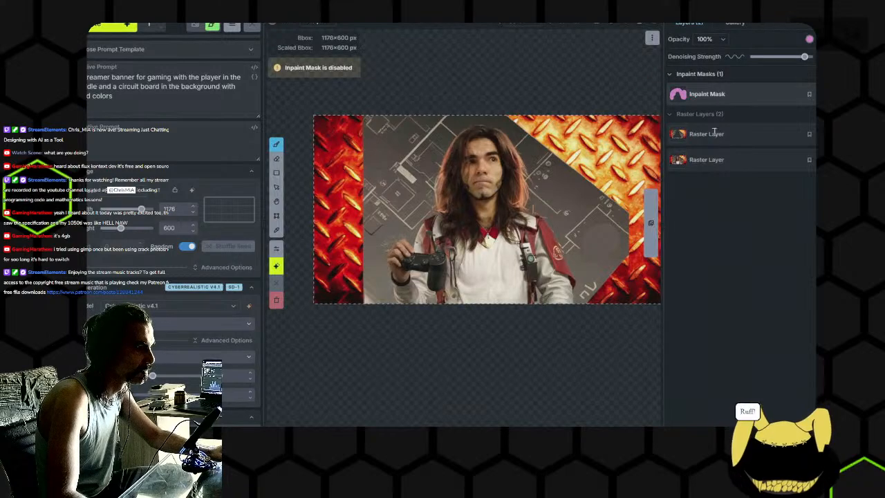
left_click(833, 94)
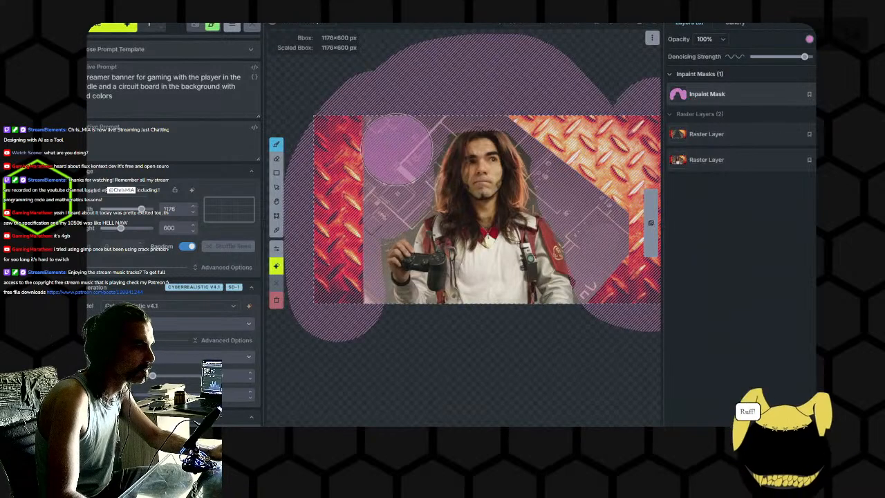
left_click_drag(508, 251, 451, 233)
key("e")
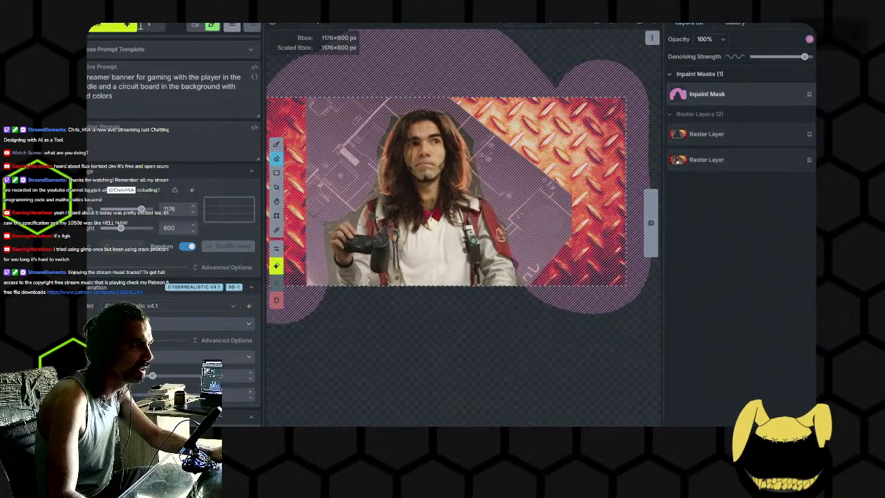
left_click(111, 29)
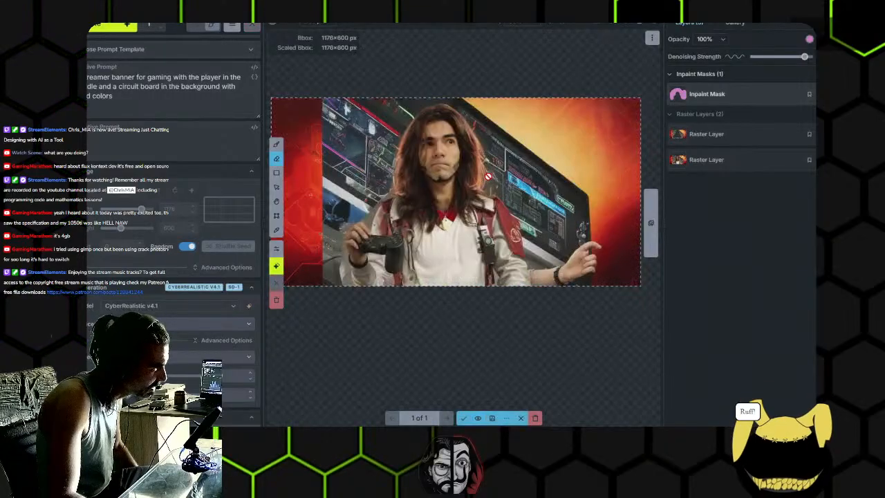
- Examine the generated background around the screens, the streamer's controller and the outstretched hand
scroll(537, 266, "up", 5)
scroll(536, 277, "down", 6)
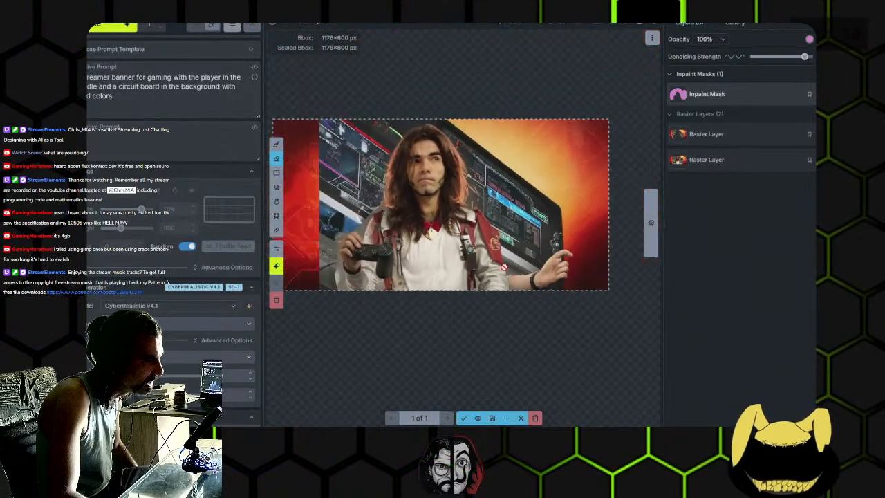
scroll(547, 269, "up", 3)
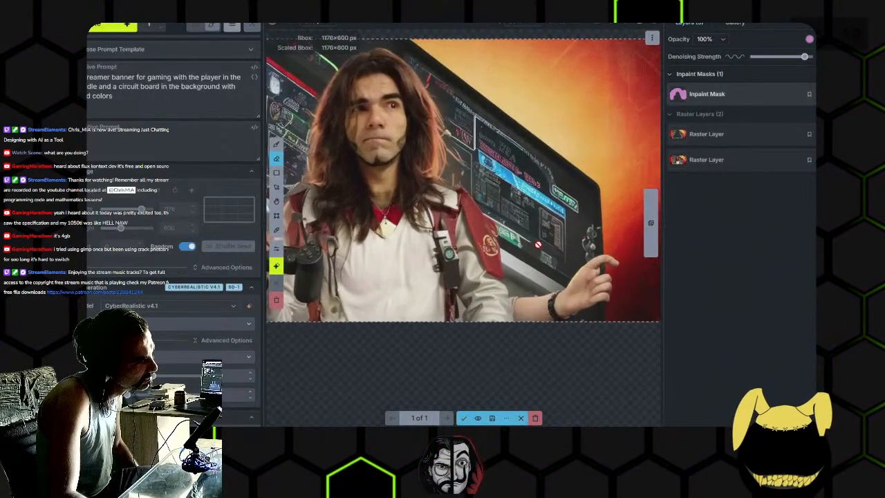
left_click_drag(381, 198, 512, 254)
scroll(464, 246, "up", 3)
left_click_drag(413, 190, 503, 284)
left_click_drag(542, 317, 518, 228)
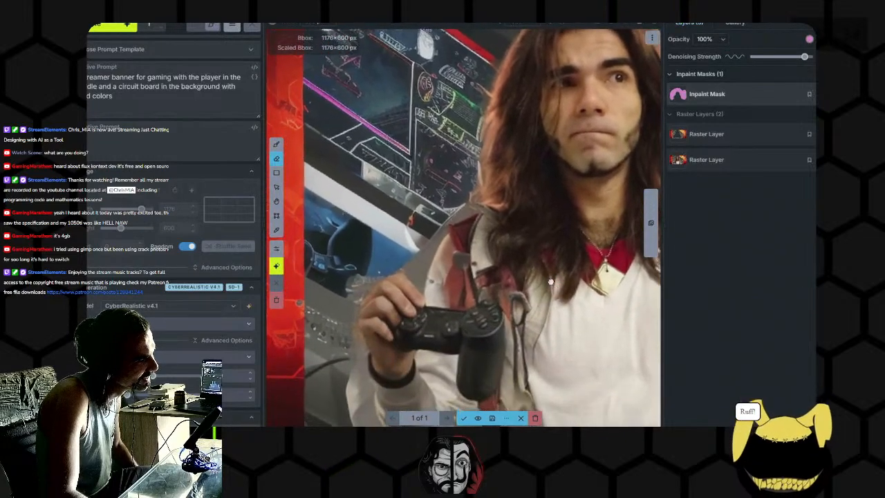
left_click_drag(531, 342, 491, 272)
left_click_drag(587, 264, 389, 308)
left_click_drag(551, 301, 461, 282)
scroll(424, 309, "down", 4)
scroll(566, 319, "up", 5)
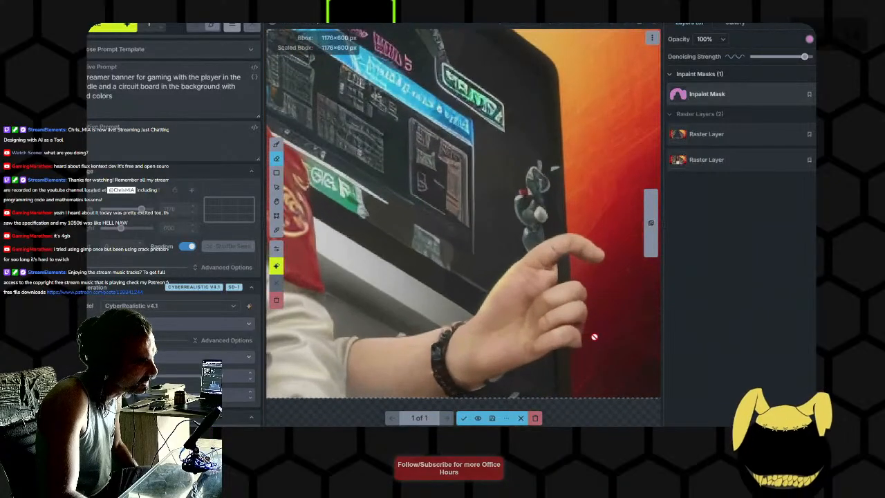
- Discard the generated background with the screens and the outstretched hand
scroll(594, 337, "down", 6)
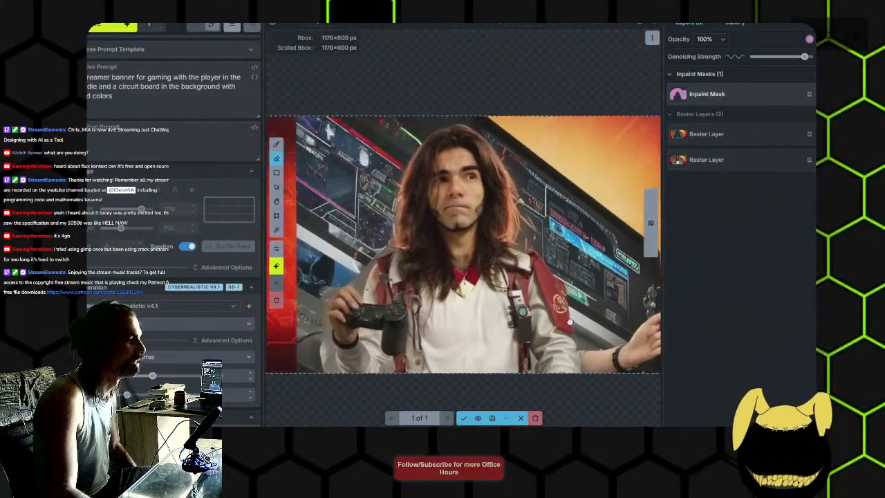
left_click_drag(576, 322, 534, 314)
left_click(536, 418)
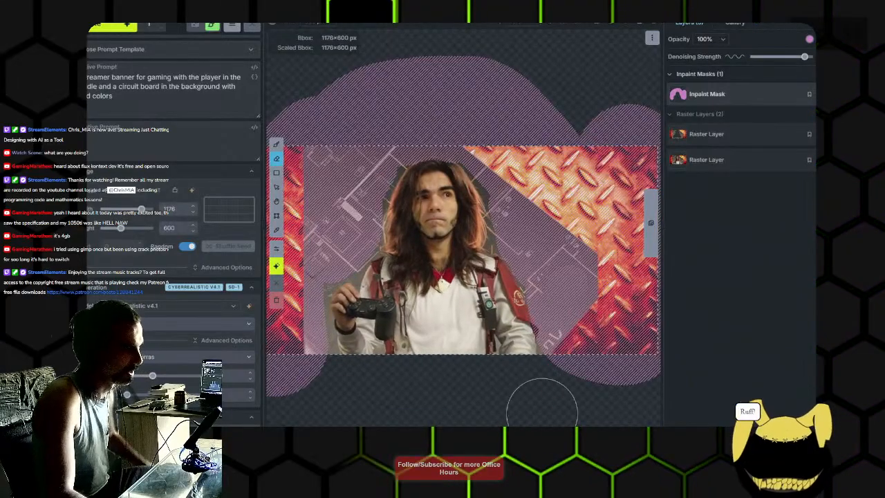
- Lower the inpaint mask's denoising strength and rewrite the prompt to a person standing in front of a large circuitboard one a workbench
left_click(799, 57)
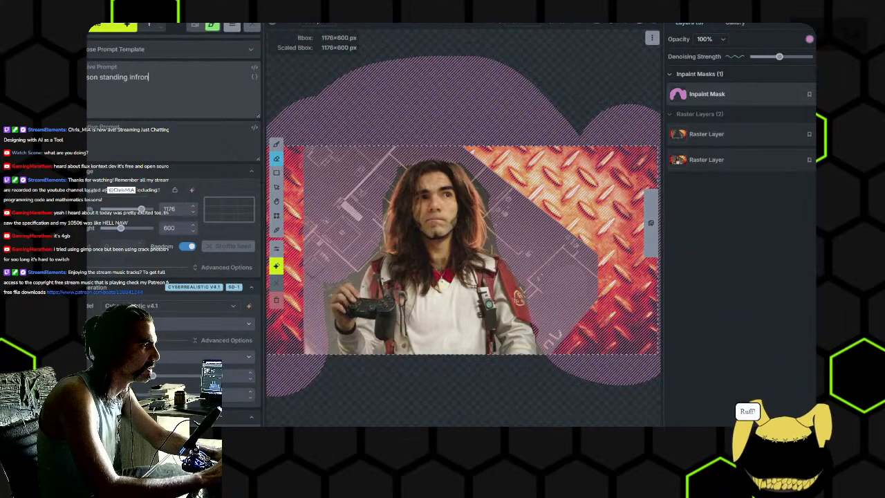
type("ircuit")
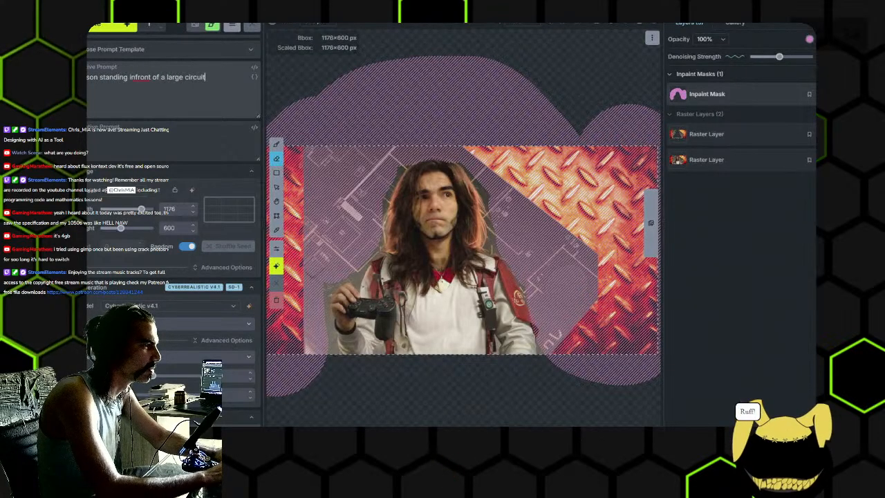
type("board one a")
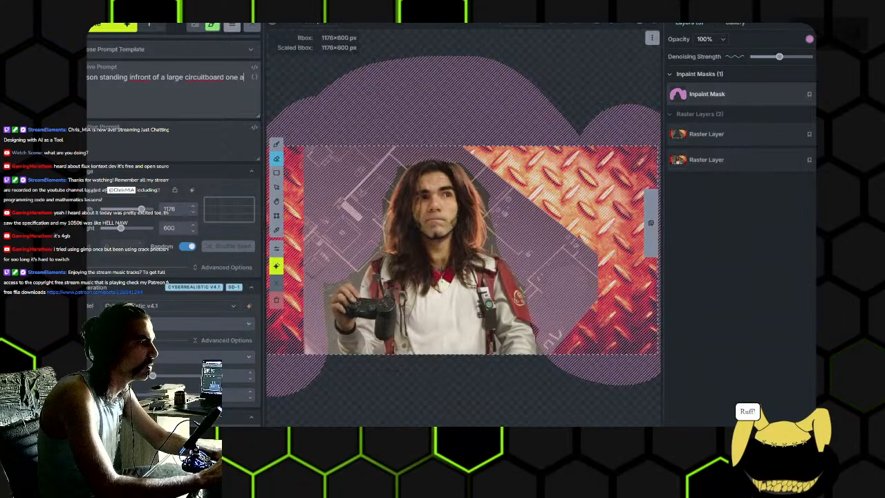
type(" workbench")
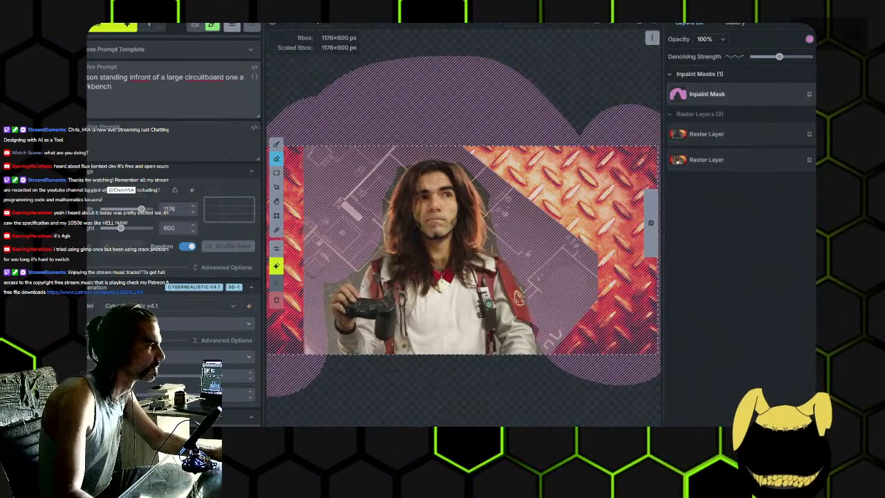
left_click(208, 77)
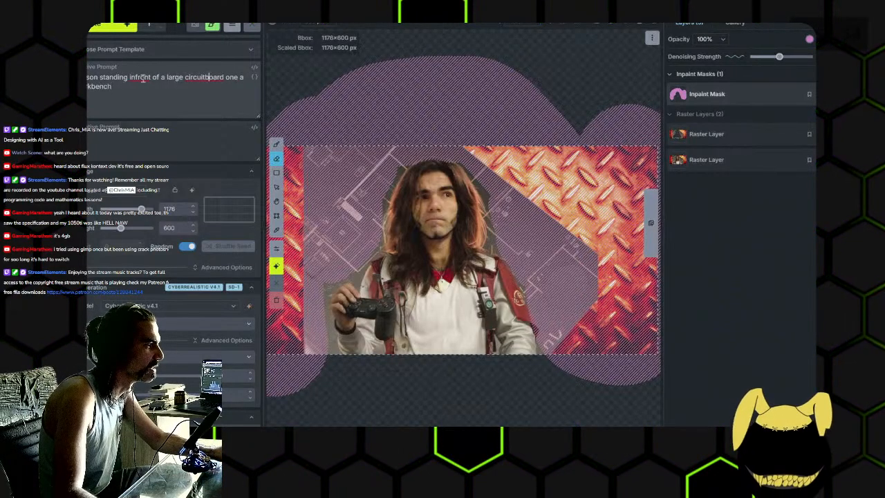
- Generate the masked background with the rewritten prompt and examine the result around the portrait
left_click(112, 27)
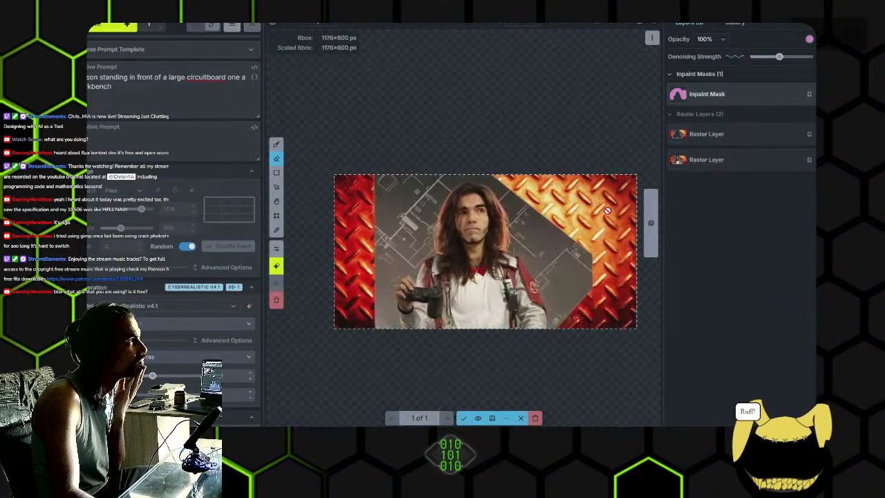
scroll(612, 204, "up", 2)
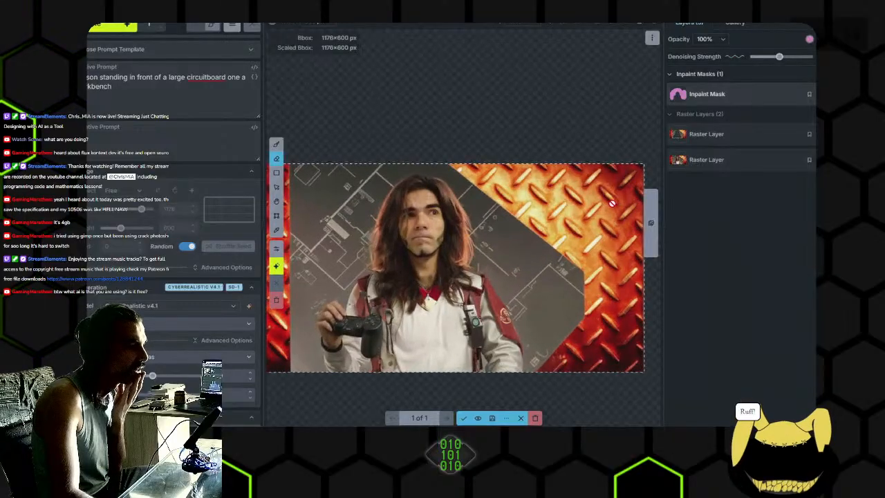
left_click_drag(562, 209, 626, 188)
- Switch to the Brave browser and search the web for "invoke ai community"
mouse_move(392, 442)
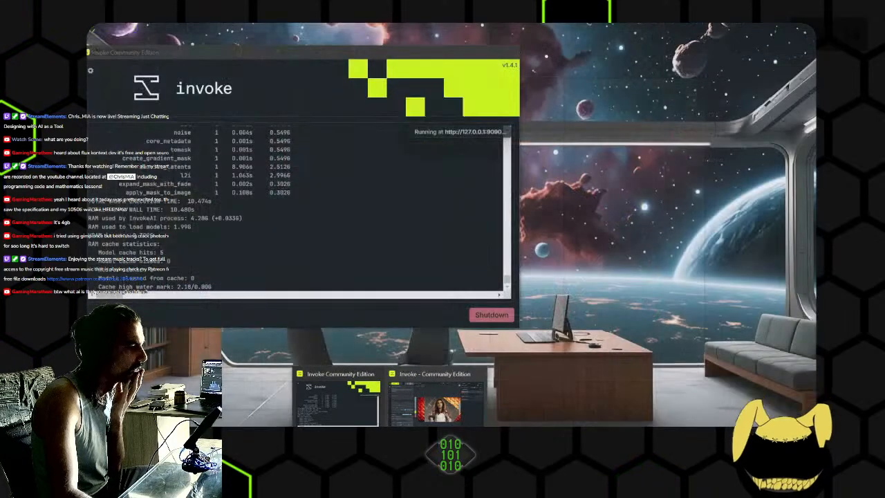
left_click(429, 413)
left_click(221, 376)
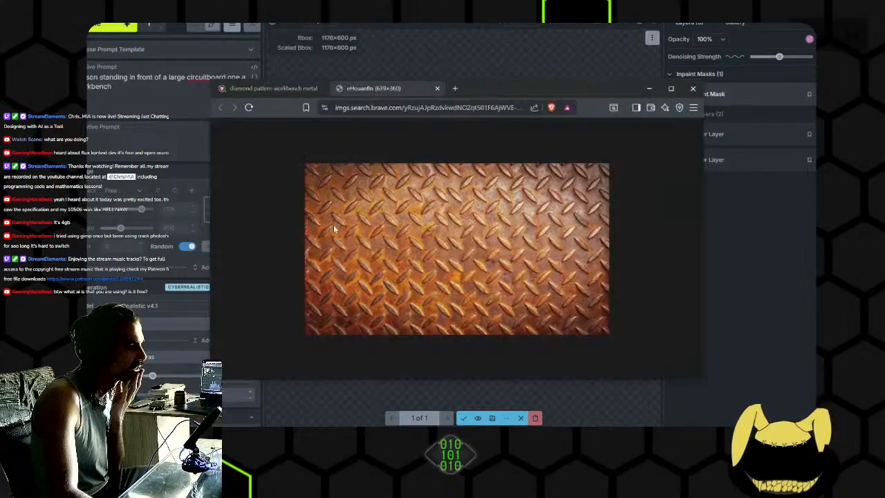
left_click(383, 112)
key("BackSpace")
type("in")
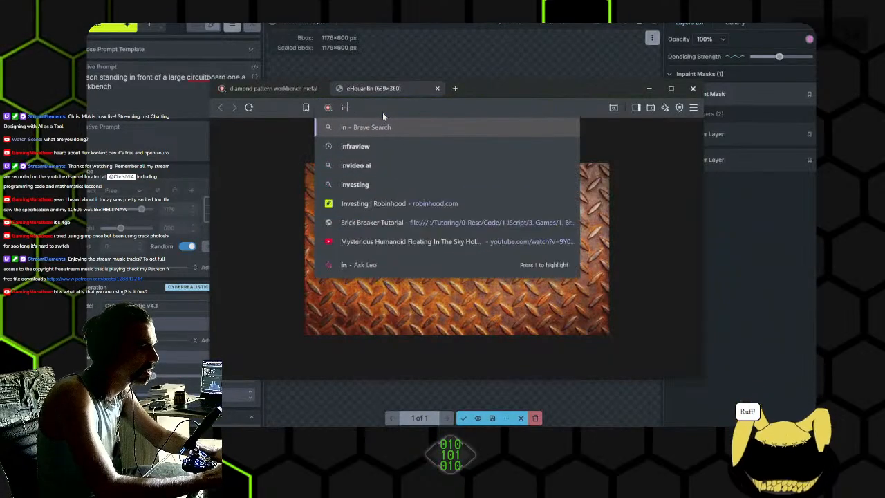
type("voke ai community")
key("Return")
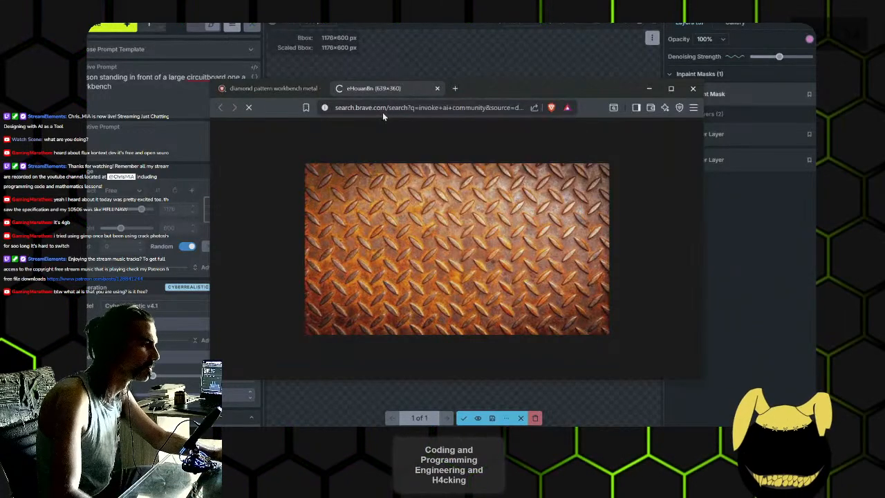
- Open the Invoke Community Edition downloads page and read through the launcher downloads and installation steps
scroll(399, 290, "down", 2)
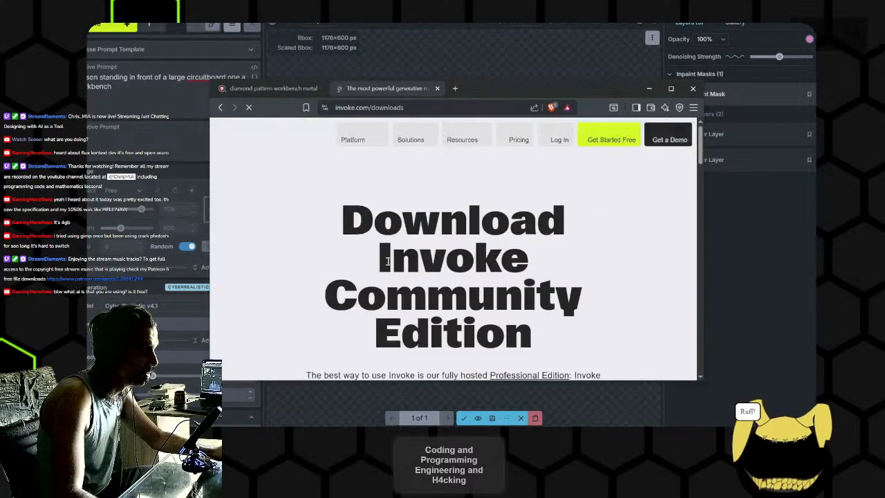
scroll(459, 258, "down", 2)
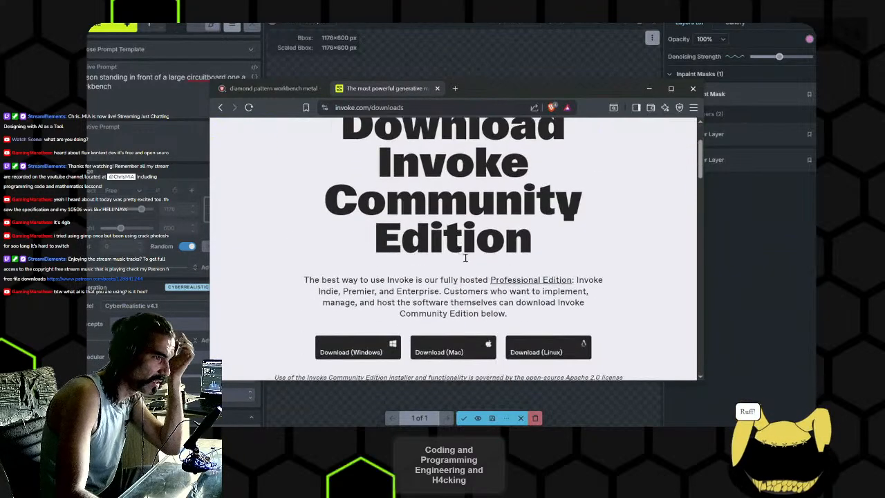
scroll(468, 284, "down", 2)
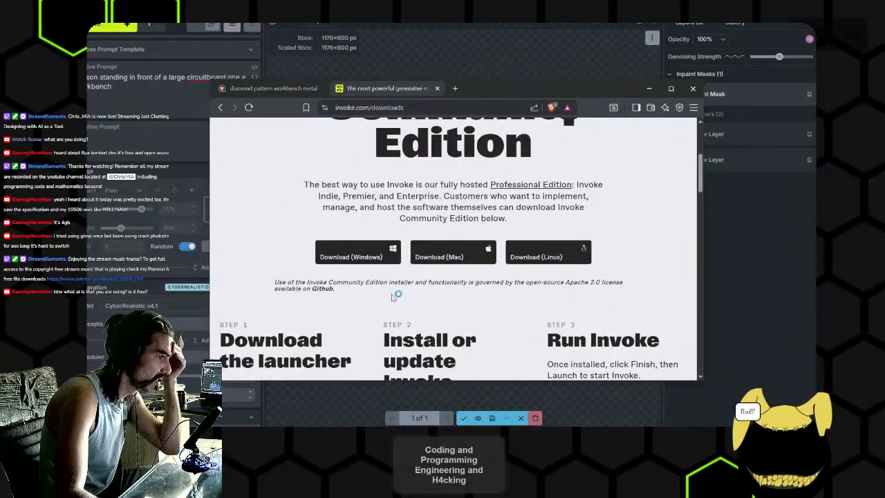
scroll(380, 295, "down", 2)
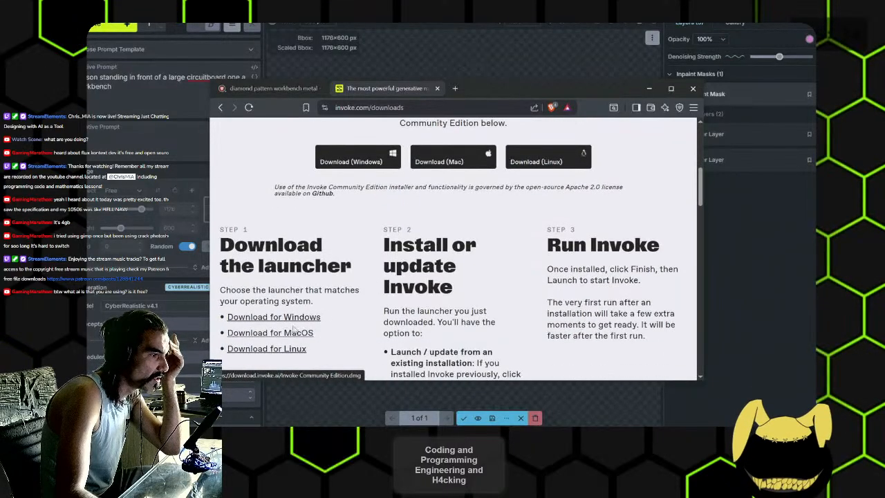
scroll(352, 344, "down", 2)
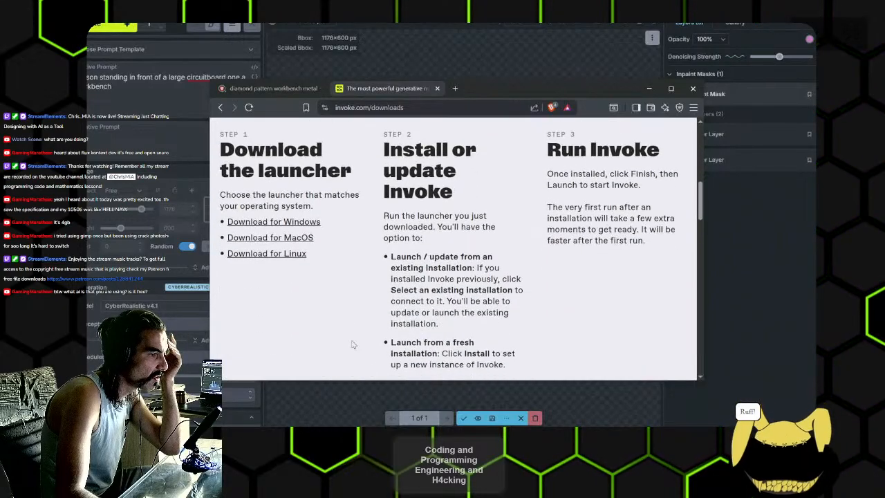
scroll(353, 343, "up", 1)
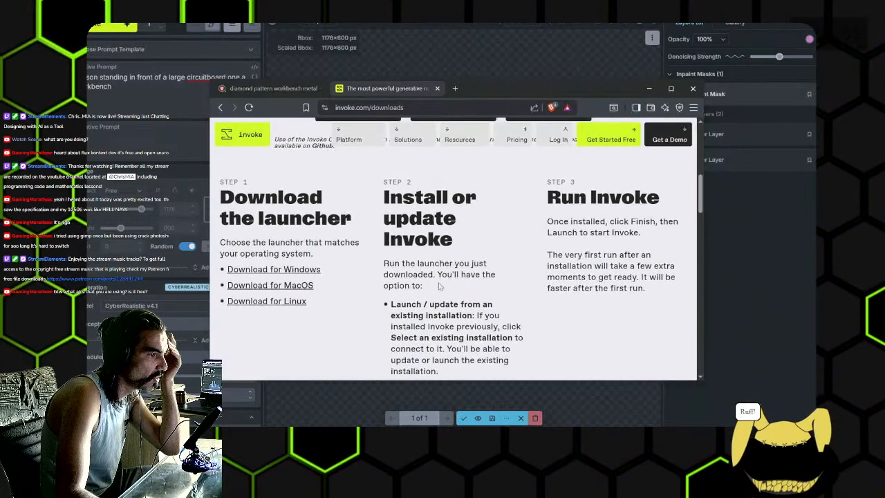
- Switch to File Explorer, open Invoke Community Edition.exe on the MV2 (I:) drive and minimize the folder window
left_click(387, 434)
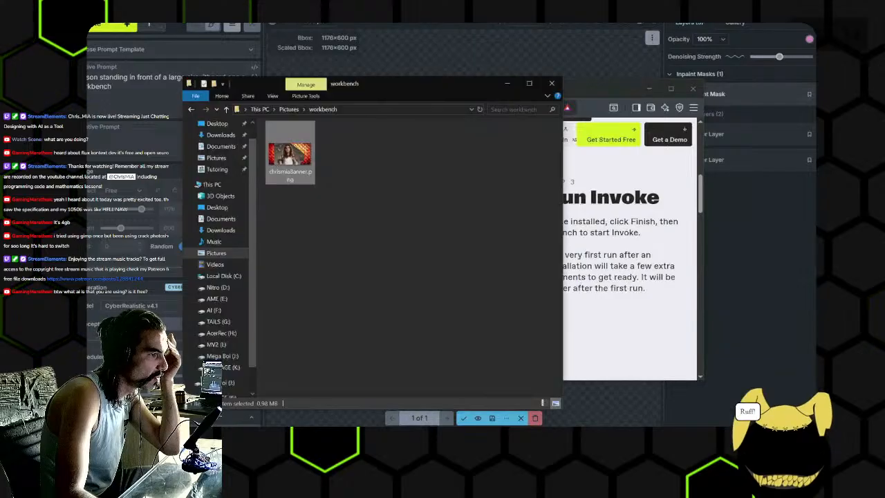
left_click(217, 344)
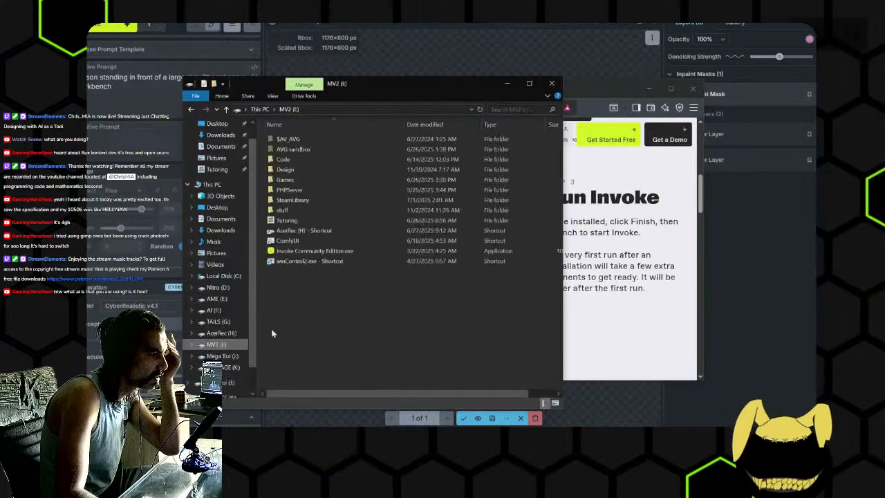
left_click(282, 252)
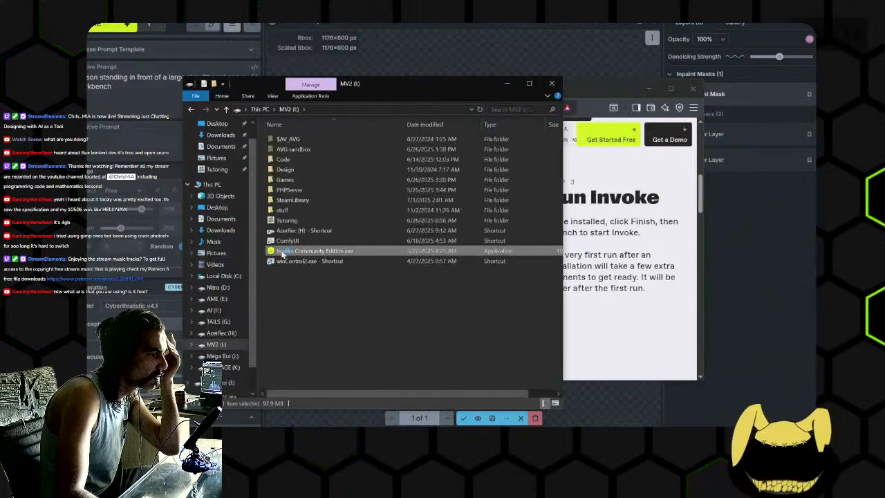
double_click(330, 253)
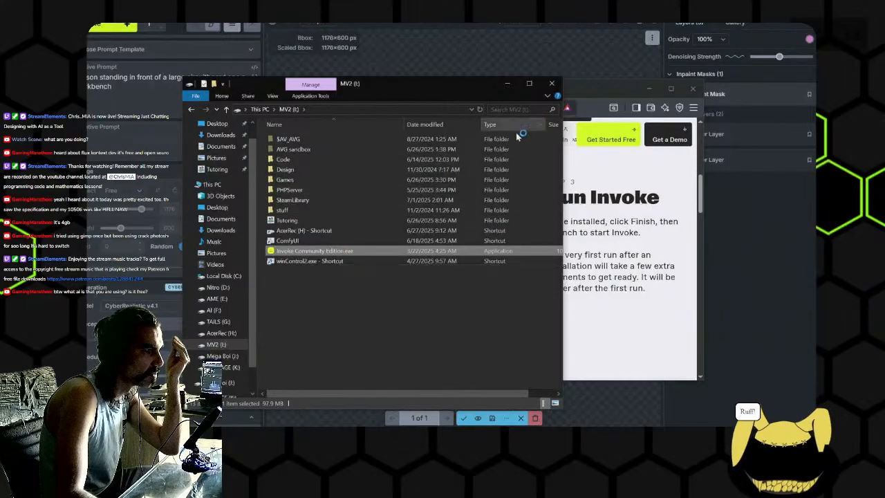
left_click(509, 85)
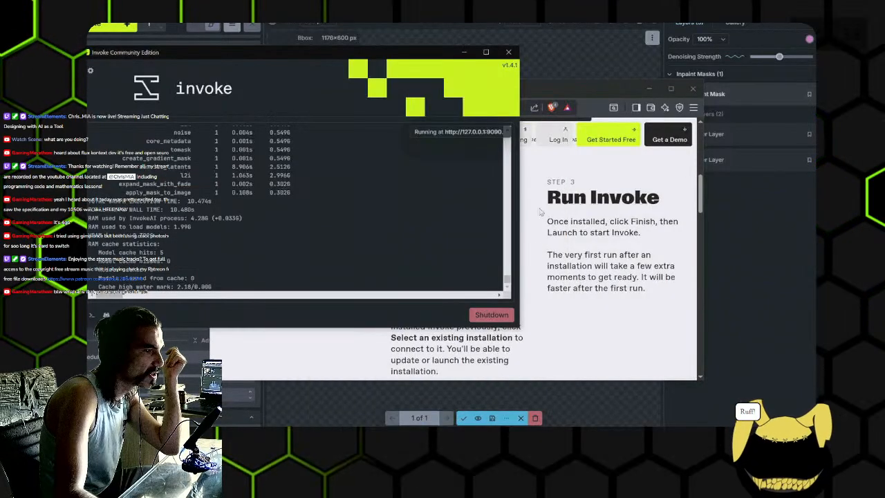
left_click_drag(396, 59, 682, 102)
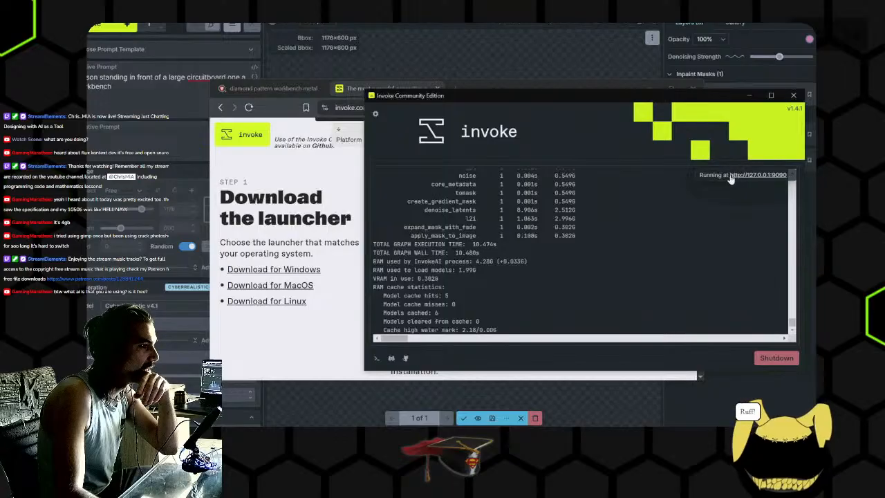
left_click(755, 172)
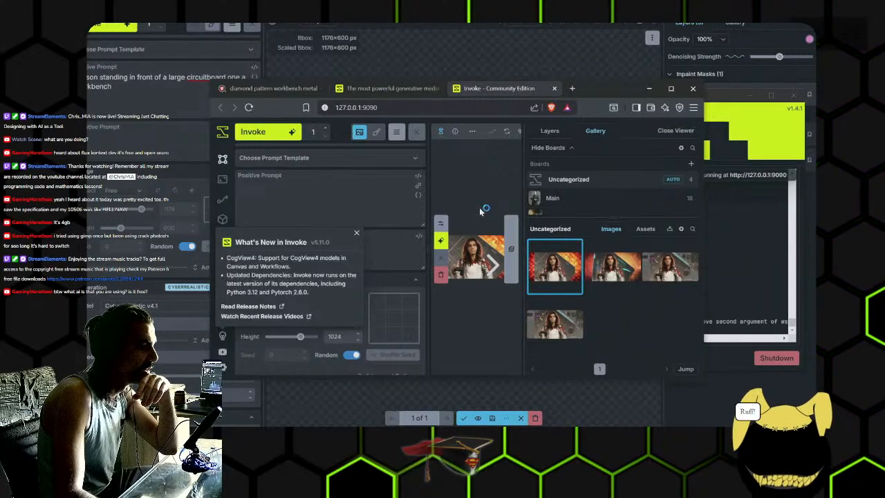
left_click(554, 88)
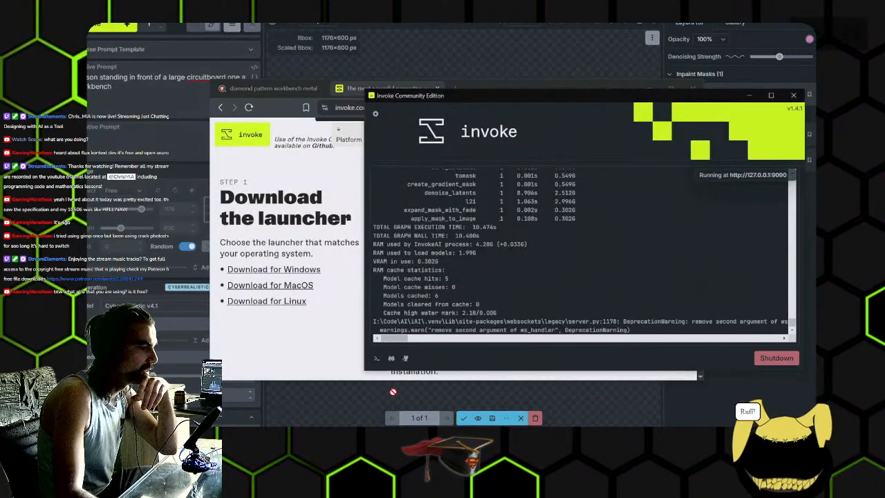
mouse_move(393, 438)
left_click(416, 412)
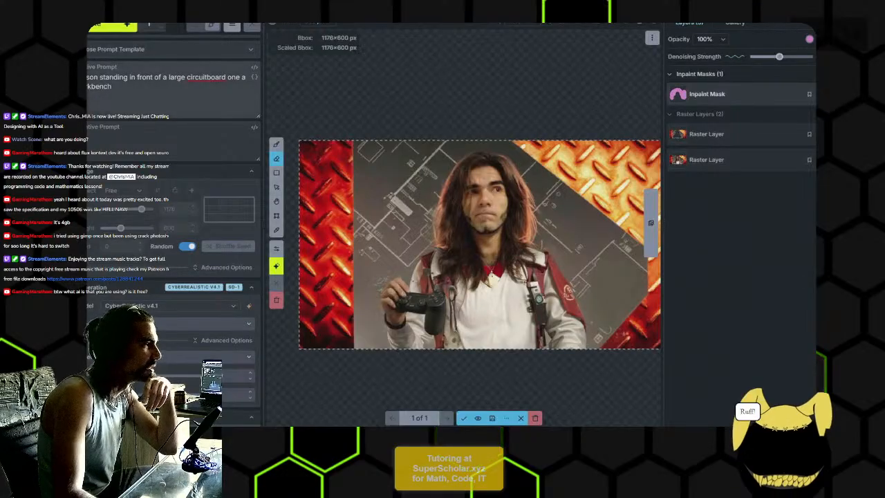
- Open the model manager and look through the installed models, from the main models and LoRAs to the encoders and upscalers
left_click(56, 137)
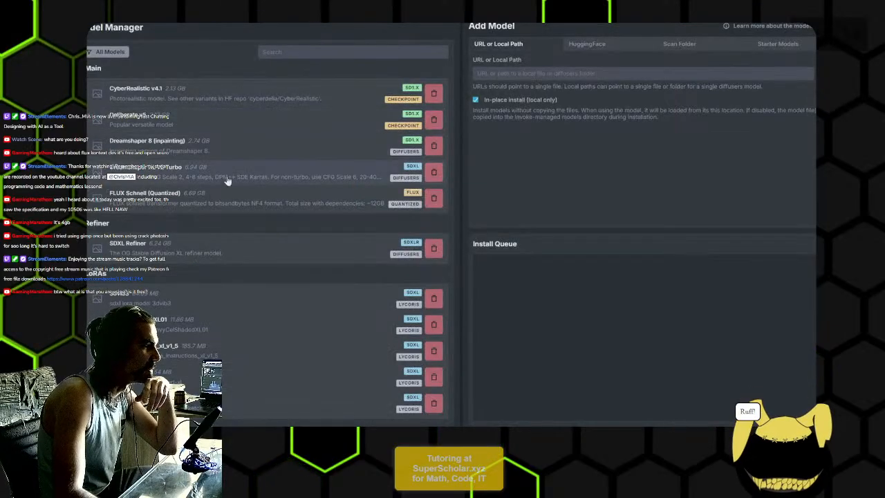
scroll(223, 267, "down", 1)
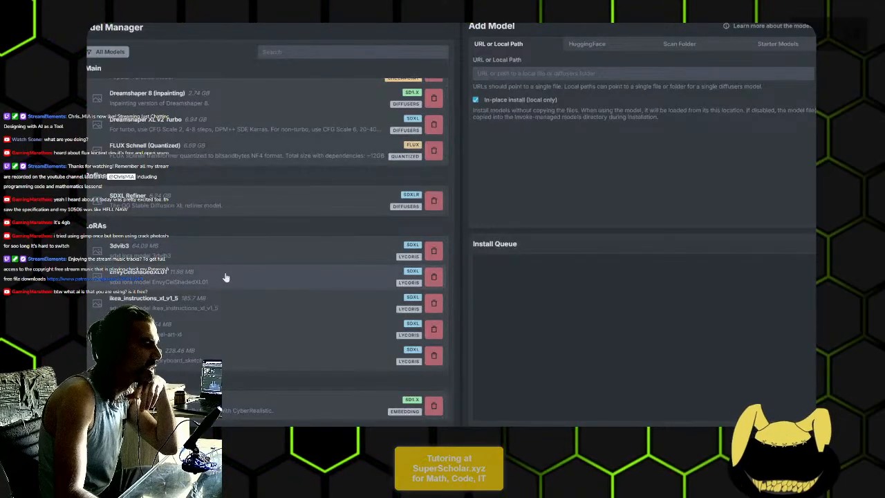
scroll(223, 282, "down", 2)
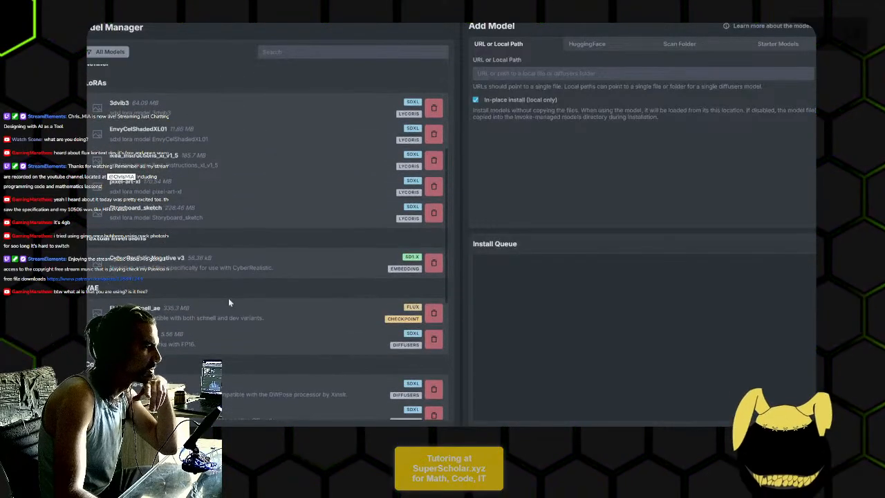
scroll(228, 299, "down", 4)
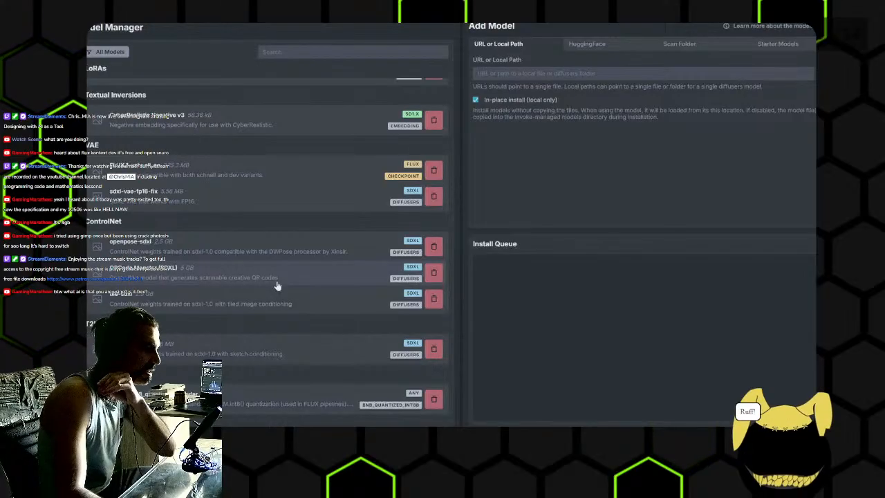
scroll(298, 307, "down", 1)
scroll(298, 308, "down", 4)
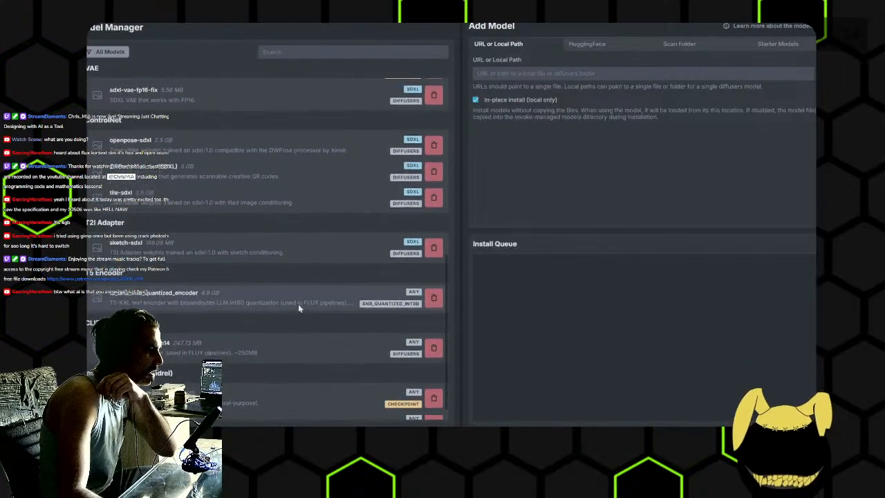
scroll(298, 307, "down", 2)
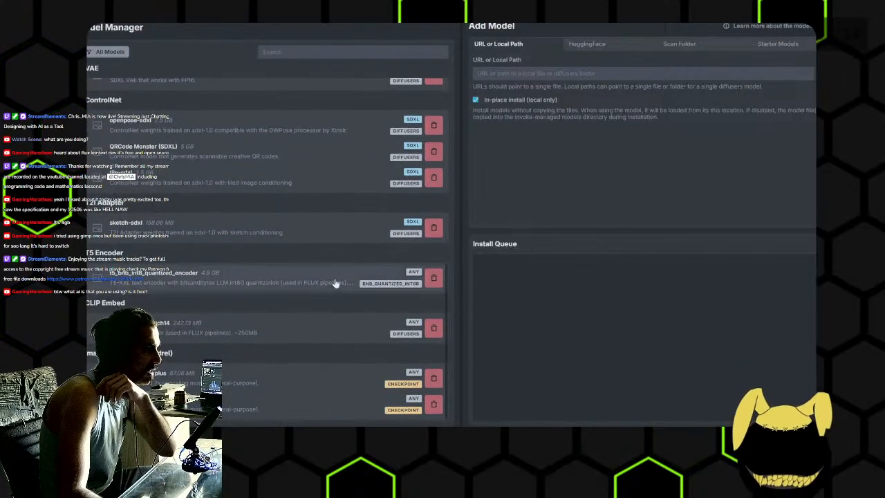
- Look at the starter models and the HuggingFace repo and token fields for adding models
left_click(779, 46)
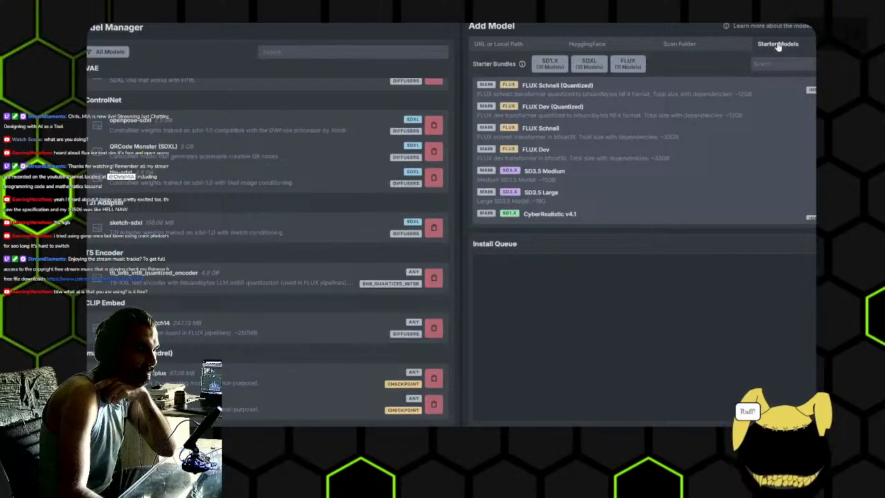
left_click(586, 44)
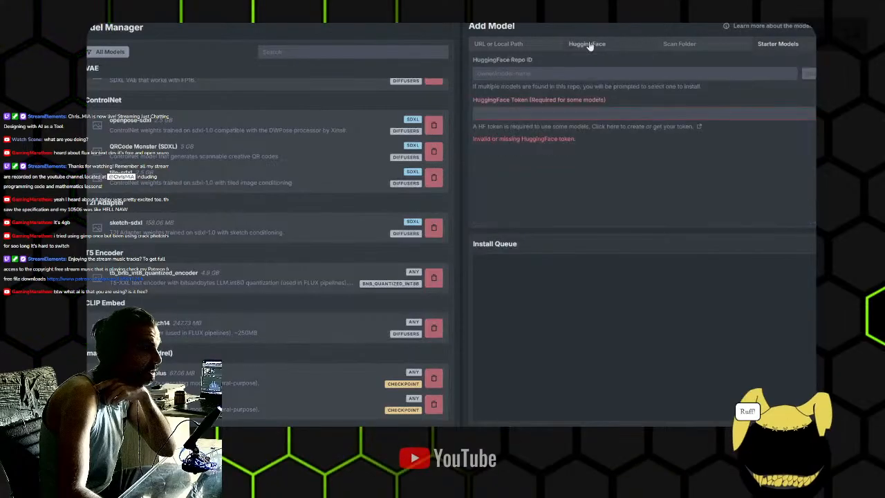
left_click(544, 114)
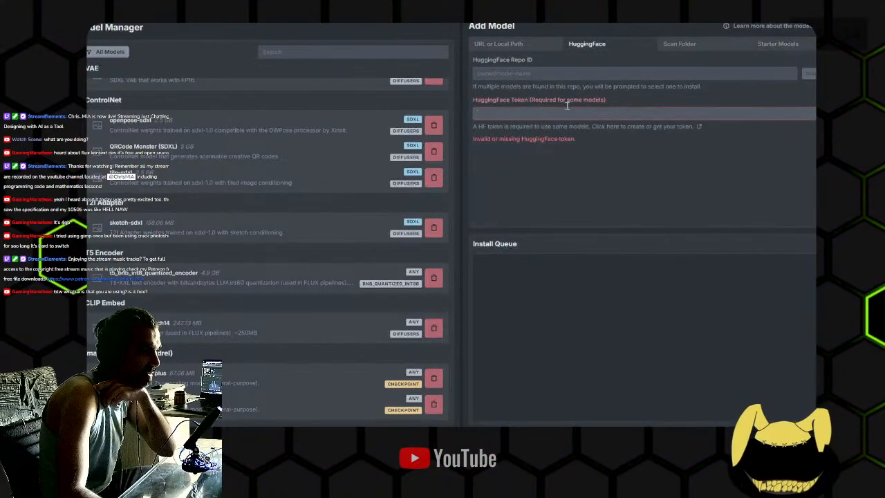
- Look through the starter models list, comparing the FLUX download sizes and the SD1.X and SDXL models such as CyberRealistic v4.1
left_click(776, 44)
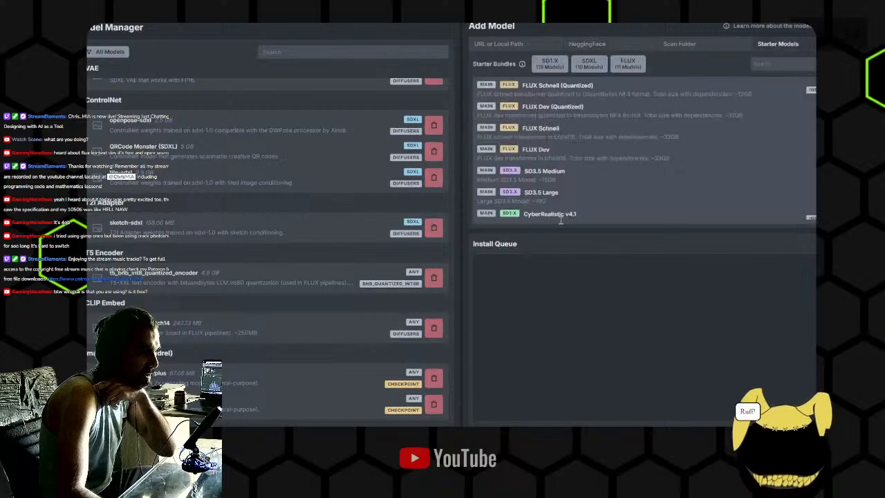
scroll(707, 185, "down", 1)
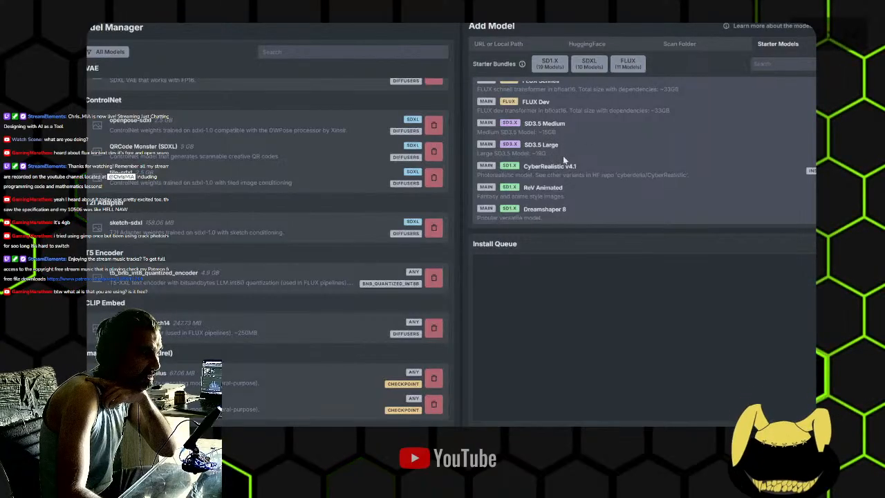
scroll(567, 158, "up", 1)
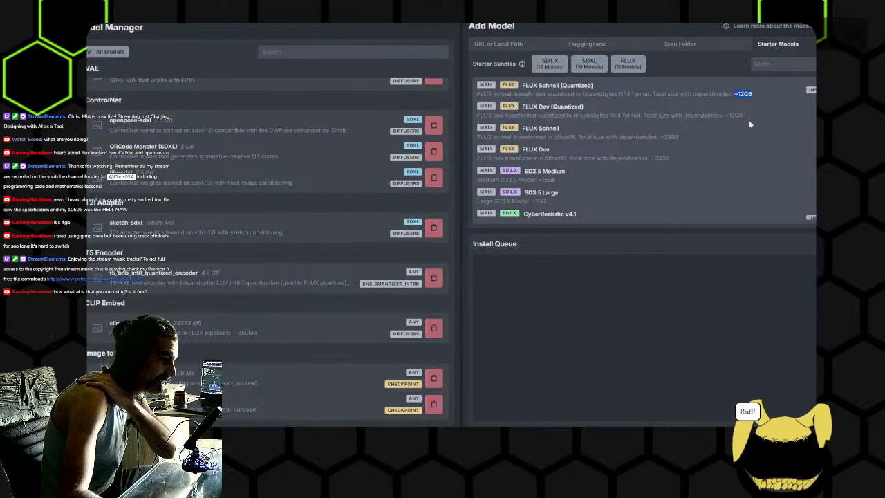
scroll(747, 122, "down", 5)
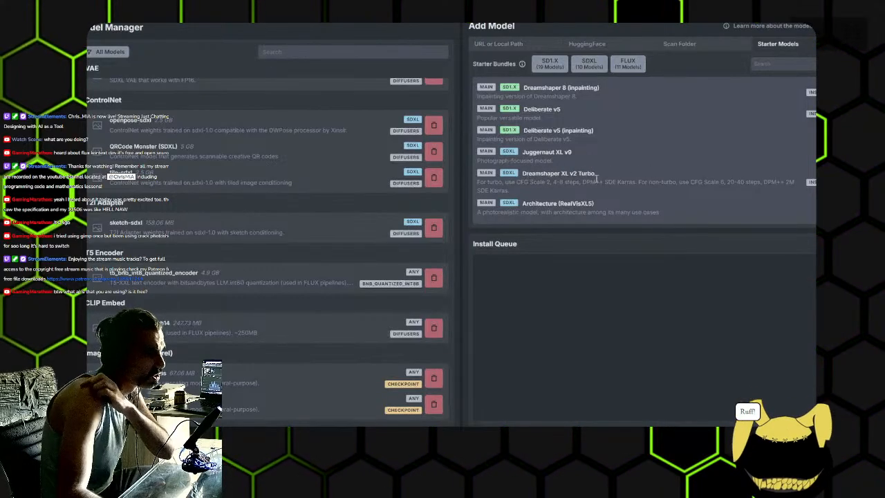
scroll(592, 177, "down", 5)
scroll(601, 179, "up", 5)
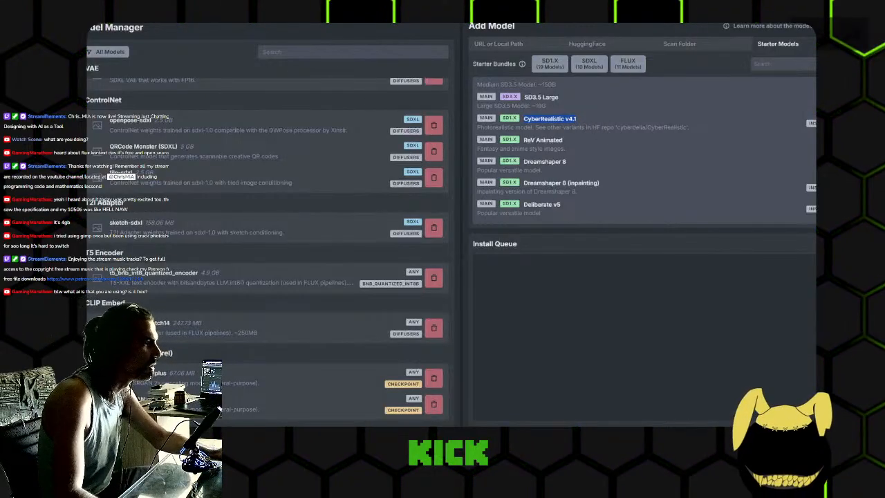
- Return to the canvas and accept the staged background result as a new raster layer
key("1")
scroll(603, 240, "down", 1)
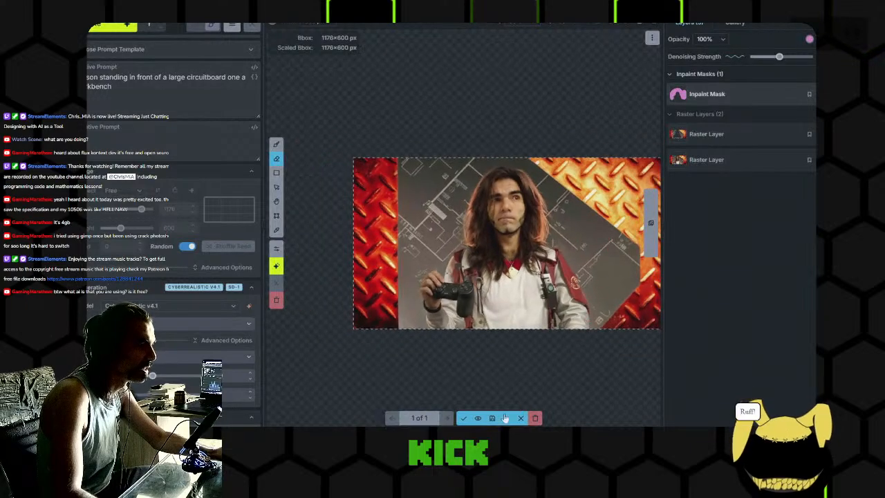
left_click(465, 417)
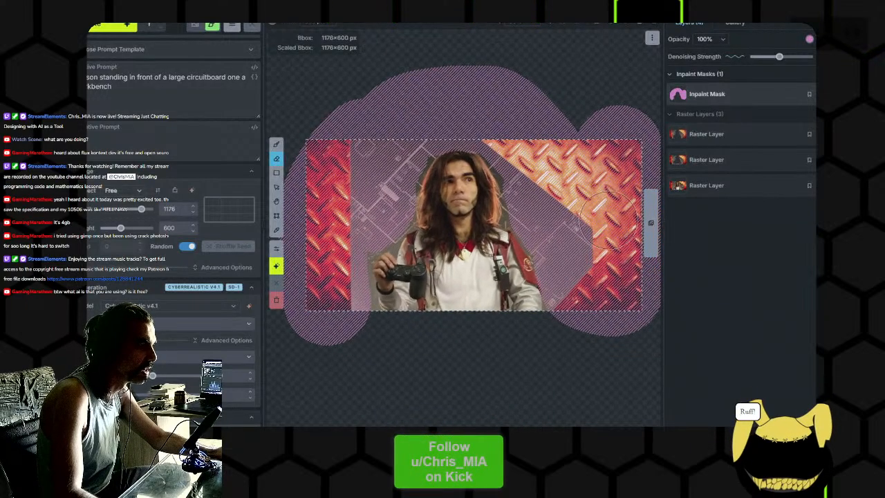
- Raise the denoising strength slightly, generate the masked background again and inspect the result
left_click_drag(779, 57, 785, 59)
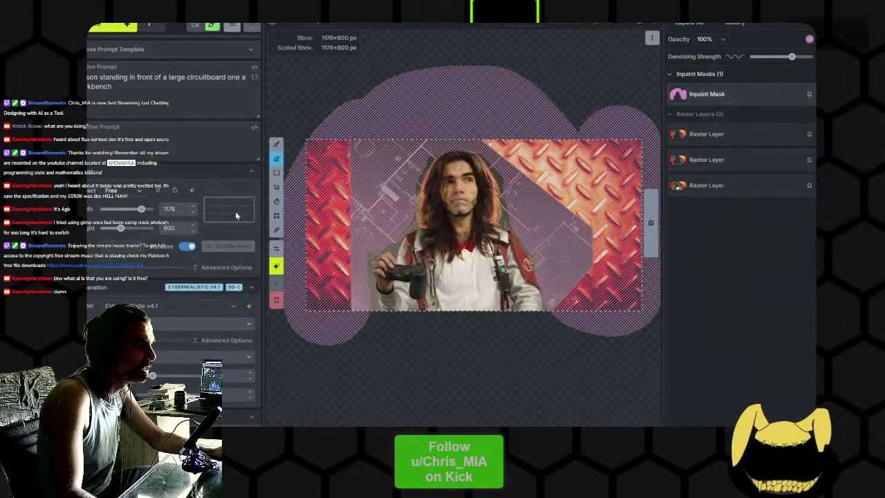
key("ctrl+Return")
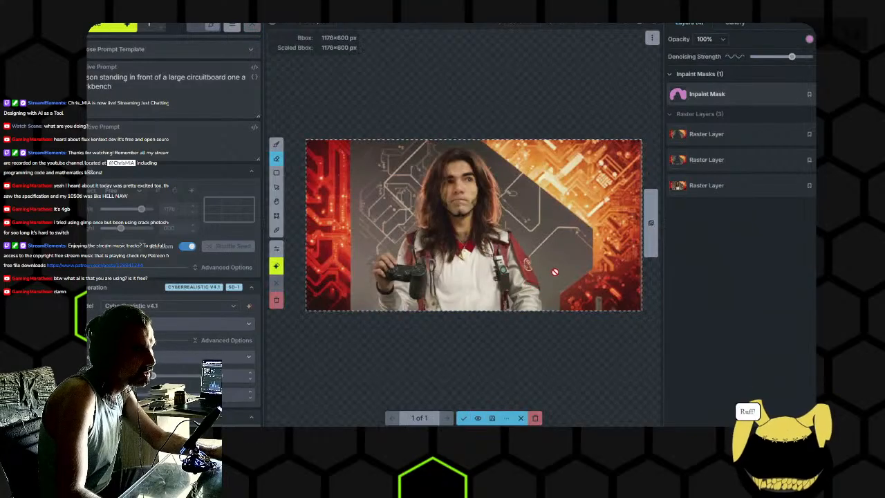
scroll(554, 273, "up", 1)
scroll(547, 262, "down", 1)
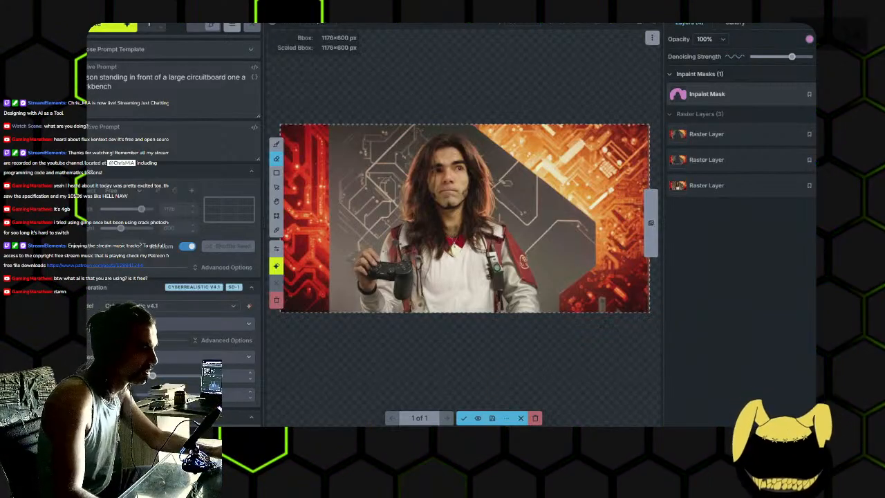
- Switch to IrfanView to view ChrisMIAGaming.png, then switch to the chrismiaBanner image in GIMP
mouse_move(414, 434)
left_click(415, 399)
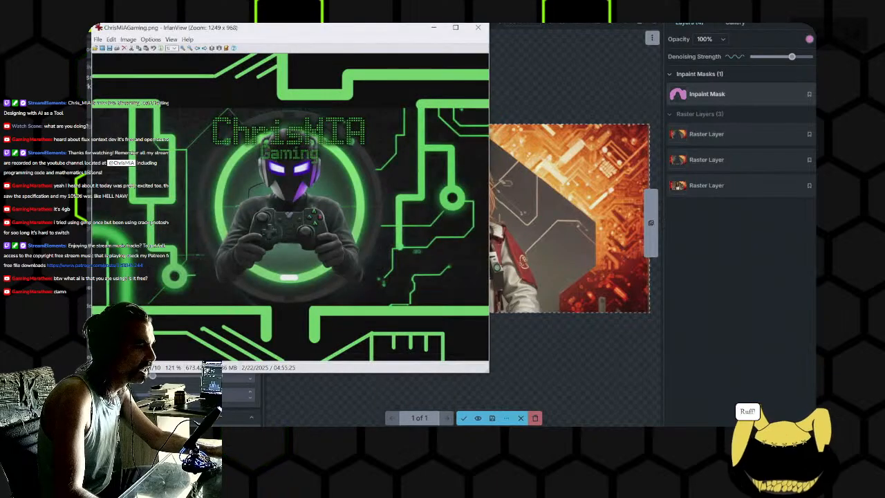
left_click(434, 435)
scroll(508, 178, "down", 1)
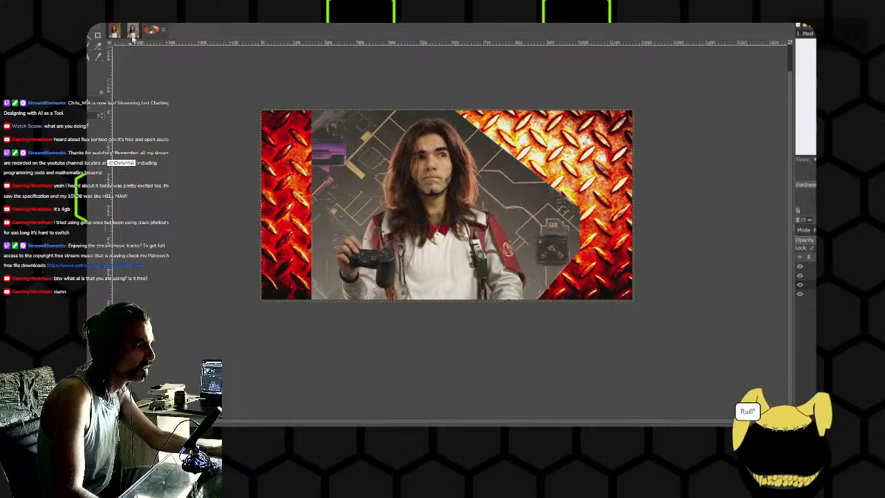
- View the rust metal diamond surface picture in the browser's image search and return to the banner in GIMP
key("alt+Tab")
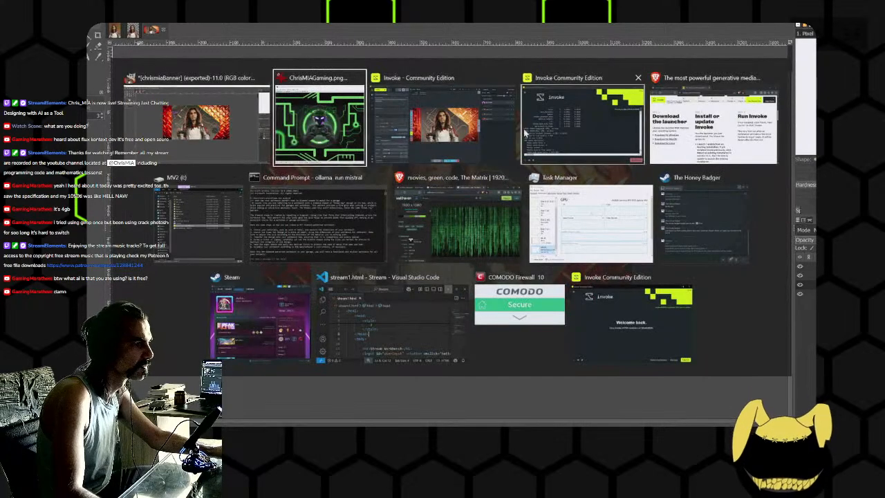
left_click(712, 119)
left_click(282, 89)
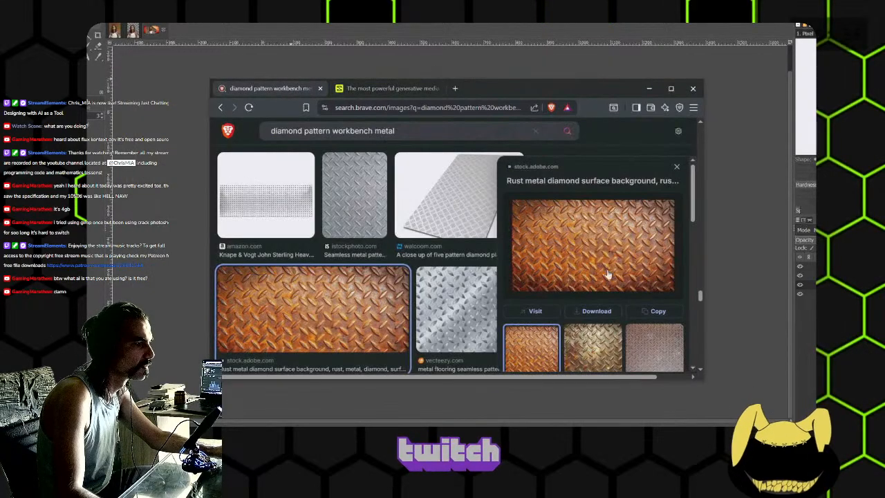
right_click(378, 316)
left_click(428, 27)
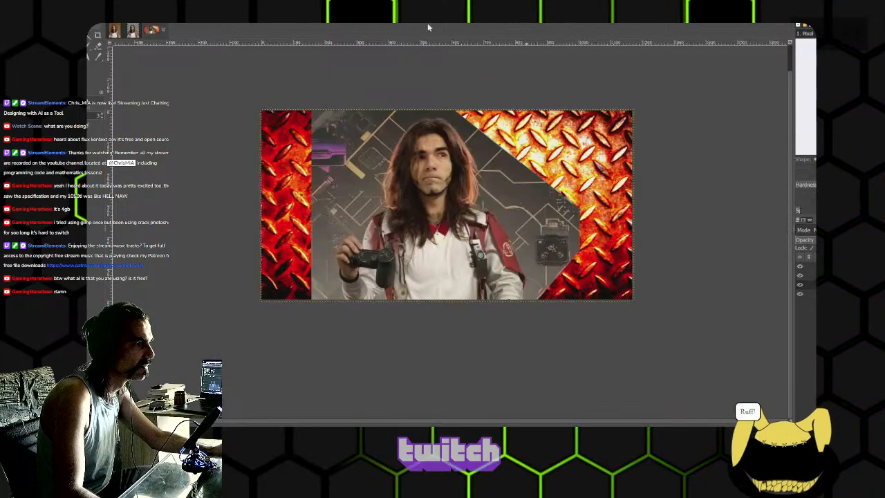
- Undo the banner edits back to the plain rust diamond plate layer and preview the last-used filter on it without applying it
left_click_drag(703, 254, 668, 254)
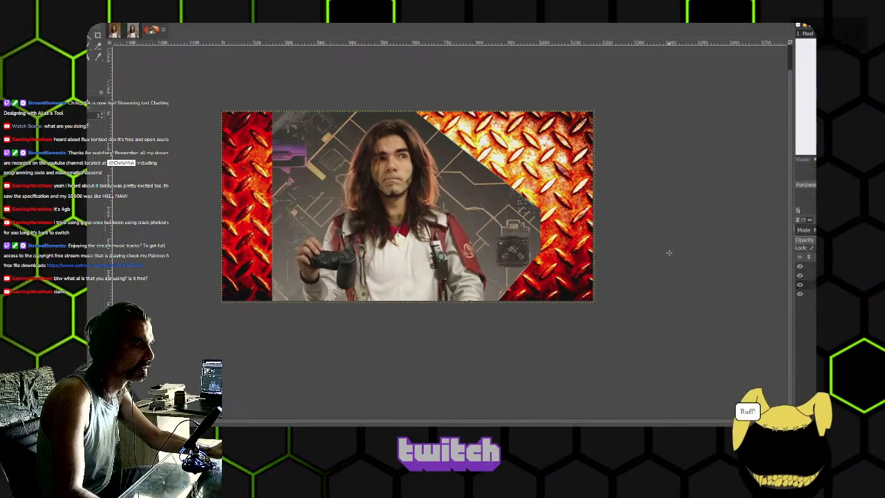
key("ctrl+z")
key("ctrl+z")
key("ctrl+z")
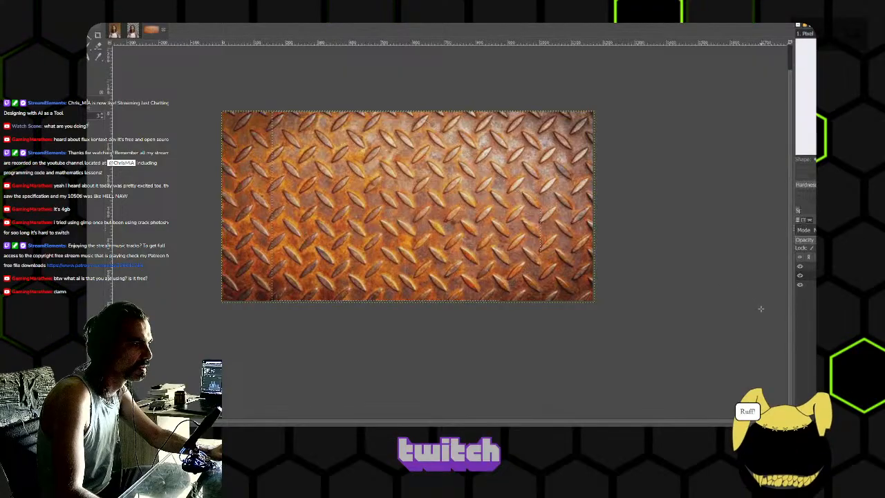
key("ctrl+z")
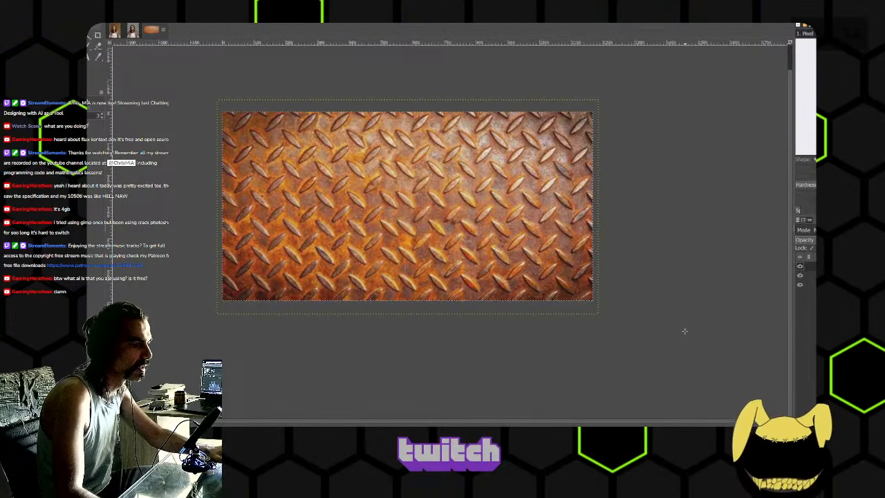
key("ctrl+shift+f")
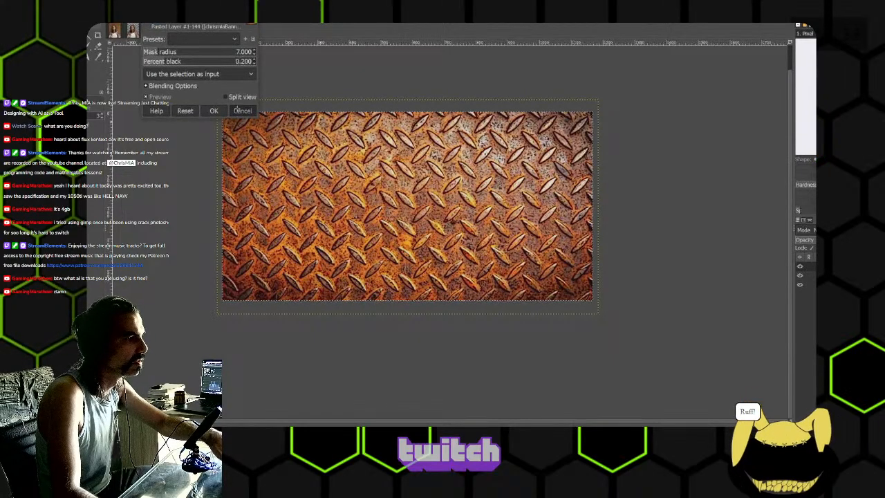
key("Escape")
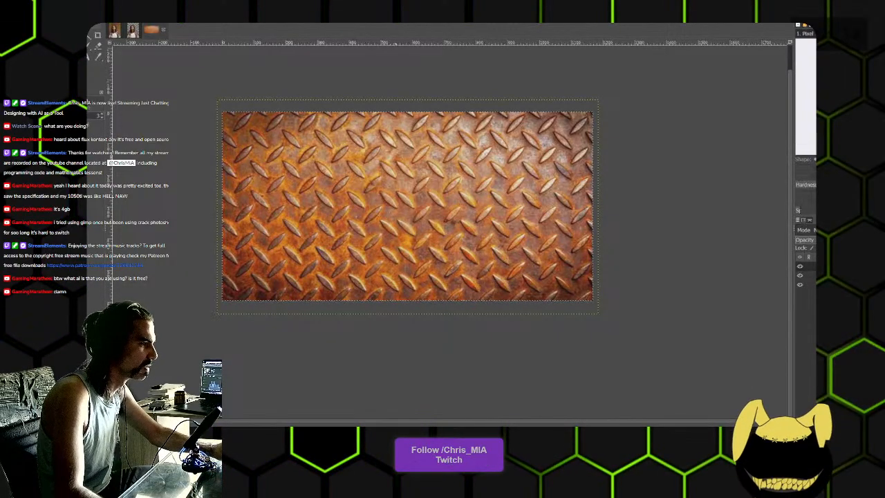
- Add the rust diamond plate texture to the cutout portrait image and place its layer beneath the portrait
left_click(134, 33)
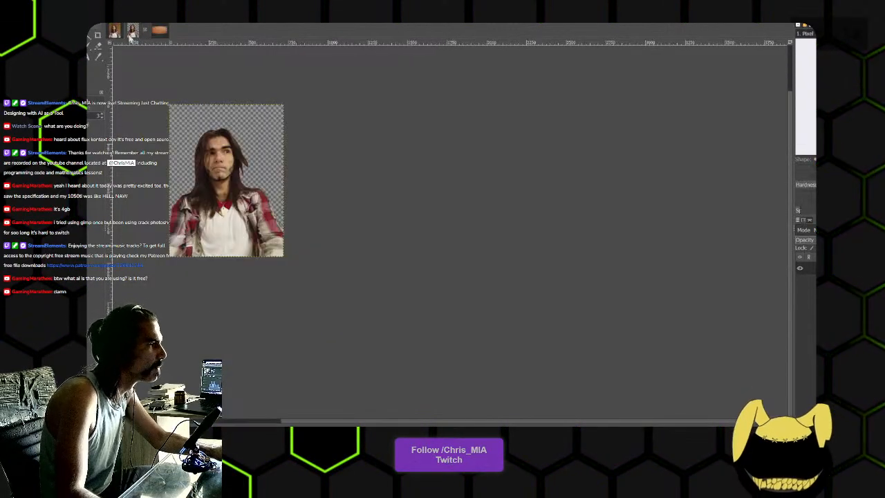
left_click(41, 15)
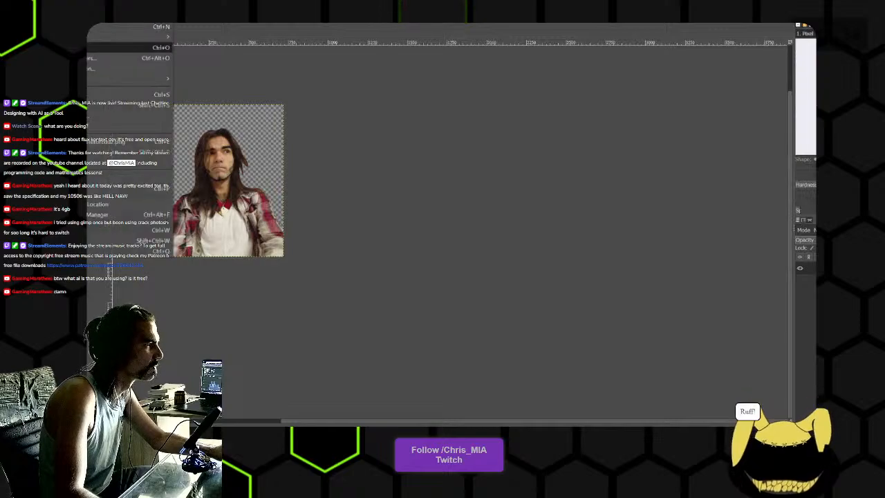
left_click(63, 48)
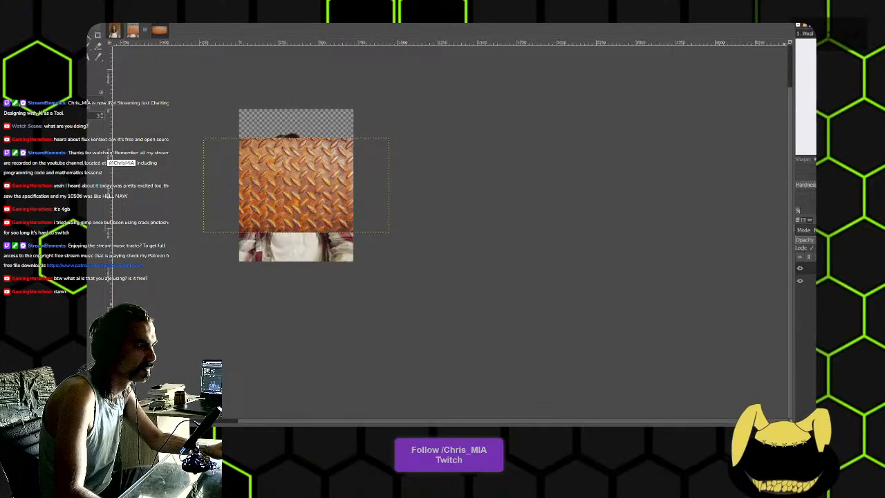
left_click_drag(823, 268, 823, 284)
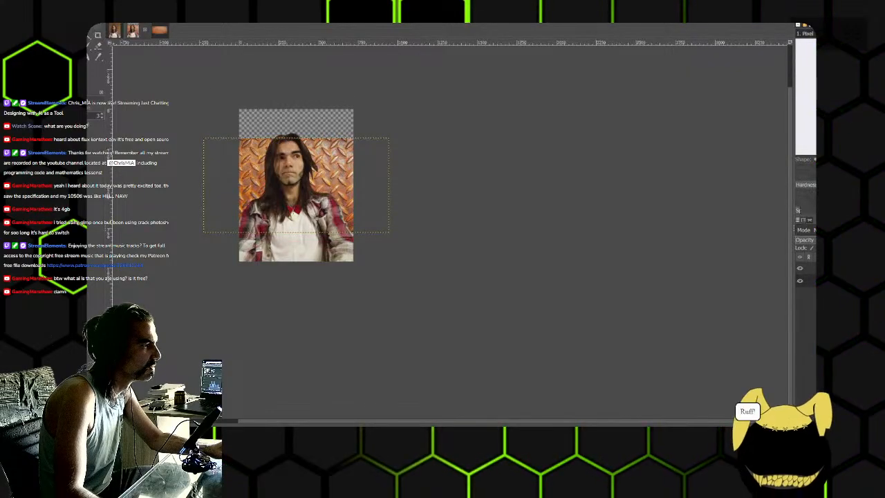
left_click(114, 16)
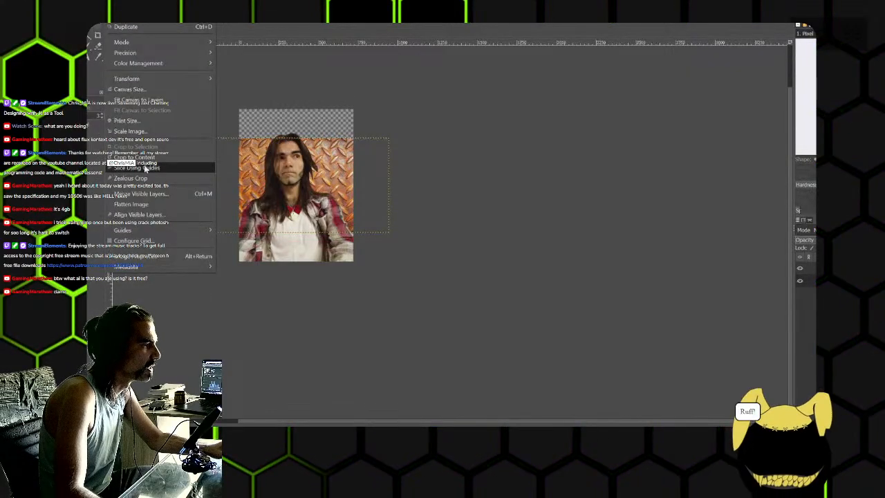
left_click(138, 157)
key("ctrl+z")
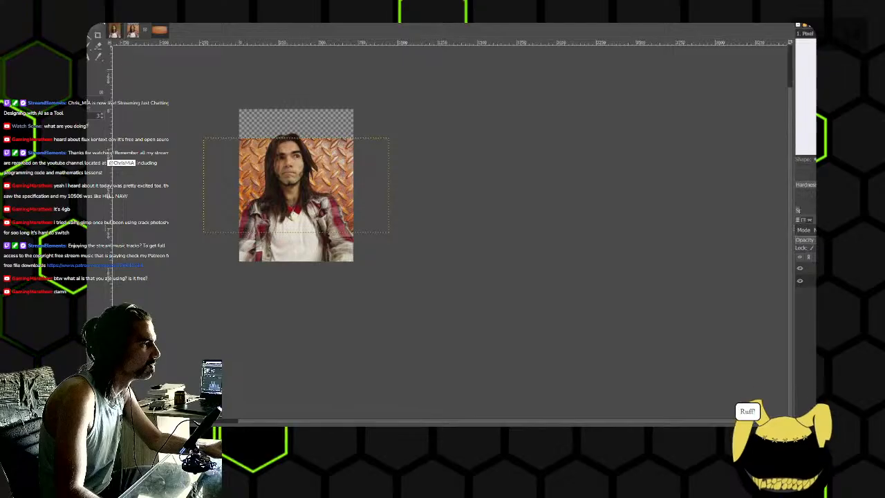
- Fit the portrait image's canvas to its layers so it covers the full diamond plate width
key("alt+i")
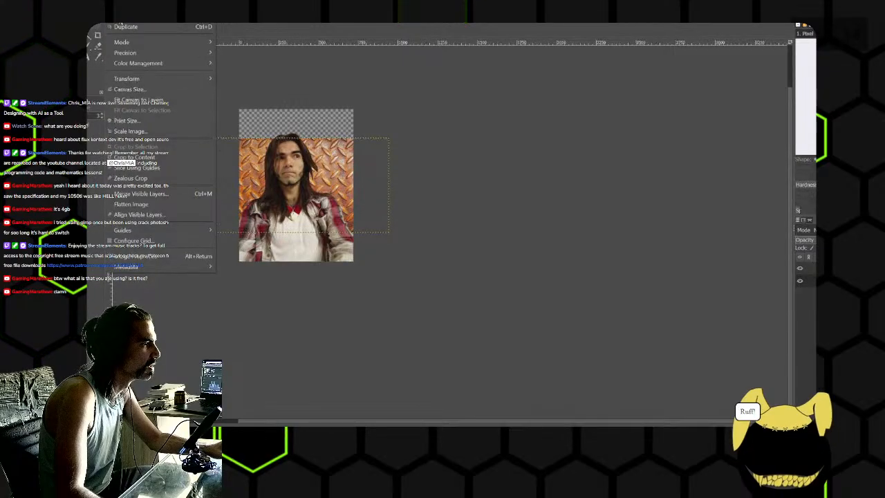
left_click(149, 101)
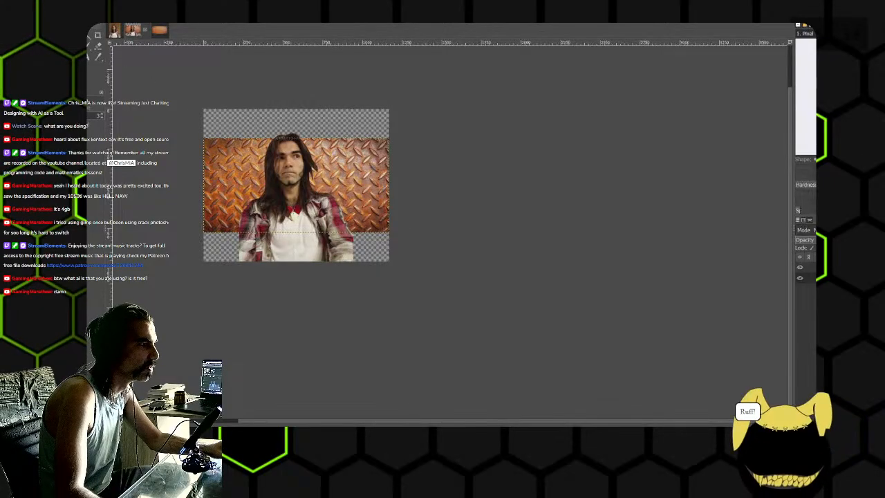
- Check the portrait image's canvas size settings without resizing it
left_click(116, 16)
mouse_move(135, 16)
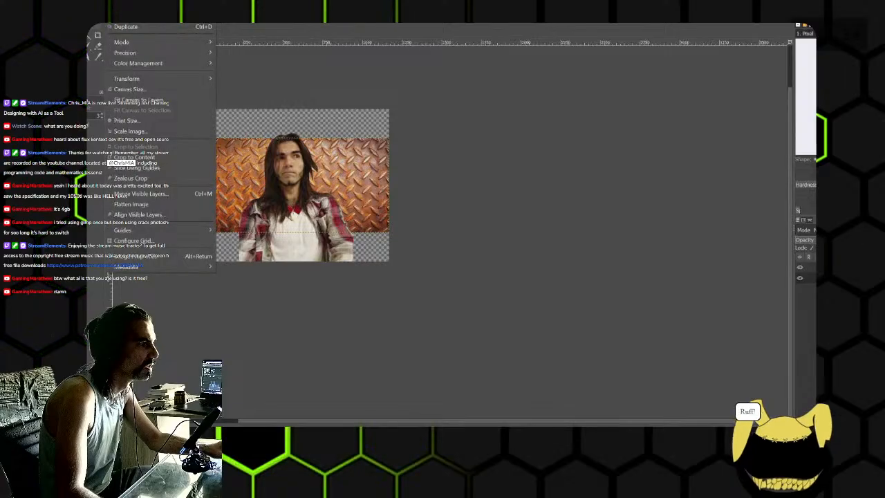
left_click(142, 90)
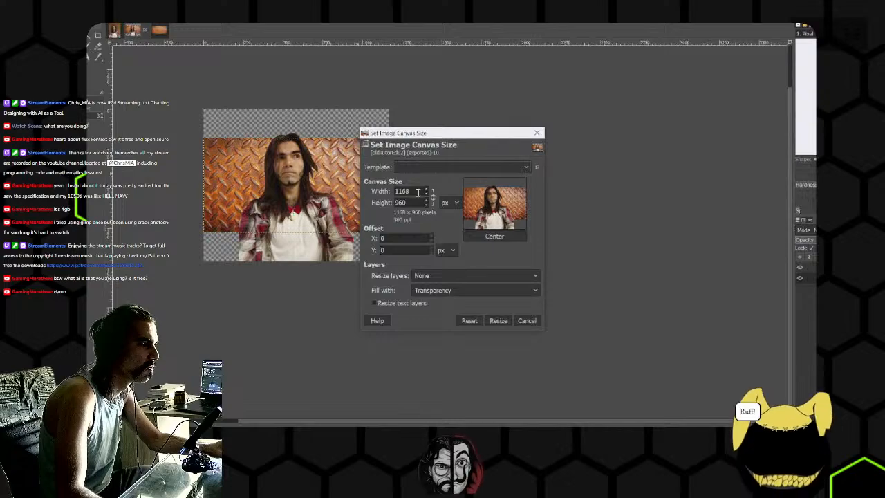
left_click(527, 322)
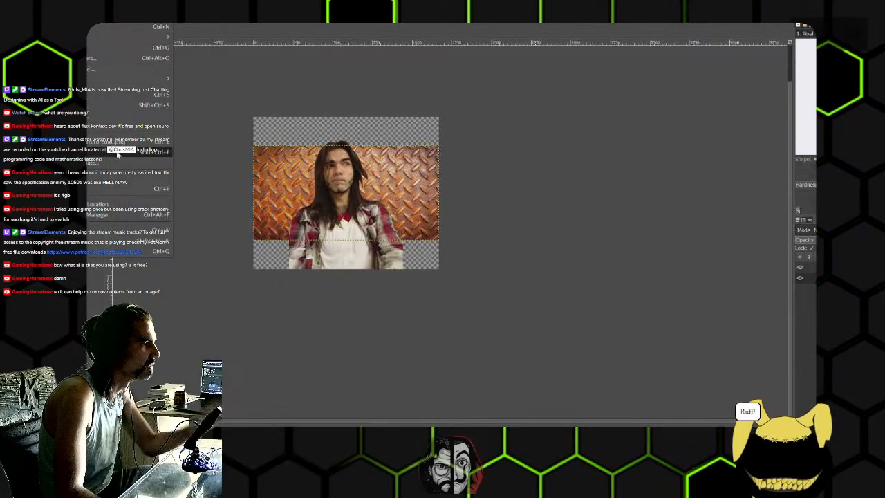
- Export the portrait with the diamond plate background as oldTutorEdu3.png and minimize GIMP
key("ctrl+shift+e")
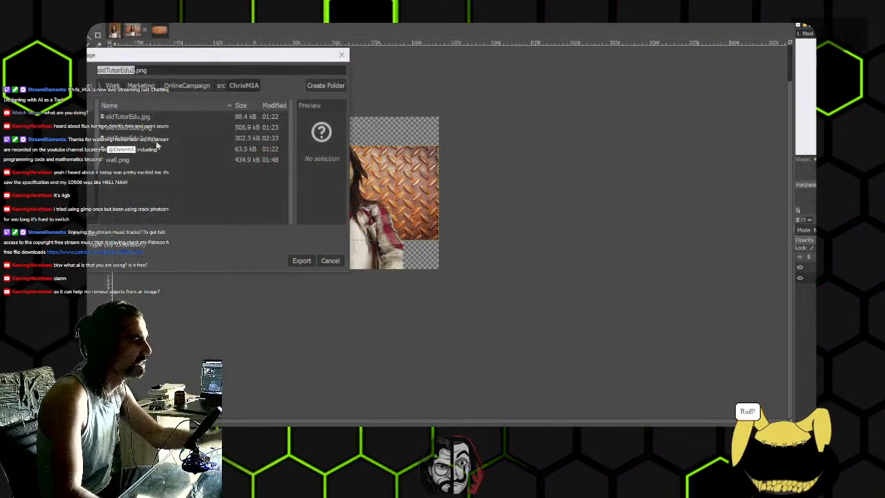
left_click(132, 71)
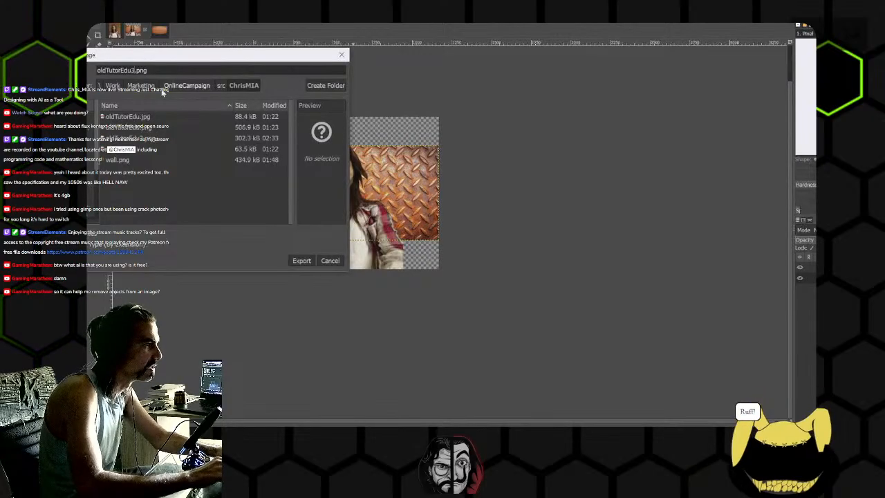
key("Return")
left_click(465, 333)
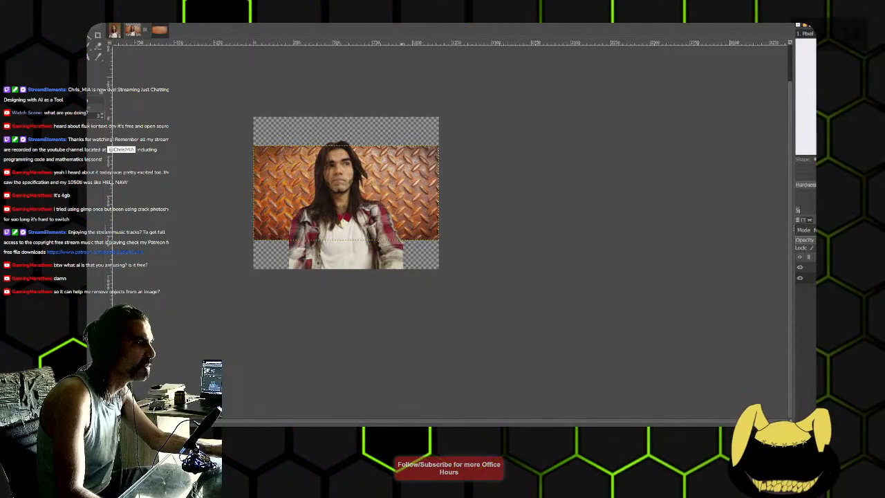
key("super+Down")
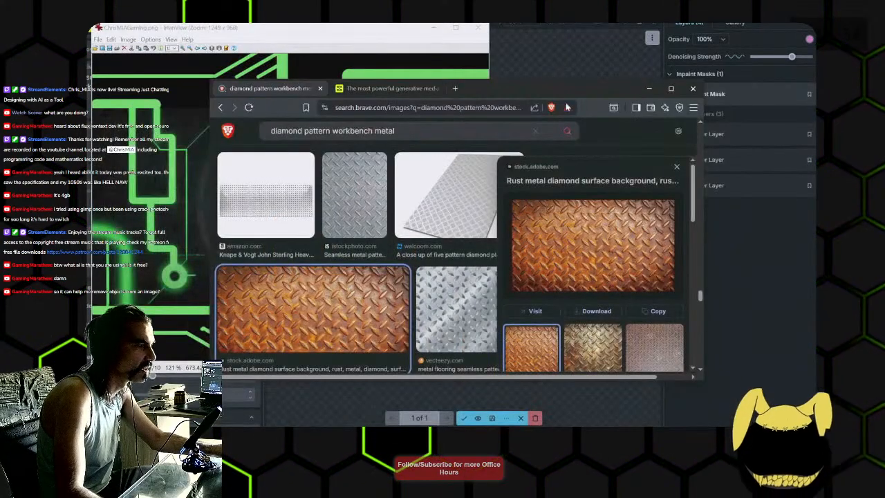
- Move the browser and IrfanView windows out of the way and accept the generated circuit board image as a raster layer in Invoke
left_click_drag(581, 92, 624, 89)
left_click(408, 34)
left_click_drag(408, 34, 462, 33)
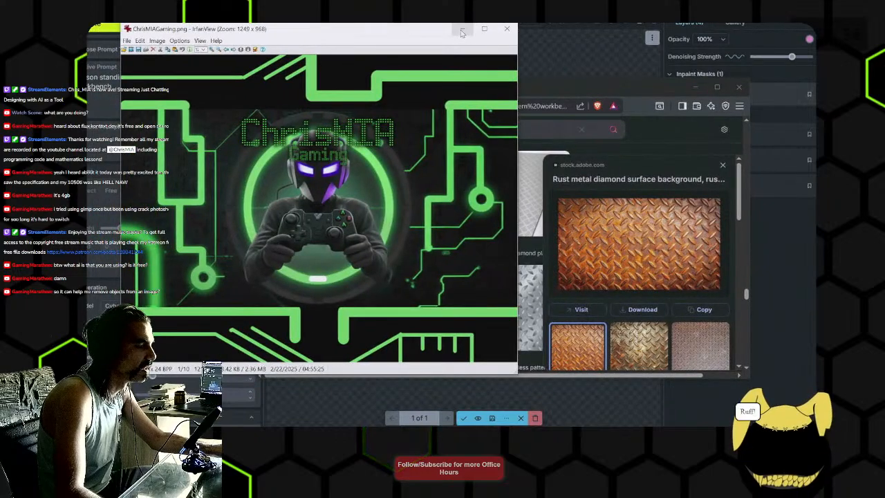
left_click(462, 30)
left_click(426, 65)
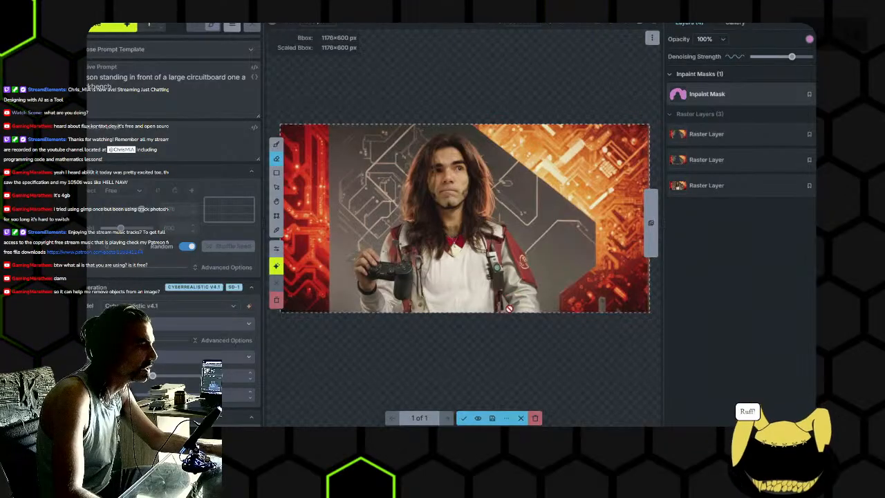
left_click(463, 418)
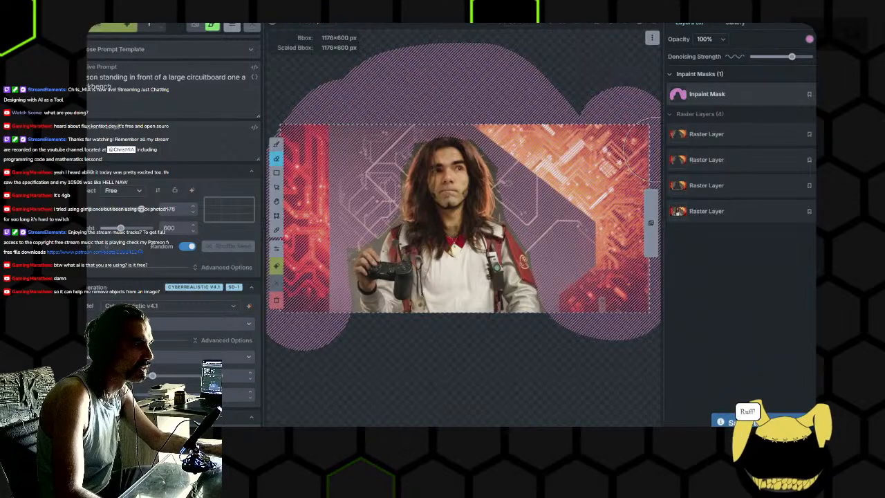
- Switch to File Explorer and open the workbench folder inside Pictures
key("alt+Tab")
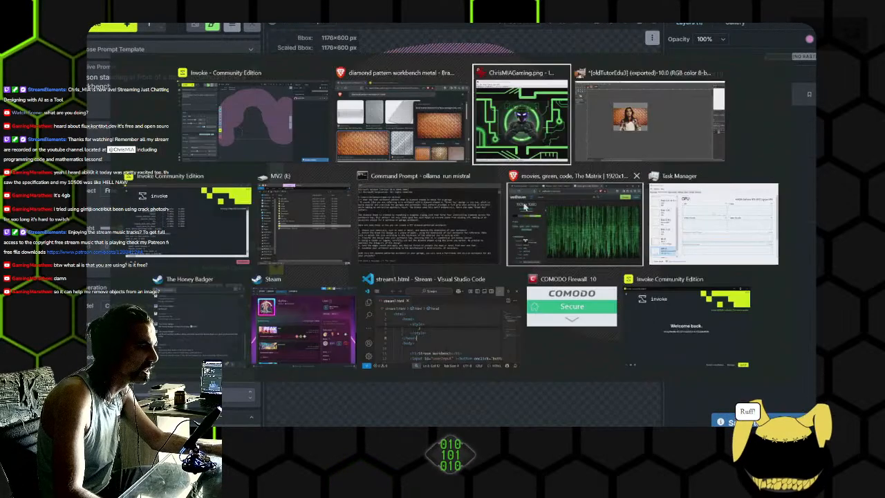
key("alt+shift+Tab")
key("alt+shift+Tab")
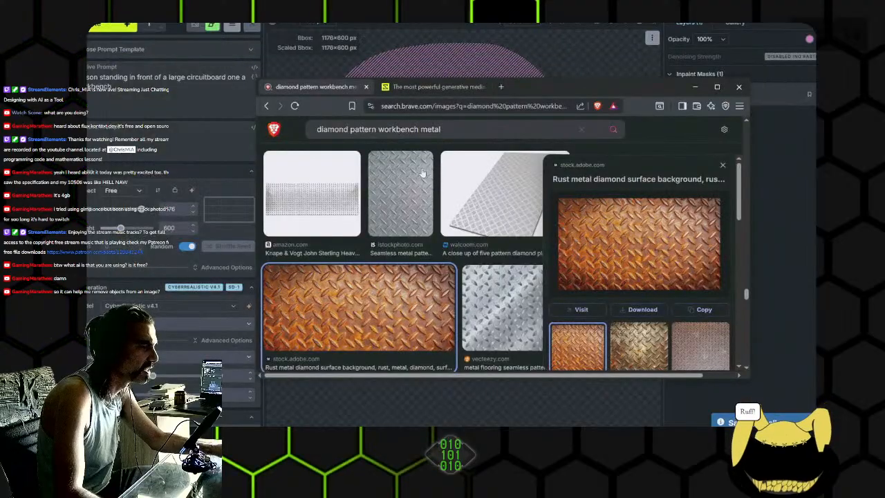
key("alt+Tab")
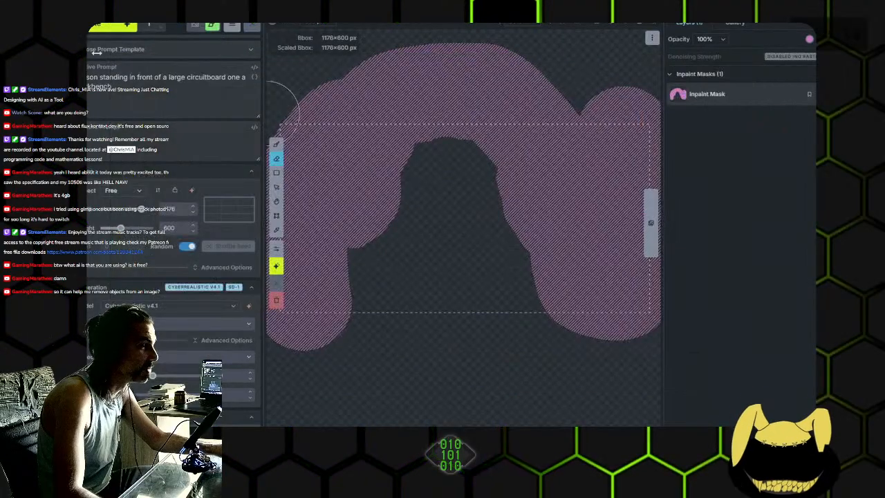
key("alt+Tab")
key("alt+Tab")
key("alt+Tab")
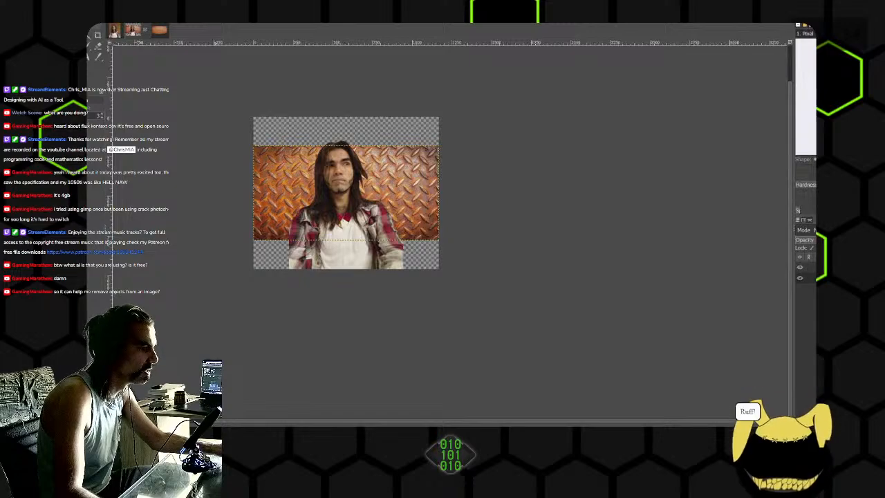
key("alt+Tab")
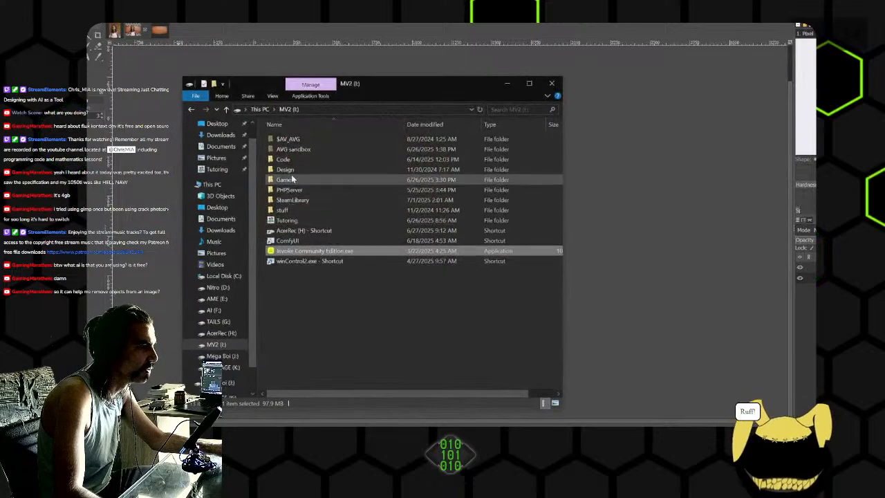
left_click(216, 159)
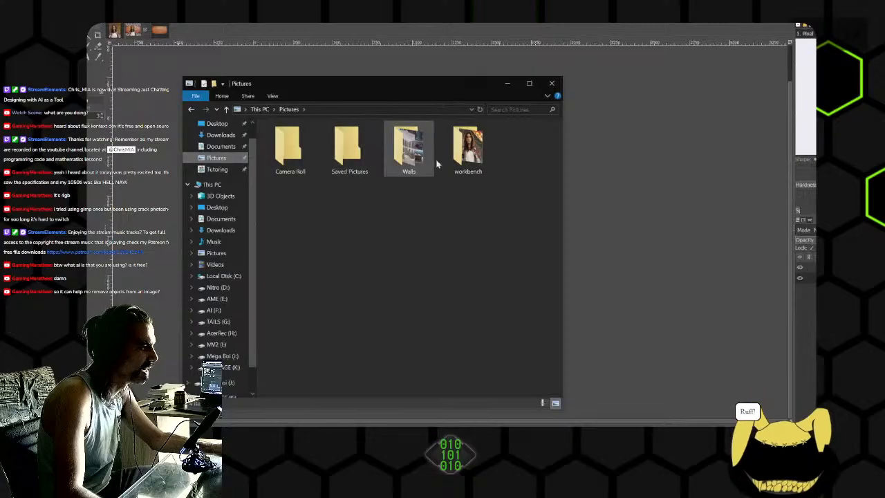
double_click(452, 155)
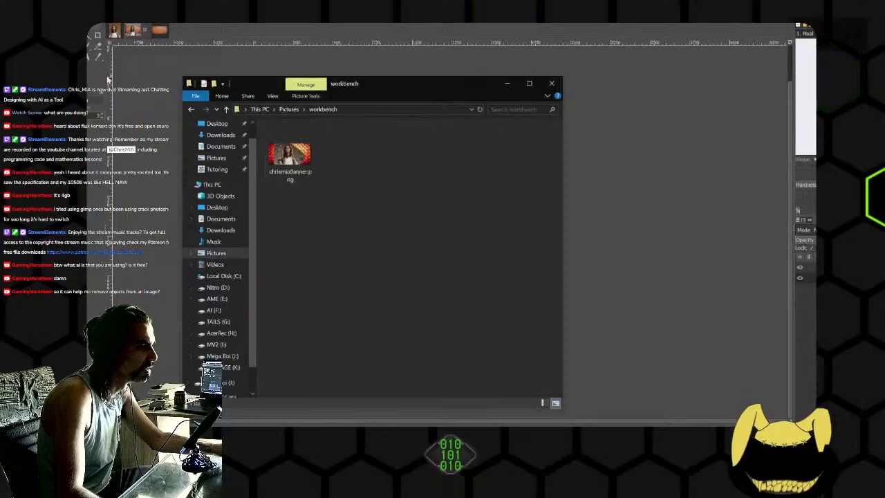
- Switch to GIMP and export the portrait with the diamond plate background as oldTutorEdu3.png to the Pictures workbench folder
left_click(108, 80)
key("ctrl+shift+f")
left_click(231, 109)
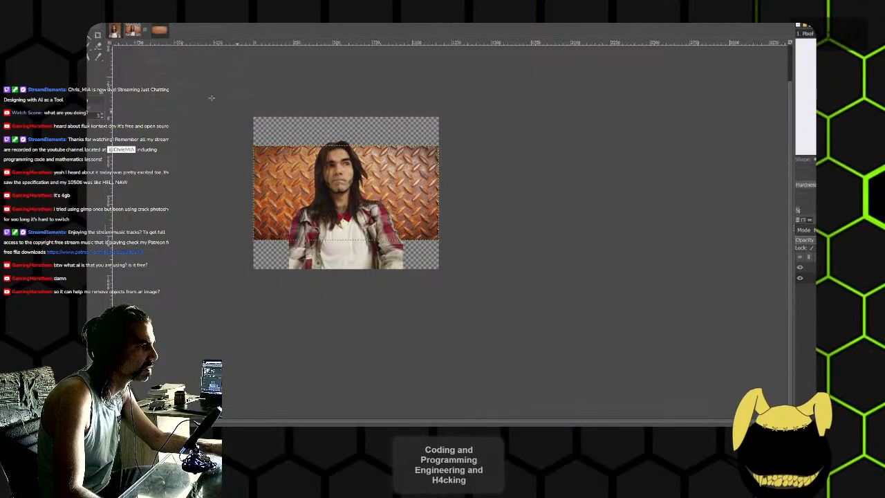
key("ctrl+shift+e")
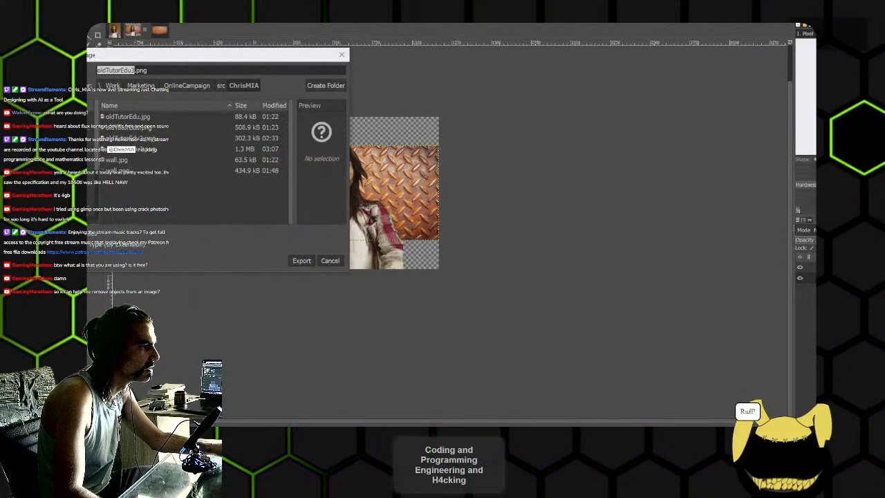
left_click(77, 181)
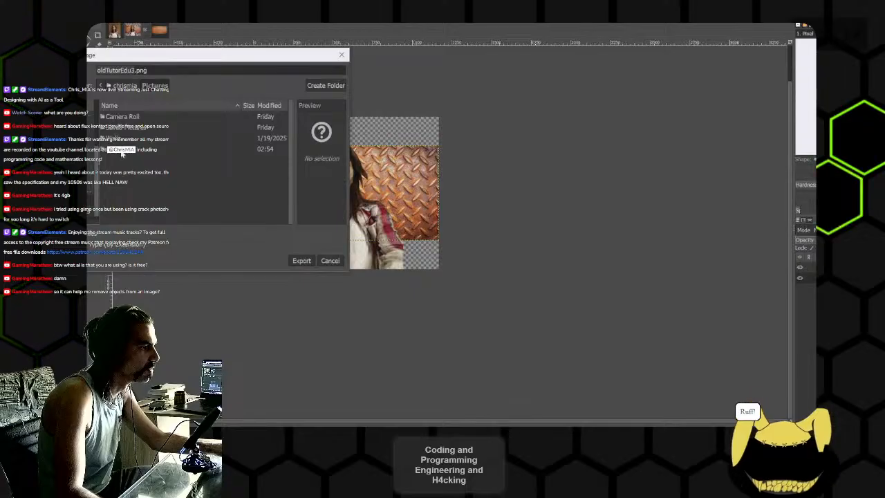
left_click(302, 261)
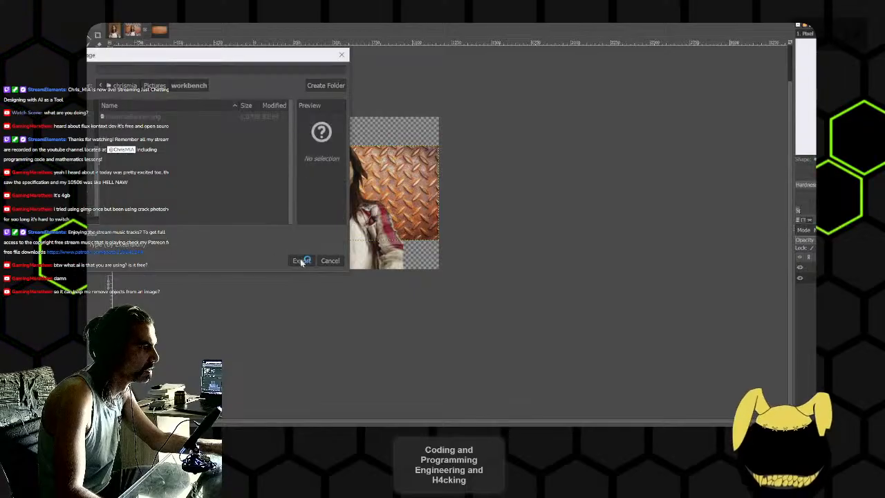
left_click(475, 327)
- Copy the exported portrait image from the workbench folder and paste it into Invoke as a new layer in the canvas
key("alt+Tab")
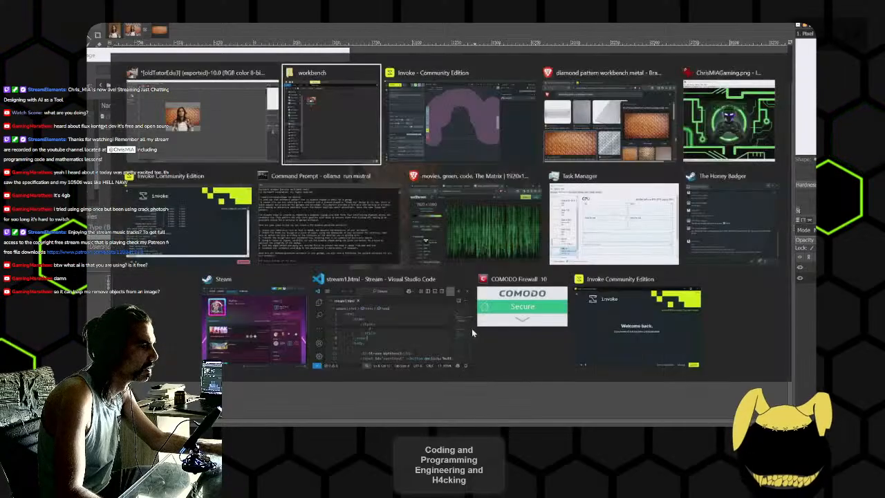
key("alt+Tab")
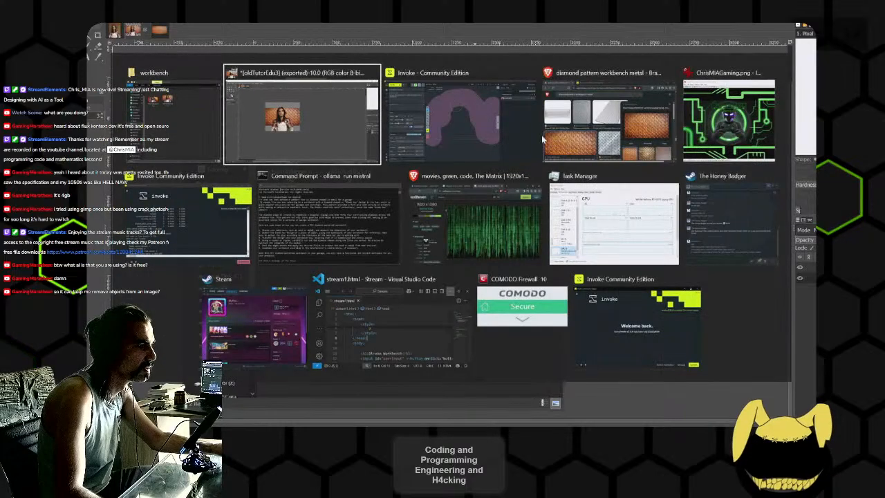
key("alt+Tab")
left_click_drag(371, 152, 439, 173)
key("ctrl+c")
key("alt+Tab")
key("ctrl+v")
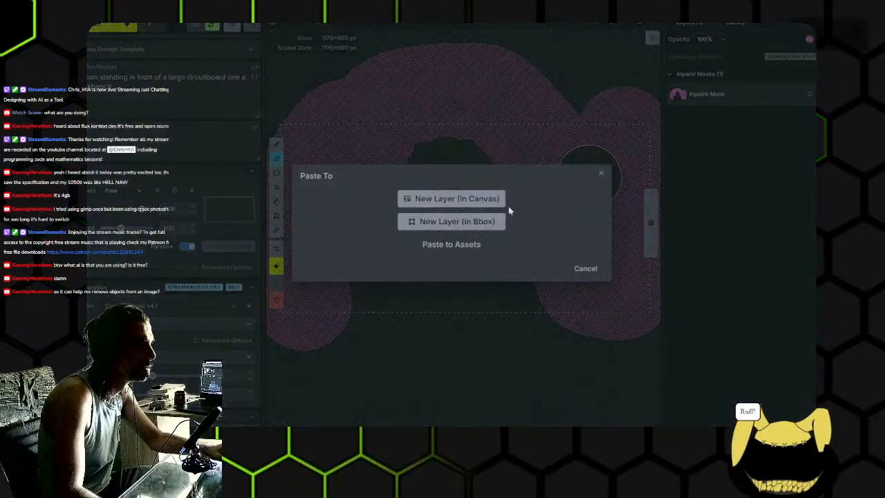
left_click(466, 199)
scroll(472, 211, "down", 3)
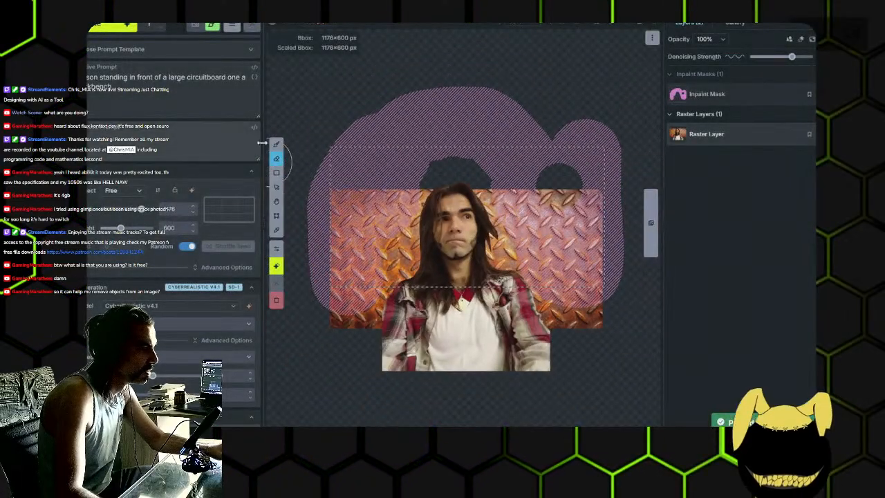
- Fit the generation bounding box around the pasted portrait and diamond plate at 1176×984 px
left_click_drag(332, 190, 333, 153)
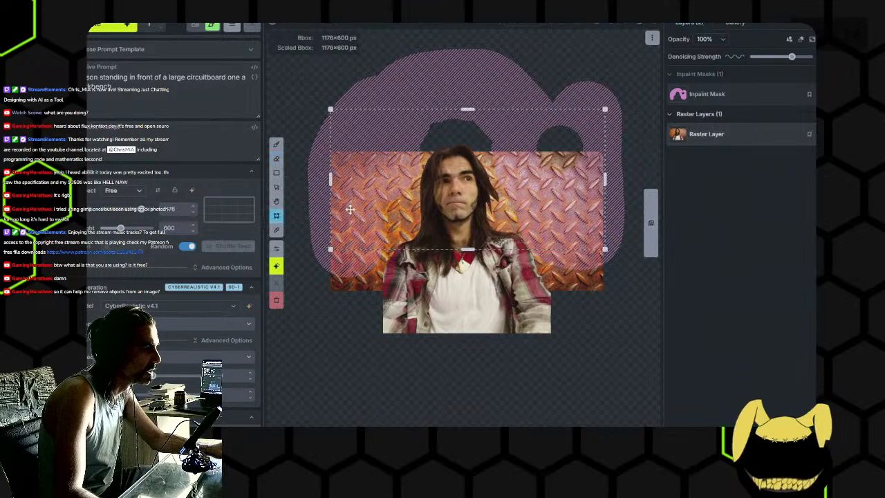
left_click_drag(418, 285, 407, 303)
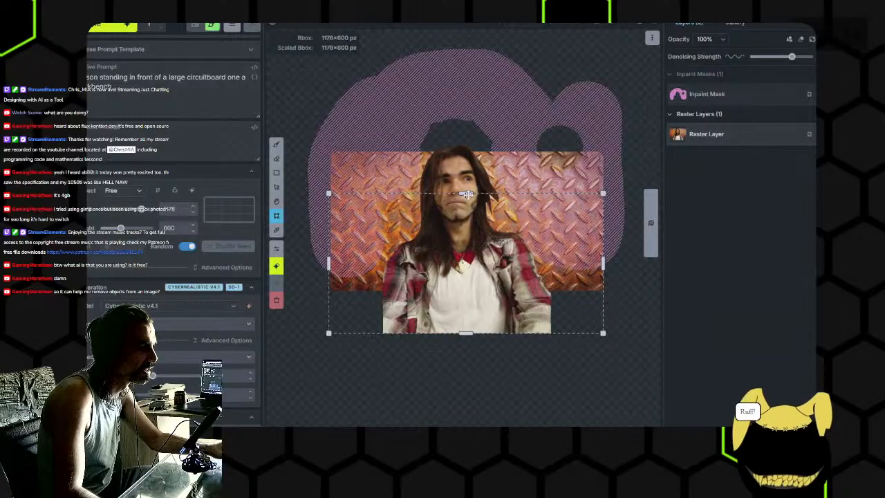
left_click_drag(467, 178, 468, 105)
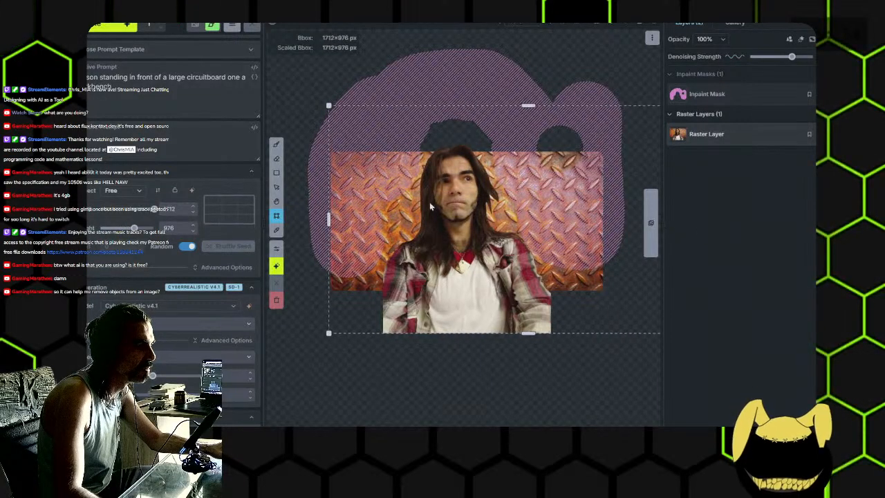
left_click_drag(329, 219, 262, 219)
scroll(354, 237, "down", 2)
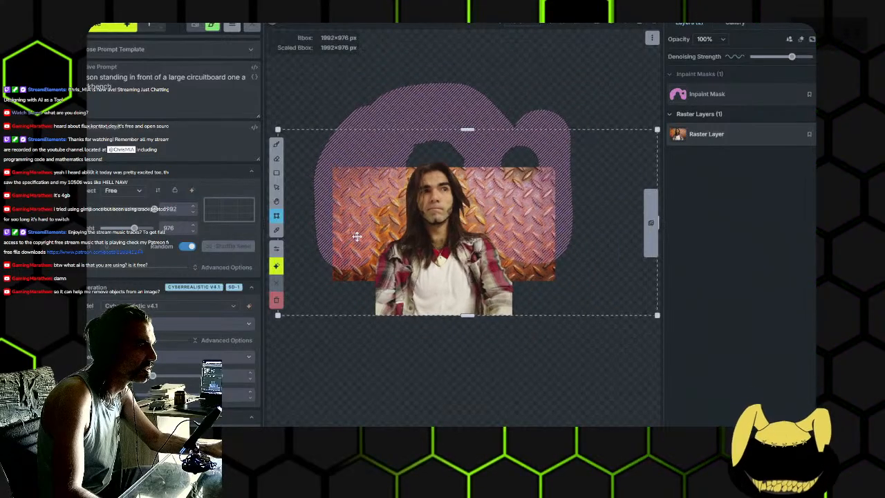
mouse_move(457, 244)
left_mouse_down()
mouse_move(481, 244)
mouse_move(453, 245)
left_mouse_up()
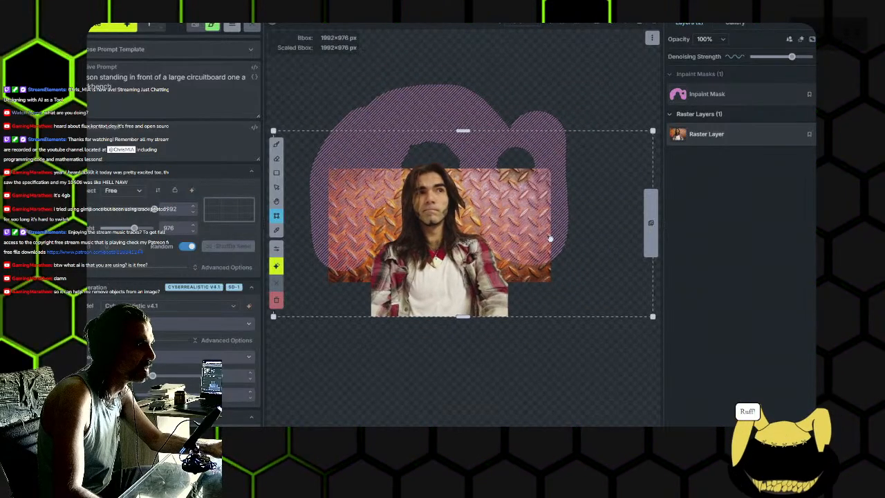
scroll(548, 239, "down", 2)
left_click_drag(636, 224, 548, 231)
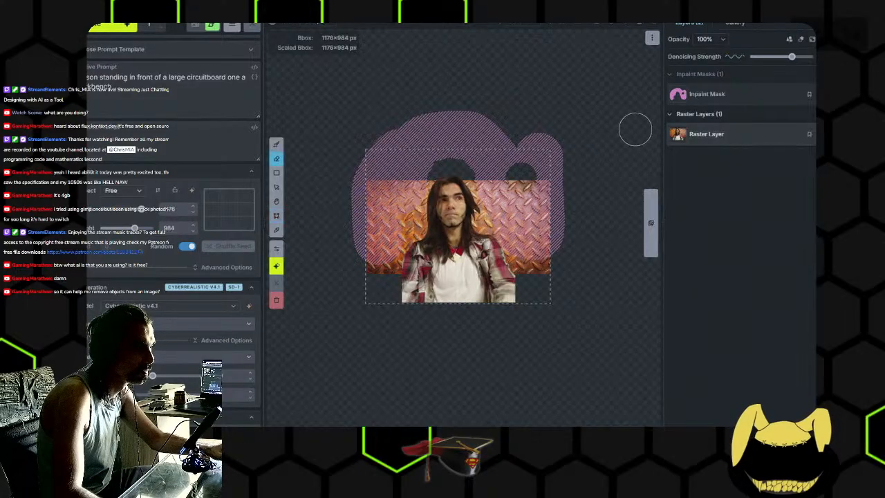
- Erase the whole inpaint mask and start generating over the diamond plate portrait
left_click(724, 94)
mouse_move(524, 148)
left_mouse_down()
mouse_move(365, 154)
mouse_move(381, 222)
mouse_move(377, 256)
left_mouse_up()
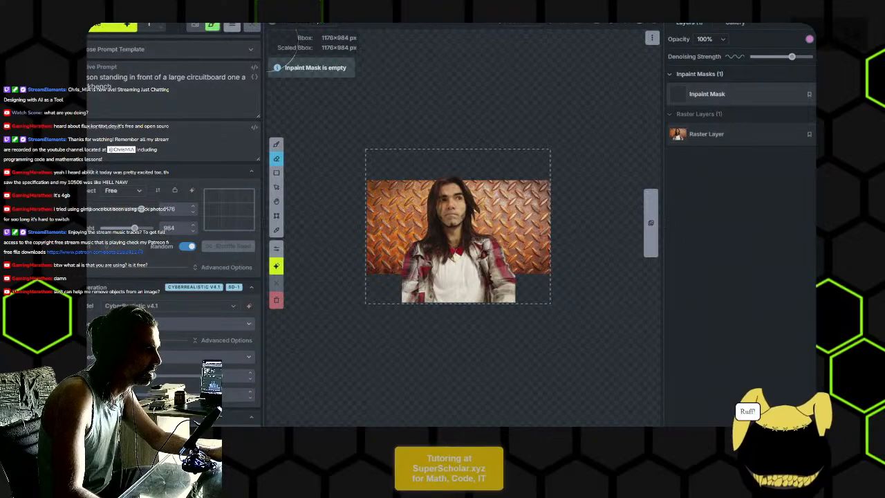
left_click(104, 29)
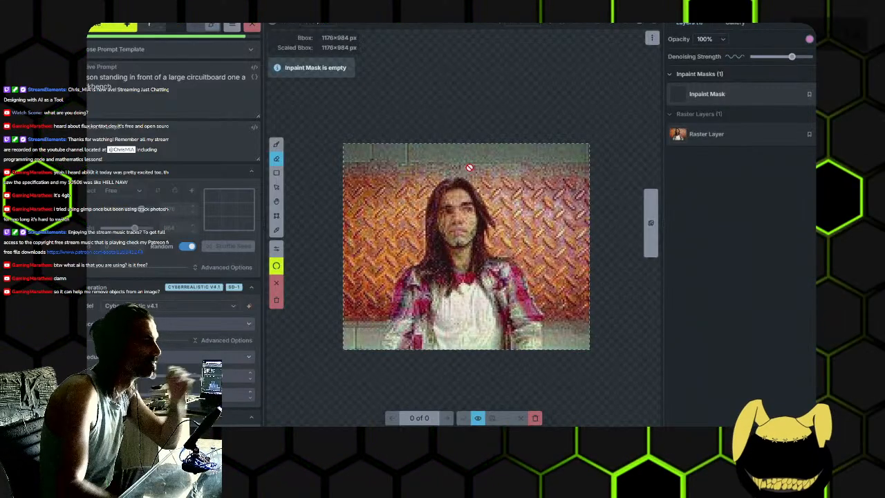
- Correct the positive prompt wording to "standing in front of a large circuit board on a" workbench
left_click(237, 91)
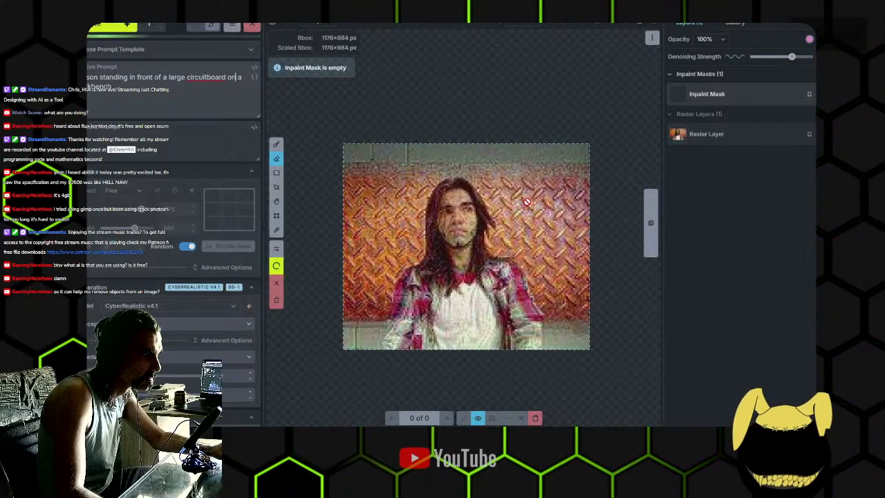
left_click(206, 78)
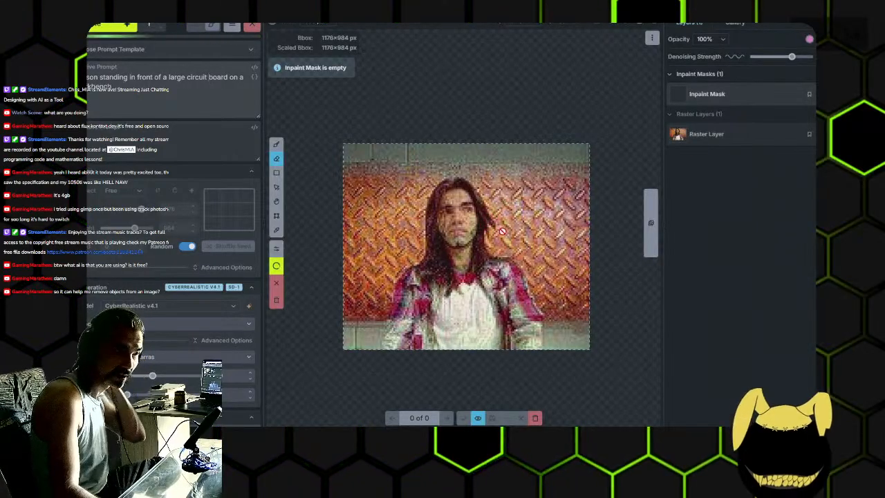
left_click(276, 145)
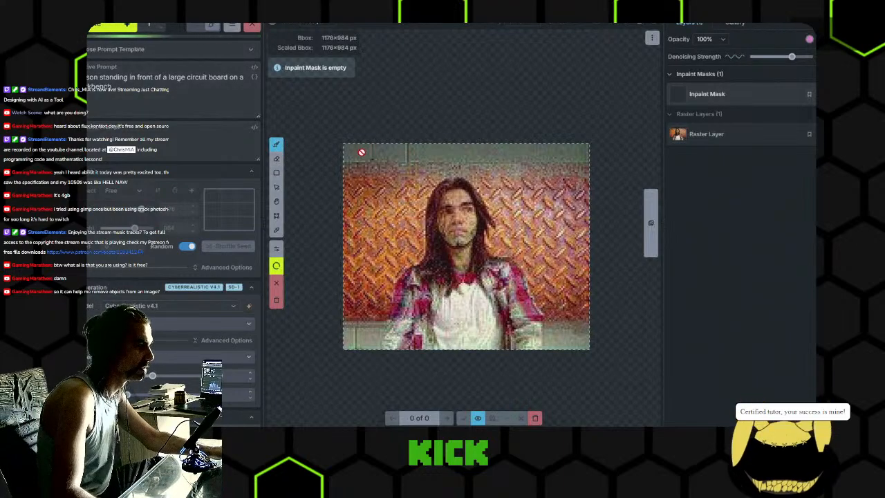
key("i")
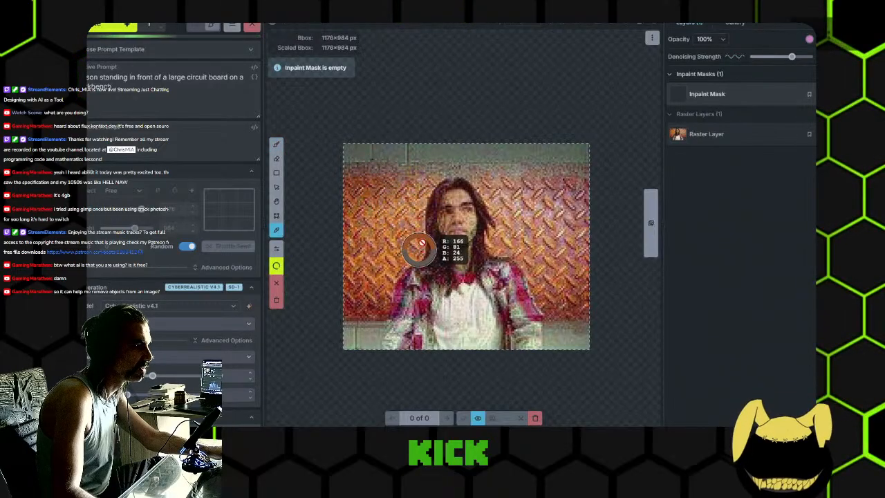
scroll(451, 216, "up", 6)
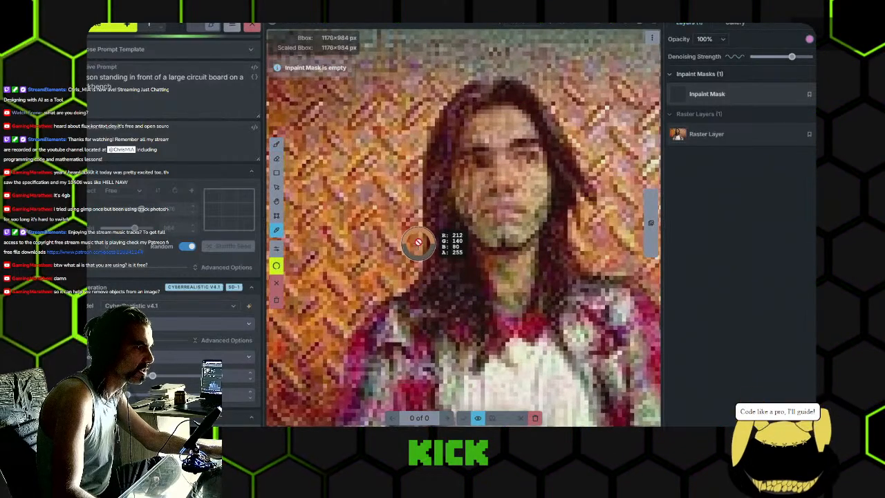
key("b")
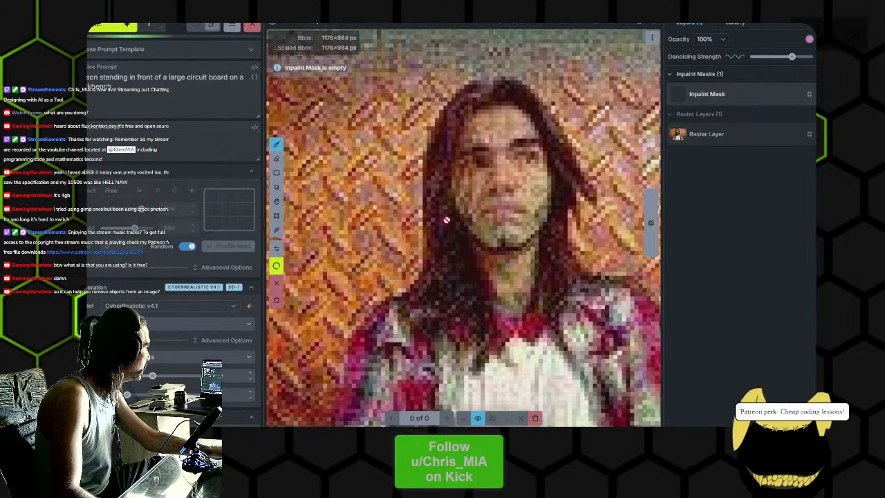
scroll(434, 220, "down", 3)
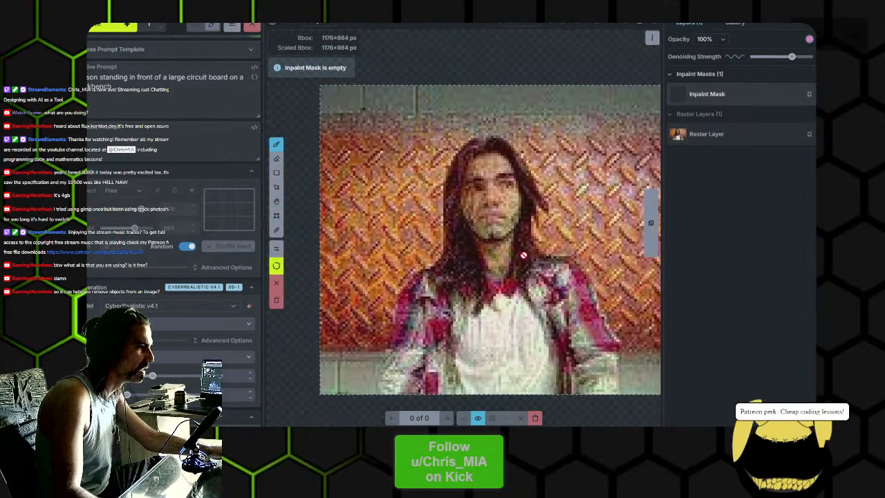
left_click_drag(536, 258, 490, 246)
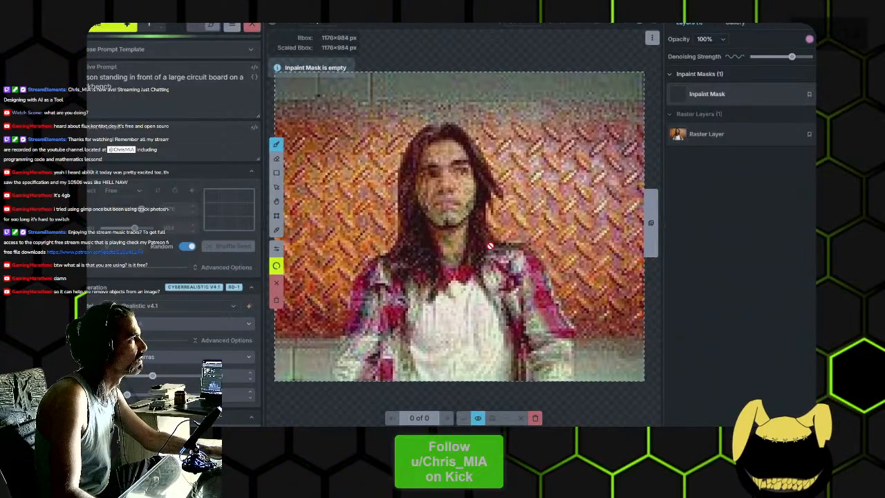
scroll(490, 246, "down", 1)
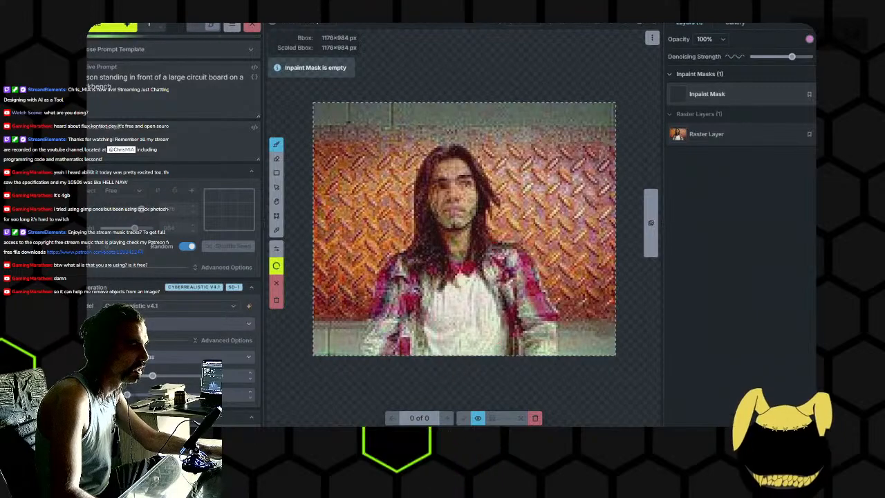
- Close the gaming banner in the image viewer and accept the generated diamond plate portrait onto the canvas
left_click(433, 427)
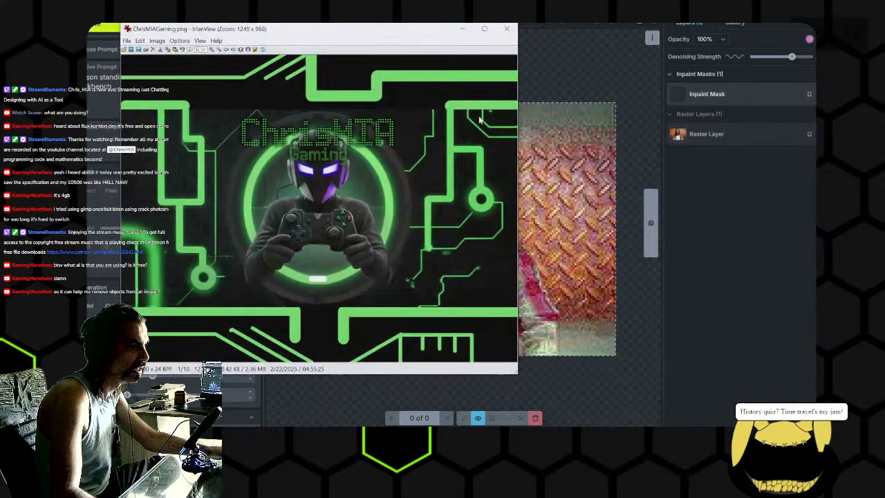
left_click(504, 28)
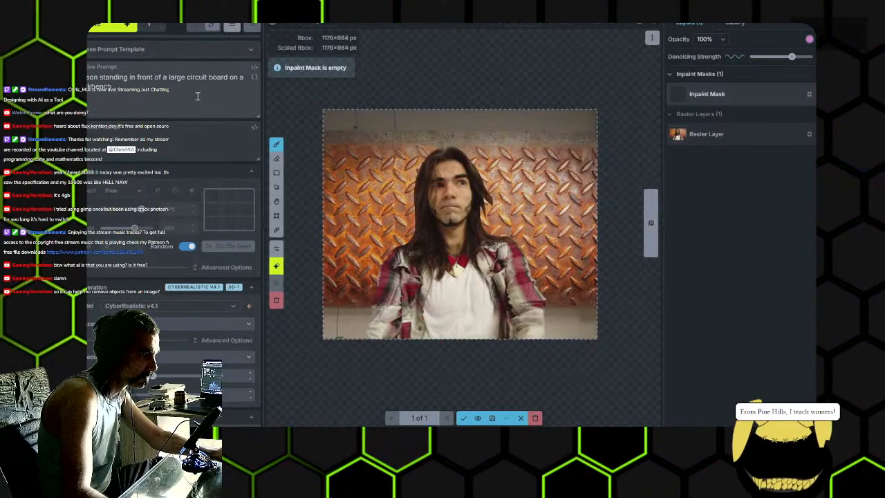
scroll(450, 160, "up", 3)
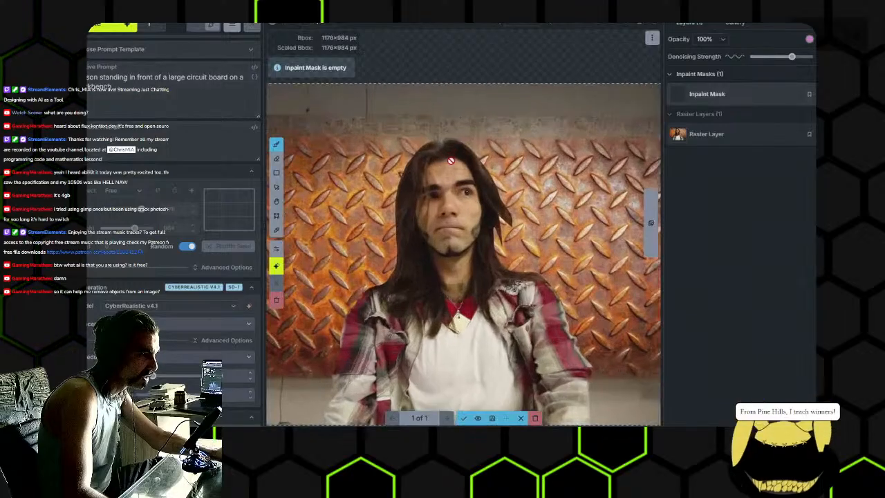
scroll(448, 162, "down", 2)
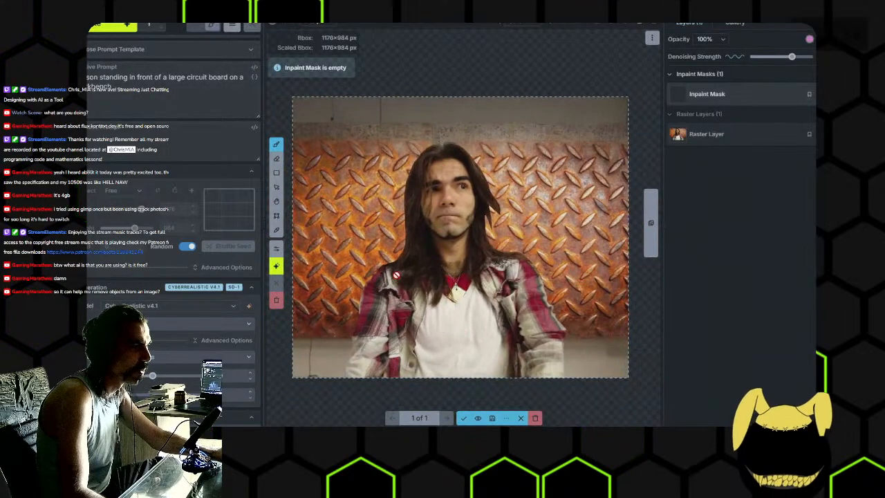
left_click(464, 418)
- Paint the inpaint mask with a large brush over the diamond plate background on all sides of the person
scroll(332, 335, "down", 3)
mouse_move(351, 343)
left_mouse_down()
mouse_move(403, 352)
mouse_move(359, 291)
mouse_move(387, 176)
mouse_move(417, 136)
mouse_move(387, 122)
mouse_move(554, 105)
mouse_move(482, 97)
mouse_move(515, 172)
mouse_move(519, 221)
mouse_move(561, 249)
mouse_move(591, 325)
left_mouse_up()
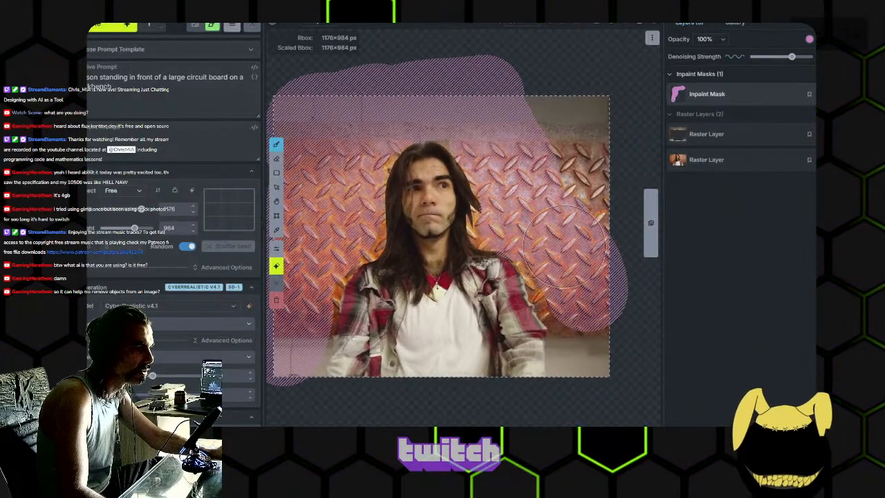
mouse_move(580, 361)
left_mouse_down()
mouse_move(597, 273)
mouse_move(592, 187)
mouse_move(550, 114)
mouse_move(605, 112)
left_mouse_up()
left_click_drag(478, 142, 551, 126)
scroll(552, 127, "up", 1)
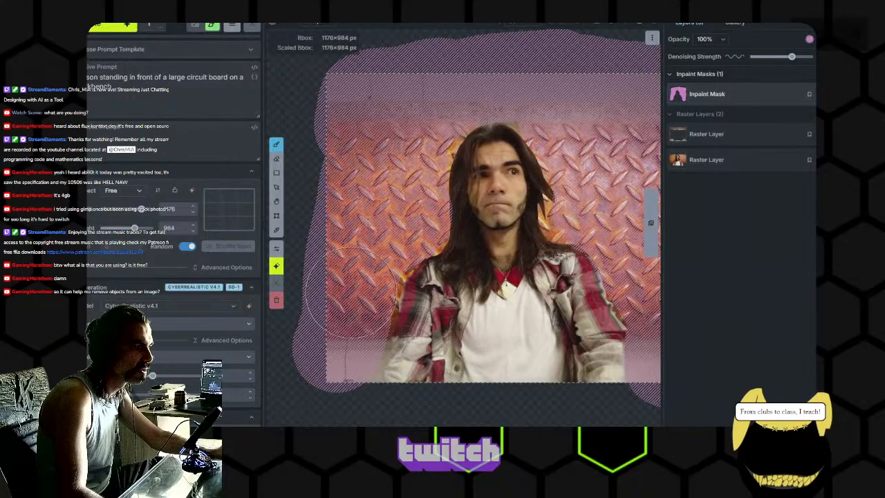
left_click_drag(351, 309, 340, 347)
left_click_drag(567, 284, 522, 266)
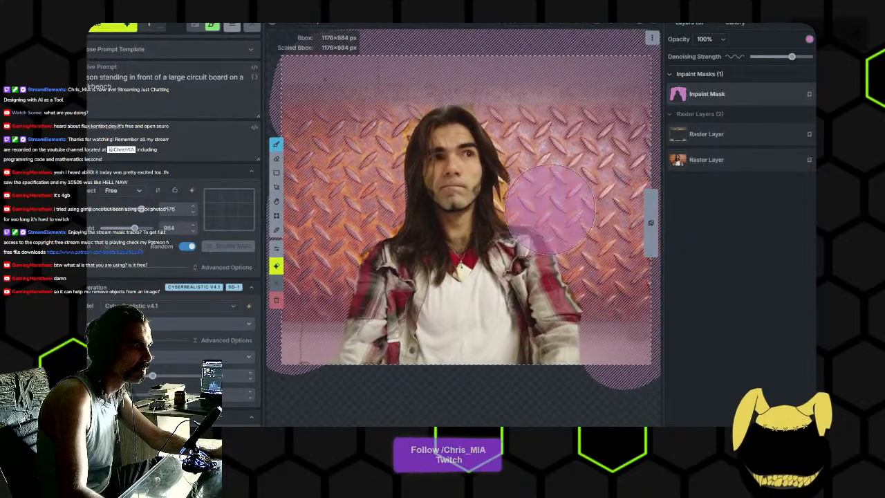
- Extend the inpaint mask along the edges of the hair and shoulders, adjusting the brush size for the gaps
scroll(527, 194, "up", 5)
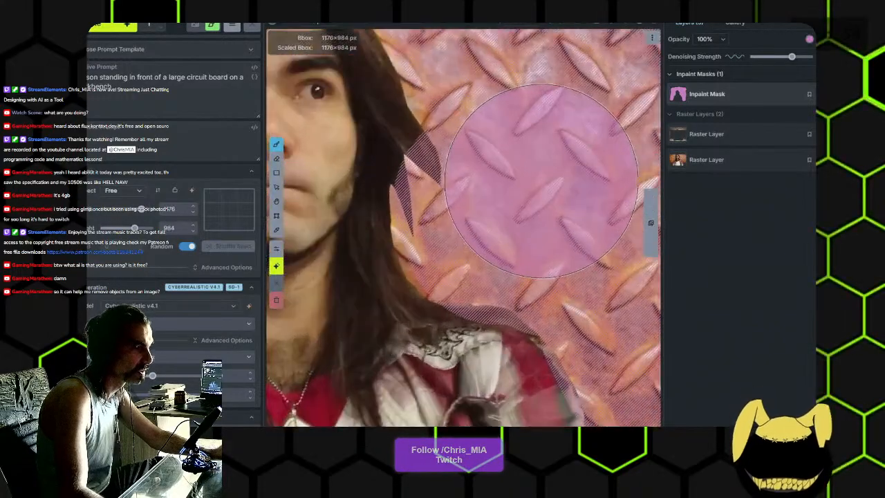
scroll(504, 183, "down", 4)
scroll(510, 178, "up", 4)
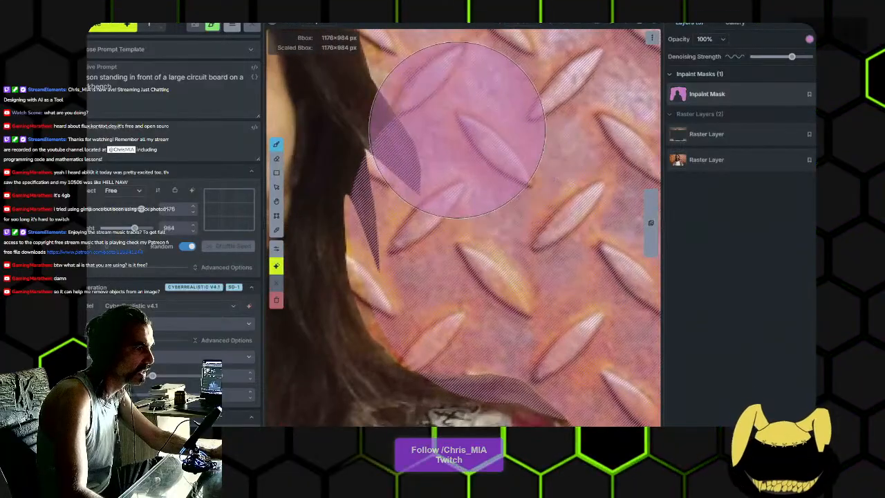
mouse_move(464, 125)
left_mouse_down()
mouse_move(510, 184)
mouse_move(533, 227)
left_mouse_up()
left_click_drag(502, 156, 510, 165)
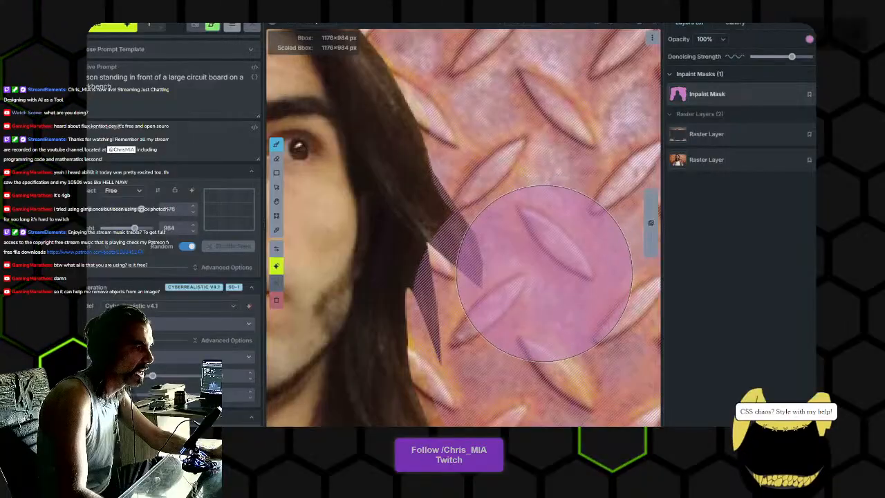
scroll(477, 291, "up", 3)
scroll(477, 291, "down", 4)
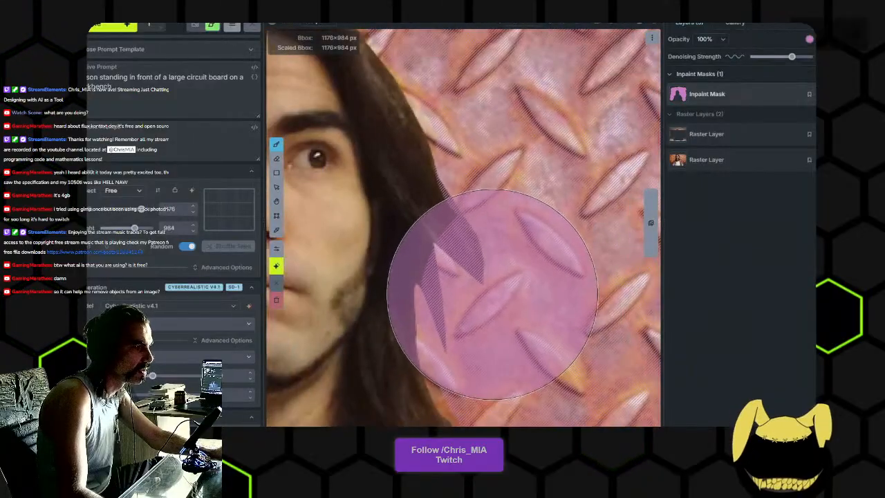
mouse_move(497, 128)
left_mouse_down()
mouse_move(546, 201)
mouse_move(476, 108)
mouse_move(487, 120)
left_mouse_up()
scroll(512, 145, "down", 3)
mouse_move(341, 124)
left_mouse_down()
mouse_move(308, 141)
mouse_move(325, 162)
left_mouse_up()
scroll(522, 234, "down", 6)
mouse_move(552, 296)
left_mouse_down()
mouse_move(503, 223)
mouse_move(501, 195)
left_mouse_up()
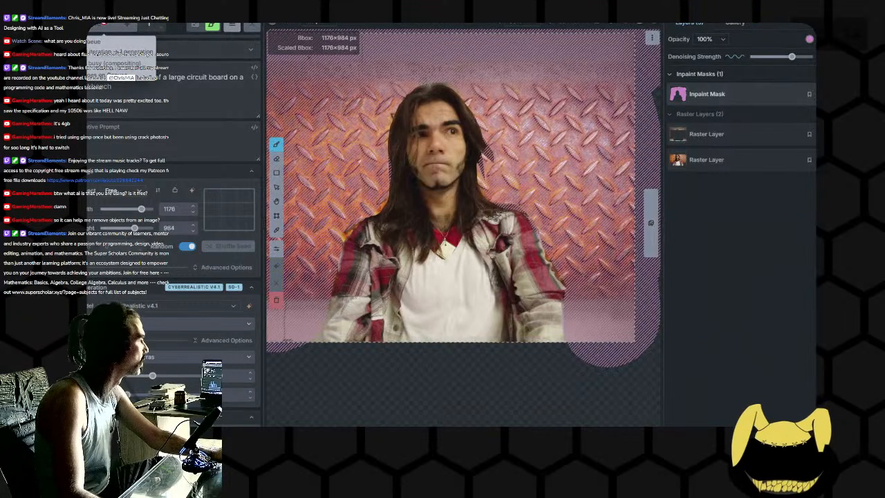
- Generate the masked circuit board background and accept the result as a raster layer
left_click(109, 28)
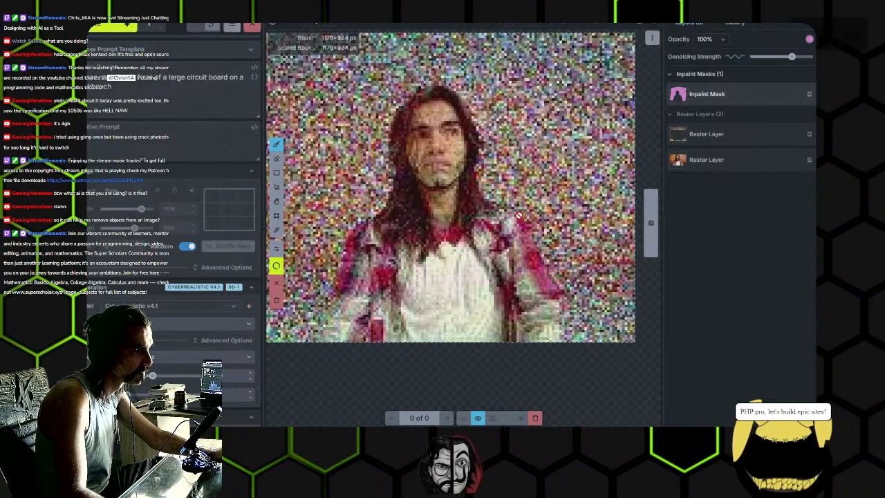
scroll(520, 215, "down", 2)
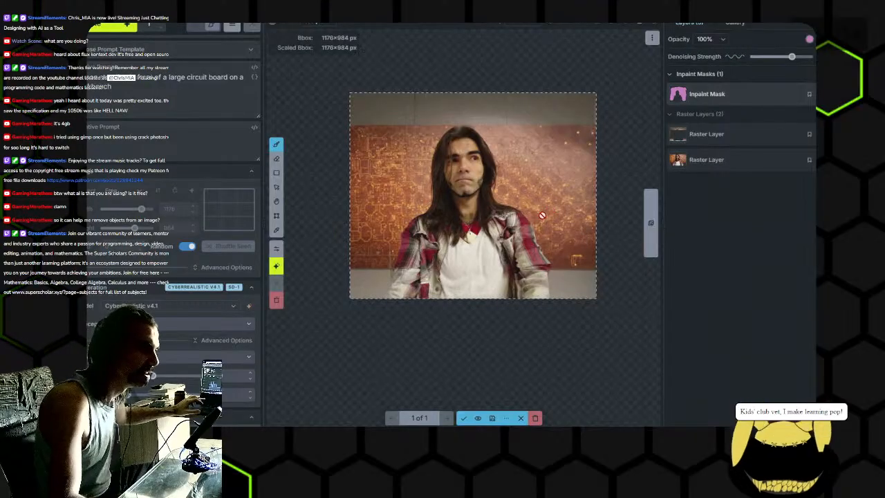
scroll(533, 213, "up", 5)
left_click_drag(461, 194, 664, 223)
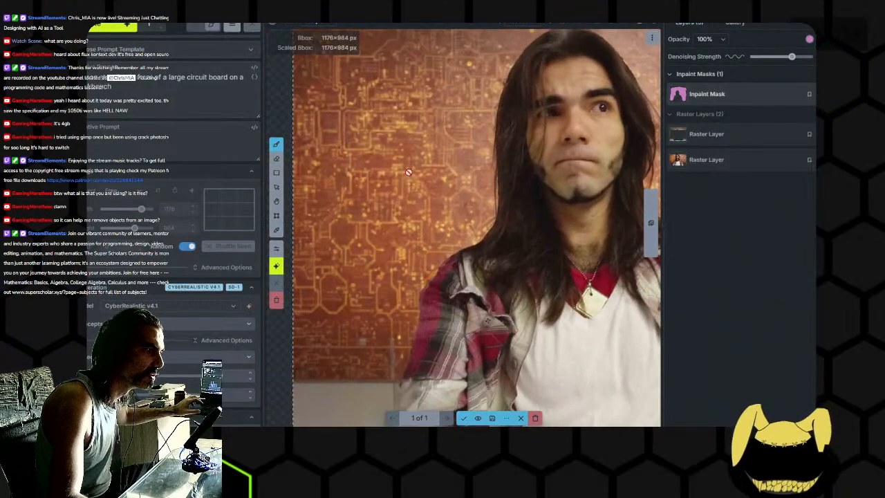
scroll(454, 185, "down", 4)
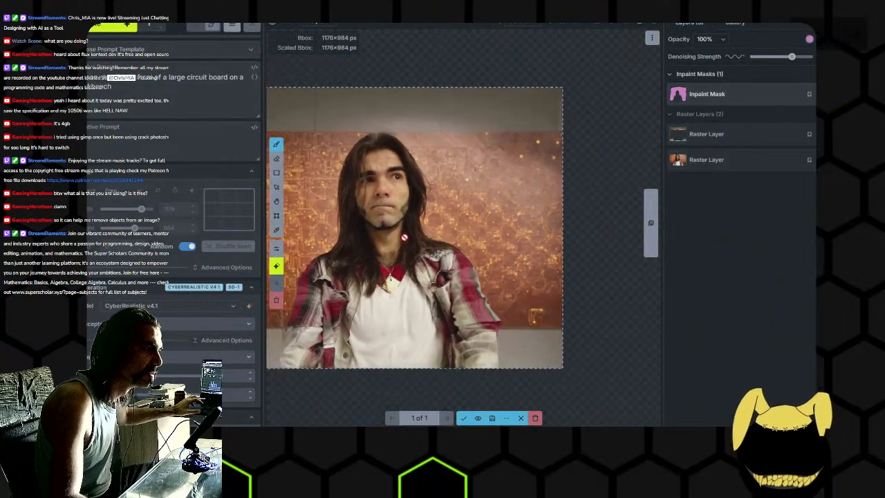
left_click_drag(462, 242, 571, 230)
left_click(465, 418)
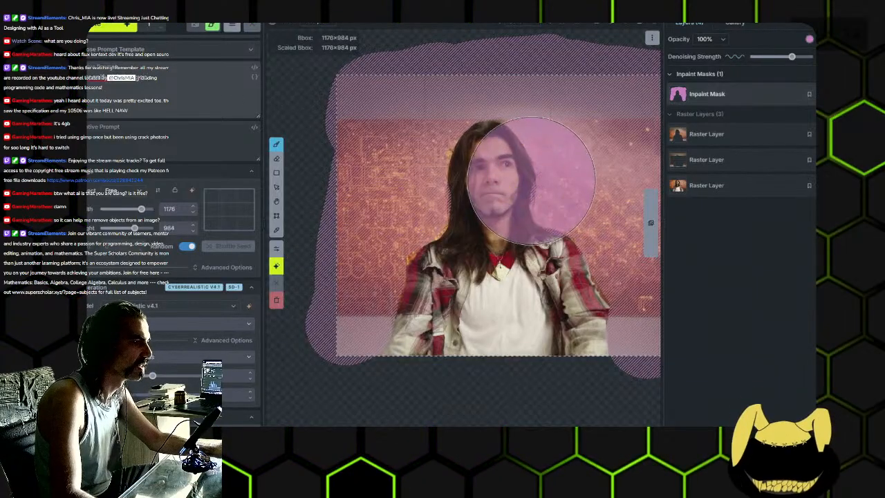
- Undo the accepted circuit board layer and erase the inpaint mask around the person
scroll(529, 188, "down", 2)
scroll(529, 148, "down", 2)
left_click_drag(529, 148, 431, 147)
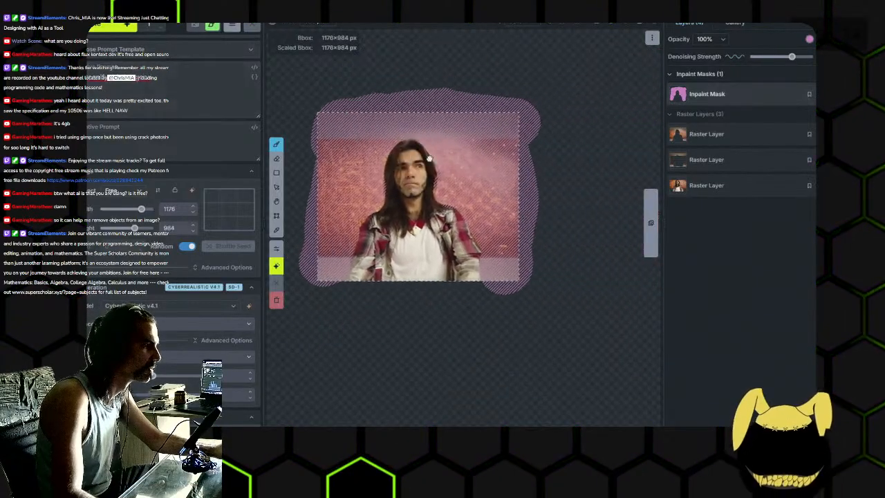
key("ctrl+z")
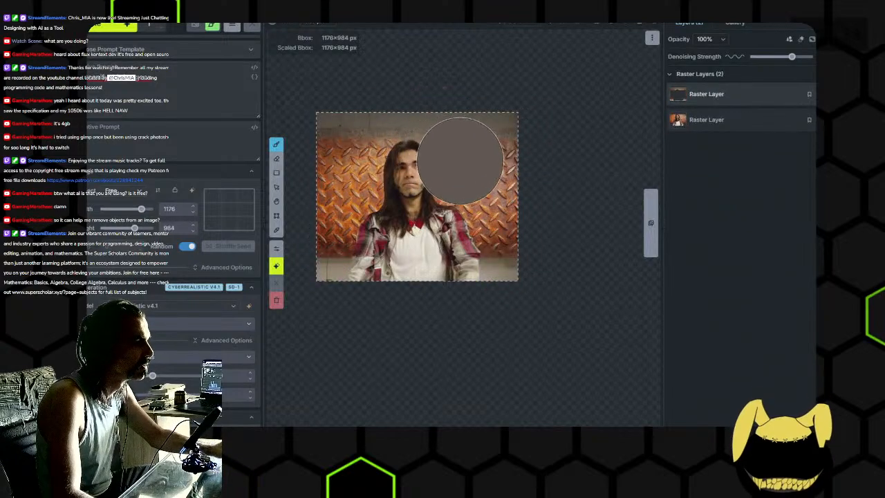
key("ctrl+shift+z")
key("e")
mouse_move(523, 158)
left_mouse_down()
mouse_move(530, 123)
mouse_move(532, 179)
mouse_move(539, 151)
mouse_move(498, 111)
mouse_move(473, 99)
mouse_move(442, 101)
mouse_move(410, 187)
left_mouse_up()
key("ctrl+z")
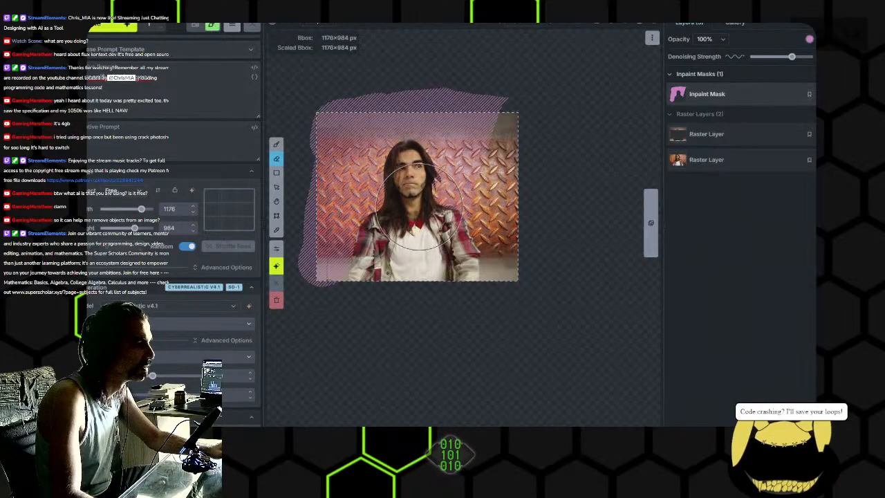
key("ctrl+shift+z")
key("ctrl+shift+z")
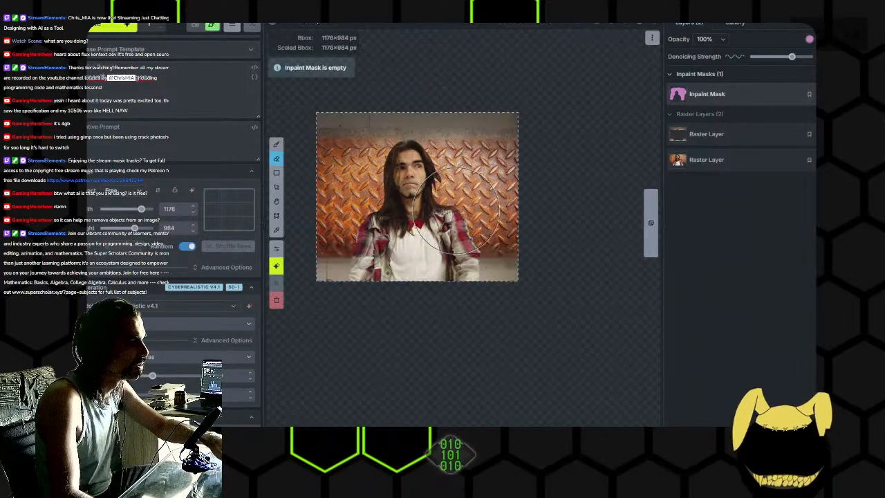
- Step through the edit history to the empty inpaint mask and start a new generation from the unmasked diamond plate portrait
key("ctrl+z")
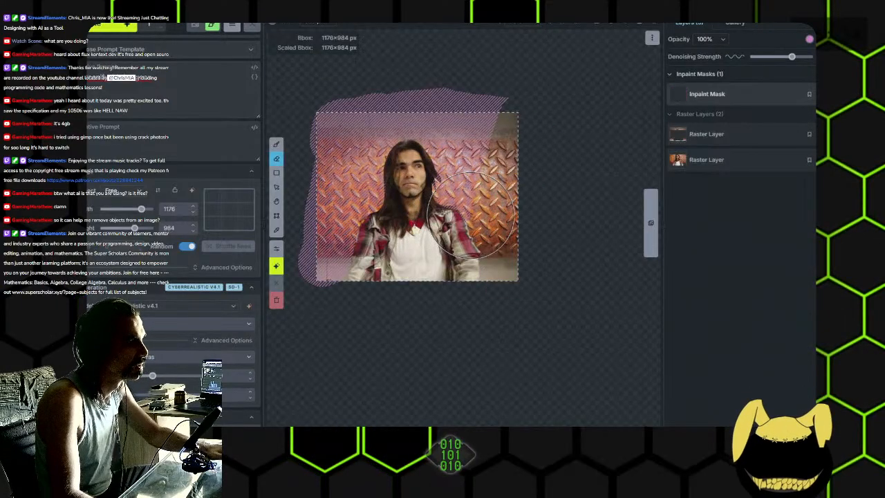
key("ctrl+z")
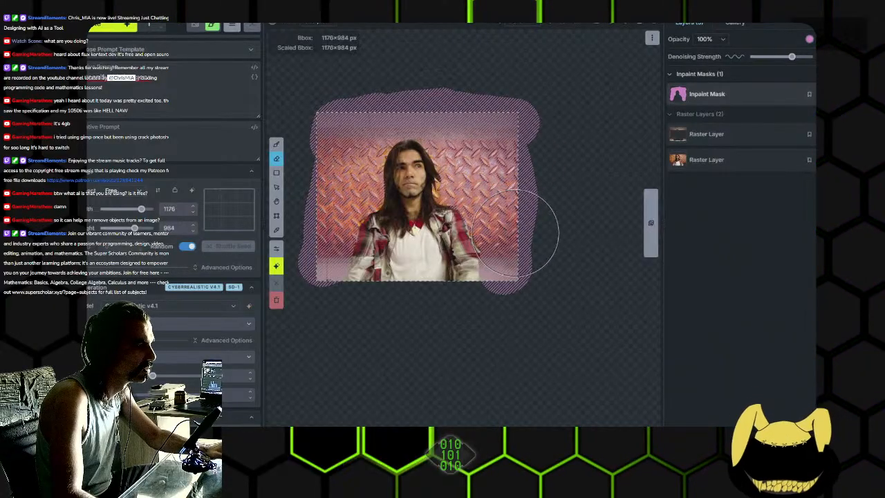
key("ctrl+shift+z")
key("ctrl+shift+z")
key("ctrl+shift+z")
key("ctrl+z")
key("ctrl+z")
key("ctrl+z")
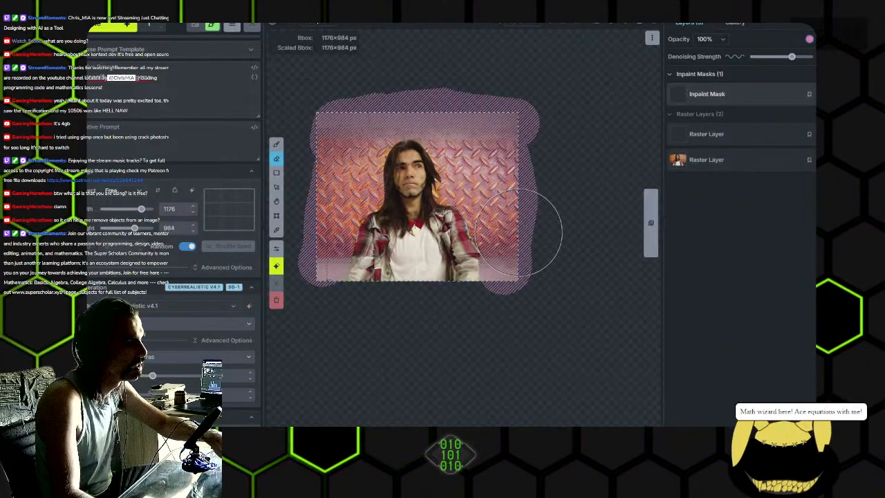
key("ctrl+shift+z")
key("ctrl+shift+z")
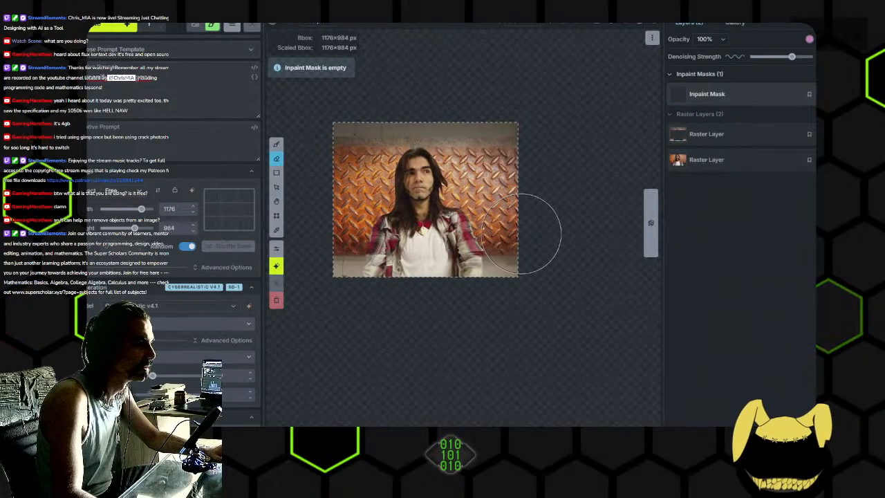
left_click(109, 28)
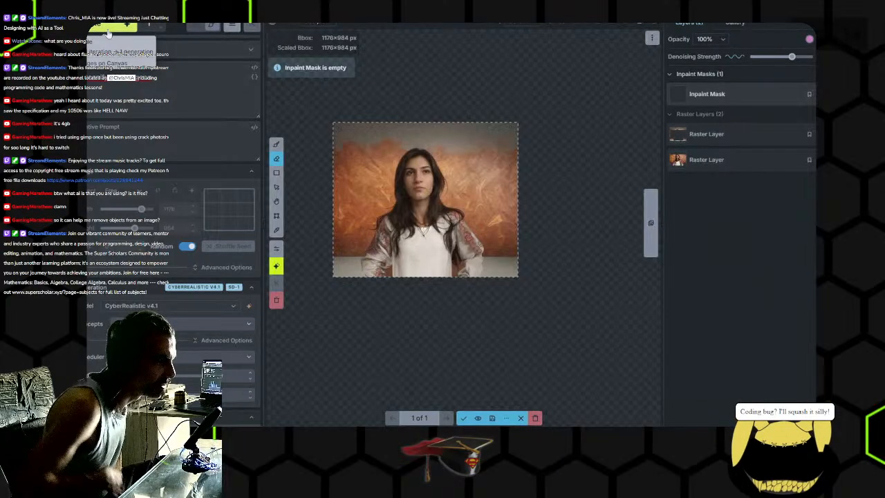
- Examine the face, hair, clothing and background of the newly generated portrait up close
scroll(415, 194, "up", 3)
left_click_drag(375, 223, 488, 228)
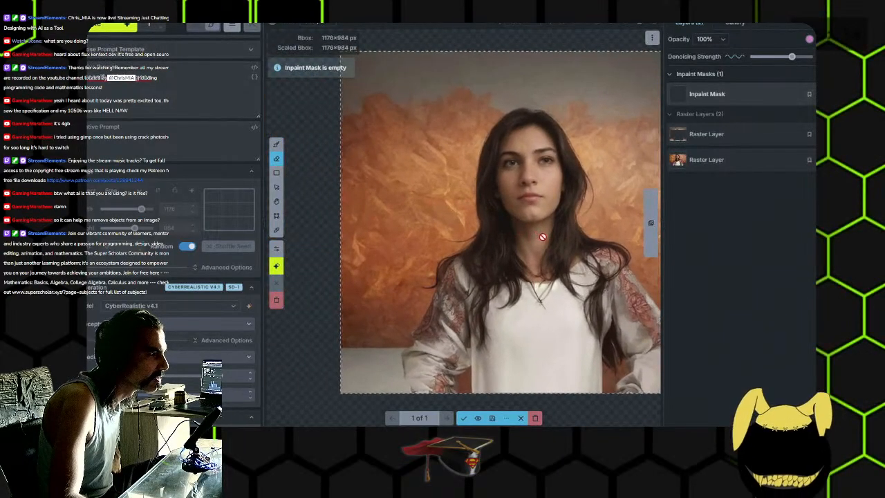
left_click_drag(541, 236, 389, 231)
scroll(535, 284, "up", 3)
scroll(524, 258, "down", 5)
left_click_drag(501, 252, 537, 250)
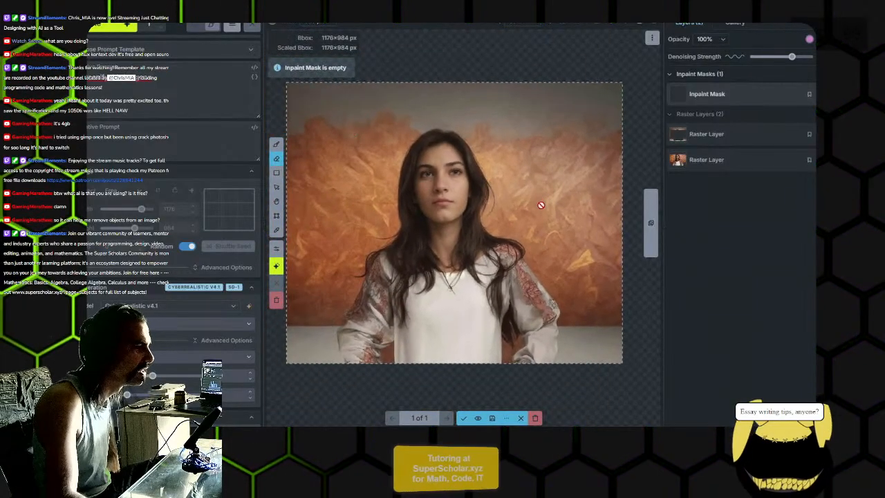
scroll(545, 224, "down", 3)
left_click_drag(545, 228, 531, 246)
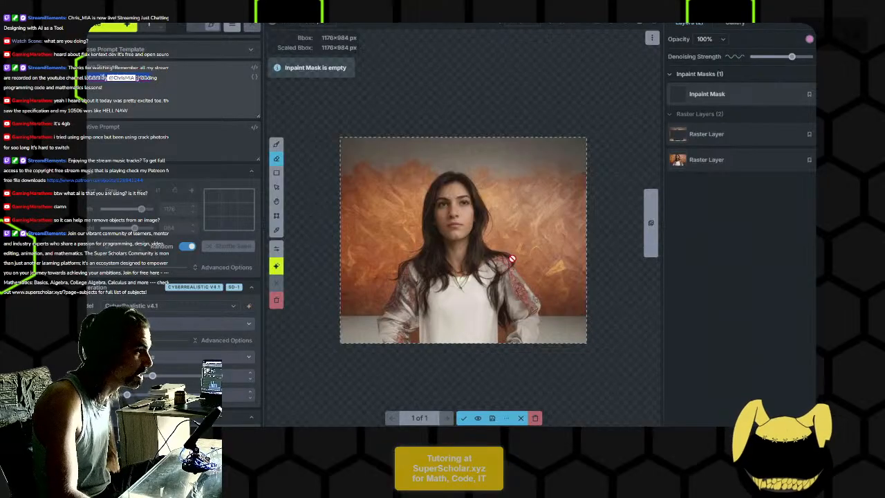
scroll(512, 259, "up", 2)
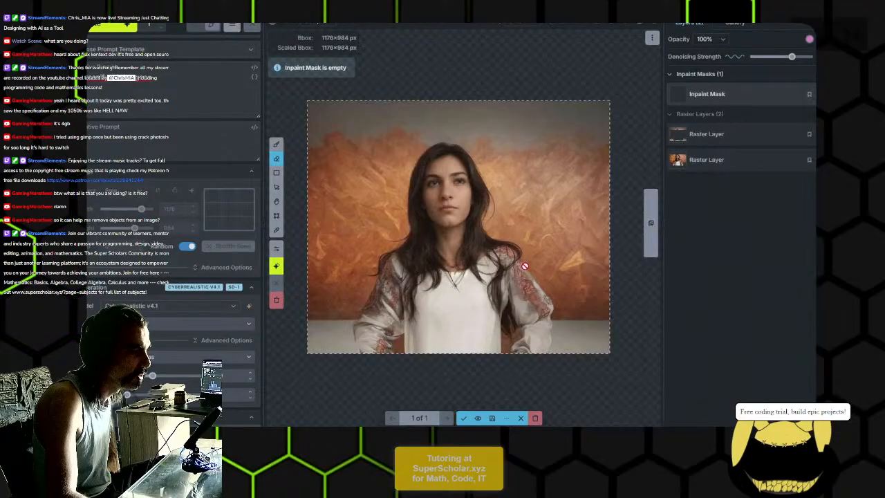
scroll(494, 245, "up", 2)
scroll(490, 244, "up", 2)
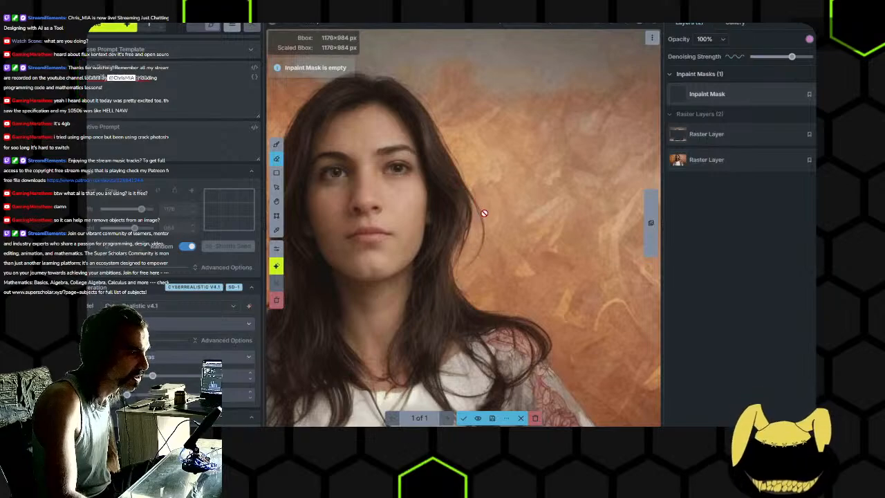
scroll(482, 207, "down", 4)
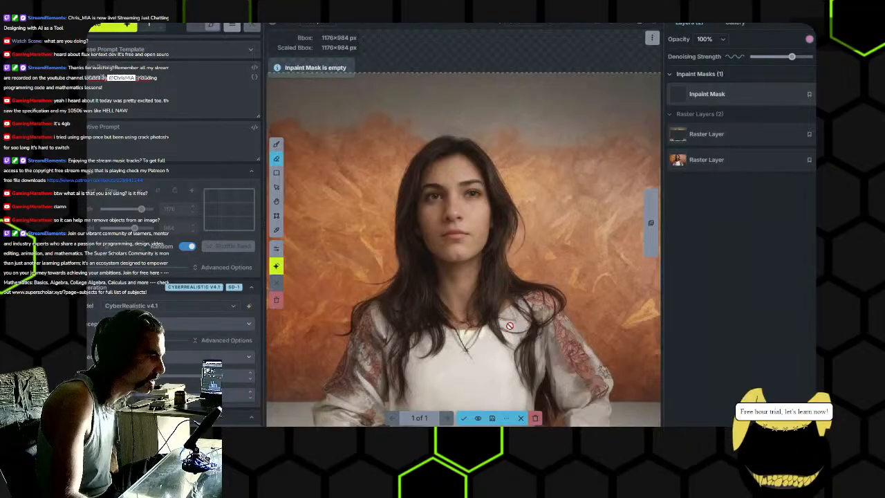
left_click_drag(519, 349, 524, 291)
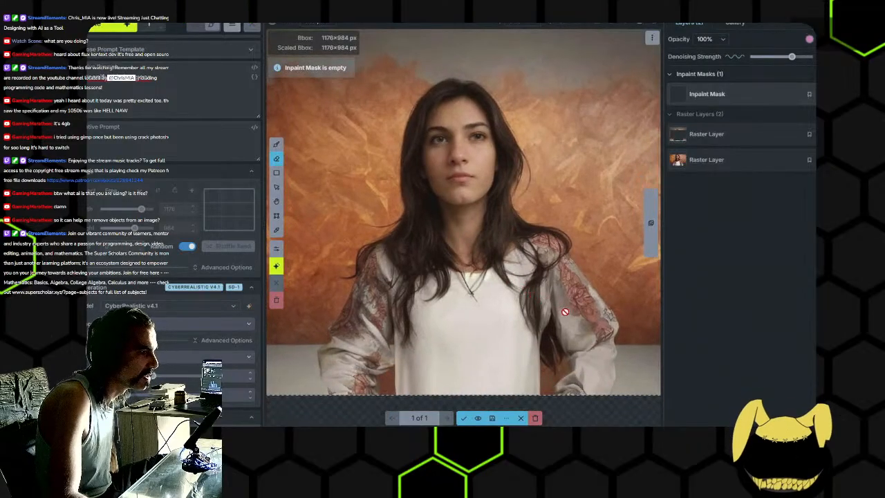
- Accept the generated portrait onto the canvas as a new raster layer
scroll(572, 318, "down", 3)
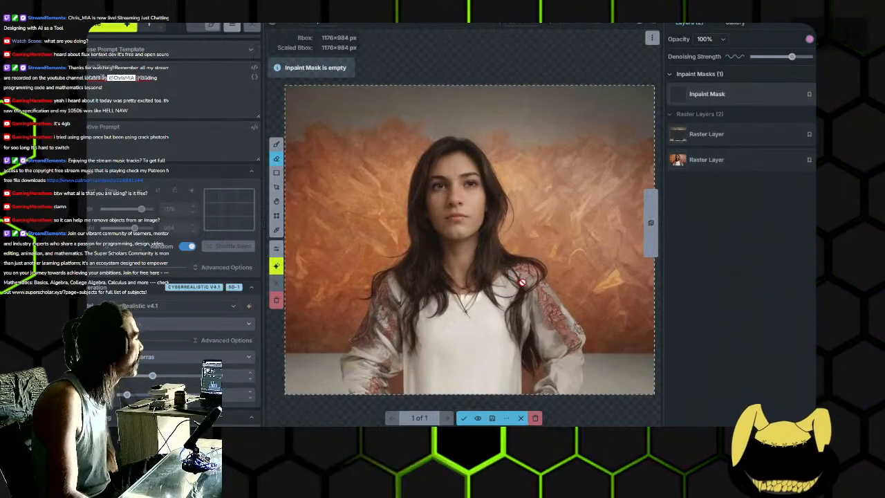
scroll(522, 282, "down", 2)
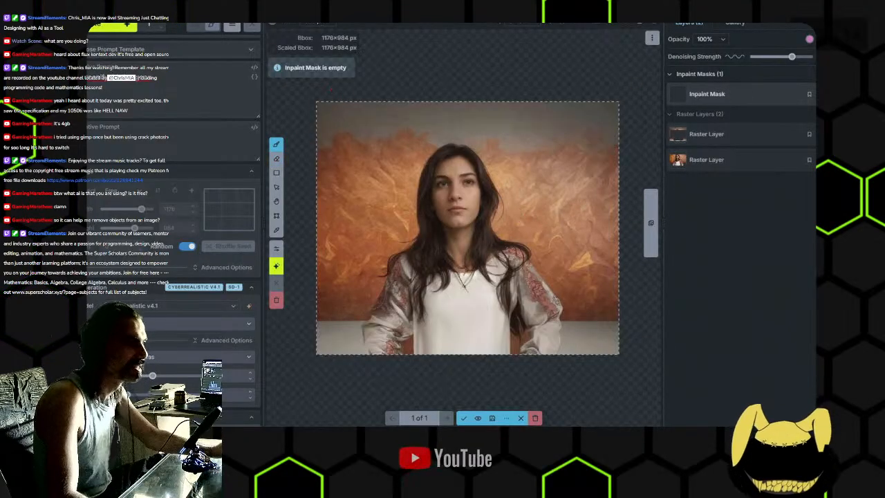
left_click(463, 418)
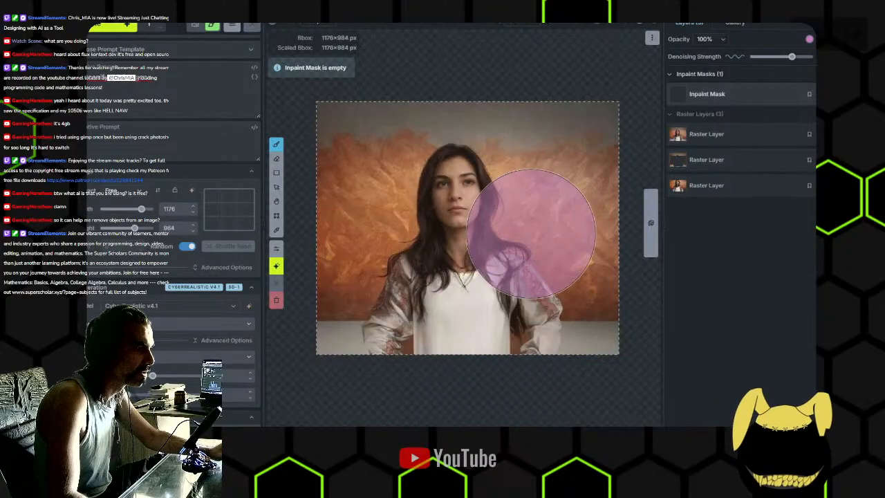
- Try masking the hair and shoulder edge beside the face with smaller brush sizes, undoing each mask stroke
left_click_drag(519, 229, 506, 190)
key("ctrl+z")
scroll(553, 257, "down", 9)
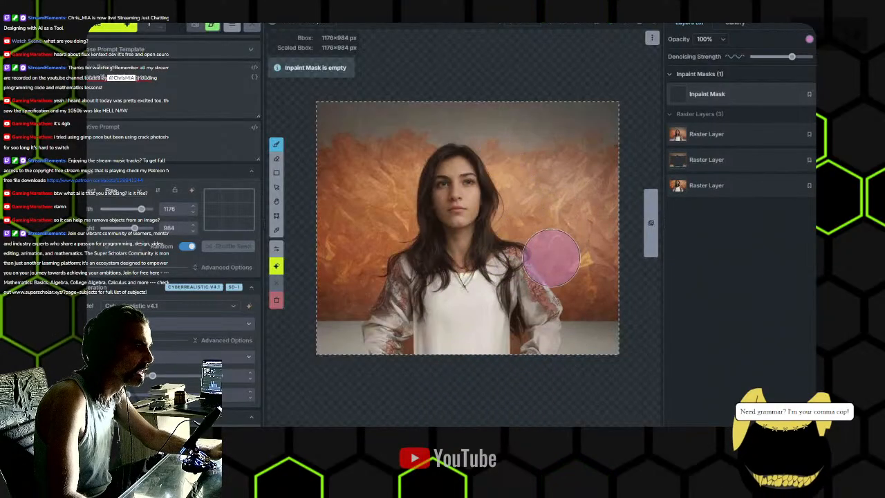
left_click_drag(537, 248, 497, 181)
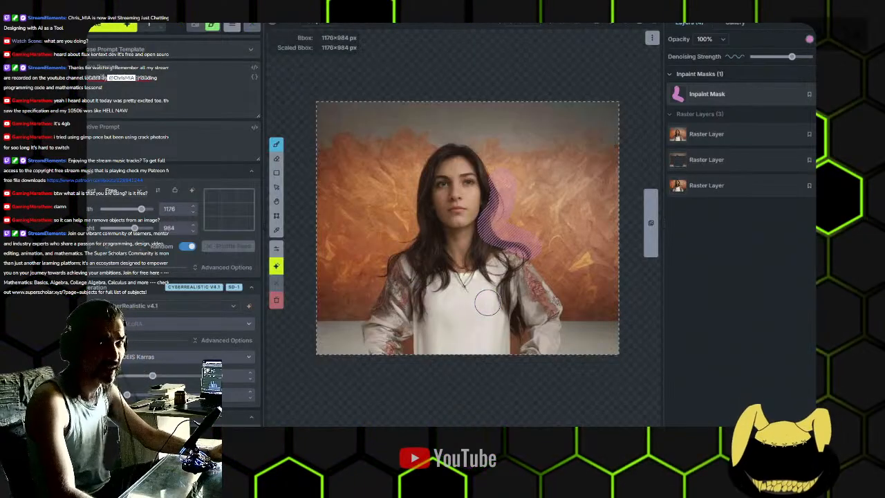
key("ctrl+z")
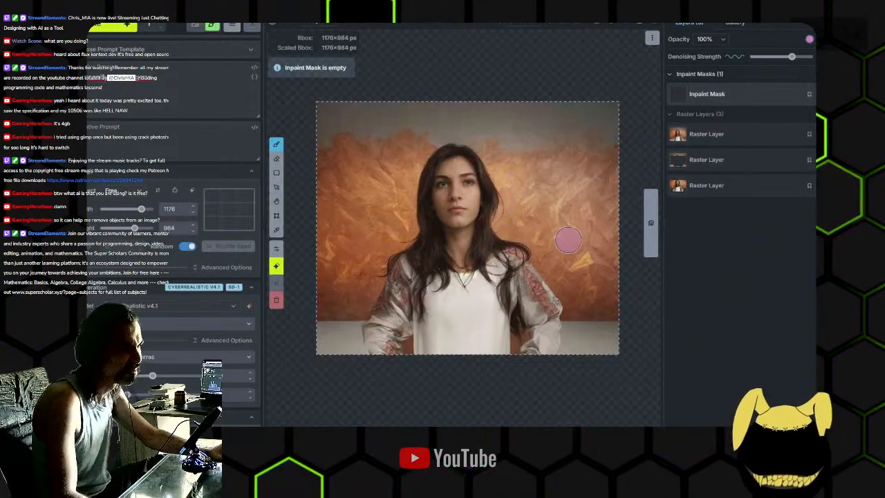
scroll(494, 194, "down", 3)
mouse_move(557, 241)
left_mouse_down()
mouse_move(589, 289)
mouse_move(559, 253)
left_mouse_up()
scroll(527, 244, "up", 2)
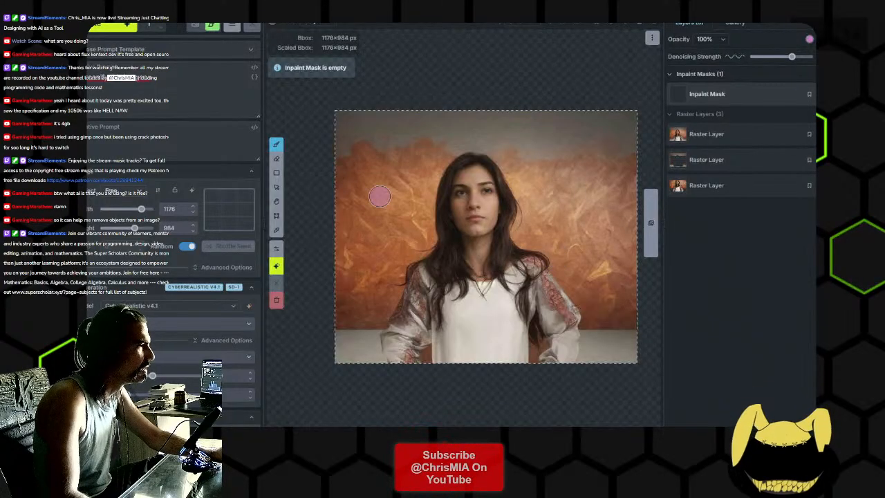
- Switch to the portrait composite in GIMP and move its window beside the generated image
left_click(317, 432)
left_click_drag(579, 5, 721, 40)
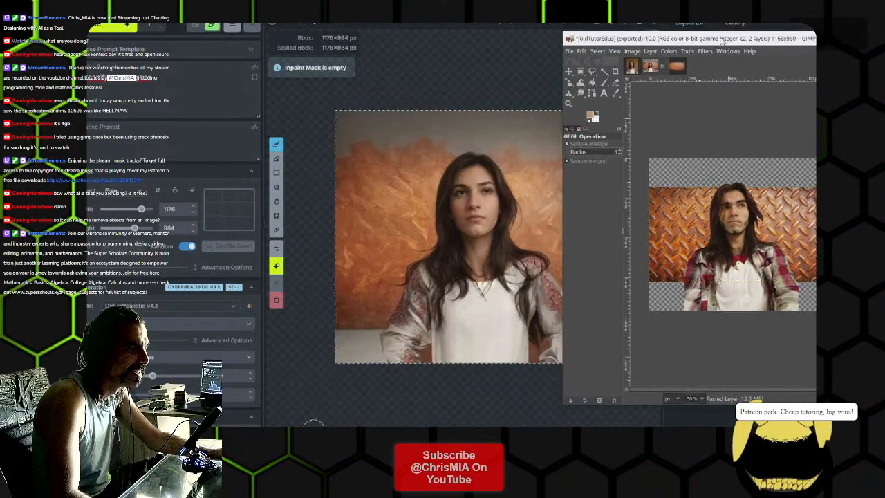